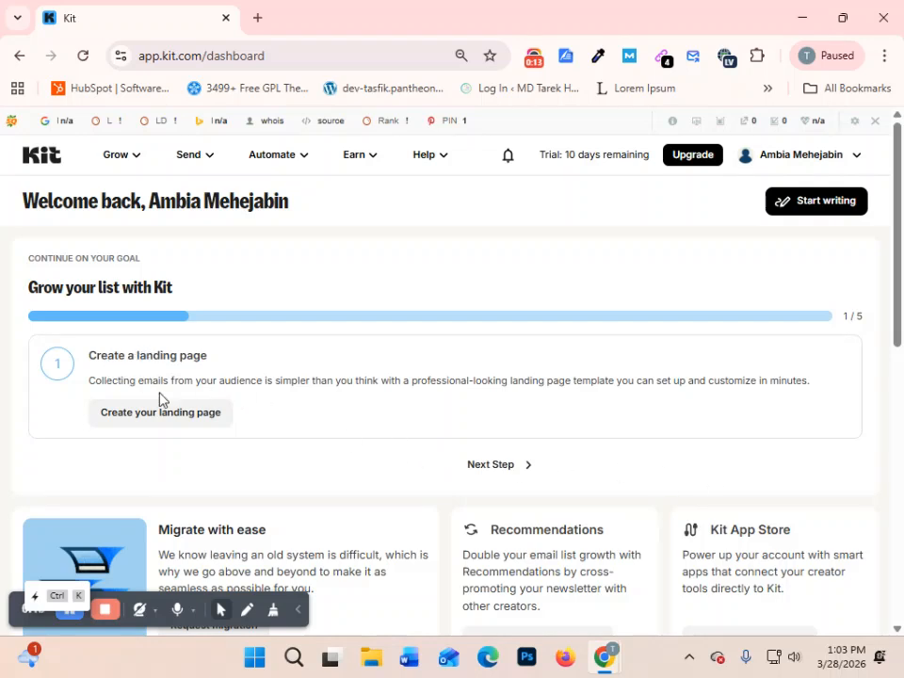
- Open the landing page step of the "Grow your list with Kit" blueprint and read through its instructions
left_click(197, 421)
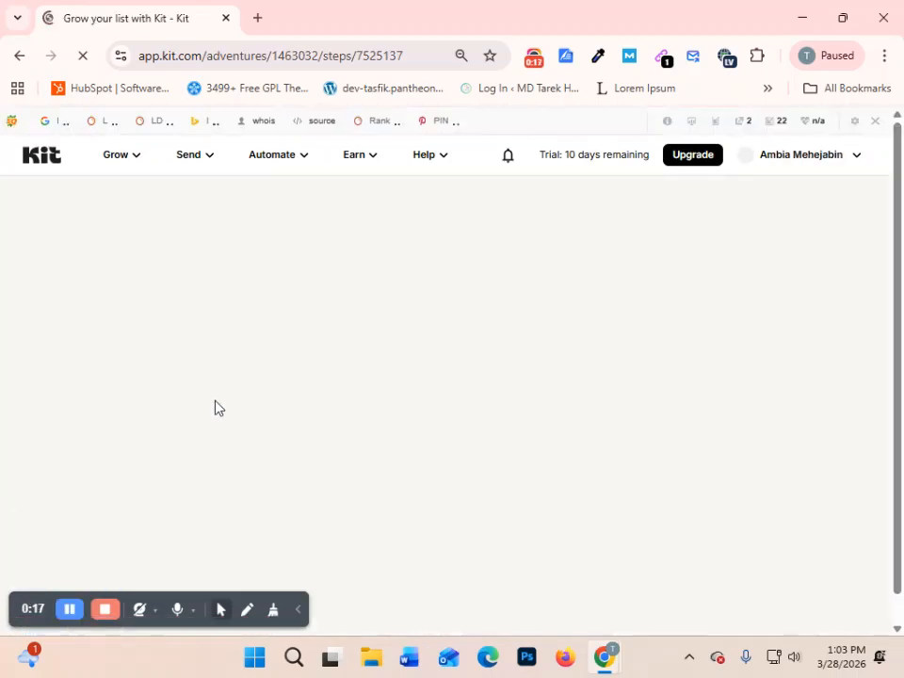
left_click(298, 617)
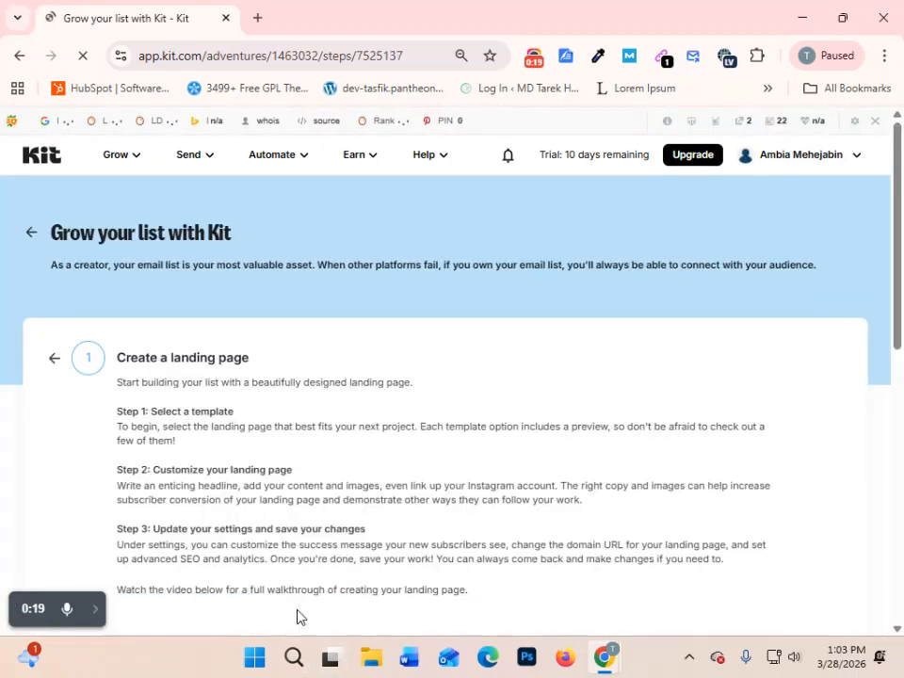
scroll(504, 400, "down", 1)
scroll(505, 401, "down", 6)
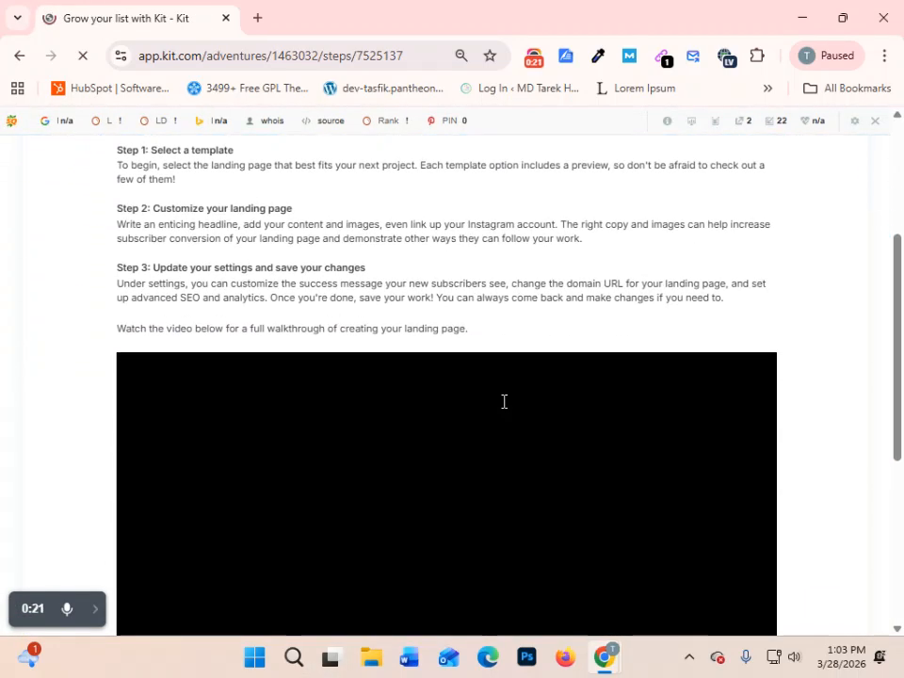
scroll(503, 408, "up", 7)
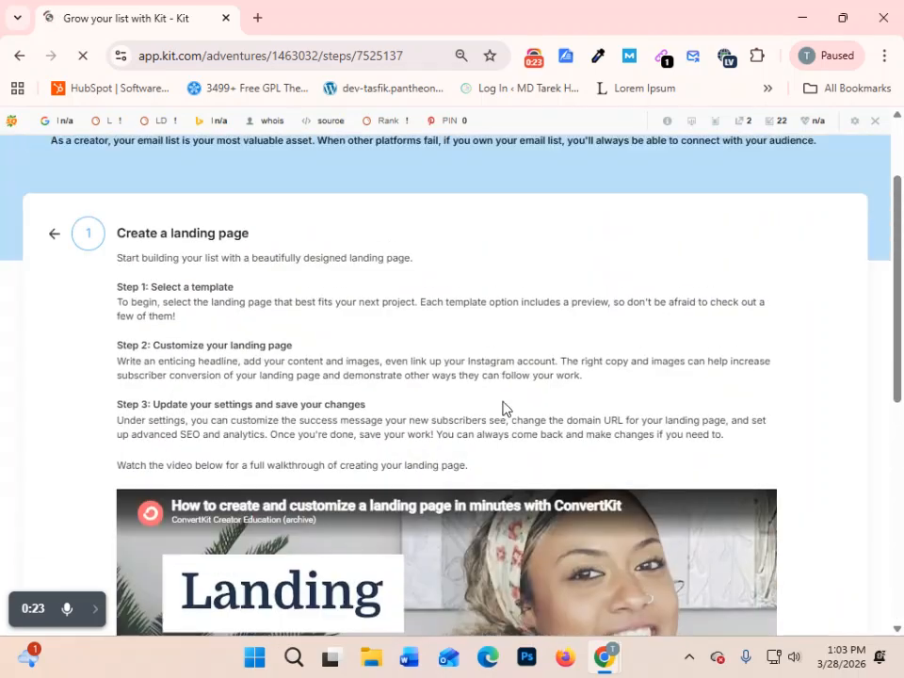
scroll(503, 407, "down", 7)
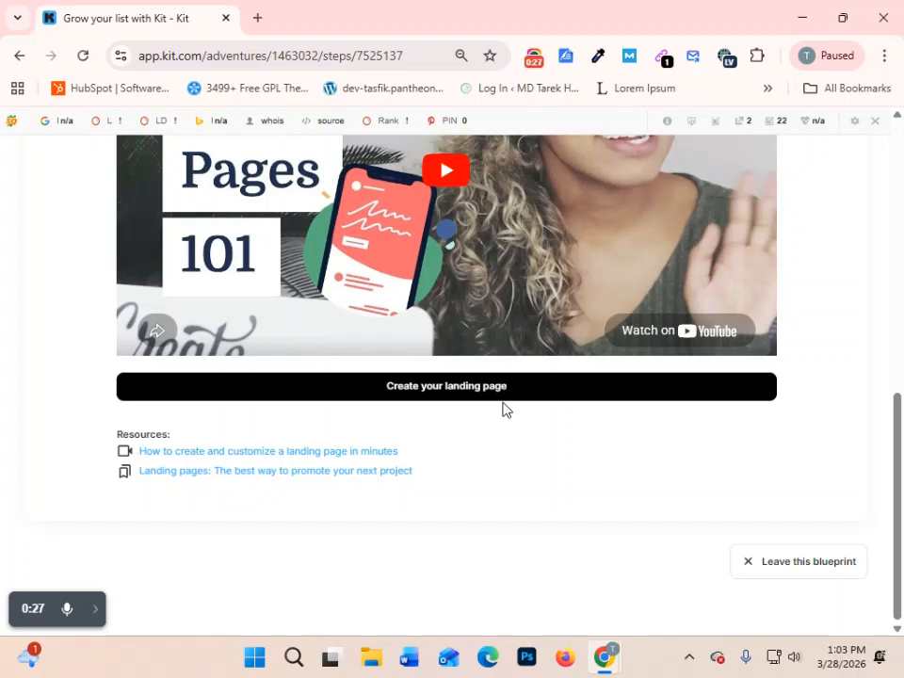
- Leave the "Grow your list with Kit" blueprint for good and decline starting a different one
left_click(811, 571)
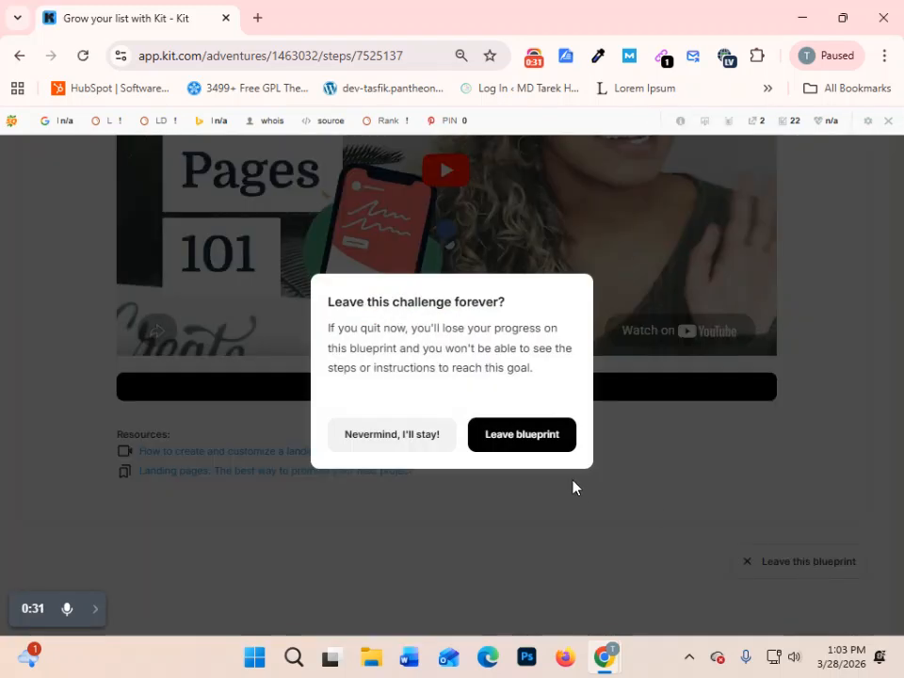
left_click(498, 443)
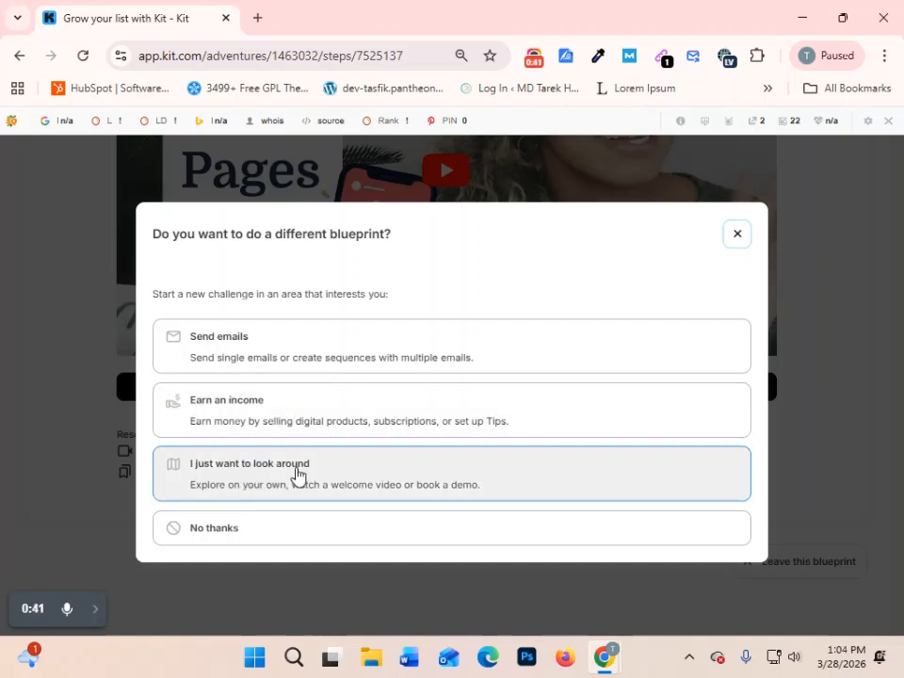
left_click(220, 535)
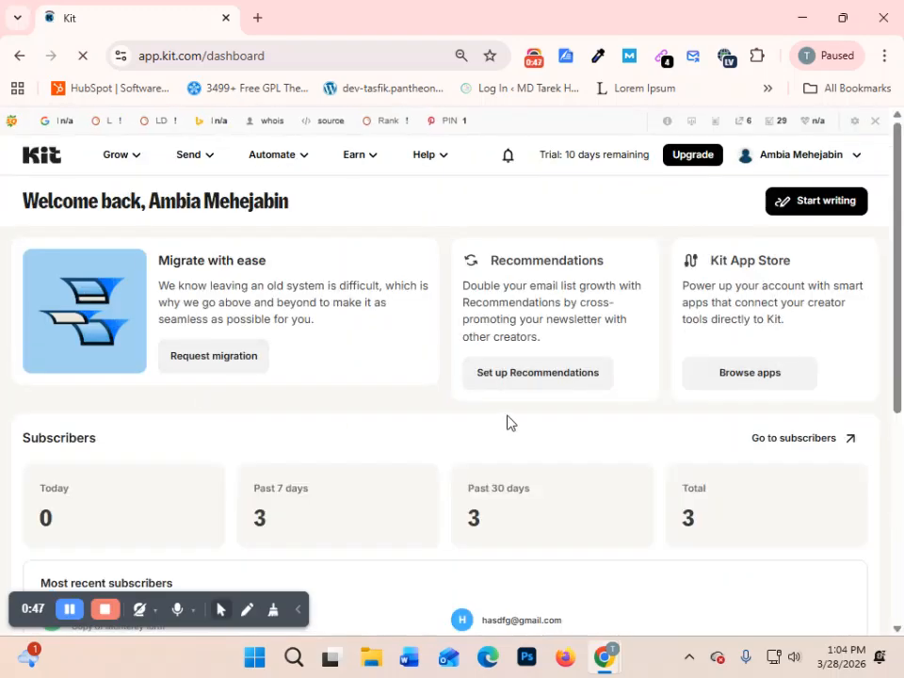
- Look over the dashboard, examining the setup cards, subscriber statistics, most recent subscribers and the From Kit section
scroll(506, 422, "down", 4)
scroll(506, 471, "up", 4)
scroll(547, 321, "down", 2)
scroll(552, 333, "down", 2)
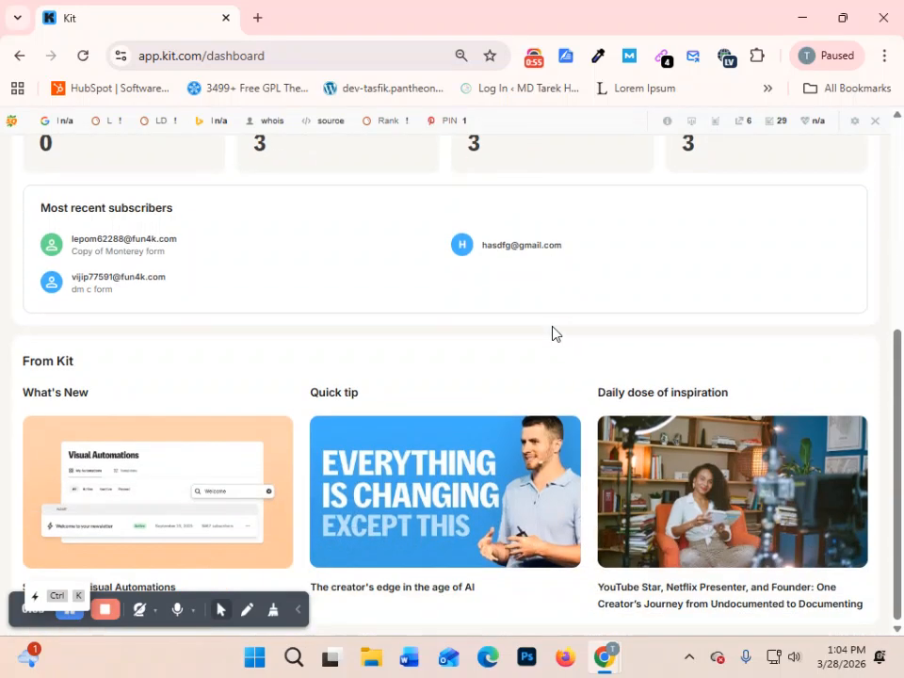
scroll(553, 333, "up", 4)
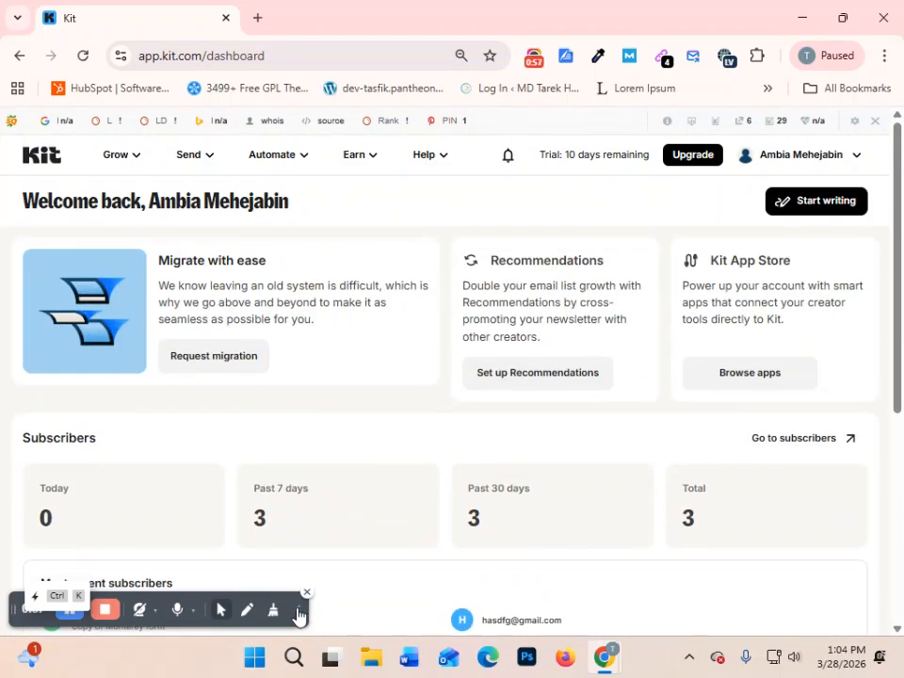
left_click(297, 611)
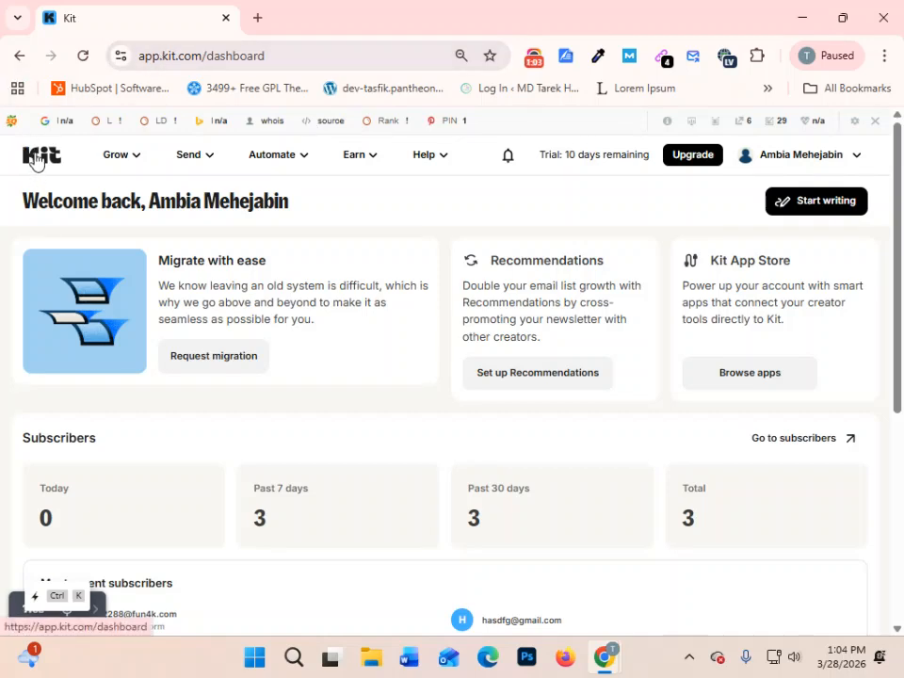
scroll(713, 386, "down", 1)
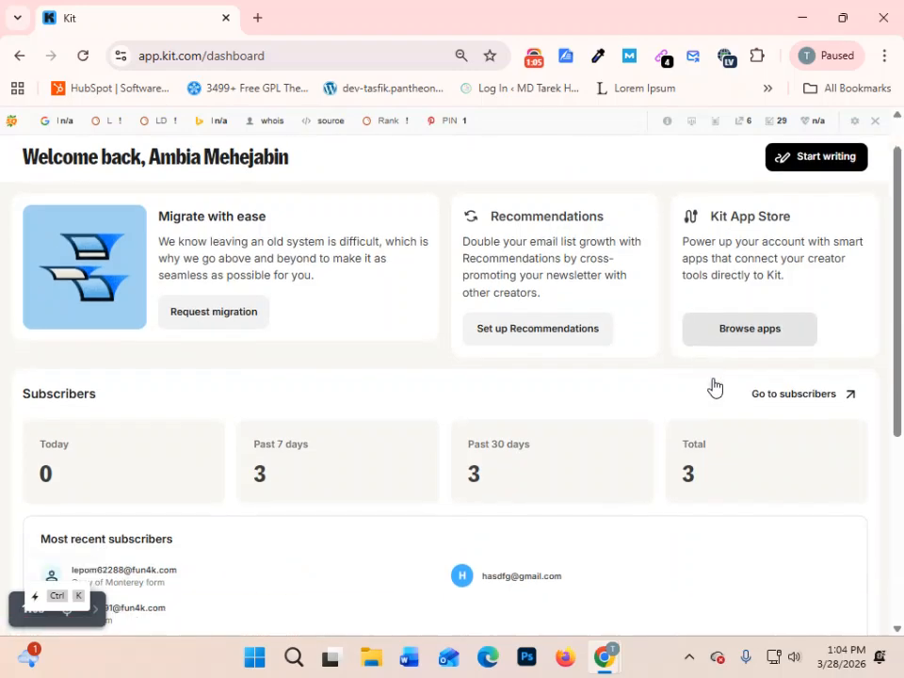
scroll(714, 386, "down", 4)
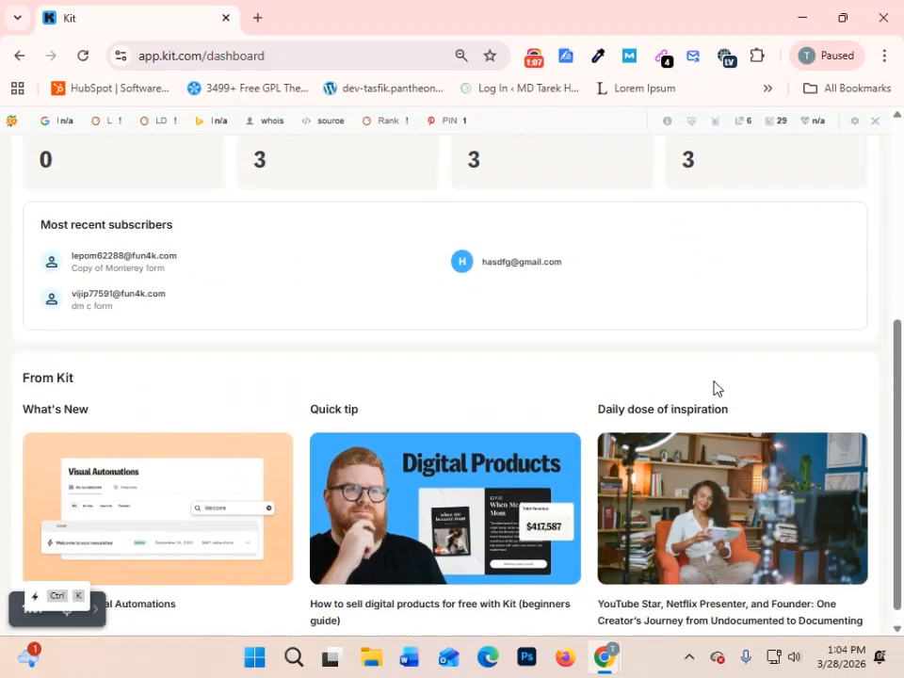
scroll(714, 386, "up", 4)
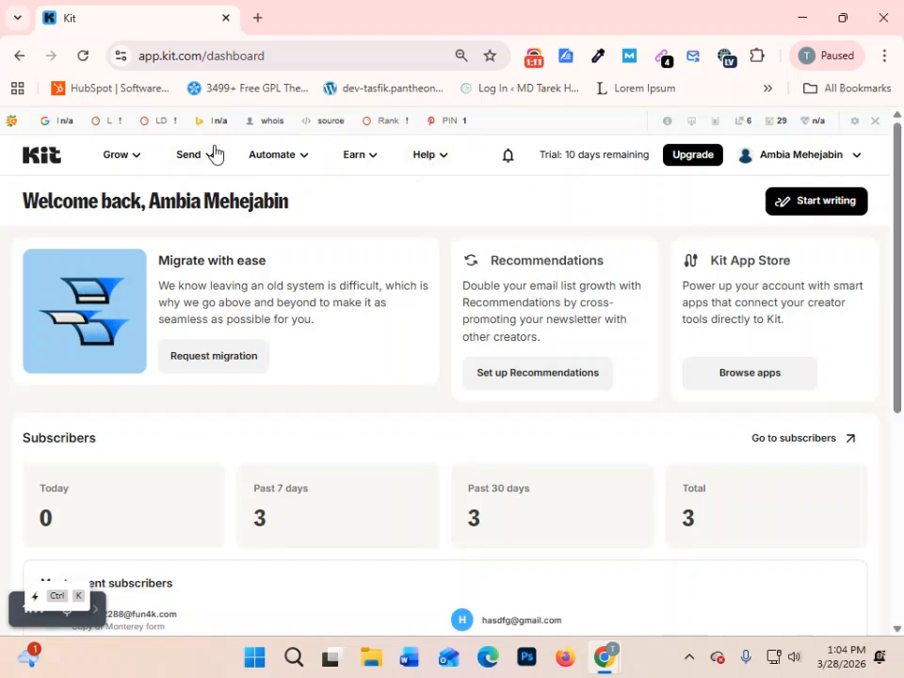
- Open the Landing Pages & Forms overview and examine the subscriber chart and the existing forms
left_click(110, 162)
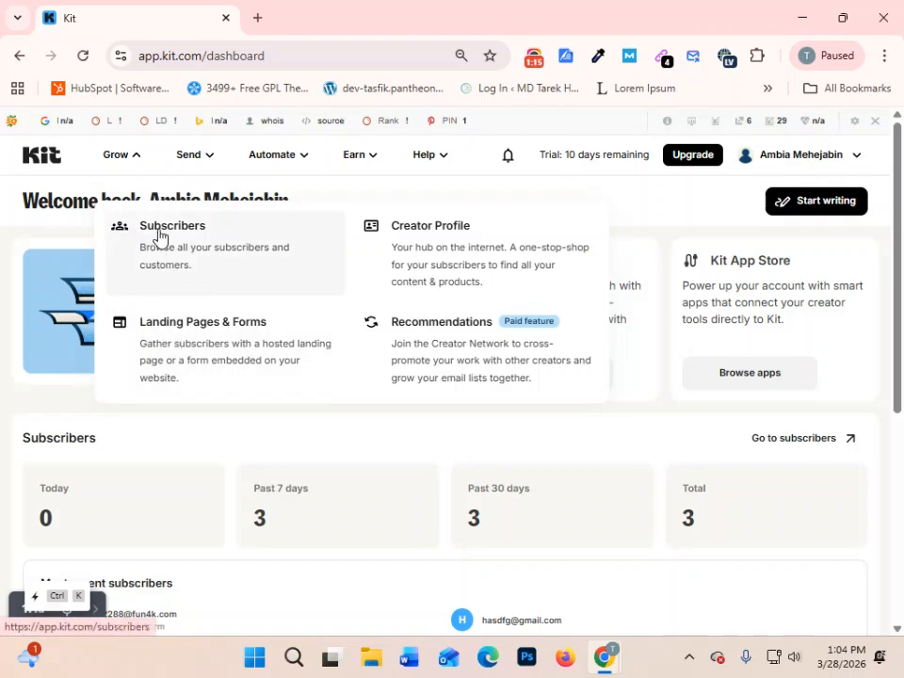
left_click(213, 326)
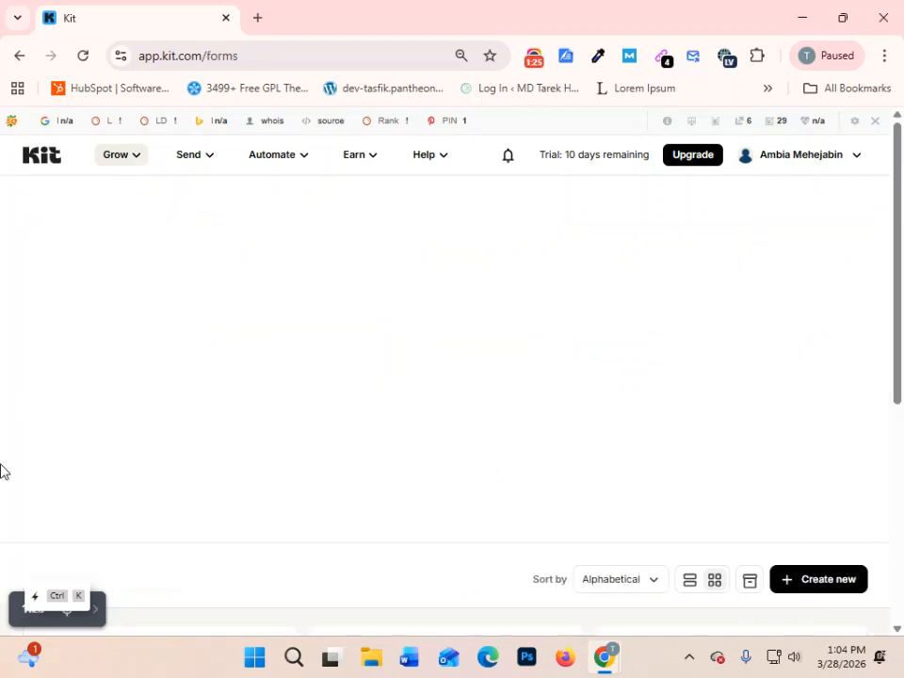
scroll(712, 339, "down", 4)
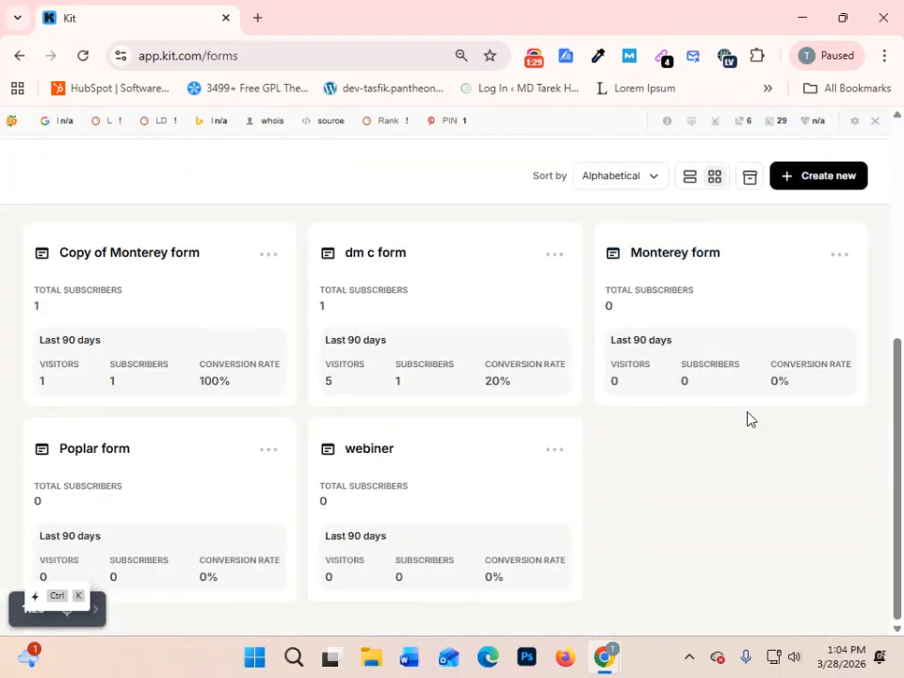
scroll(749, 417, "up", 1)
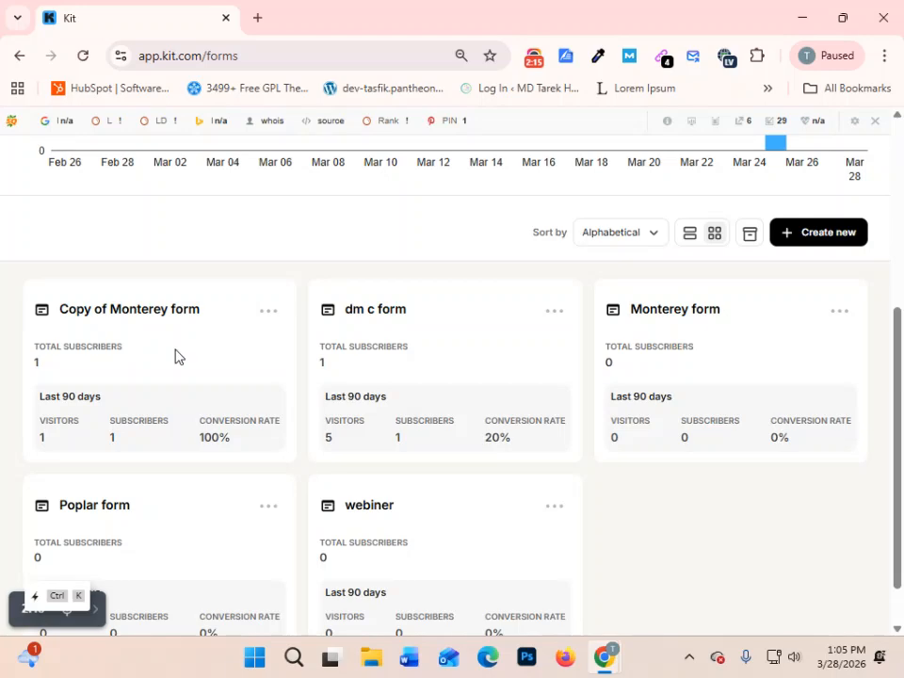
scroll(447, 388, "up", 4)
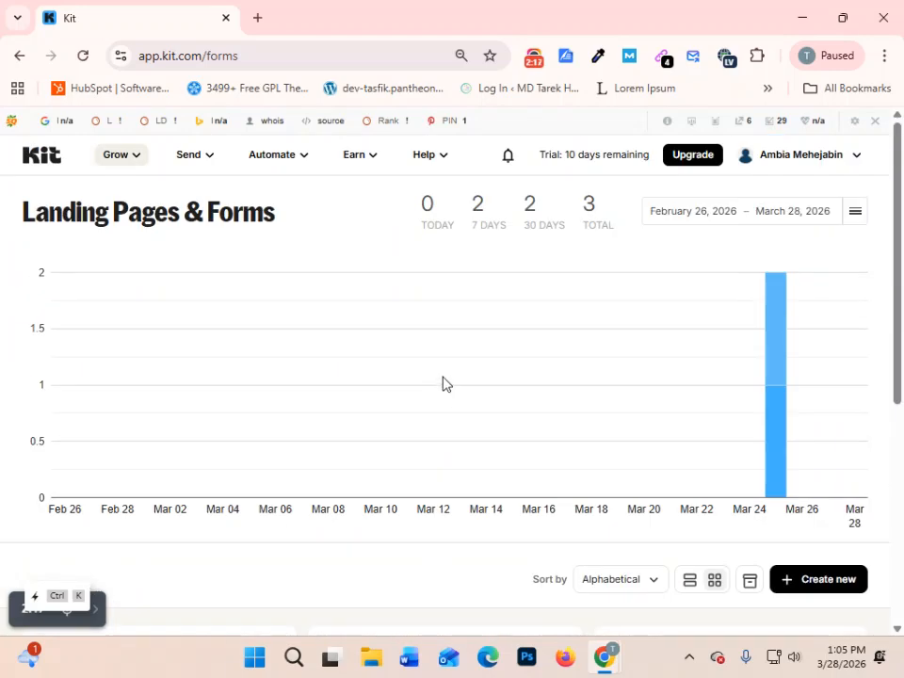
scroll(454, 386, "down", 3)
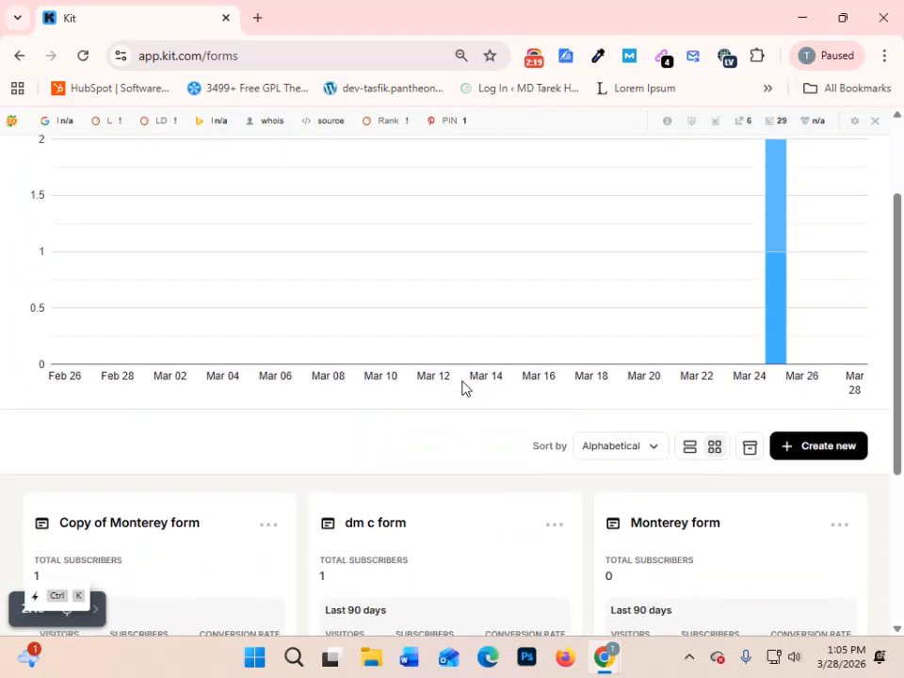
scroll(463, 387, "up", 3)
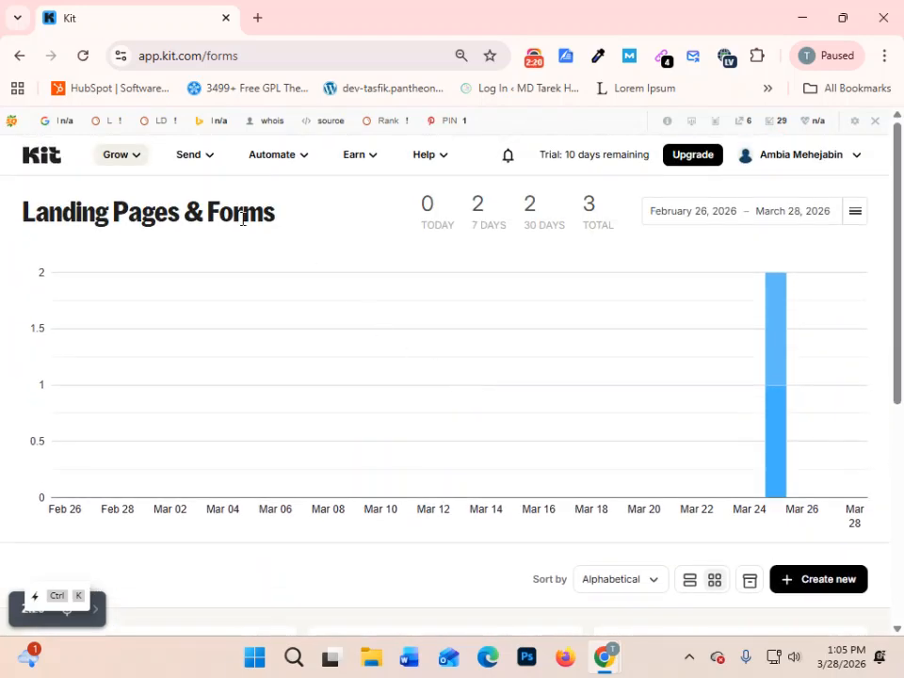
- Reopen the Landing Pages & Forms overview and start creating a new item of the Landing Page type
left_click(135, 166)
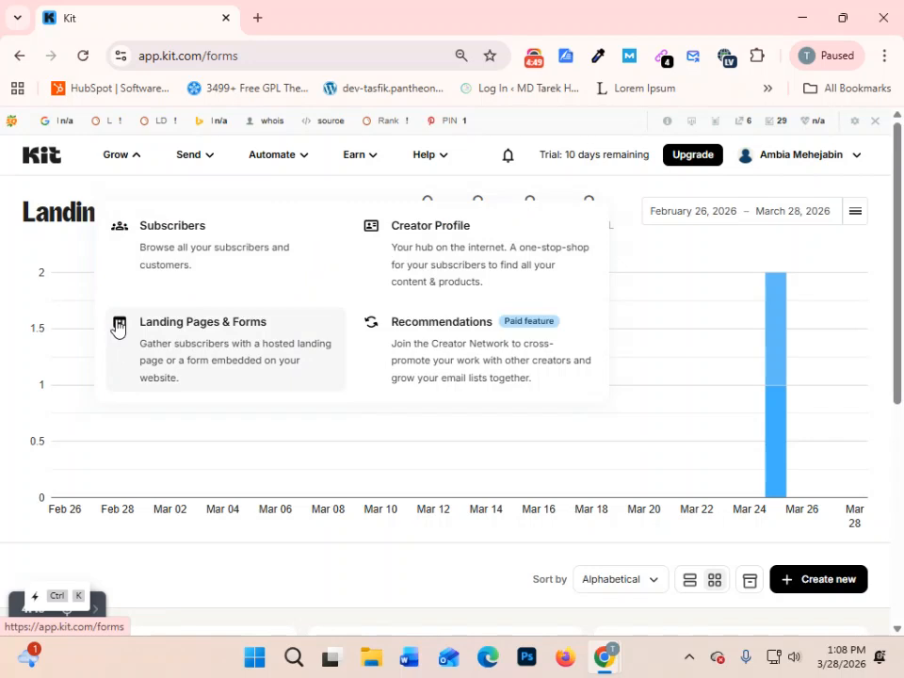
left_click(220, 334)
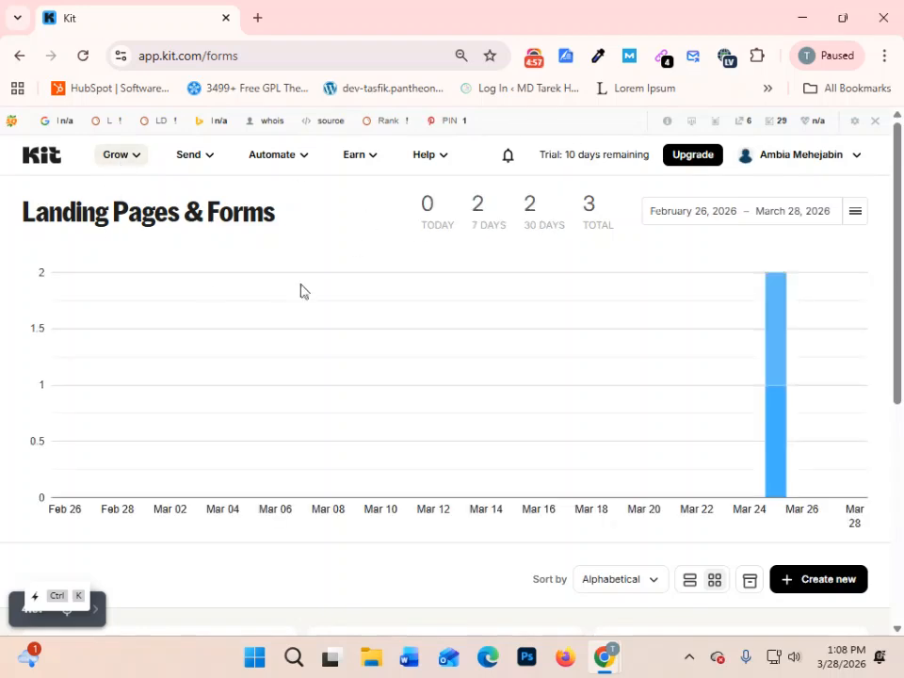
scroll(659, 425, "down", 4)
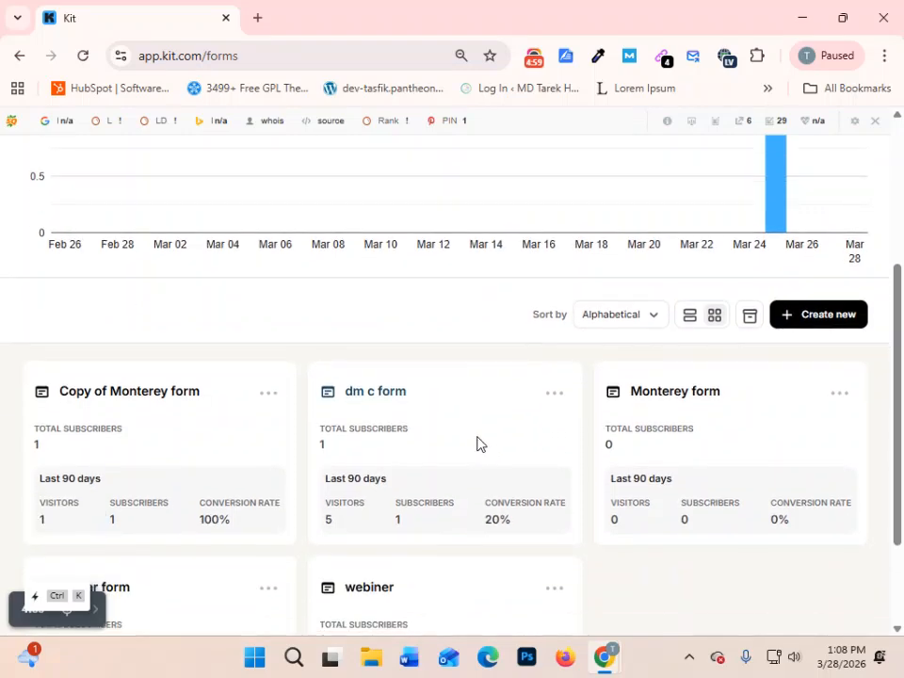
scroll(885, 395, "up", 4)
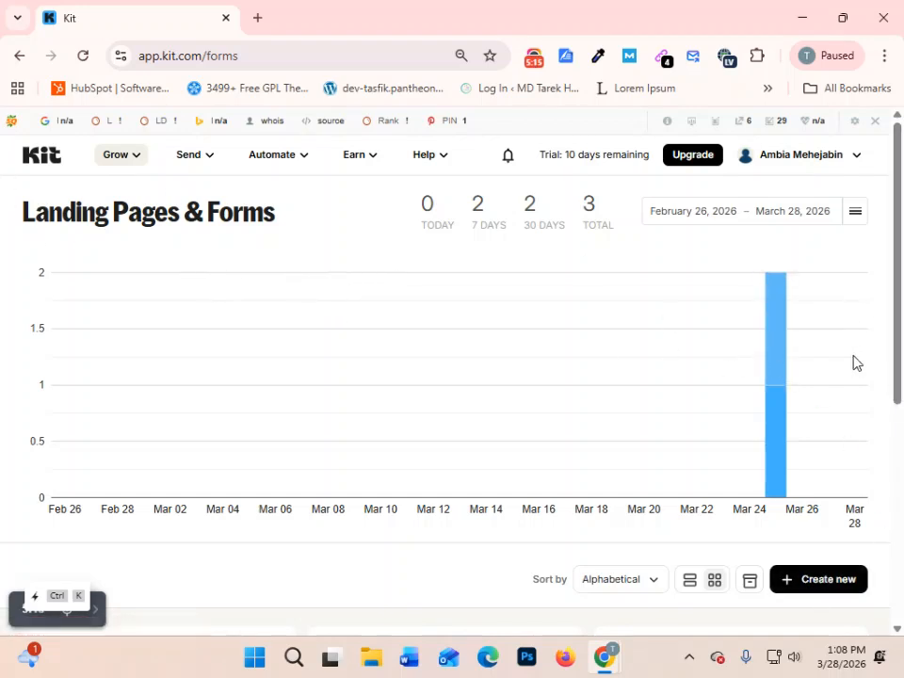
scroll(852, 367, "down", 1)
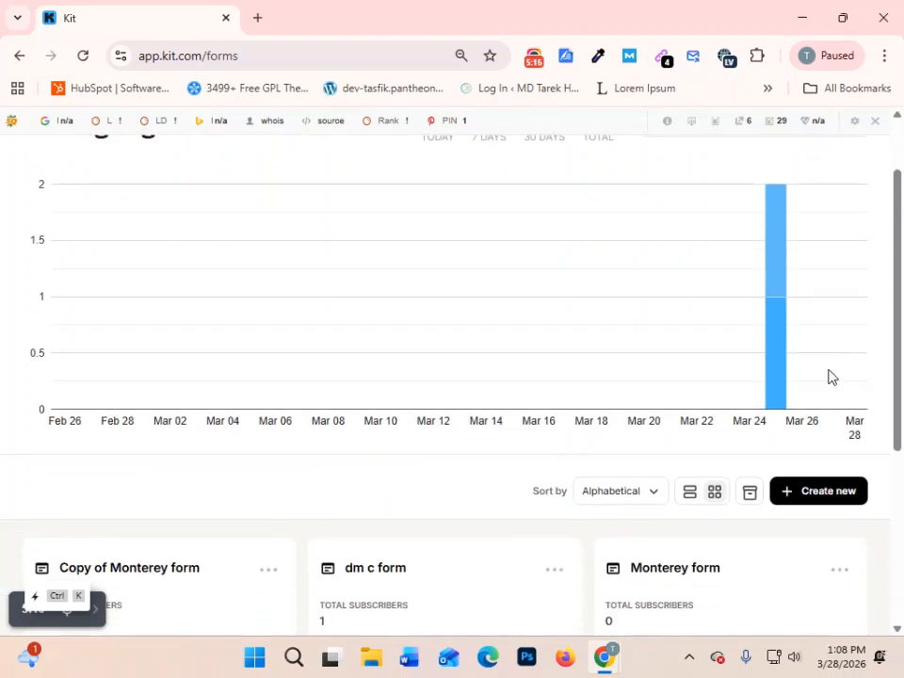
left_click(830, 503)
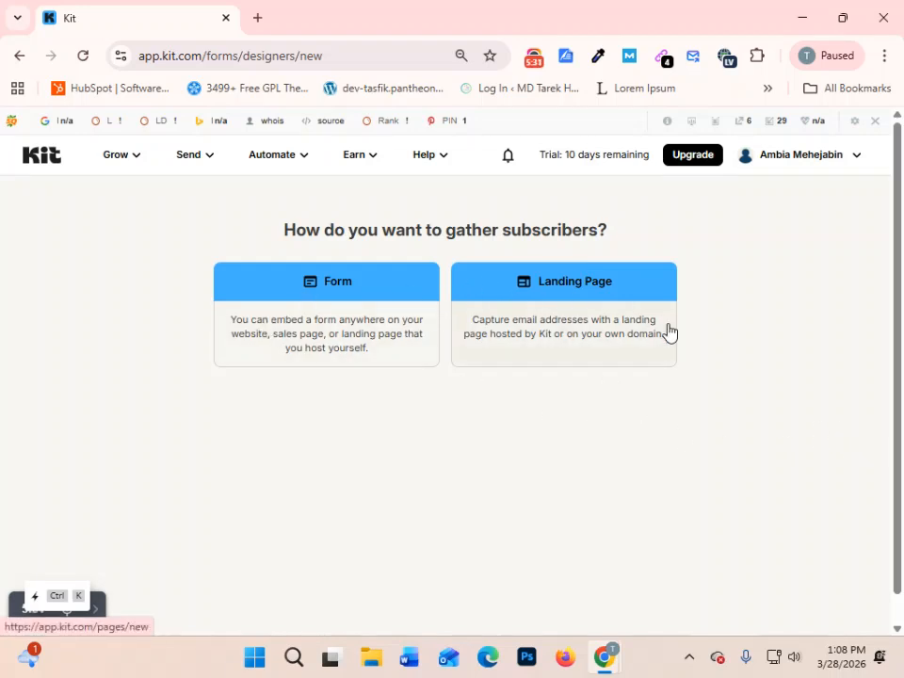
left_click(570, 293)
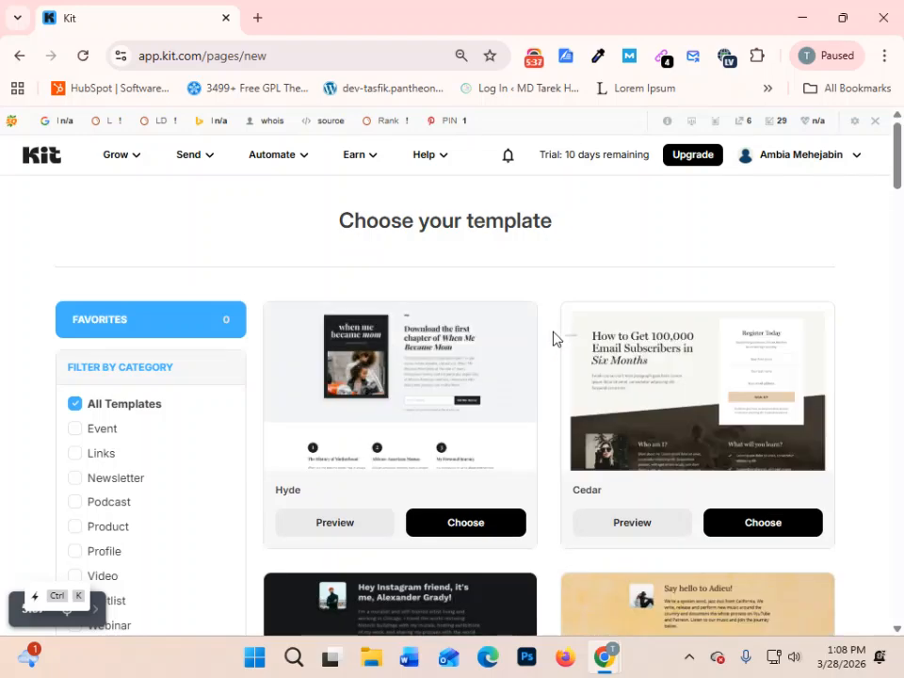
- Look through the landing page templates, filter them by the Event category, and restore the All Templates view
scroll(554, 343, "down", 2)
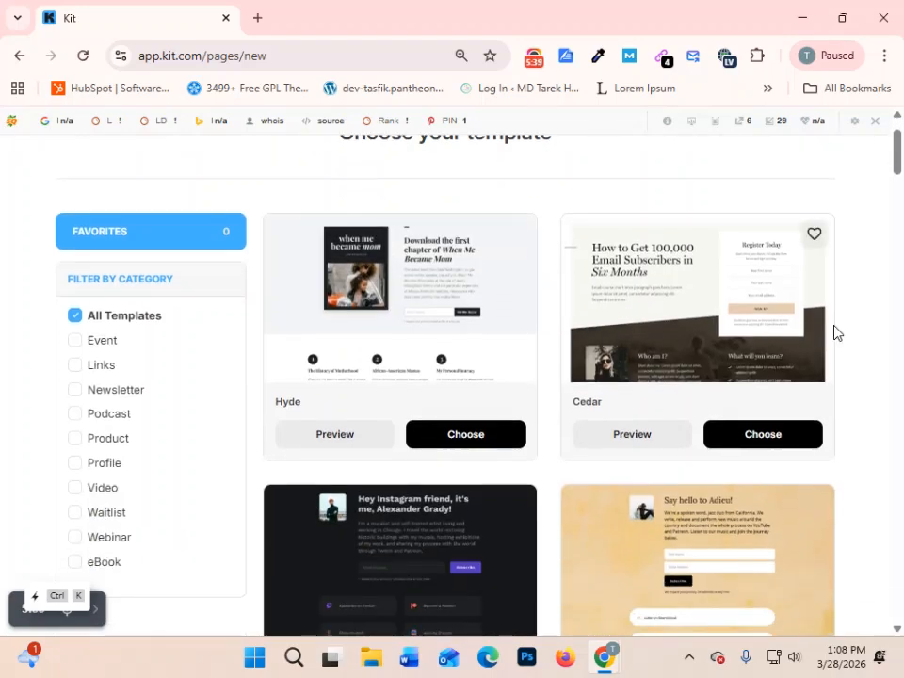
scroll(837, 332, "down", 4)
scroll(834, 337, "down", 3)
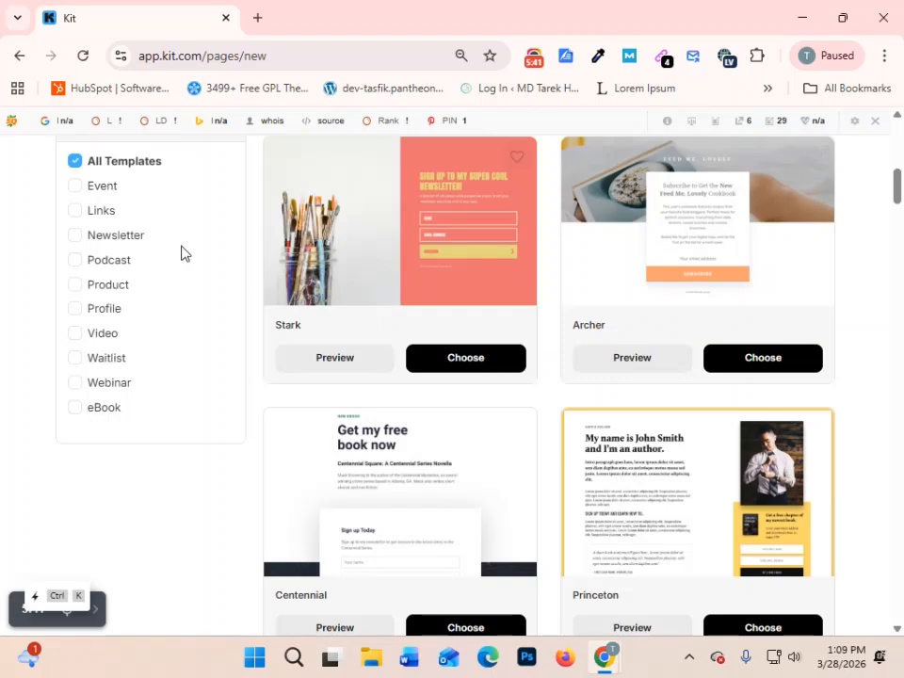
left_click(75, 189)
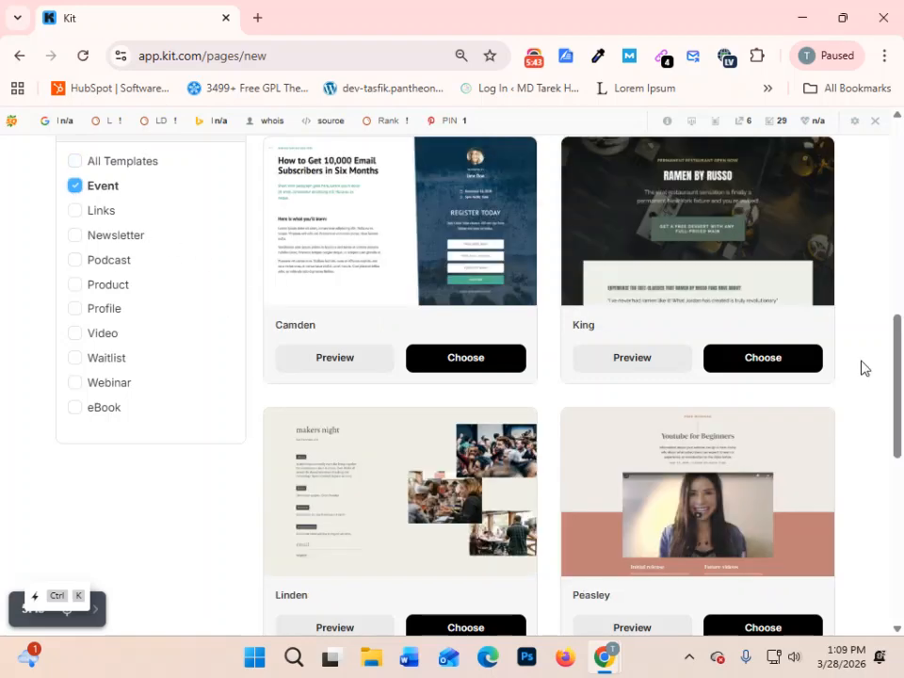
scroll(862, 369, "down", 5)
scroll(862, 371, "up", 6)
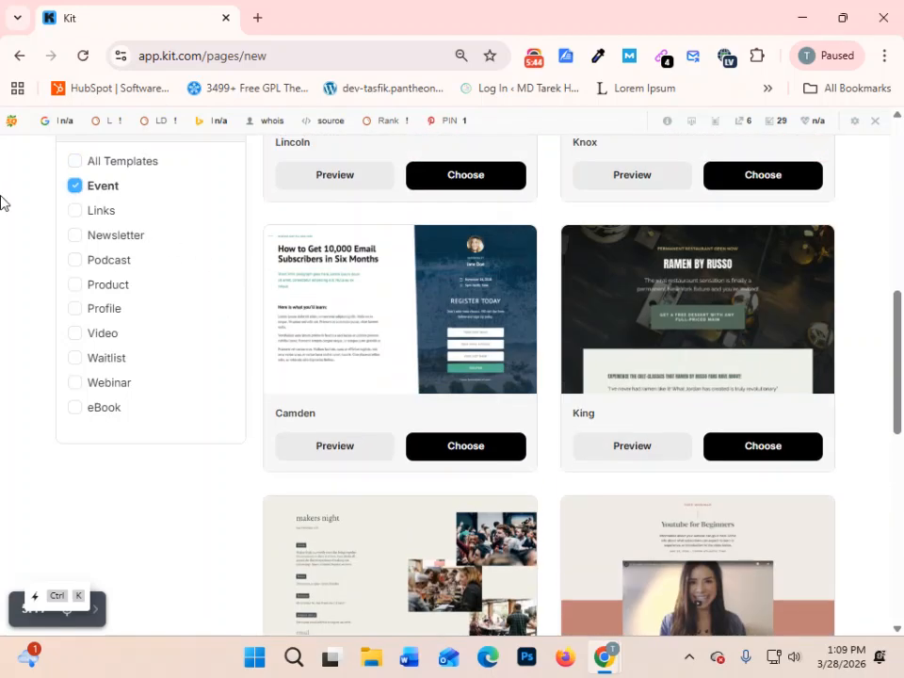
left_click(74, 161)
scroll(826, 330, "up", 8)
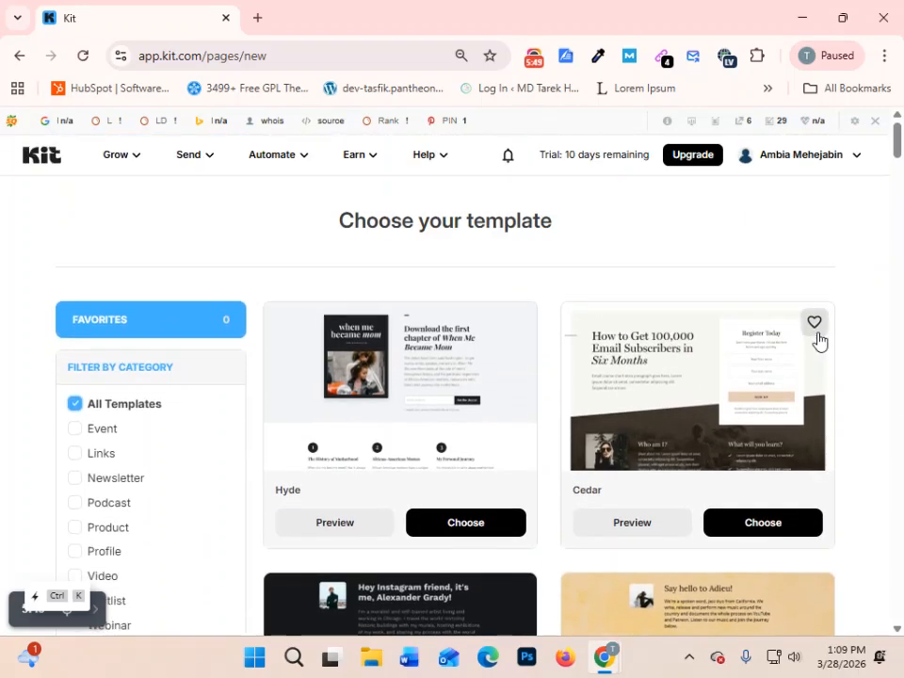
- Look through the remaining landing page templates and choose the Linden template for the new page
scroll(819, 342, "down", 2)
scroll(819, 342, "down", 20)
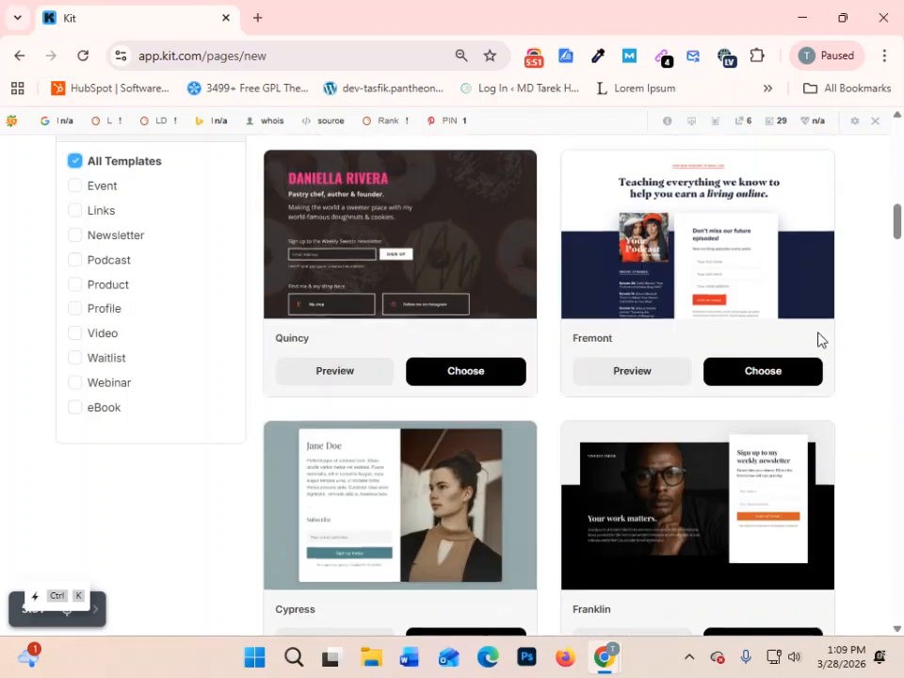
scroll(818, 339, "down", 8)
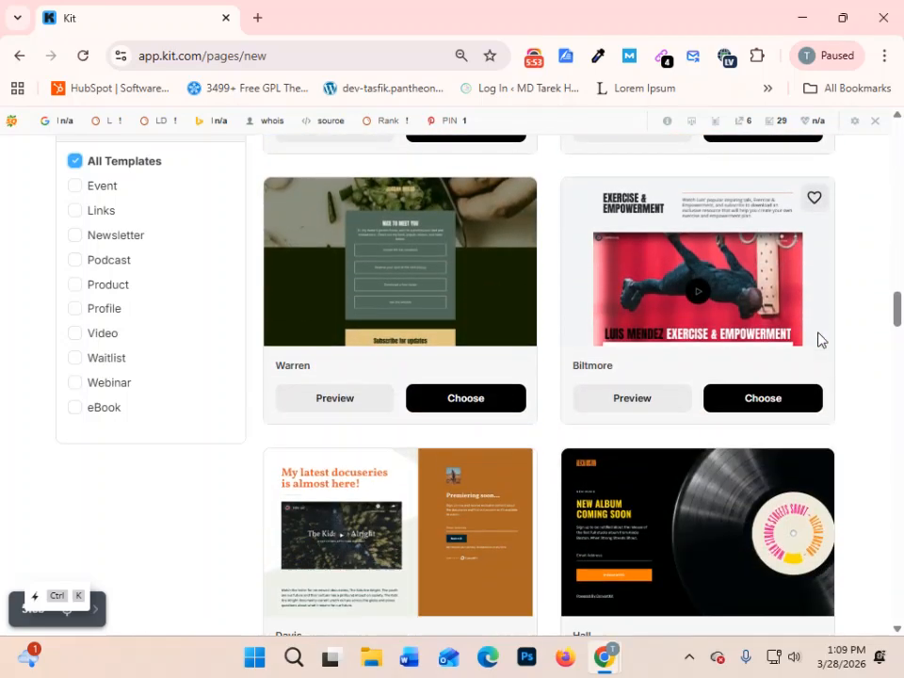
scroll(818, 339, "down", 5)
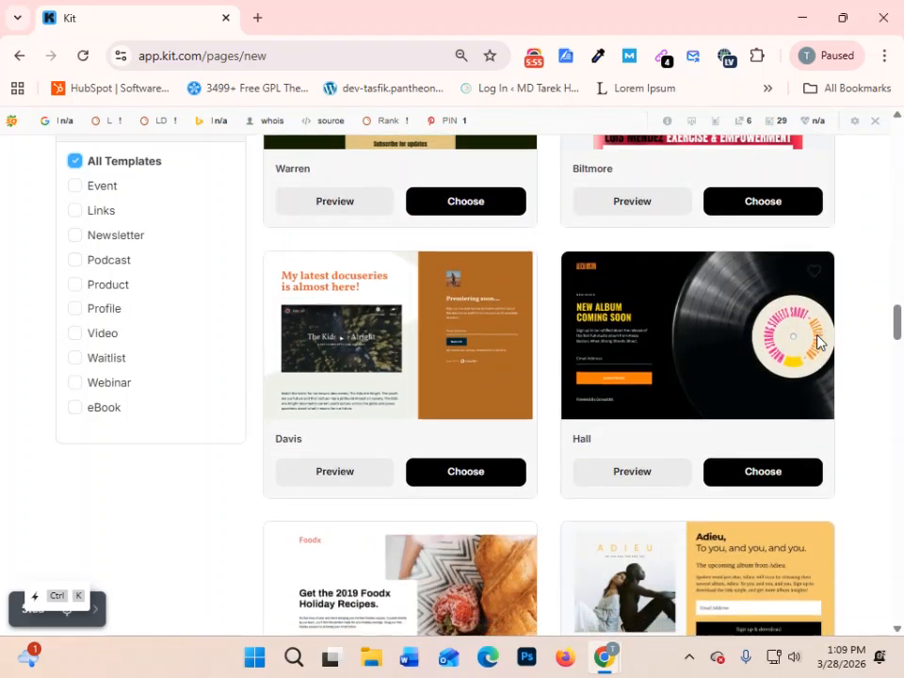
scroll(818, 342, "down", 5)
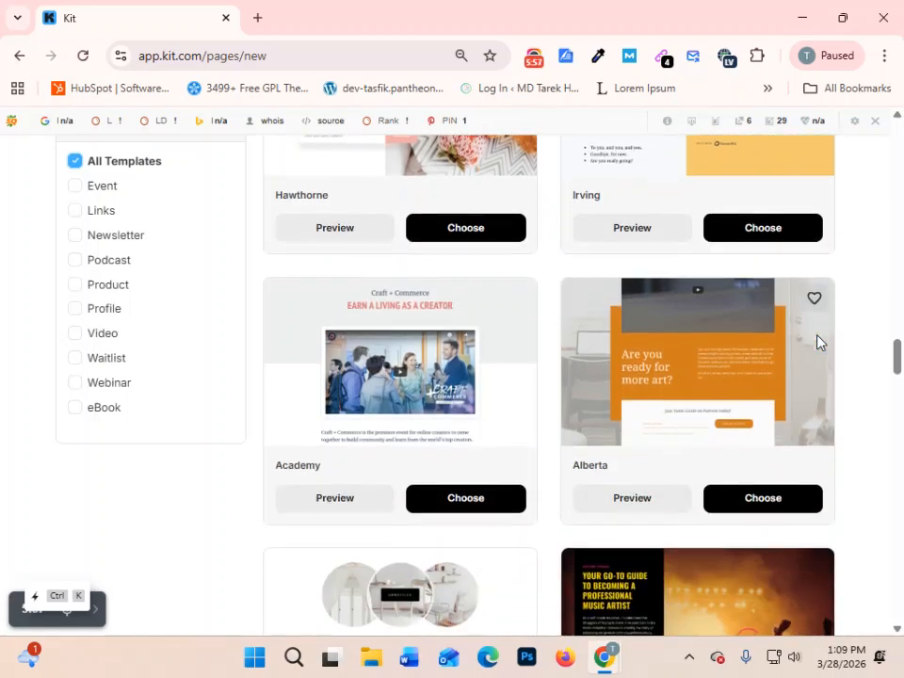
scroll(817, 341, "down", 10)
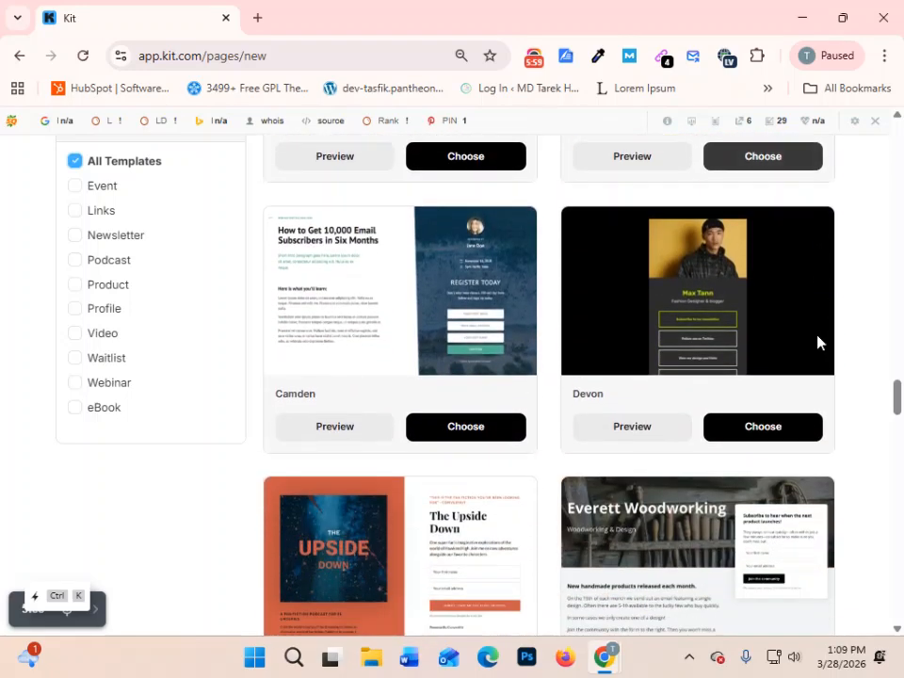
scroll(817, 345, "down", 10)
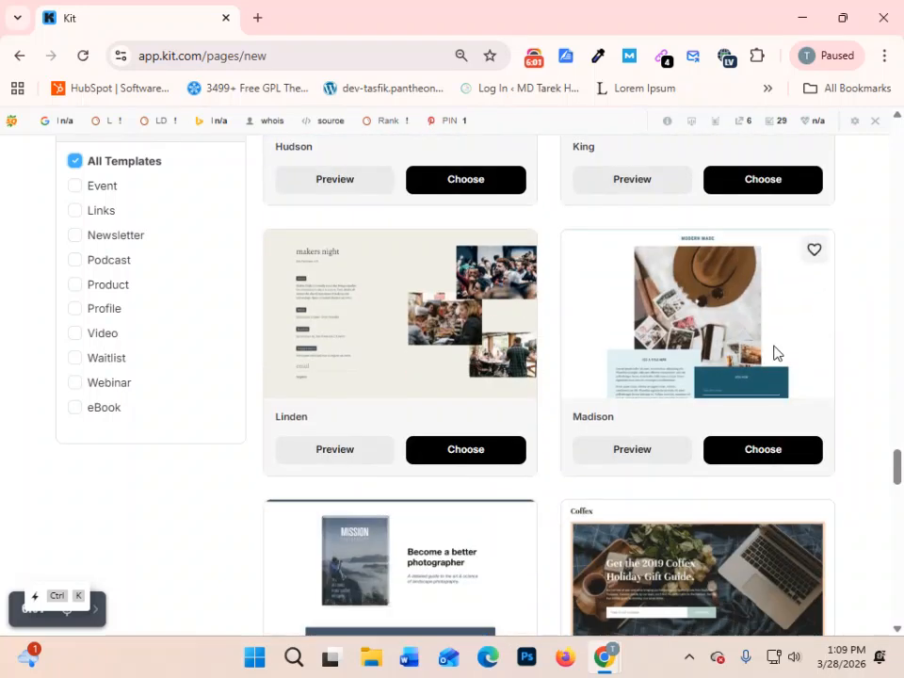
scroll(532, 405, "up", 2)
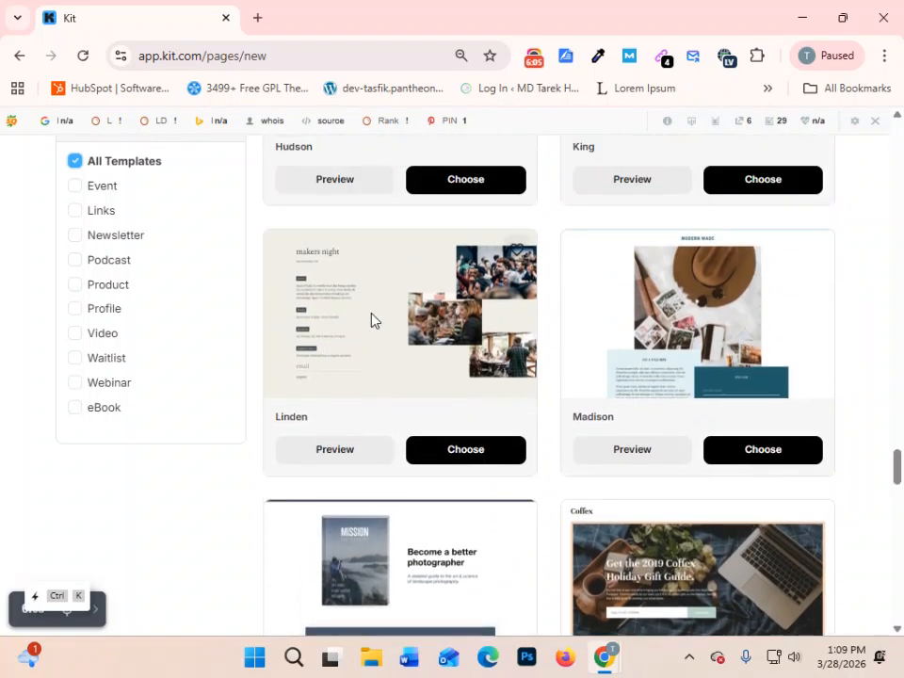
scroll(424, 330, "down", 1)
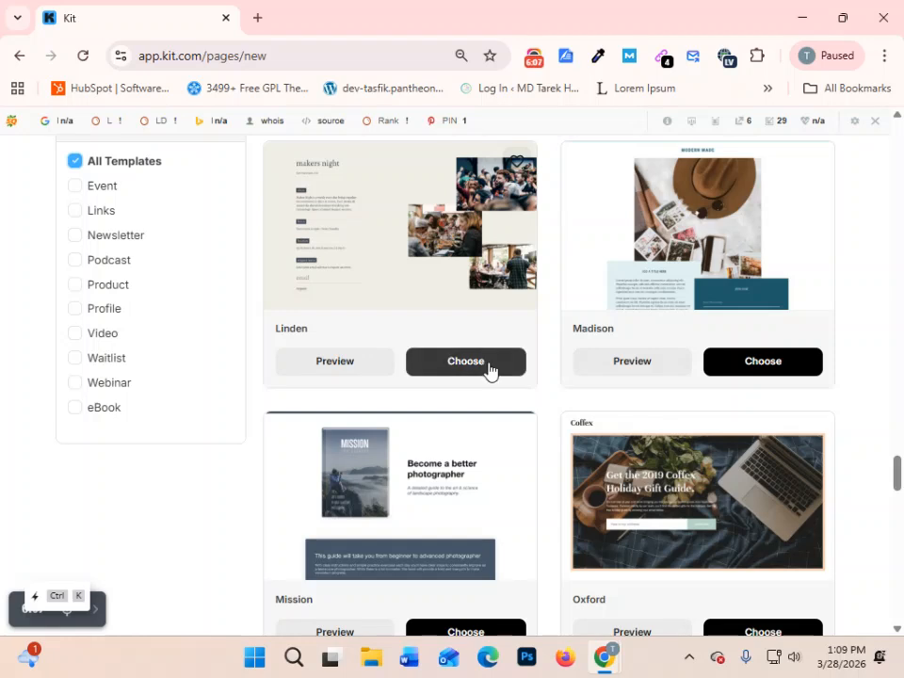
scroll(490, 370, "down", 1)
scroll(490, 370, "up", 3)
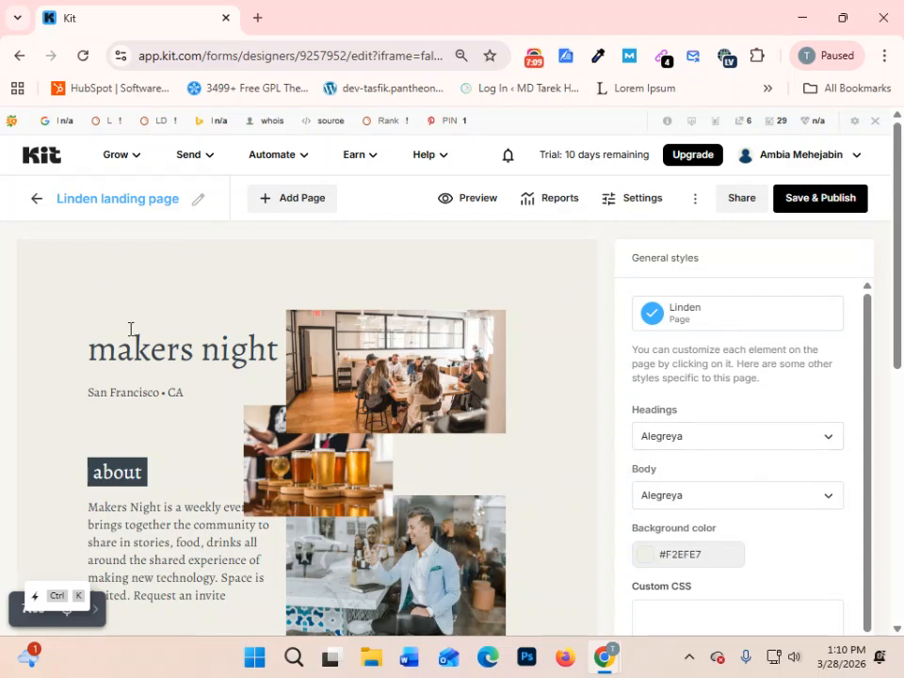
- Rename the landing page as "DMF Ebook landing page"
left_click(193, 203)
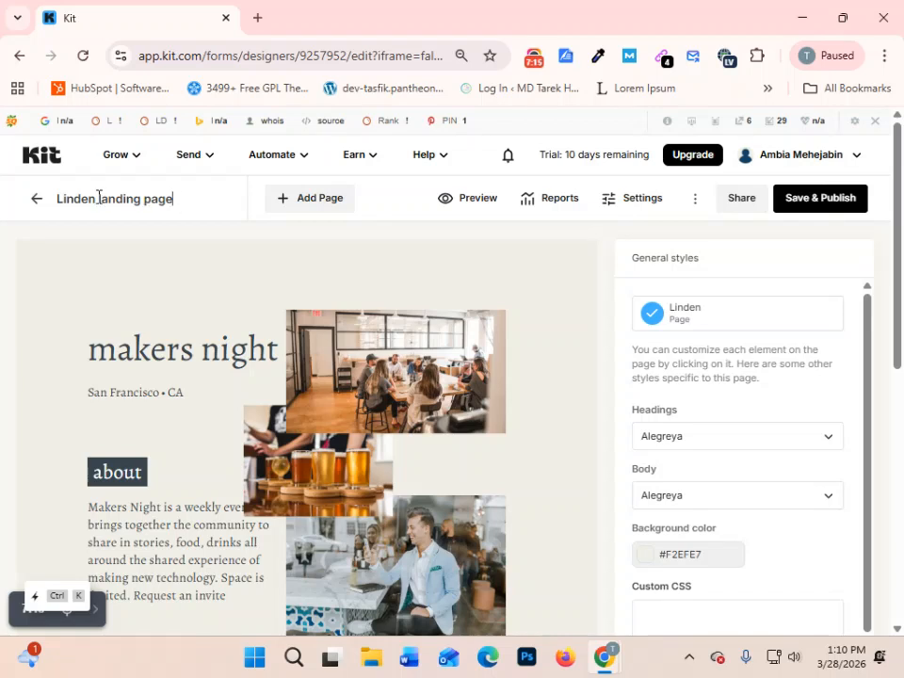
left_click_drag(96, 198, 4, 194)
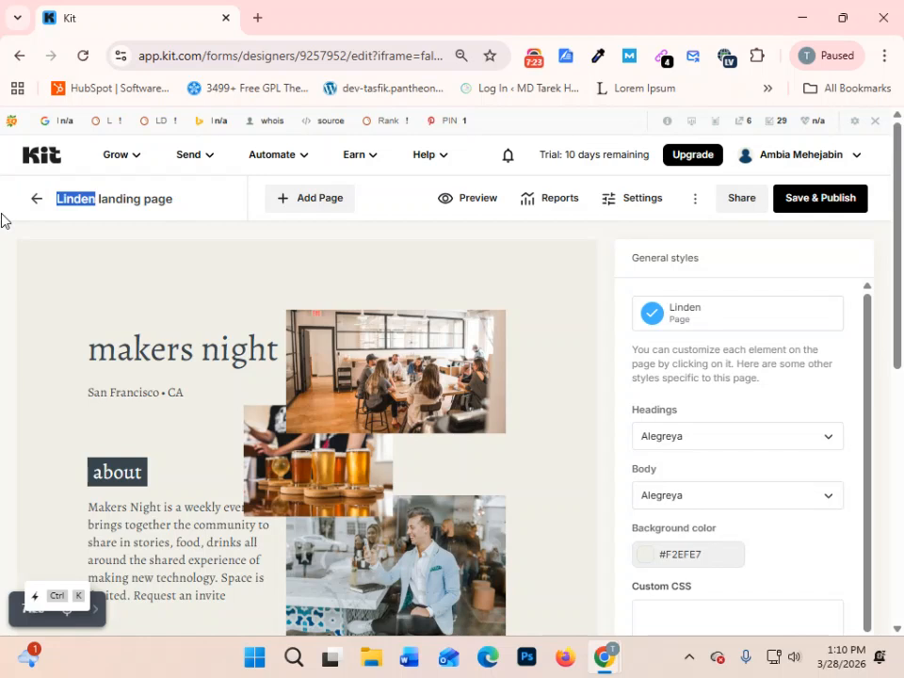
type("DMF")
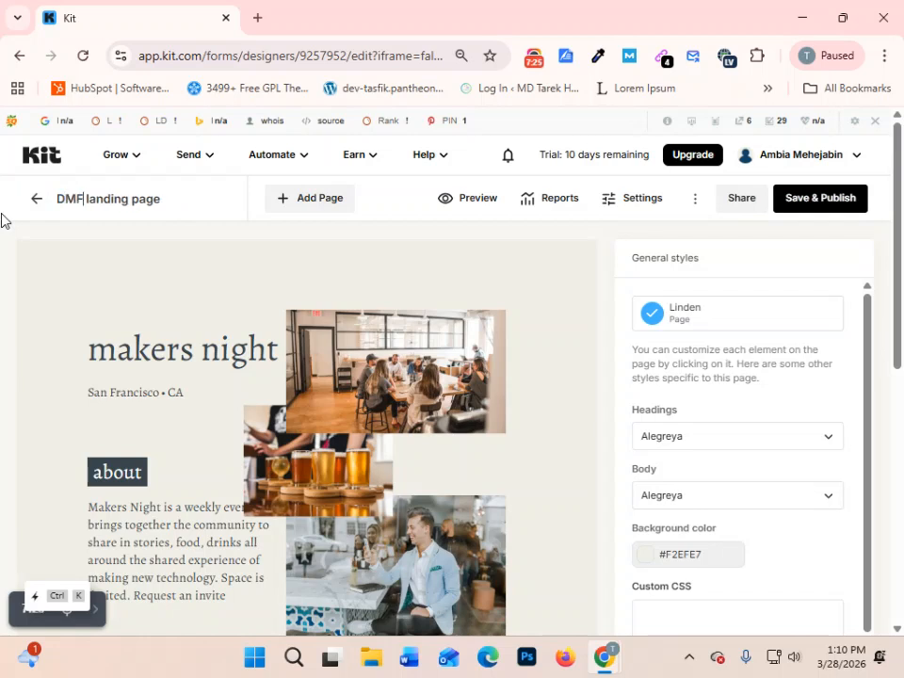
type(" Ebook")
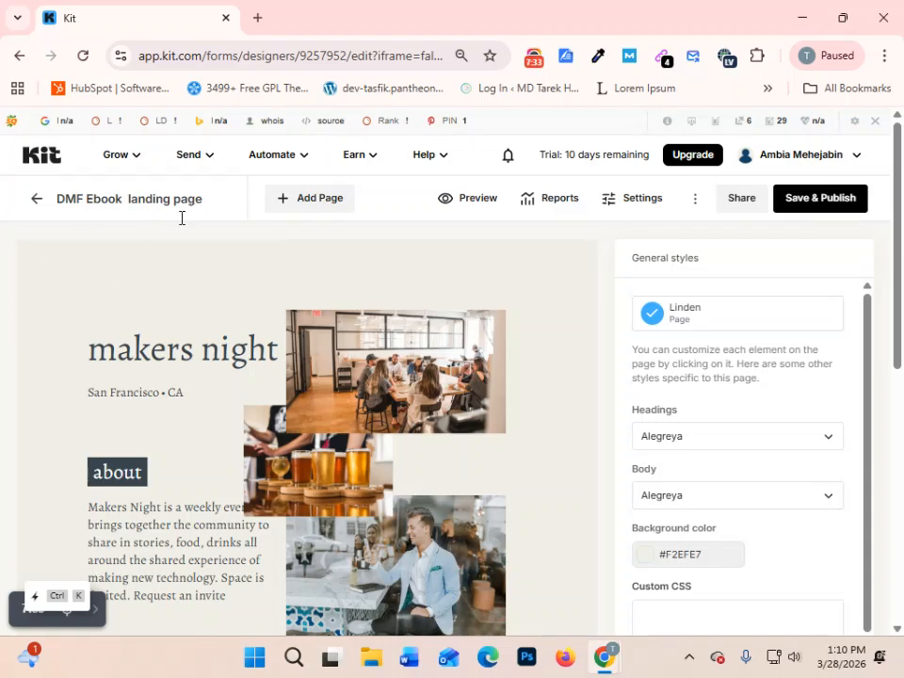
left_click(220, 199)
left_click(566, 287)
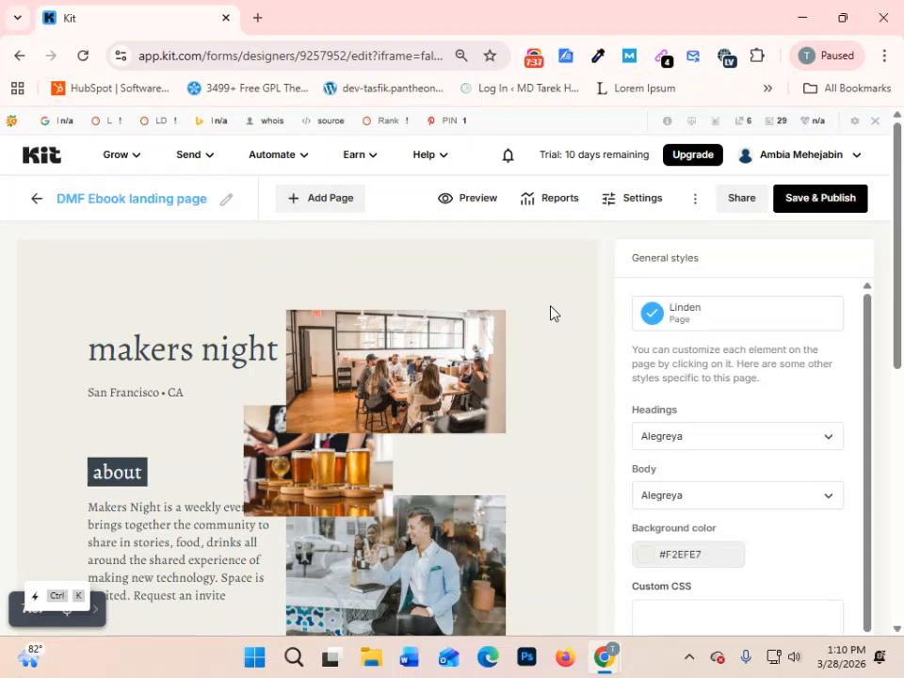
- Inspect the Email Address field's styles and turn off the "Built with Kit" badge at the end of the page
scroll(503, 397, "down", 1)
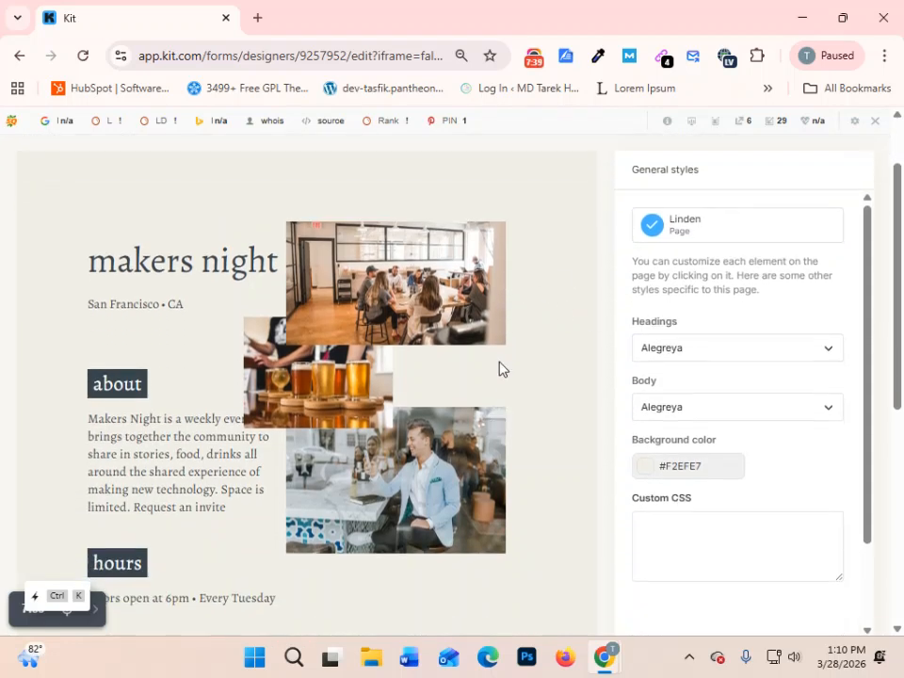
scroll(216, 355, "down", 5)
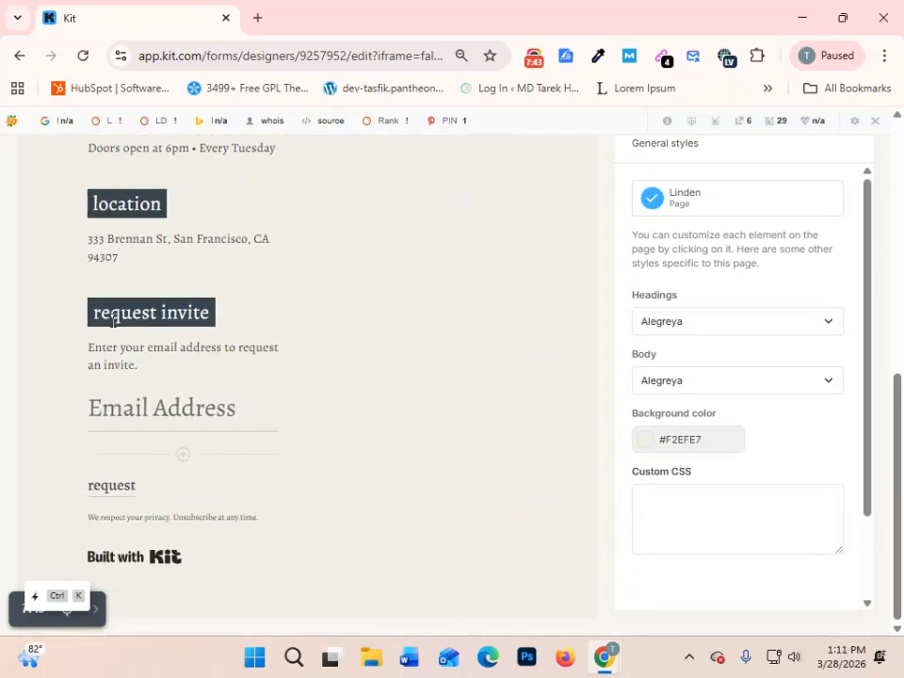
scroll(235, 358, "up", 5)
scroll(233, 339, "down", 4)
scroll(232, 337, "down", 1)
left_click(228, 399)
left_click(117, 379)
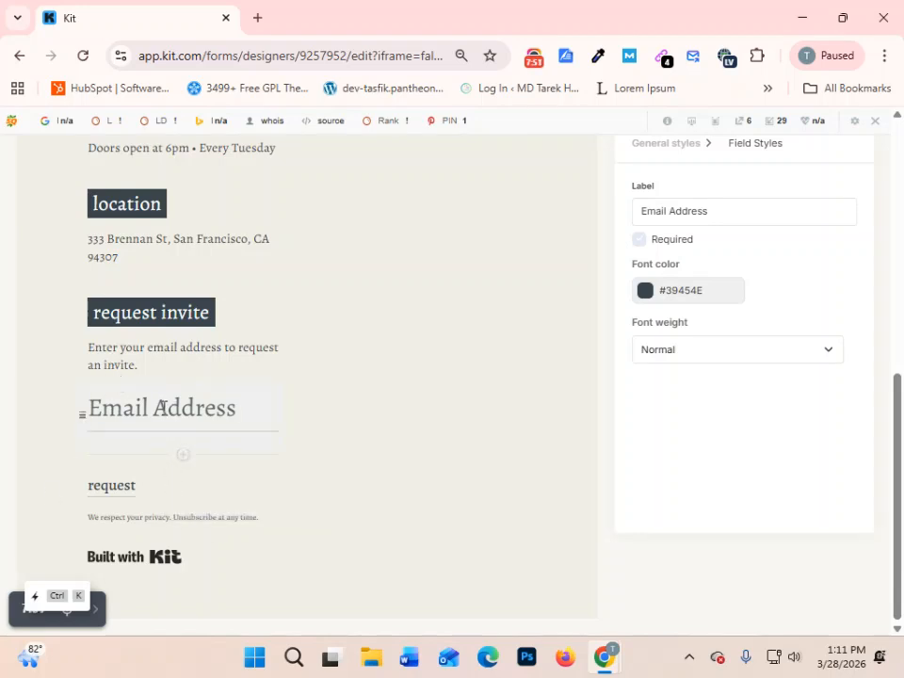
left_click(146, 559)
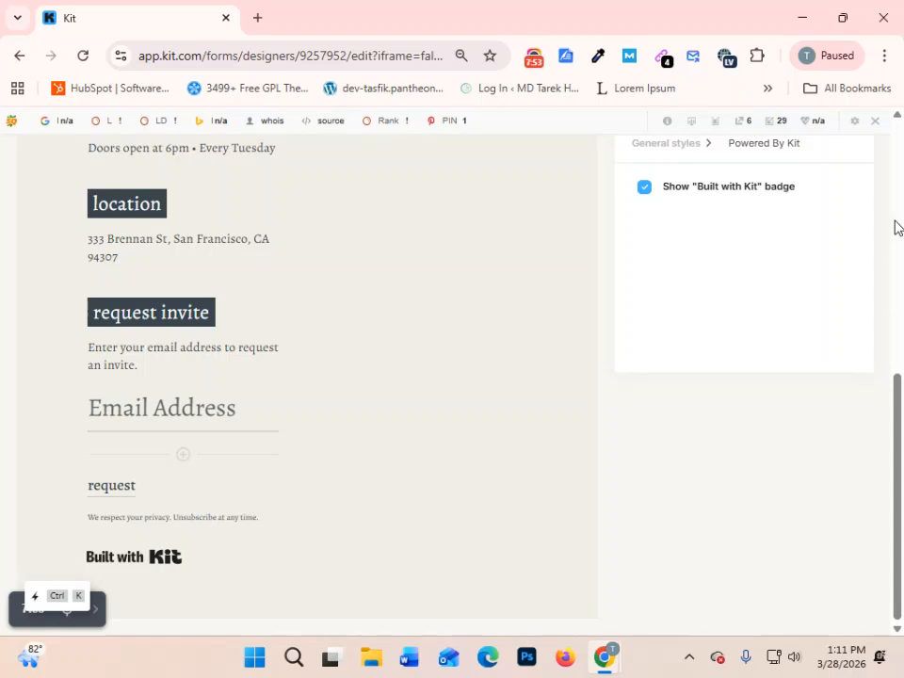
left_click(645, 191)
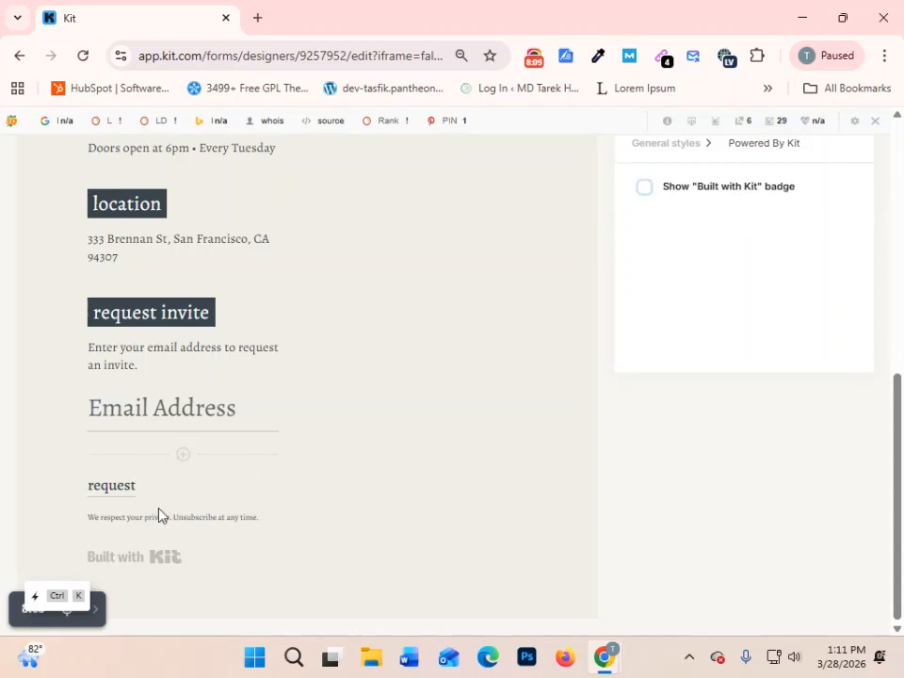
- Select the Email Address field in the request invite section and examine its label, required, font color and font weight settings
scroll(282, 506, "up", 3)
scroll(252, 514, "up", 3)
scroll(253, 514, "down", 6)
left_click(198, 409)
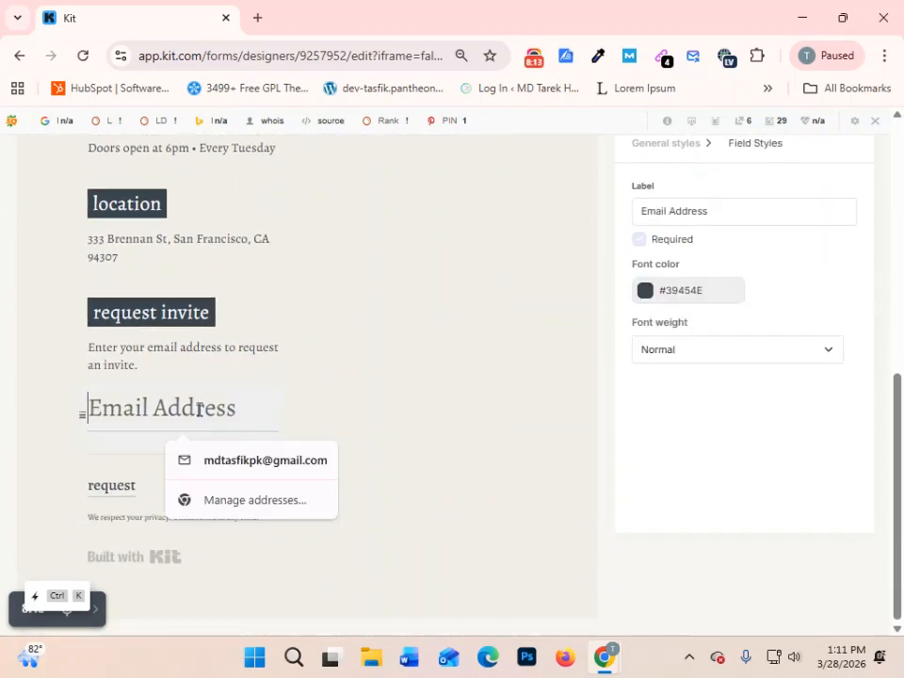
left_click(500, 404)
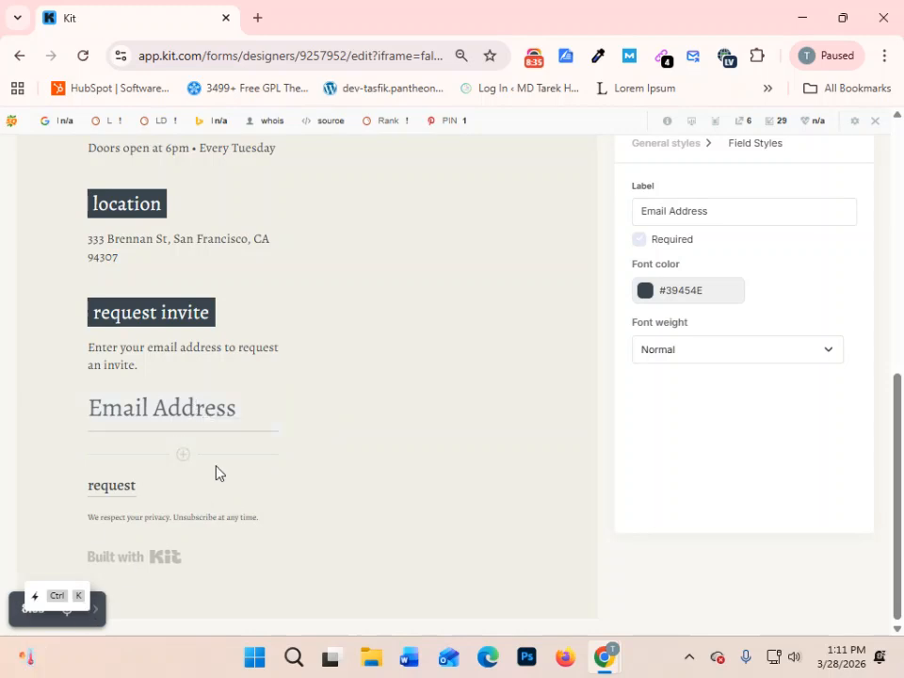
left_click(175, 409)
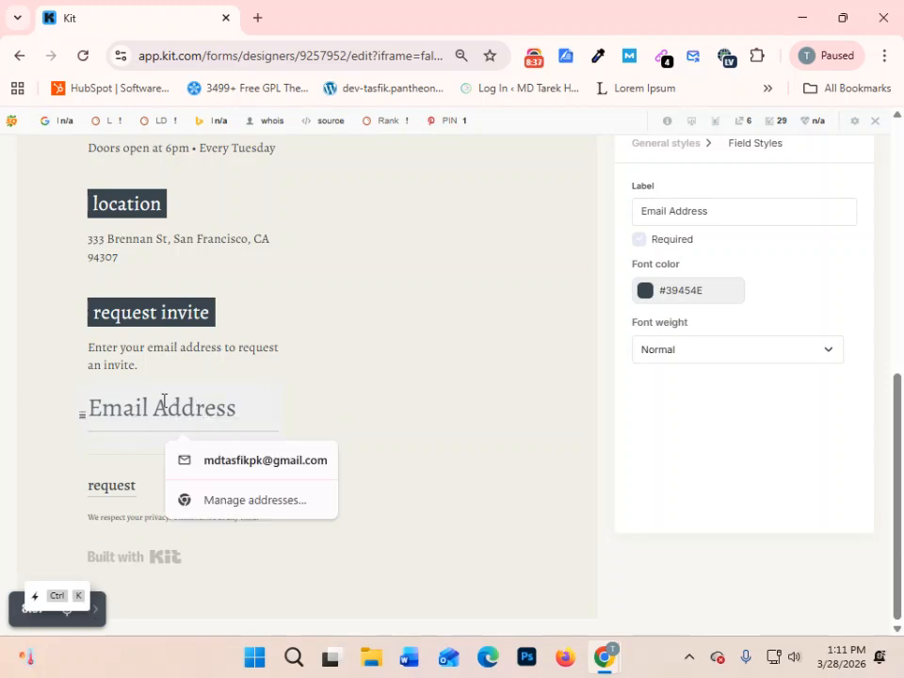
left_click(348, 396)
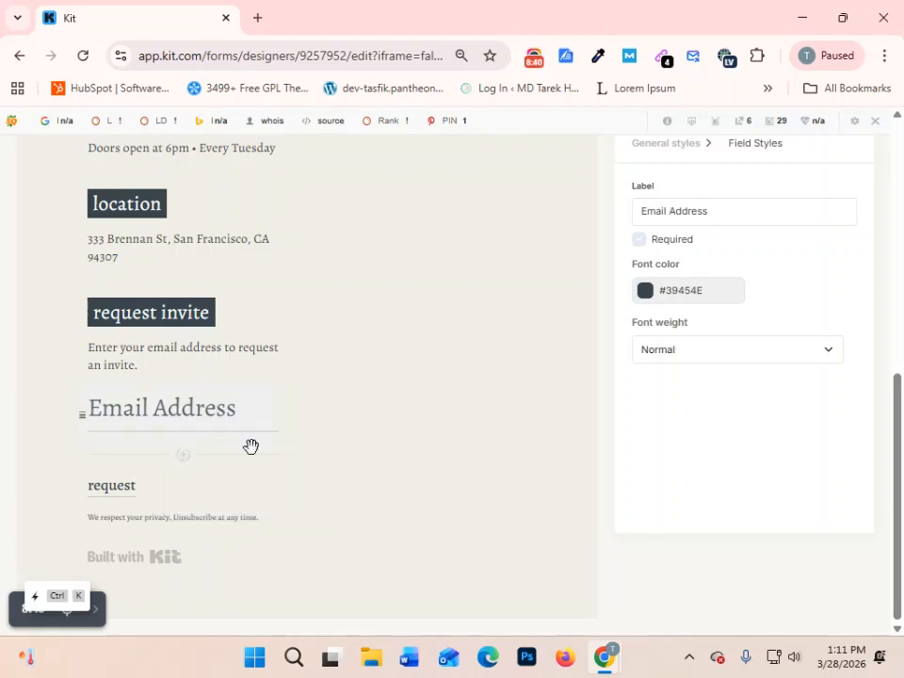
- Add a form field below Email Address, assign it the First Name custom field, and make it required
left_click(184, 456)
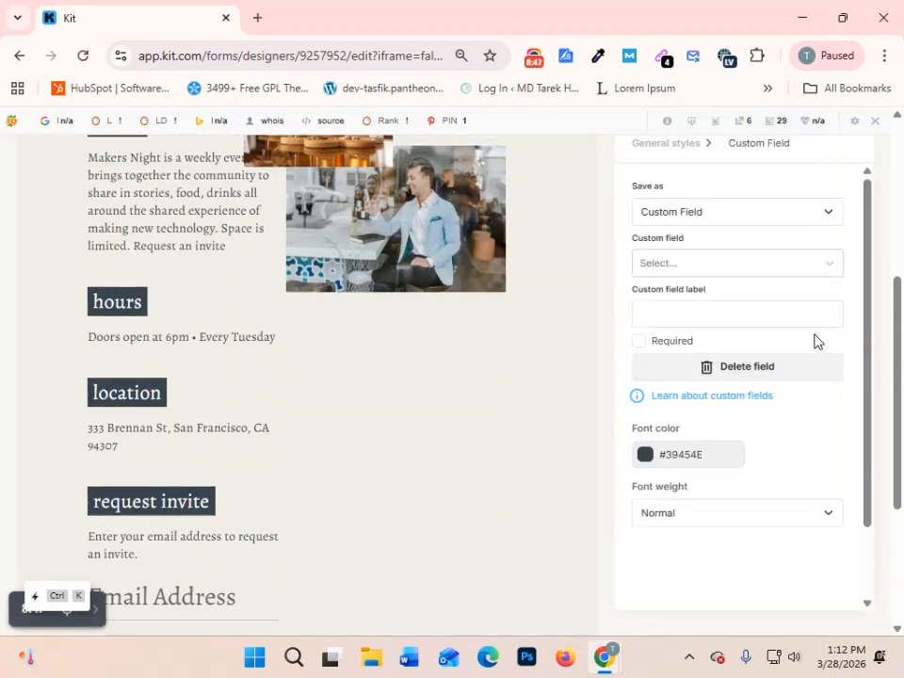
left_click(751, 223)
left_click(724, 248)
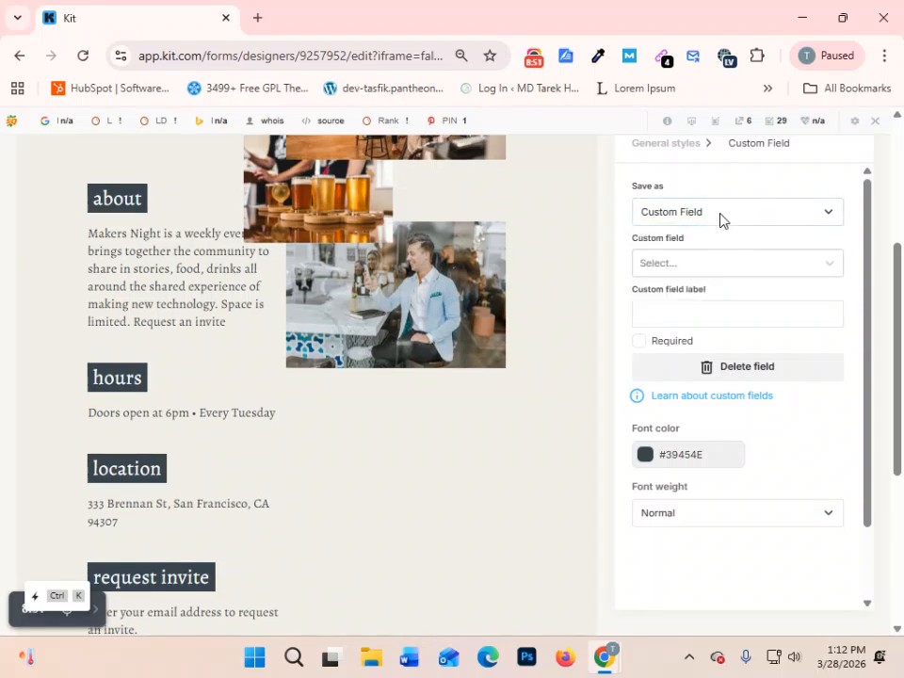
left_click(717, 266)
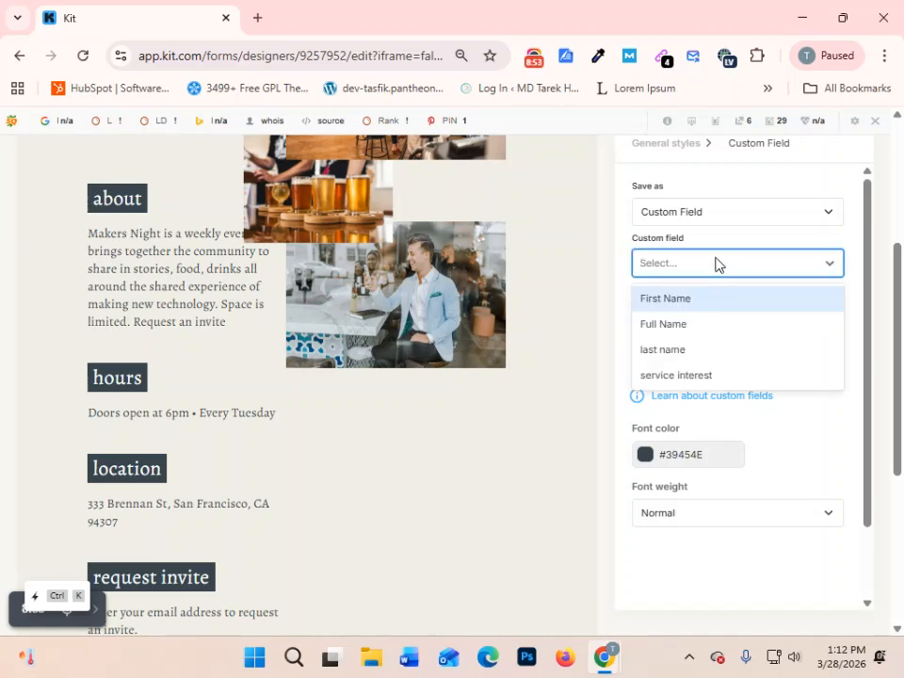
scroll(145, 452, "down", 4)
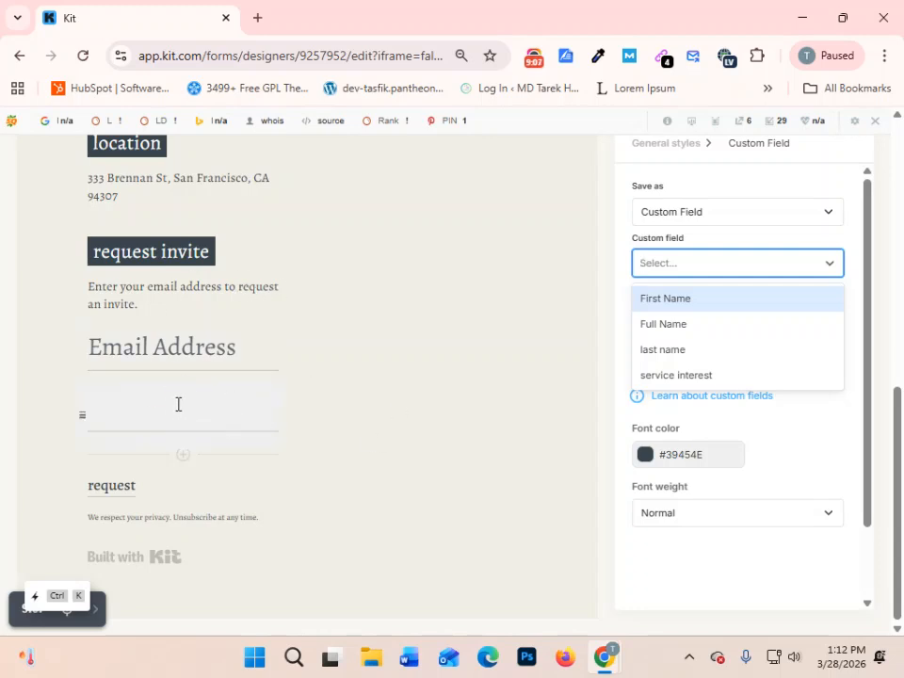
left_click(698, 303)
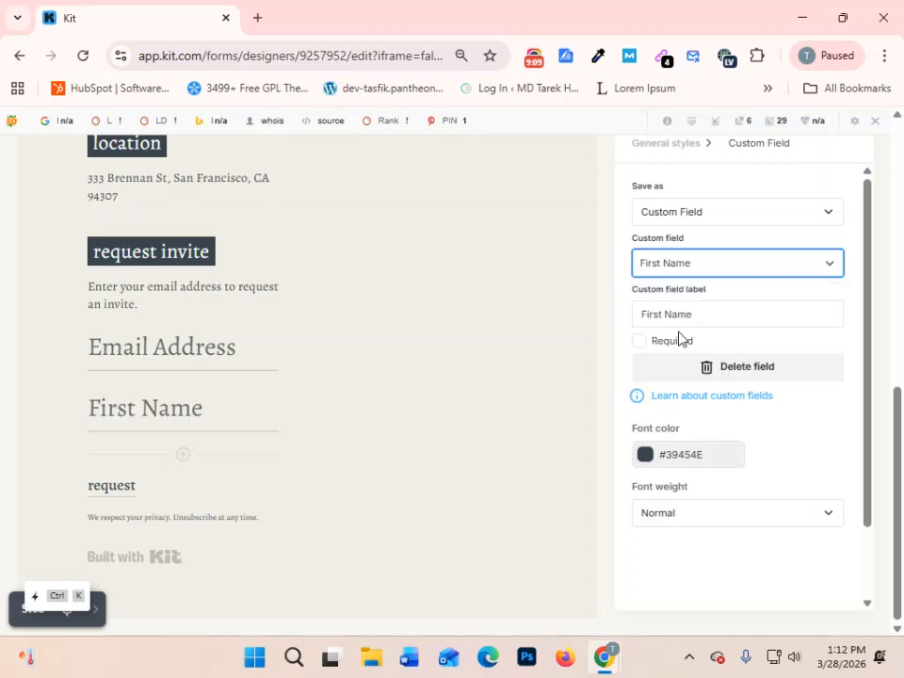
left_click(641, 341)
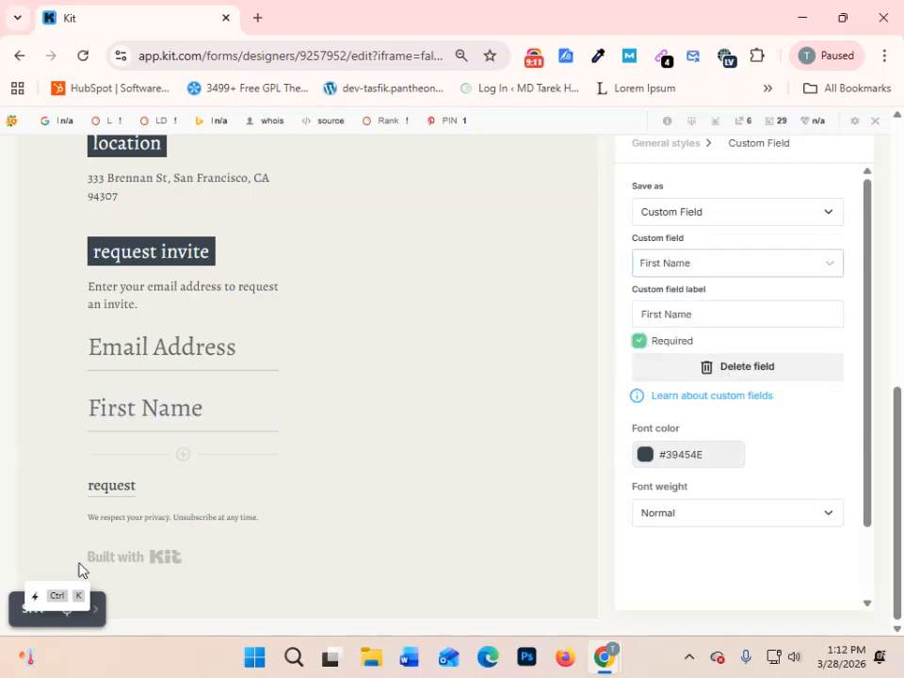
- Add another form field below First Name and assign it the "last name" custom field
left_click(184, 456)
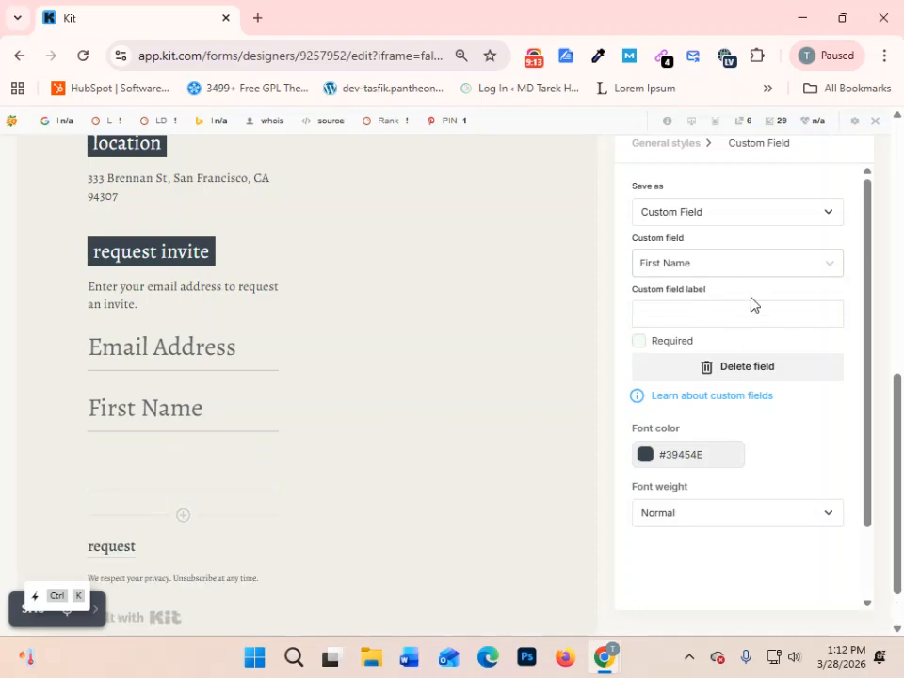
left_click(746, 265)
left_click(675, 327)
left_click(670, 261)
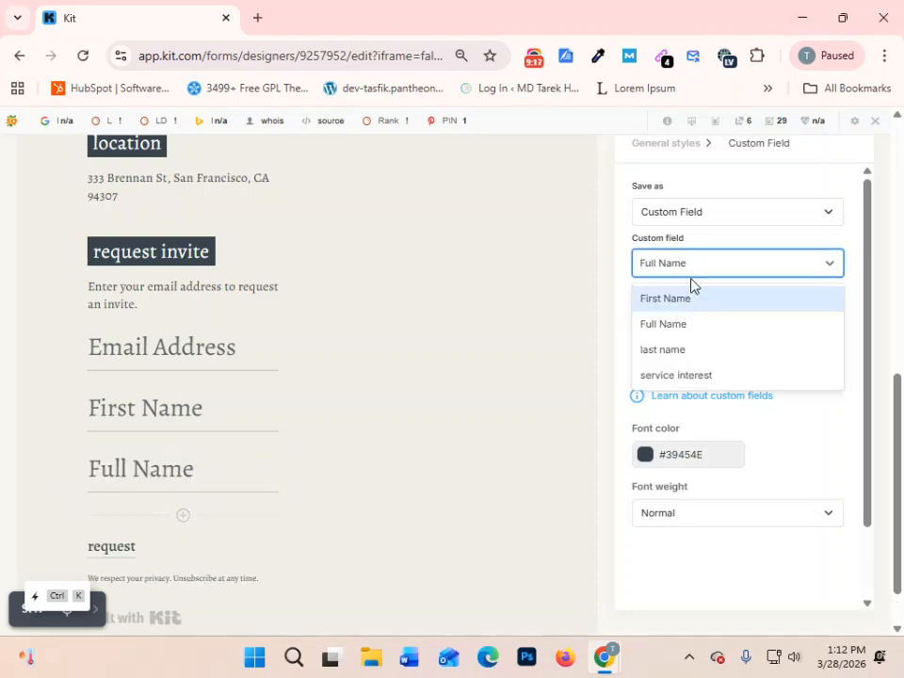
left_click(662, 354)
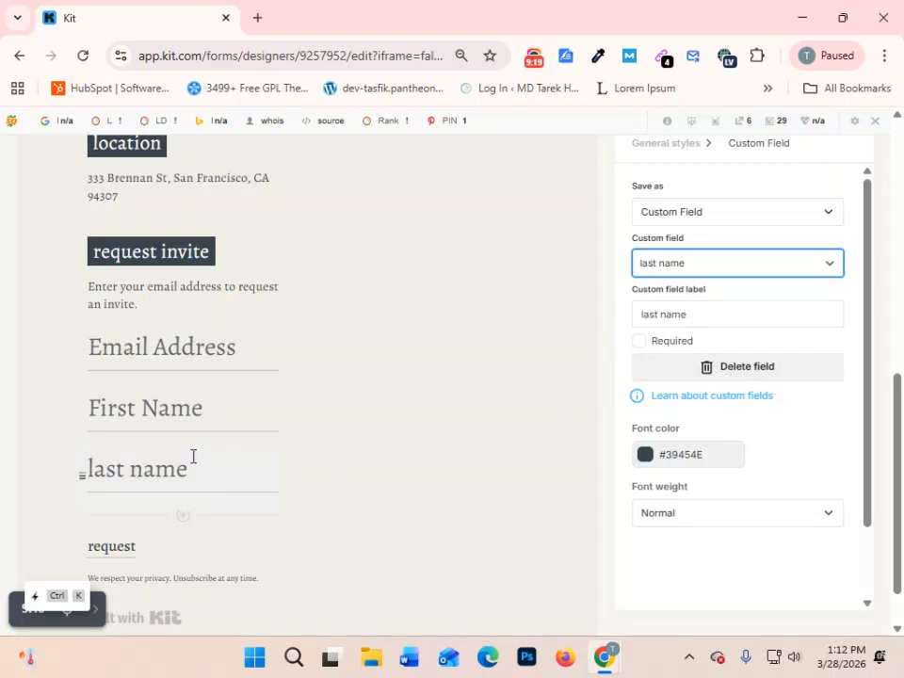
- Change the last name field's label to "Last Name" and make the field required
scroll(194, 455, "down", 1)
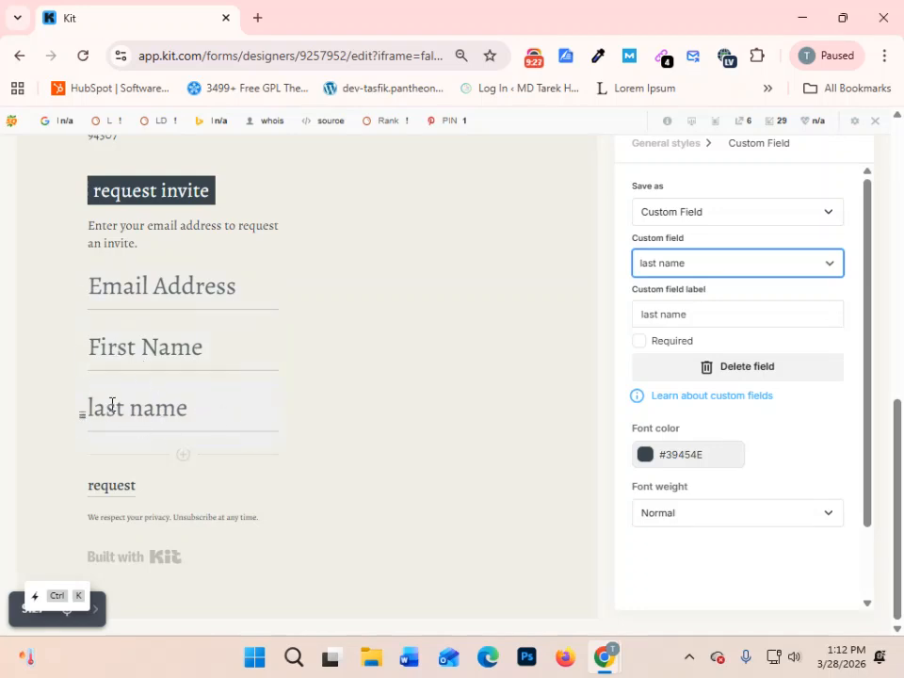
left_click(705, 316)
left_click(641, 313)
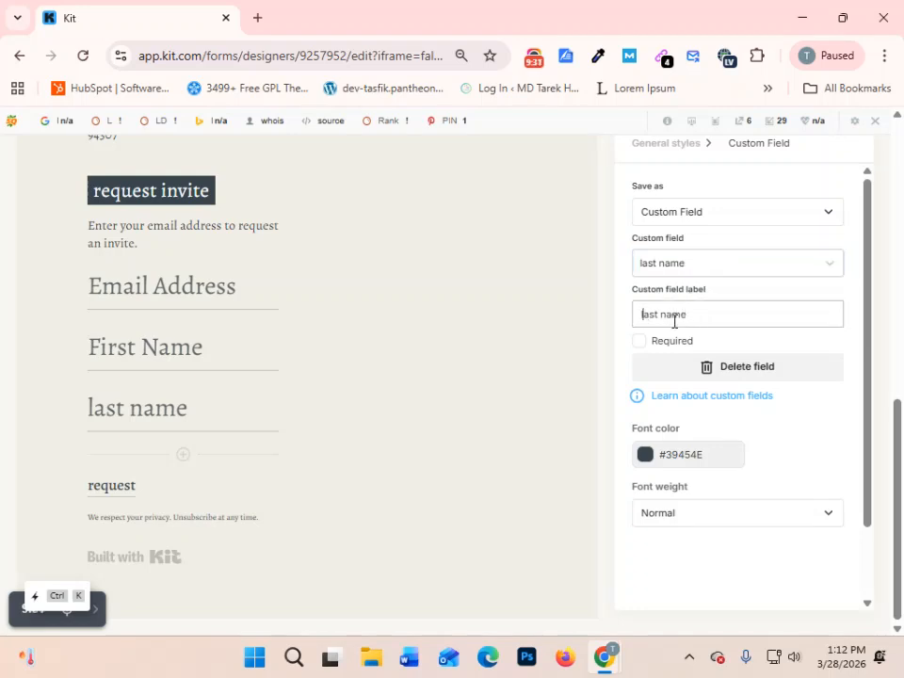
key("Delete")
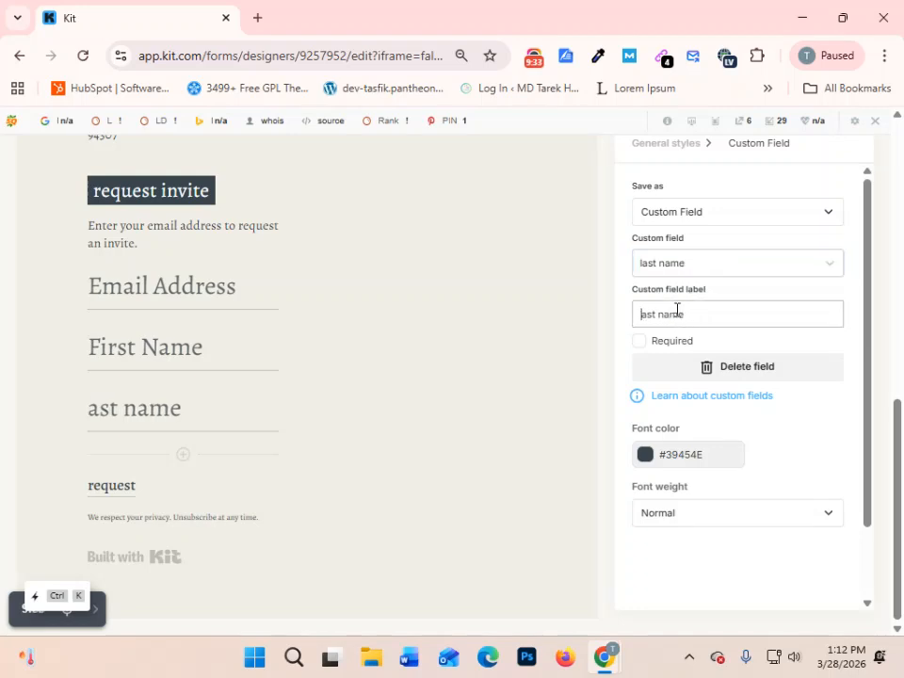
type("L")
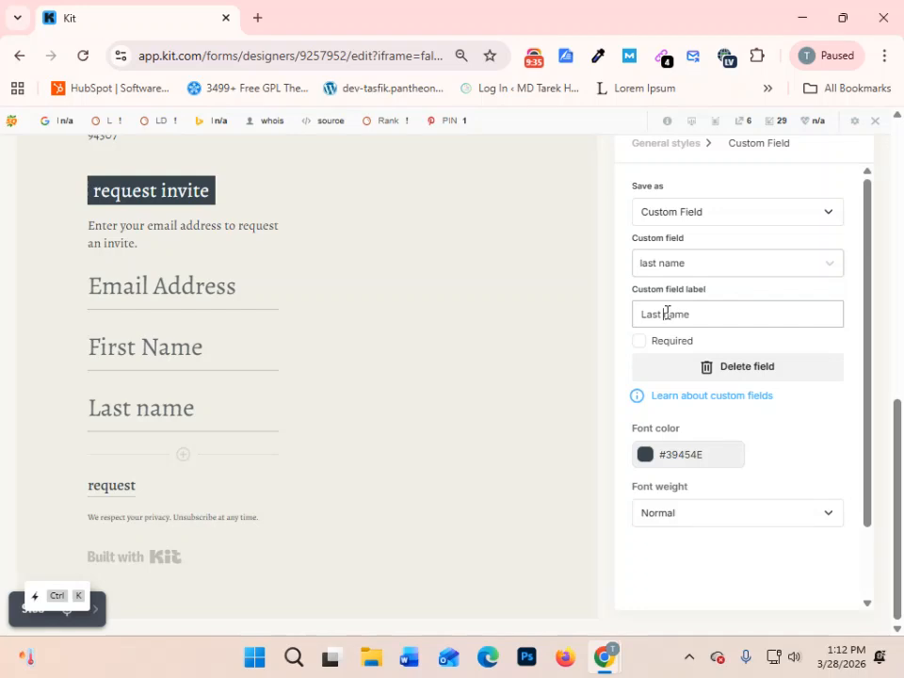
key("Delete")
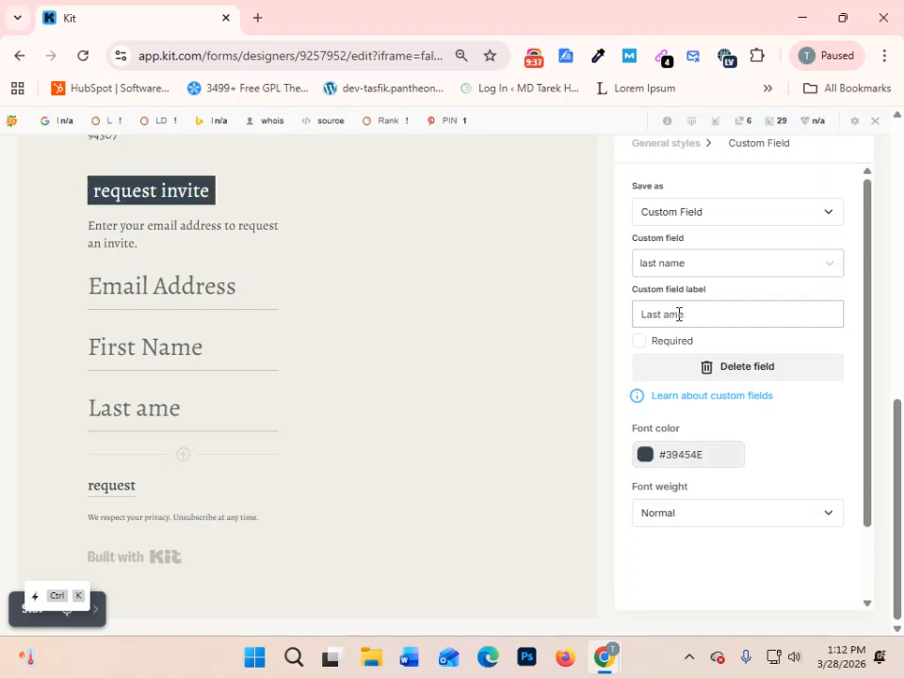
type("N")
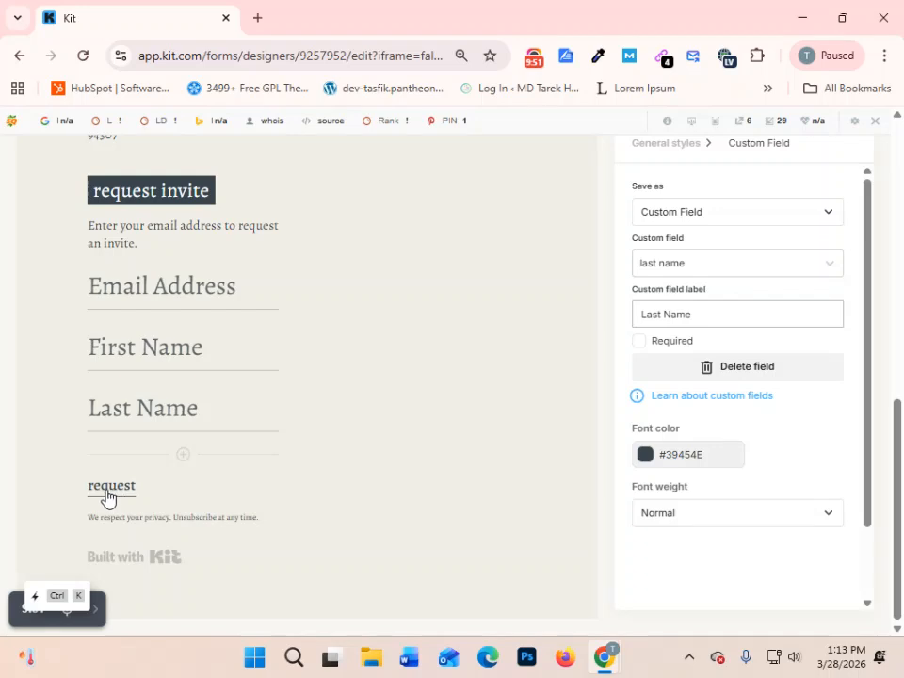
left_click(639, 342)
scroll(676, 377, "down", 1)
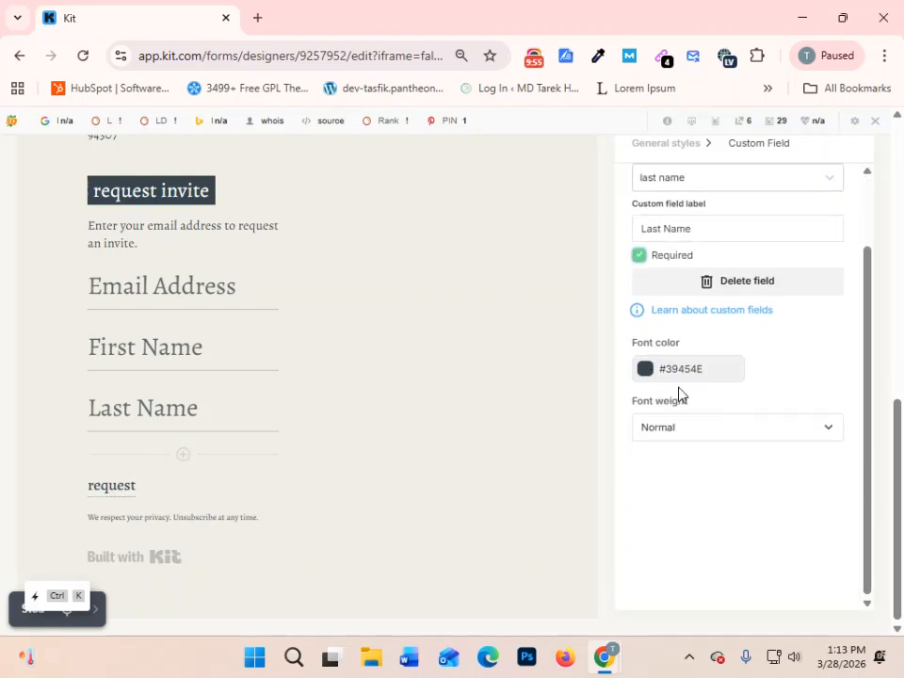
- Add a form field below Last Name, assign it a new custom field named "Mobile Number", and make it required
left_click(182, 457)
scroll(747, 245, "up", 1)
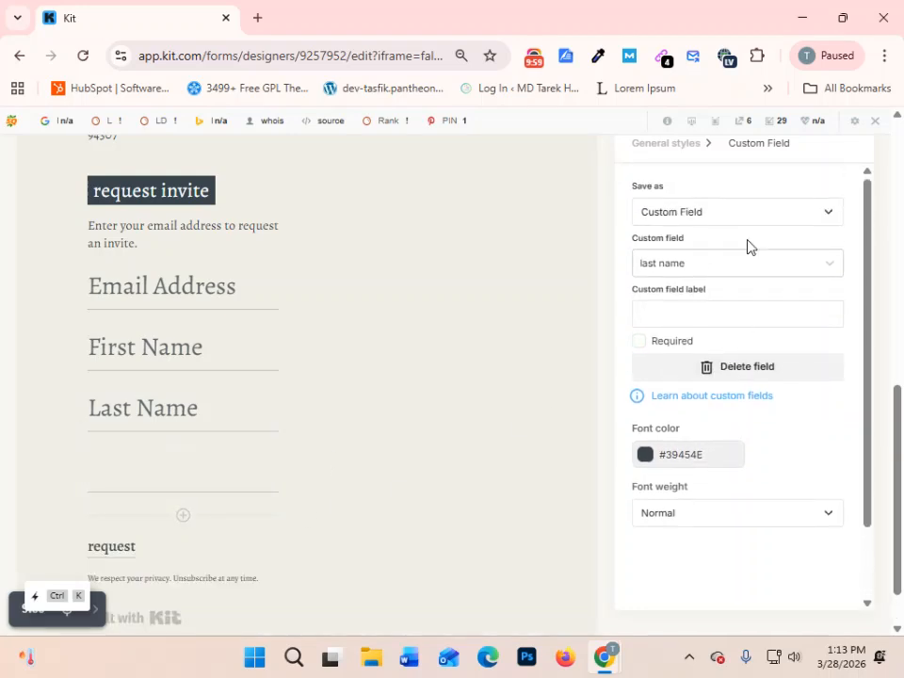
left_click(740, 270)
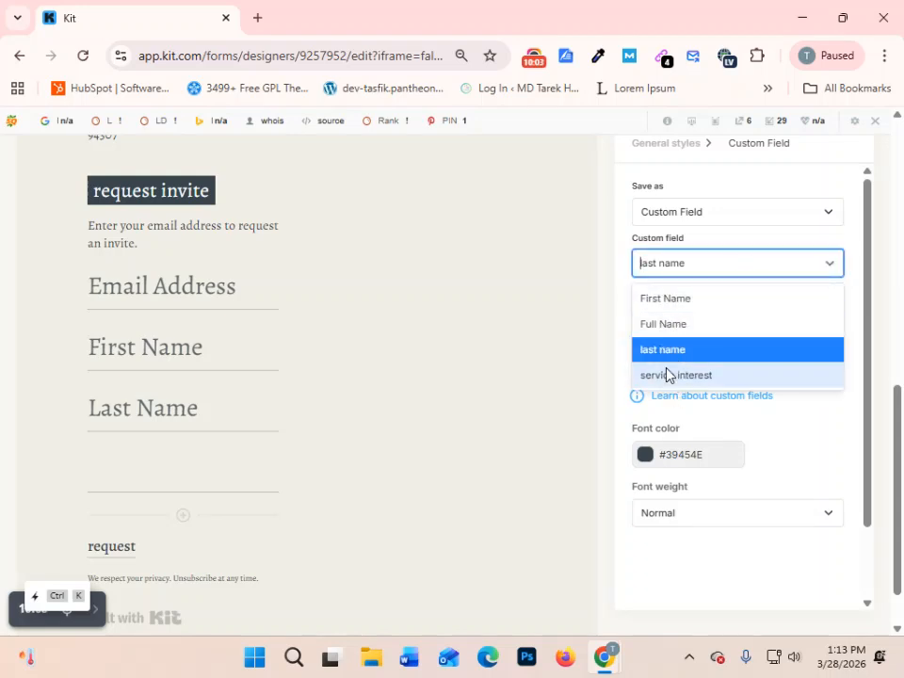
left_click(733, 262)
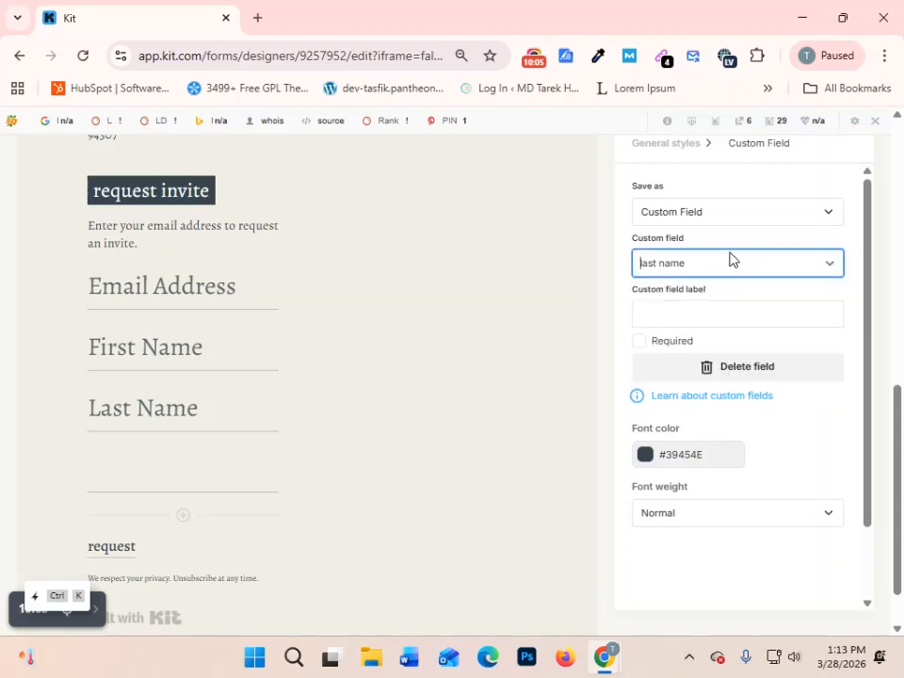
type("Mobile NUmb")
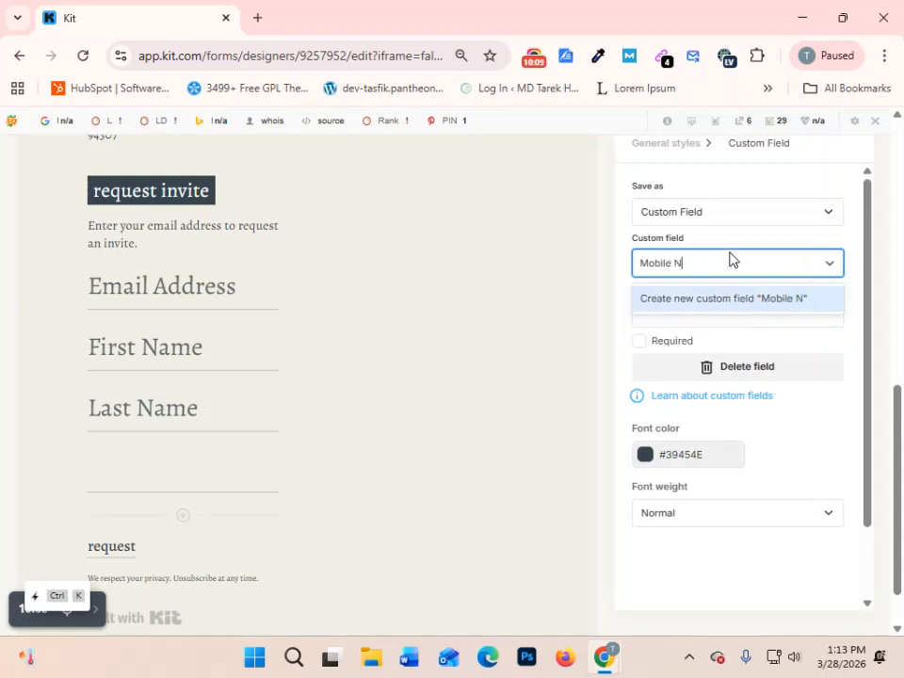
key("BackSpace")
key("BackSpace")
type("umber")
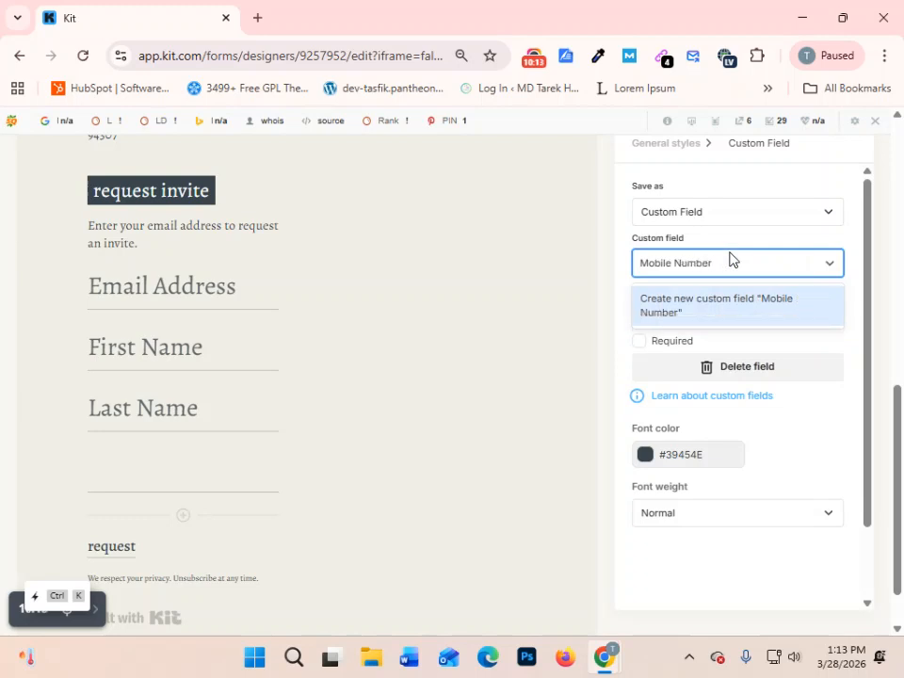
left_click(765, 309)
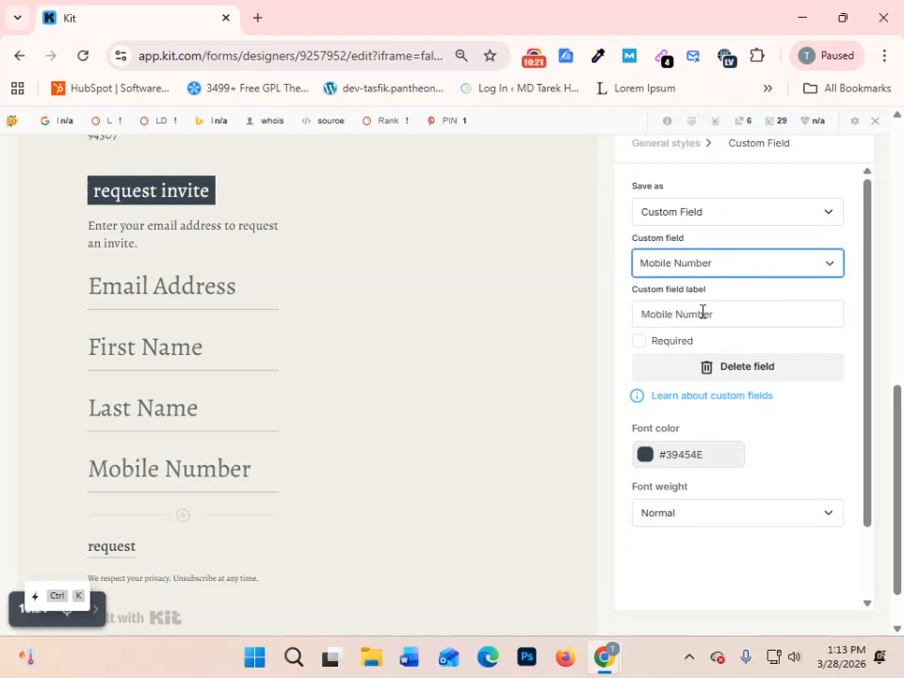
left_click(642, 348)
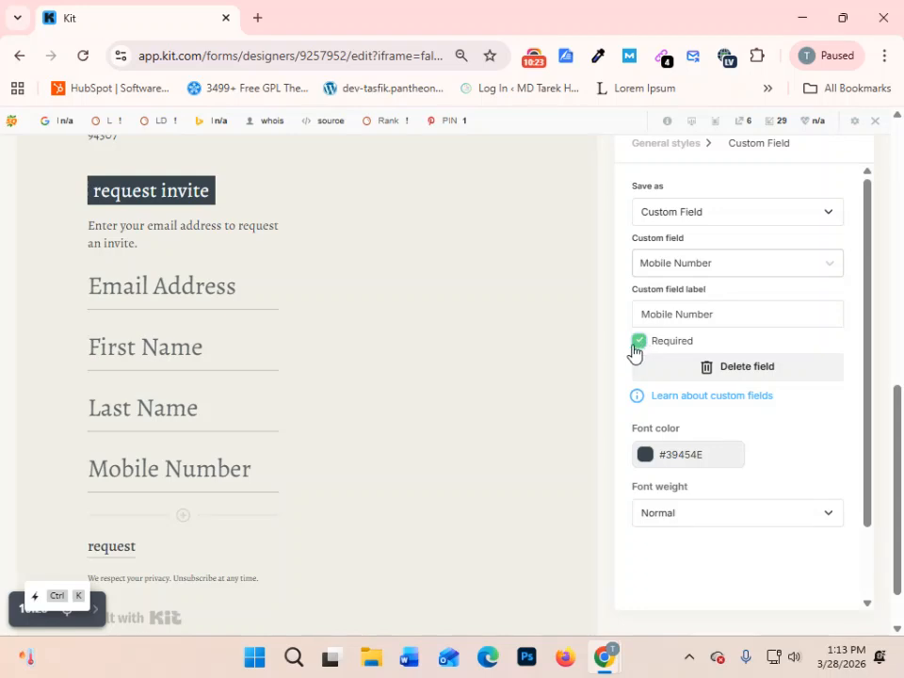
- Add a blank form field below Mobile Number and move the Email Address field directly below Mobile Number
scroll(632, 353, "down", 1)
scroll(132, 443, "down", 1)
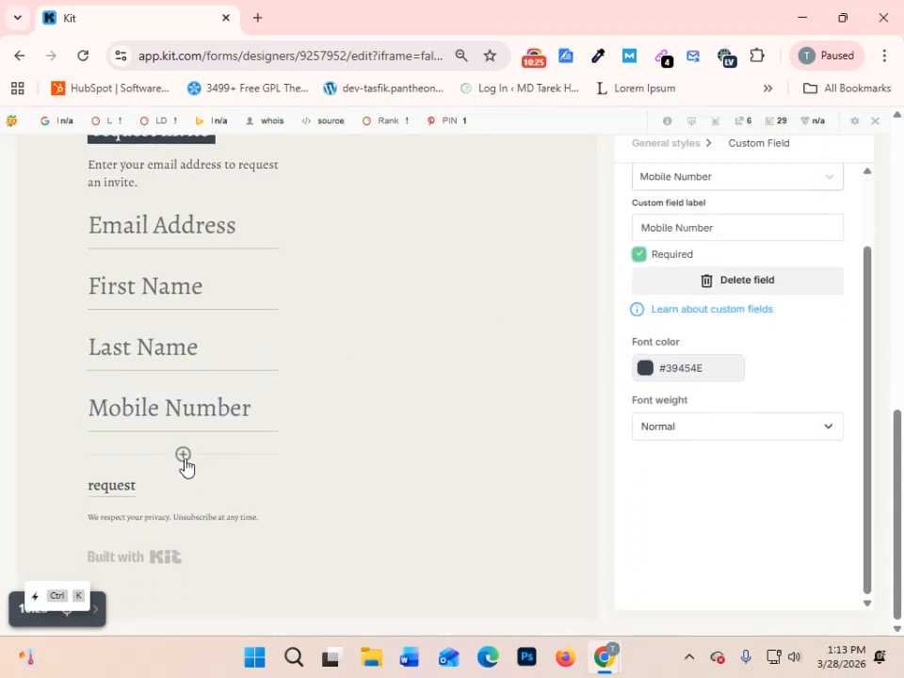
left_click(182, 455)
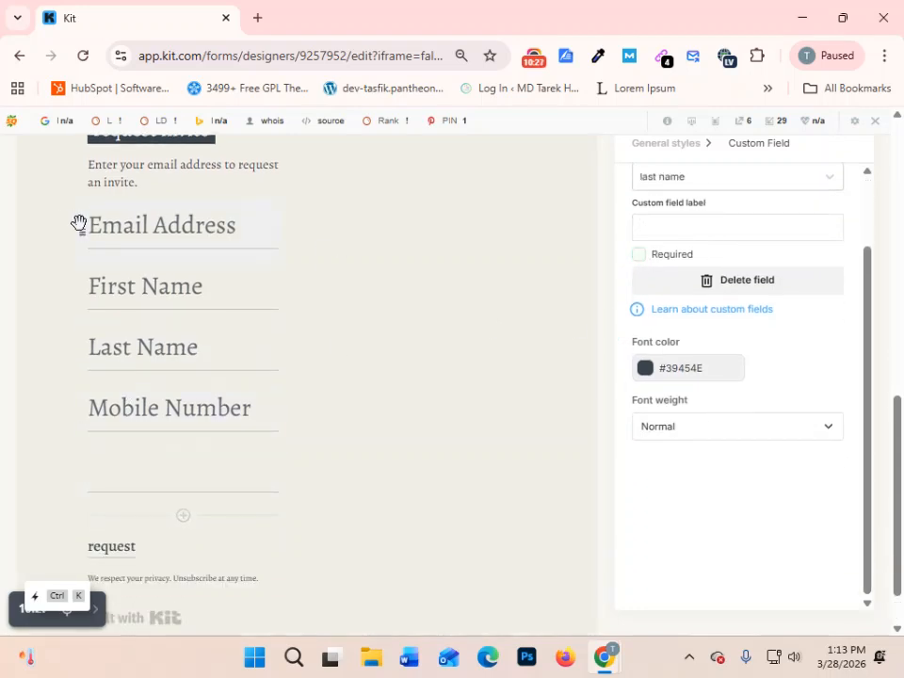
left_click_drag(83, 231, 76, 404)
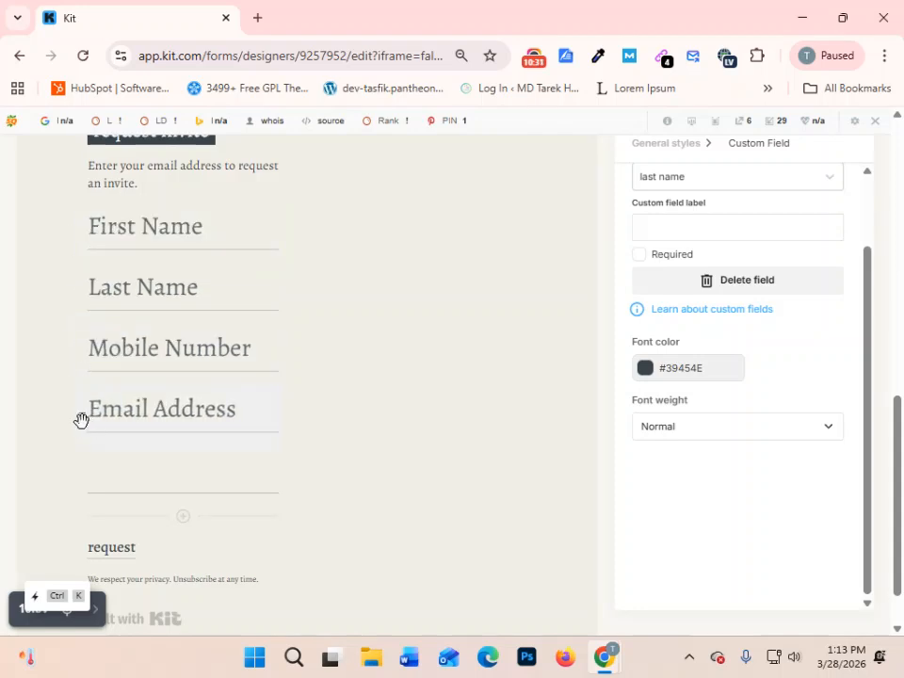
mouse_move(80, 417)
left_mouse_down()
mouse_move(87, 238)
mouse_move(80, 433)
mouse_move(76, 424)
left_mouse_up()
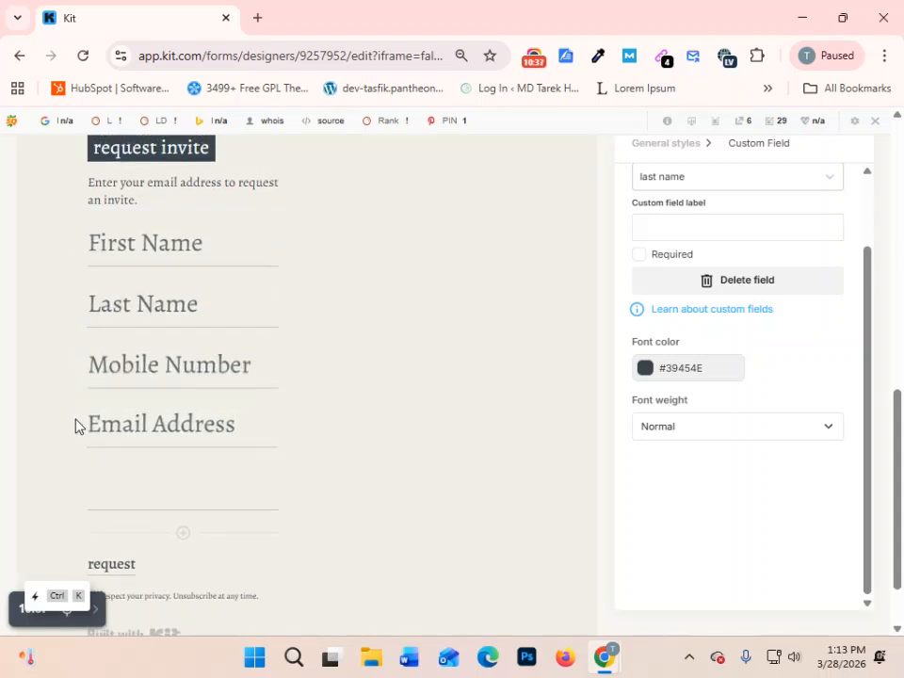
- Add another blank form field and set the one below Email Address to a new, required custom field named "Address"
scroll(215, 404, "down", 1)
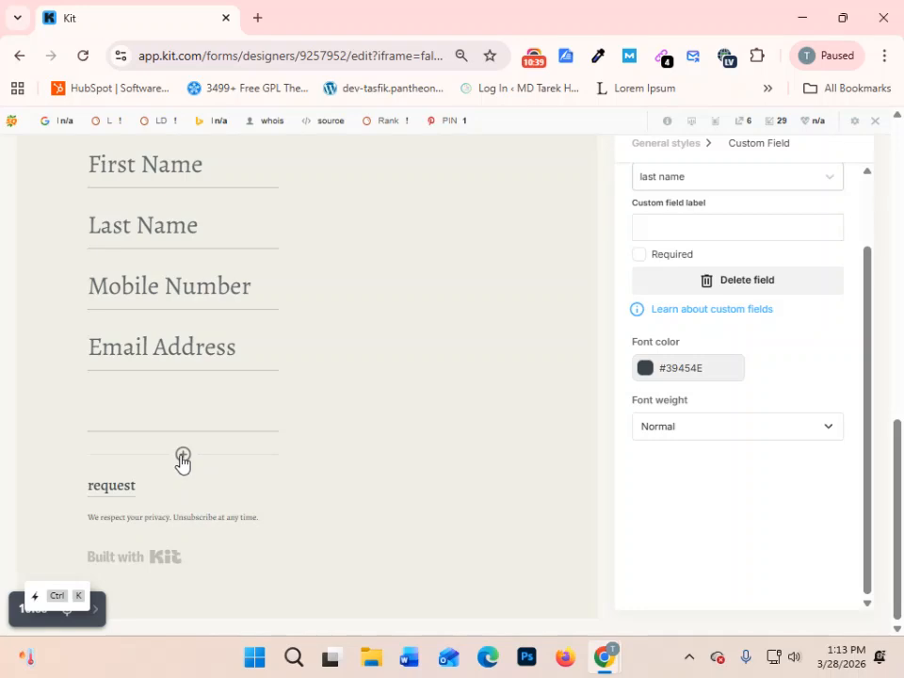
left_click(183, 456)
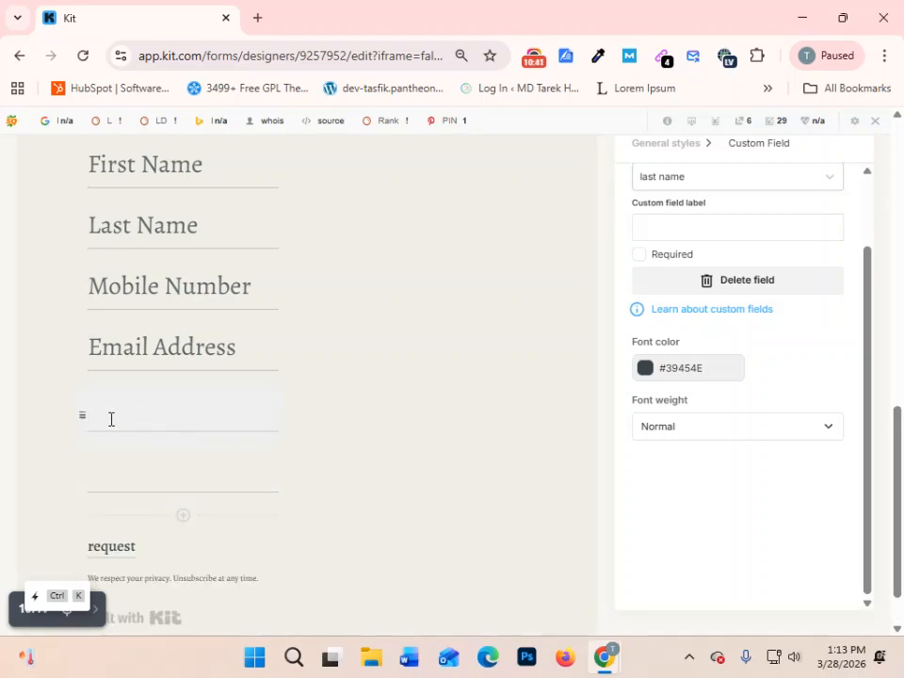
scroll(170, 432, "up", 2)
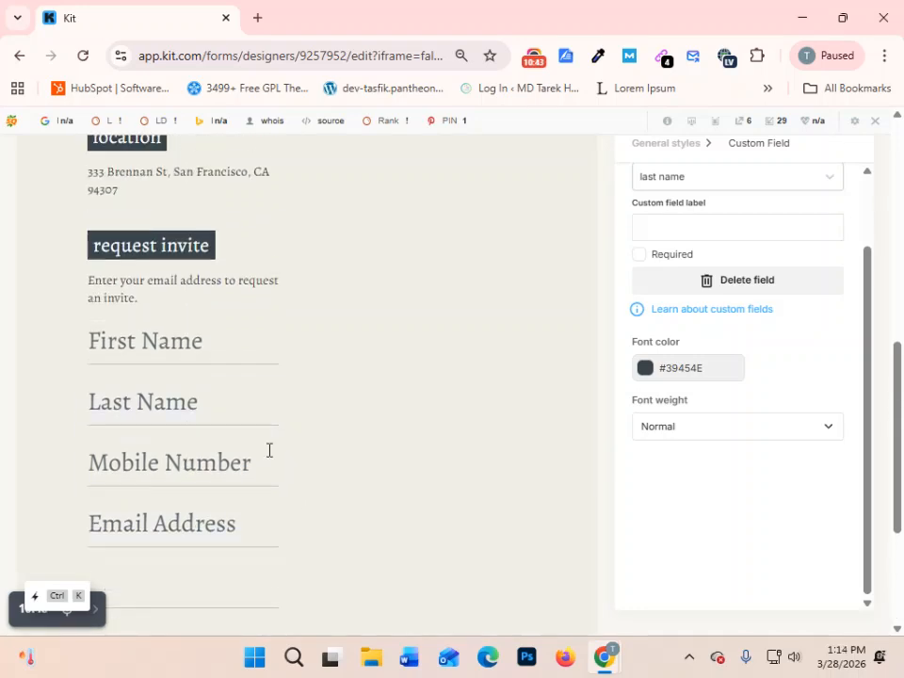
scroll(753, 275, "up", 3)
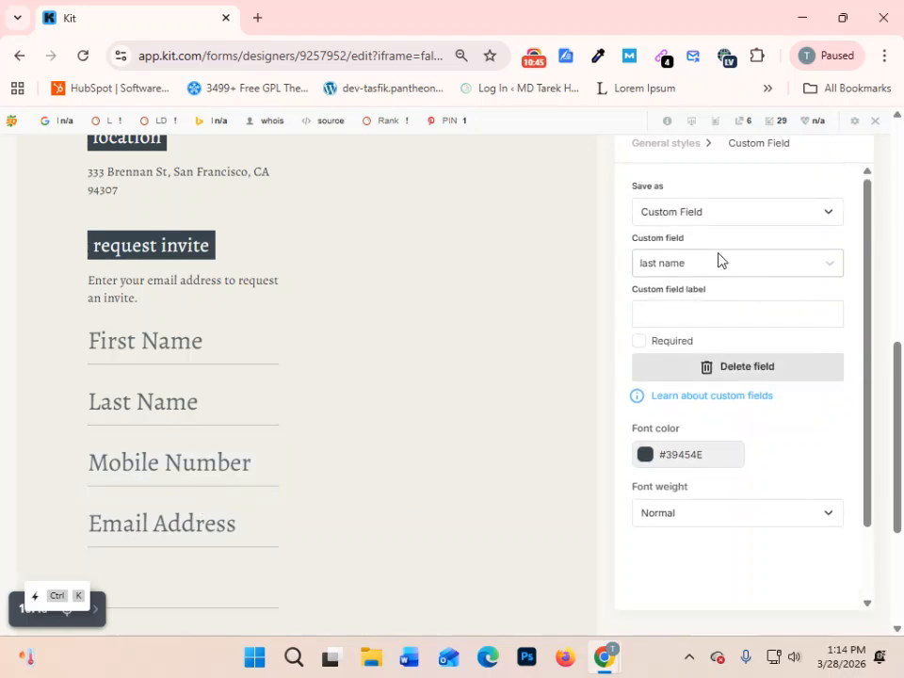
left_click(713, 267)
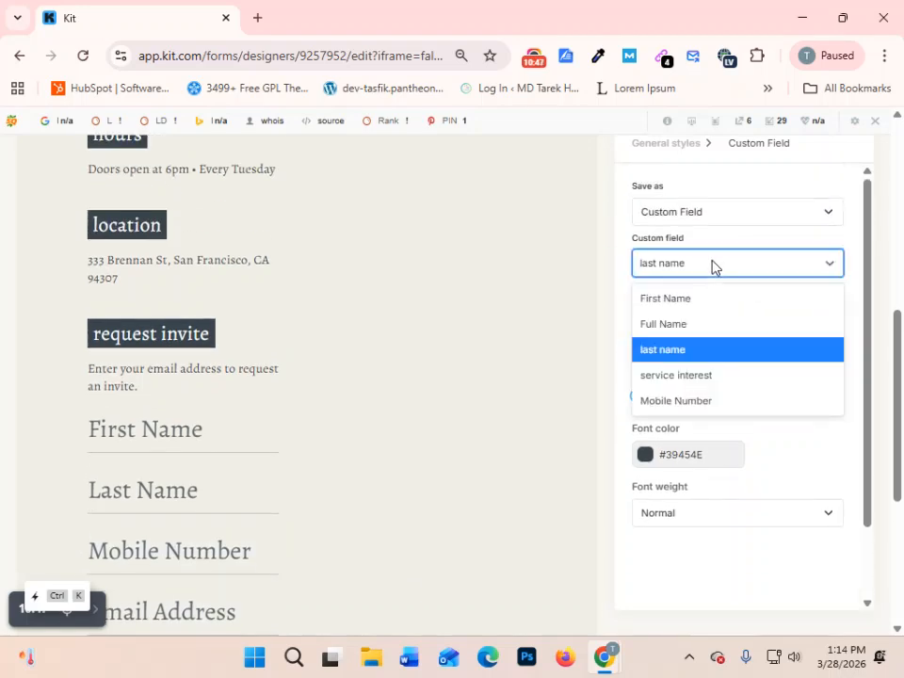
type("Address")
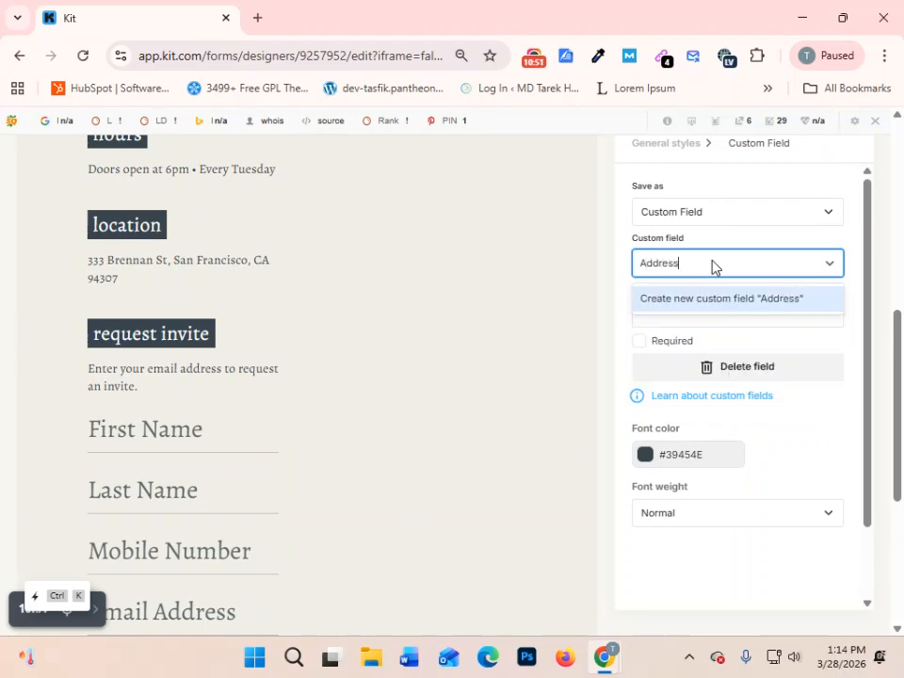
left_click(768, 301)
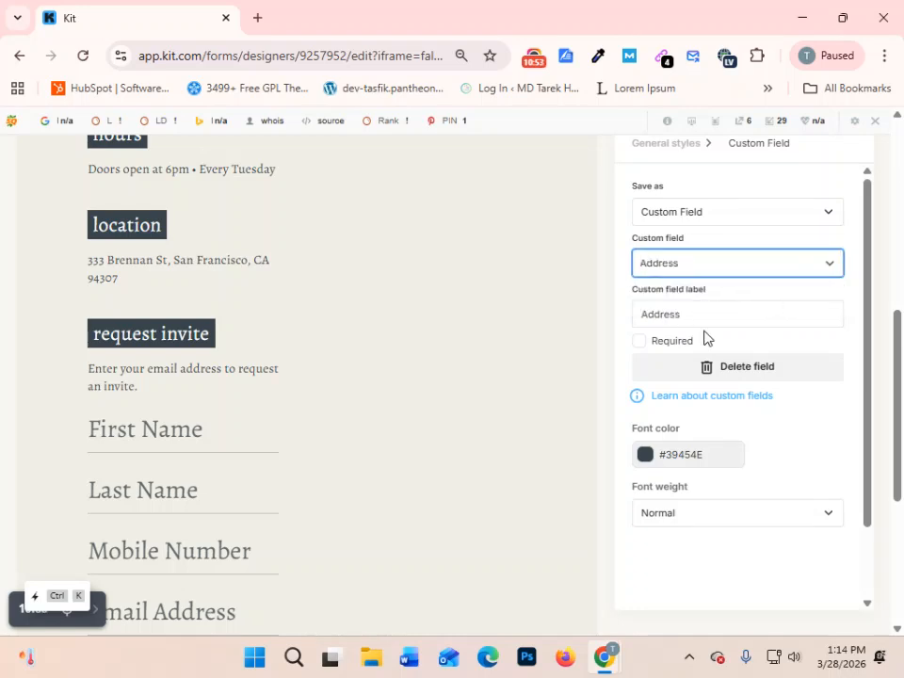
left_click(639, 344)
scroll(674, 298, "down", 1)
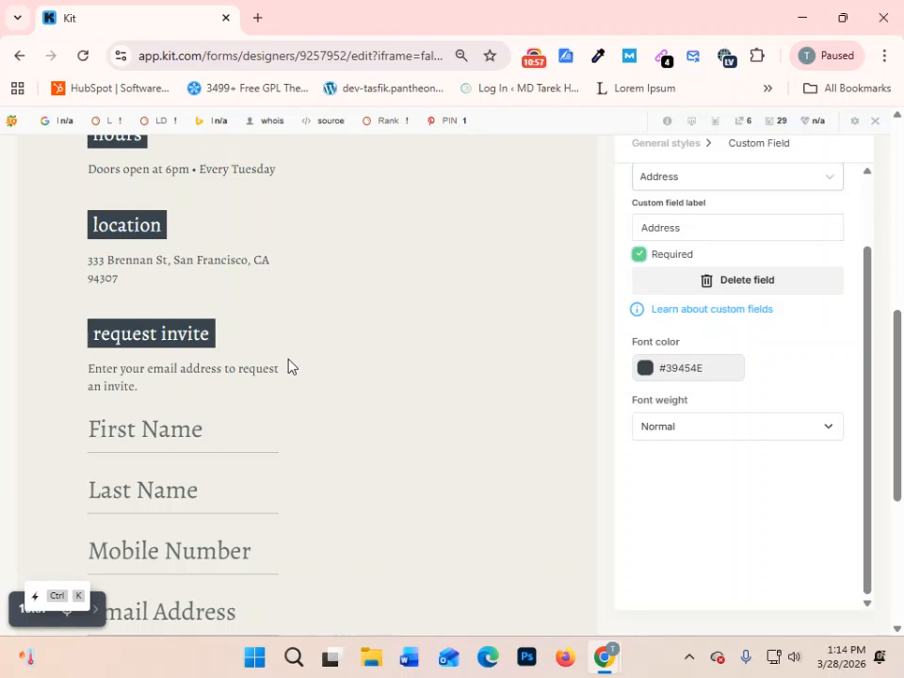
- Assign the "service interest" custom field to the blank form field below Address and make it required
scroll(289, 368, "down", 5)
left_click(119, 413)
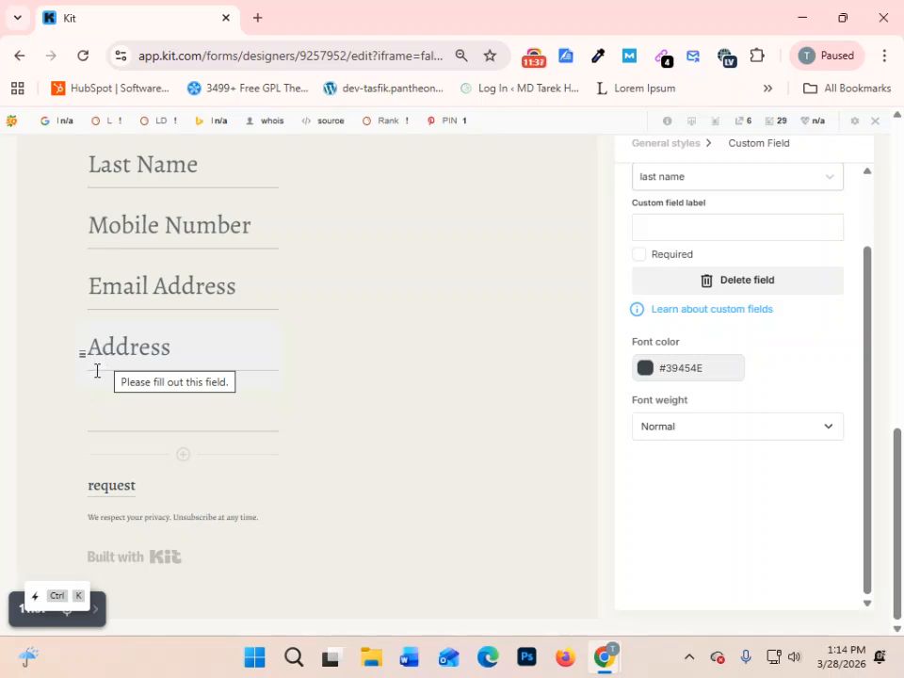
key("Tab")
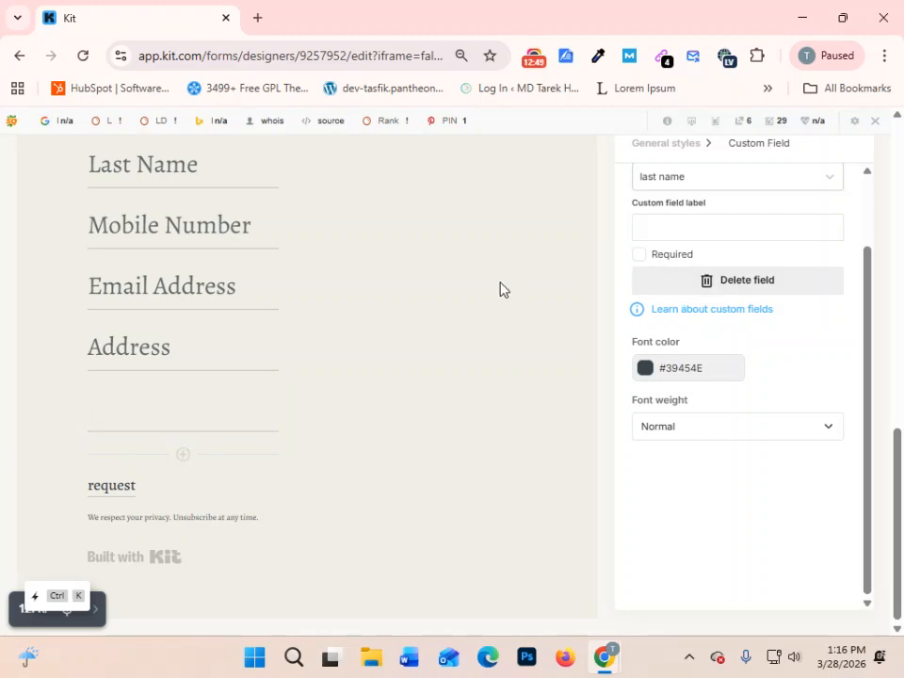
scroll(496, 290, "up", 5)
scroll(496, 290, "down", 5)
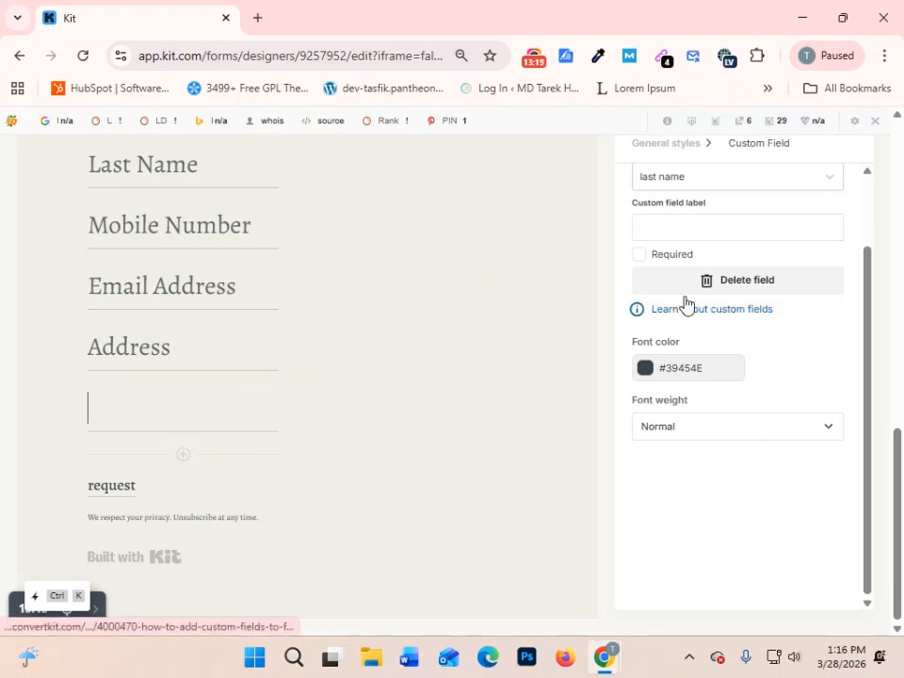
left_click(730, 185)
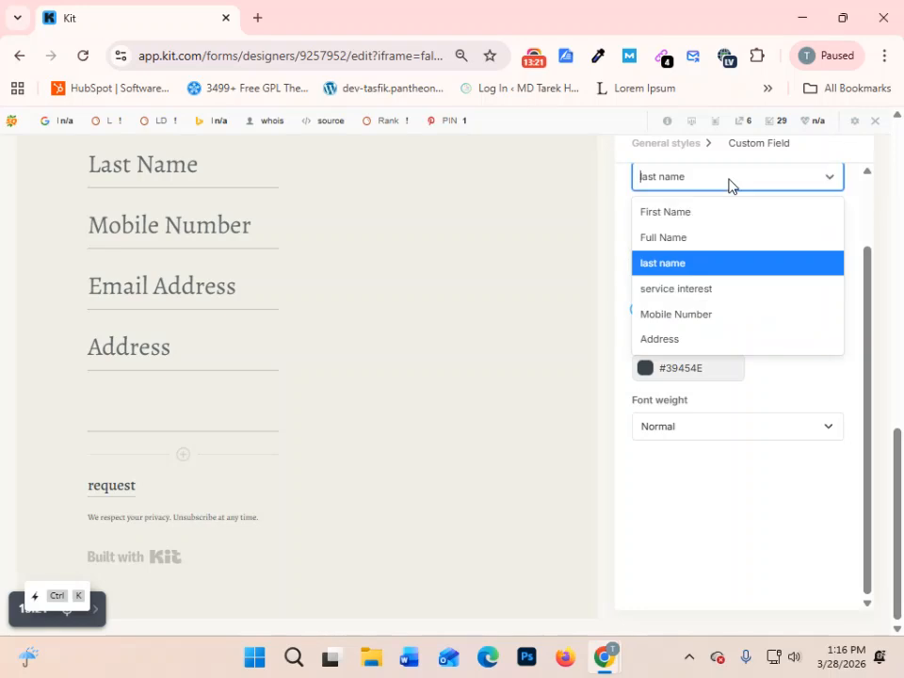
left_click(724, 176)
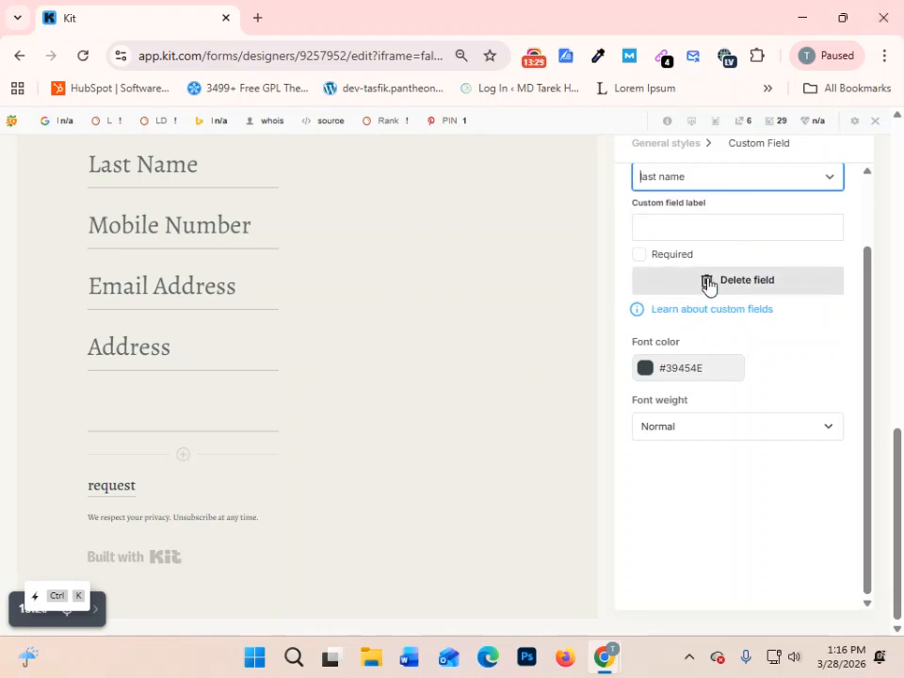
scroll(708, 286, "up", 2)
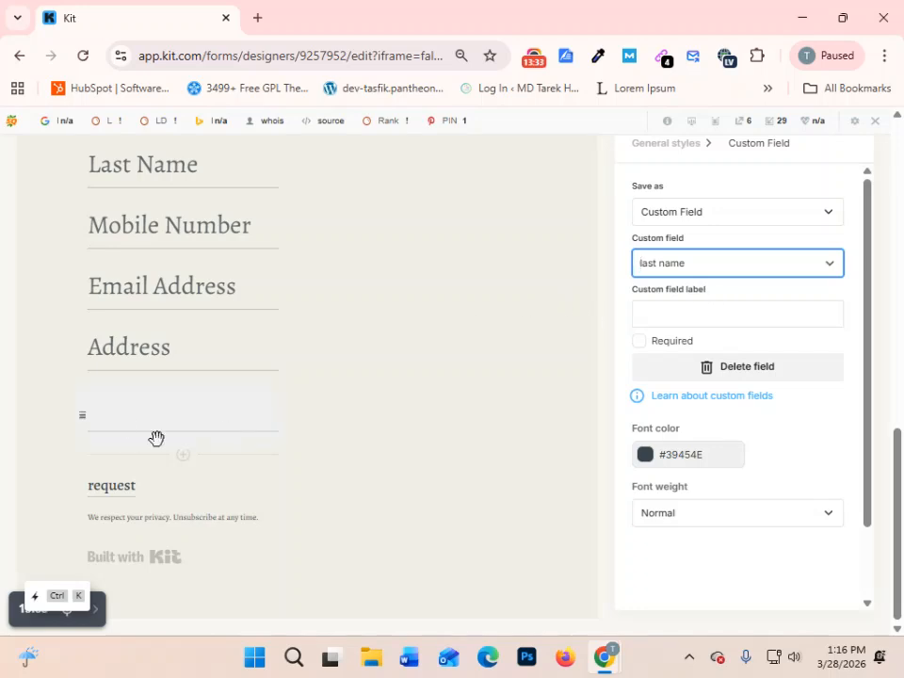
scroll(143, 345, "up", 2)
scroll(180, 319, "down", 2)
left_click(732, 263)
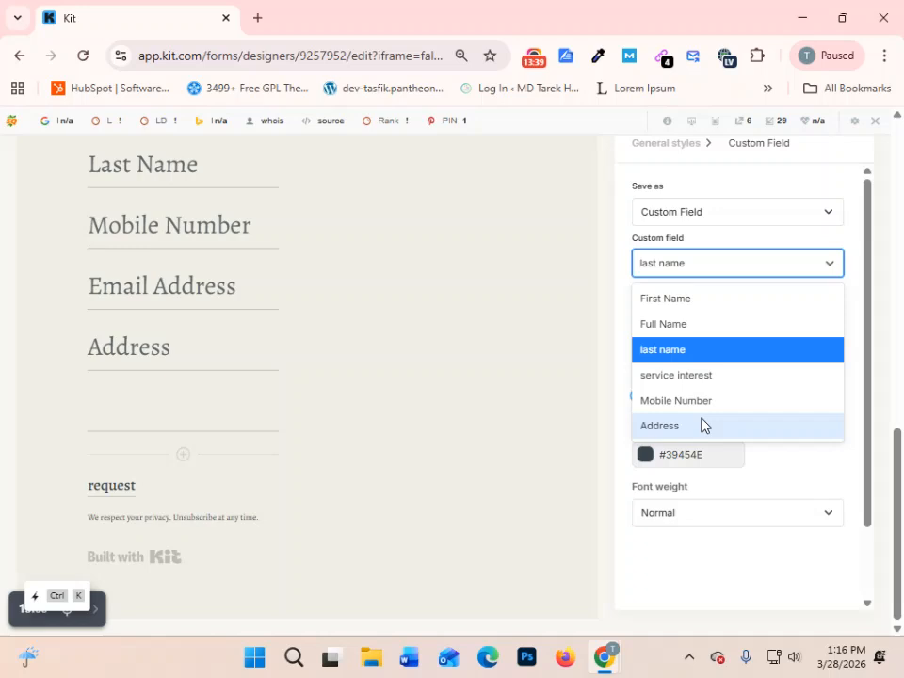
scroll(706, 419, "down", 1)
left_click(720, 293)
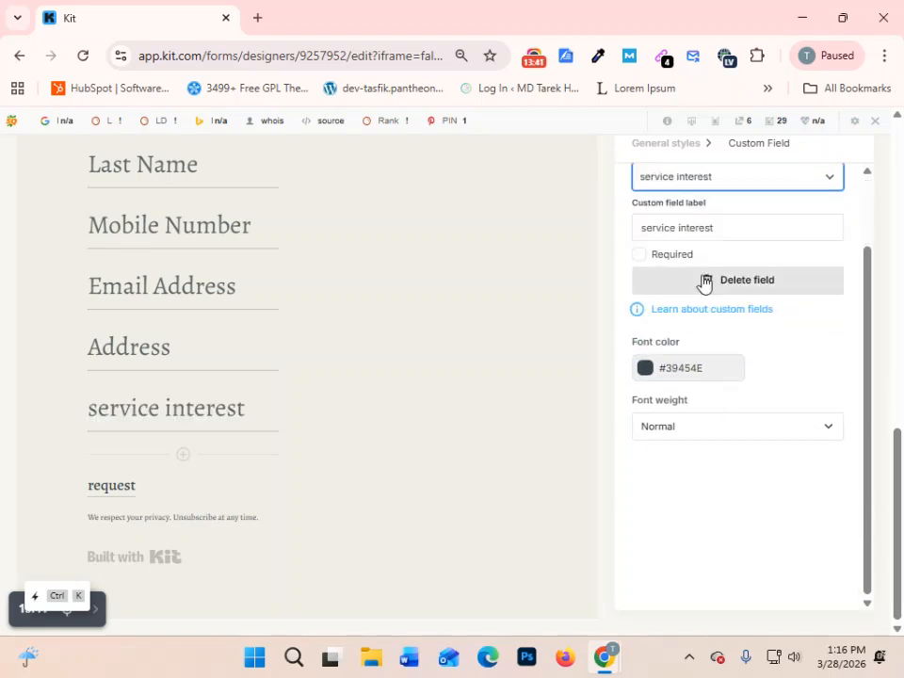
left_click(641, 344)
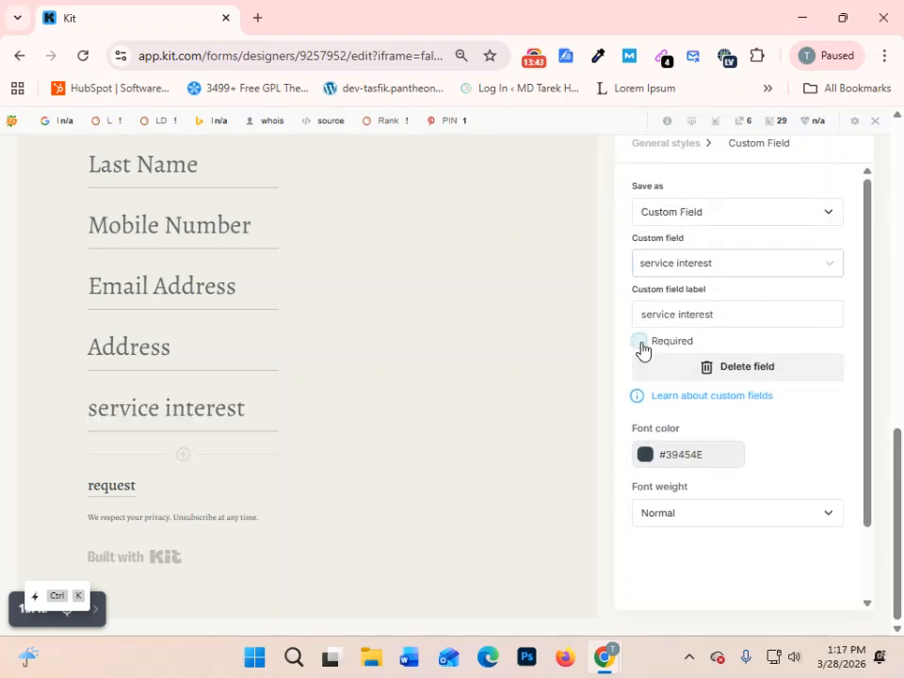
- Turn off the required setting for the service interest field
left_click(640, 345)
scroll(252, 346, "up", 3)
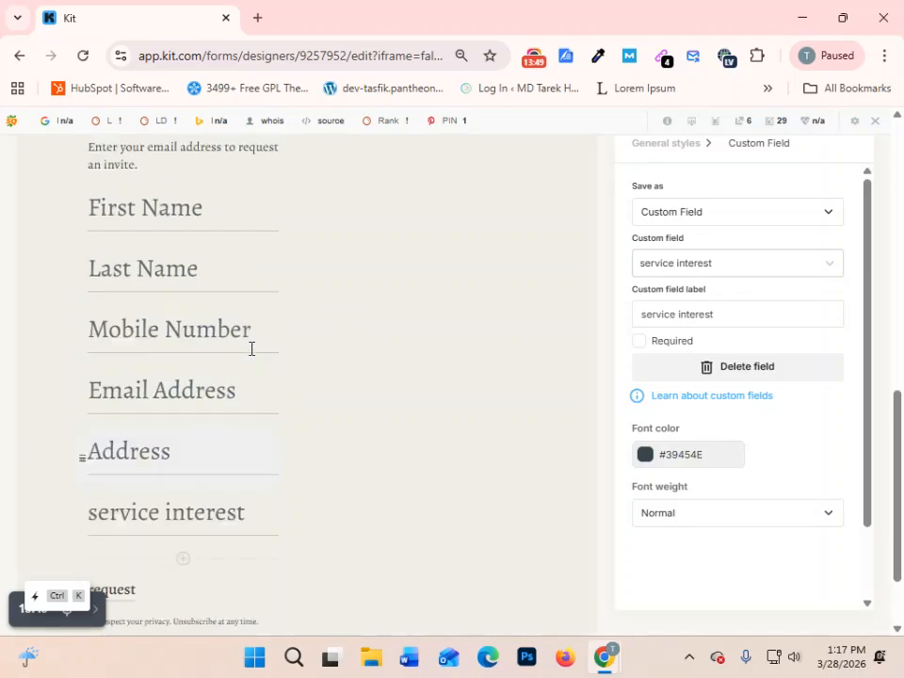
scroll(849, 418, "down", 2)
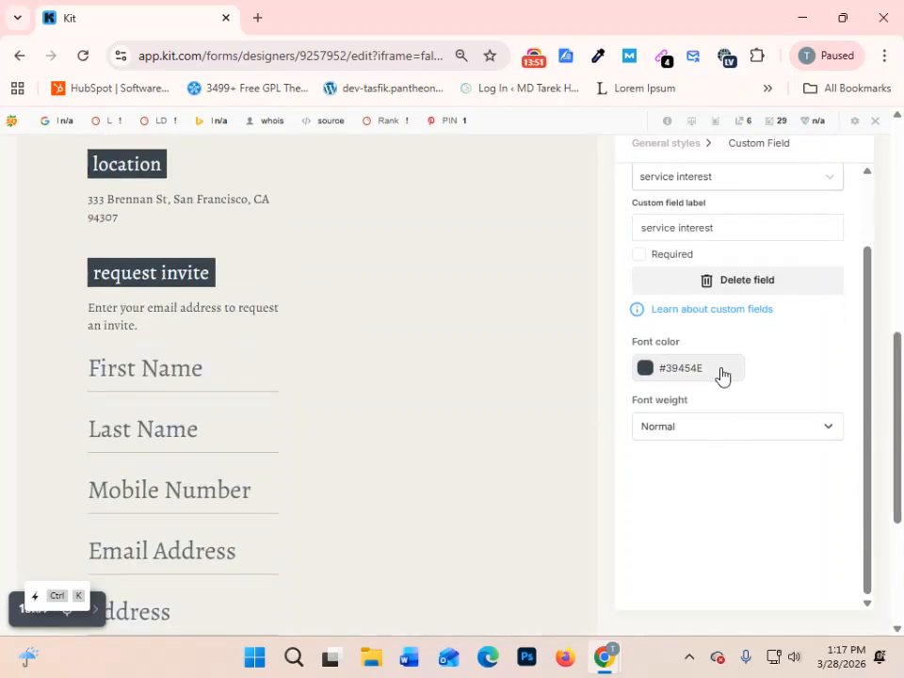
- Replace the page's "makers night" headline with "Digital Marketing Guideline pdf"
scroll(270, 385, "up", 10)
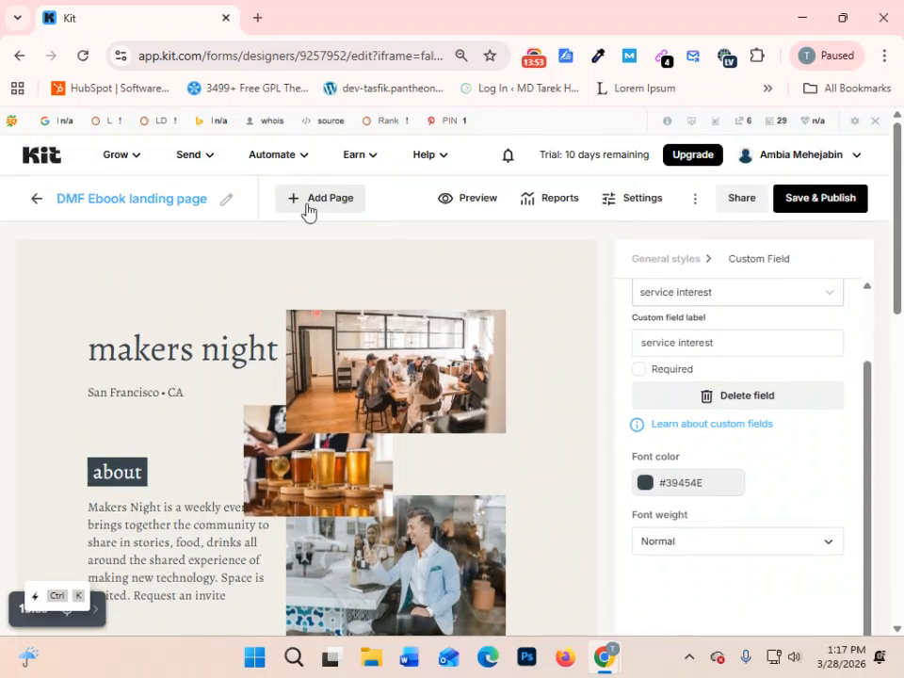
left_click(149, 348)
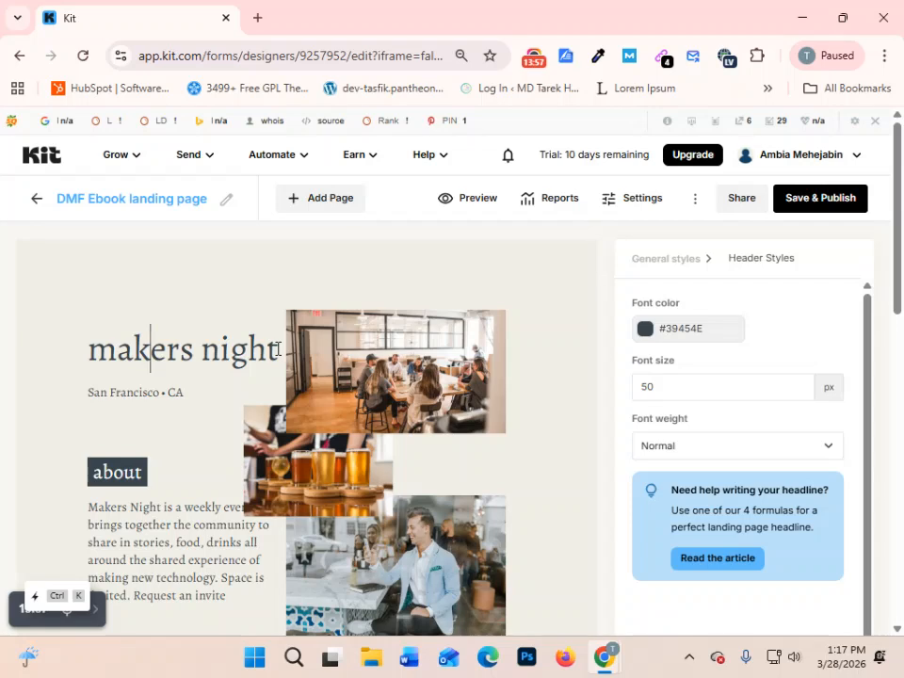
left_click_drag(272, 351, 3, 359)
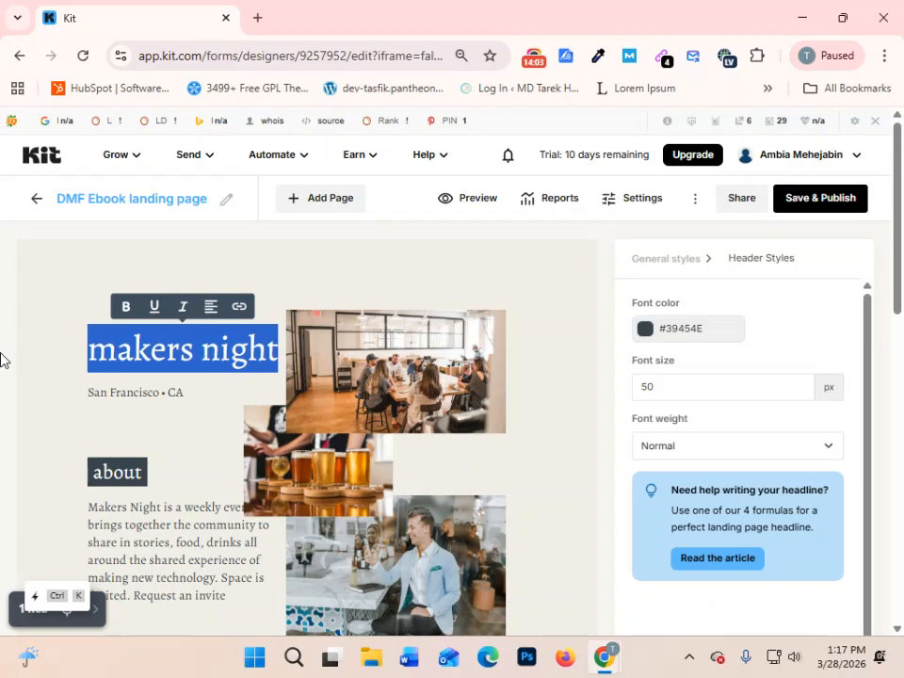
type("Dig")
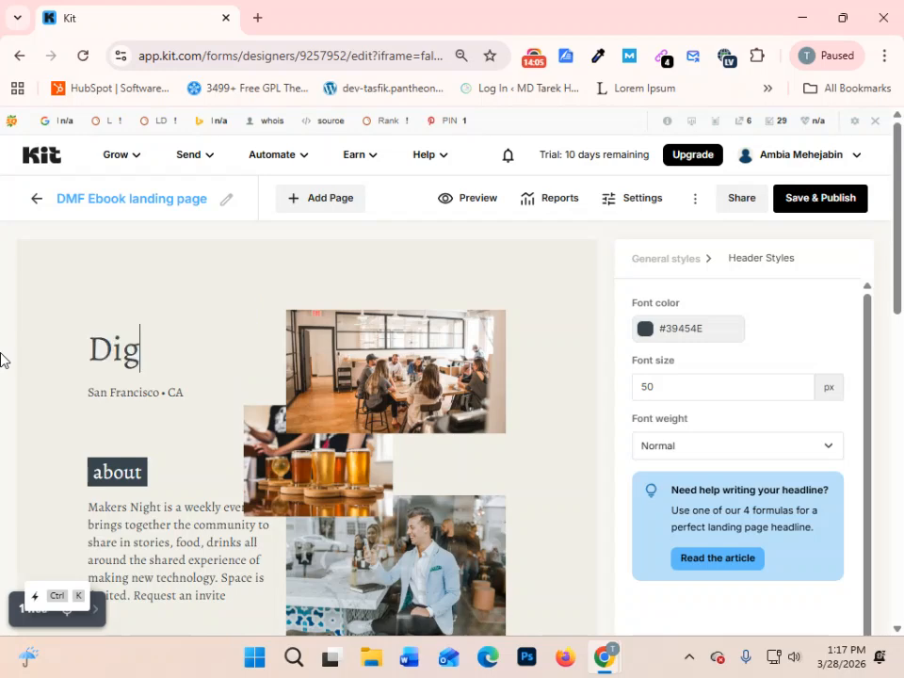
type("ital Ma")
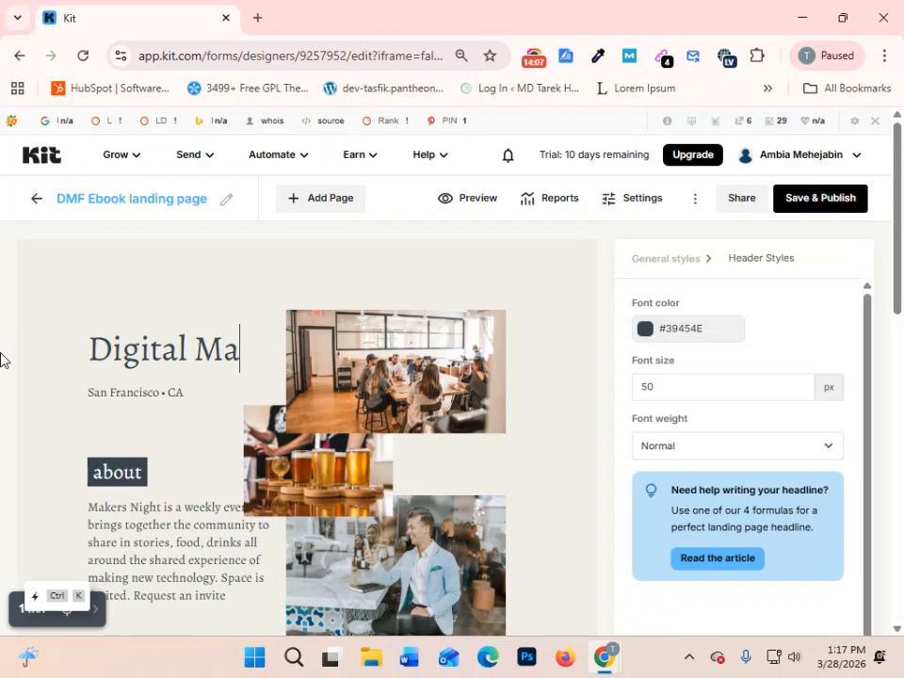
type("rketing")
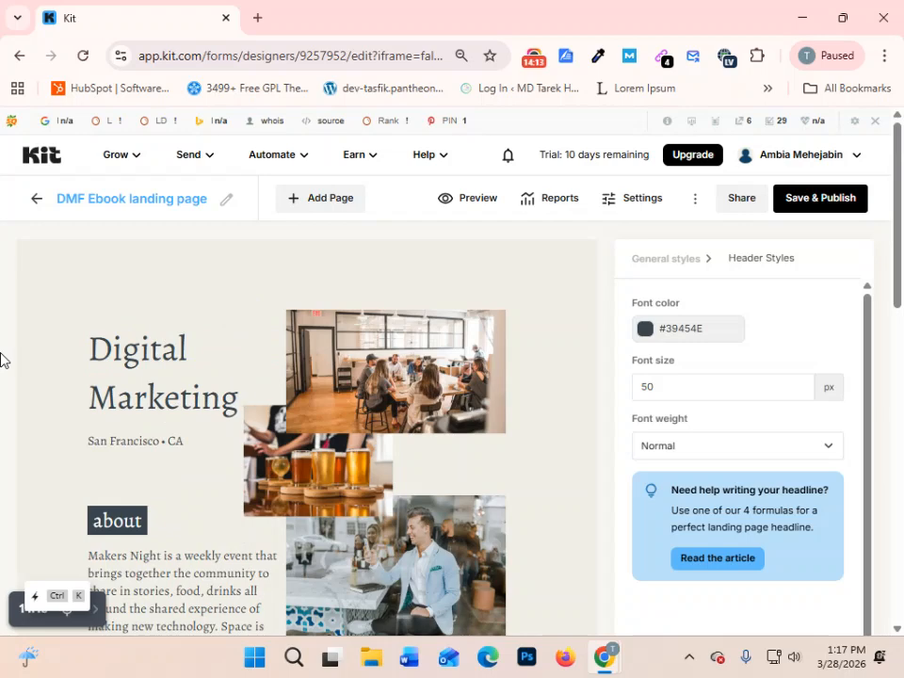
type(" Guide")
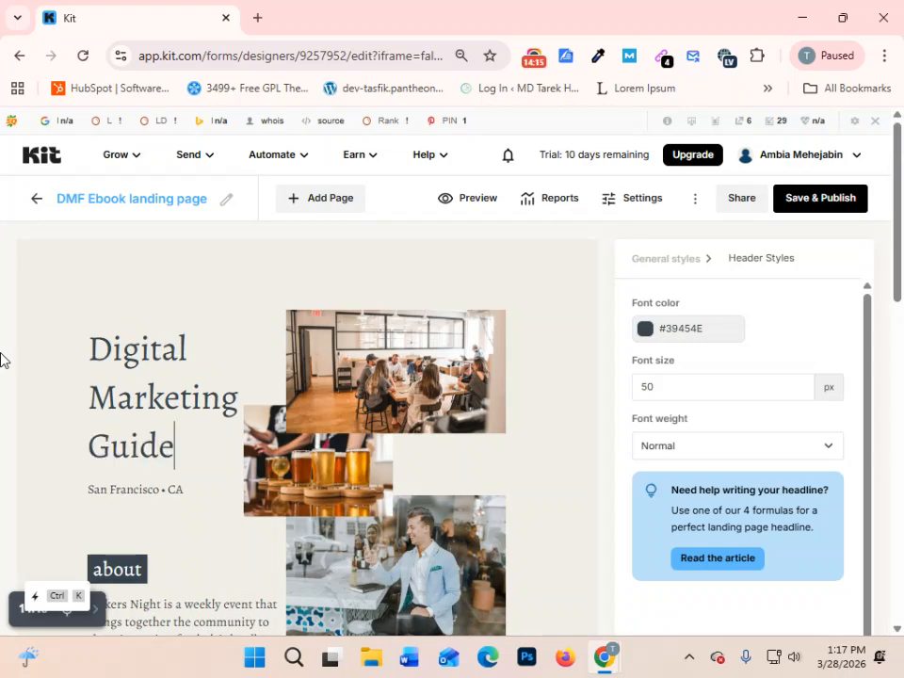
type("line ")
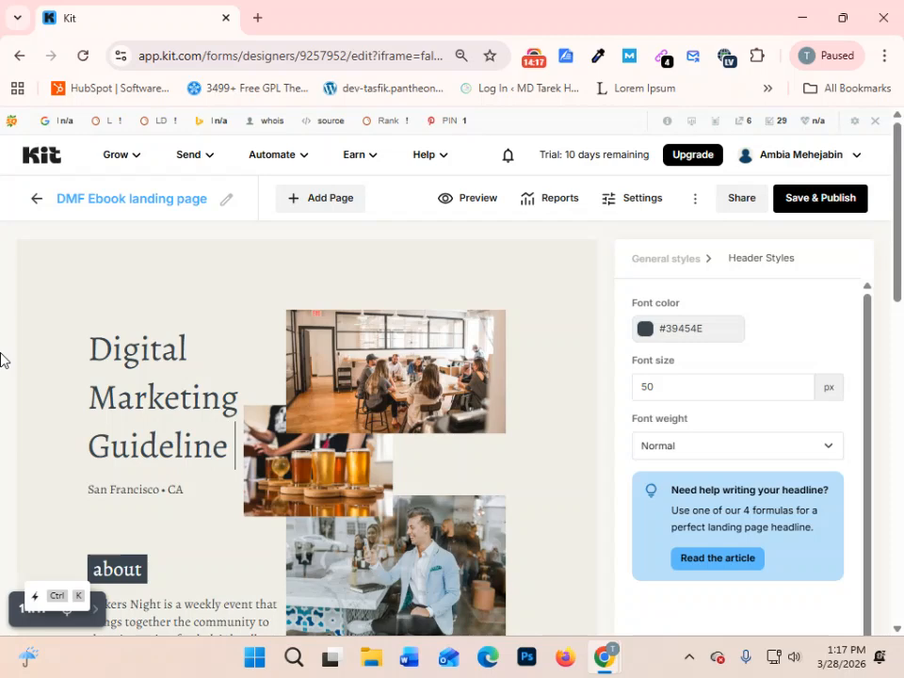
type("pdf")
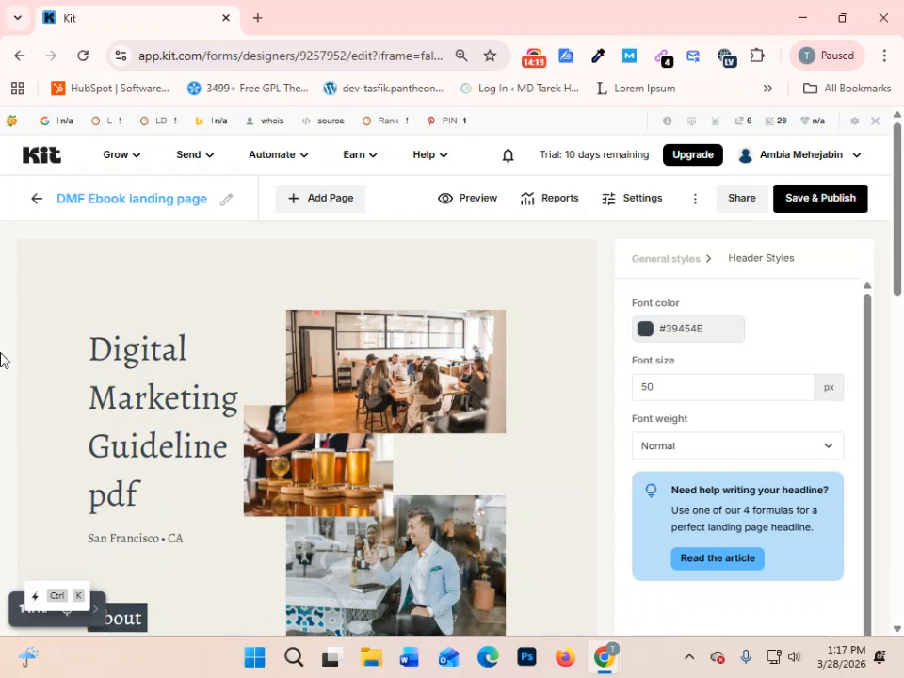
- Delete the "San Francisco • CA" text below the headline, leaving that line empty
scroll(141, 447, "down", 1)
left_click(141, 449)
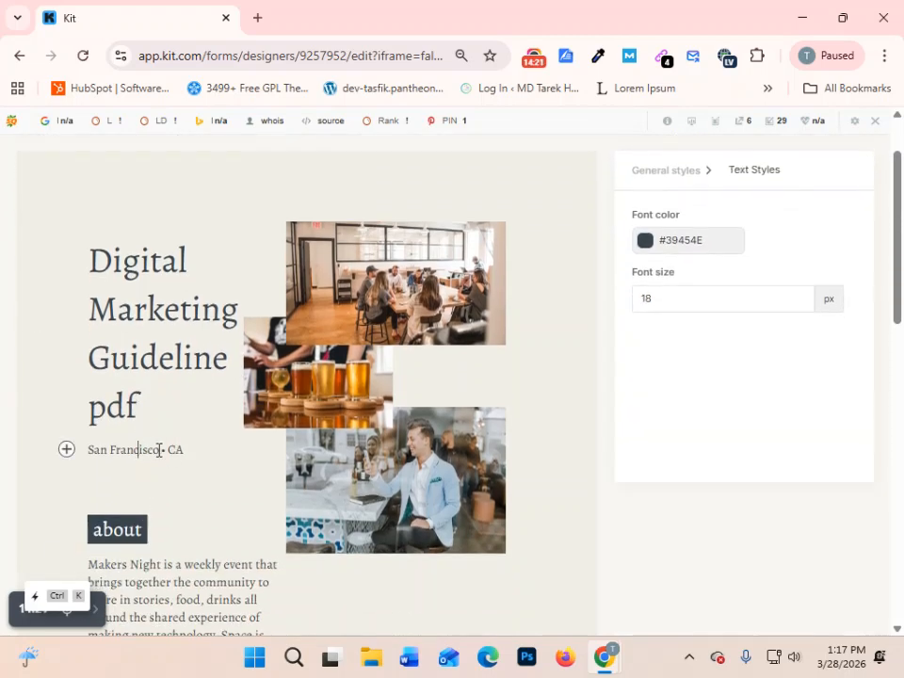
left_click_drag(187, 449, 88, 450)
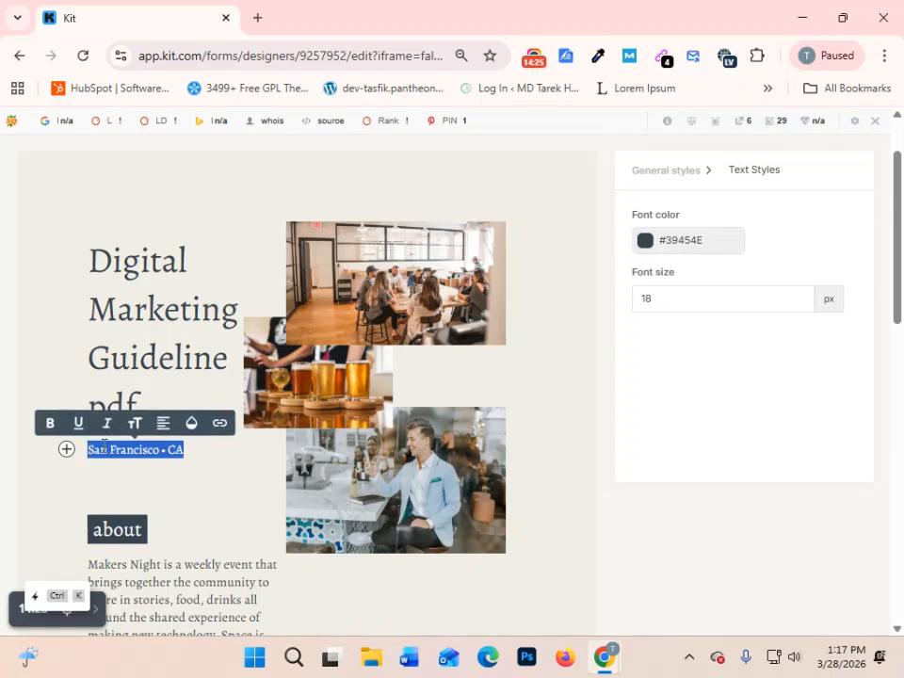
left_click(214, 448)
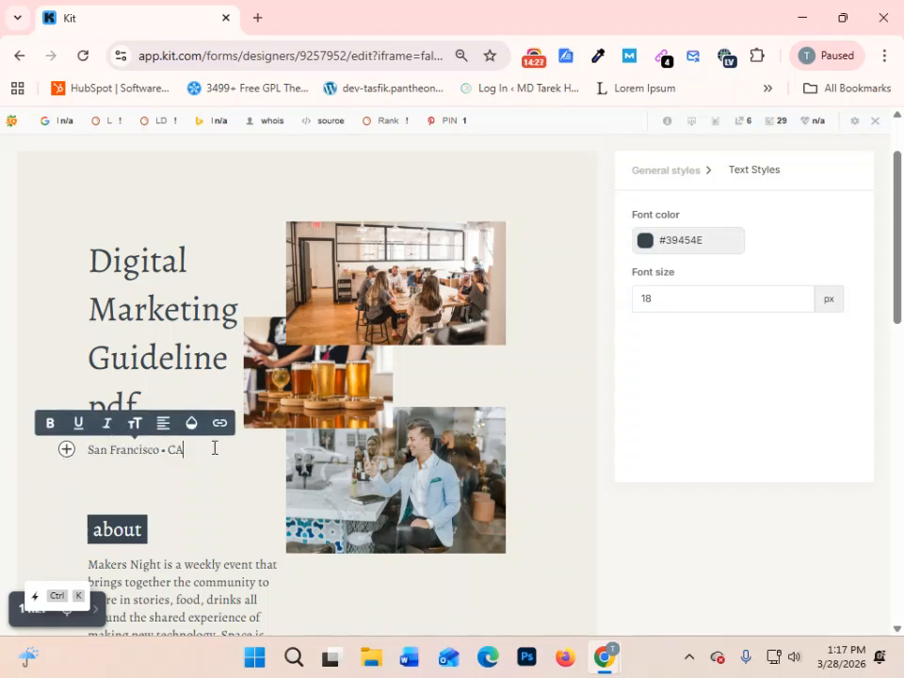
left_click_drag(183, 449, 72, 451)
key("BackSpace")
left_click_drag(139, 452, 37, 460)
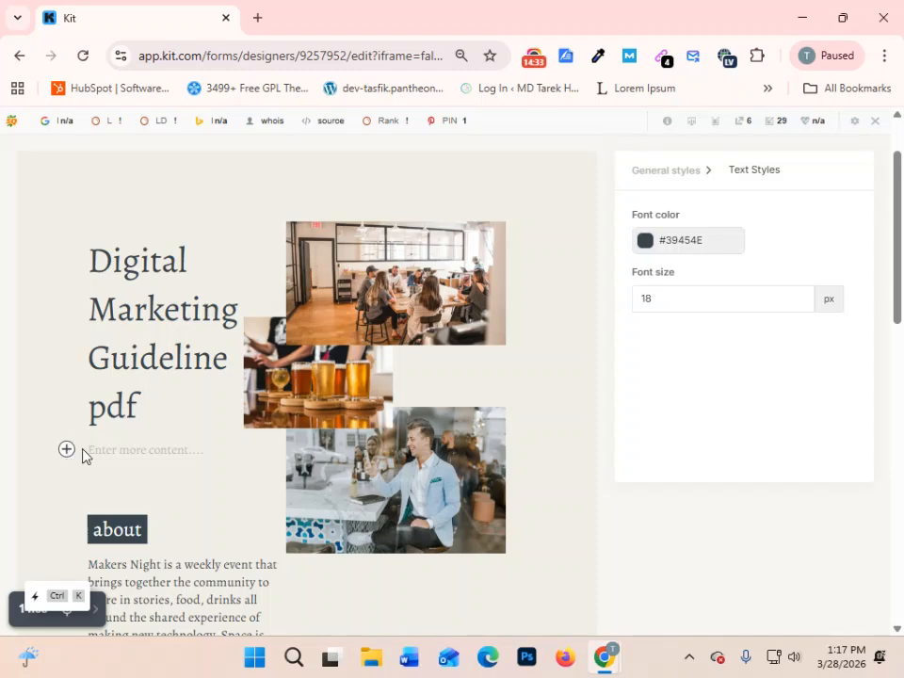
- Look over the landing page from the headline through the about, hours, location and request invite sections
scroll(71, 449, "down", 7)
scroll(235, 475, "up", 4)
scroll(276, 481, "down", 5)
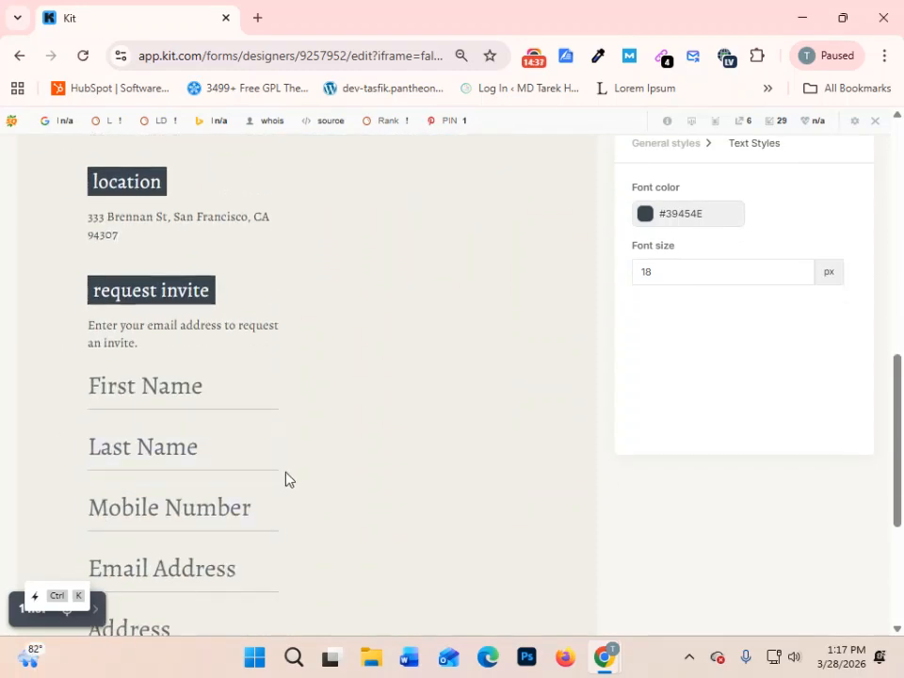
scroll(291, 476, "up", 10)
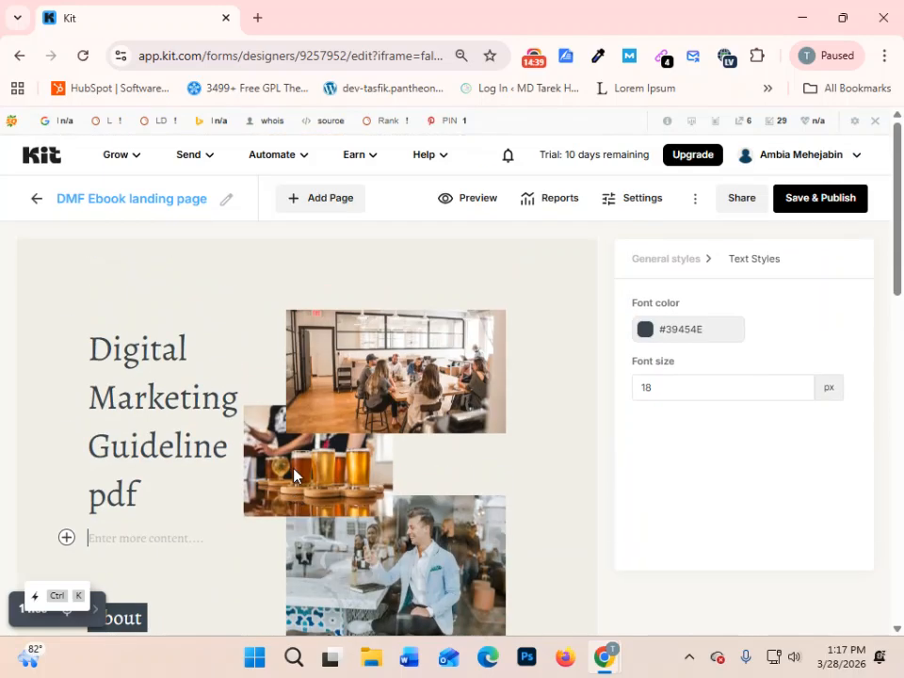
scroll(294, 476, "down", 3)
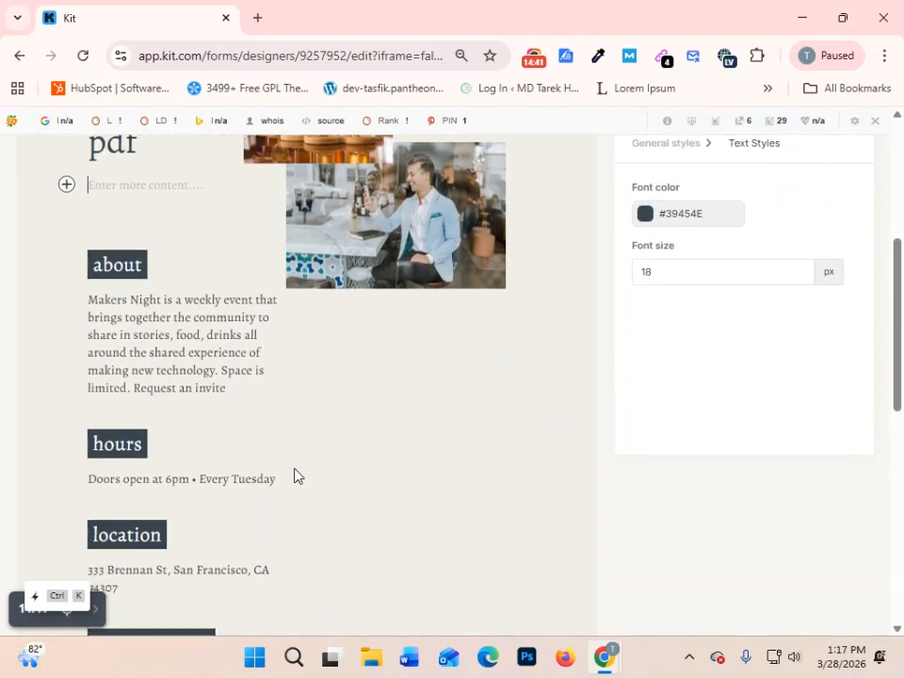
scroll(294, 476, "down", 2)
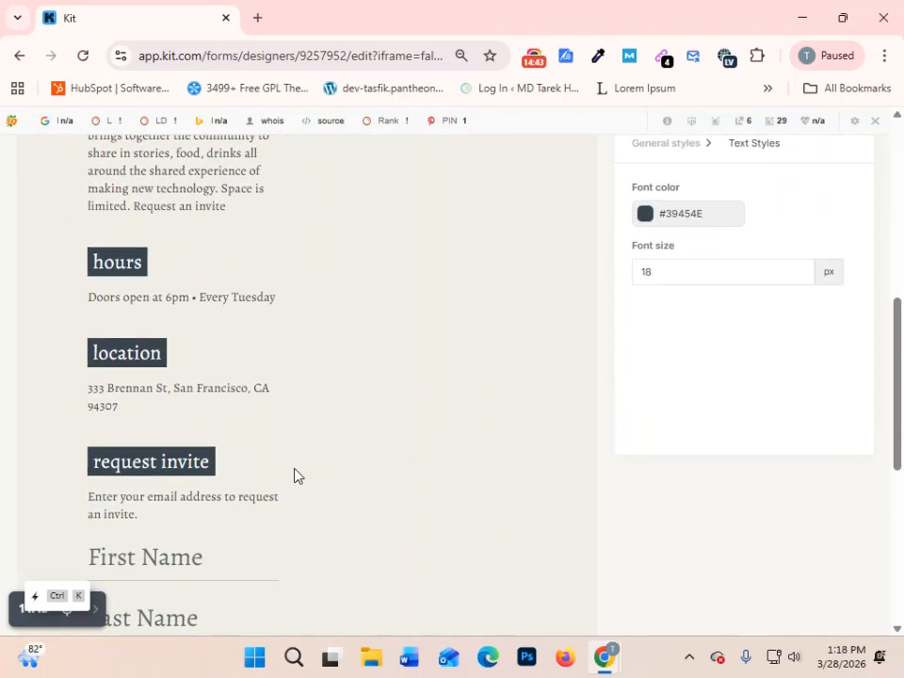
scroll(296, 476, "down", 1)
scroll(346, 328, "up", 8)
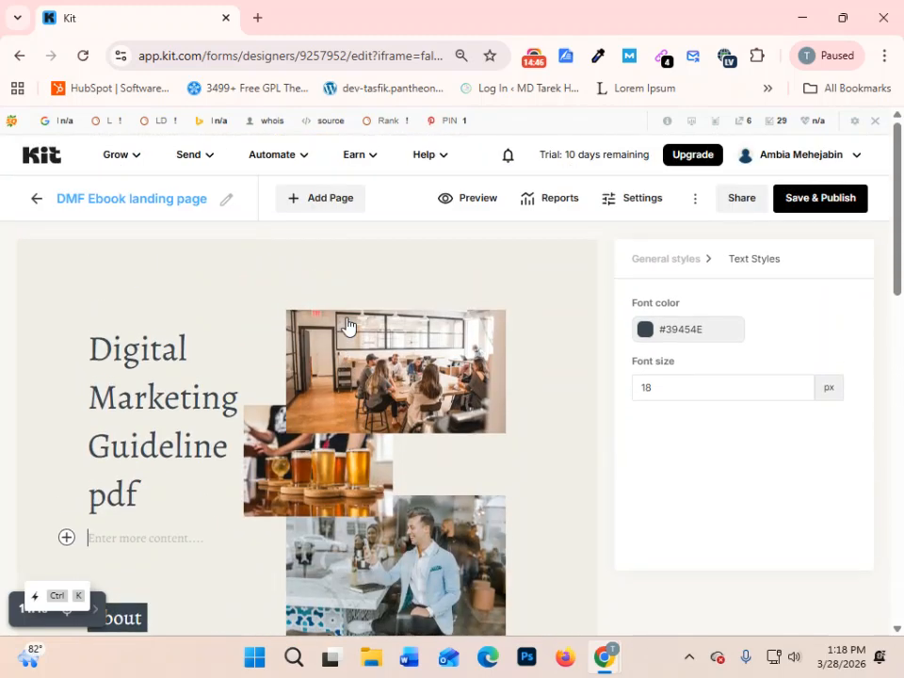
- Replace the uppermost photo beside the headline with the first forest image from the uploads
left_click(417, 382)
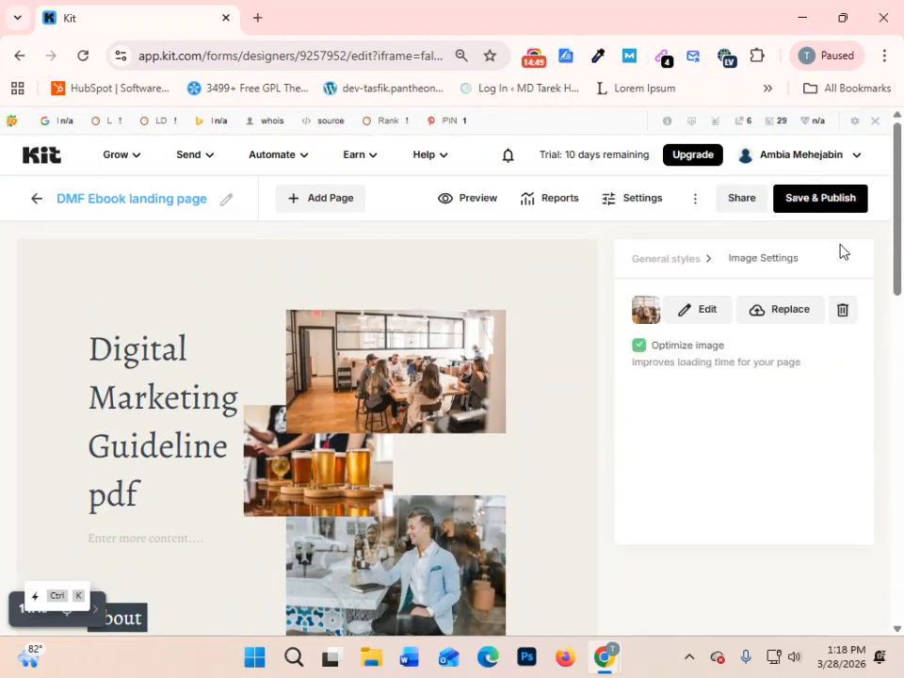
left_click(791, 311)
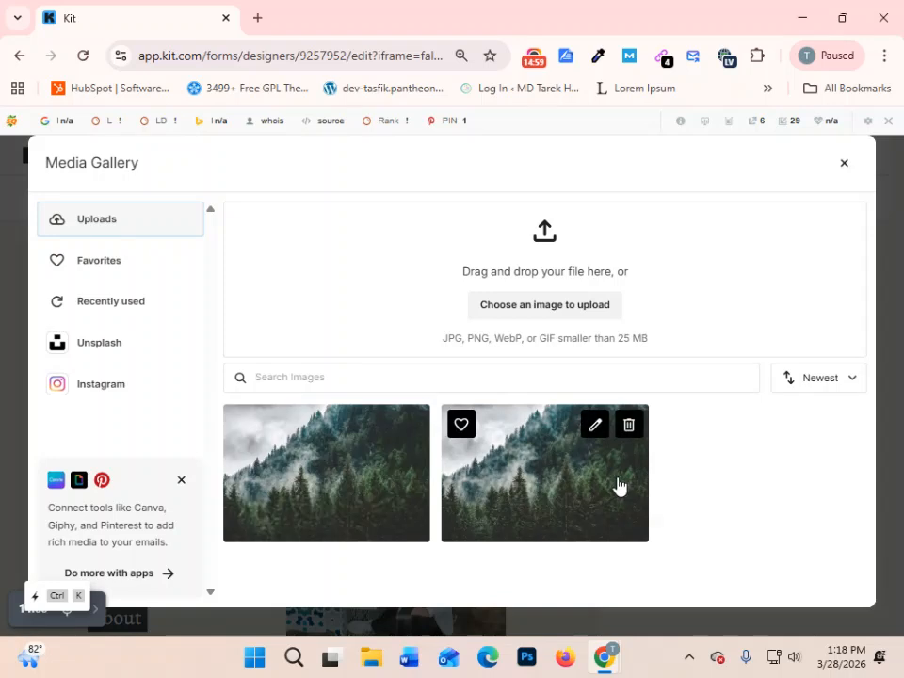
left_click(332, 509)
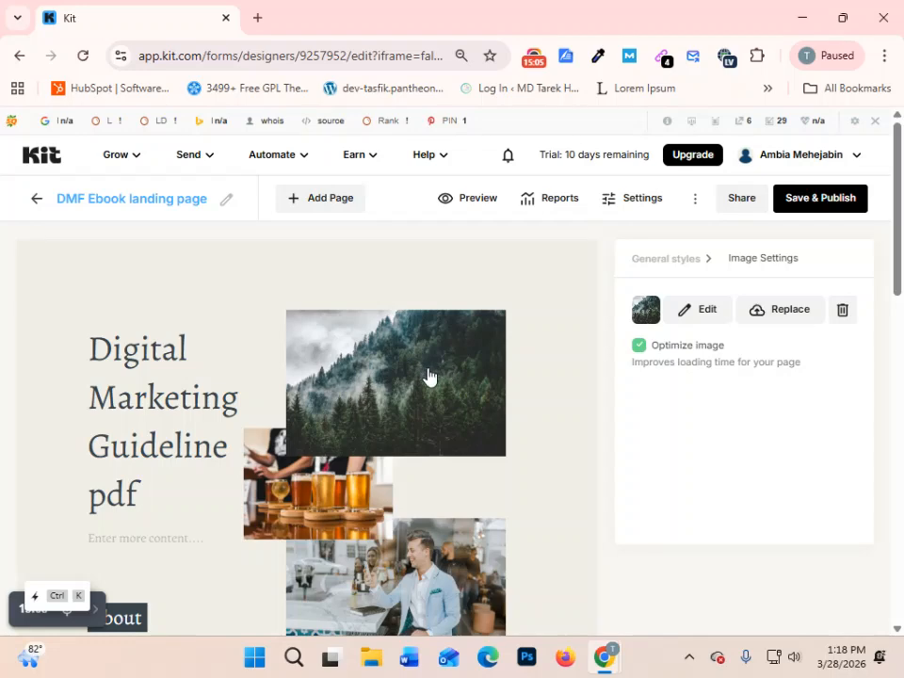
- Crop the forest image to a smaller area showing the lower trees and apply the edit
left_click(704, 312)
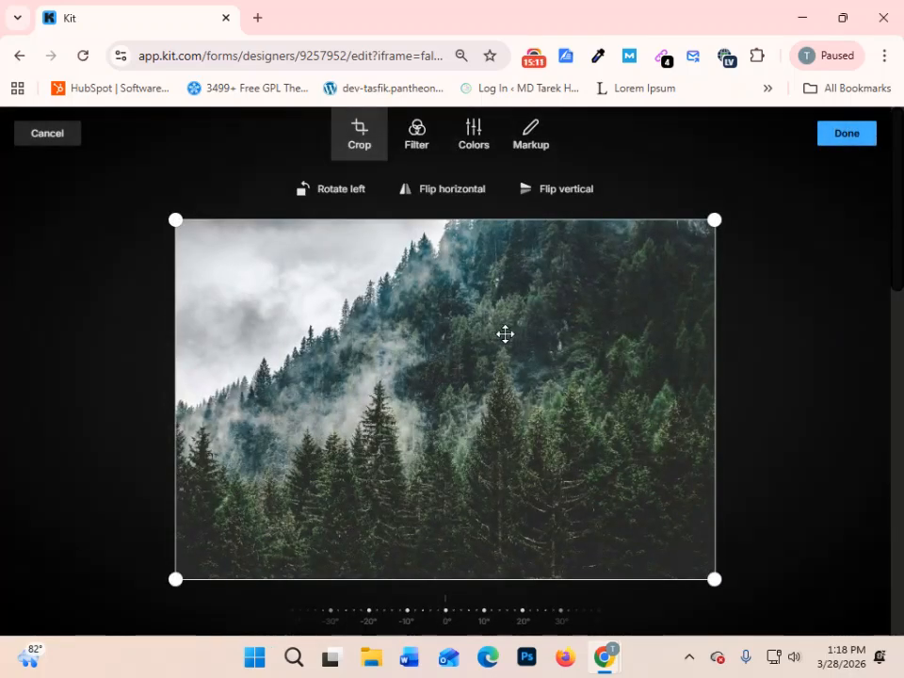
left_click_drag(505, 333, 258, 405)
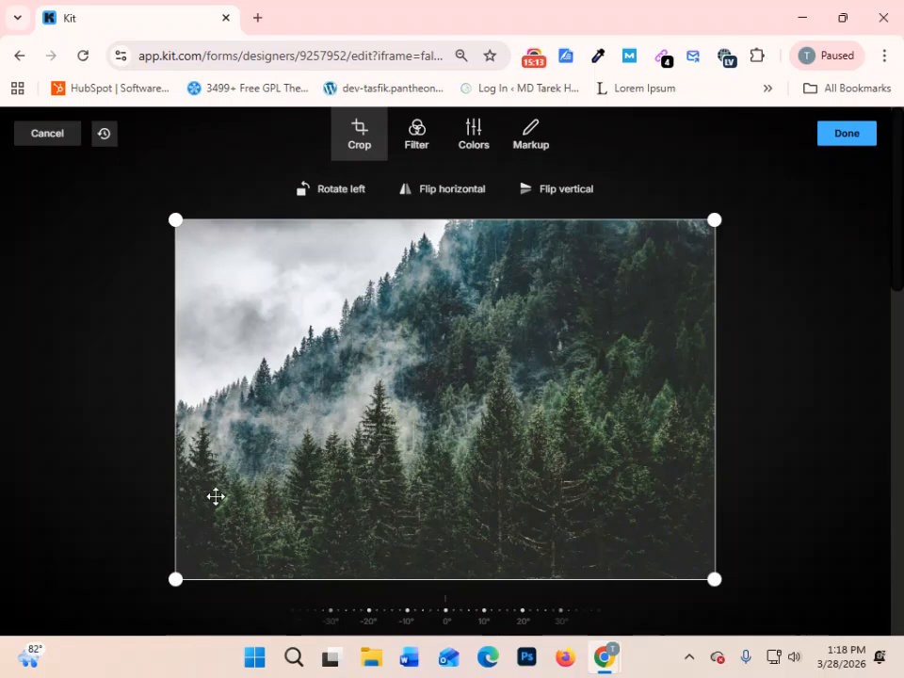
left_click_drag(175, 578, 313, 467)
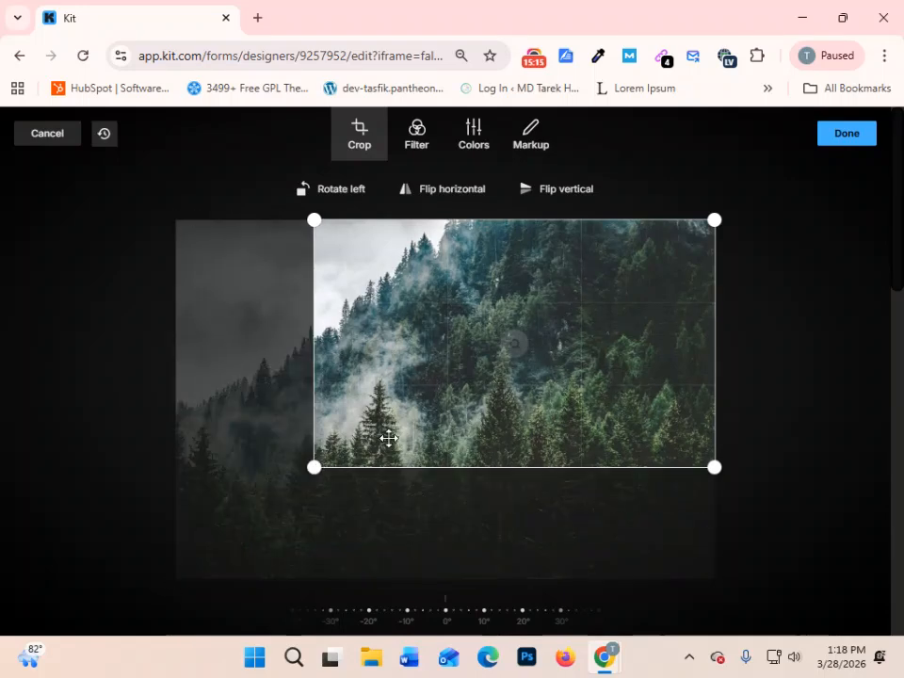
left_click_drag(625, 393, 640, 261)
left_click_drag(608, 373, 620, 307)
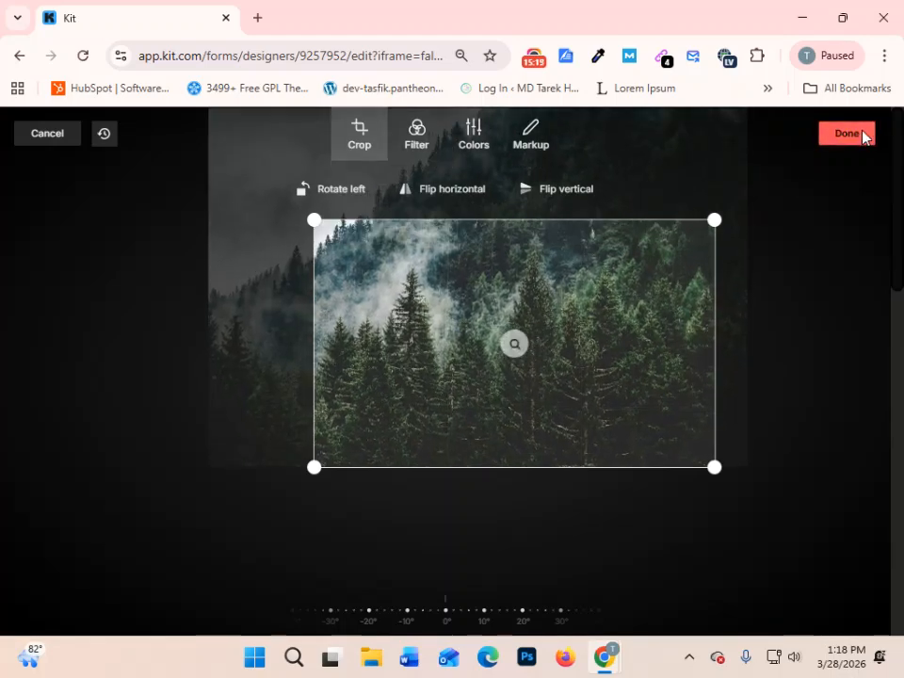
left_click(867, 133)
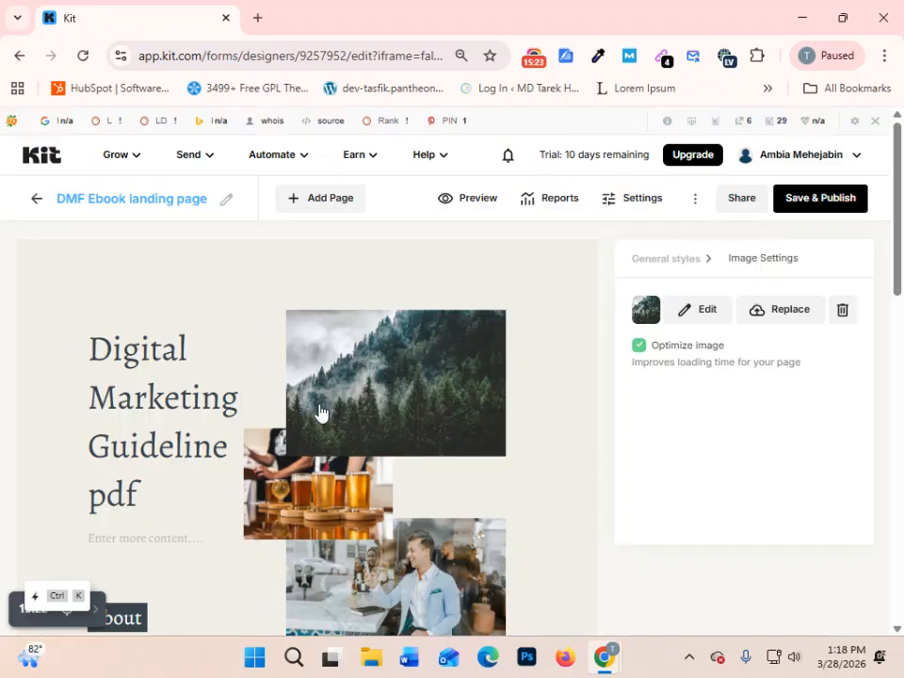
- Replace the "request" button text below the sign-up form fields with new wording that starts with "Get"
scroll(542, 395, "down", 3)
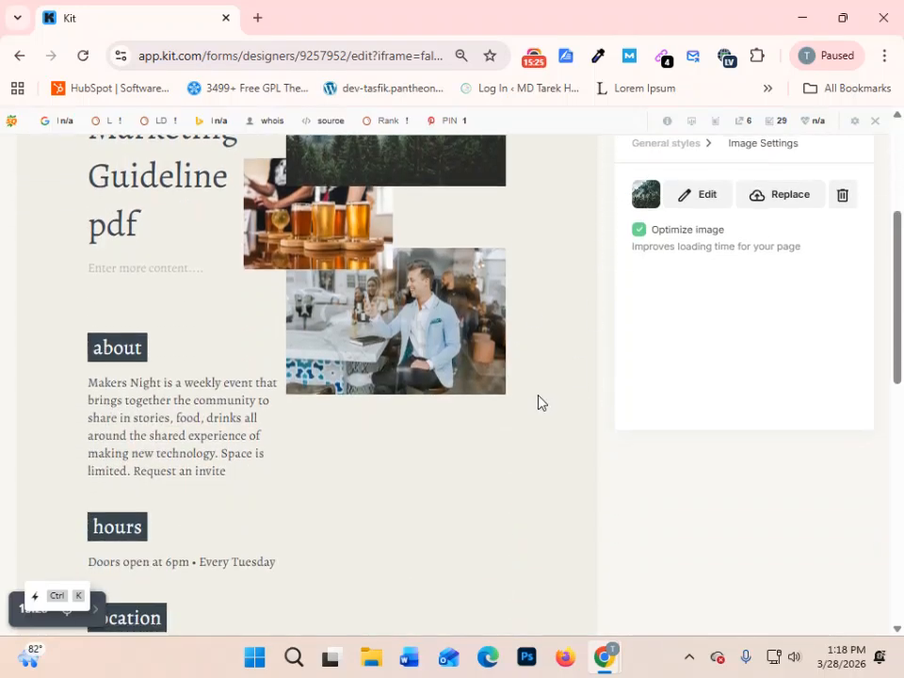
scroll(390, 410, "down", 6)
scroll(394, 409, "up", 5)
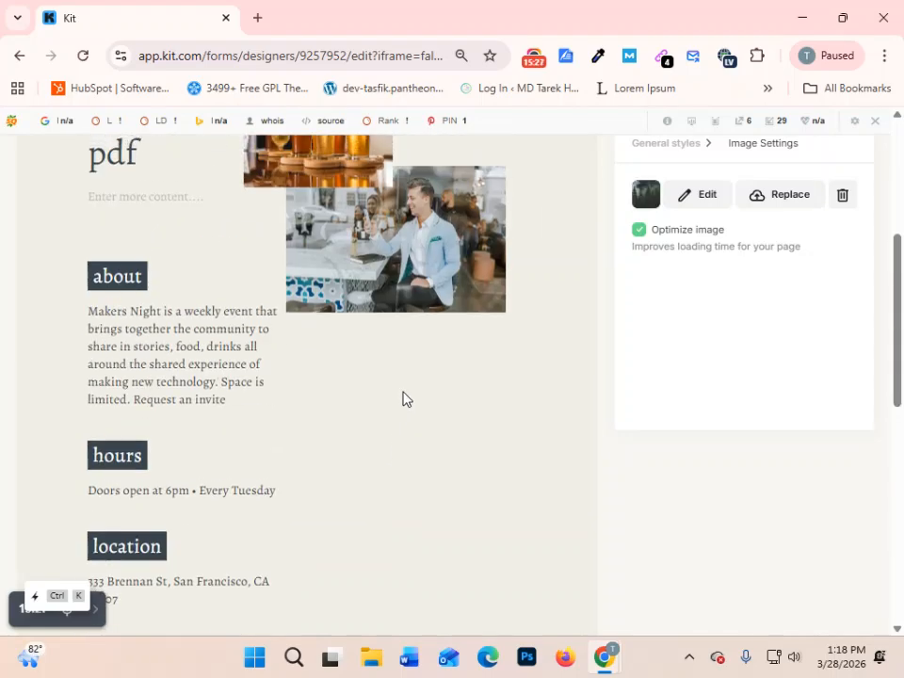
scroll(404, 398, "up", 5)
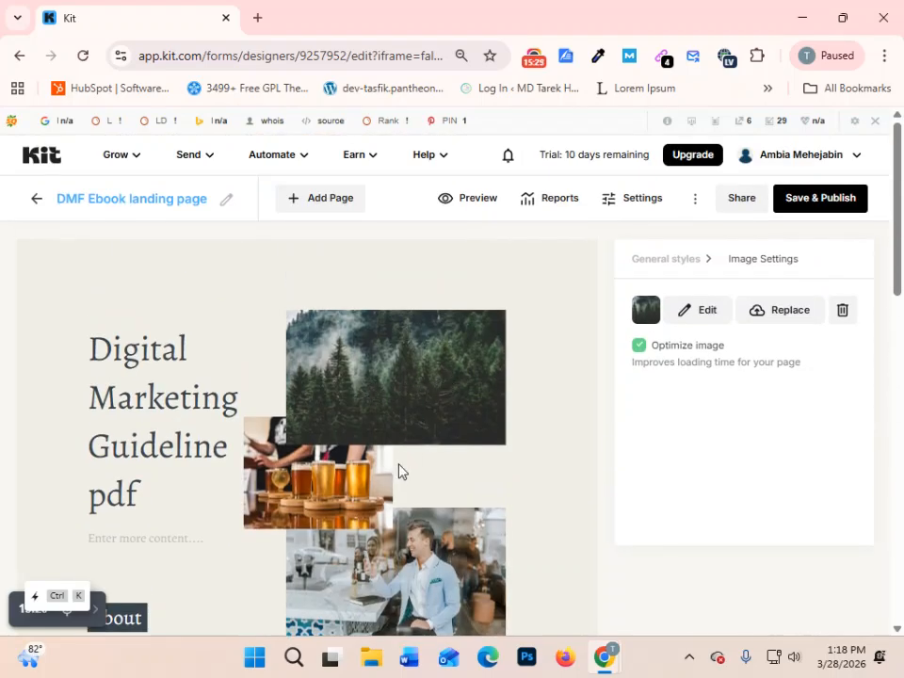
scroll(399, 471, "down", 2)
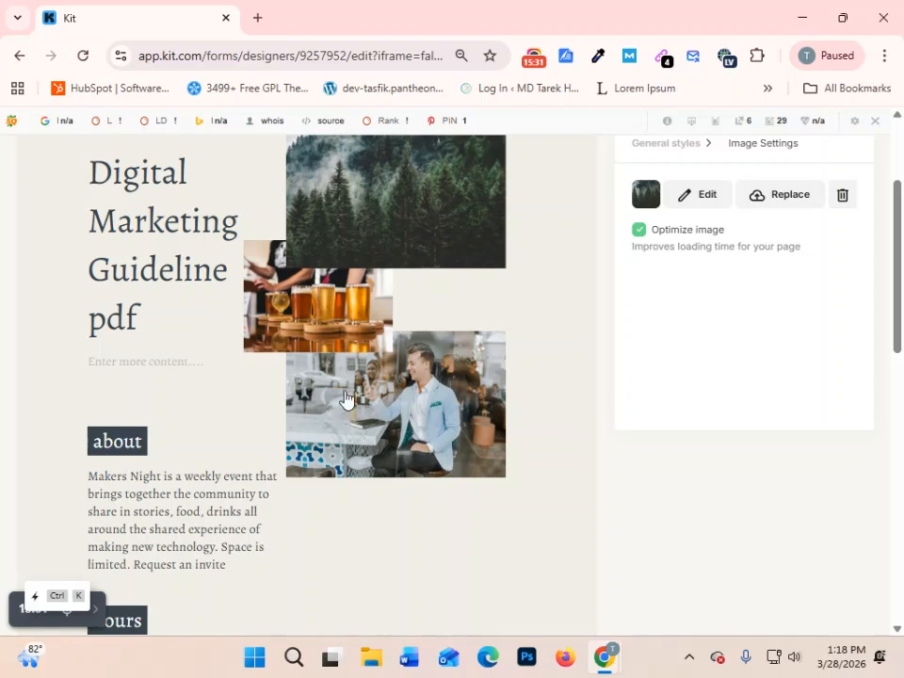
scroll(345, 399, "down", 9)
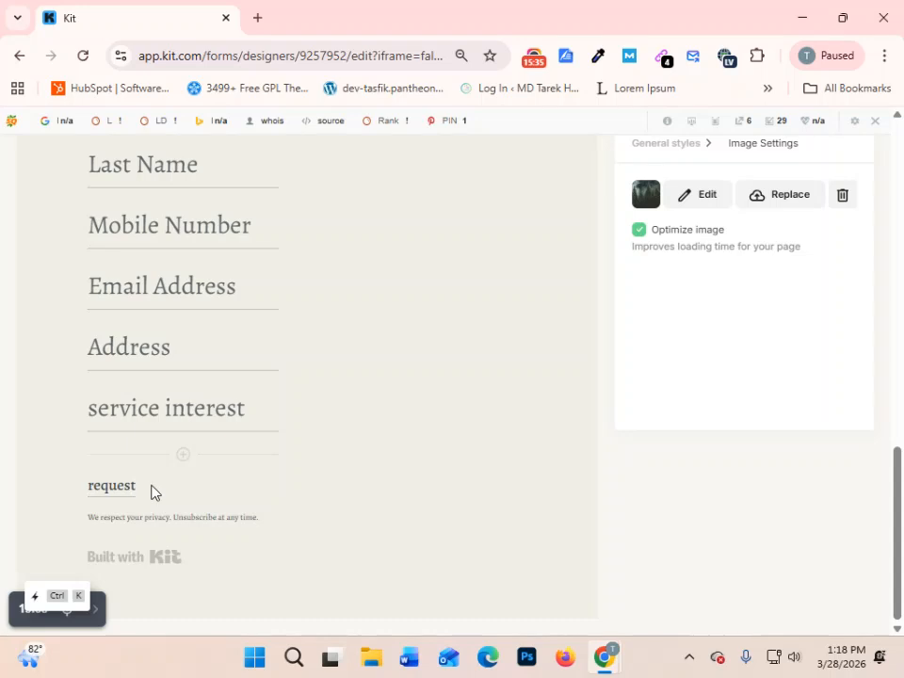
left_click_drag(144, 490, 78, 493)
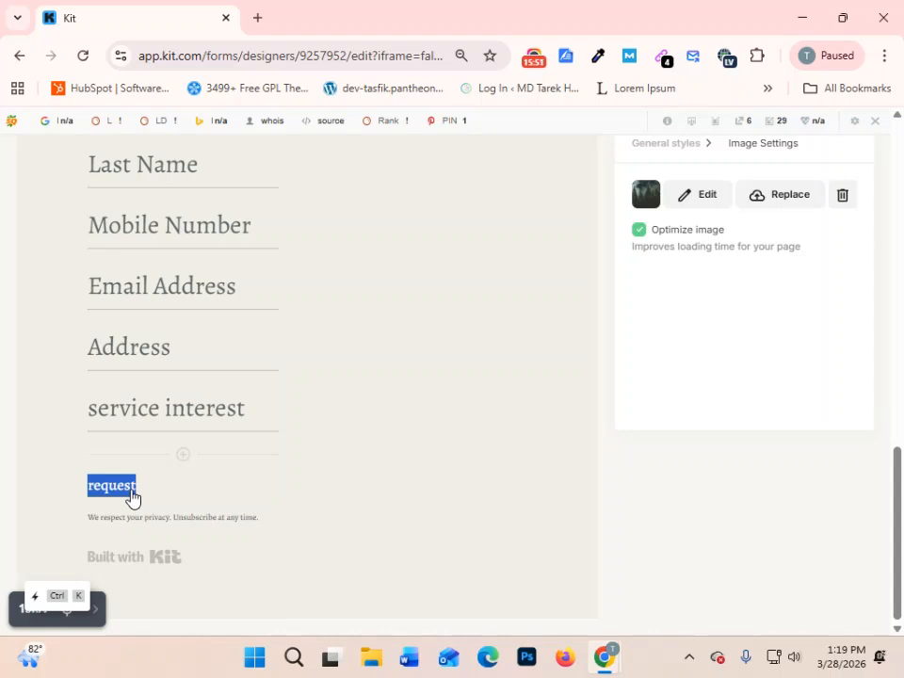
type("Get you")
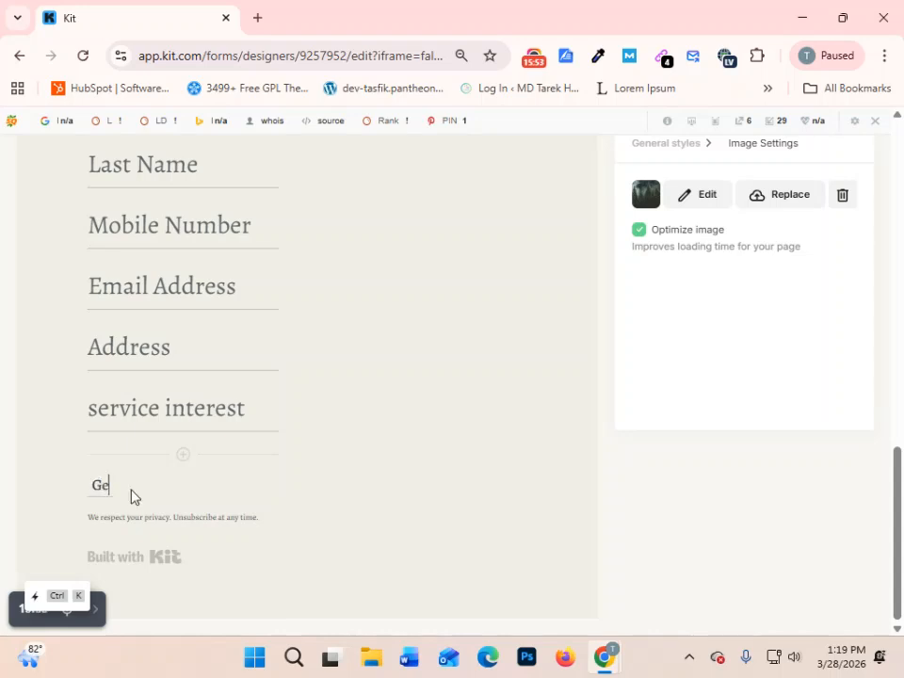
key("BackSpace")
key("BackSpace")
type("u")
- Open the landing page settings and examine the success message shown when a visitor subscribes
scroll(500, 402, "up", 15)
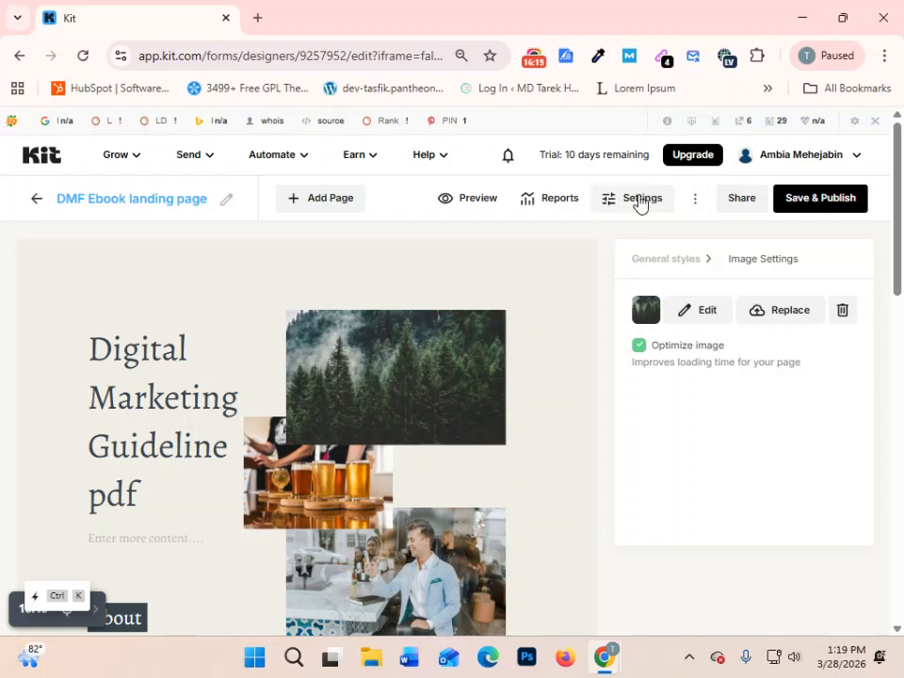
left_click(640, 200)
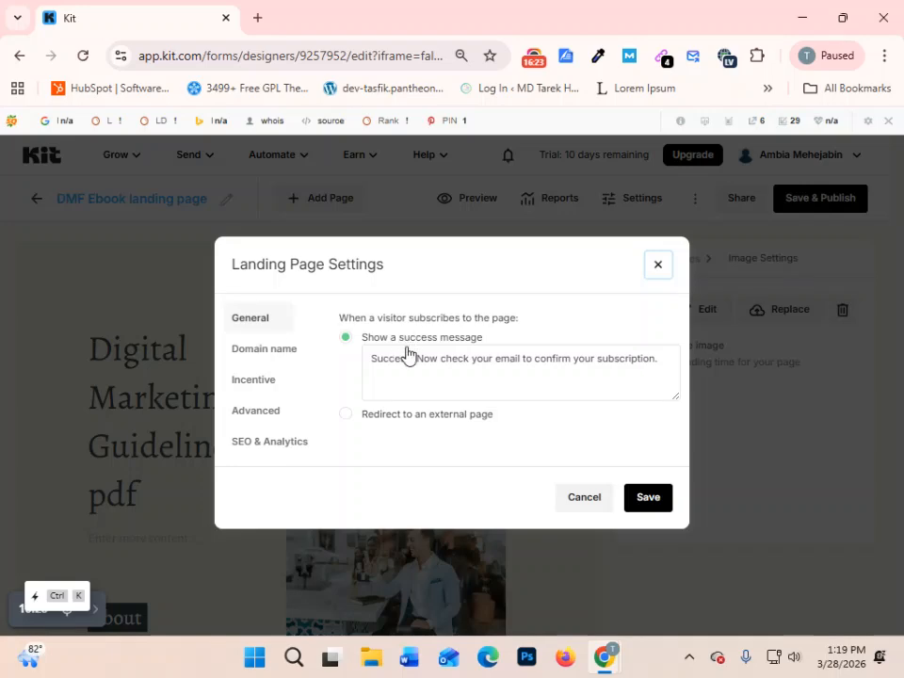
left_click_drag(372, 361, 726, 384)
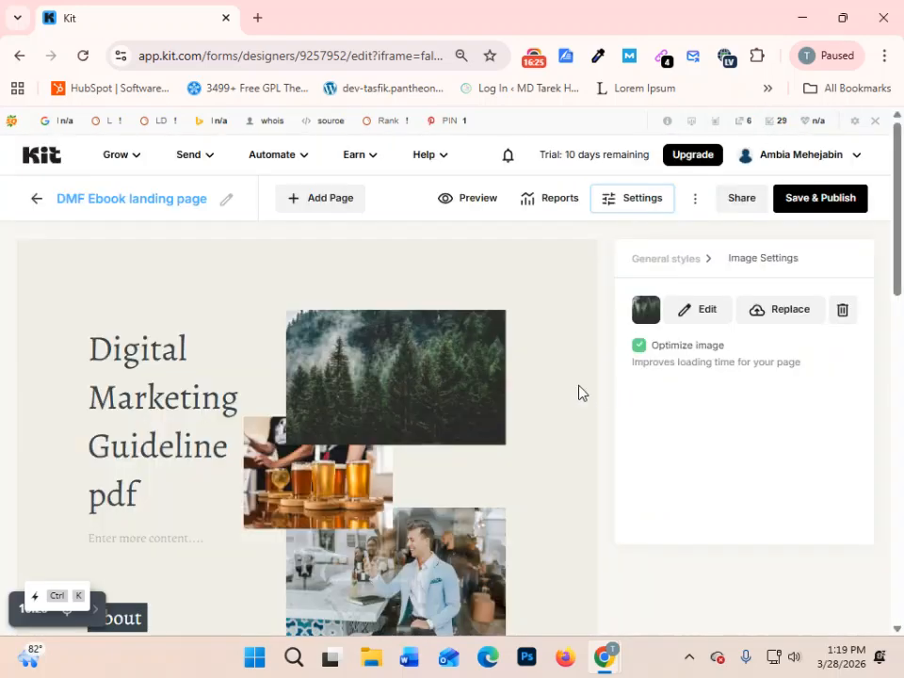
left_click(630, 203)
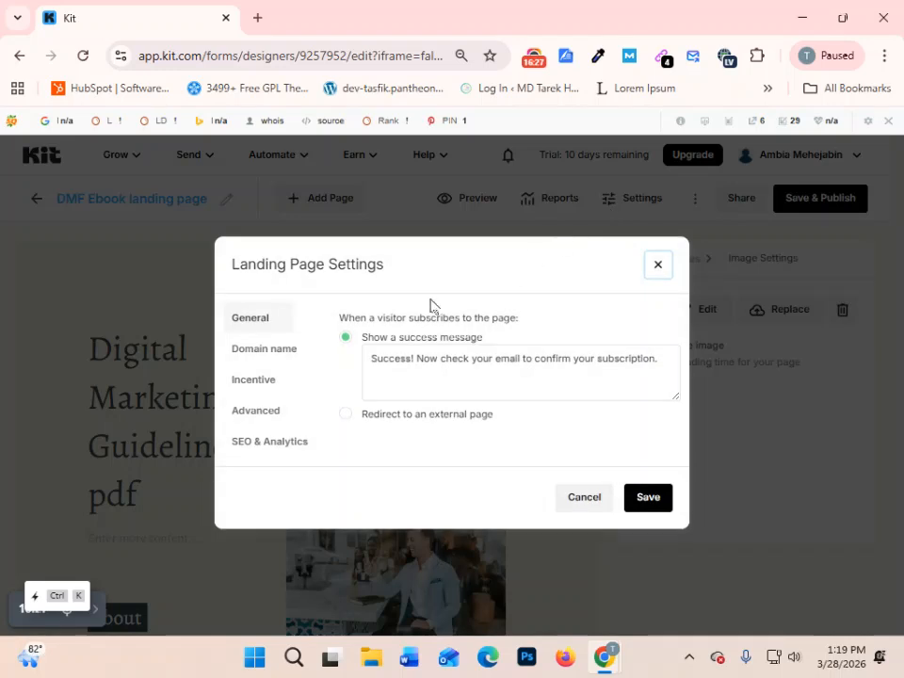
left_click(458, 372)
left_click_drag(373, 363, 669, 356)
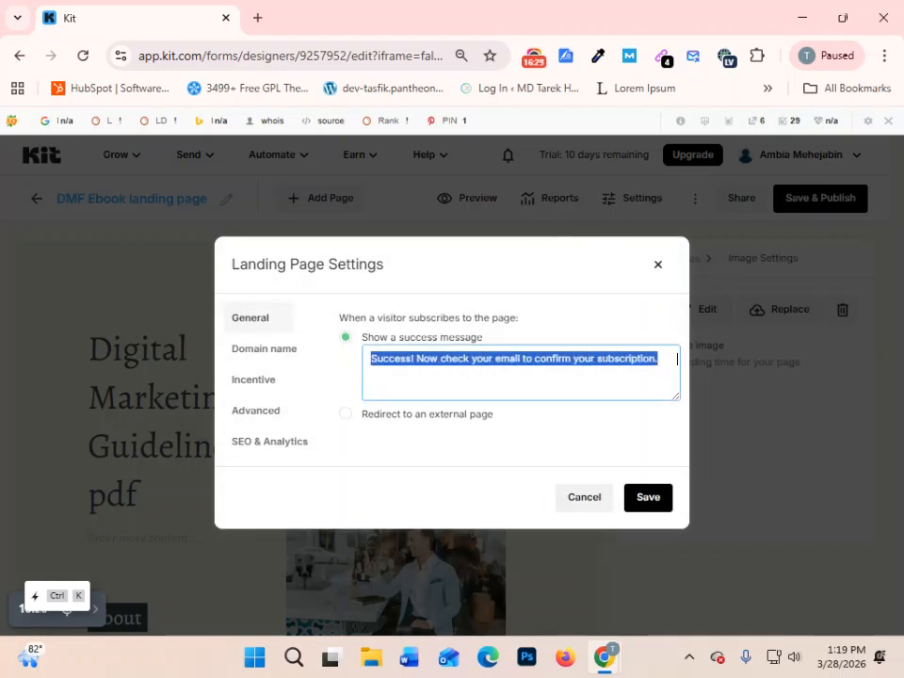
left_click(561, 363)
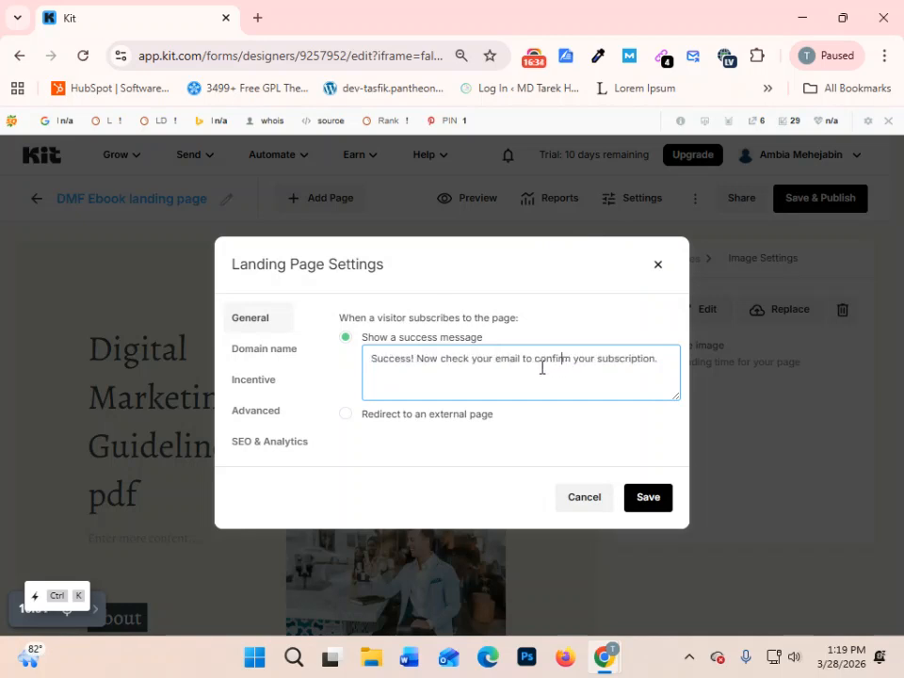
- Review the custom domain, page URL and incentive options, and go back to the general success message
left_click(271, 357)
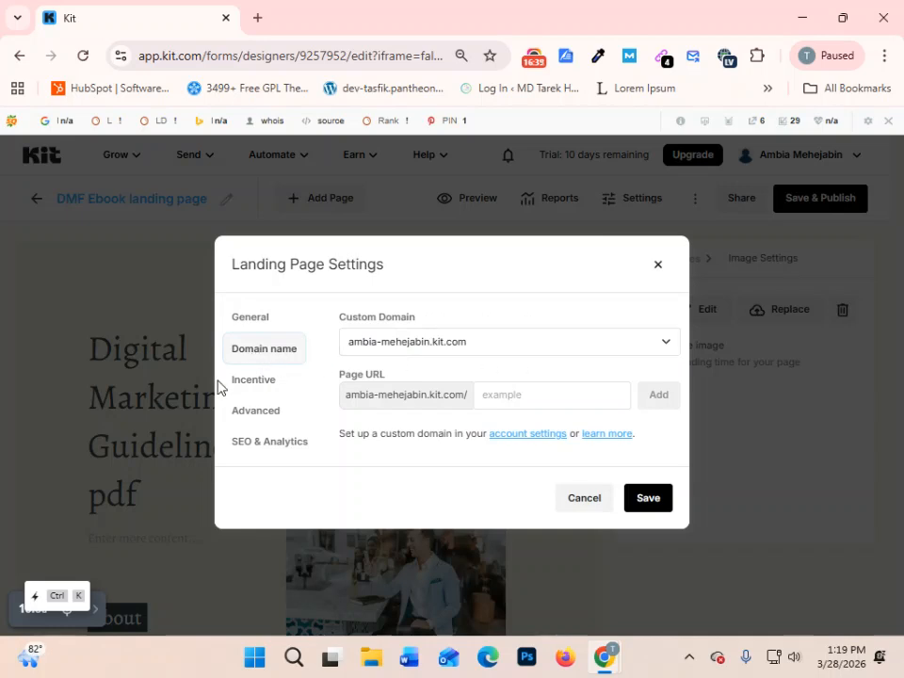
left_click(259, 381)
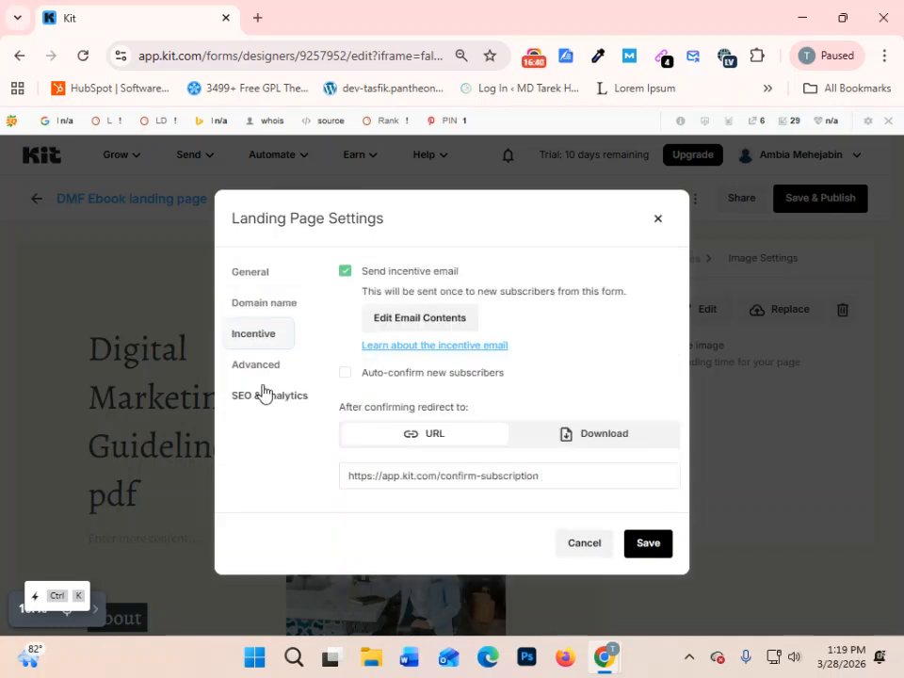
left_click(269, 310)
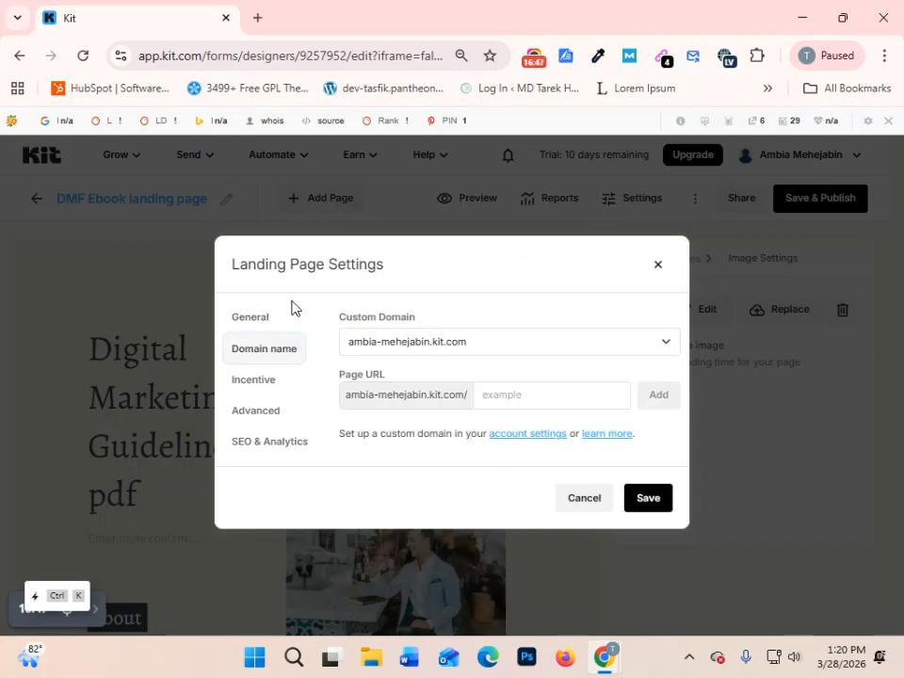
left_click(266, 321)
left_click(273, 356)
left_click(252, 324)
left_click(411, 361)
left_click_drag(369, 358, 662, 360)
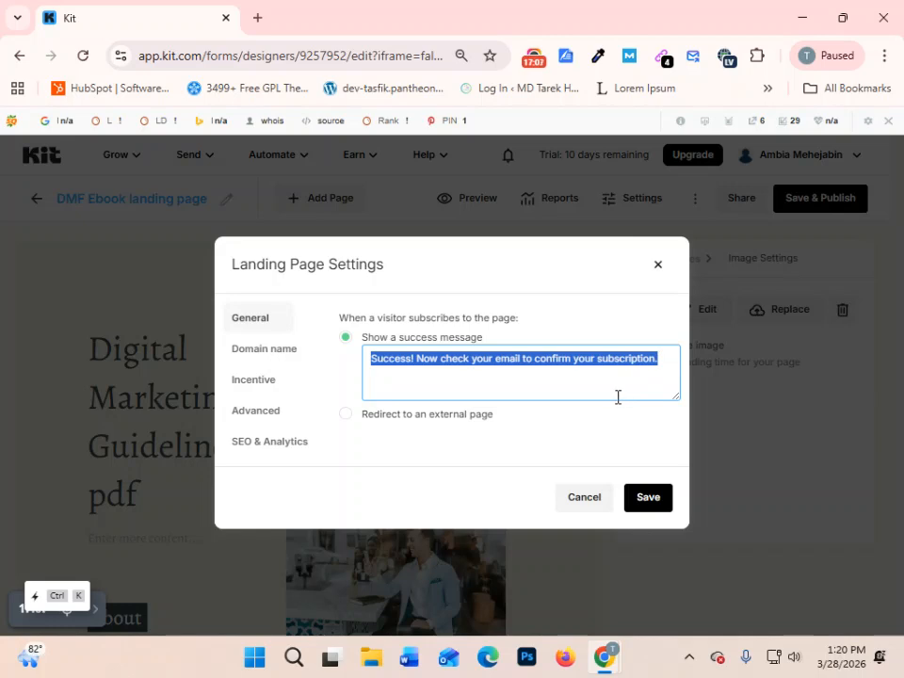
- In the incentive settings, set the after-confirmation redirect to Download and toggle auto-confirm for new subscribers on and off
left_click(273, 380)
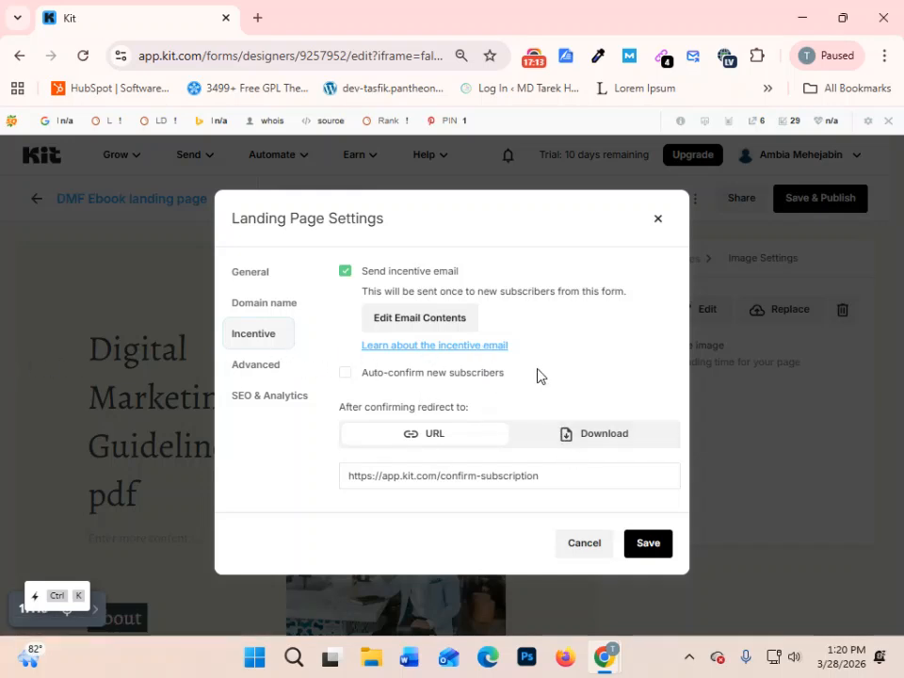
left_click(605, 435)
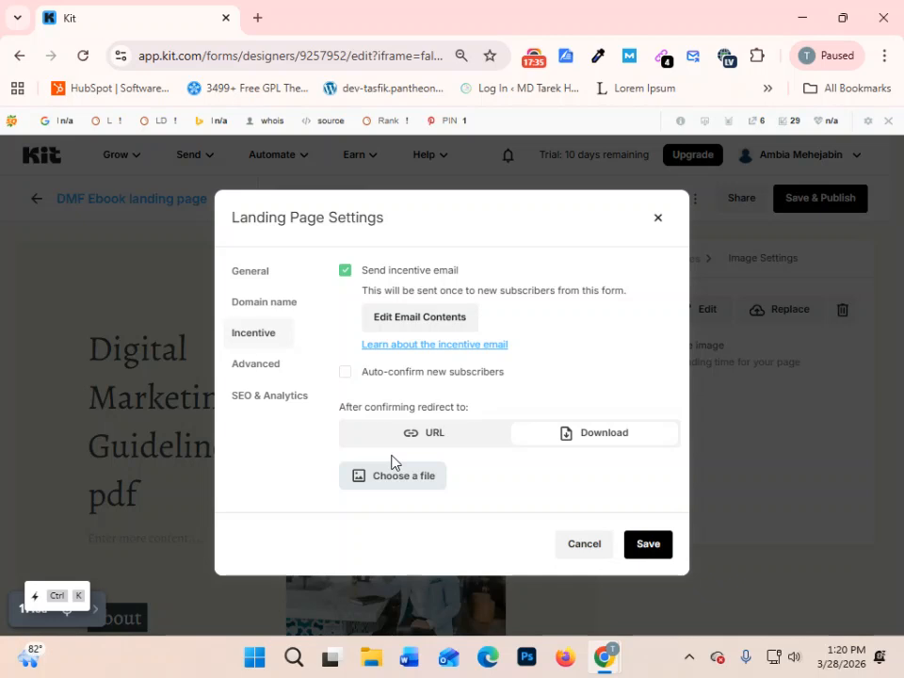
left_click(365, 371)
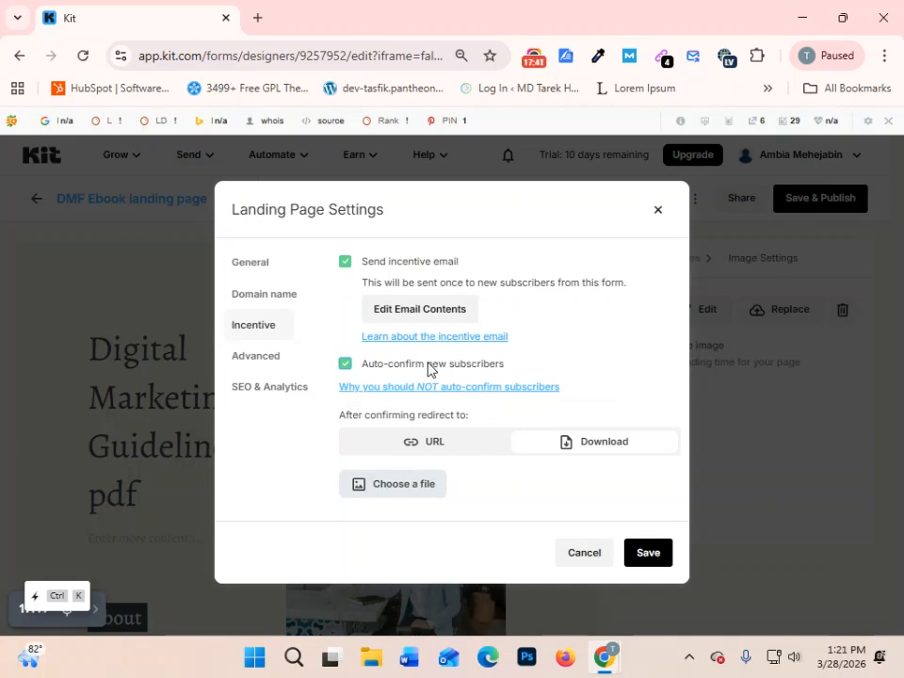
left_click(345, 368)
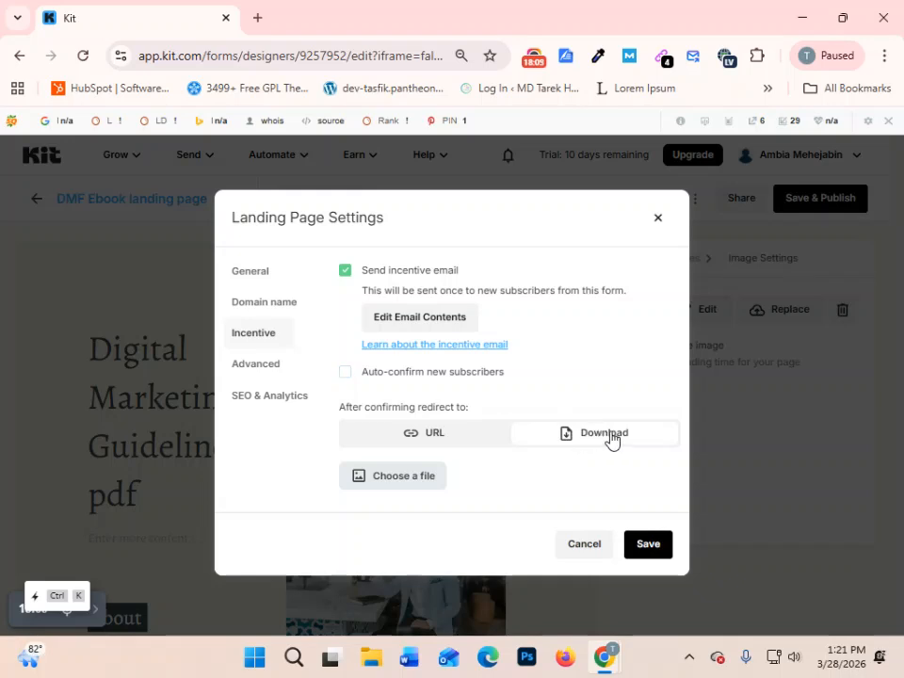
- Upload the JPG file starting with 598018472 from the Desktop as the file to download after confirmation
left_click(419, 480)
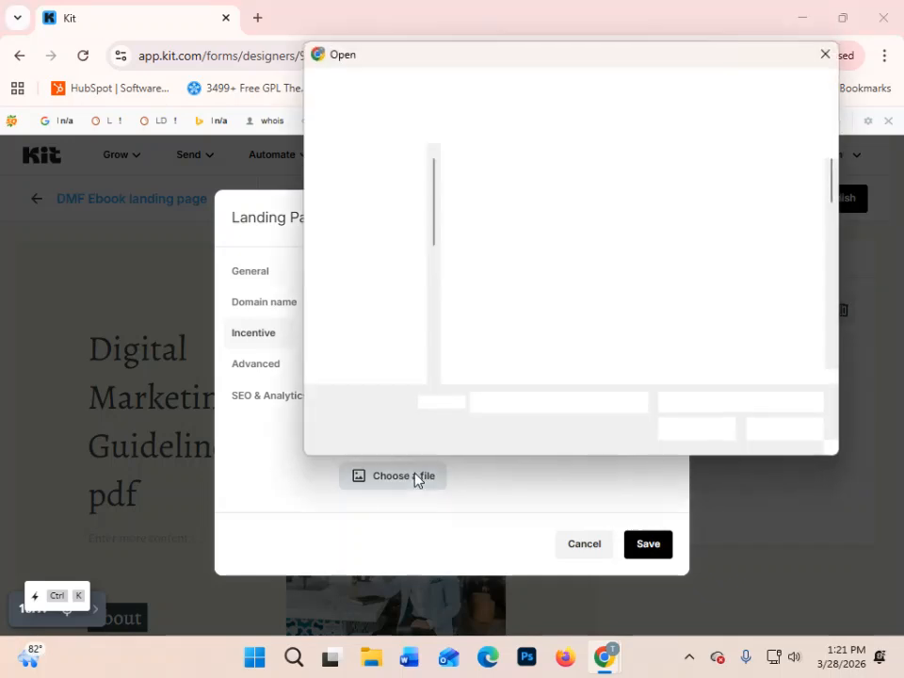
scroll(626, 283, "down", 1)
scroll(632, 293, "up", 1)
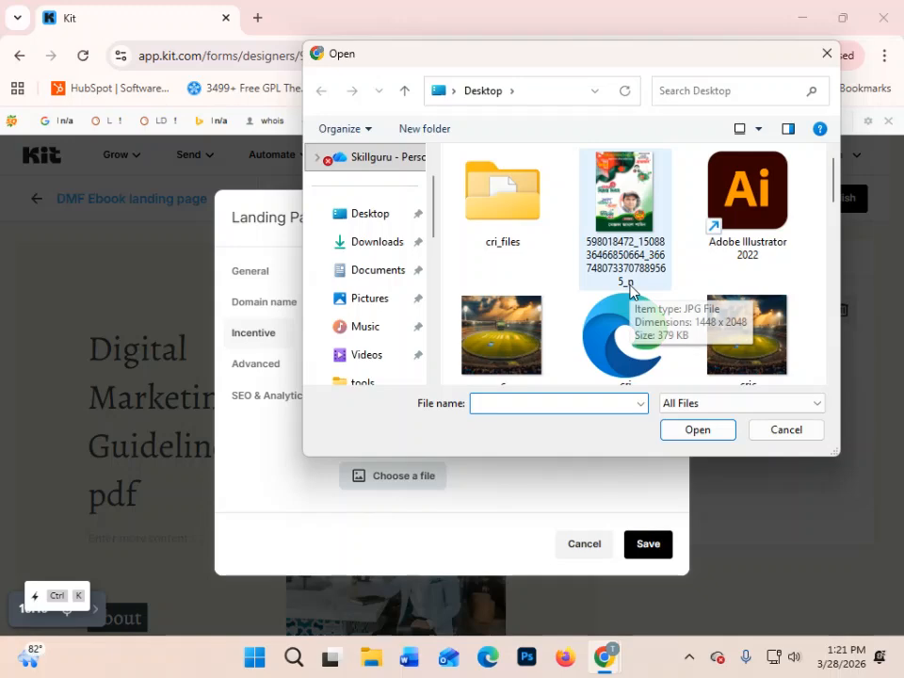
left_click(628, 274)
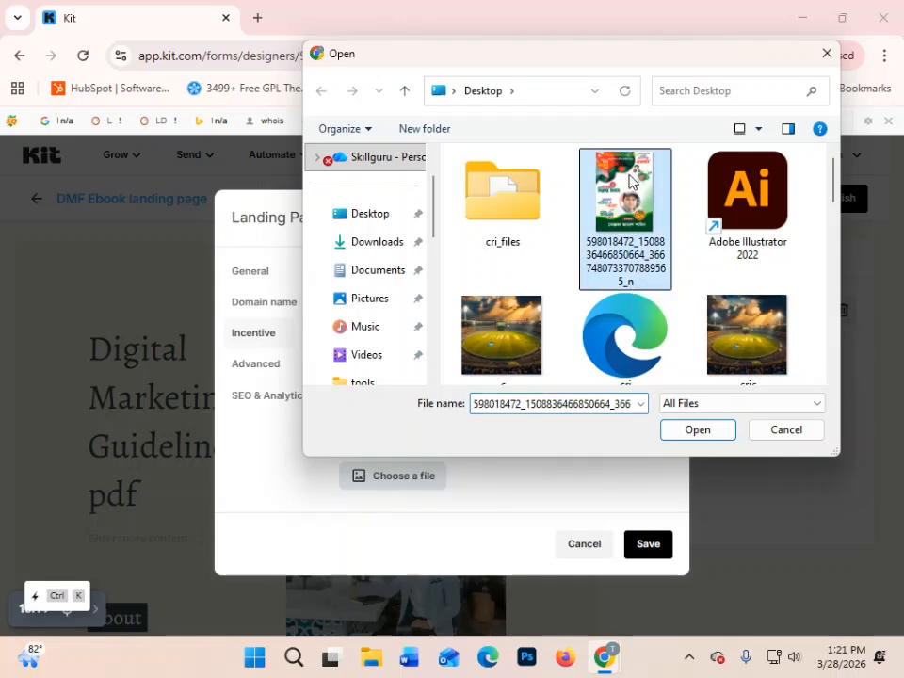
left_click(697, 430)
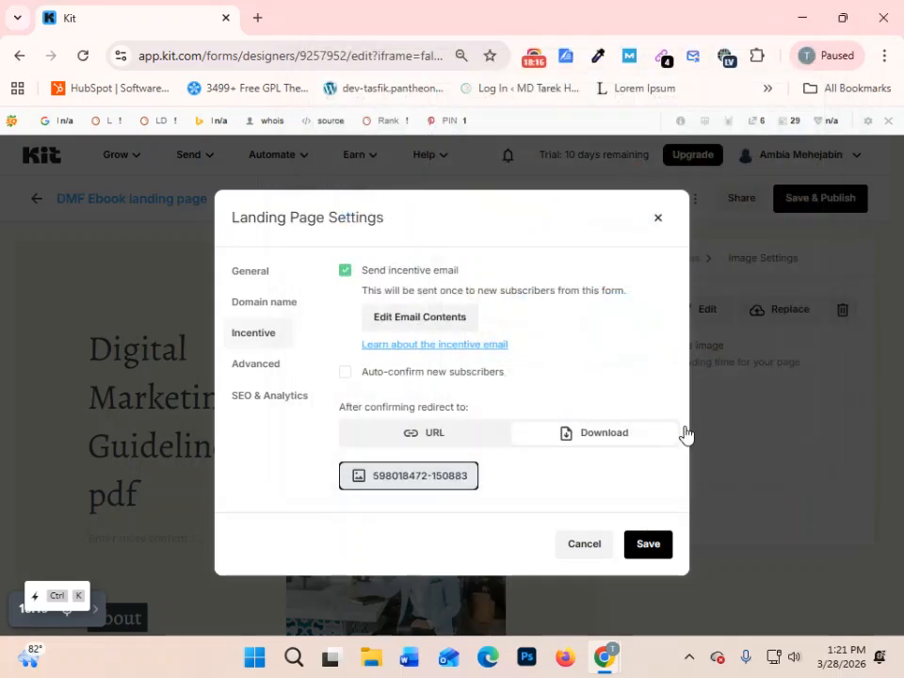
- Switch the after-confirmation redirect back to URL and select the whole confirm-subscription address
left_click(442, 442)
left_click(564, 477)
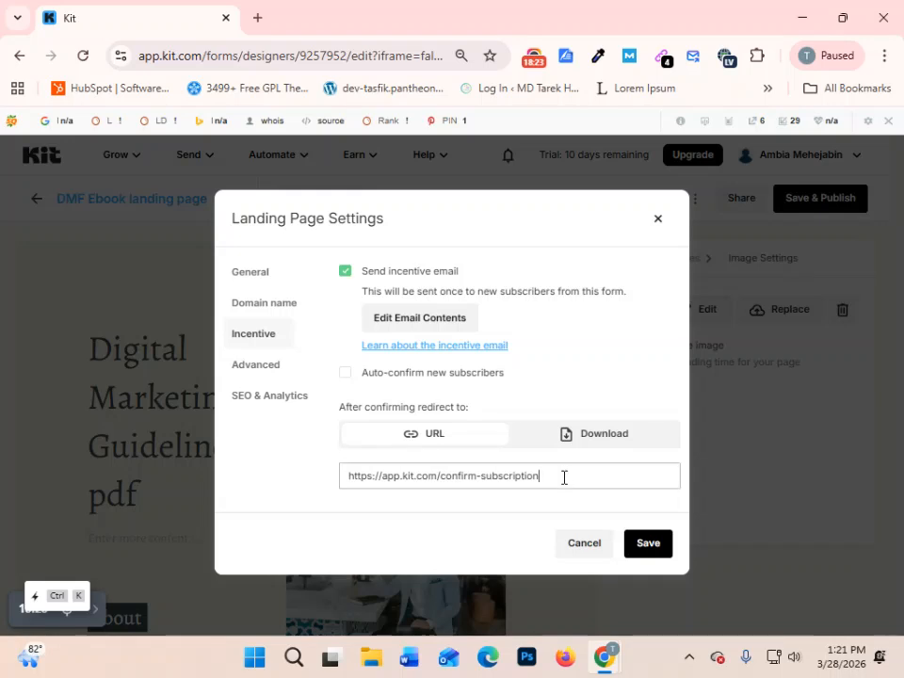
left_click_drag(564, 477, 319, 489)
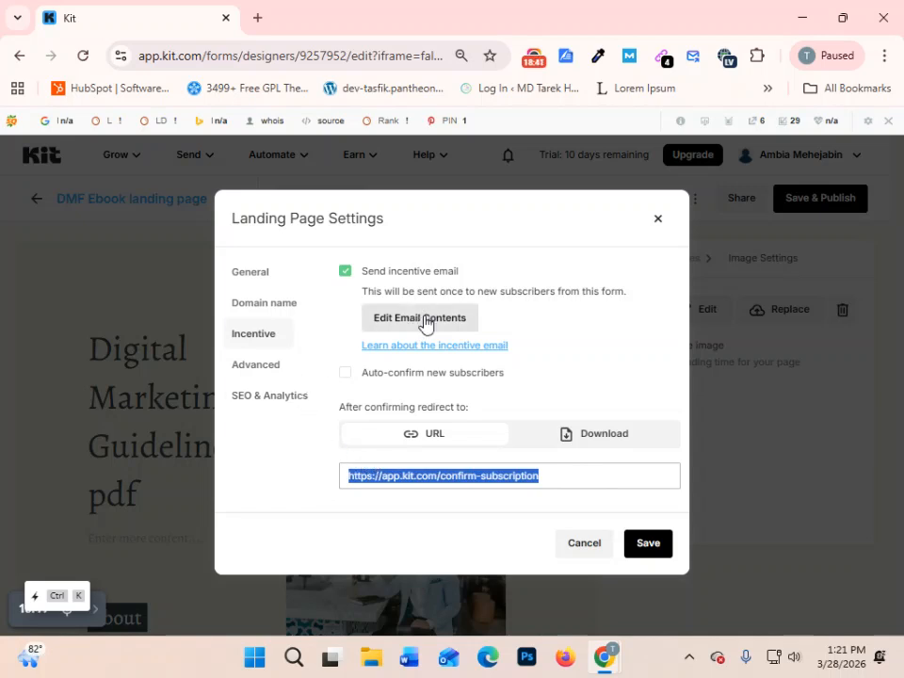
- Open the incentive email contents, examine the subject, body text, confirmation button and footer, and close the email without saving
left_click(462, 327)
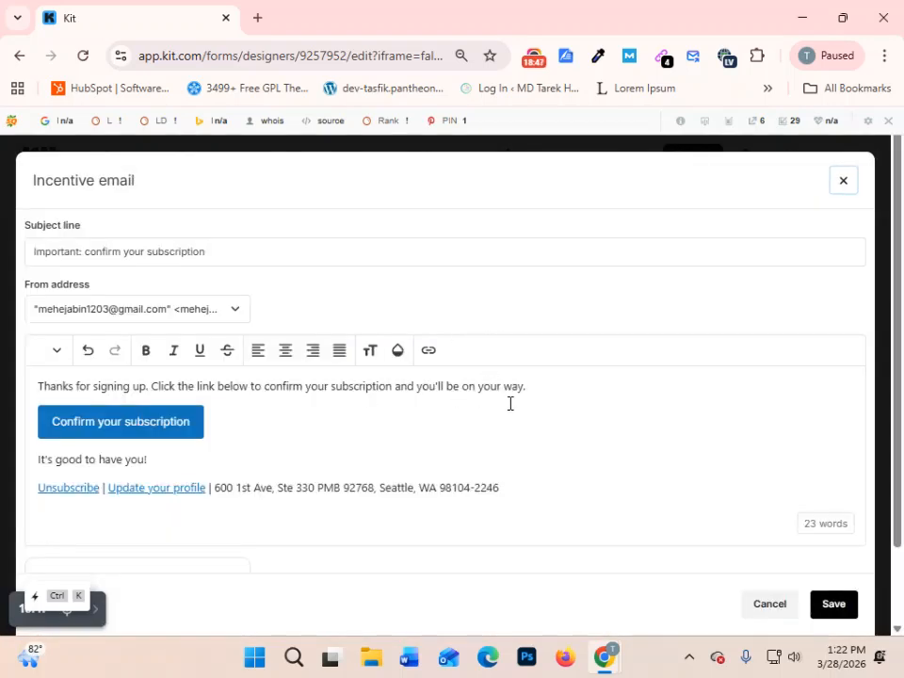
scroll(523, 410, "down", 1)
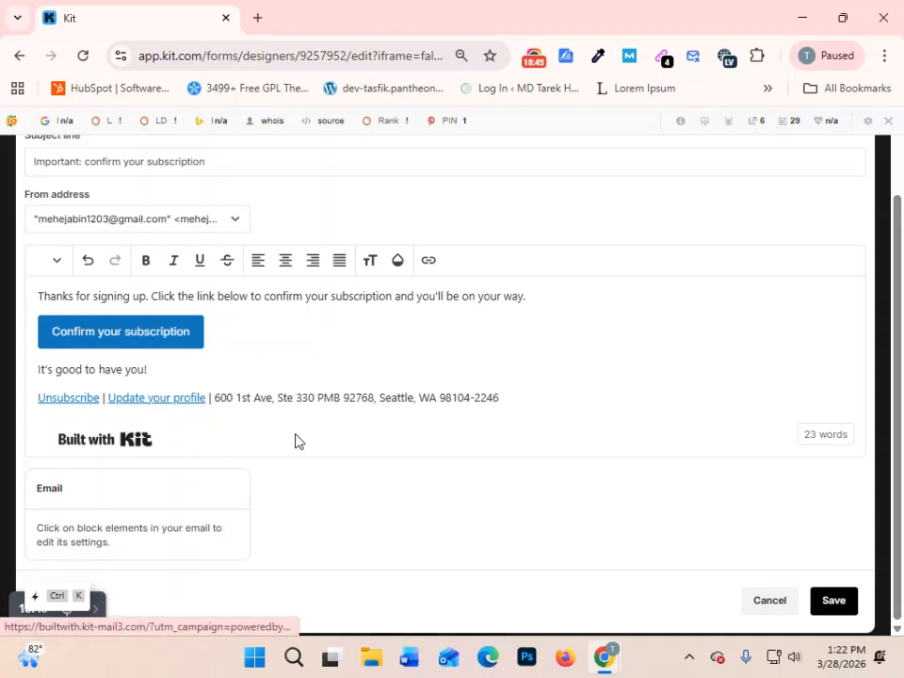
left_click_drag(57, 441, 277, 446)
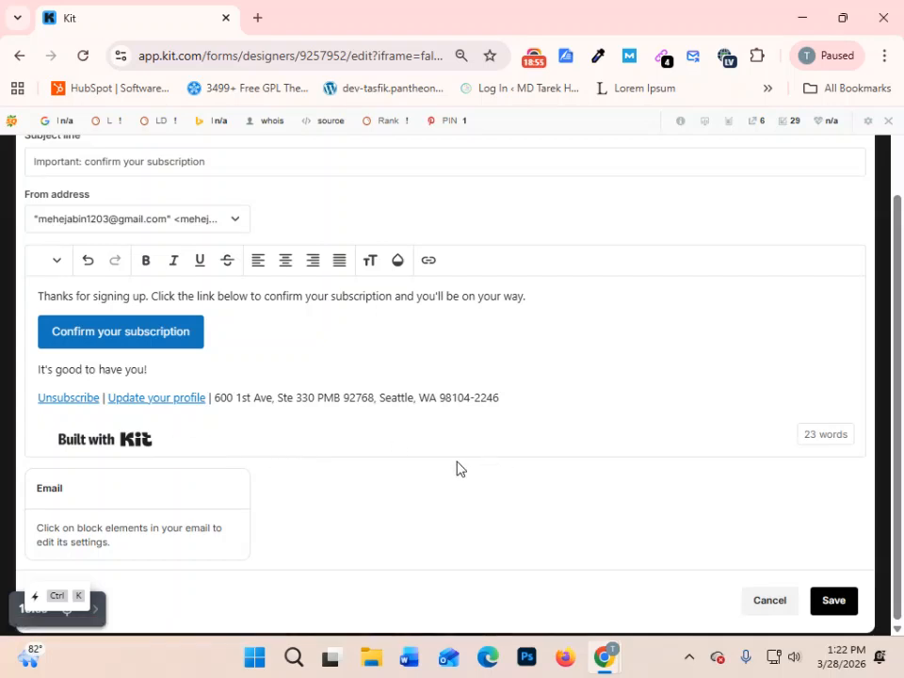
scroll(362, 440, "up", 2)
scroll(282, 405, "down", 2)
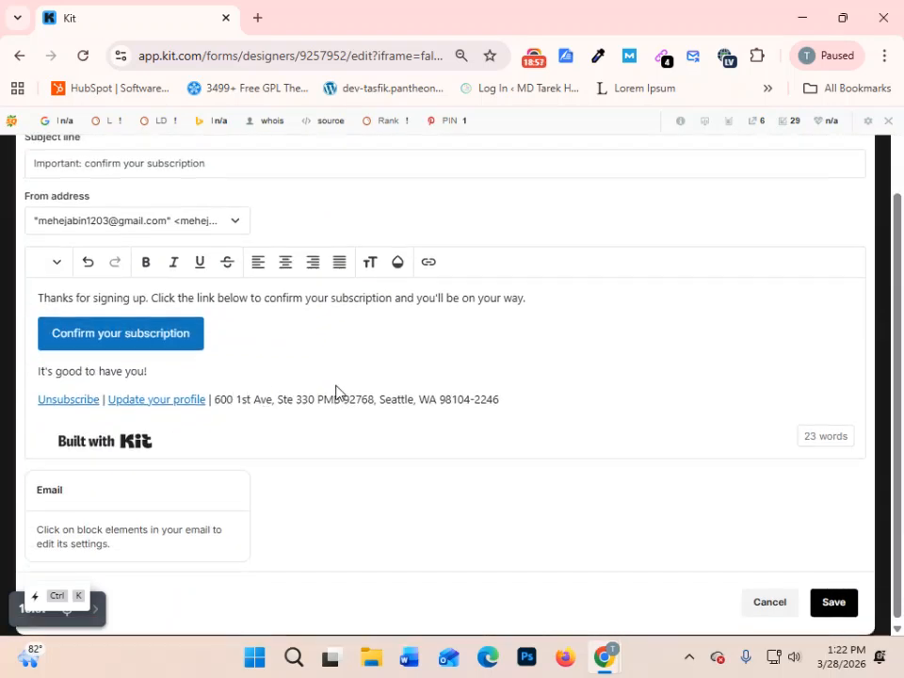
left_click(228, 311)
left_click(230, 351)
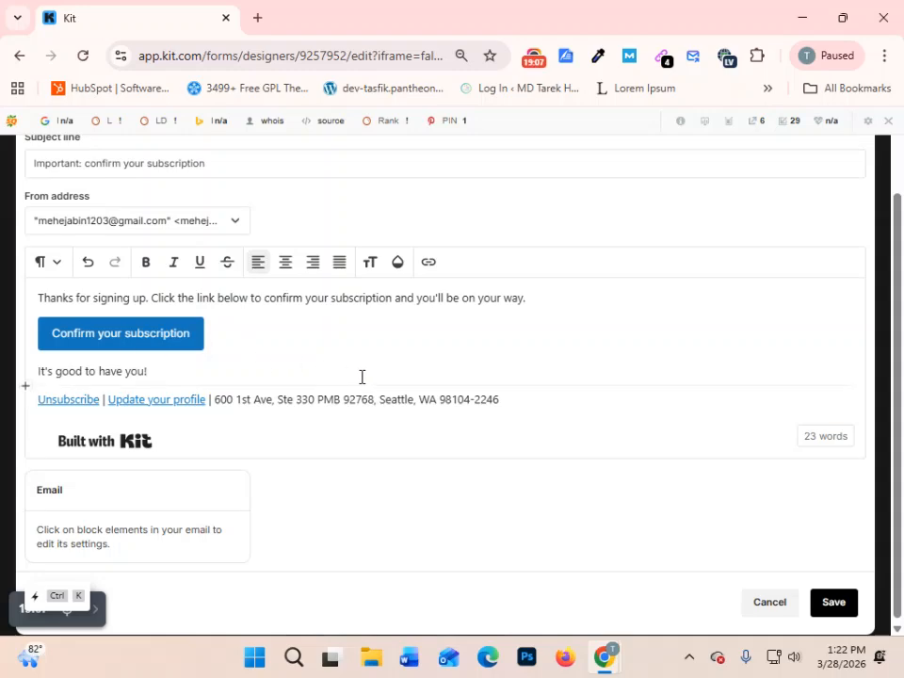
scroll(471, 329, "up", 2)
left_click(842, 182)
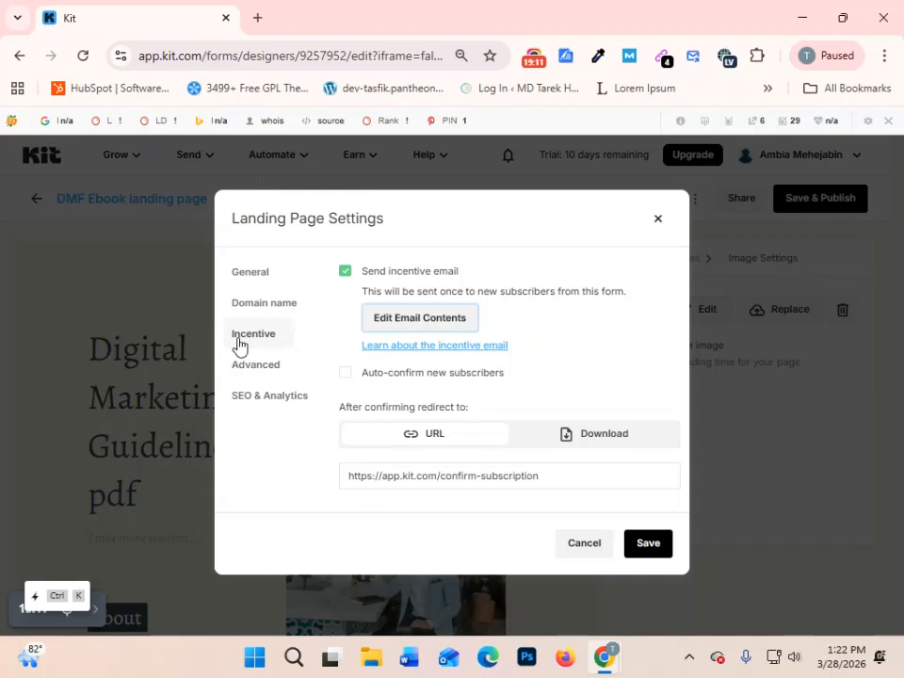
- Reopen the incentive email contents and examine the thank-you sentence above the confirmation button
left_click(421, 319)
scroll(247, 486, "down", 1)
scroll(247, 487, "up", 1)
left_click_drag(578, 388, 0, 395)
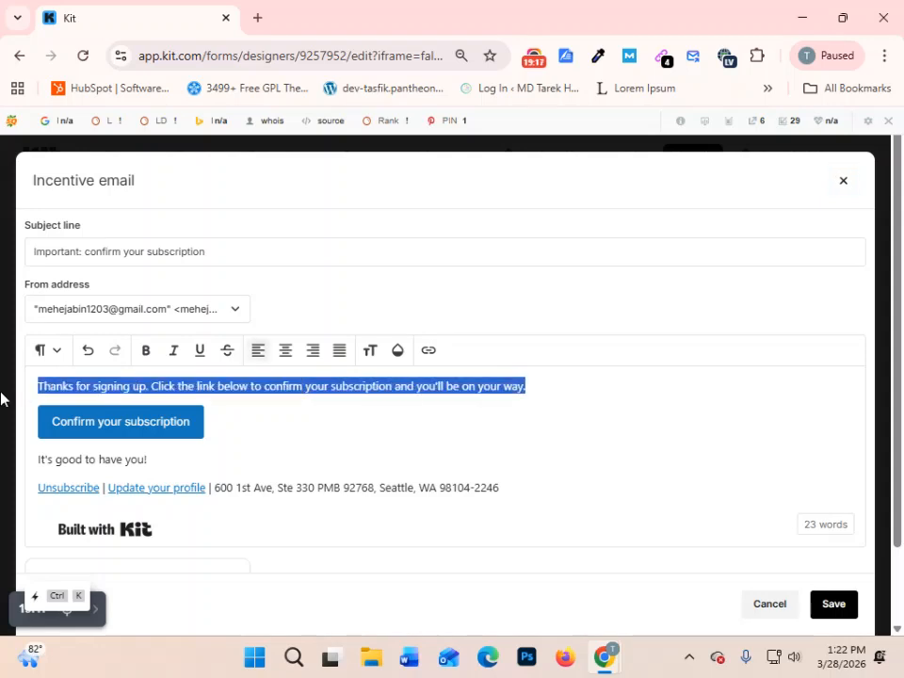
left_click(553, 449)
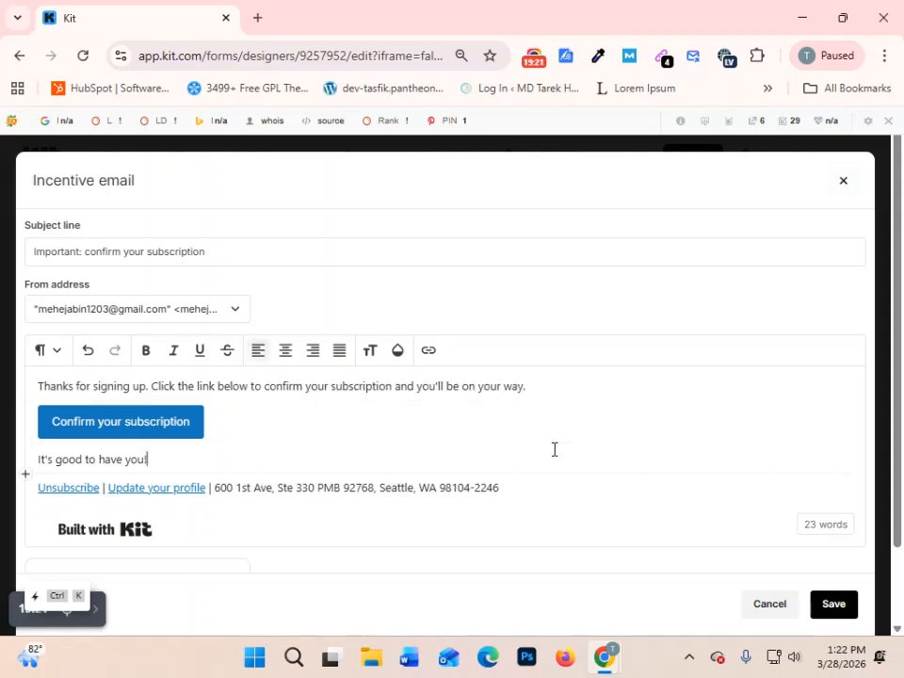
left_click(103, 252)
left_click(60, 252)
type("@ ")
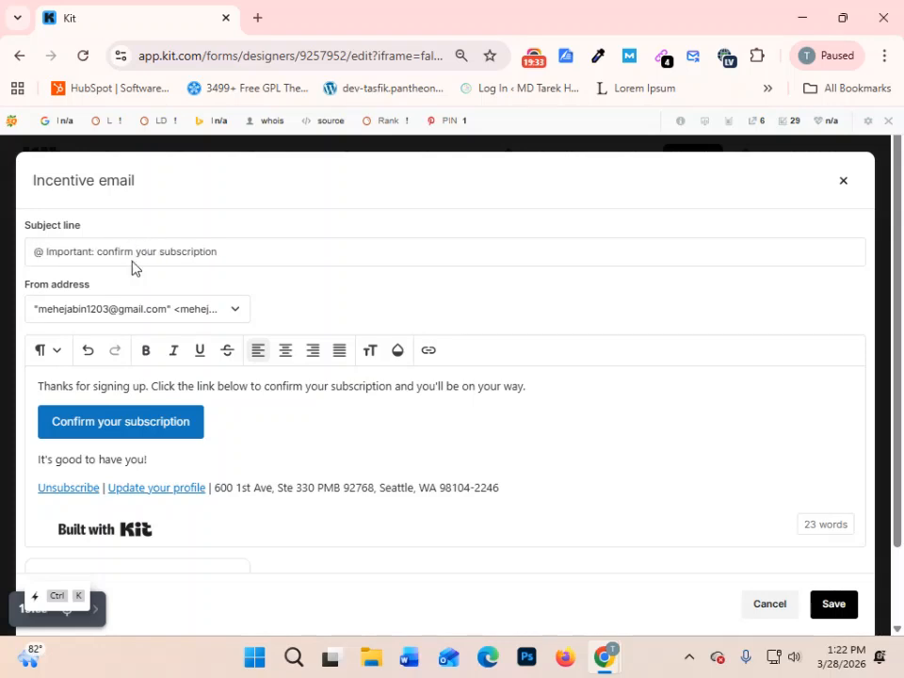
type("Name")
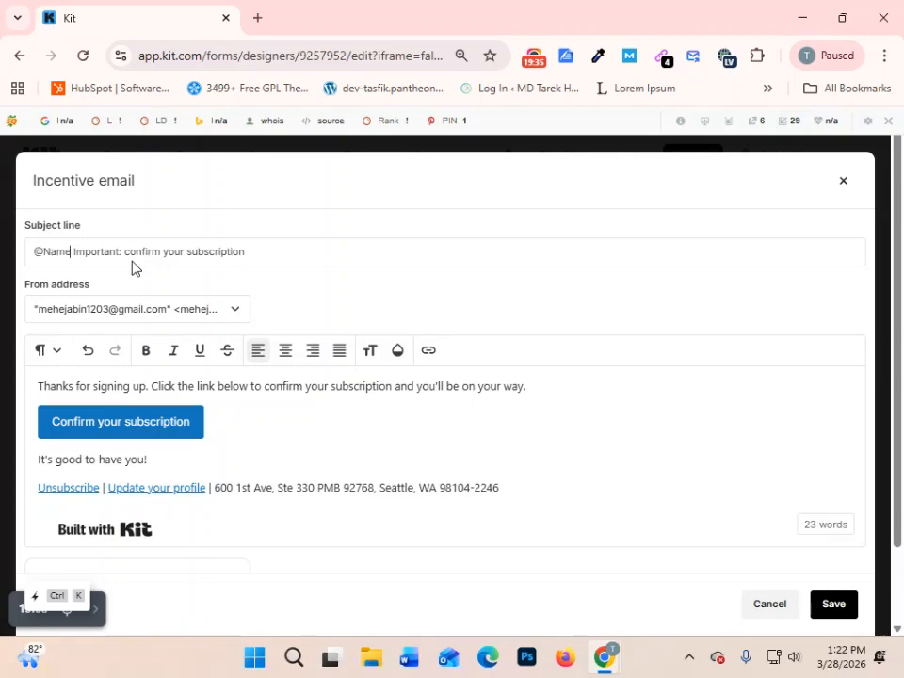
scroll(224, 471, "down", 2)
scroll(224, 473, "up", 2)
mouse_move(43, 251)
left_mouse_down()
mouse_move(73, 252)
mouse_move(47, 256)
left_mouse_up()
left_click(73, 254)
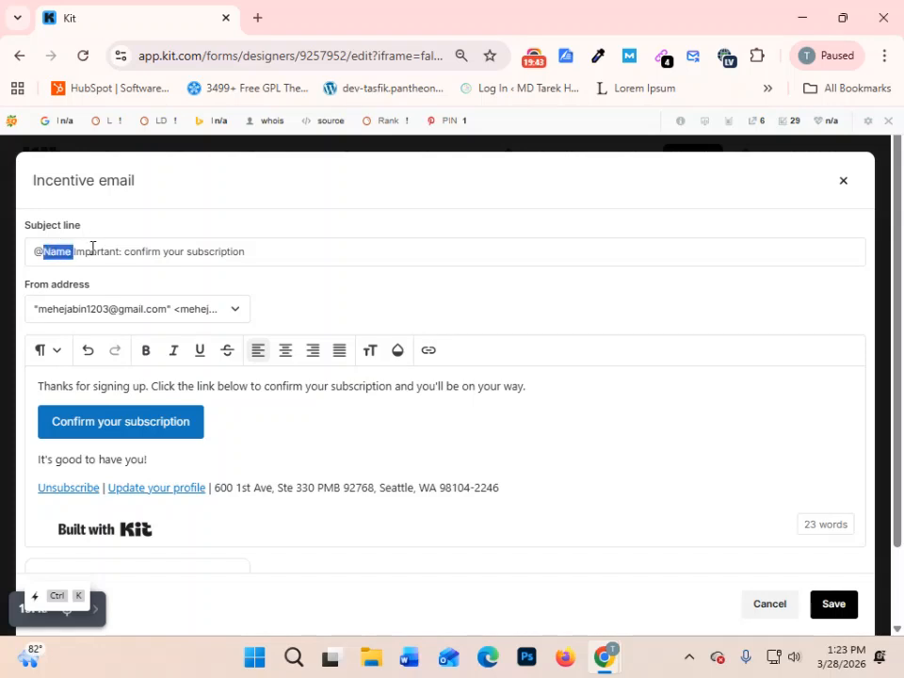
key("BackSpace")
- Try starting the subject line with a # name tag instead, and delete the inserted characters
key("BackSpace")
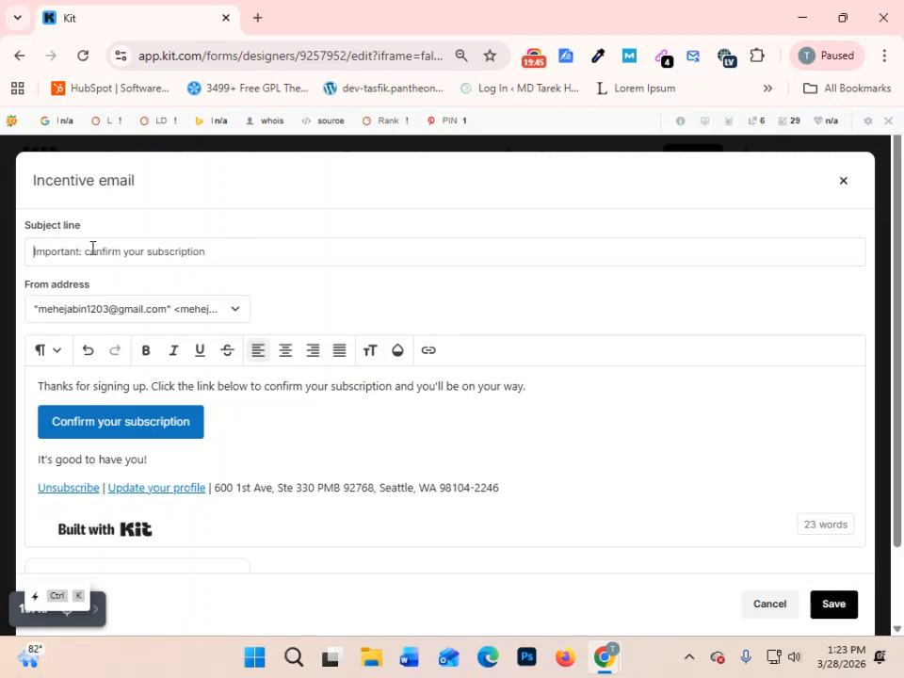
type("@")
key("BackSpace")
type("#")
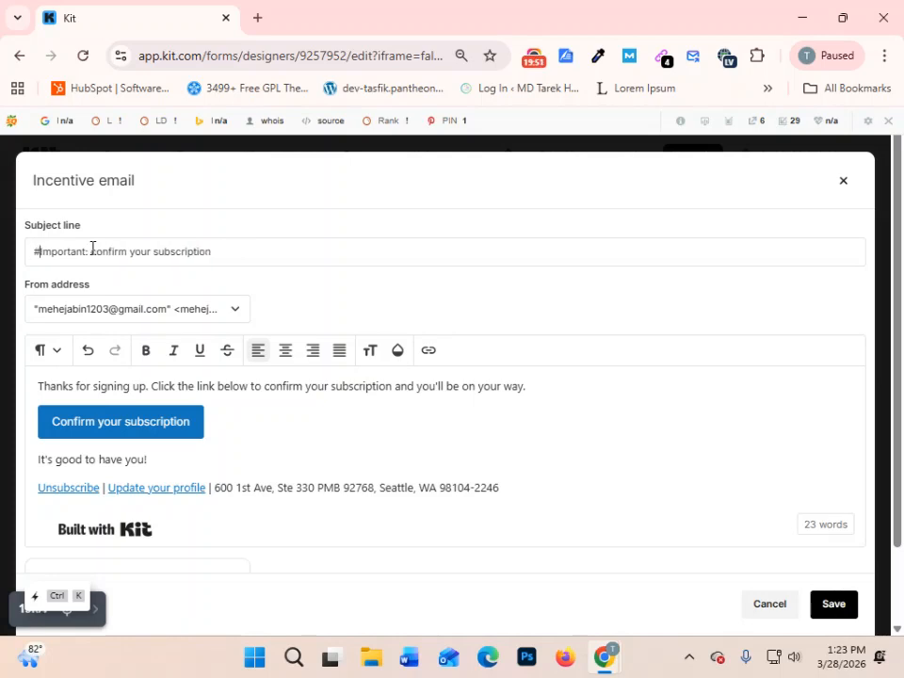
type("nam")
key("BackSpace")
key("BackSpace")
key("BackSpace")
key("BackSpace")
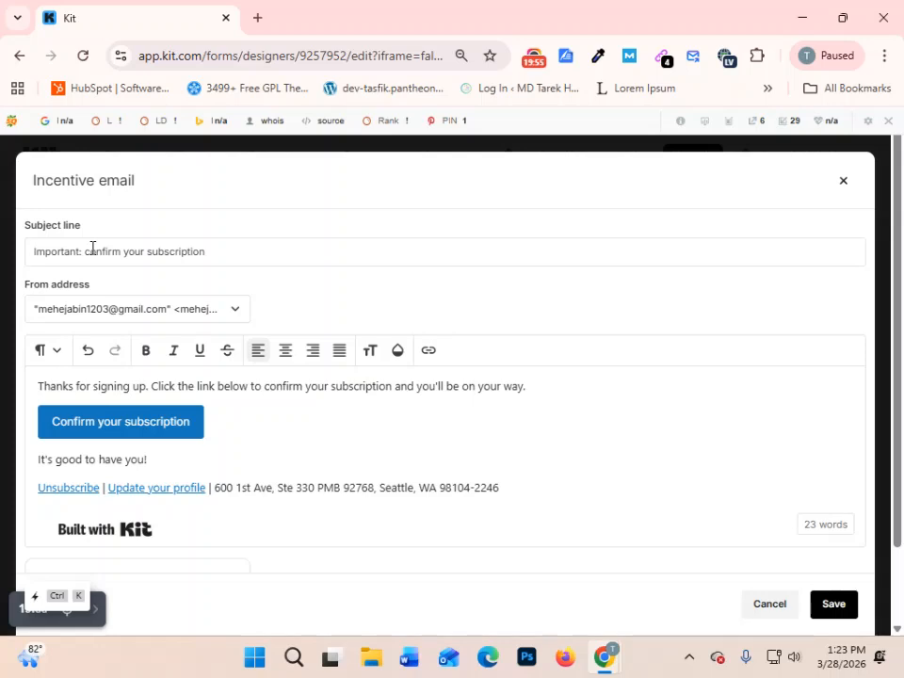
- Examine the sender choices available for the incentive email's From address and leave the selection as it is
left_click(235, 315)
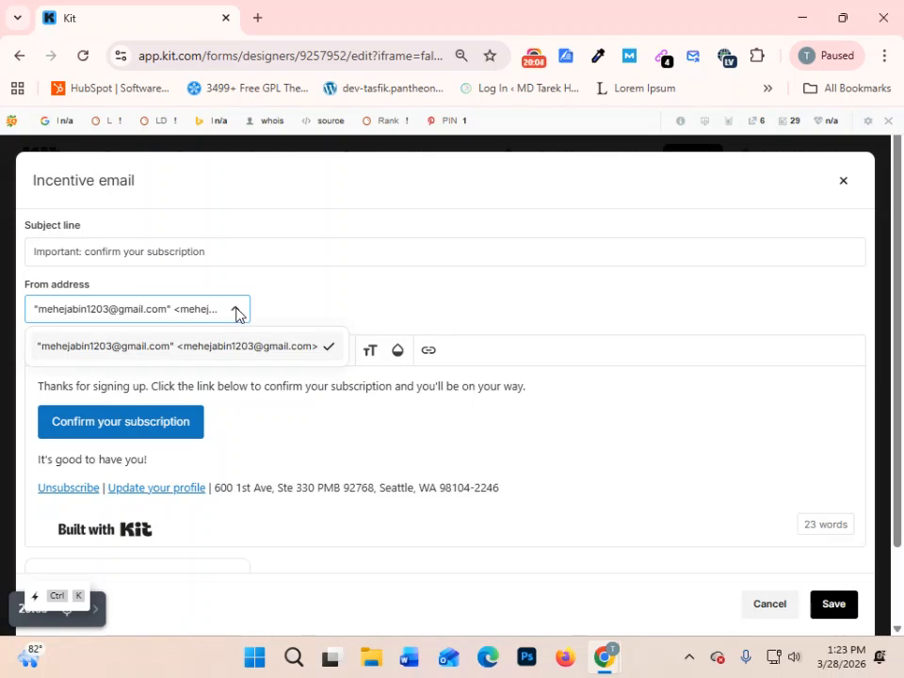
left_click(237, 313)
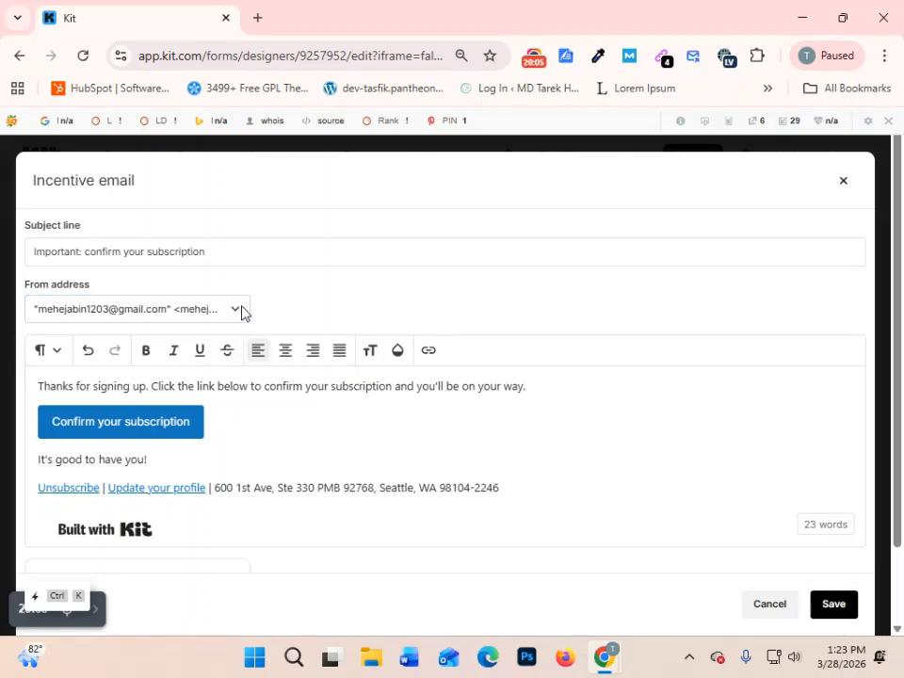
left_click(148, 316)
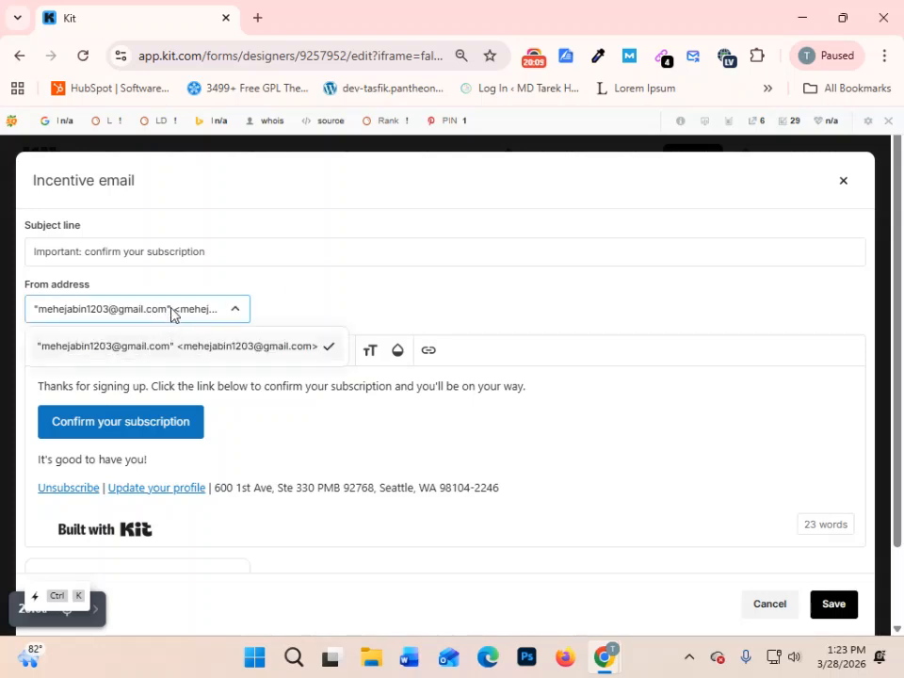
left_click(184, 308)
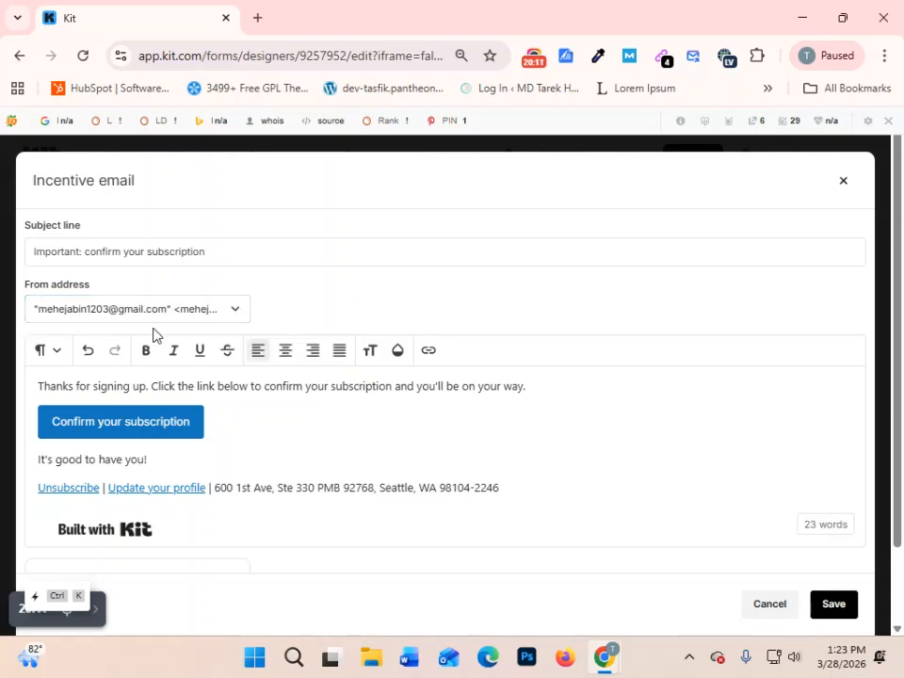
left_click(305, 251)
- Replace the text of the confirmation button in the incentive email with "get your pdf"
scroll(403, 359, "down", 2)
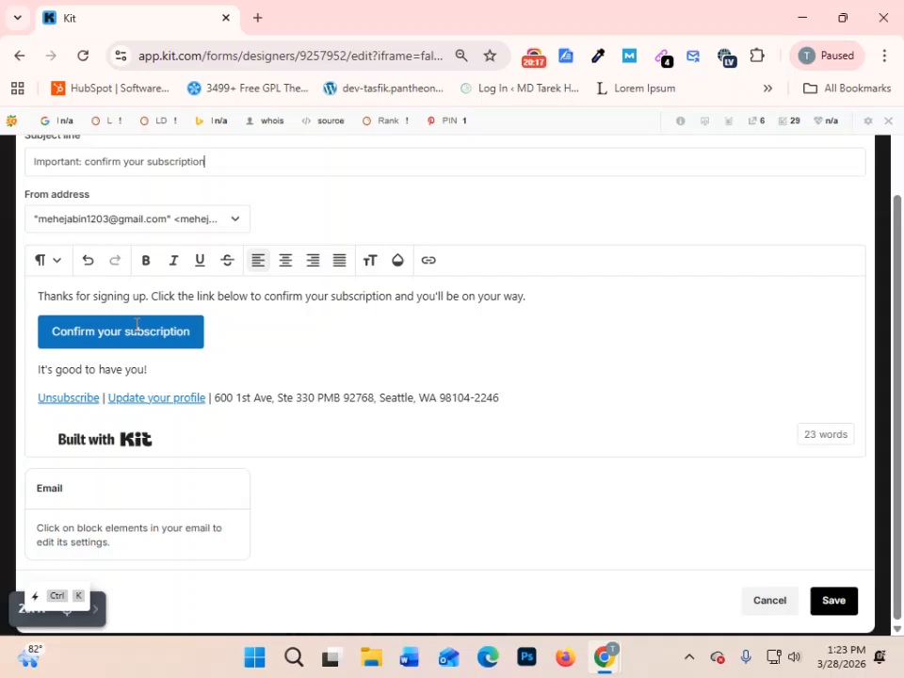
left_click(200, 331)
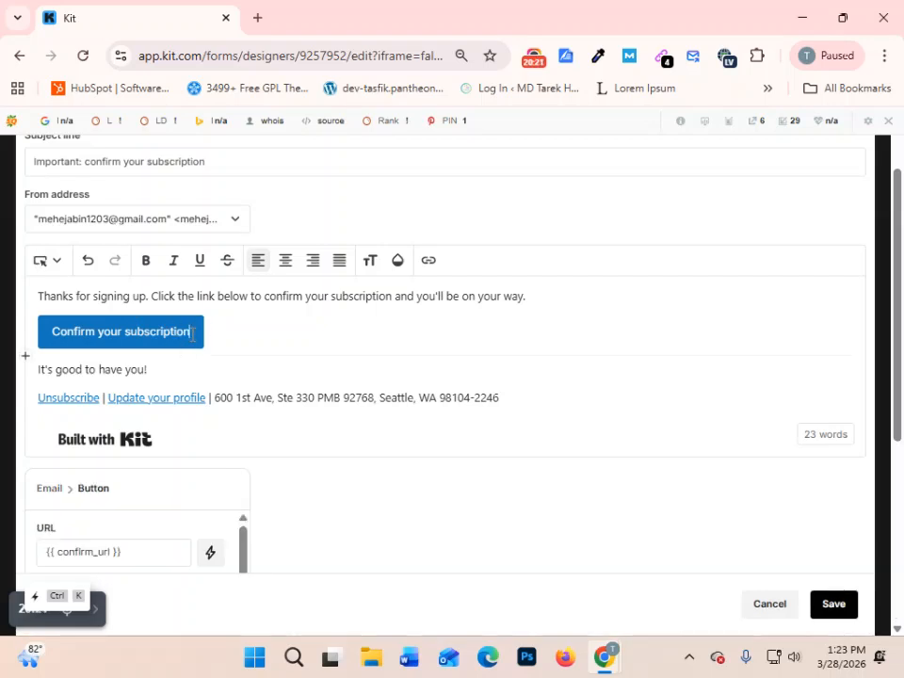
left_click_drag(192, 334, 40, 342)
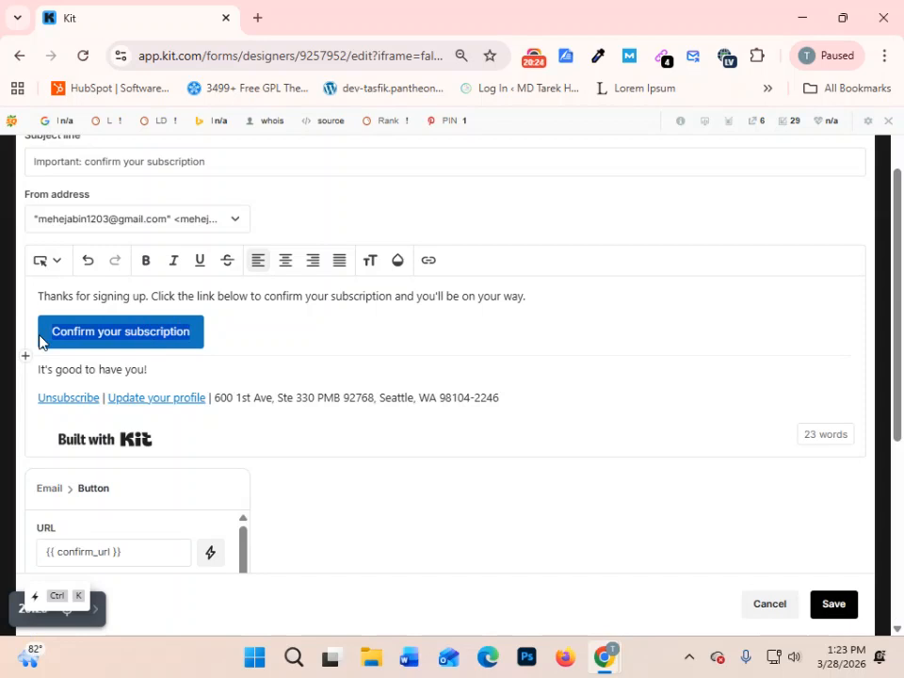
type("get ")
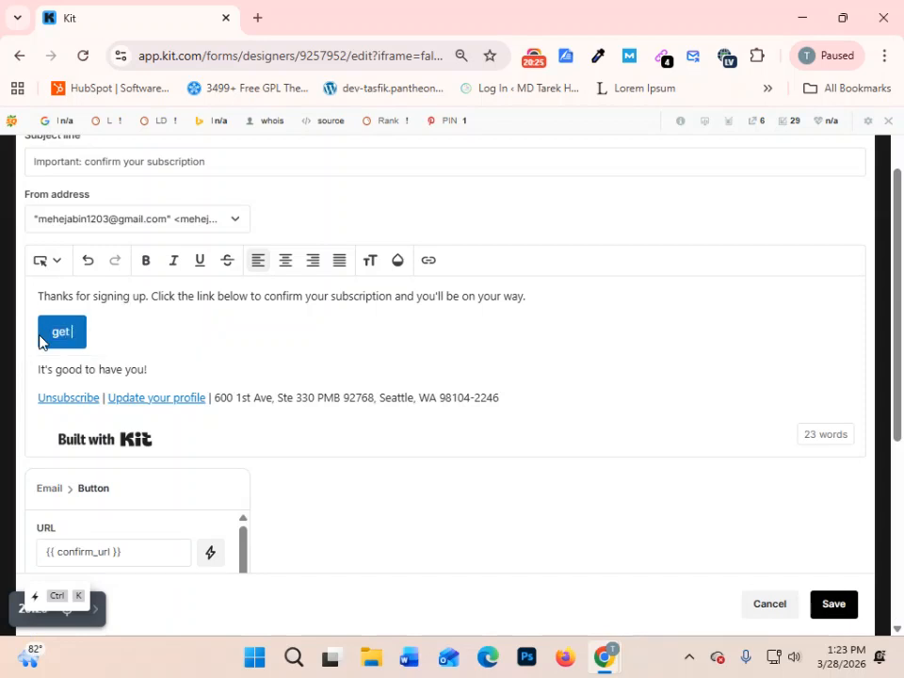
type("your pdf")
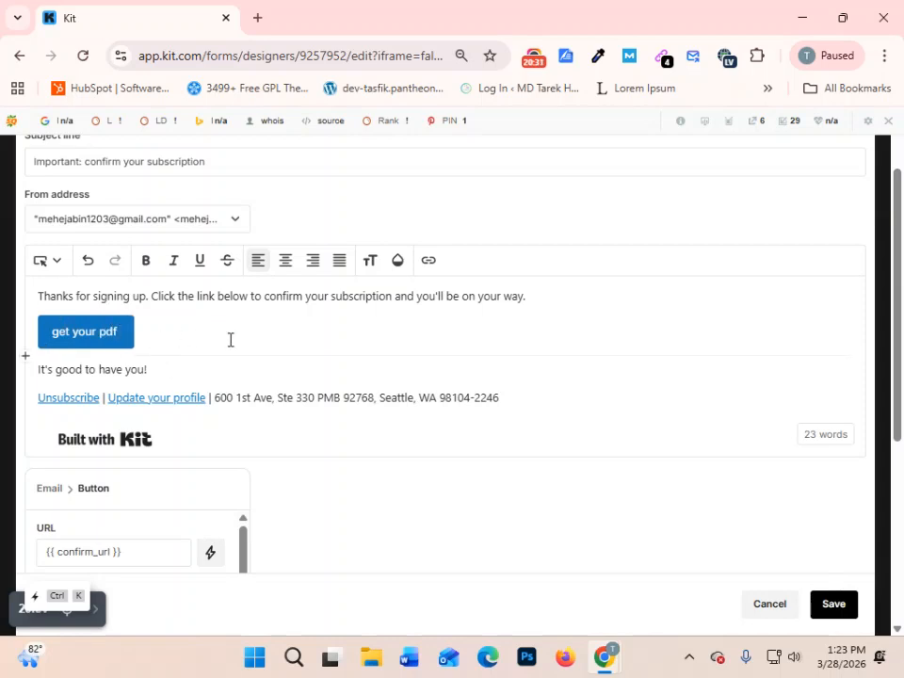
- Move the "Click the link below" sentence into its own paragraph and save the incentive email
scroll(230, 339, "up", 1)
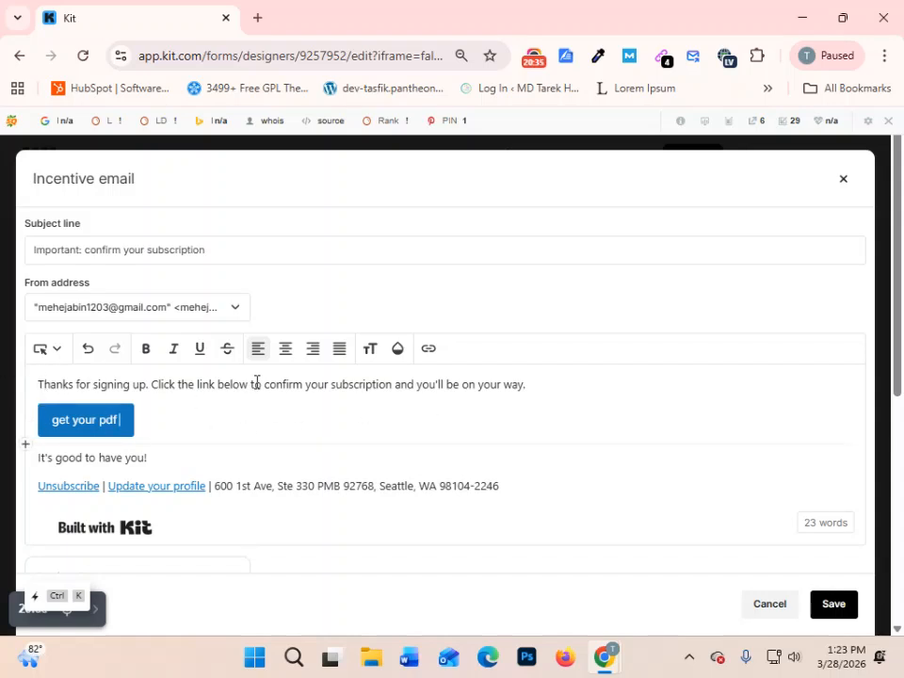
left_click(154, 384)
key("Return")
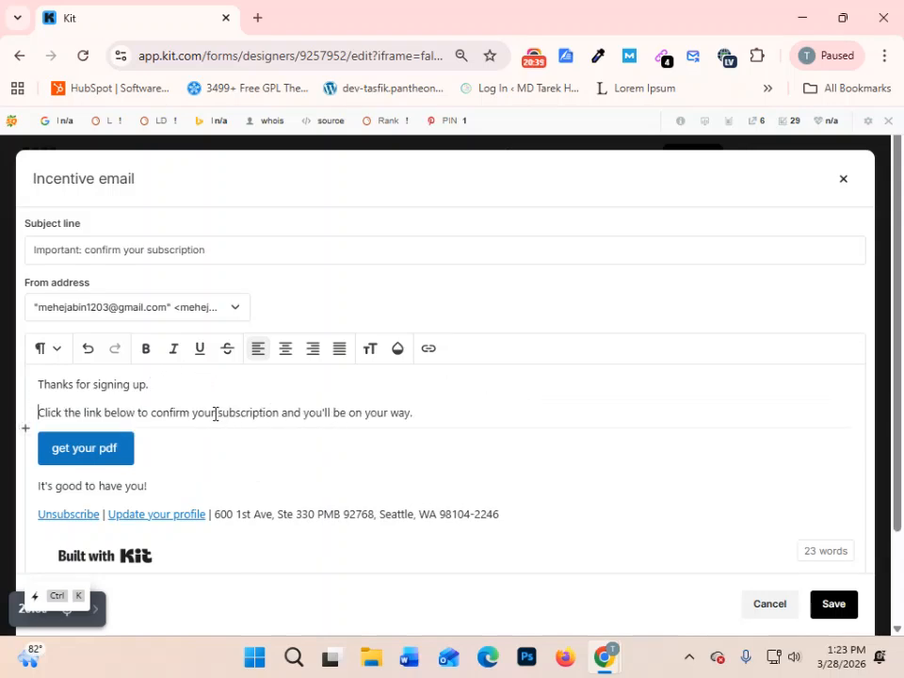
scroll(508, 433, "down", 2)
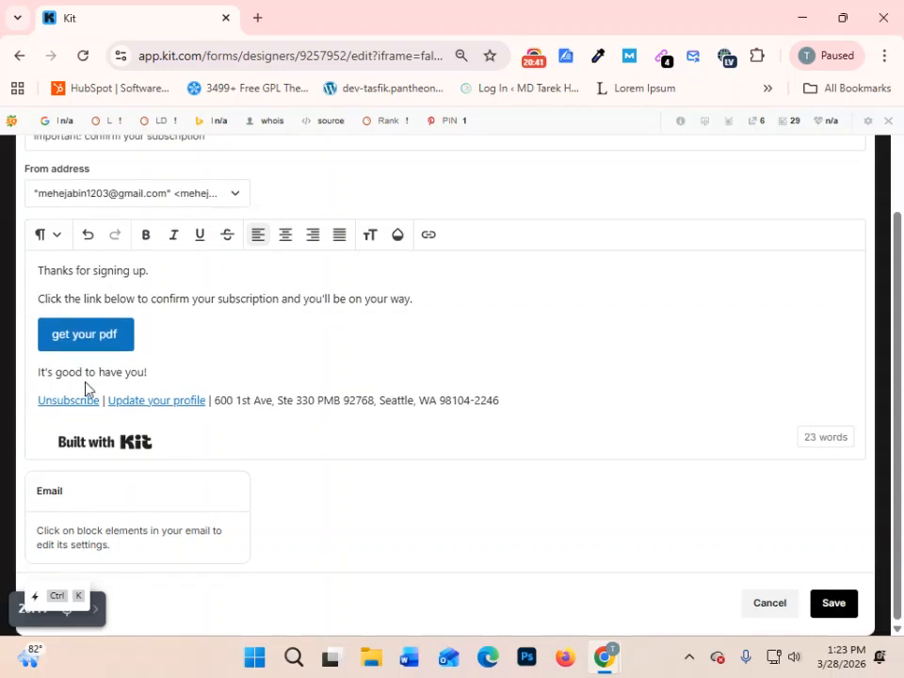
left_click(253, 365)
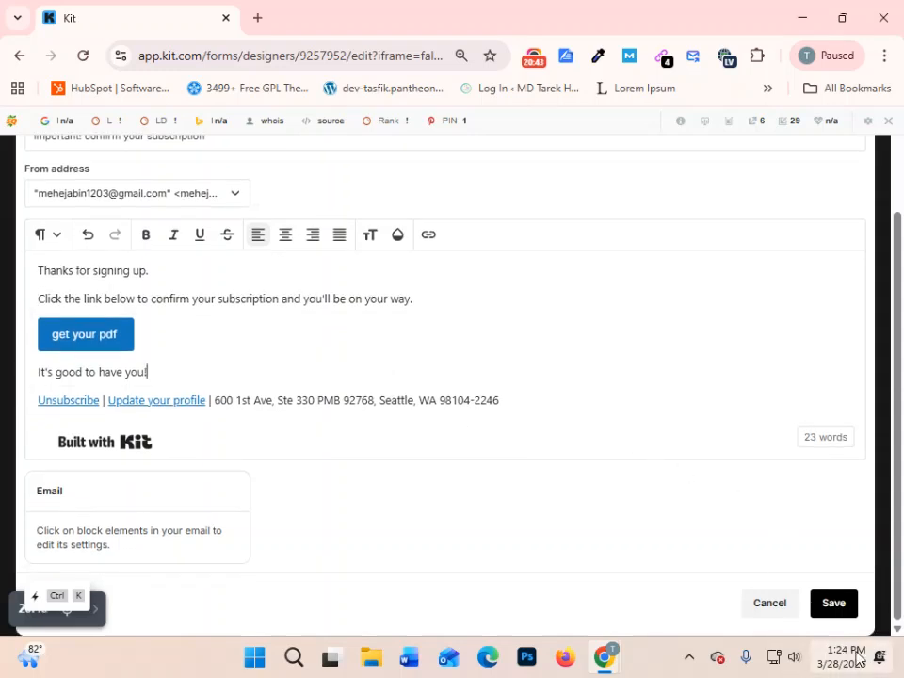
left_click(835, 603)
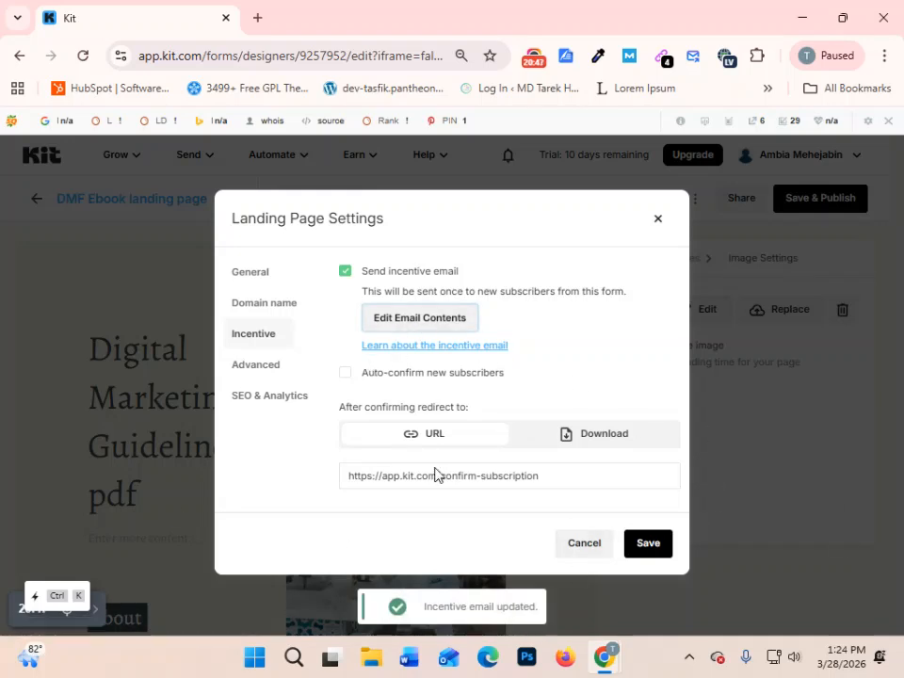
- Examine the landing page's Advanced settings and its SEO & Analytics title, description, share image and analytics integrations
left_click(256, 364)
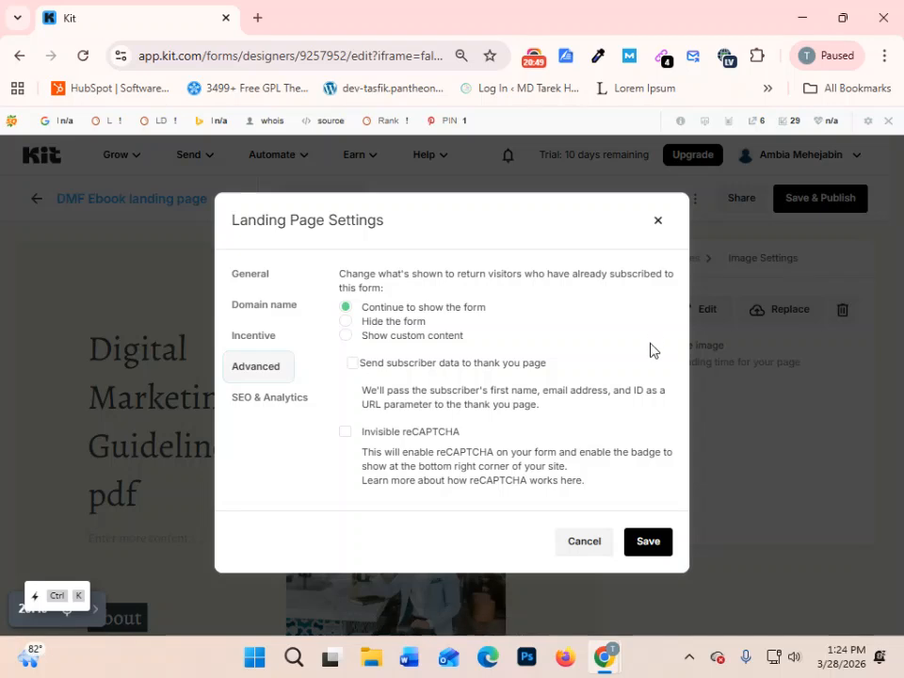
left_click(254, 405)
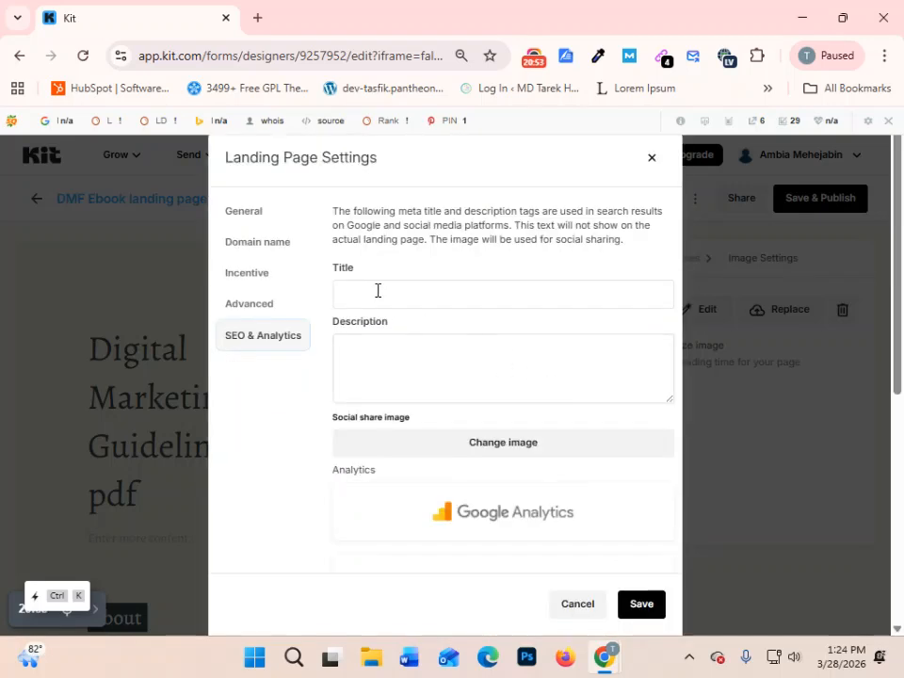
left_click(406, 294)
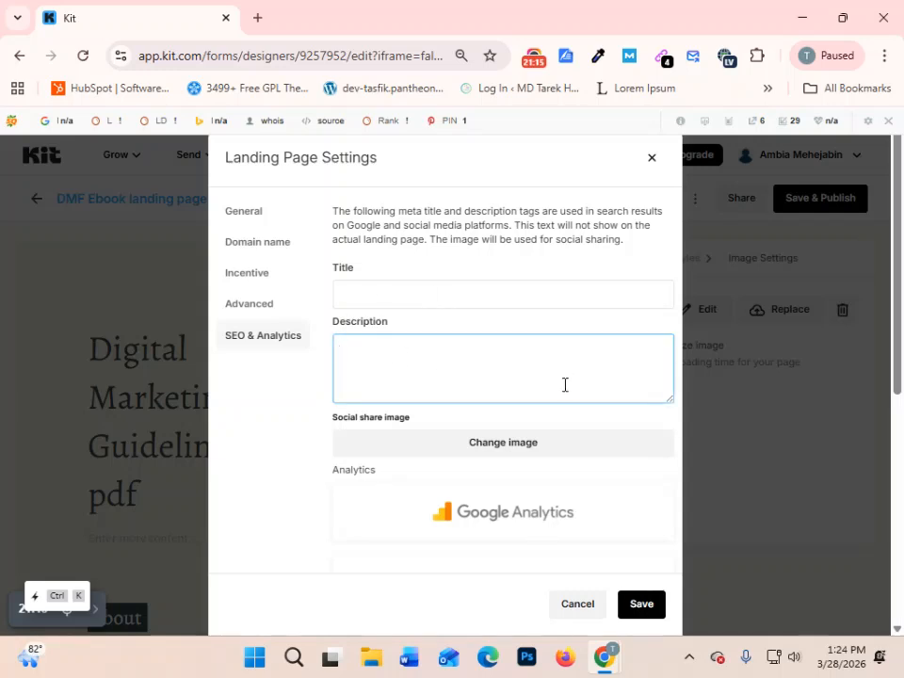
scroll(562, 375, "down", 1)
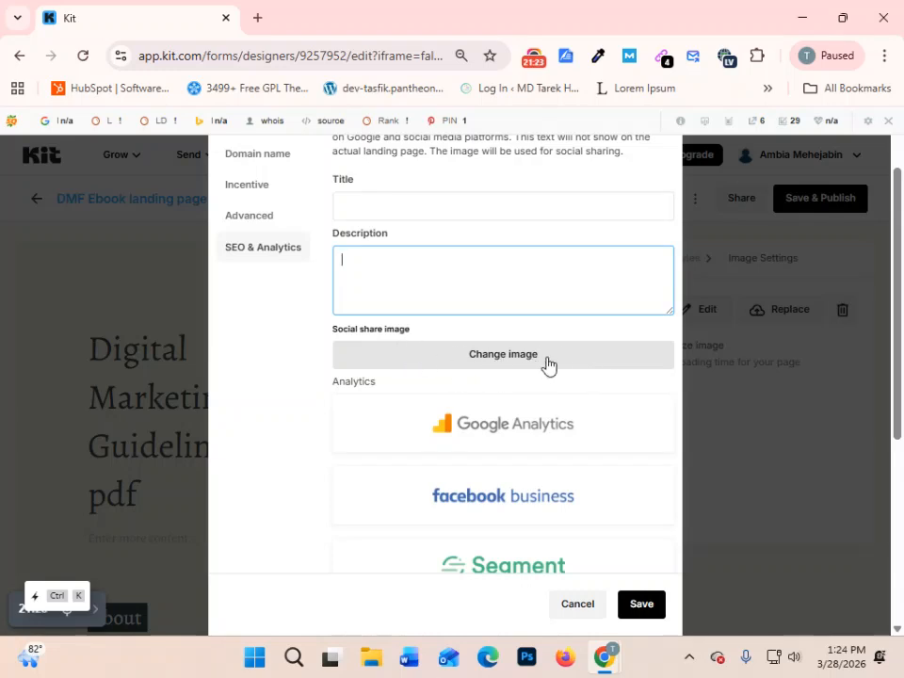
scroll(549, 366, "down", 5)
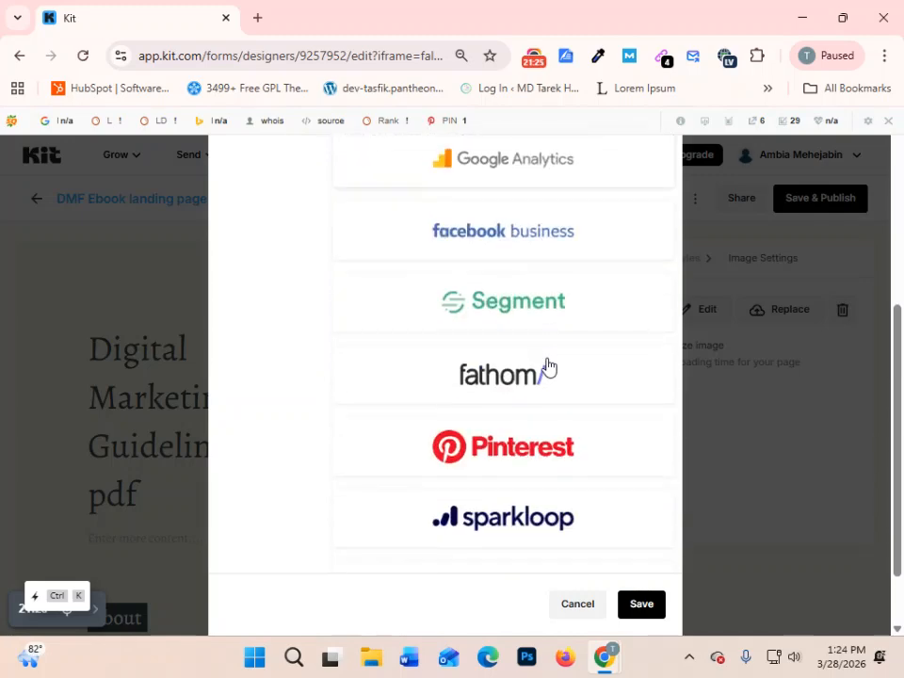
scroll(581, 461, "up", 5)
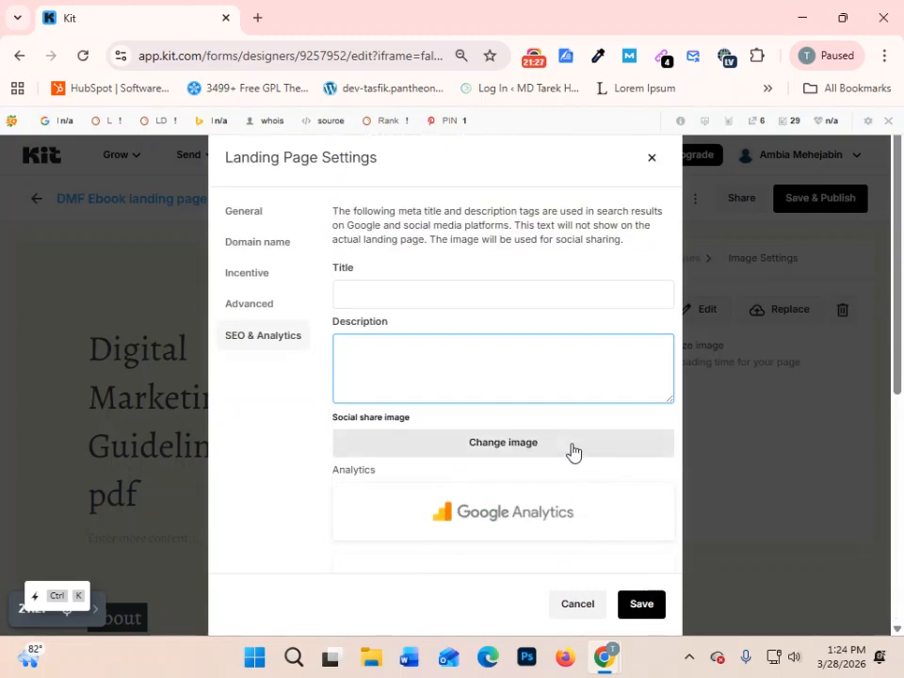
- Use the newest uploaded forest picture as the social share image and save the landing page settings
left_click(524, 448)
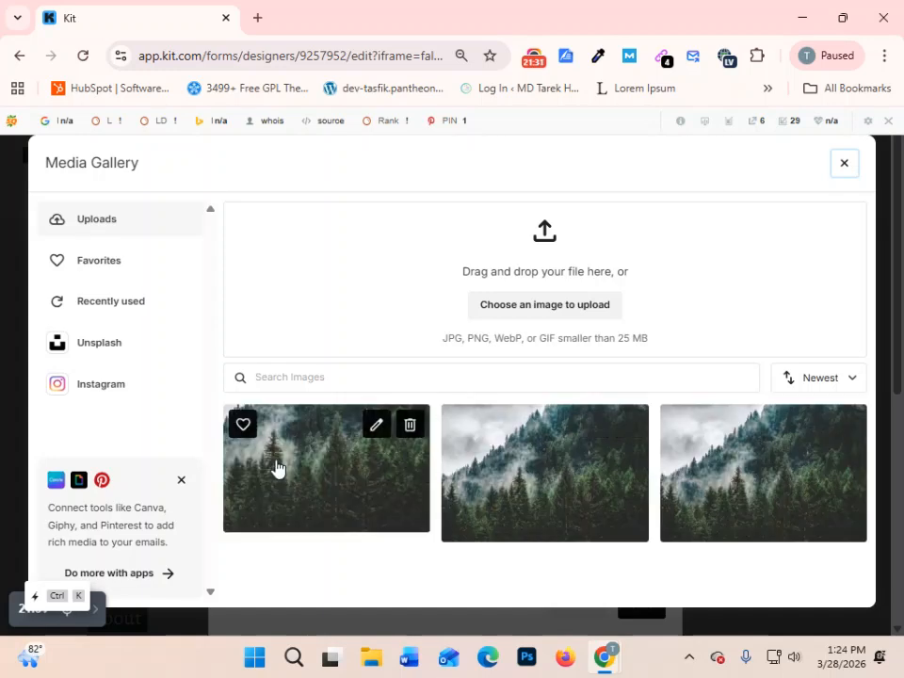
left_click(335, 475)
scroll(602, 544, "down", 3)
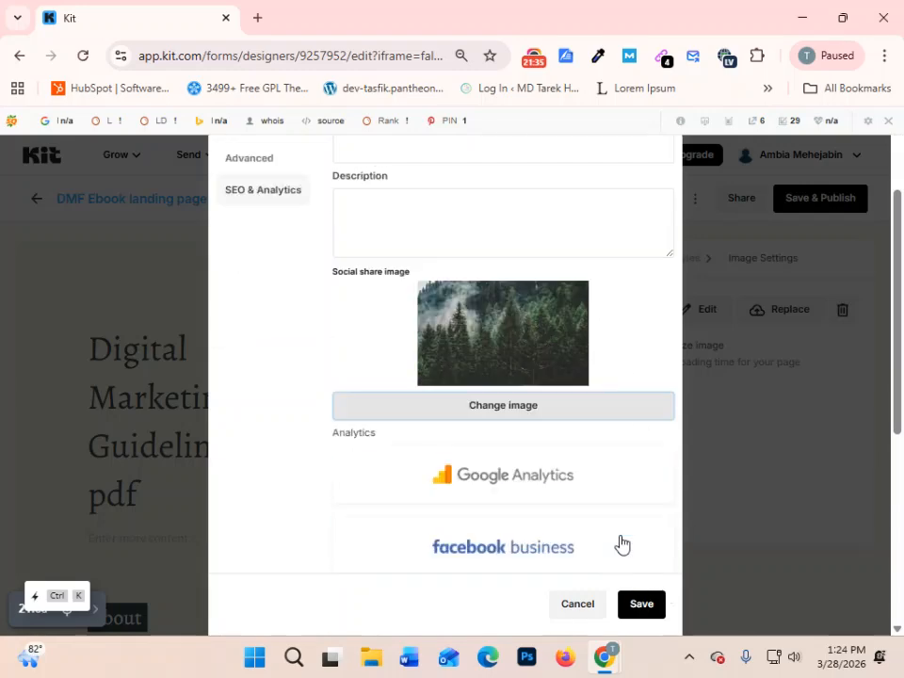
left_click(653, 614)
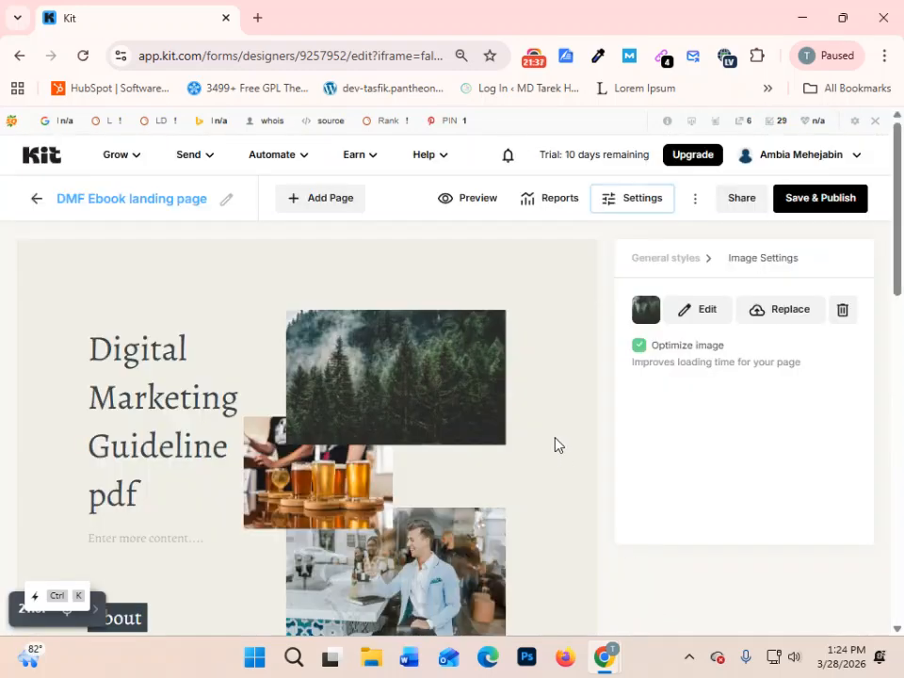
- Look over the DMF Ebook landing page in the editor, and save and publish it
scroll(559, 443, "down", 2)
scroll(484, 464, "up", 2)
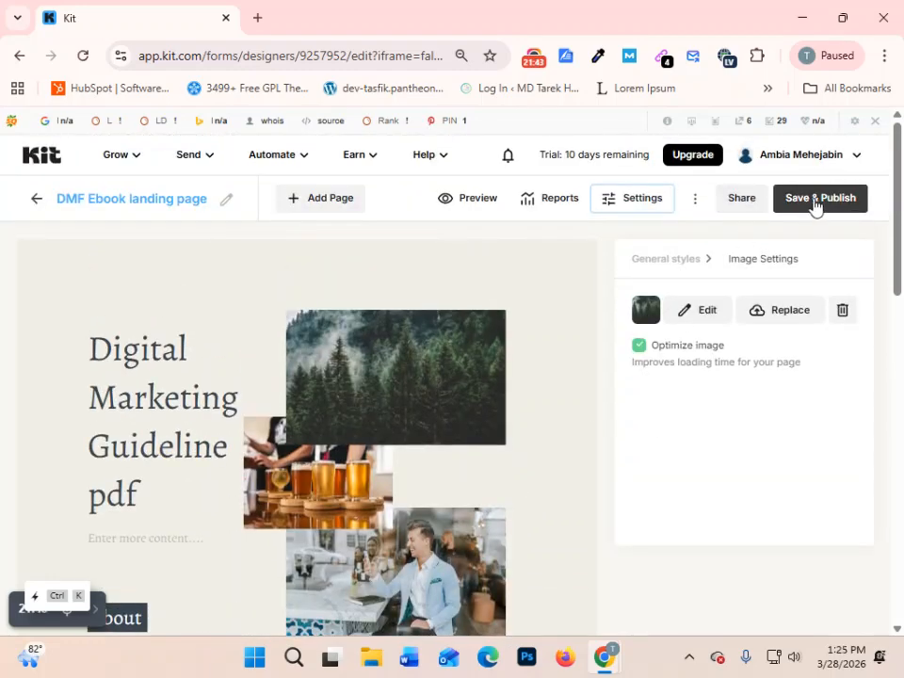
left_click(801, 203)
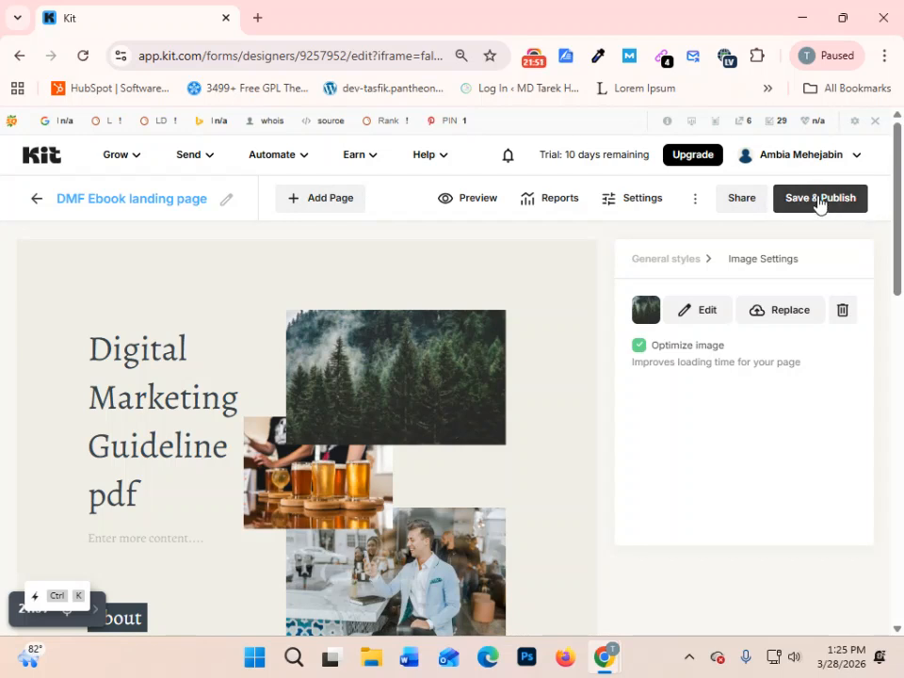
left_click(818, 201)
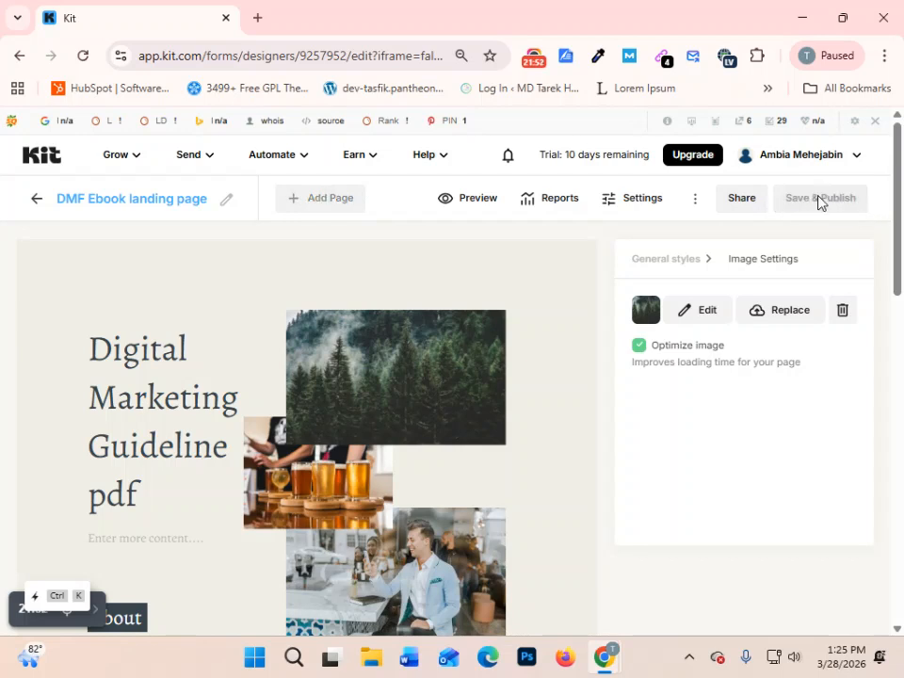
- Open the landing page's sharing options, copy its public link, and close them
left_click(742, 199)
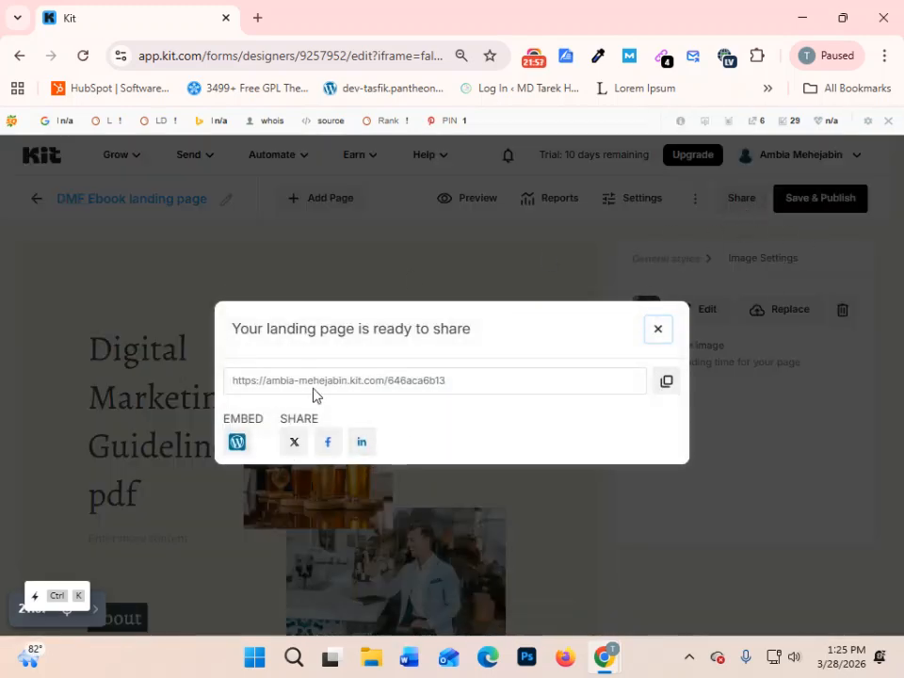
left_click(252, 380)
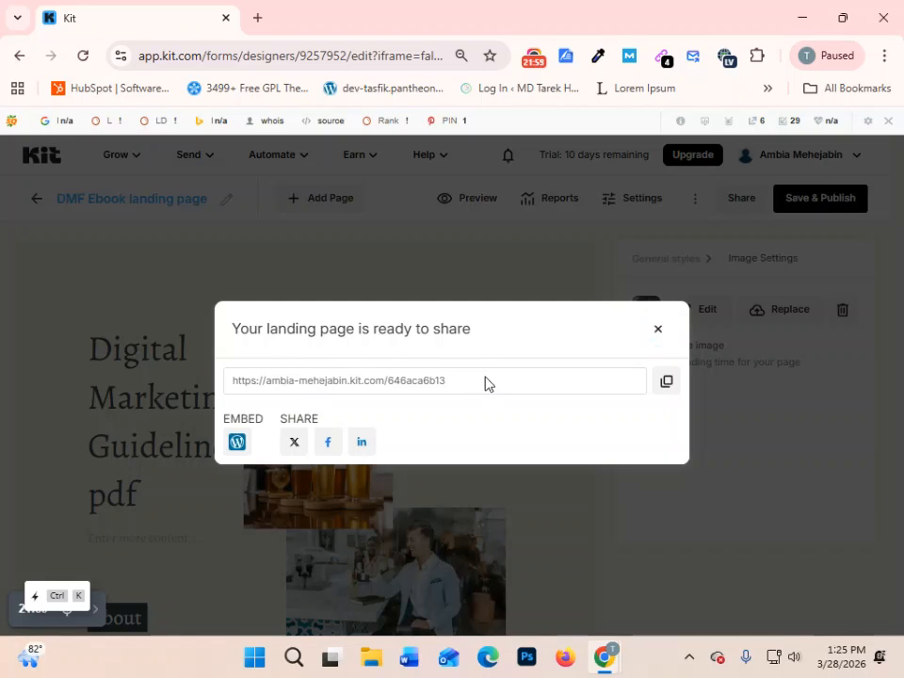
left_click_drag(474, 382, 228, 377)
key("ctrl+c")
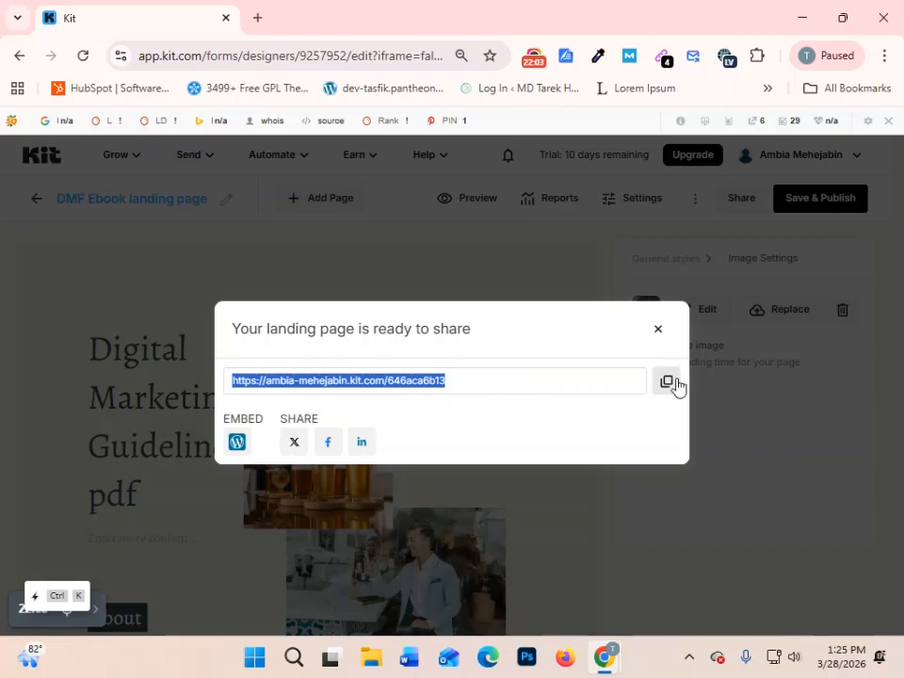
left_click(657, 329)
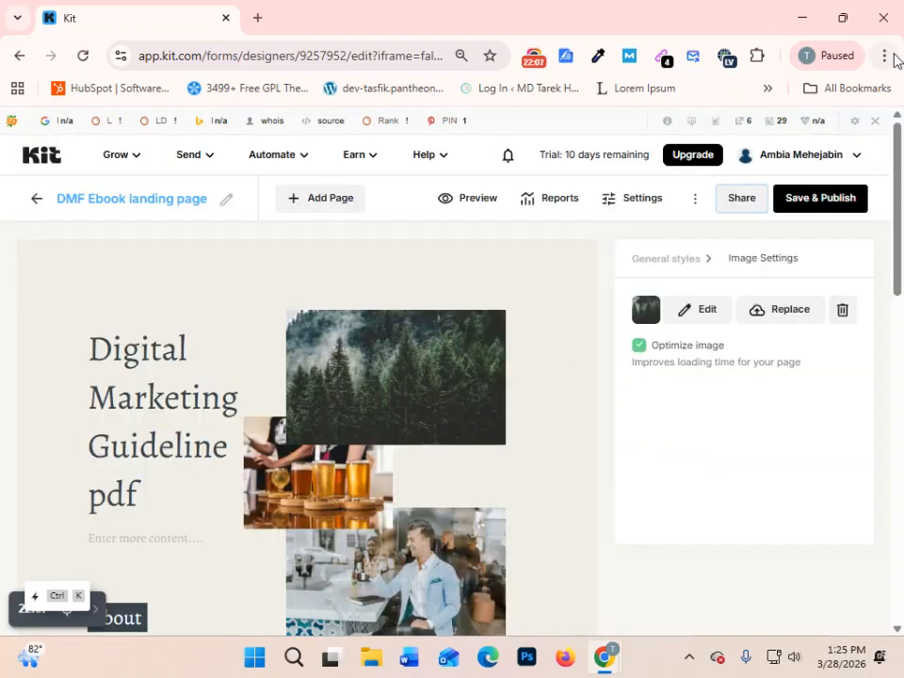
- Return to the forms and landing pages list and check the DMF Ebook landing page's subscriber count
left_click(885, 55)
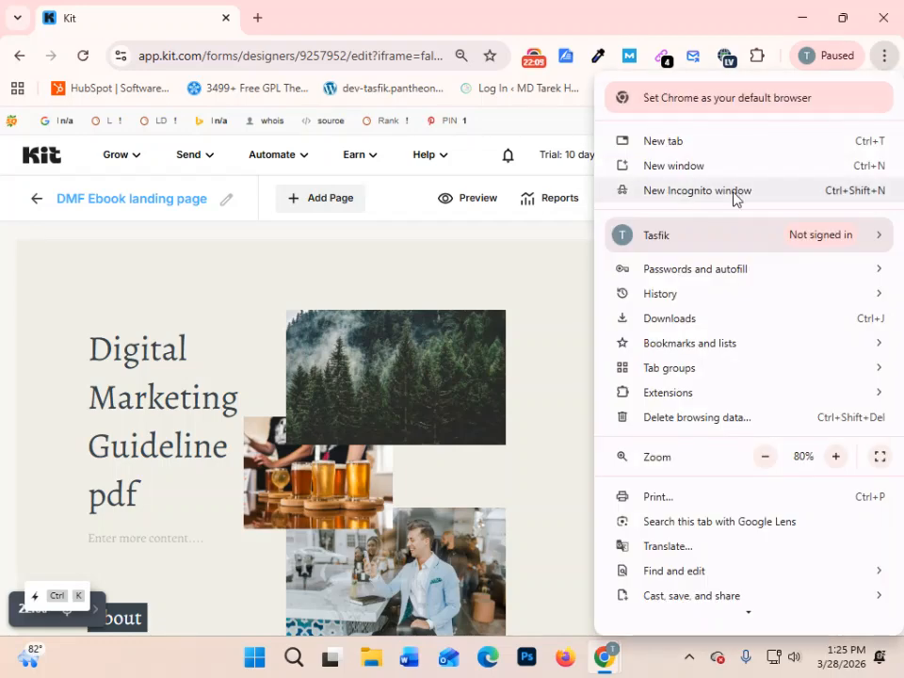
left_click(37, 205)
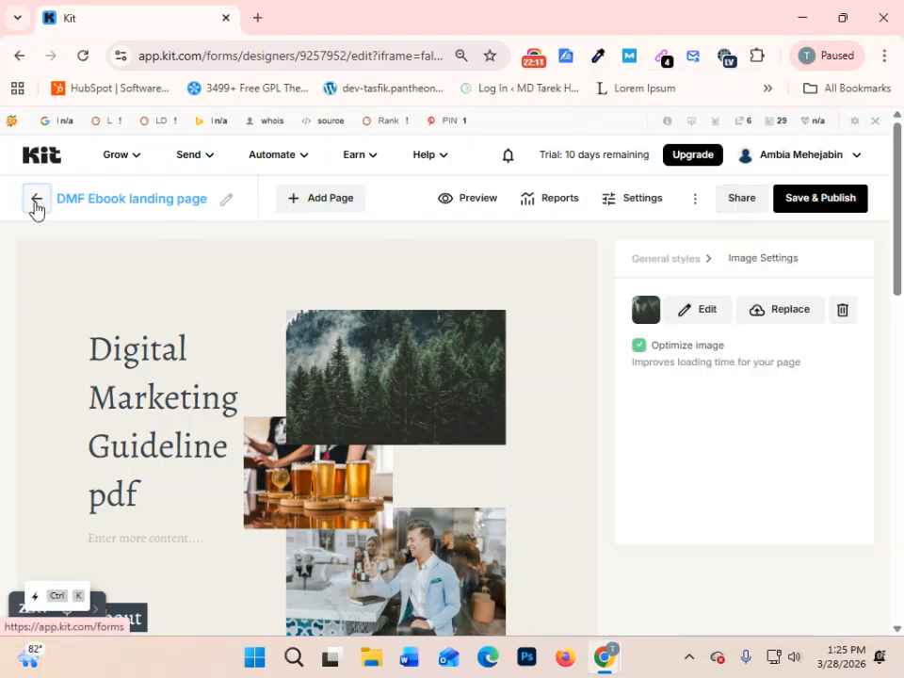
left_click(35, 206)
scroll(498, 452, "down", 3)
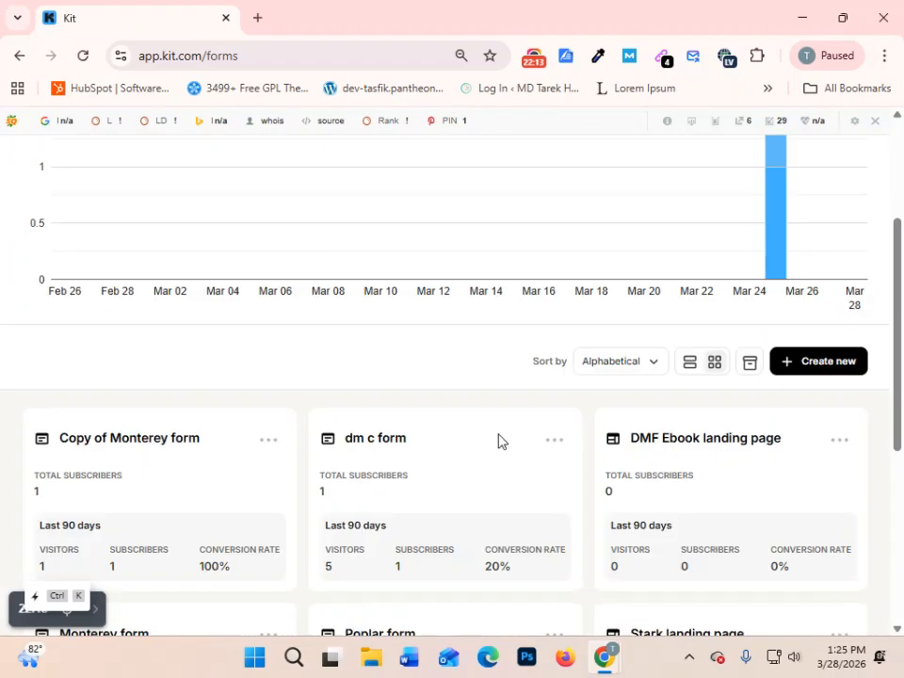
scroll(499, 440, "down", 5)
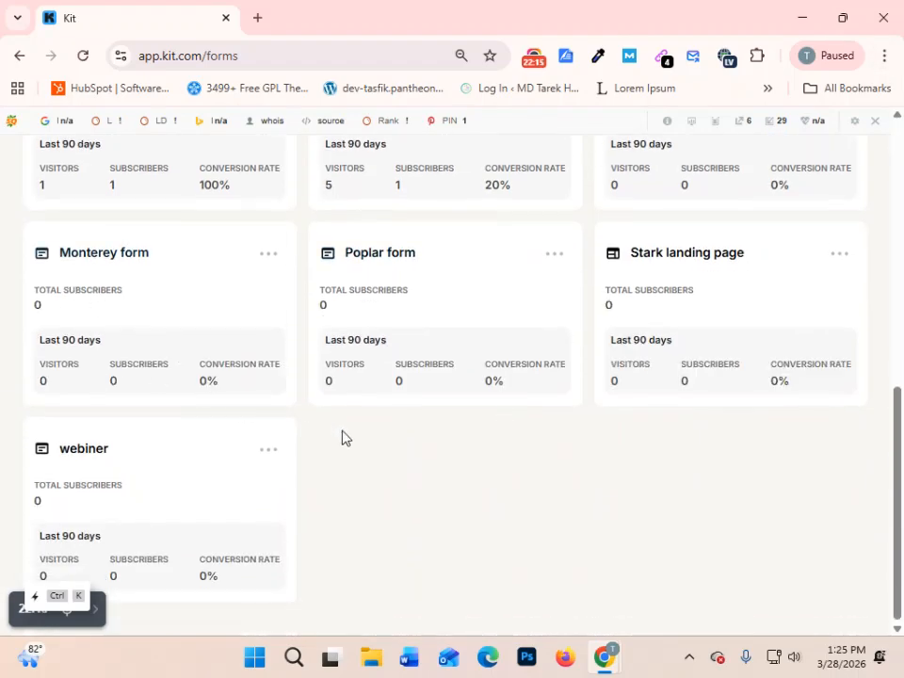
scroll(341, 436, "up", 3)
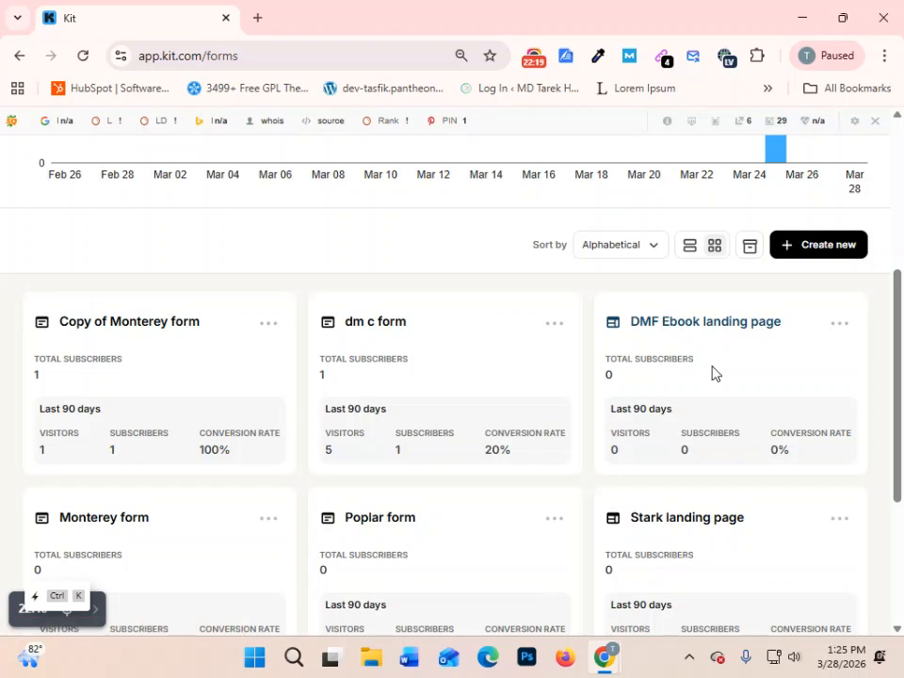
left_click_drag(605, 374, 630, 374)
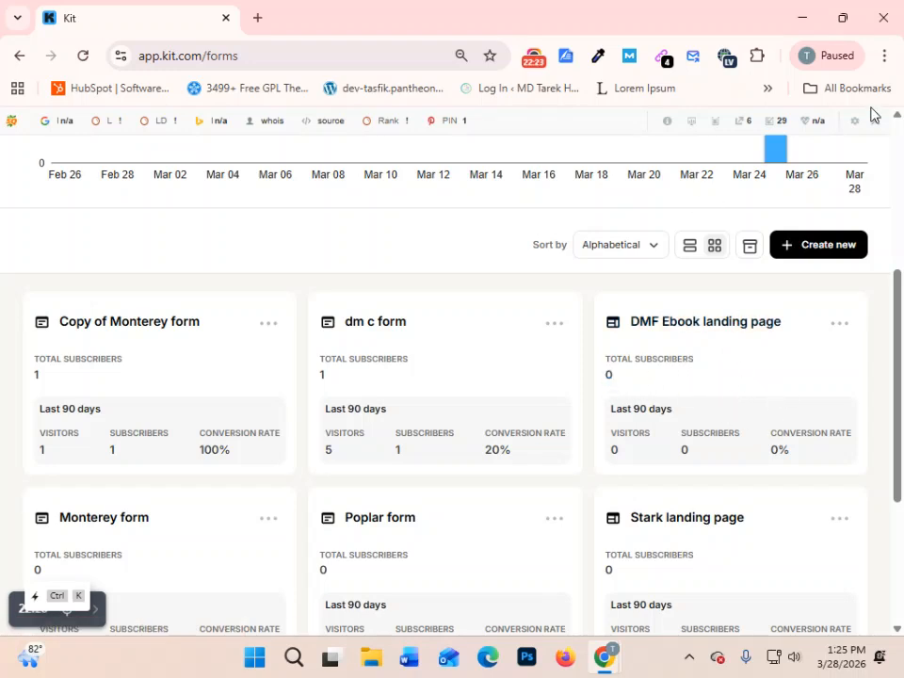
- Open the copied landing page link in a new Incognito window
left_click(881, 58)
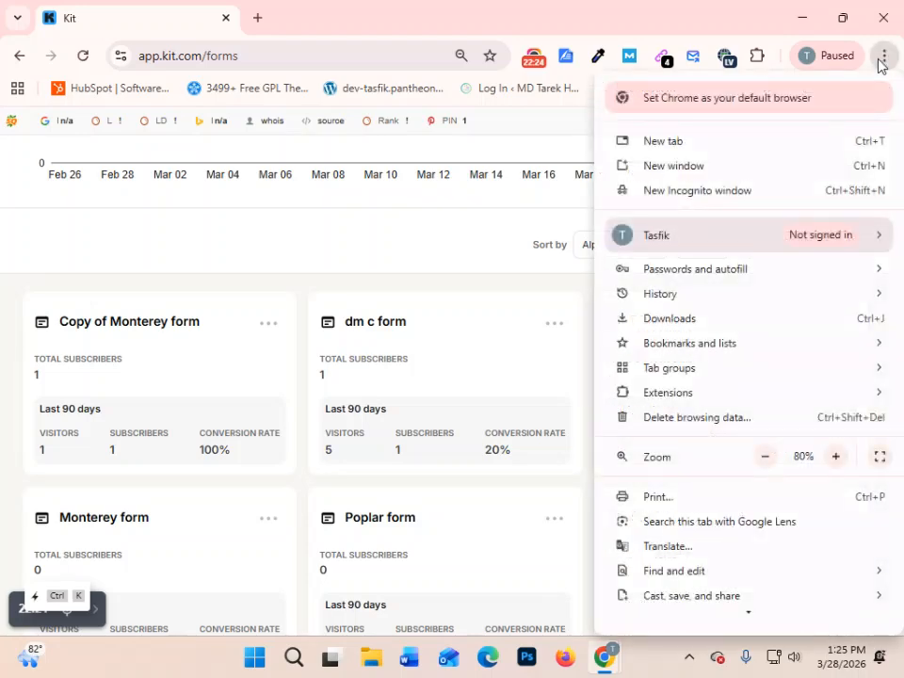
left_click(708, 192)
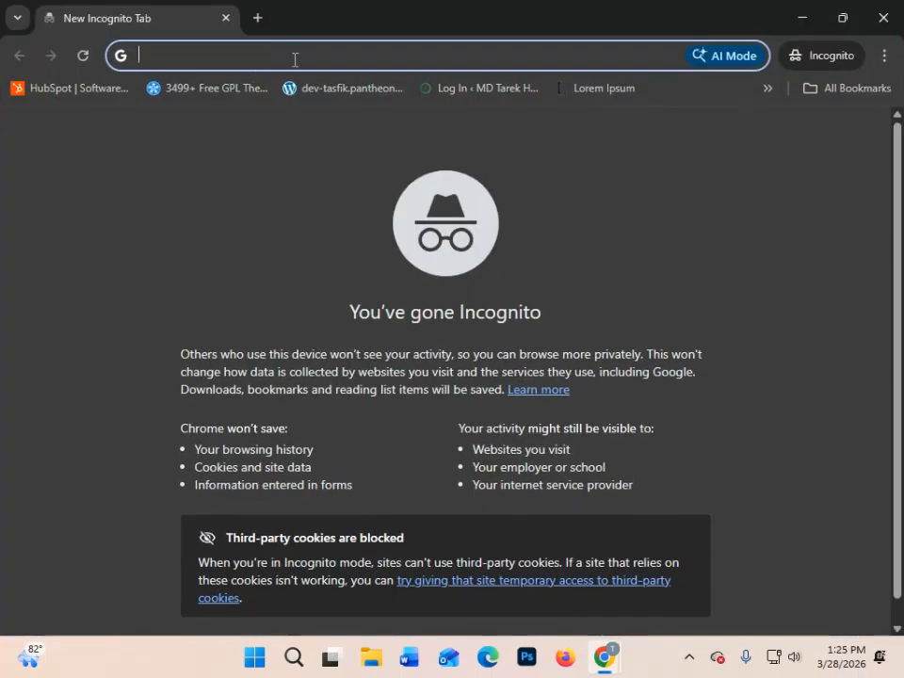
key("ctrl+v")
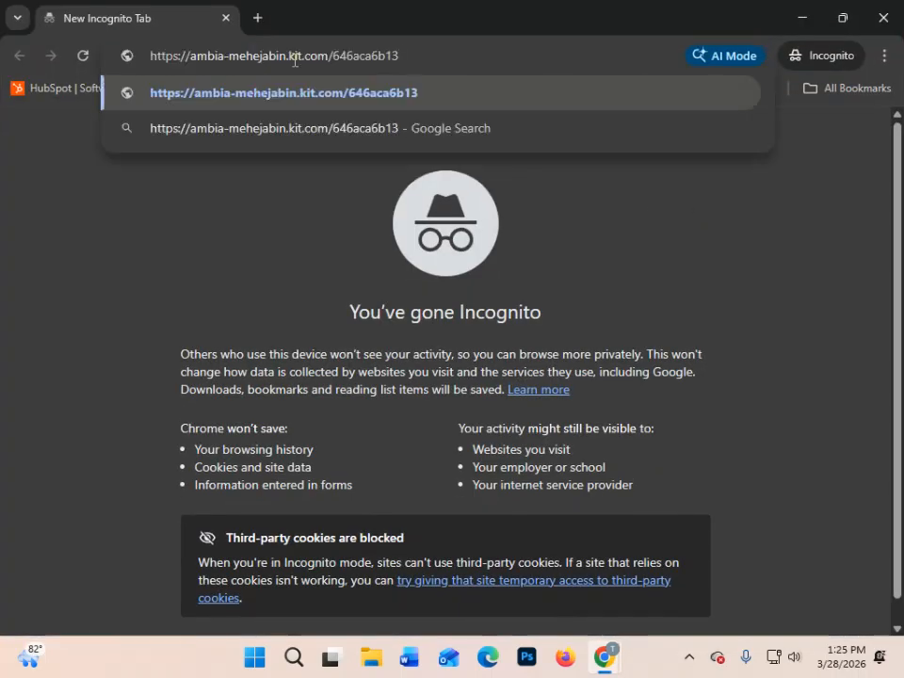
key("Return")
- Search for temp-mail in a new tab and open the temp-mail.org disposable email site
left_click(257, 18)
type("tempo")
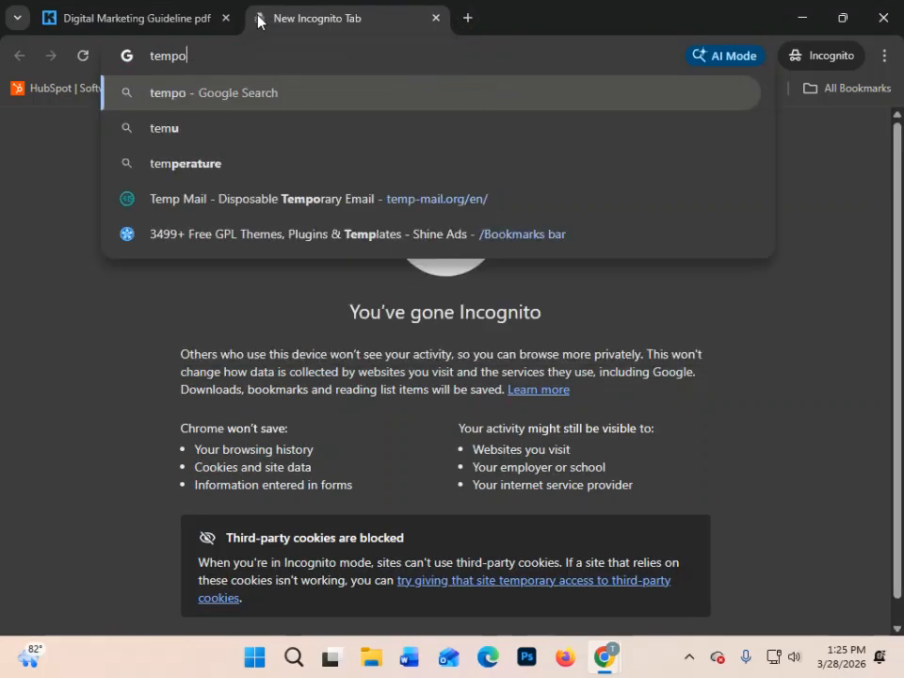
key("BackSpace")
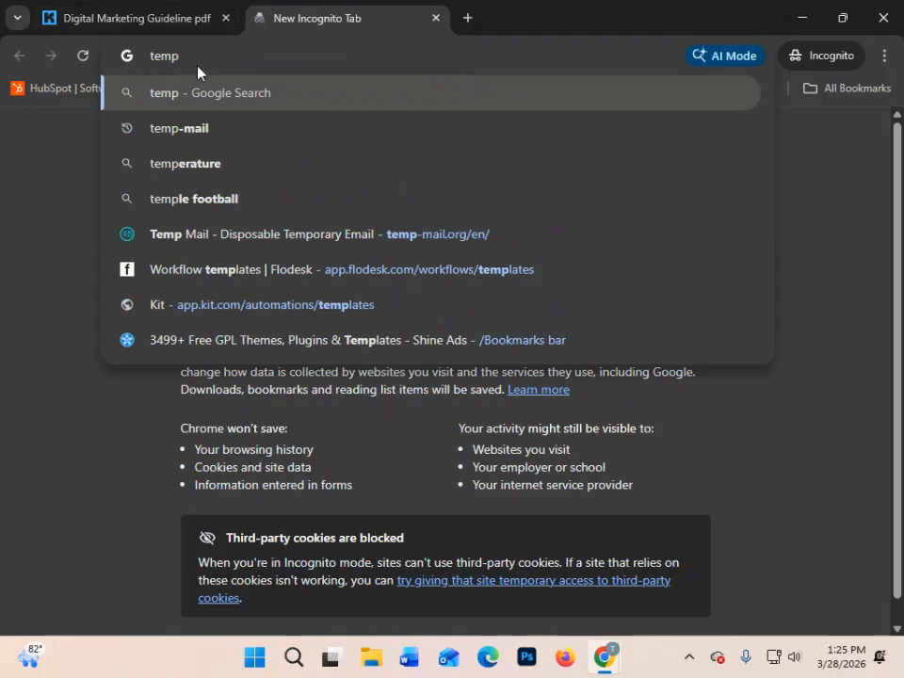
left_click(189, 128)
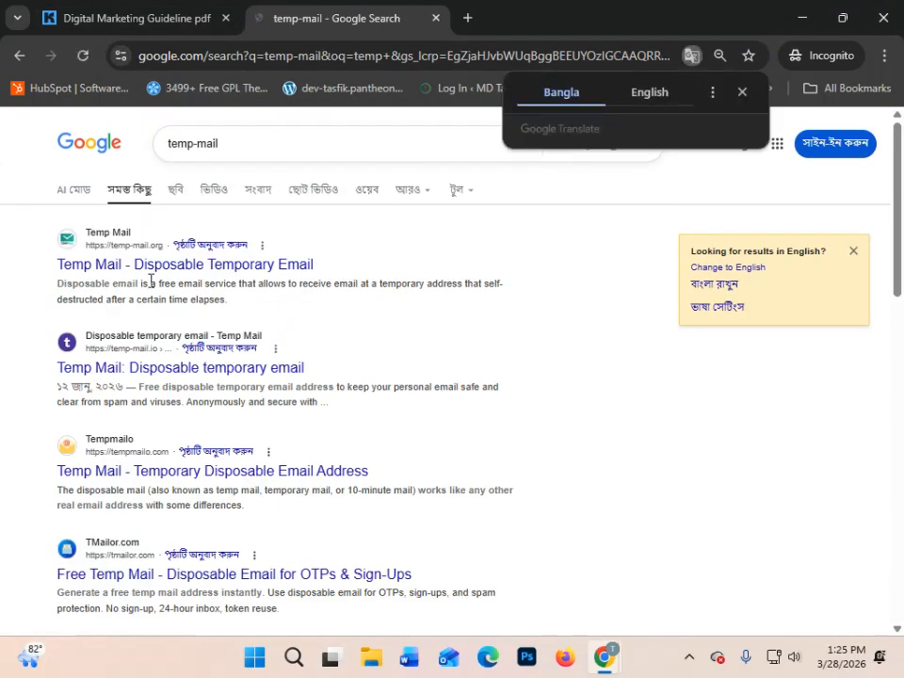
left_click(137, 264)
- Return to the live landing page and fill in the form's first name, last name and mobile number with test details
left_click(136, 19)
scroll(316, 415, "down", 3)
scroll(319, 425, "down", 6)
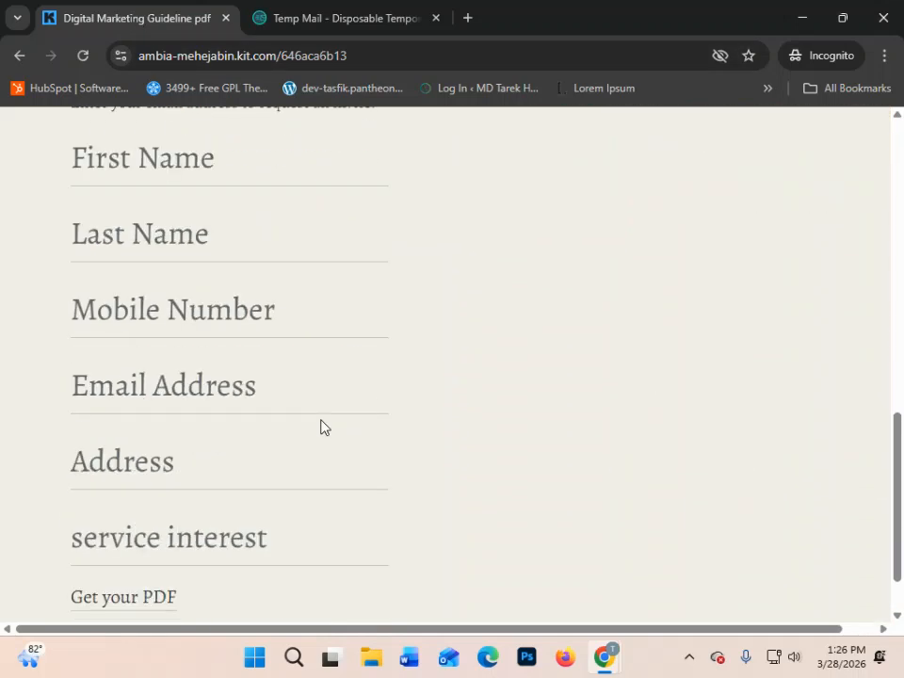
scroll(192, 446, "up", 3)
left_click(196, 449)
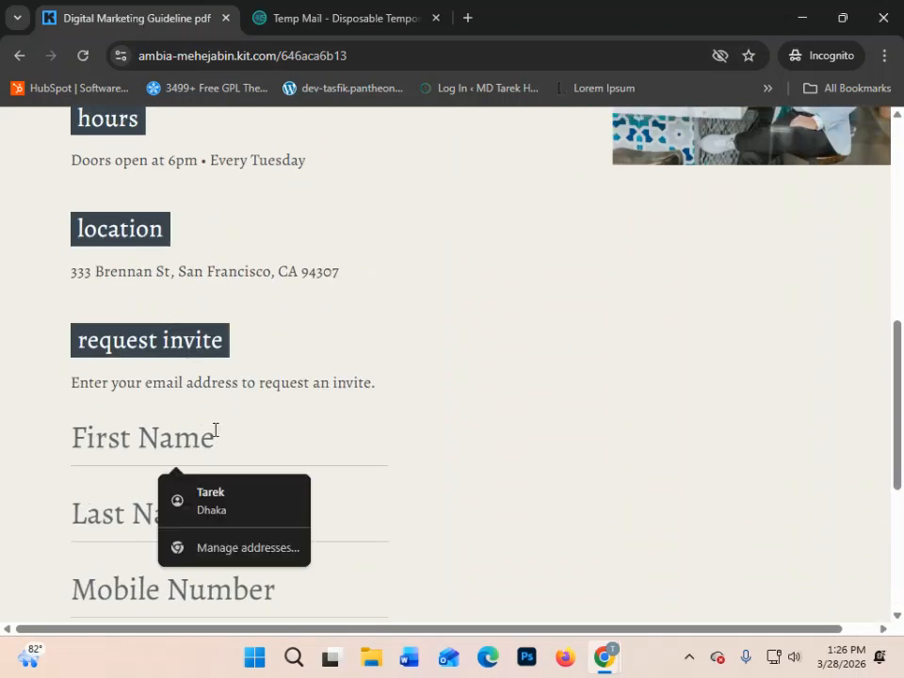
type("hab")
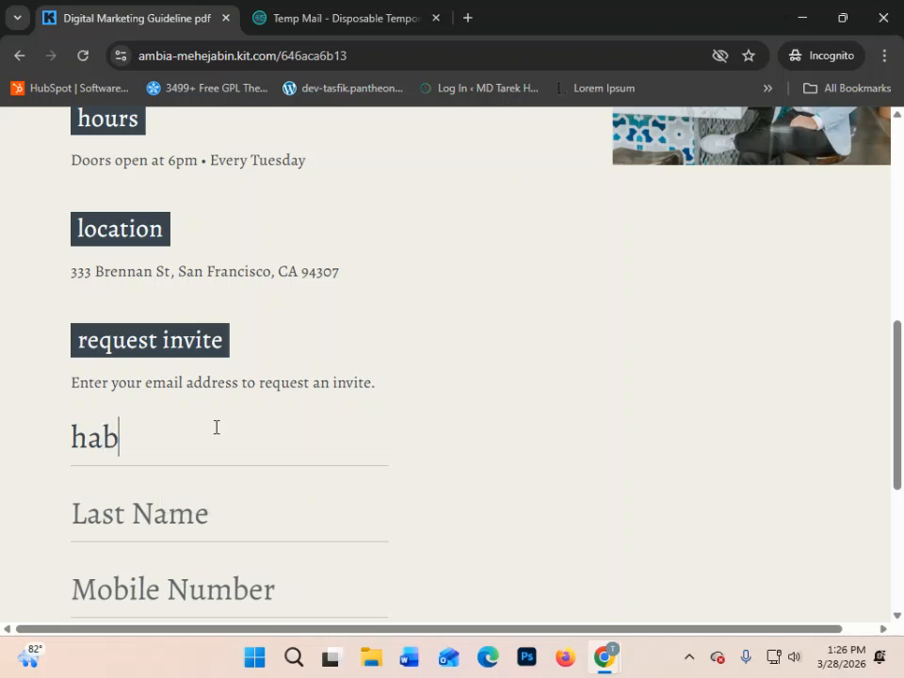
type("hashoafsodb")
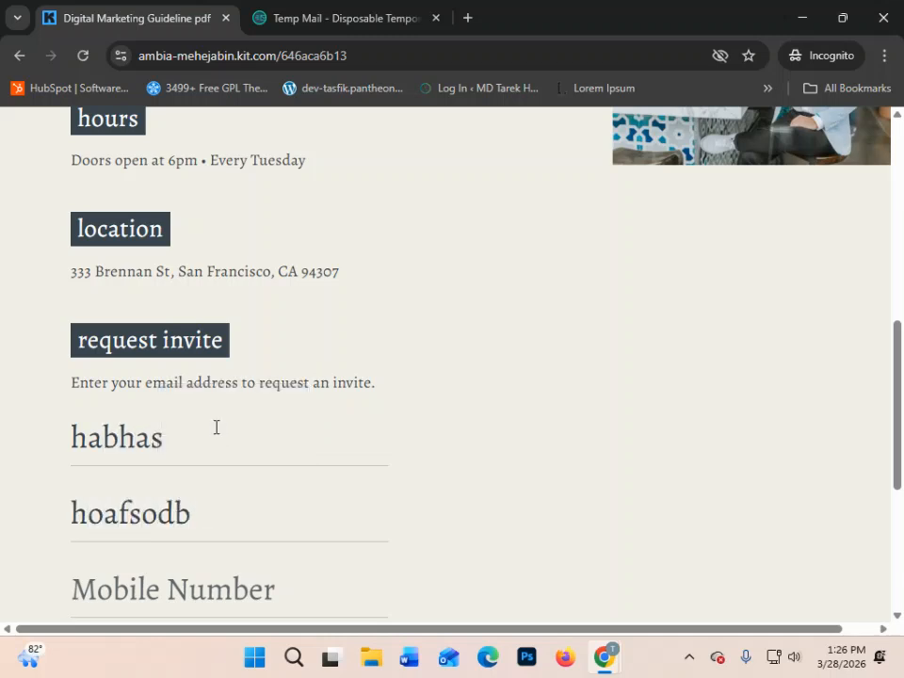
key("Tab")
key("Tab")
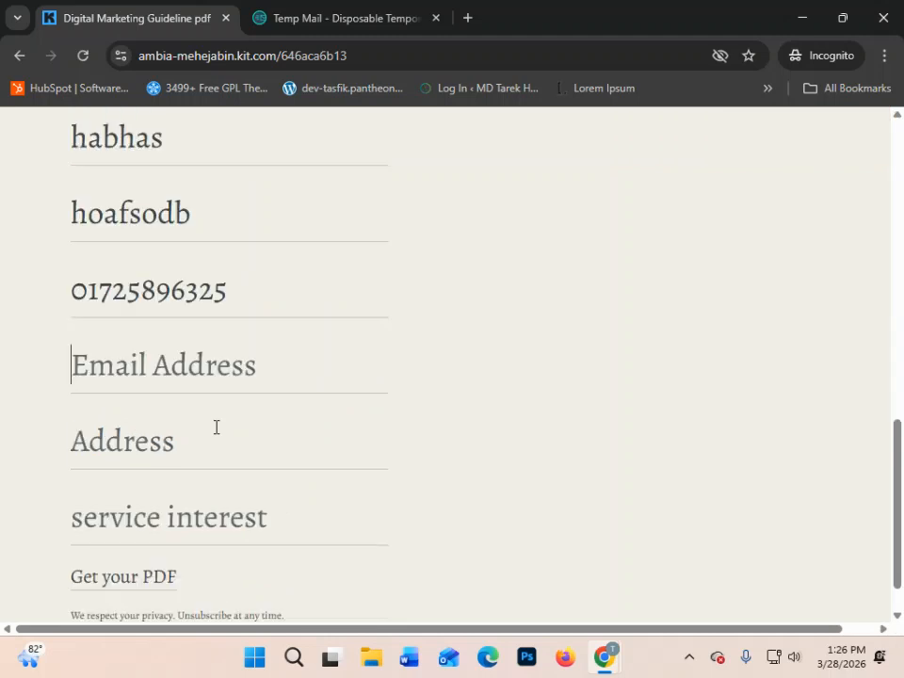
- Copy the disposable email address from Temp Mail and paste it into the landing page form's Email Address field
left_click(312, 8)
left_click(613, 323)
left_click(104, 21)
key("ctrl+v")
- Fill in the form's Address field with test text and submit the request for the PDF
left_click(144, 436)
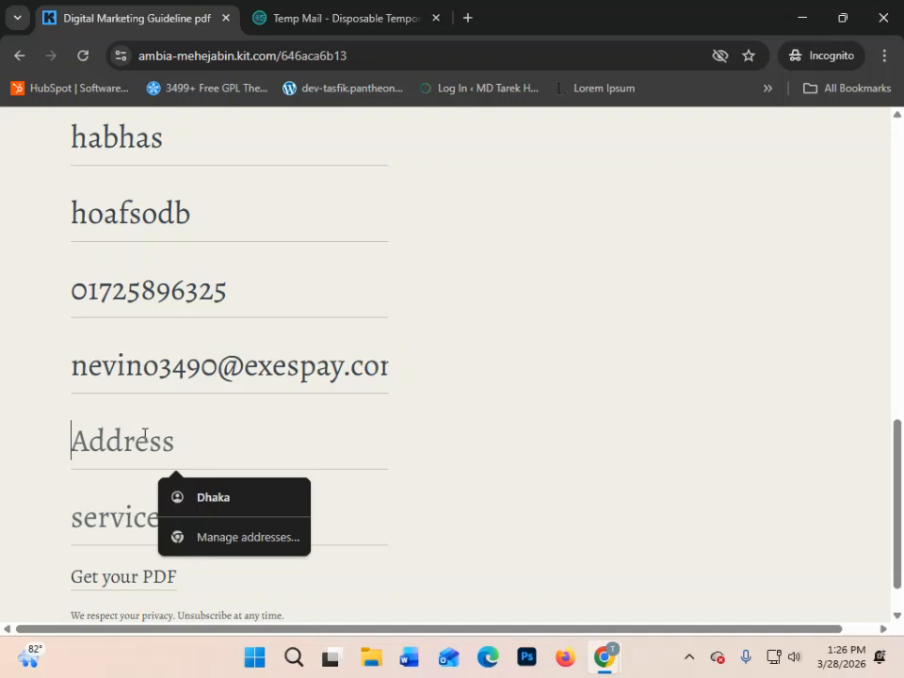
key("ctrl+v")
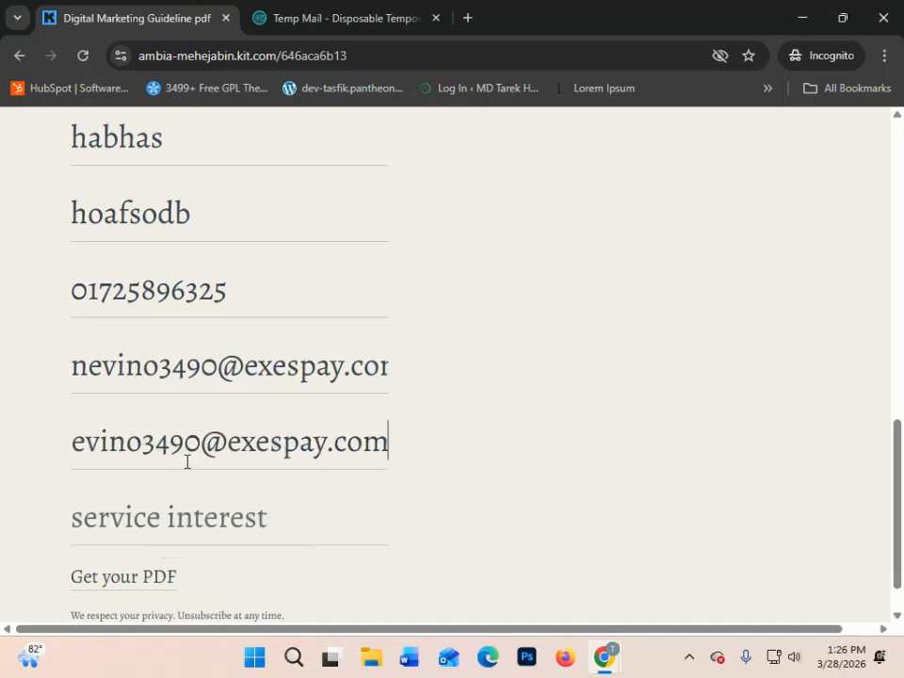
left_click_drag(199, 440, 415, 443)
key("BackSpace")
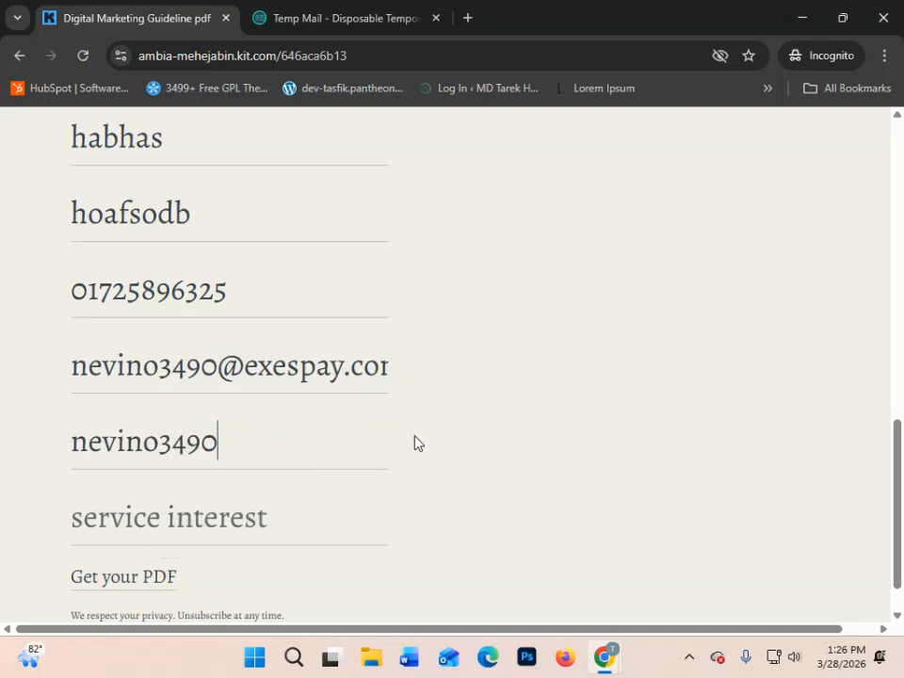
type("hdf hb")
left_click(147, 517)
scroll(237, 499, "down", 1)
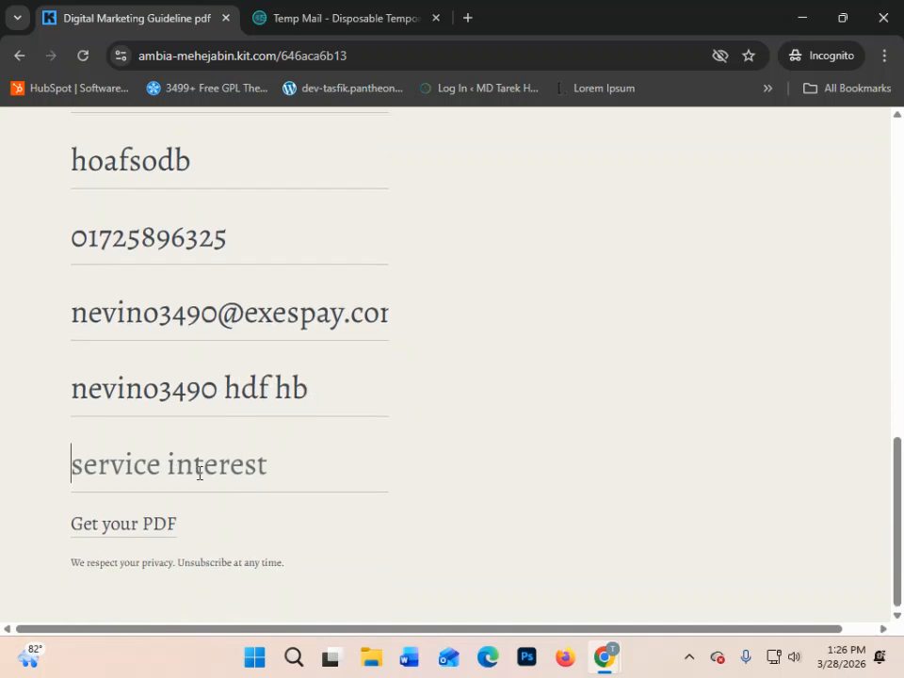
left_click(94, 534)
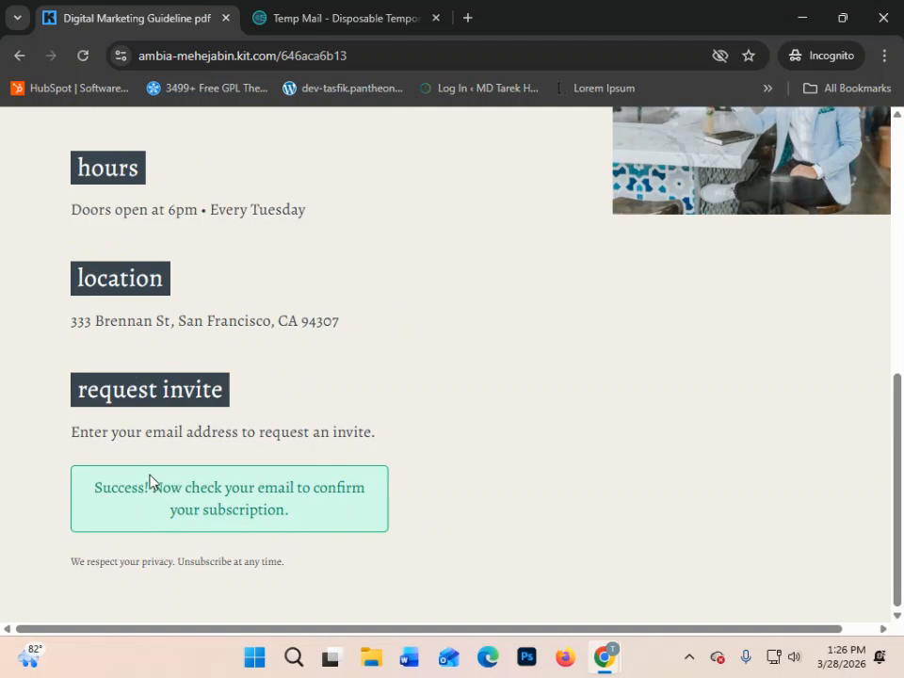
- Read the form's success message and check the Temp Mail inbox for the confirmation email
left_click_drag(85, 494, 334, 529)
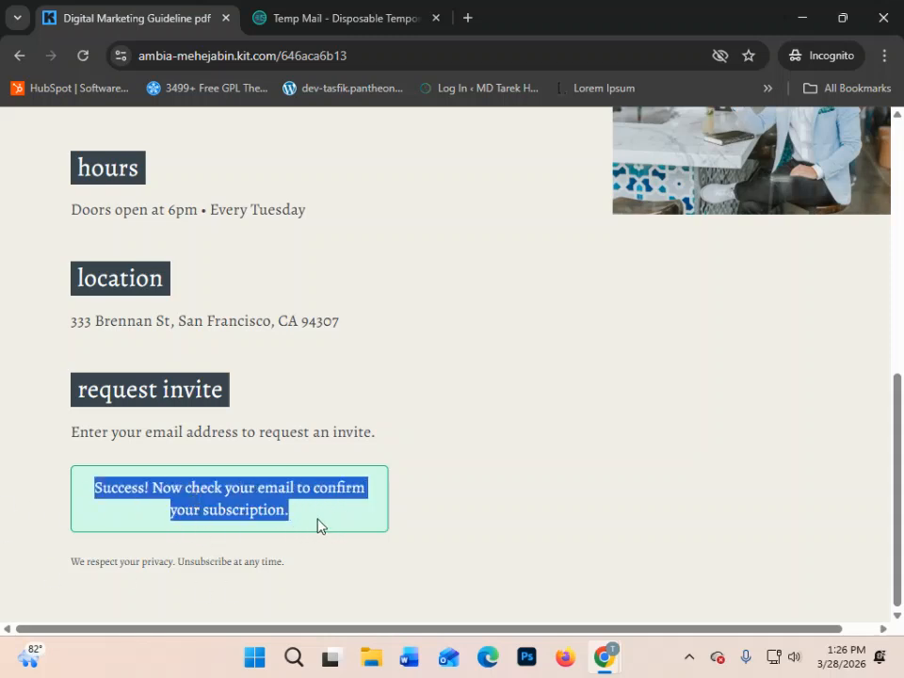
left_click(267, 505)
left_click(420, 13)
scroll(518, 396, "down", 4)
scroll(514, 391, "down", 1)
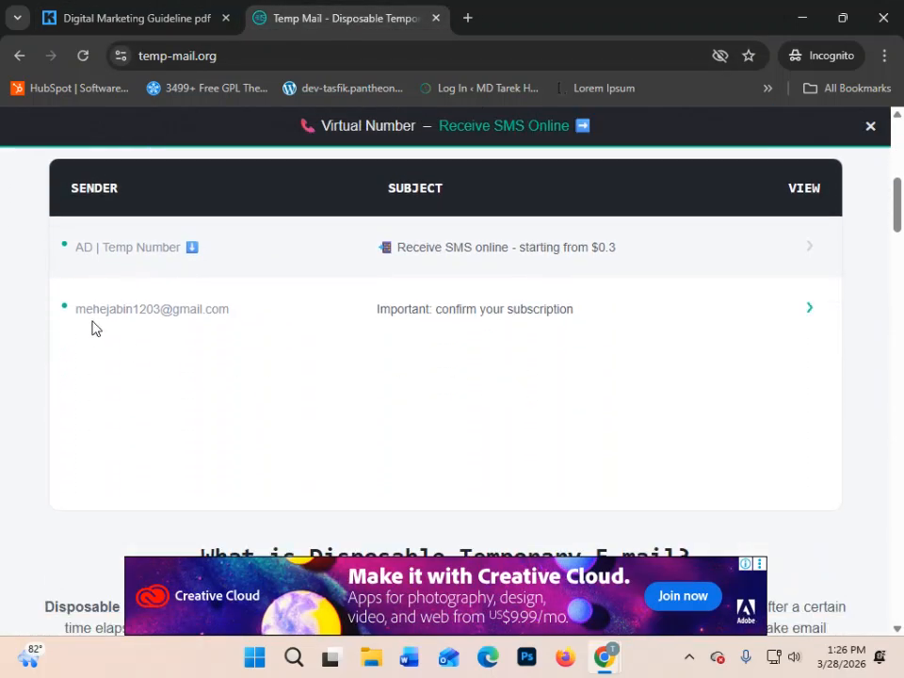
left_click(88, 24)
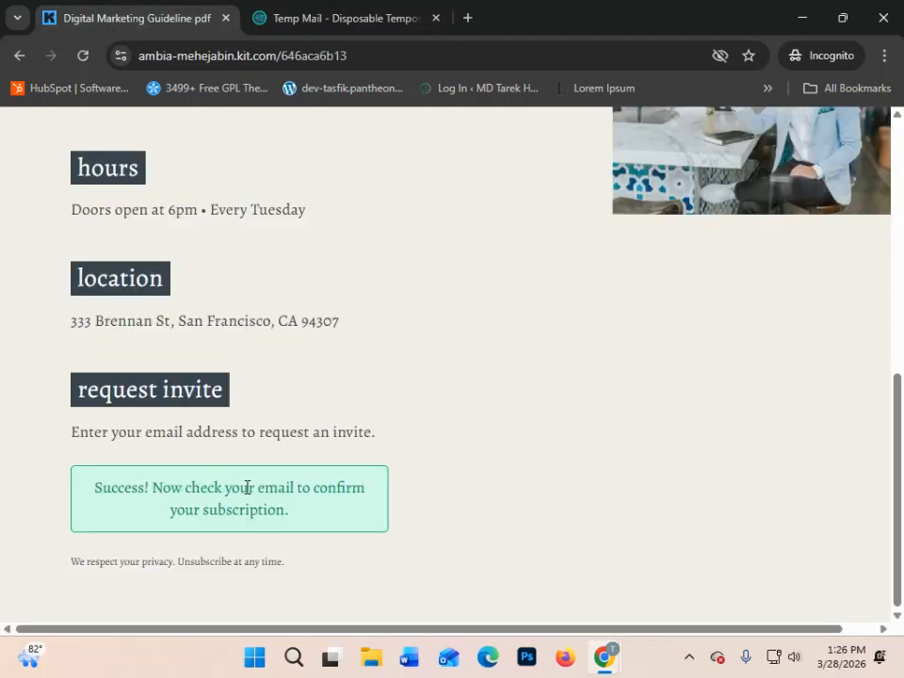
left_click_drag(299, 512, 23, 470)
left_click(393, 15)
scroll(426, 412, "down", 2)
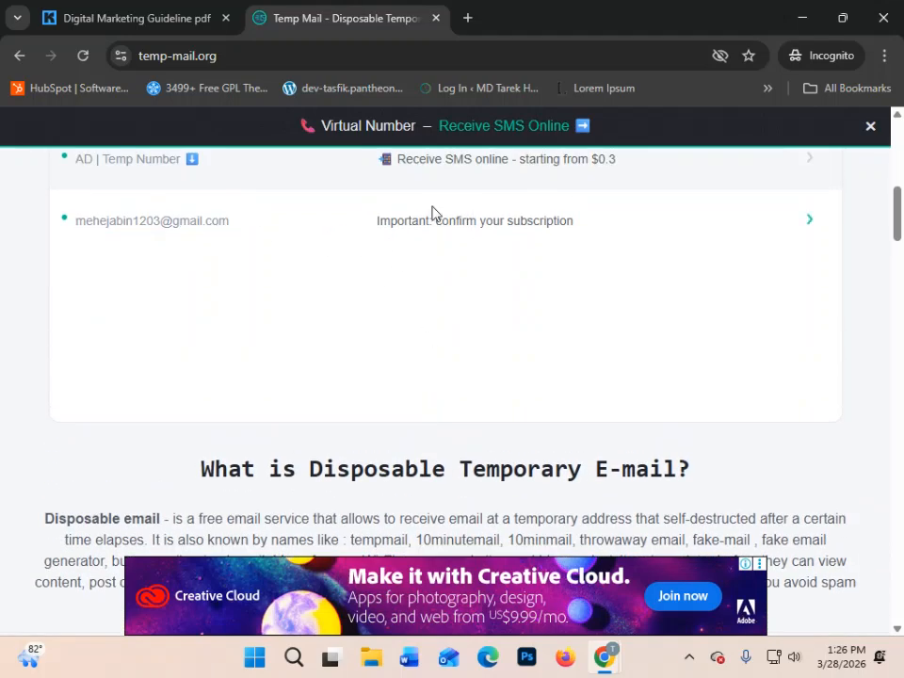
- Open the "Important: confirm your subscription" email in Temp Mail and read through its message and footer
left_click(449, 224)
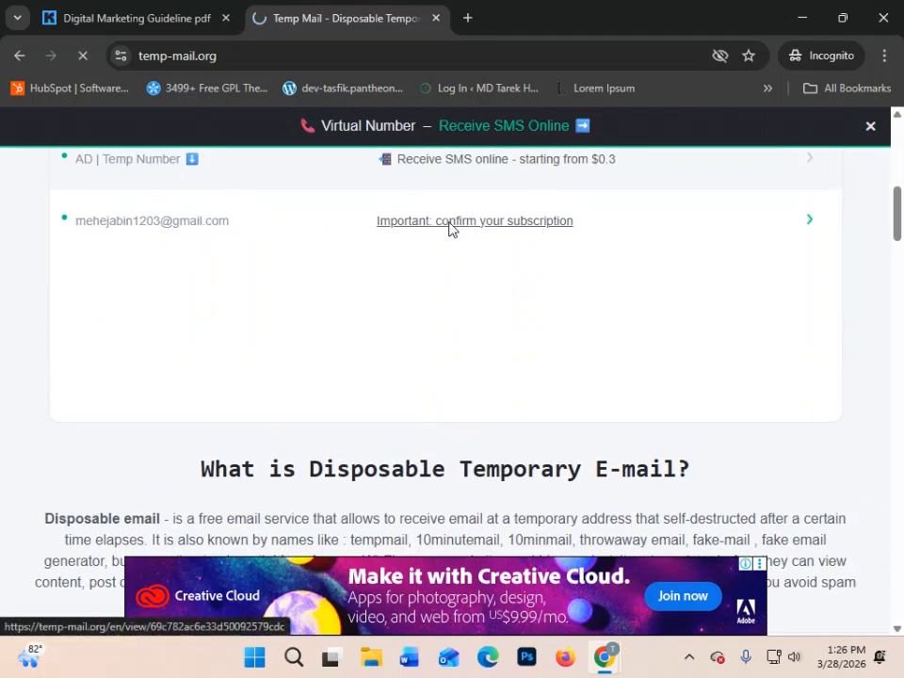
scroll(497, 316, "down", 6)
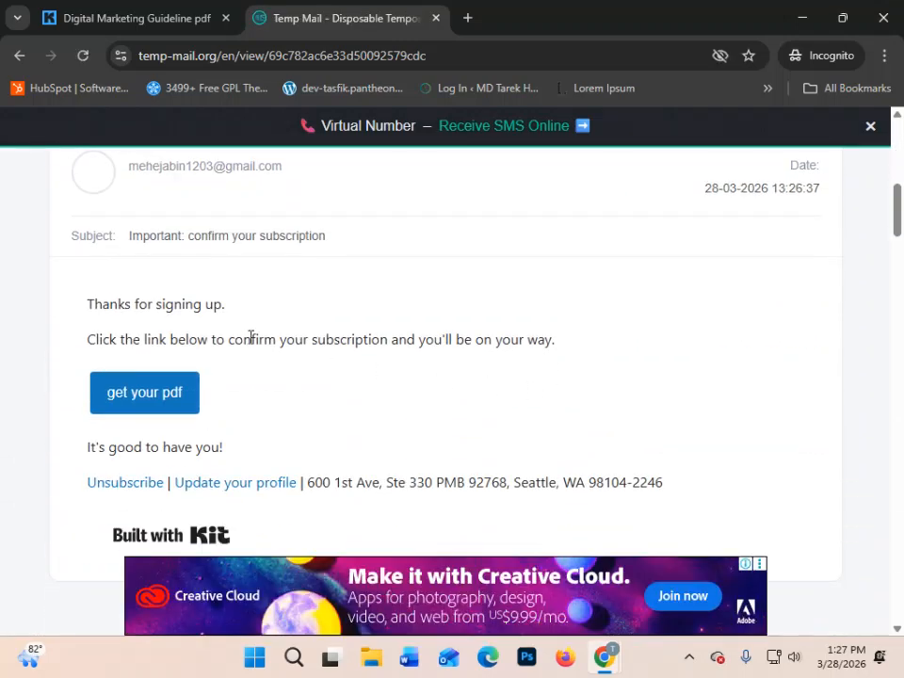
left_click_drag(66, 311, 616, 358)
left_click(616, 358)
scroll(168, 366, "down", 2)
scroll(237, 335, "up", 3)
scroll(199, 342, "down", 1)
scroll(196, 375, "down", 2)
- Confirm the subscription through the email's "get your pdf" link and go back to Kit's forms list window
scroll(281, 363, "up", 1)
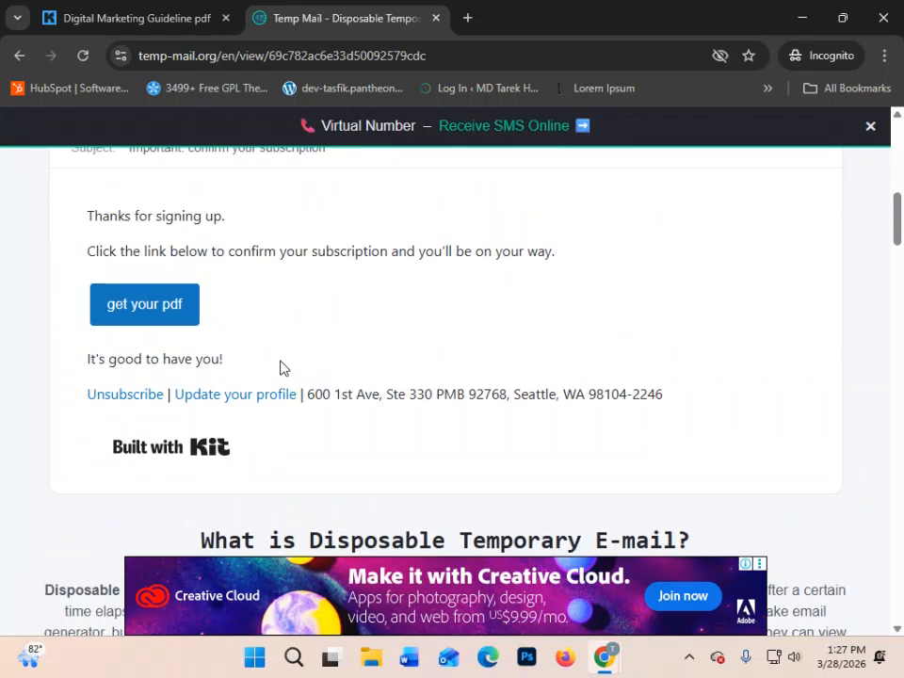
left_click(139, 322)
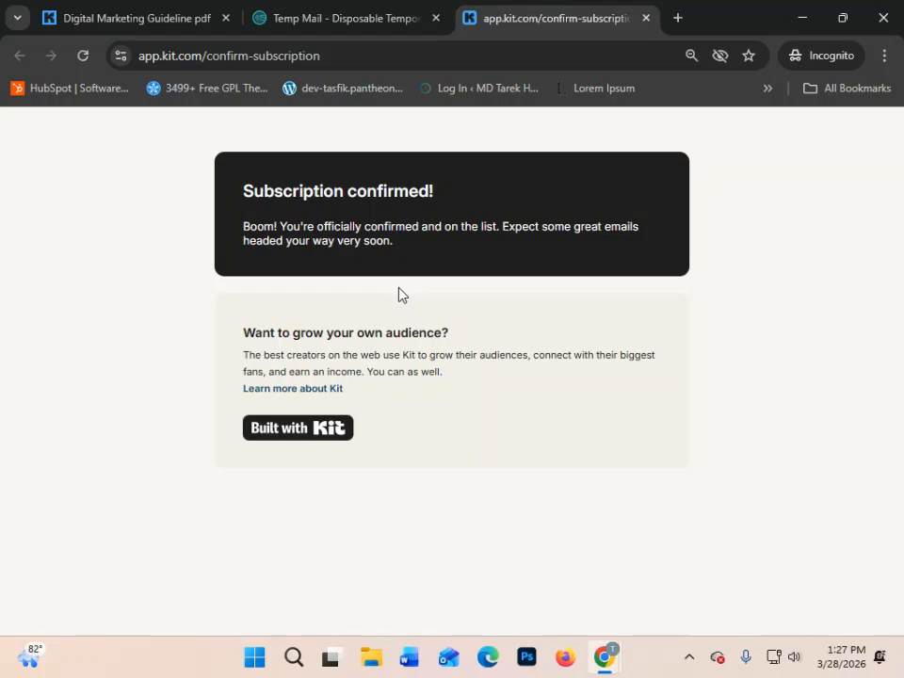
left_click(806, 18)
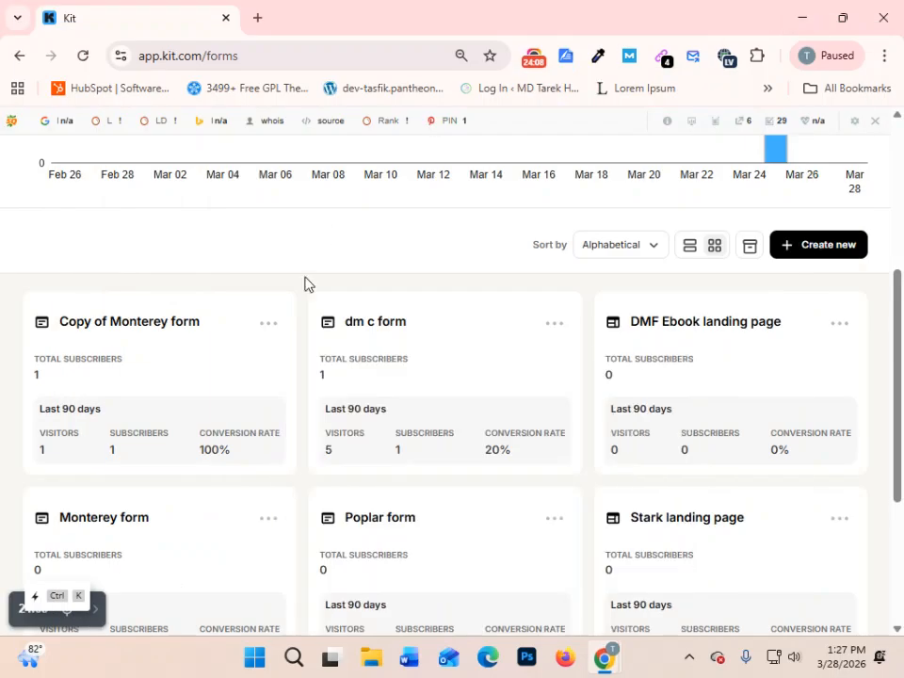
- Open the DMF Ebook landing page and set its incentive to redirect to the file download after confirming, saving the settings
left_click(671, 332)
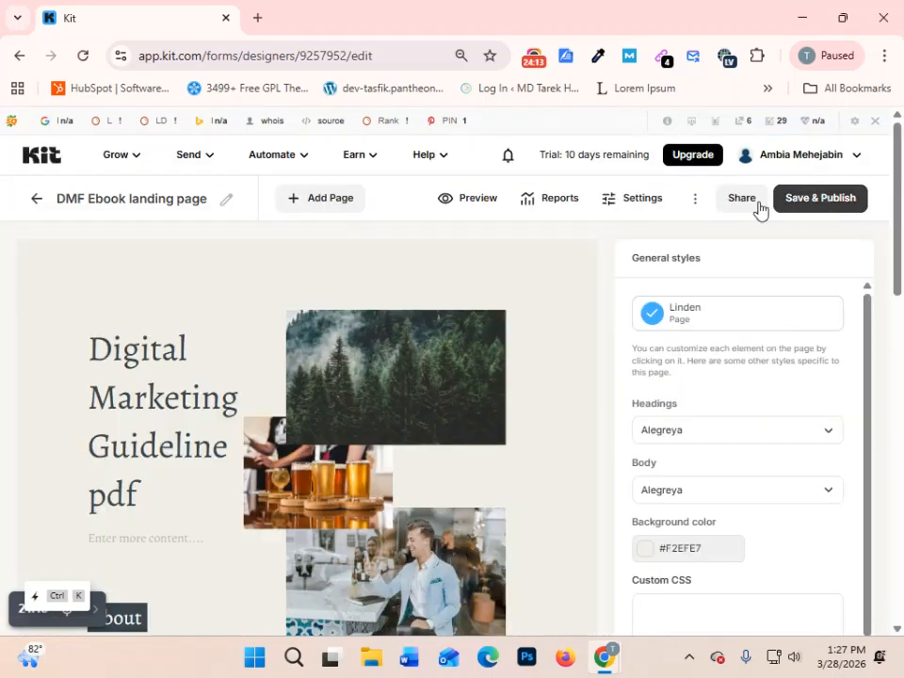
left_click(634, 208)
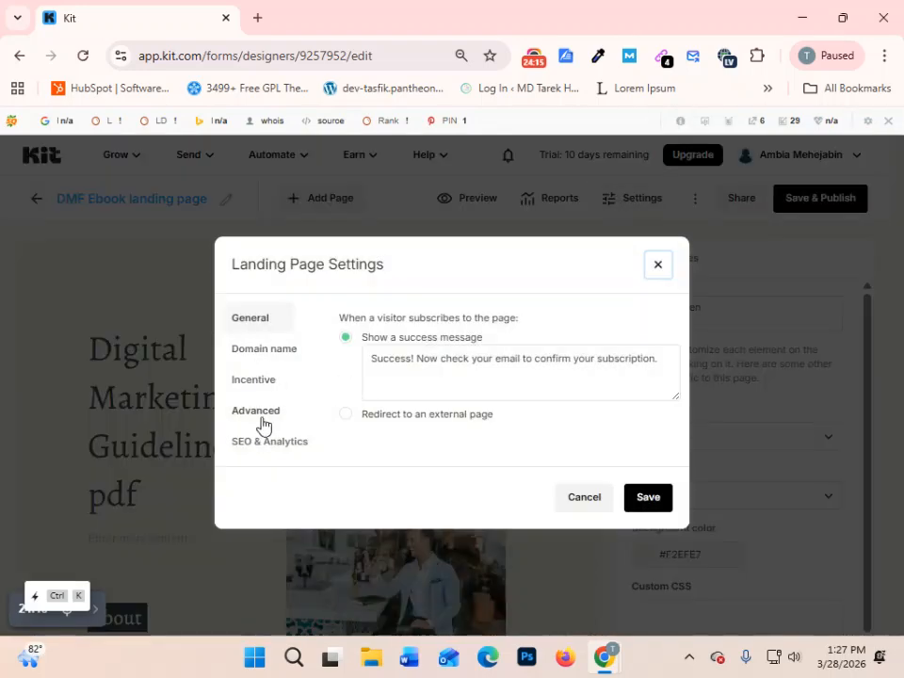
left_click(252, 379)
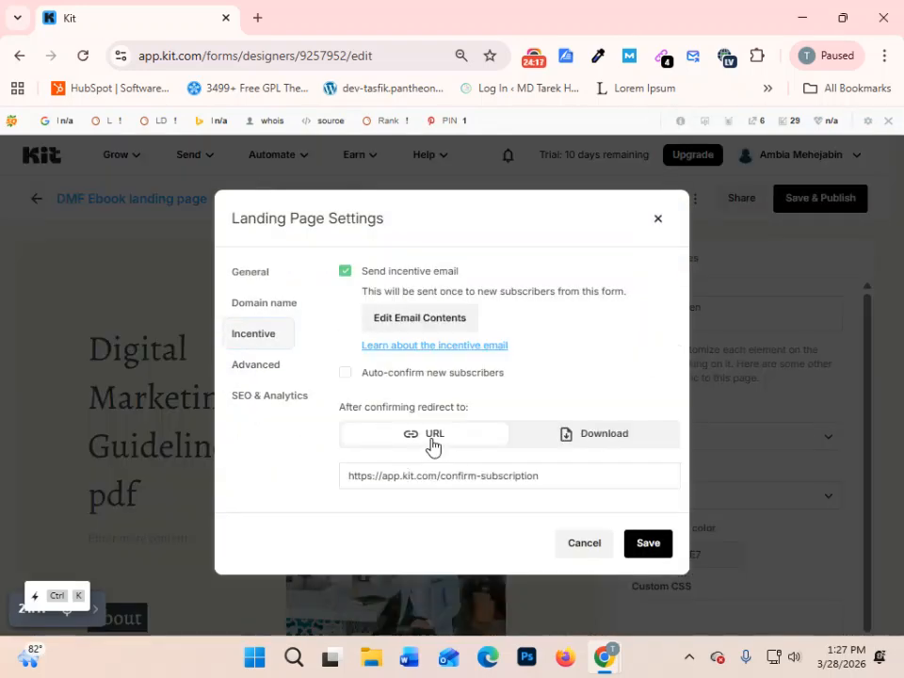
left_click(602, 435)
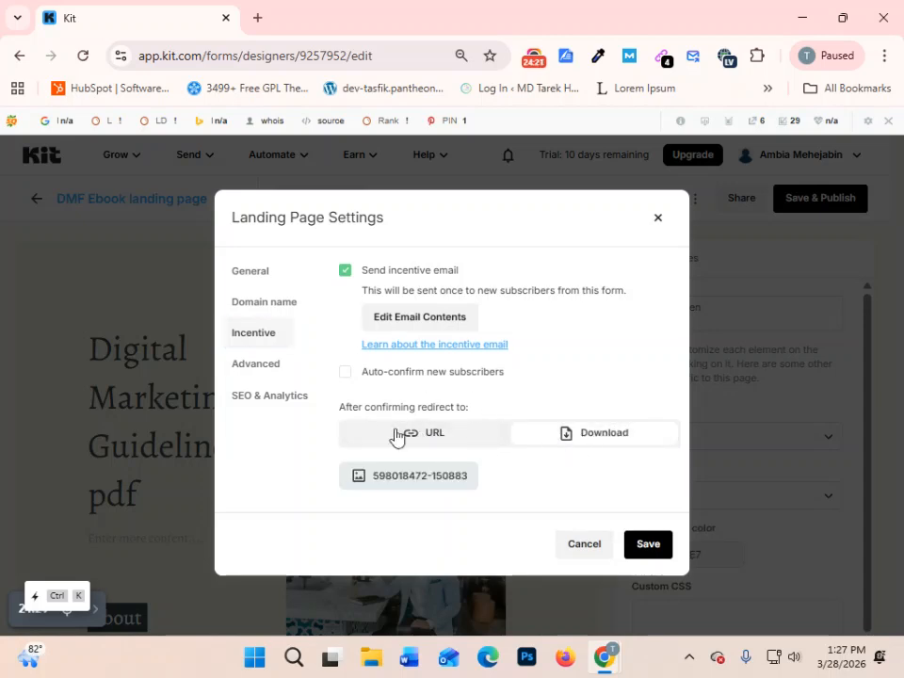
left_click(649, 547)
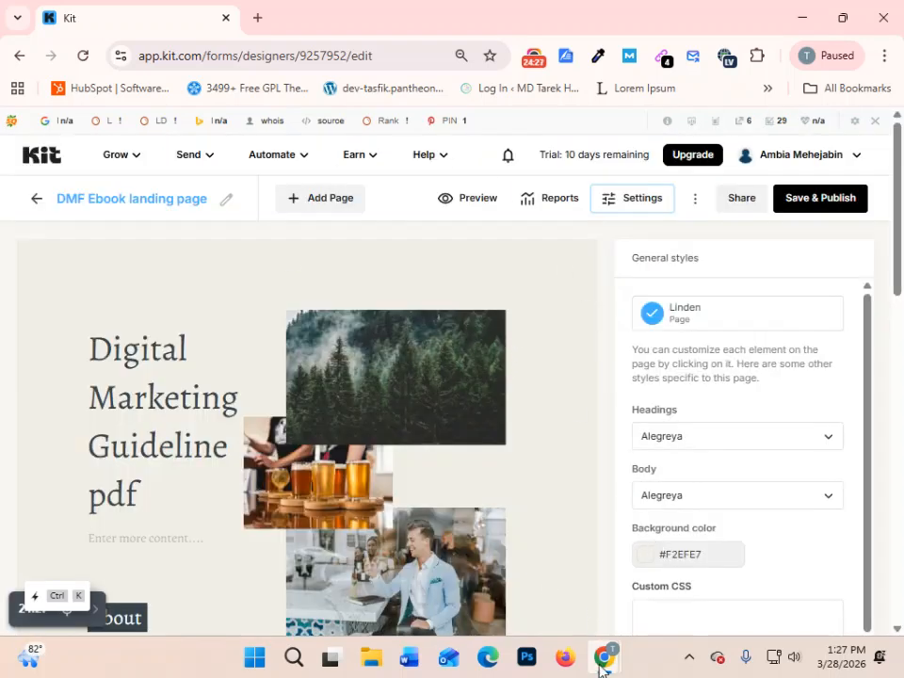
- Switch to the incognito window, close the subscription confirmation page and open the email's "get your pdf" link again to view the delivered file
mouse_move(603, 665)
mouse_move(770, 542)
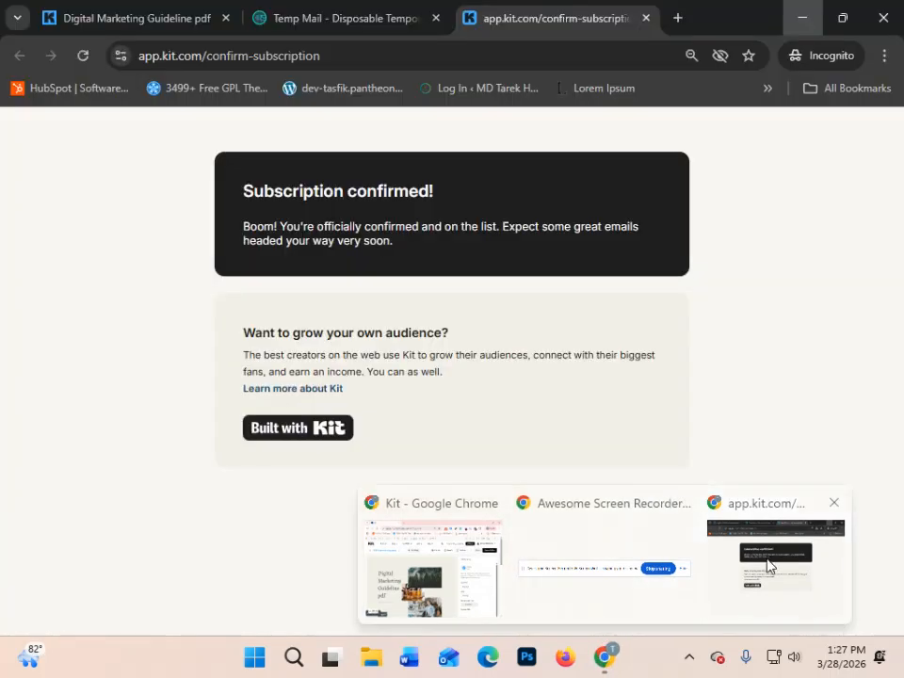
left_click(770, 565)
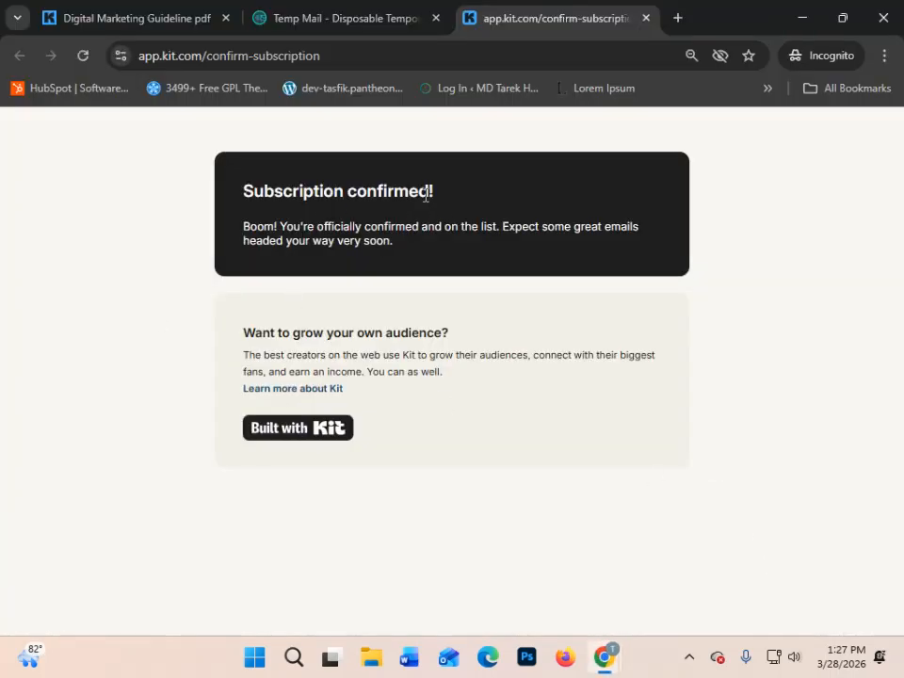
left_click(647, 18)
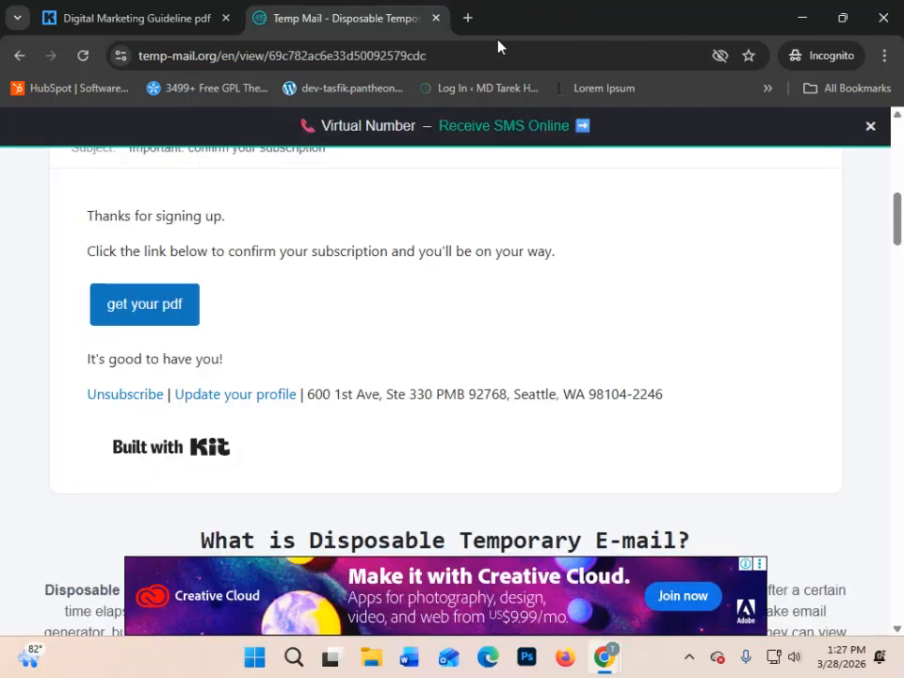
left_click(127, 306)
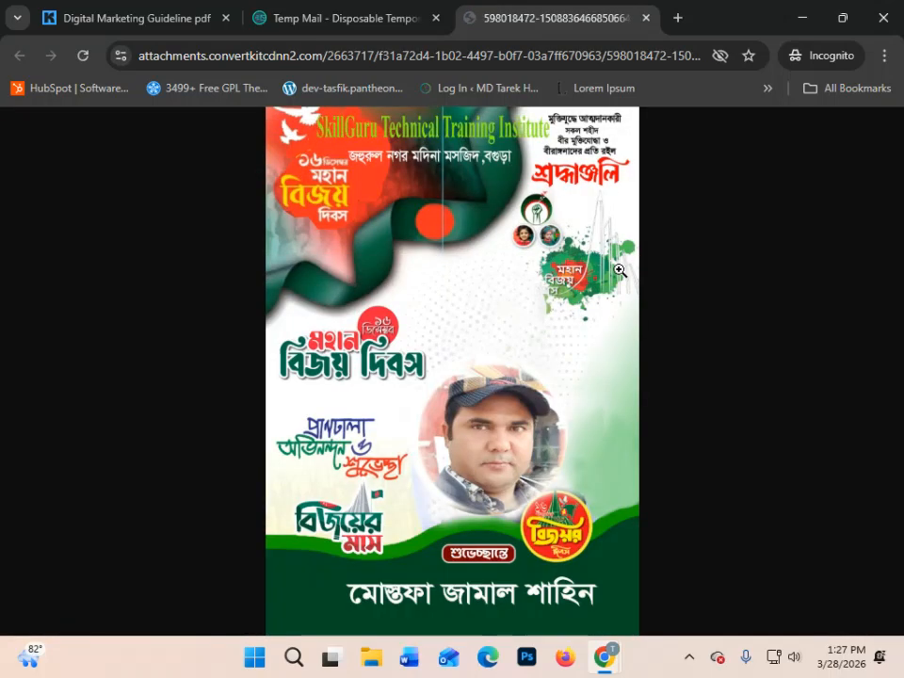
left_click(331, 273)
left_click(464, 350)
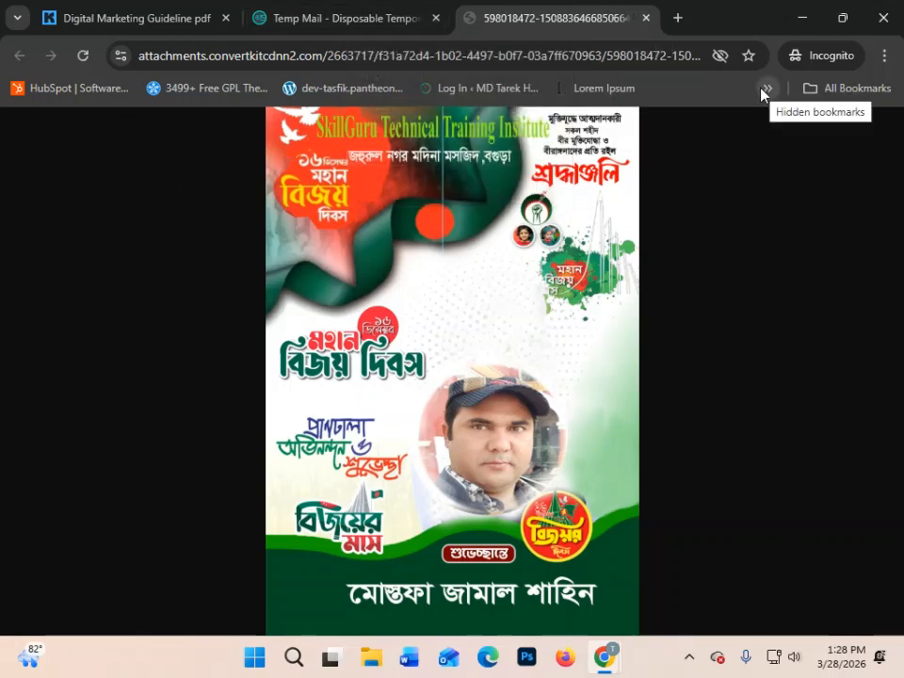
- Look over the confirmation email in Temp Mail once more and return to the inbox list
left_click(263, 14)
scroll(581, 428, "down", 1)
scroll(224, 305, "up", 2)
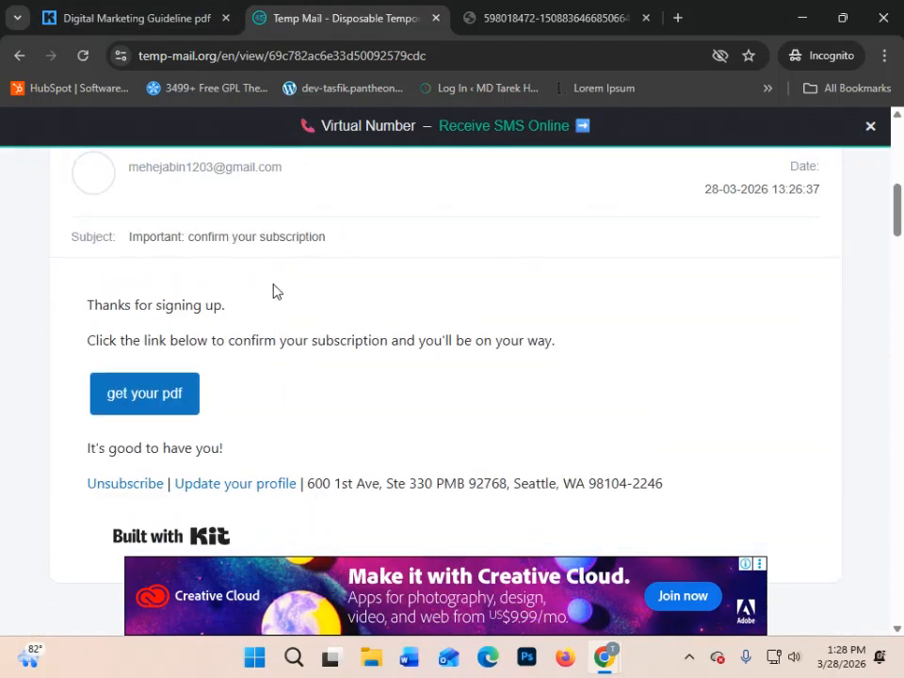
scroll(274, 294, "up", 5)
scroll(245, 330, "down", 4)
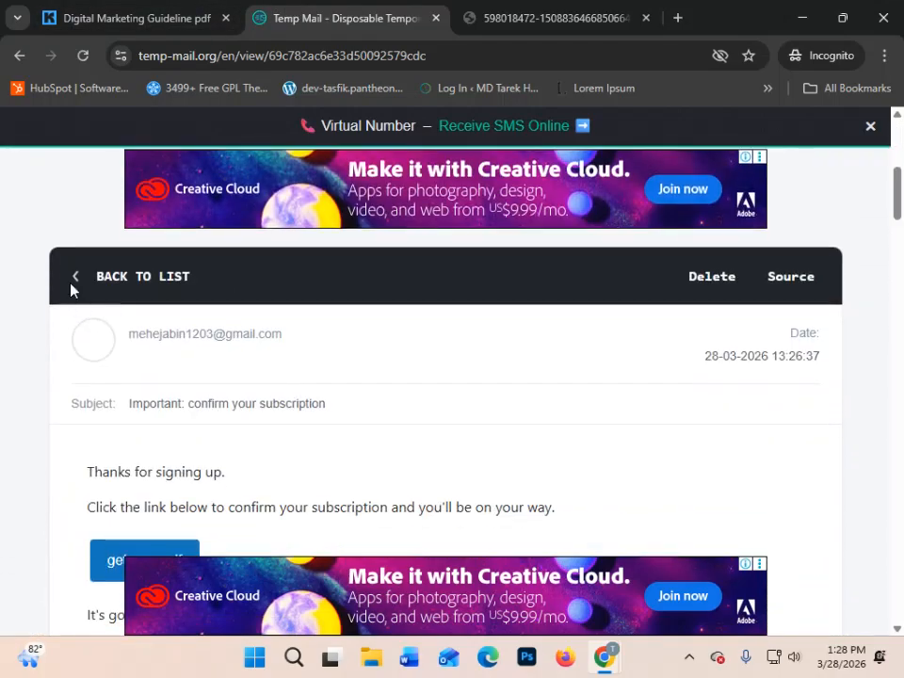
left_click(77, 276)
scroll(555, 387, "down", 4)
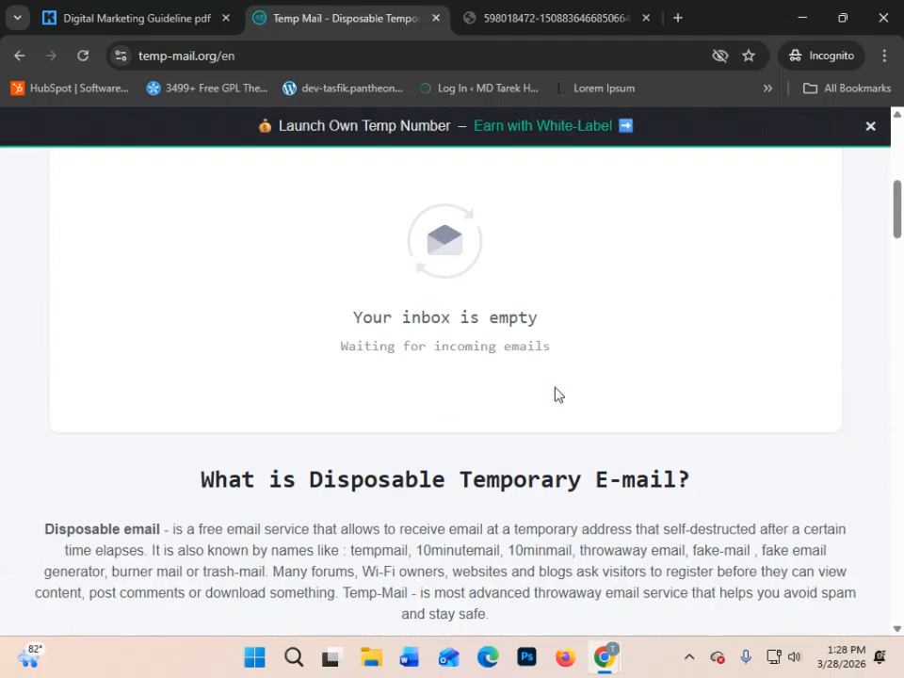
scroll(554, 395, "up", 3)
scroll(554, 395, "down", 1)
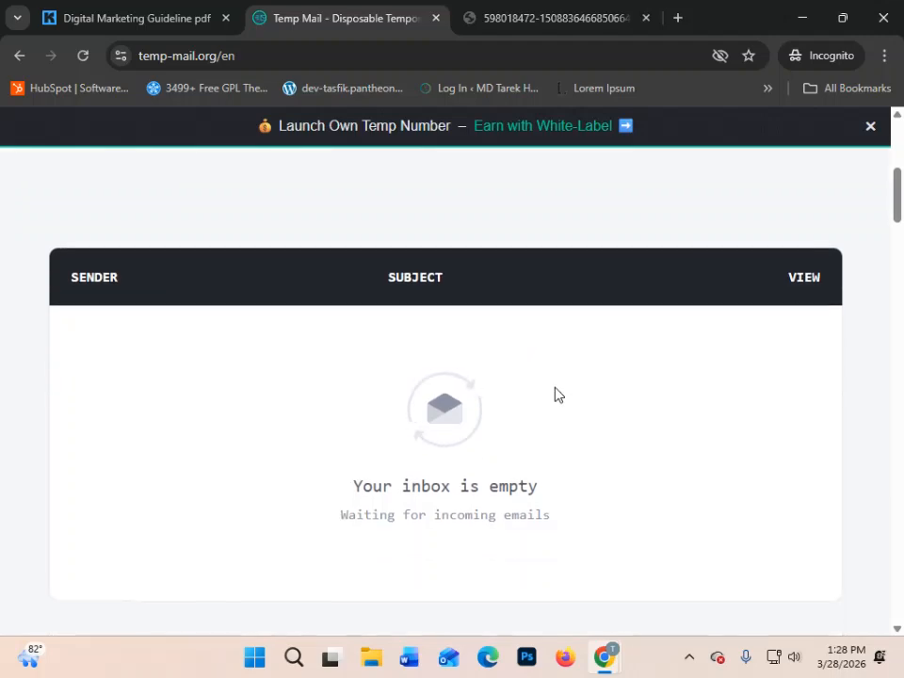
- Close the delivered file's page and check the messages in the Temp Mail inbox
left_click(561, 14)
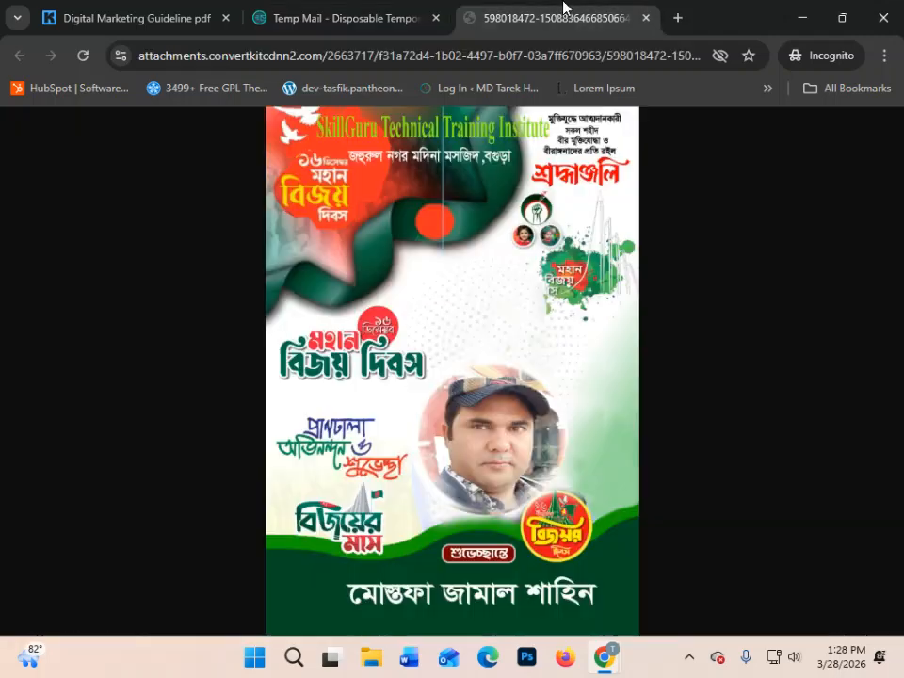
left_click(646, 18)
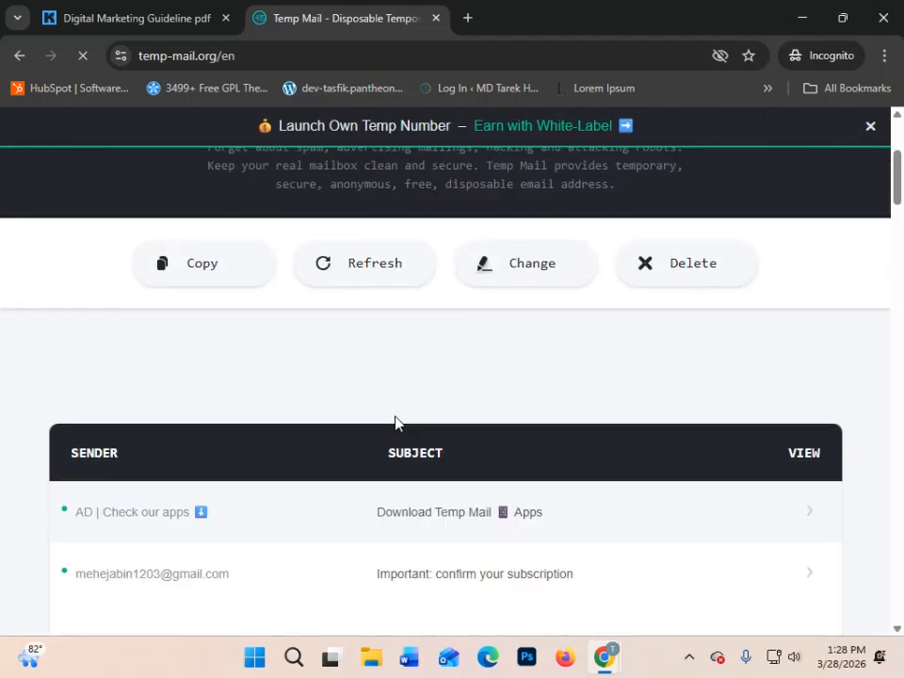
scroll(357, 396, "down", 1)
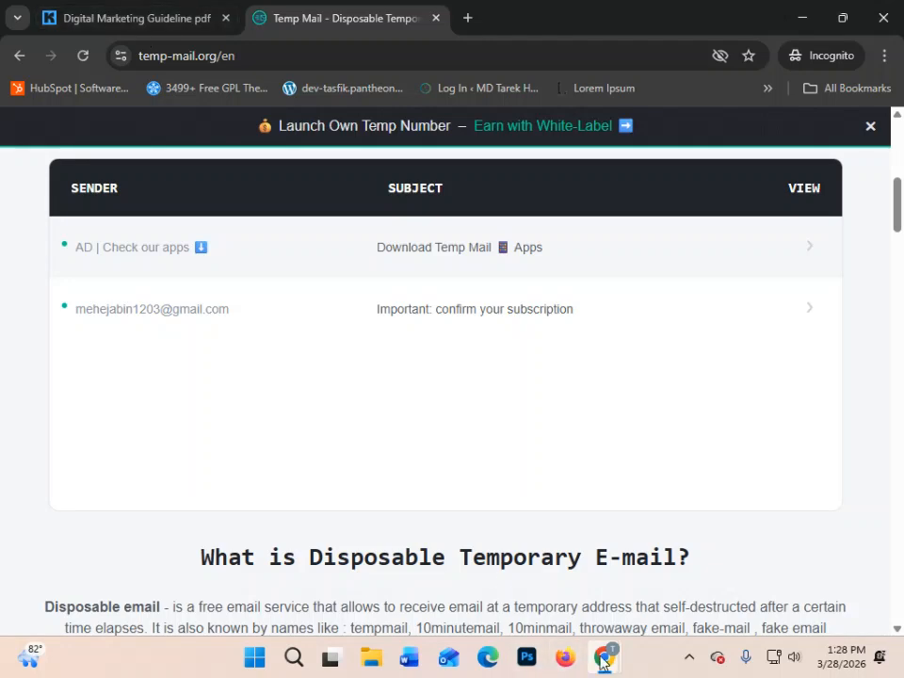
- Switch back to the Kit editor, stay on the DMF Ebook landing page, and save and publish its changes
mouse_move(606, 663)
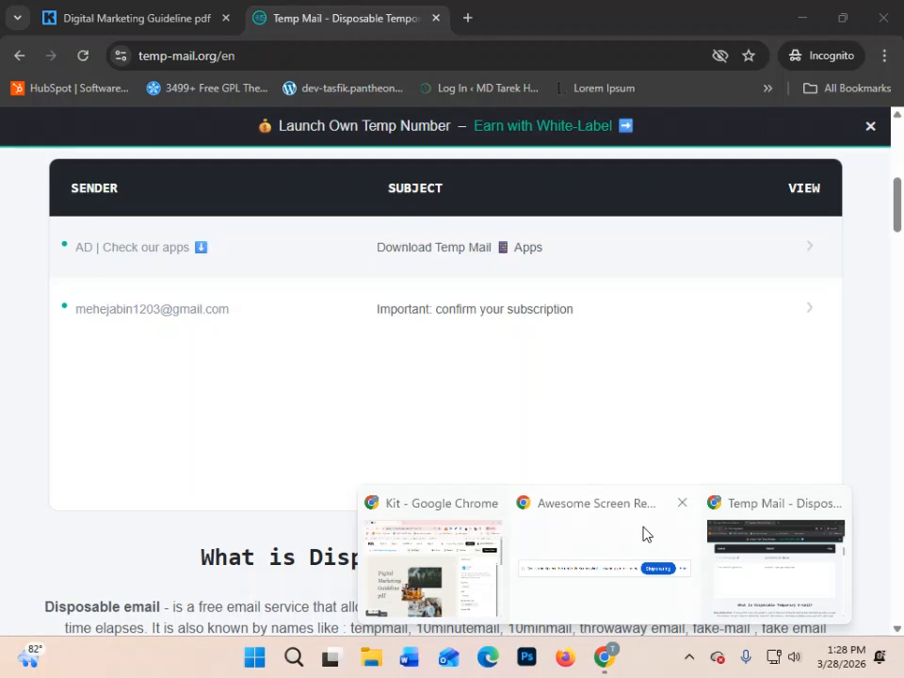
left_click(409, 570)
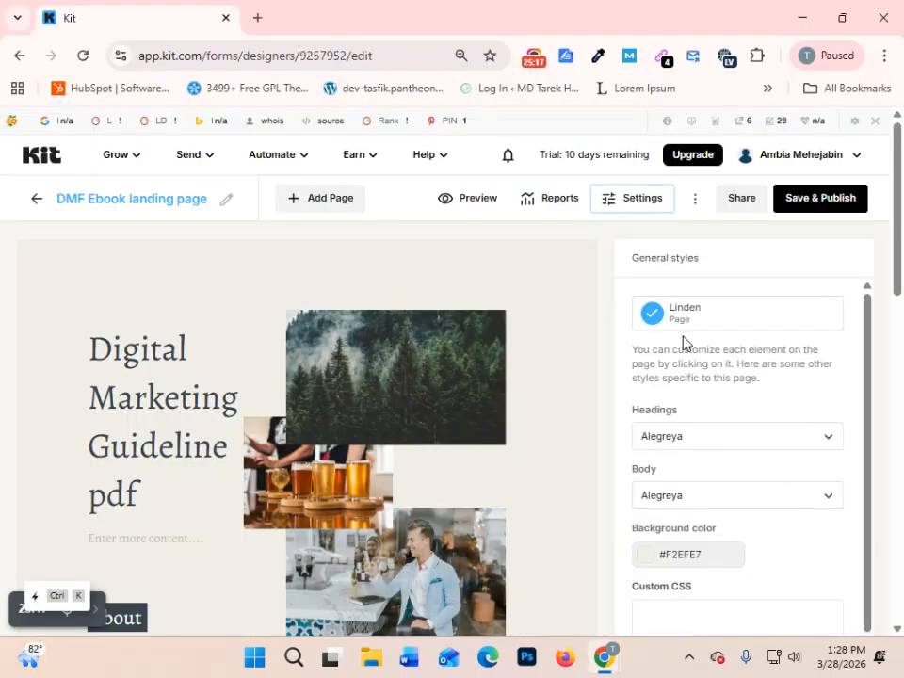
scroll(698, 313, "down", 2)
scroll(377, 489, "down", 5)
scroll(394, 490, "up", 5)
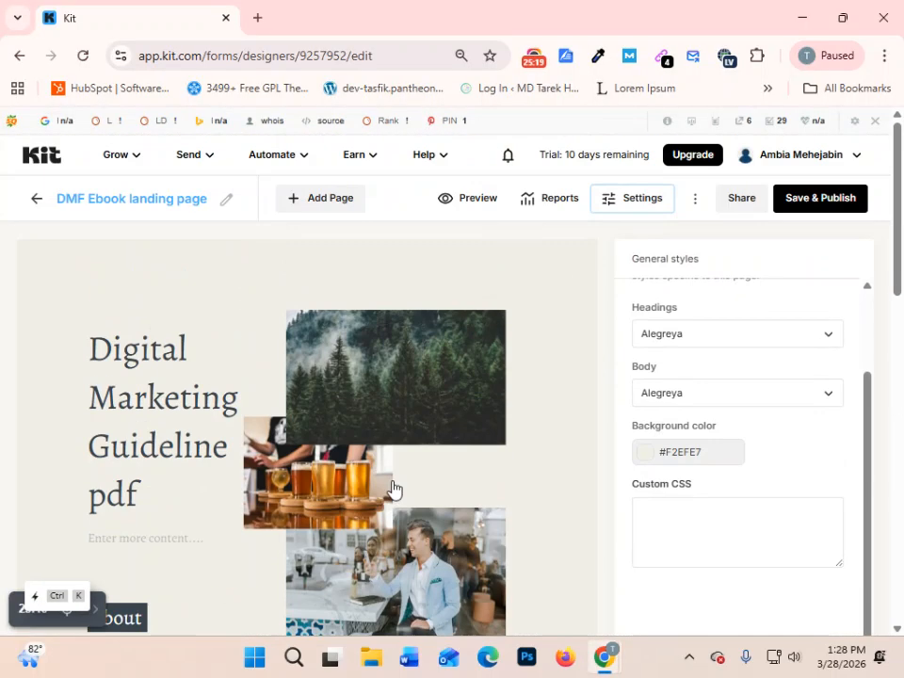
left_click(35, 198)
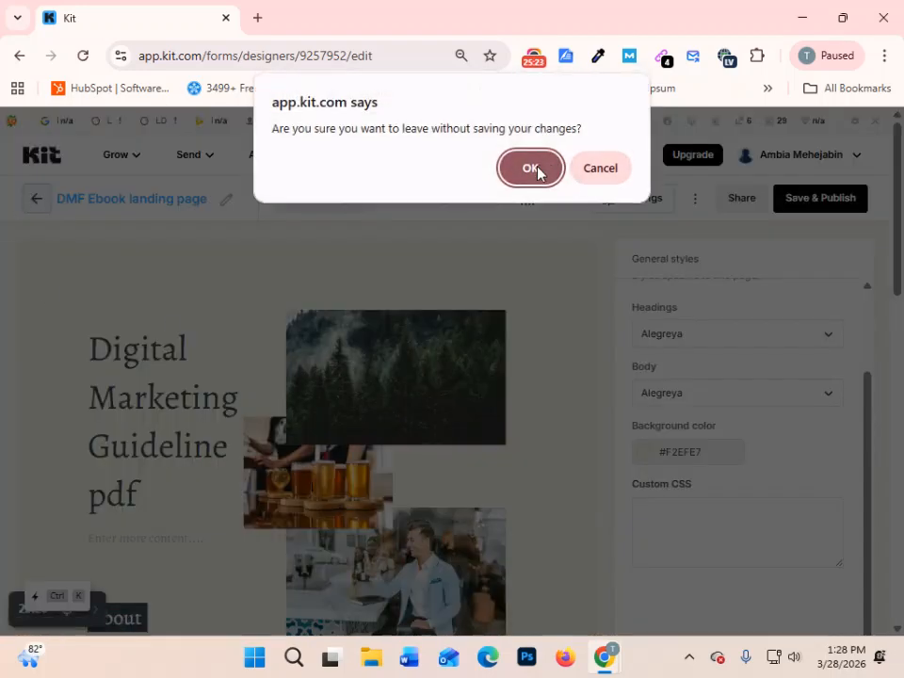
left_click(602, 170)
left_click(810, 200)
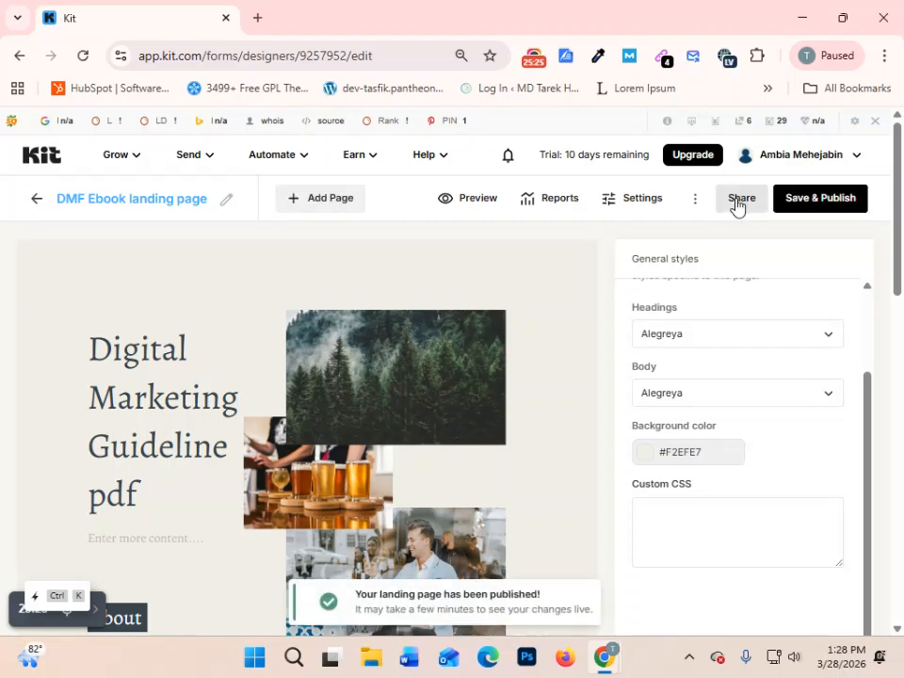
- Return to the Landing Pages & Forms list and examine the DMF Ebook landing page's subscriber and visitor statistics
left_click(737, 199)
left_click(662, 330)
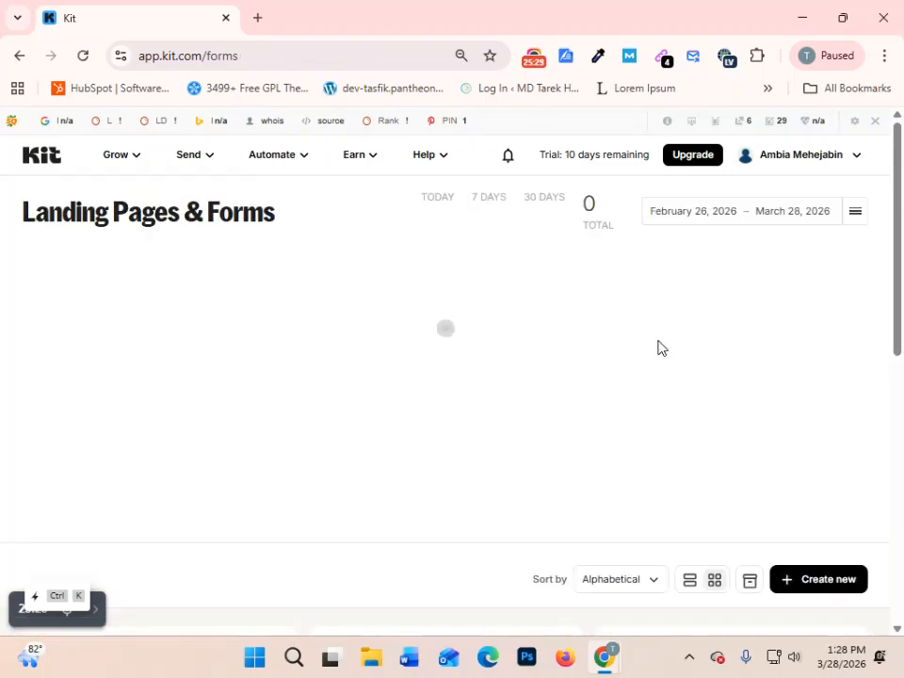
scroll(816, 440, "down", 5)
scroll(640, 419, "down", 3)
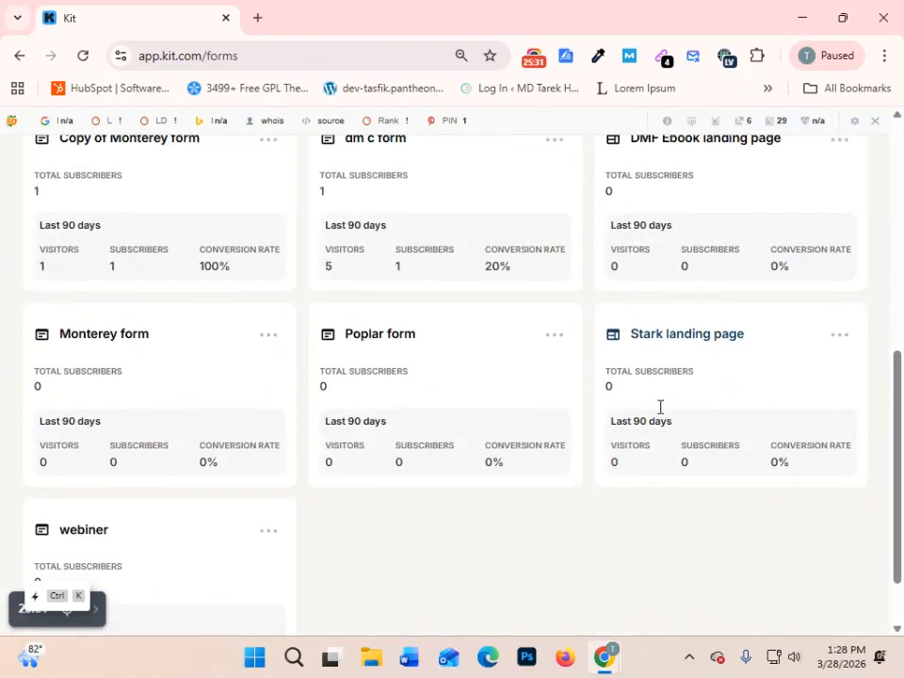
scroll(660, 410, "up", 2)
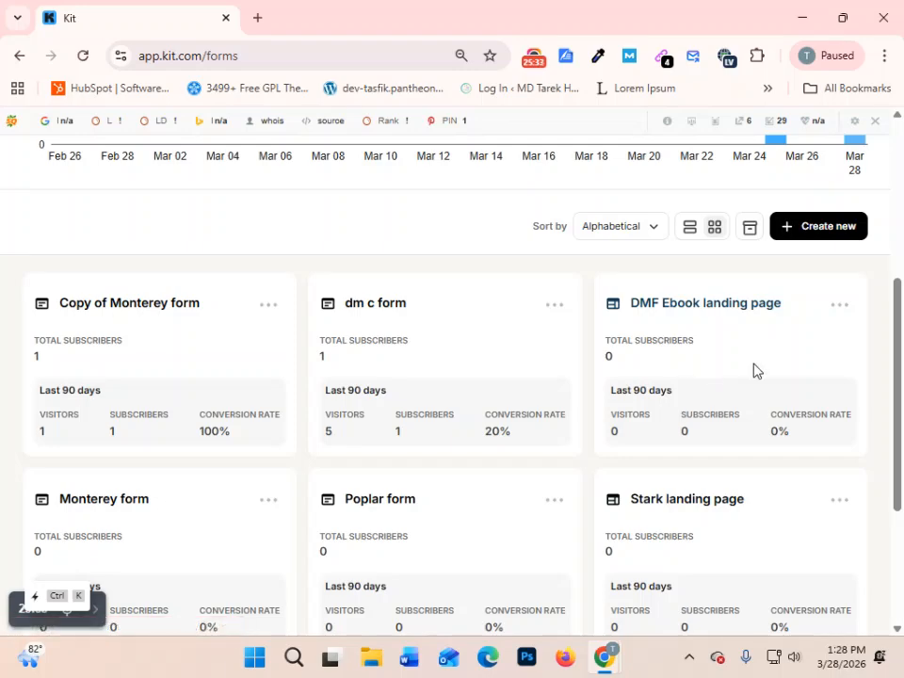
scroll(666, 373, "up", 2)
scroll(759, 358, "down", 2)
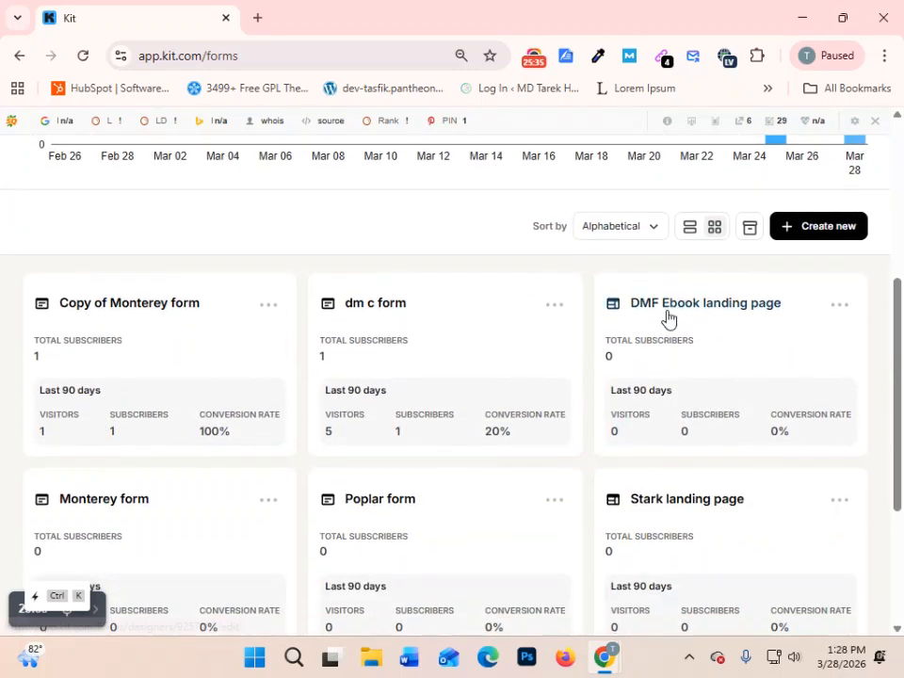
scroll(710, 343, "up", 1)
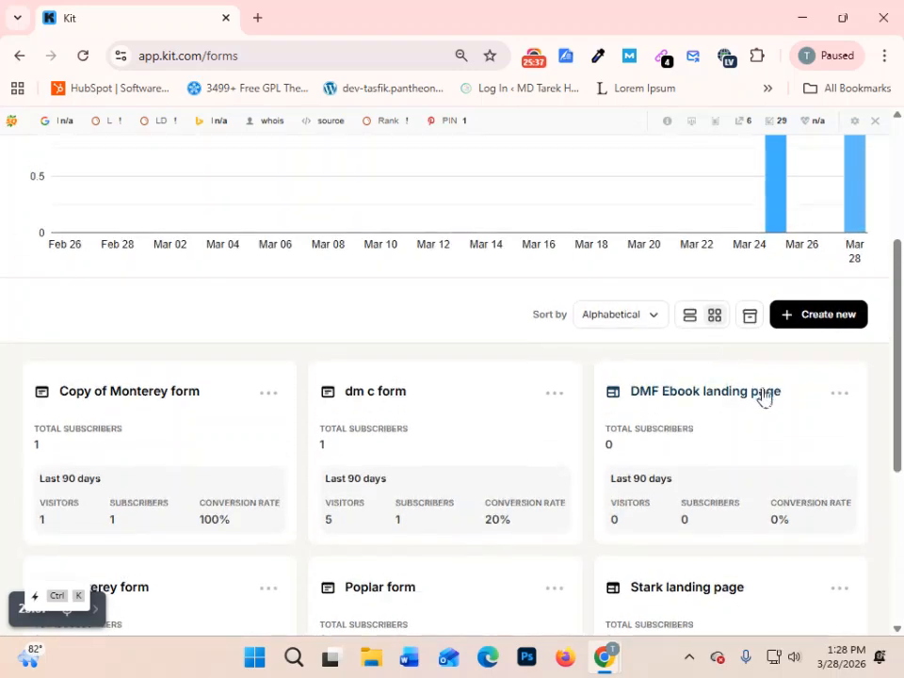
- Reopen the DMF Ebook landing page and review its First Name field options and the general landing page settings
left_click(838, 394)
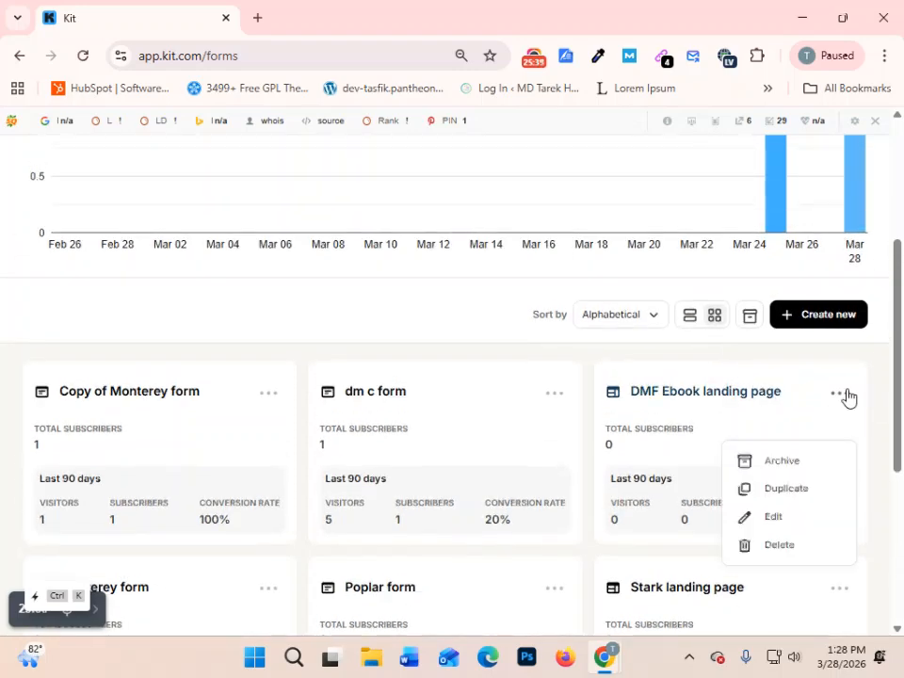
left_click(848, 398)
left_click(703, 399)
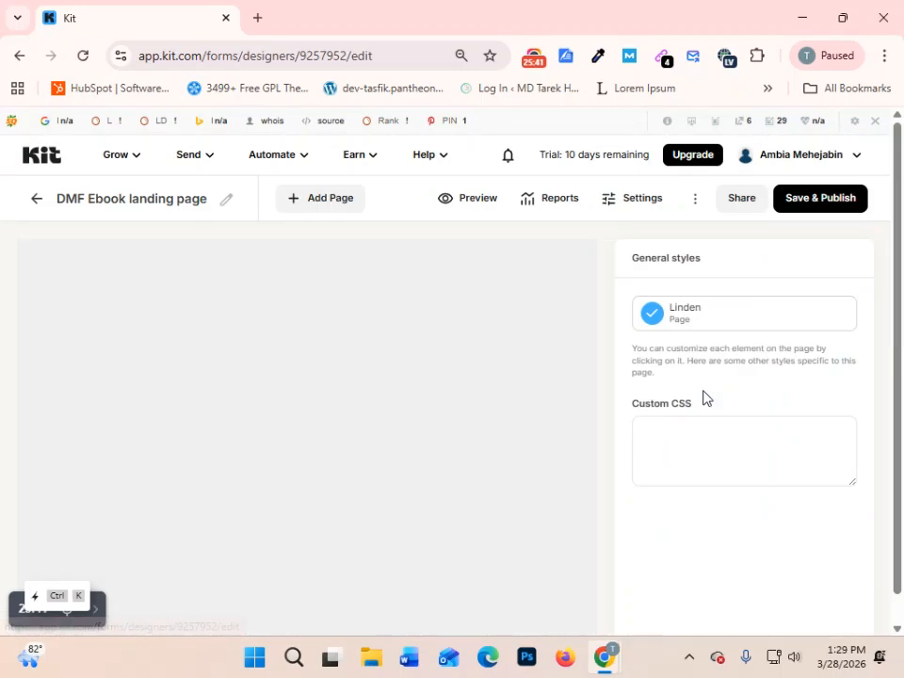
scroll(783, 420, "down", 3)
scroll(759, 545, "down", 1)
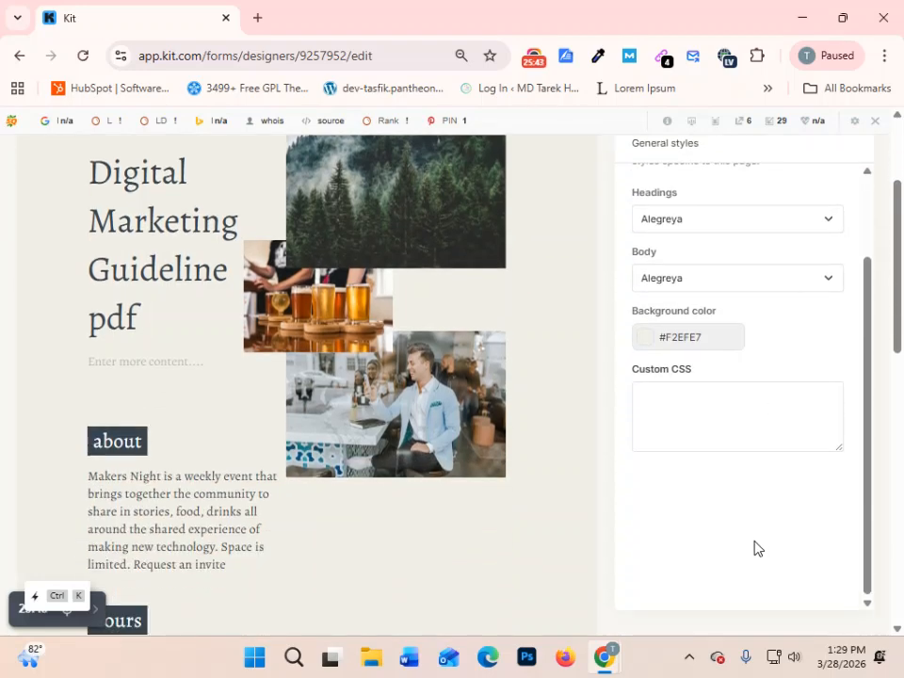
scroll(187, 422, "down", 4)
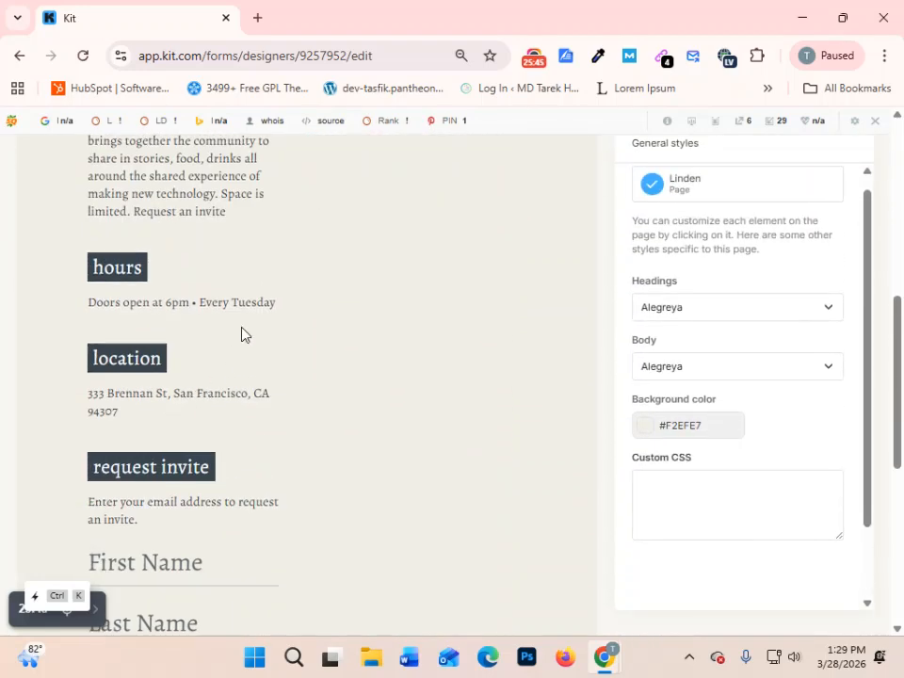
scroll(247, 389, "down", 2)
left_click(256, 387)
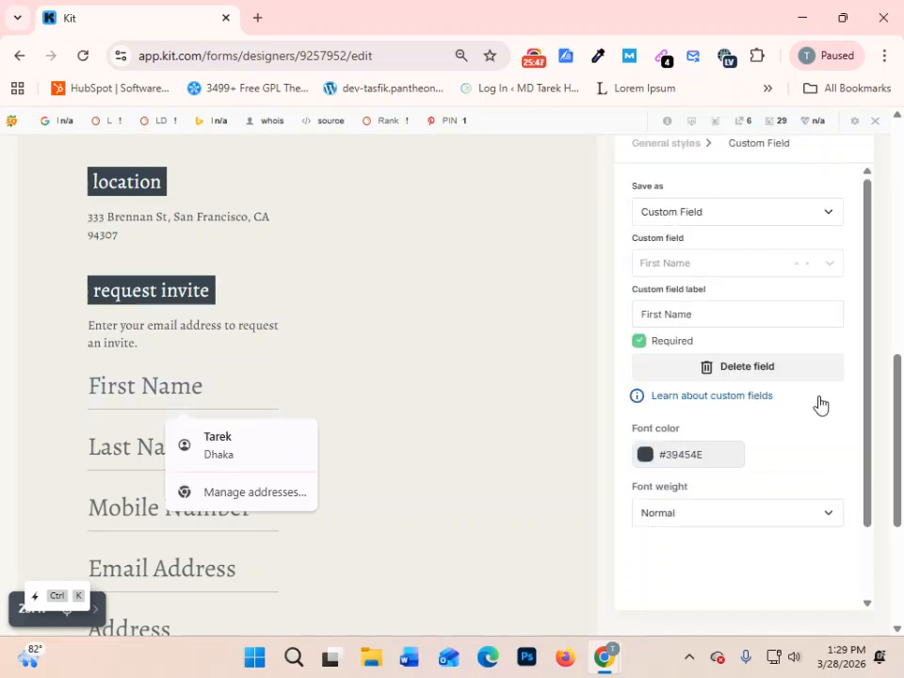
scroll(806, 491, "up", 10)
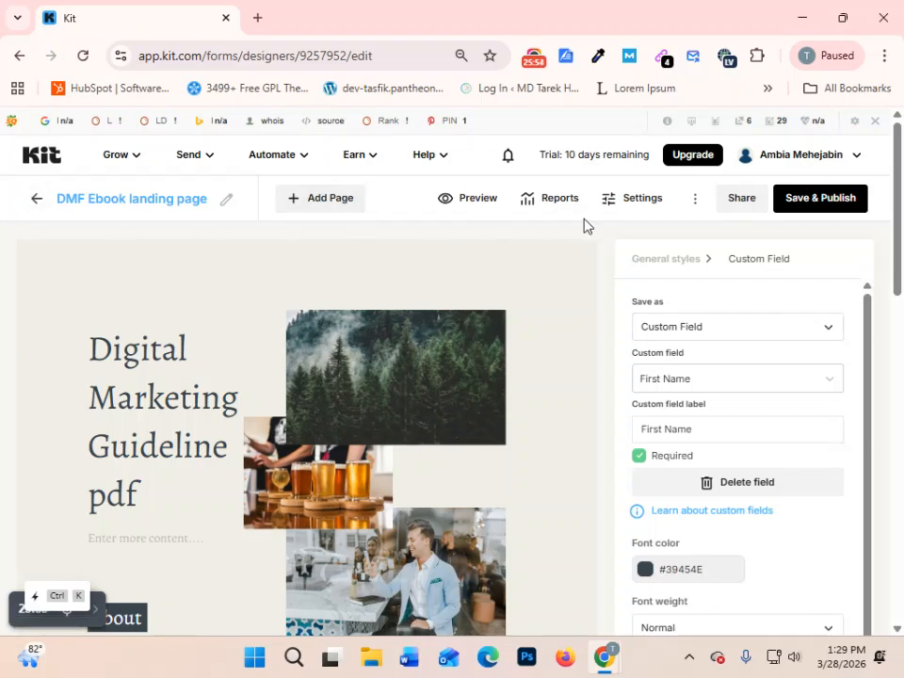
left_click(646, 209)
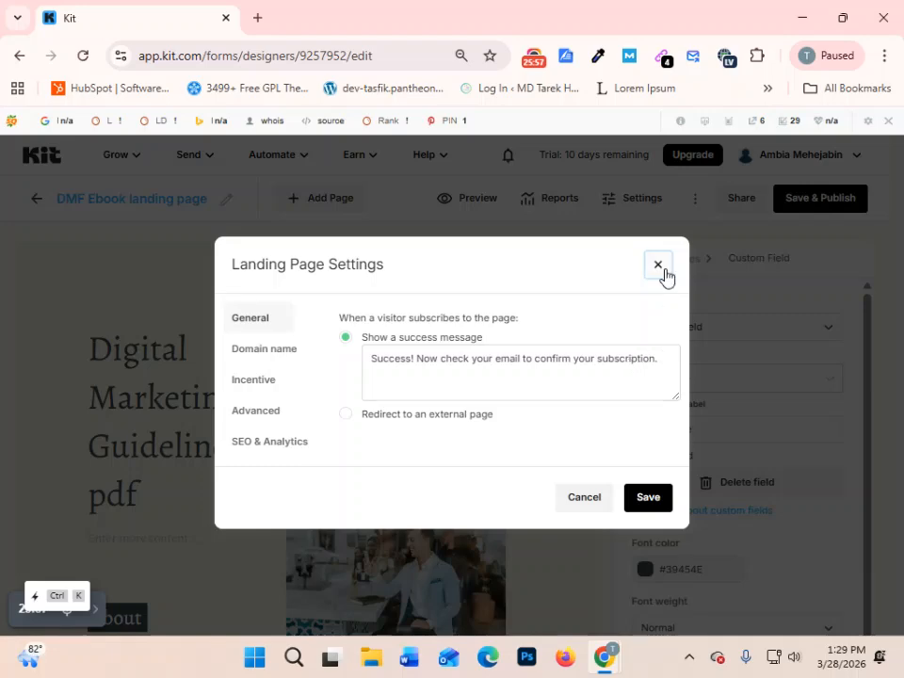
left_click(656, 268)
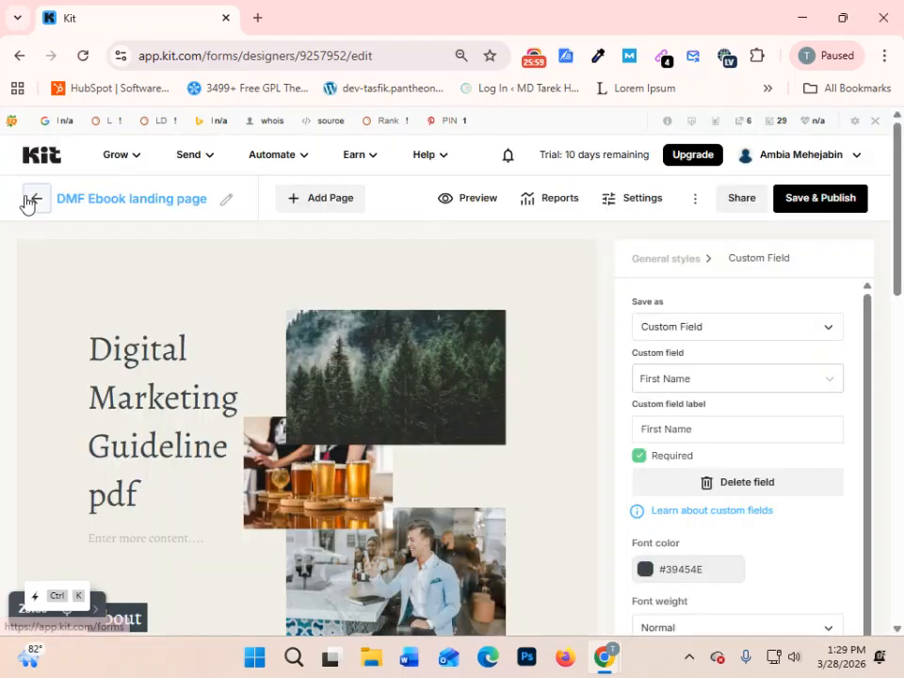
- Go back to the Landing Pages & Forms overview and compare the March 28 chart bar with the DMF Ebook landing page's card statistics
left_click(30, 201)
scroll(458, 366, "down", 5)
scroll(458, 366, "up", 5)
scroll(458, 366, "down", 1)
scroll(455, 366, "down", 2)
scroll(455, 367, "up", 1)
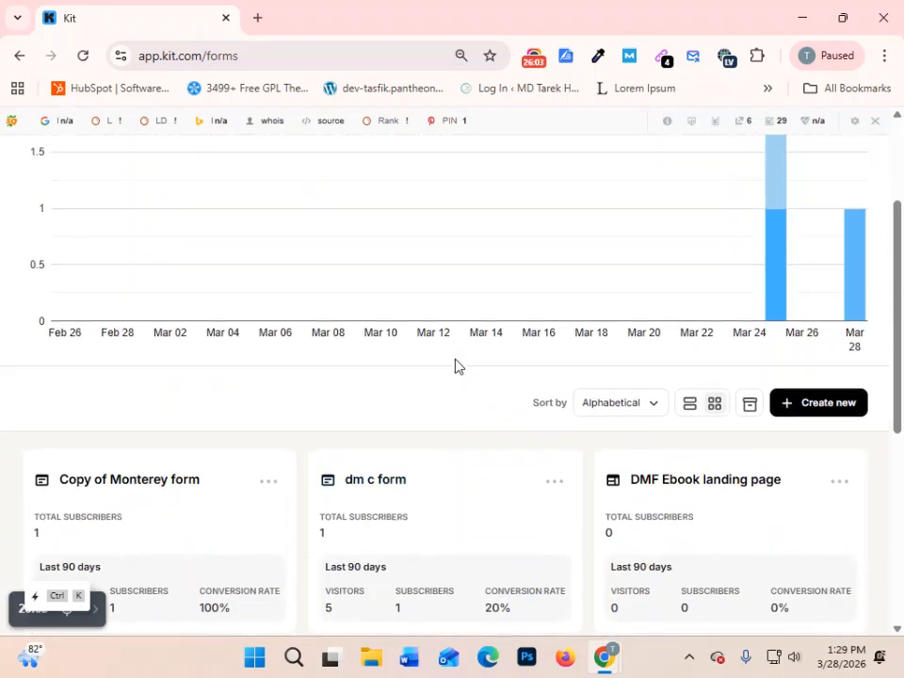
mouse_move(839, 307)
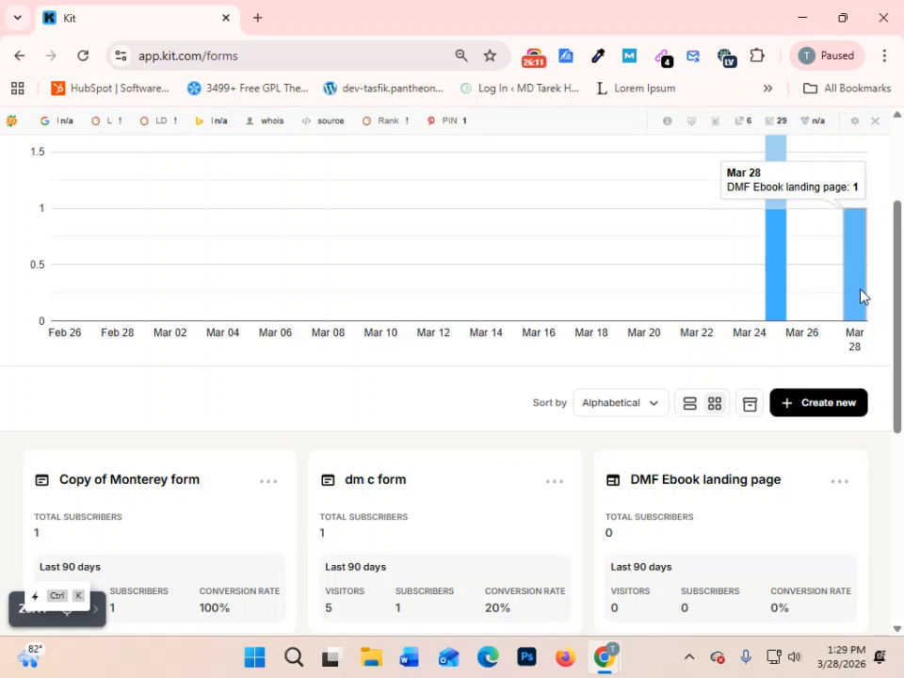
scroll(752, 357, "down", 2)
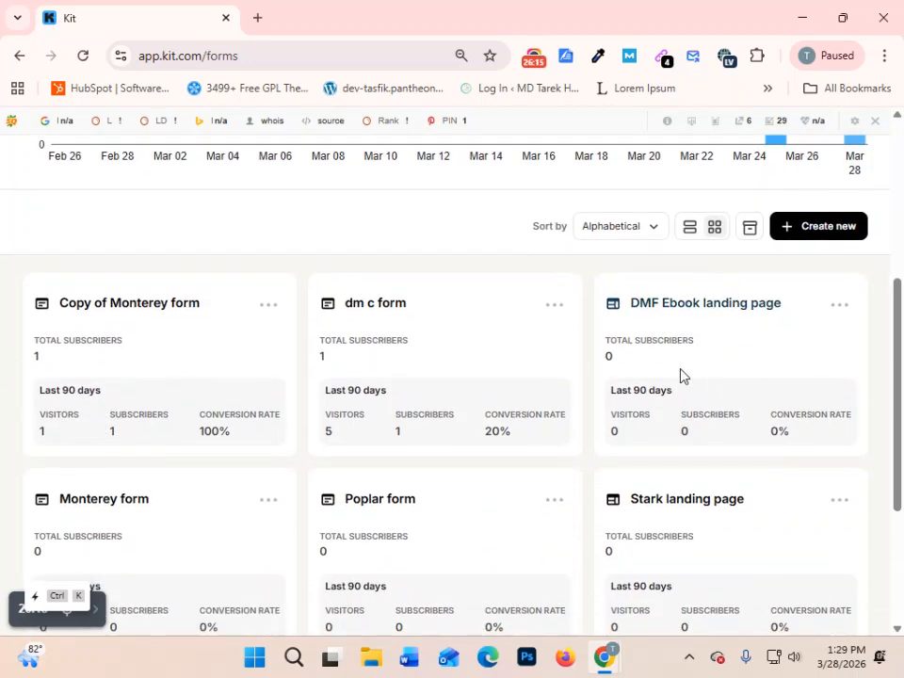
scroll(682, 375, "up", 2)
mouse_move(859, 280)
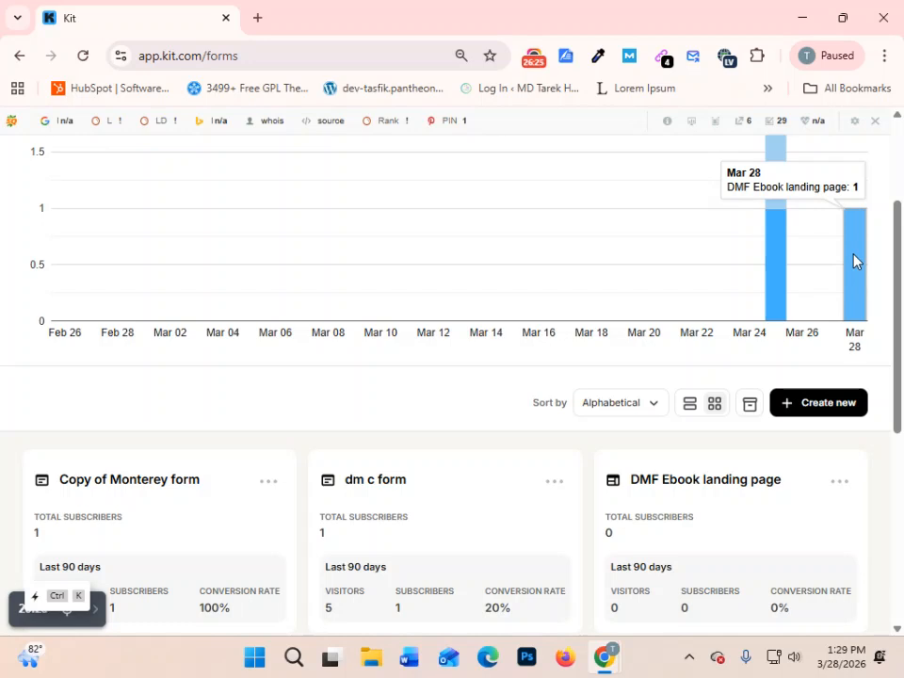
scroll(831, 433, "down", 2)
scroll(827, 427, "up", 4)
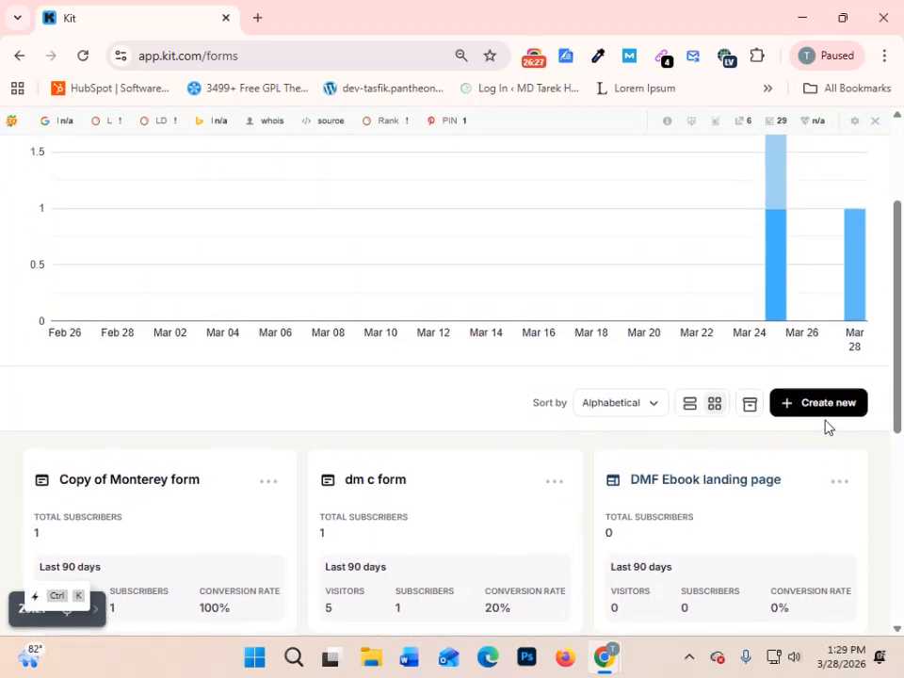
- Open the Subscribers page and review the confirmed subscribers' subscription dates, the total subscribers and today's new subscribers
left_click(123, 157)
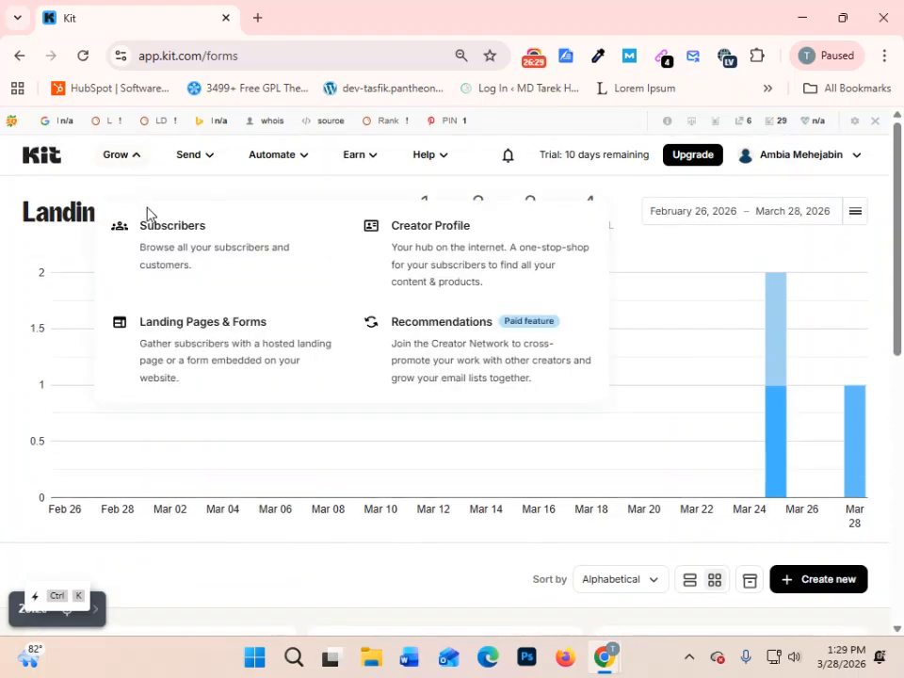
left_click(178, 231)
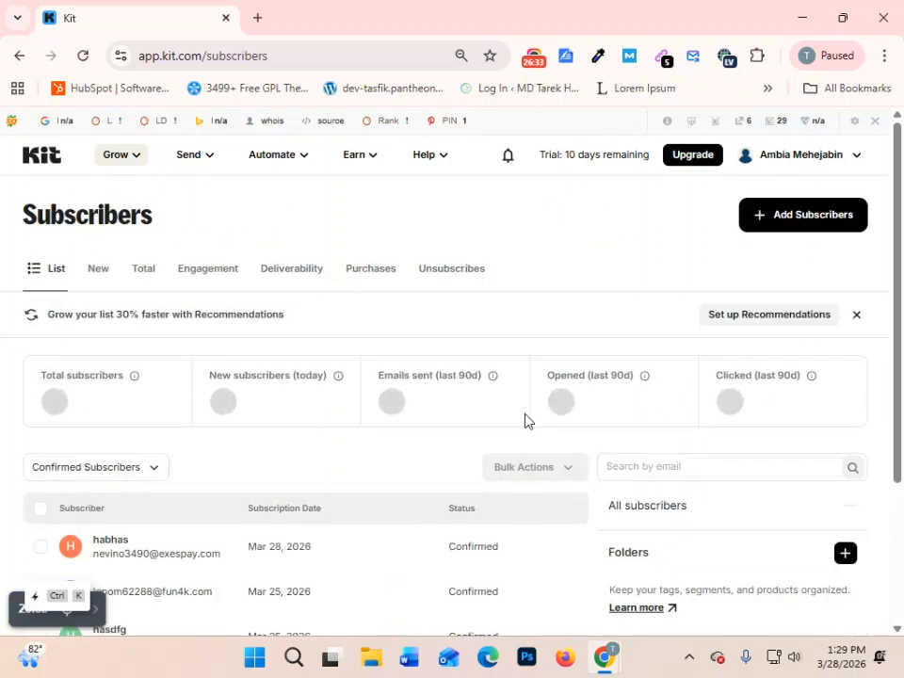
scroll(274, 411, "down", 1)
scroll(76, 323, "down", 1)
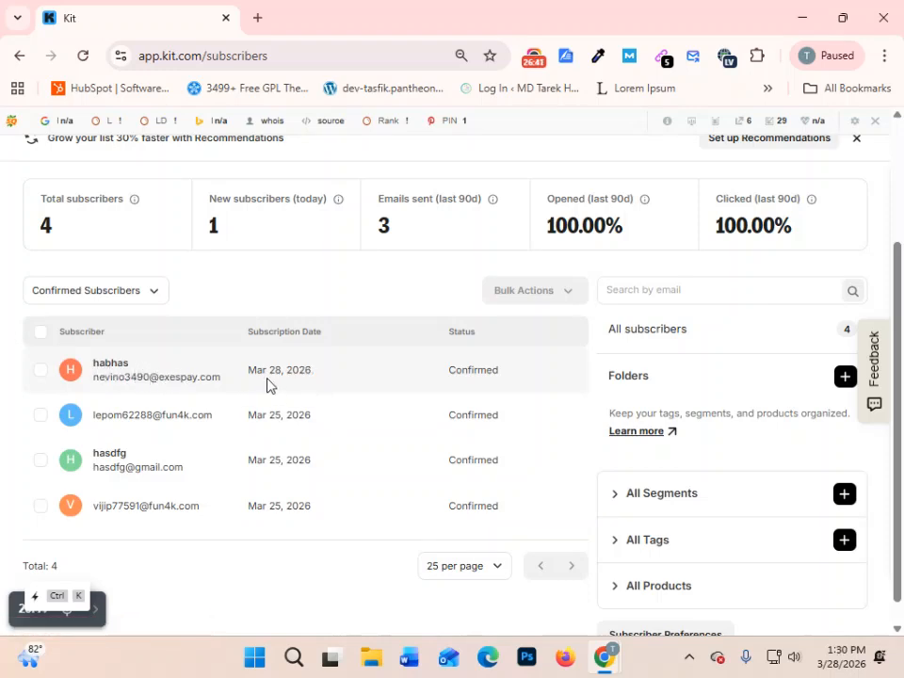
left_click_drag(270, 369, 325, 371)
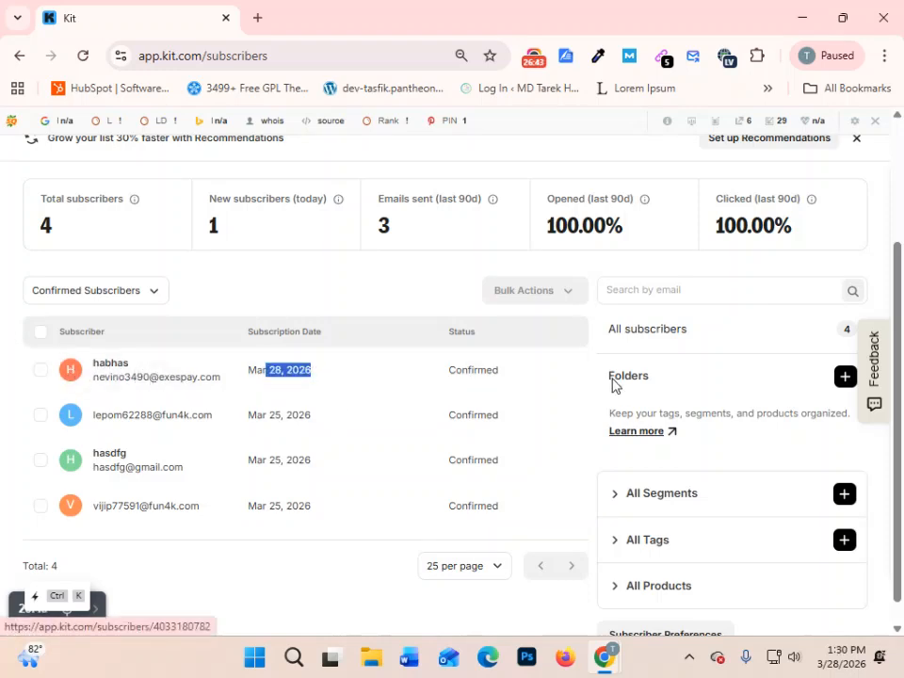
scroll(85, 402, "up", 2)
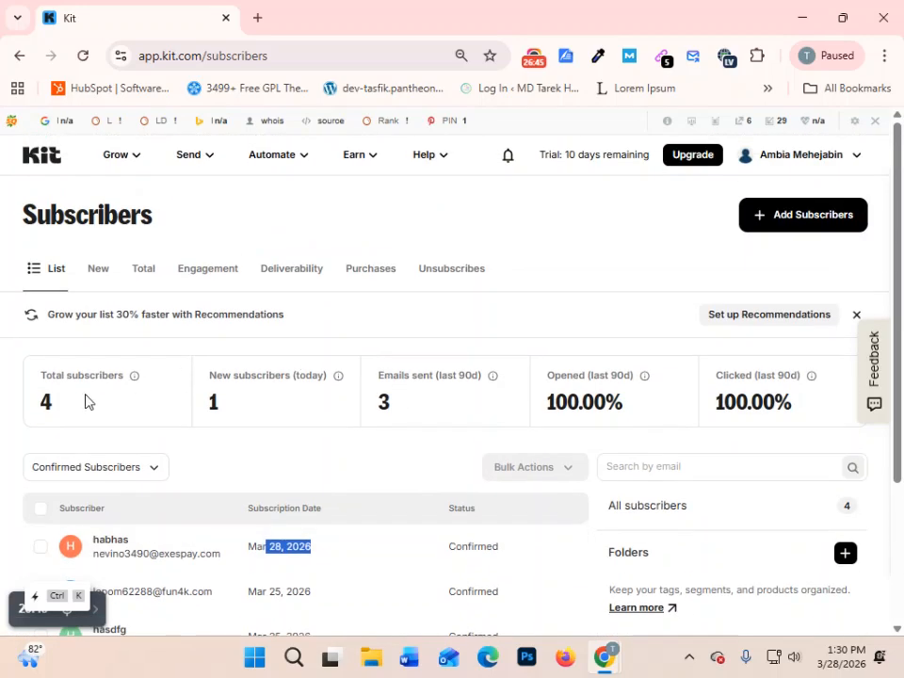
scroll(83, 455, "down", 1)
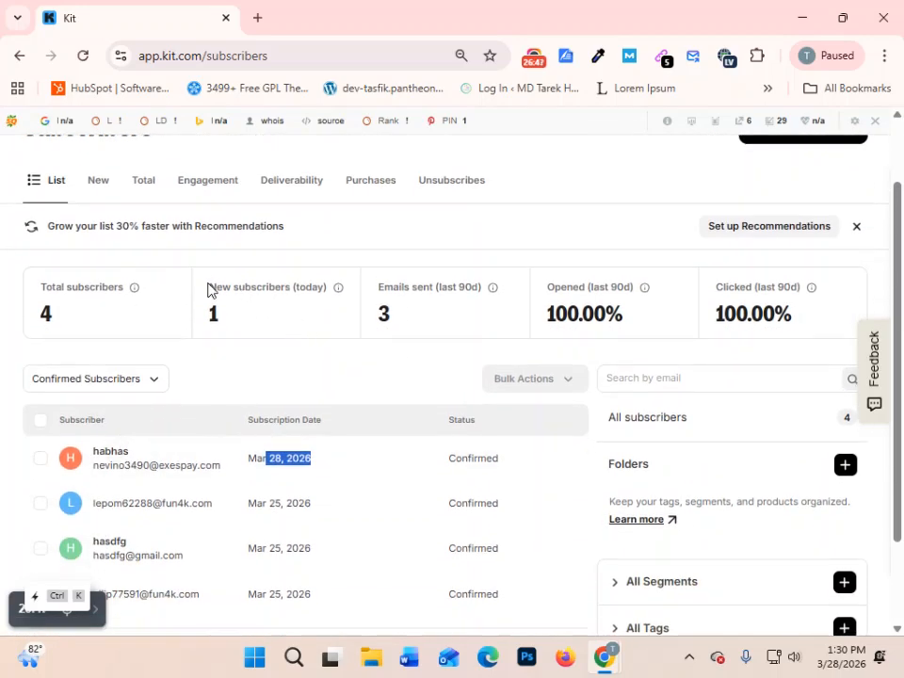
left_click_drag(208, 289, 367, 284)
left_click(229, 327)
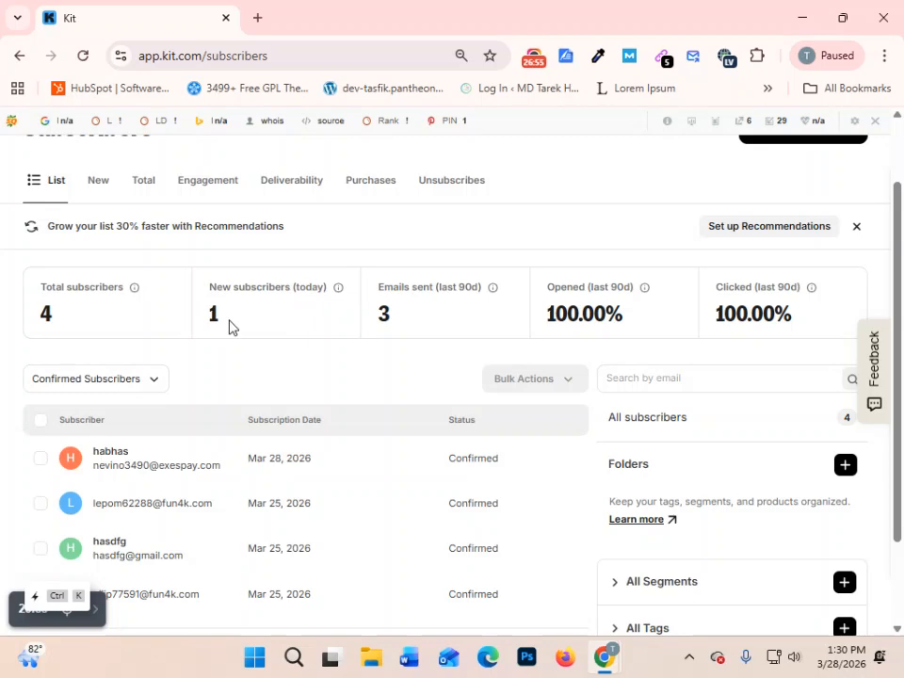
scroll(235, 273, "up", 2)
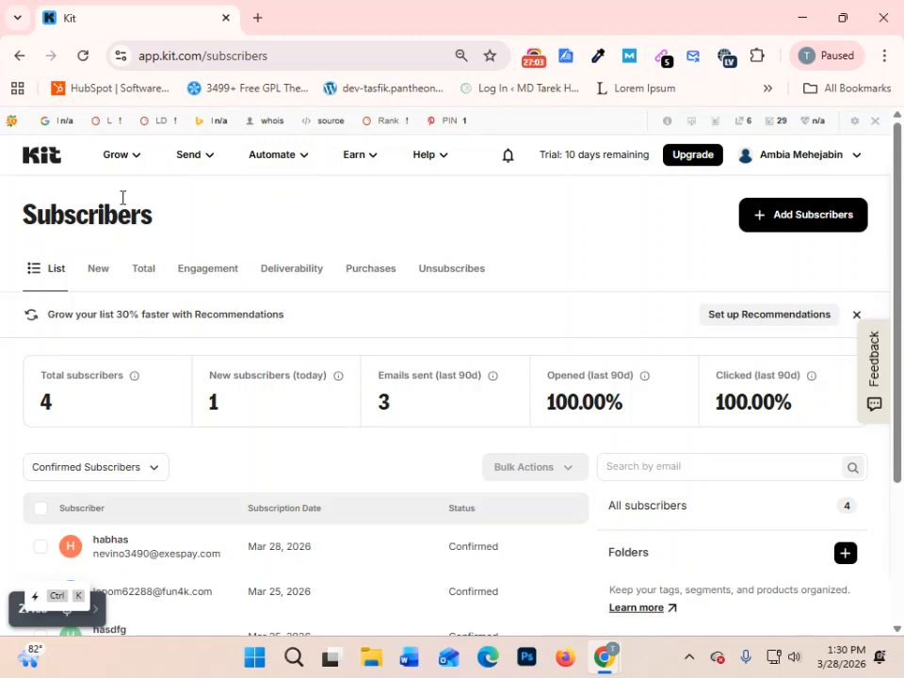
left_click(112, 156)
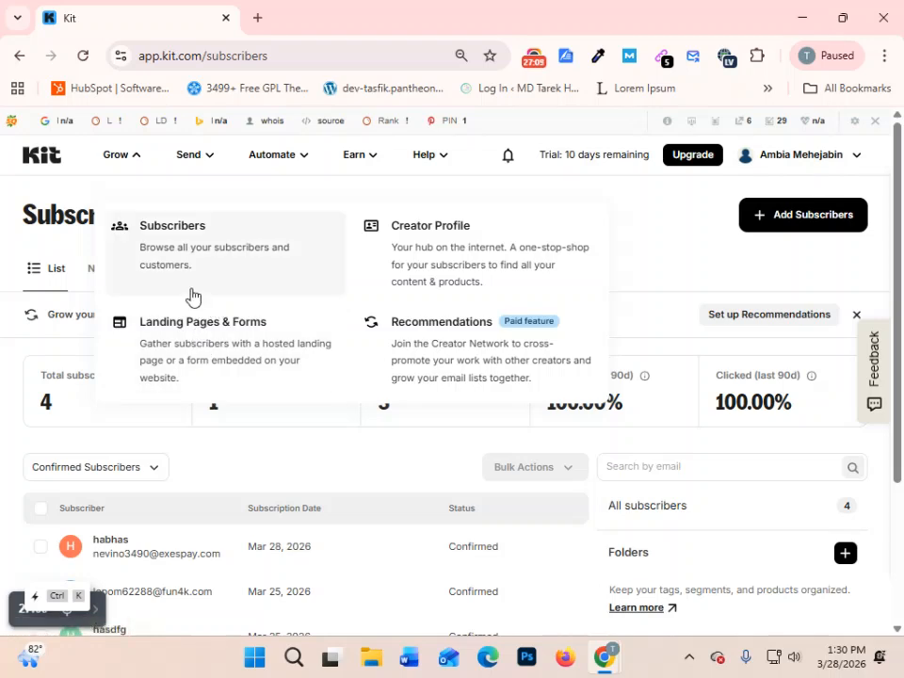
left_click(288, 161)
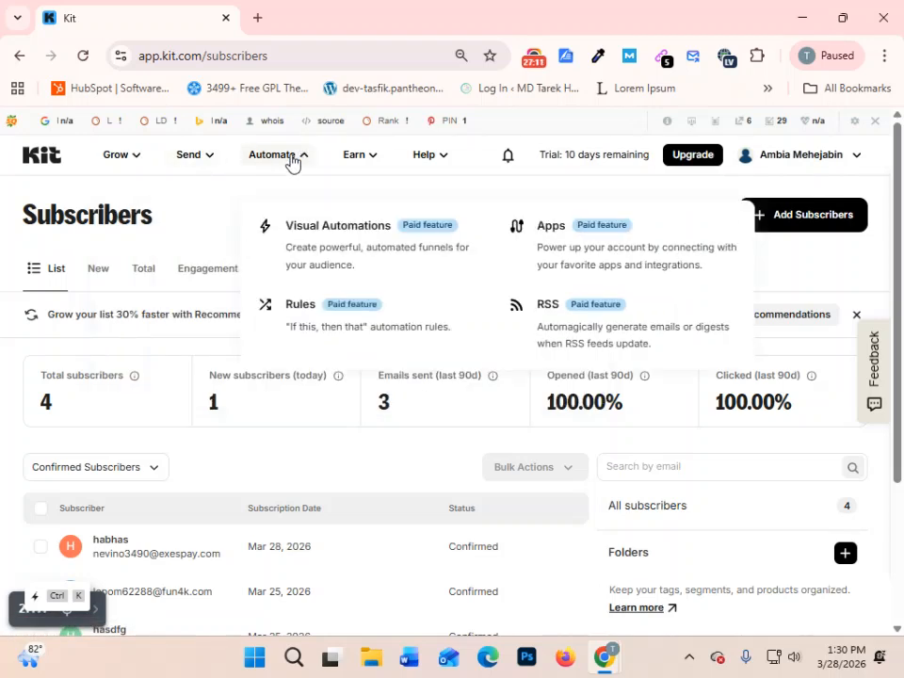
left_click(189, 162)
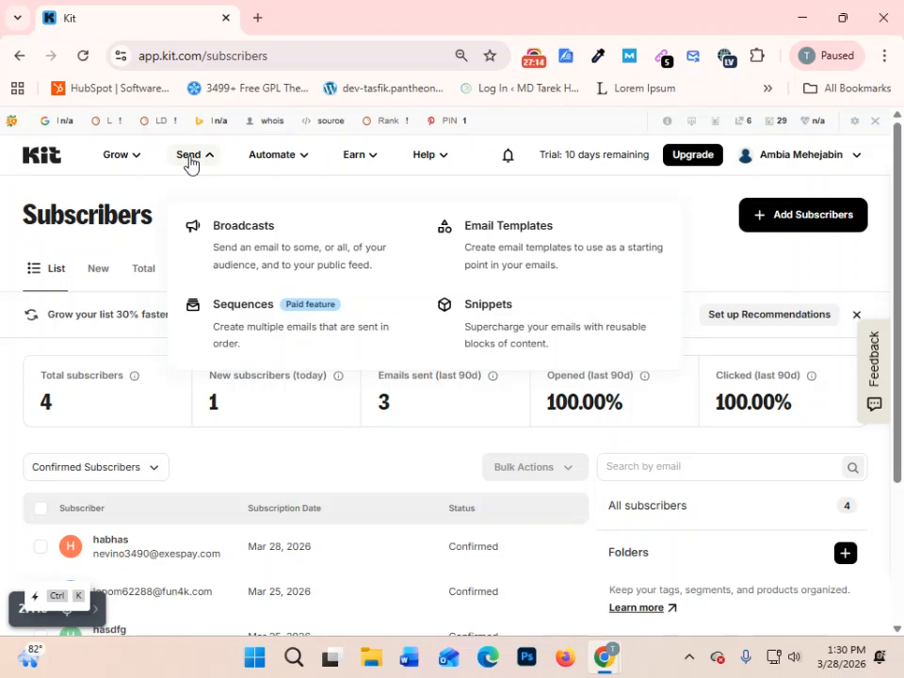
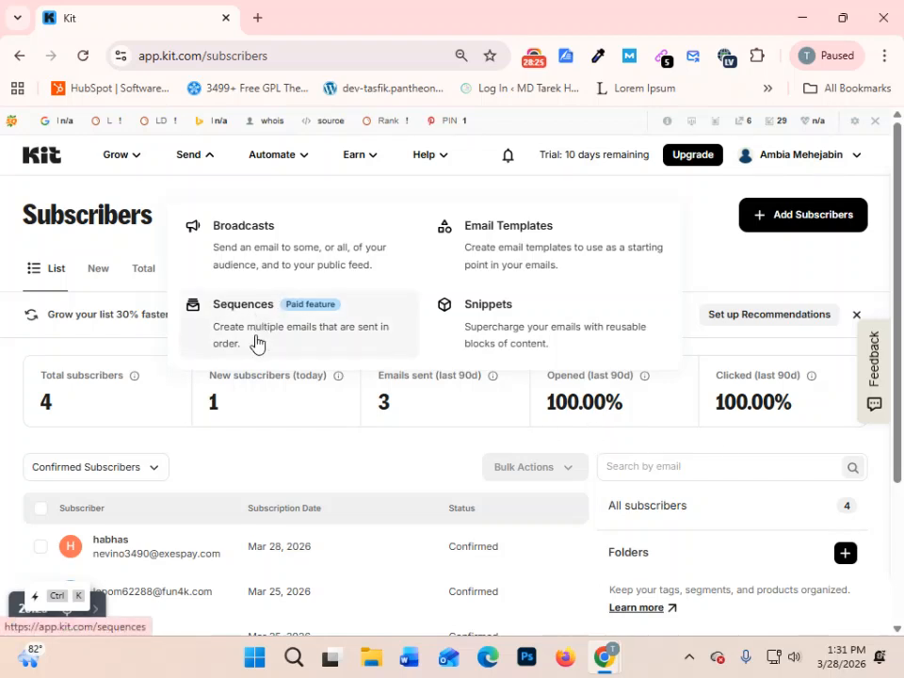
- Open the Sequences page and create a new sequence from the Monterey template
left_click(247, 317)
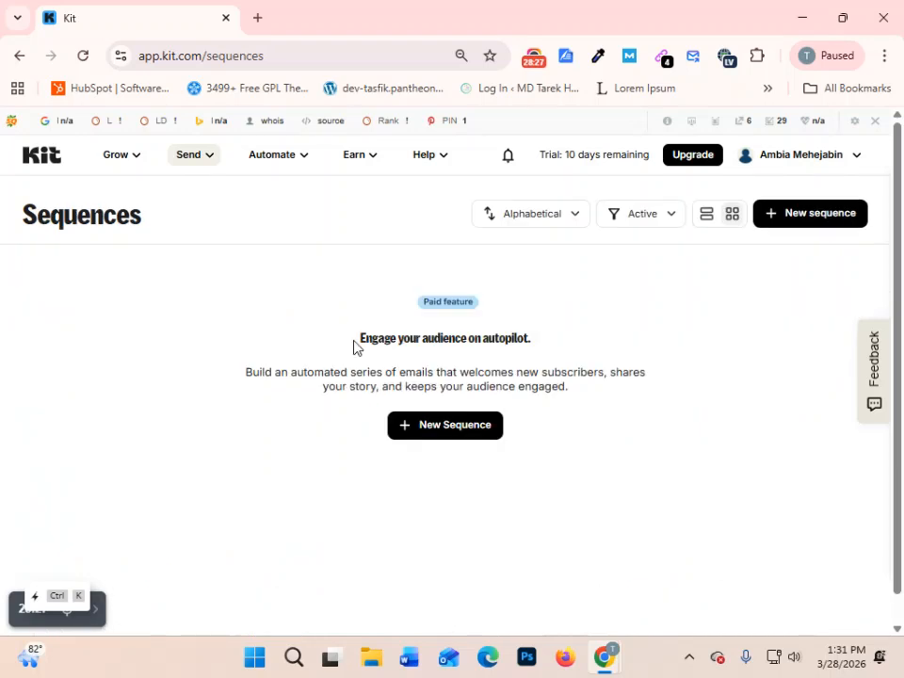
scroll(596, 434, "down", 1)
scroll(600, 434, "up", 1)
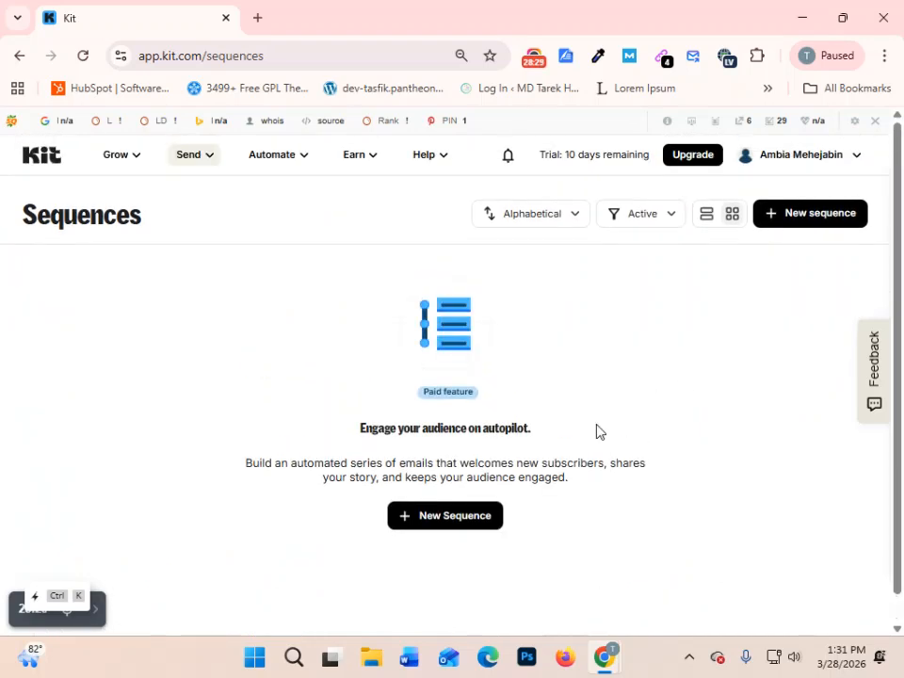
scroll(596, 431, "down", 1)
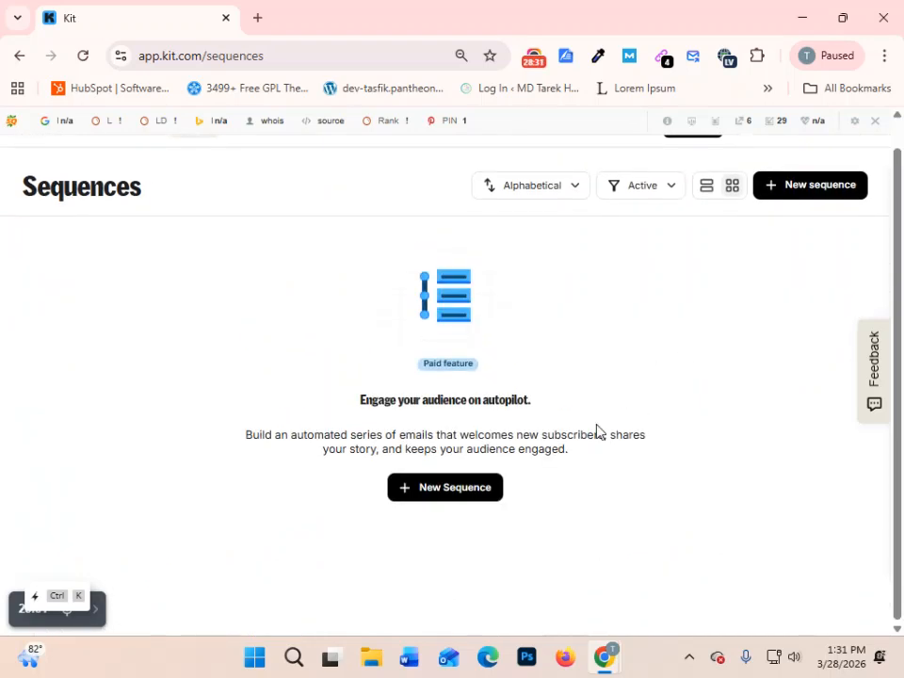
scroll(597, 429, "up", 1)
left_click_drag(562, 154, 645, 153)
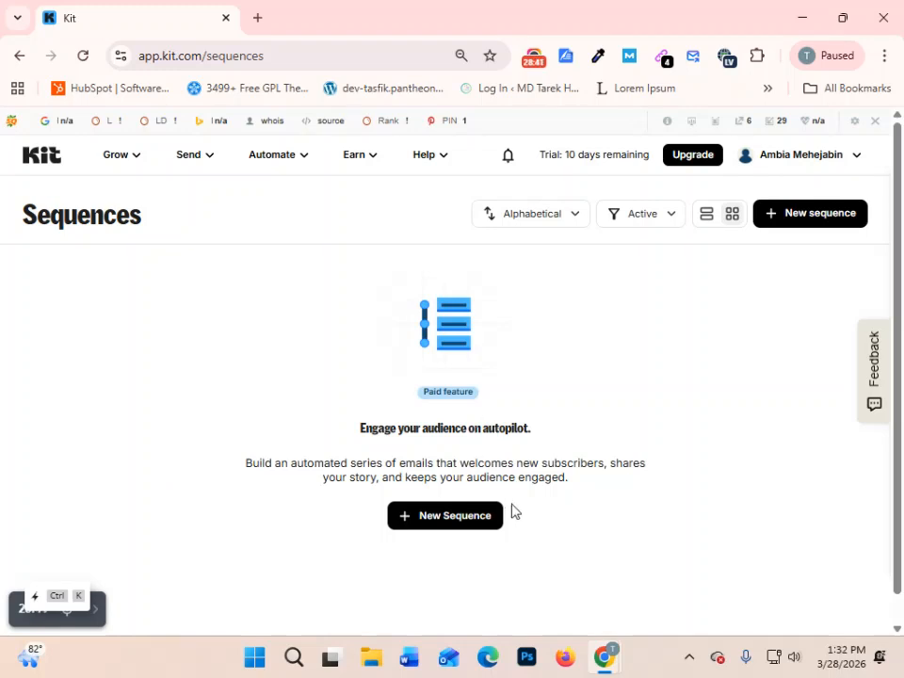
left_click(440, 524)
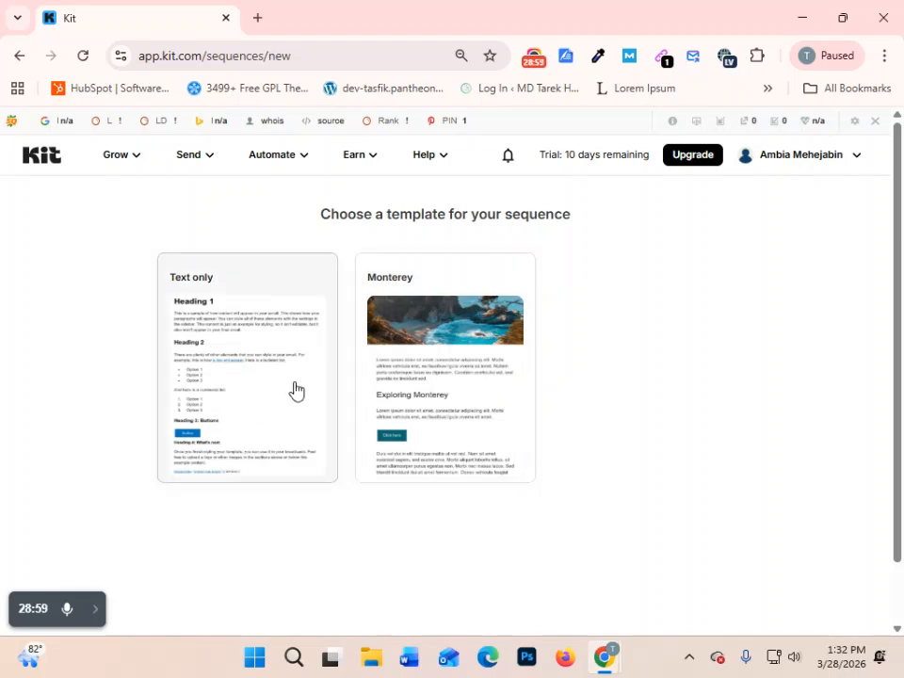
left_click(456, 379)
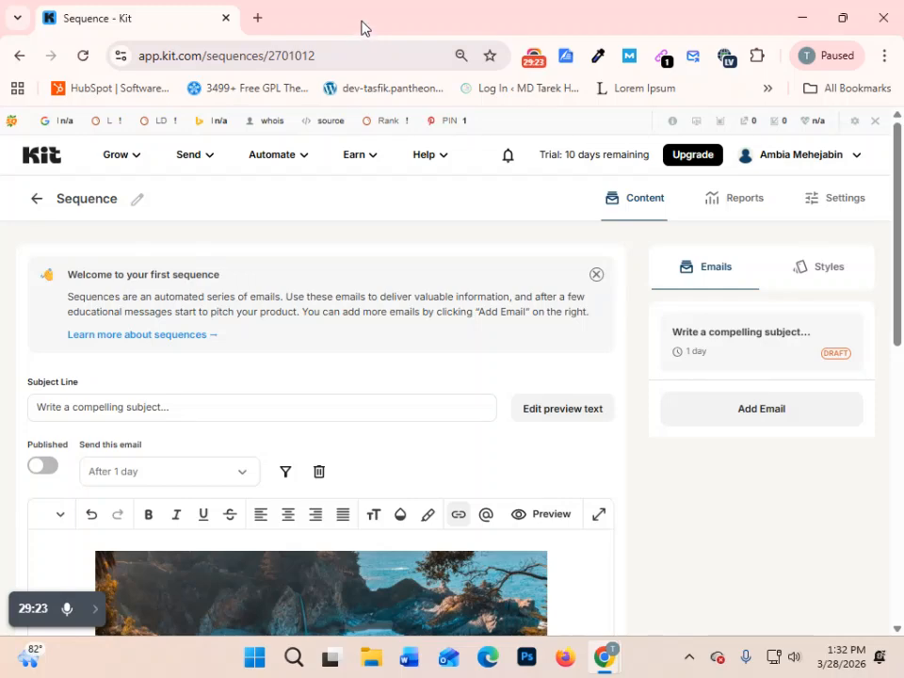
- Dismiss the welcome notice in the new sequence's email editor
scroll(421, 274, "down", 3)
scroll(505, 283, "up", 3)
left_click(595, 277)
- Examine the Monterey email template's header image, body paragraphs, heading and button
scroll(406, 471, "down", 5)
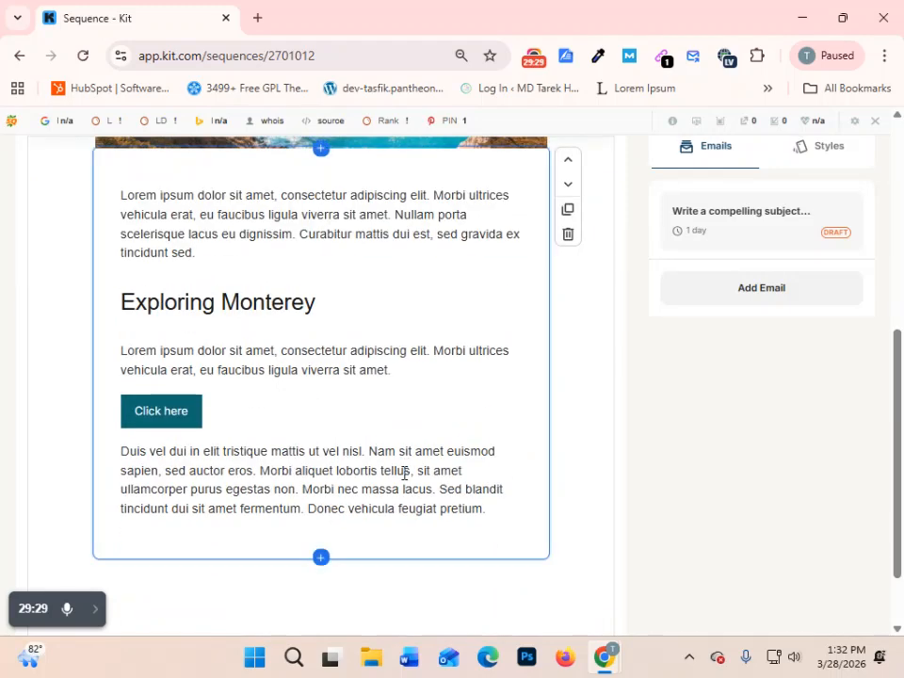
scroll(511, 481, "up", 5)
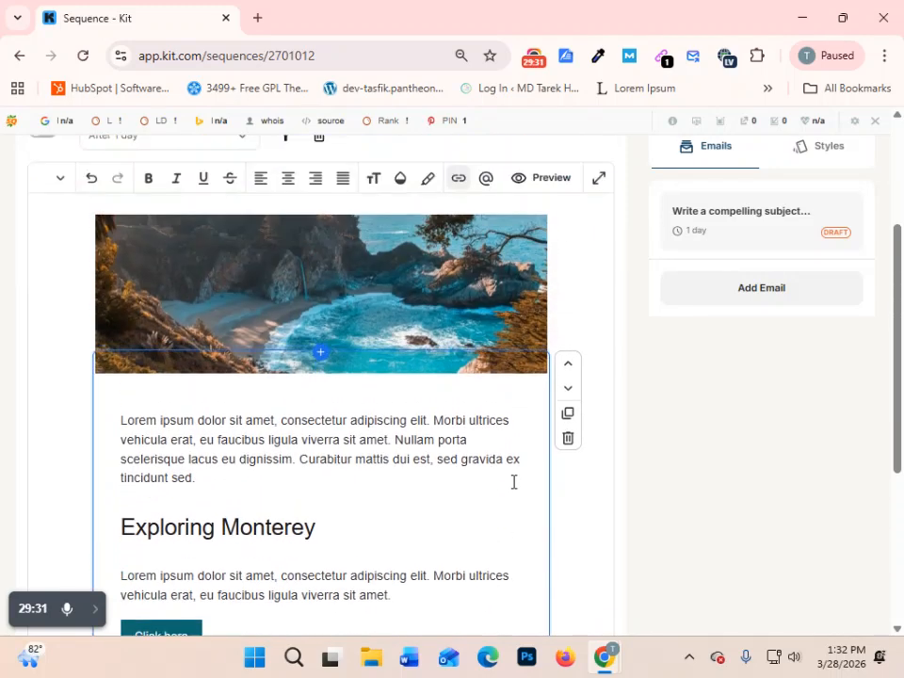
scroll(512, 481, "down", 3)
left_click(417, 283)
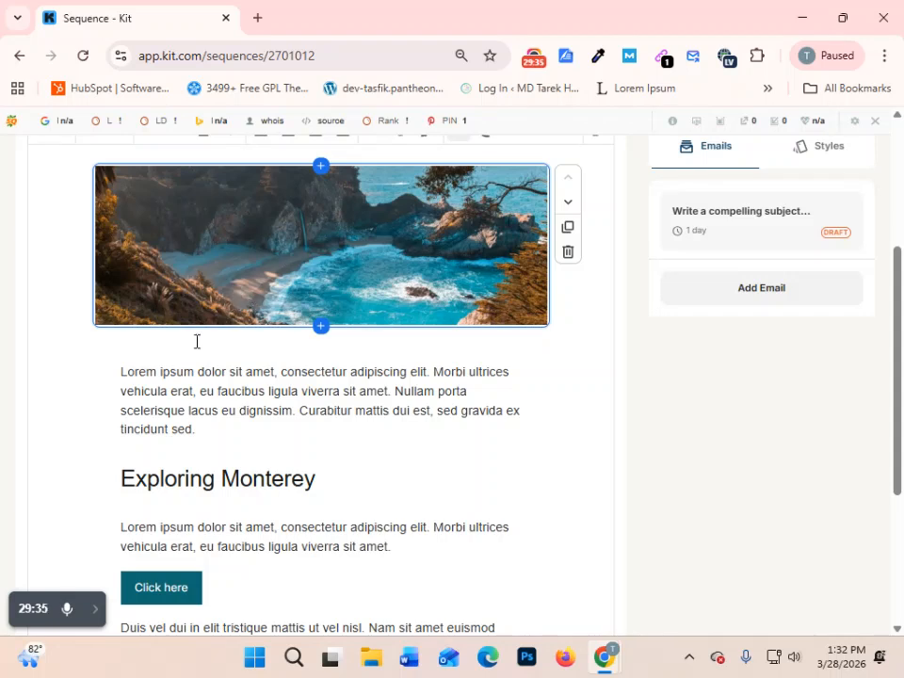
left_click(274, 438)
scroll(464, 489, "down", 2)
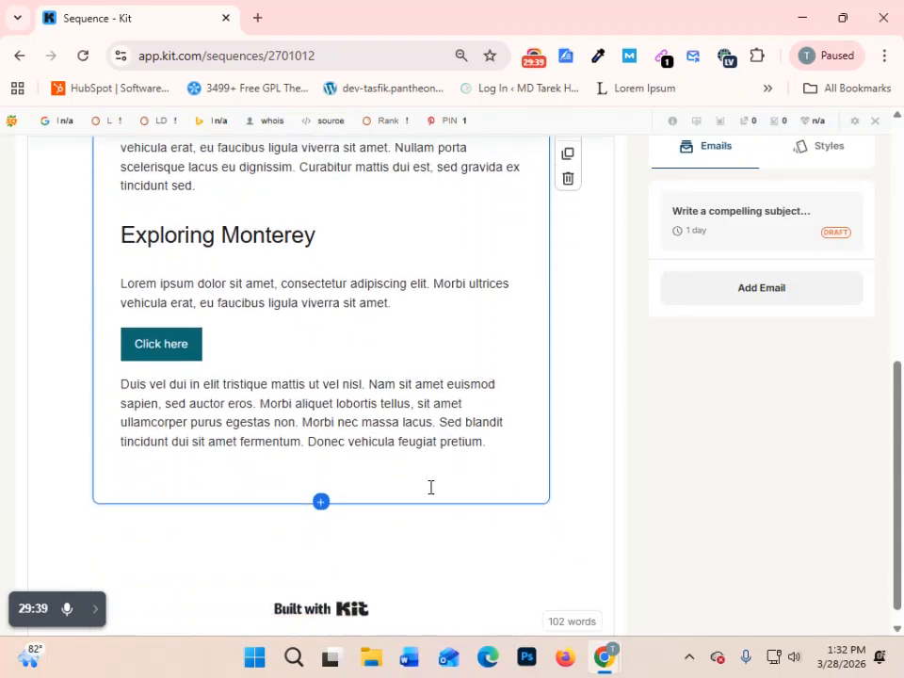
scroll(430, 487, "up", 4)
scroll(430, 486, "down", 2)
scroll(429, 483, "down", 3)
scroll(408, 420, "up", 3)
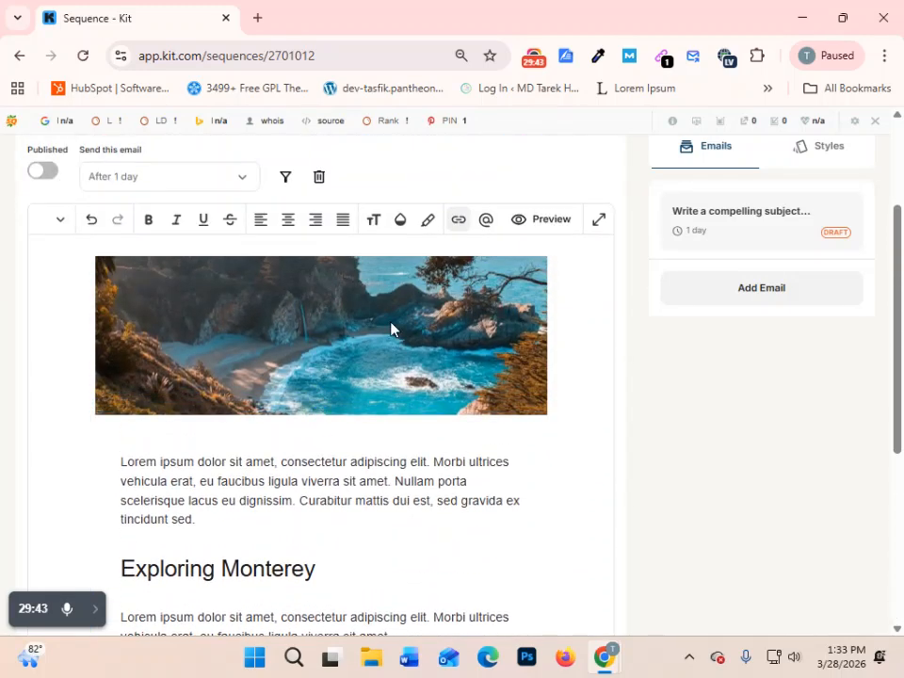
- Insert an image block below the coastal header image, uploading the Victory Day poster from the Desktop folder
left_click(391, 322)
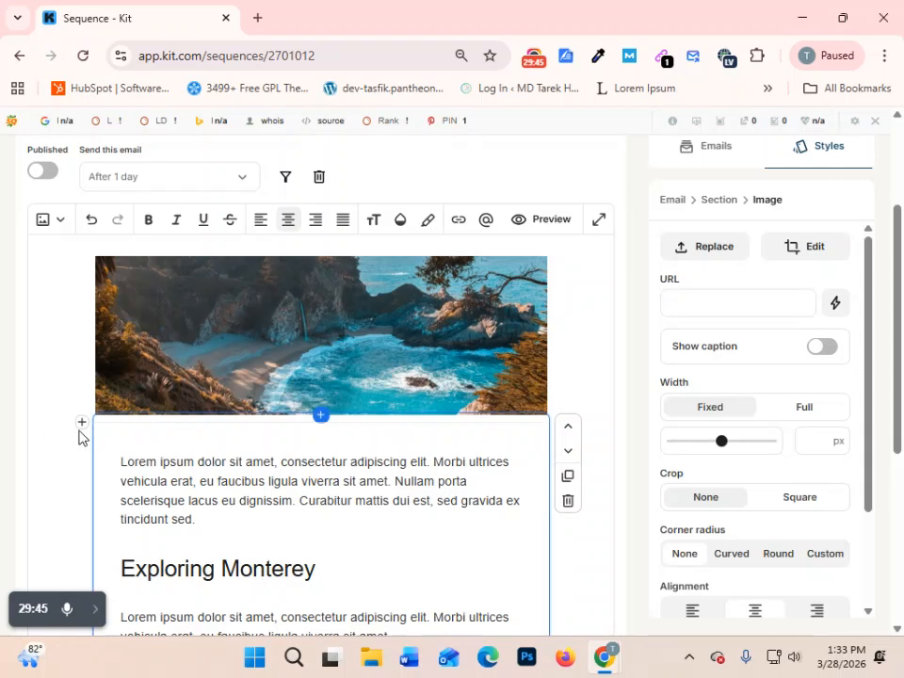
left_click(82, 422)
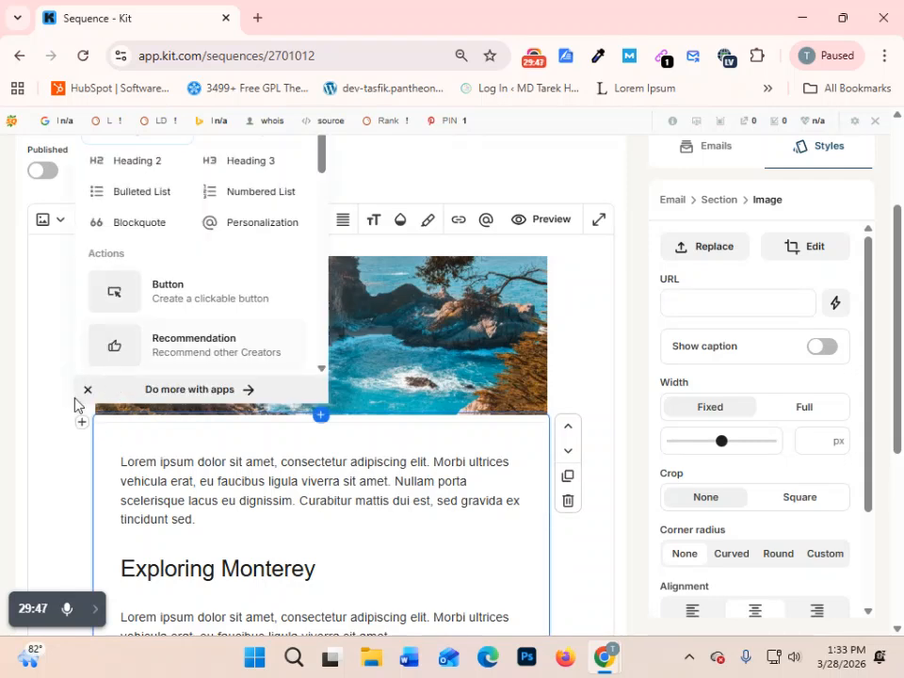
scroll(211, 334, "down", 1)
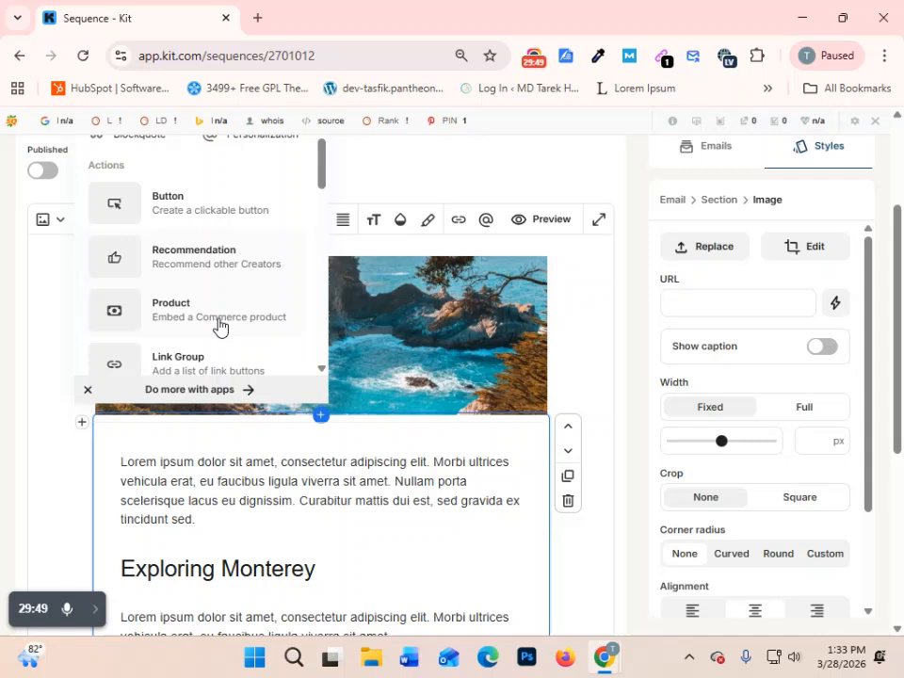
scroll(226, 311, "down", 5)
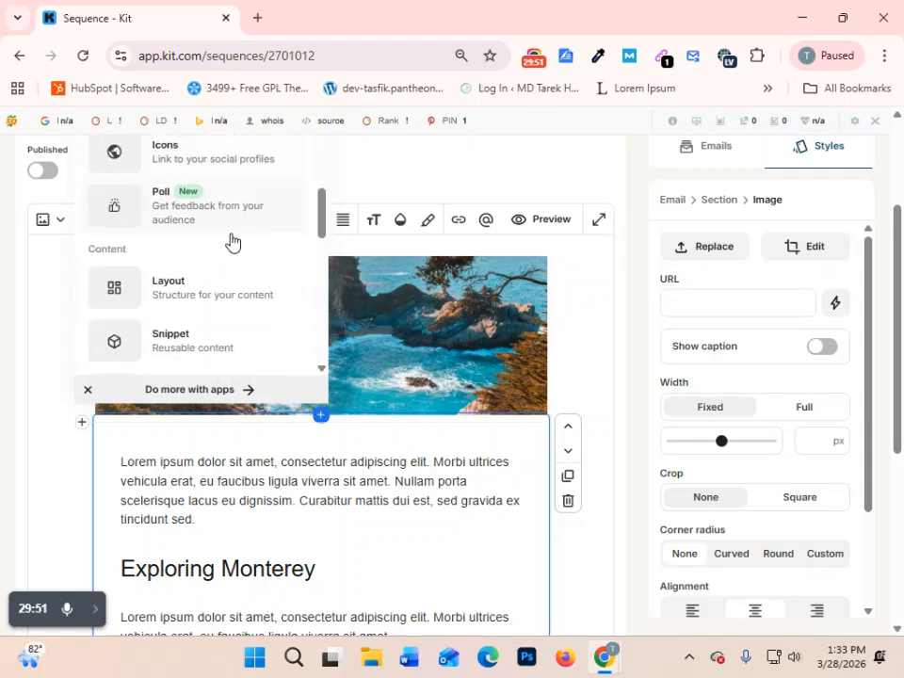
scroll(231, 198, "down", 5)
scroll(230, 200, "up", 1)
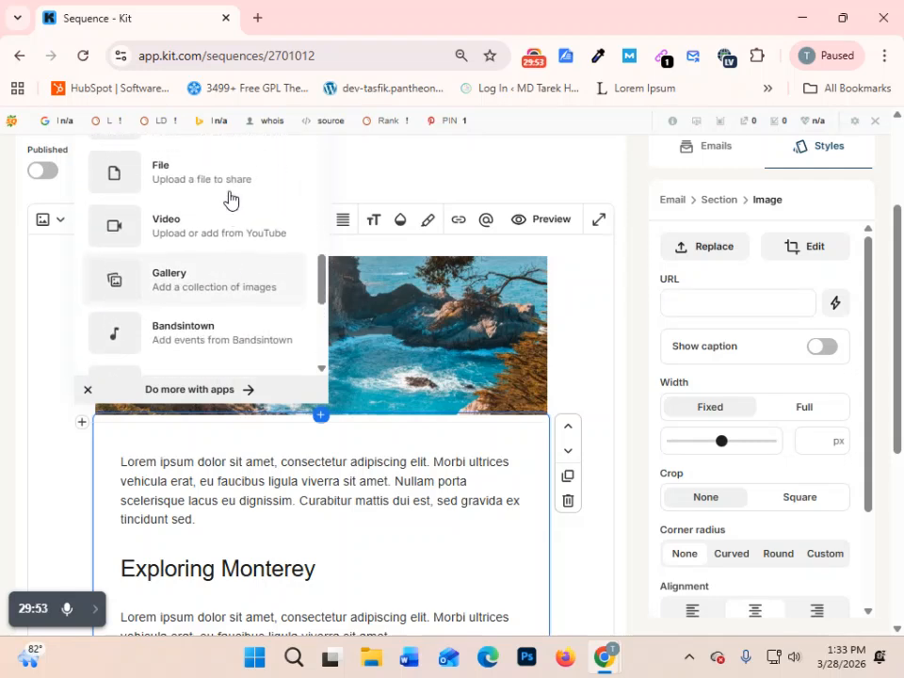
scroll(230, 200, "up", 2)
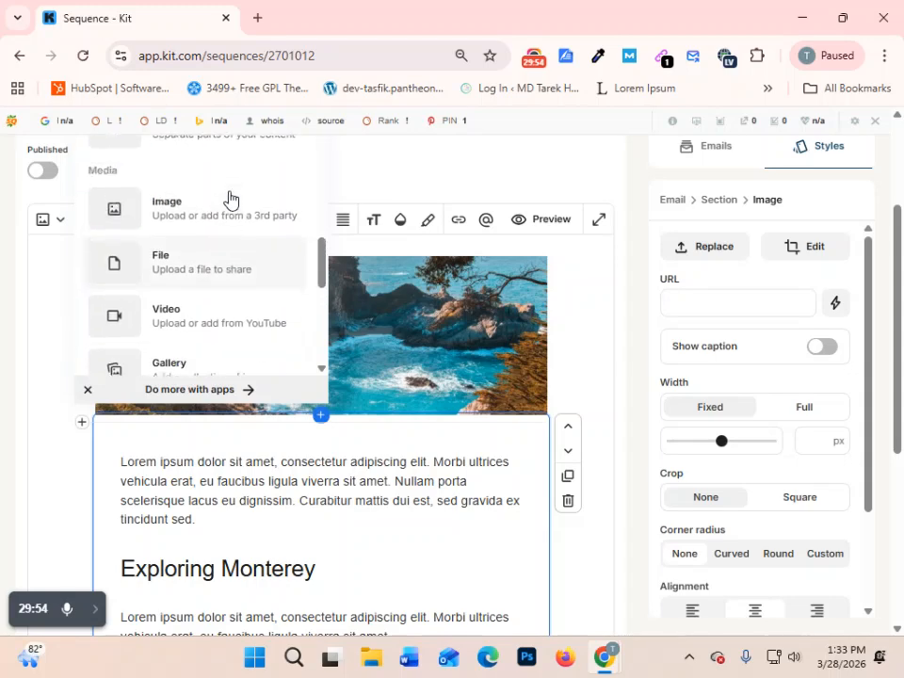
left_click(164, 216)
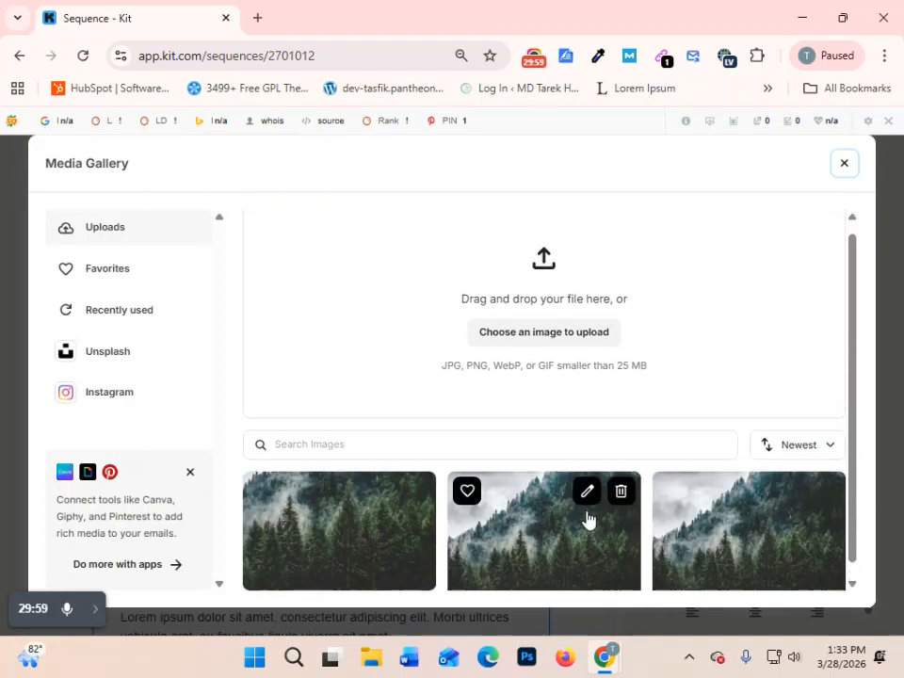
scroll(588, 520, "up", 1)
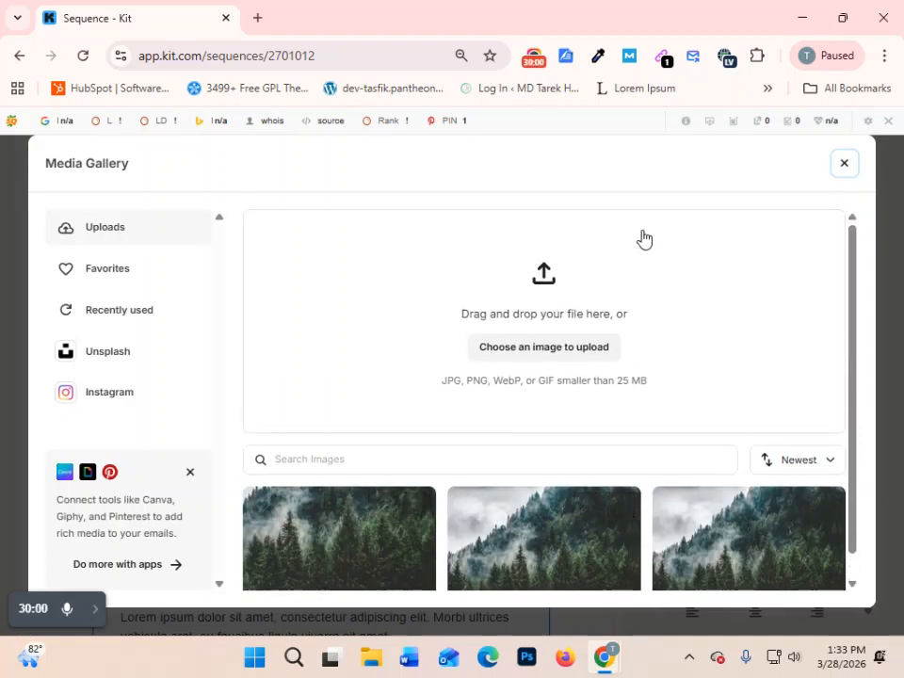
left_click(534, 347)
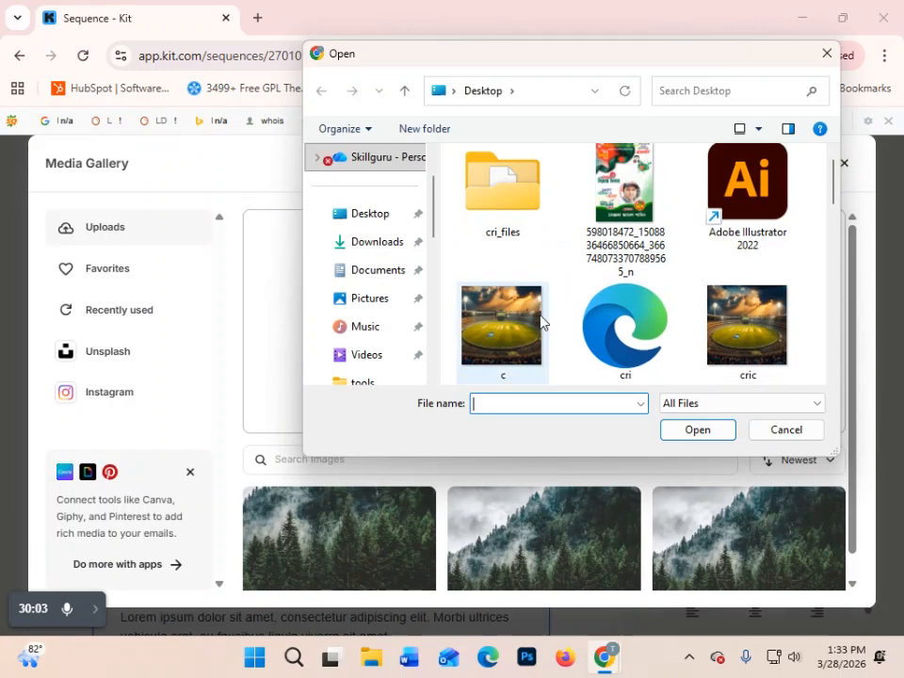
left_click(623, 202)
left_click(696, 430)
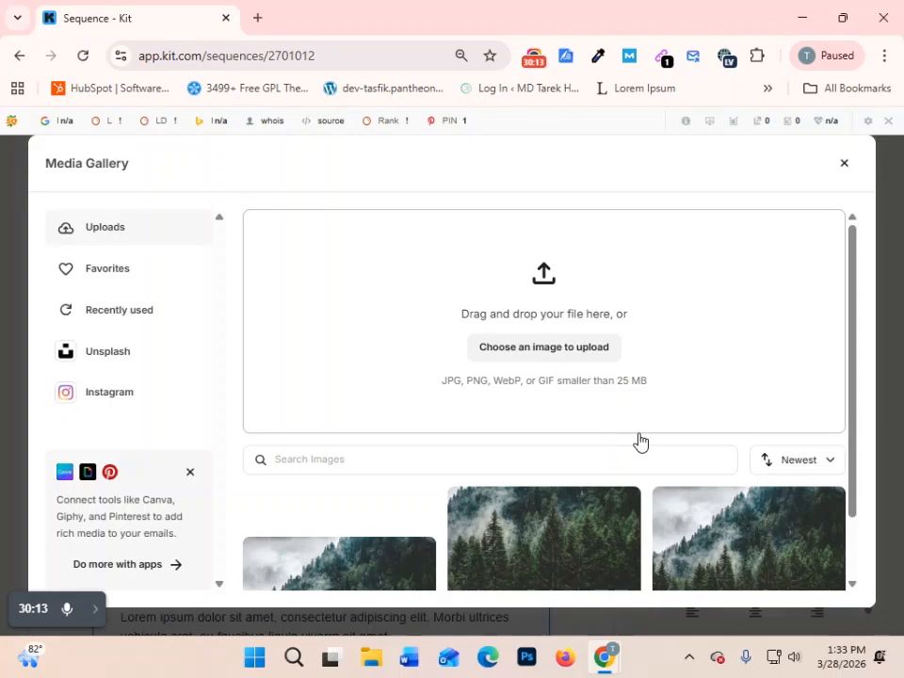
- Delete the template's coastal header image above the uploaded poster
scroll(293, 369, "up", 15)
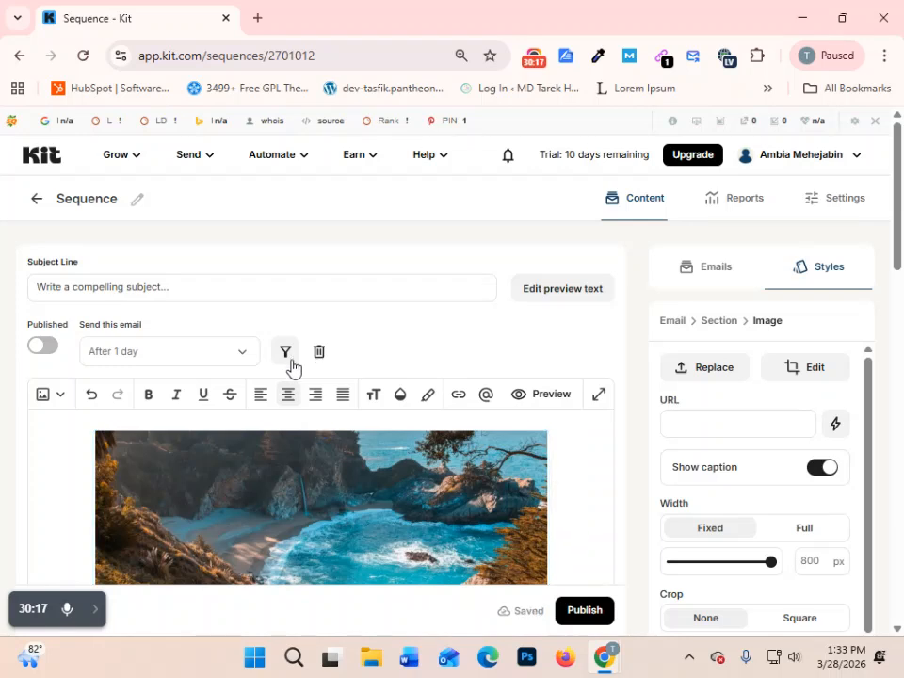
scroll(292, 363, "down", 3)
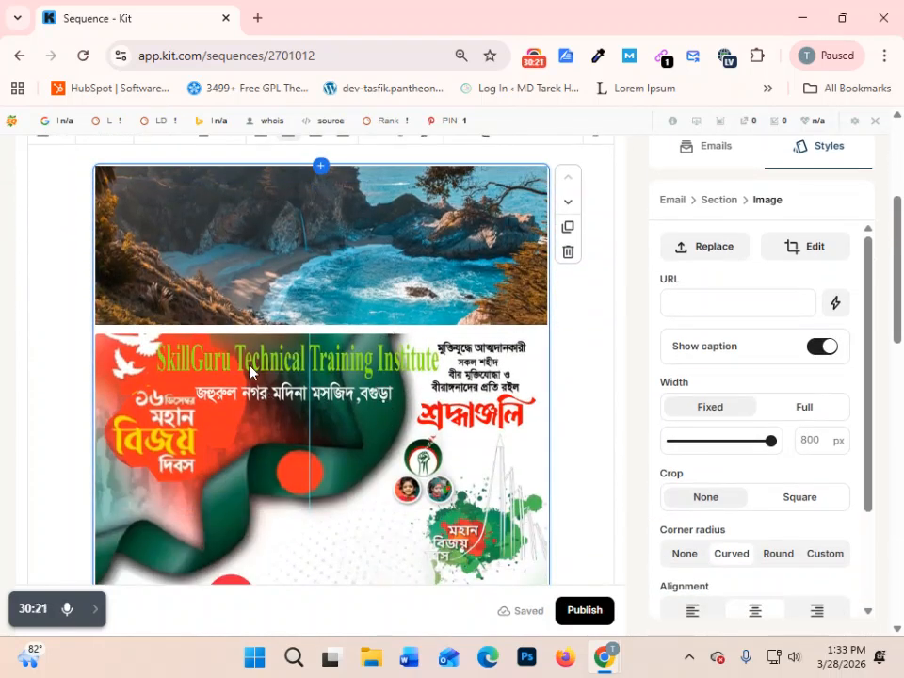
left_click(342, 228)
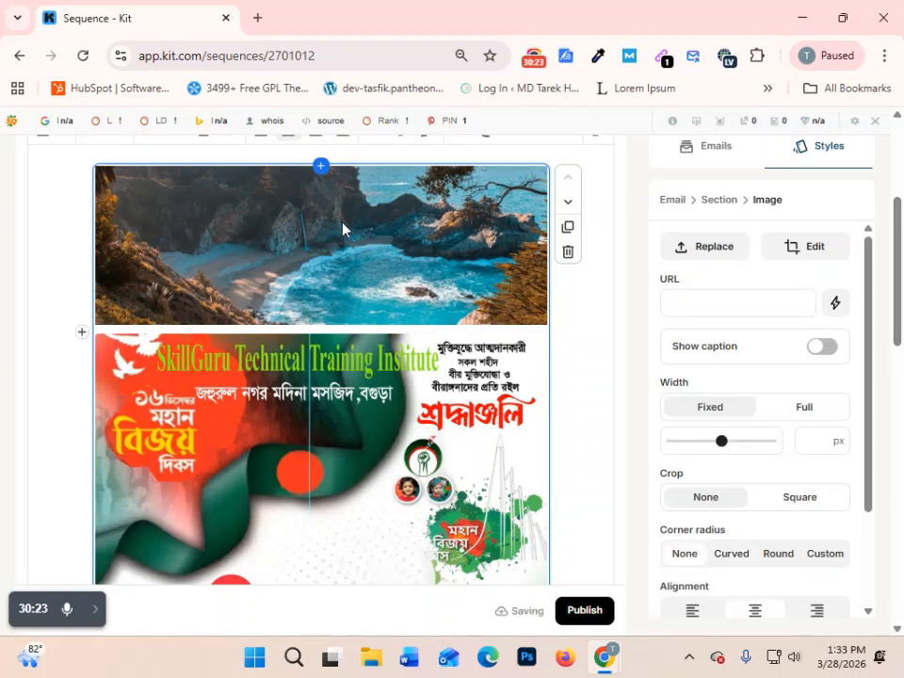
scroll(343, 244, "up", 1)
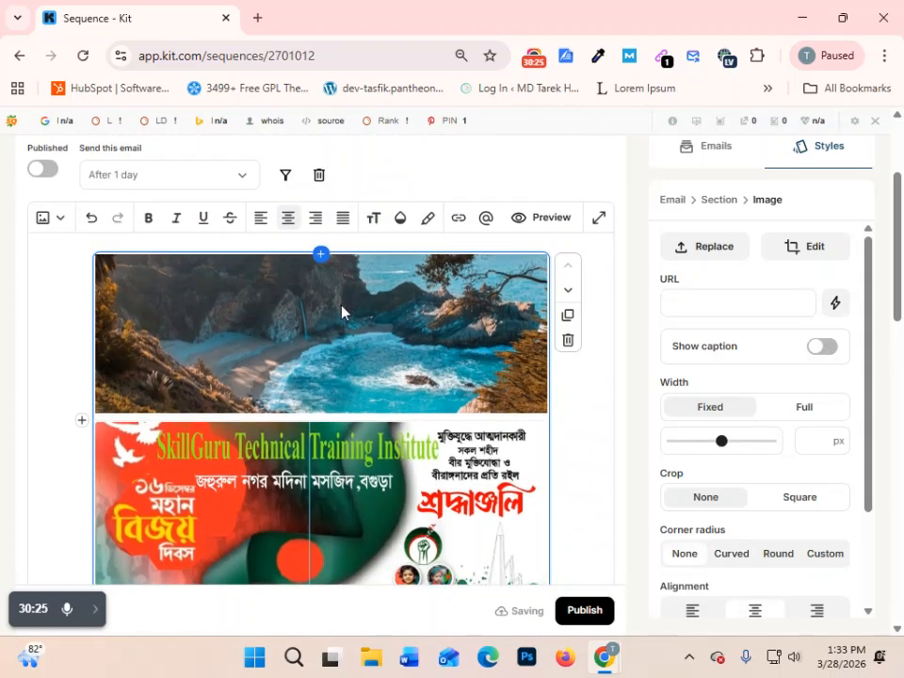
key("Delete")
scroll(429, 417, "down", 2)
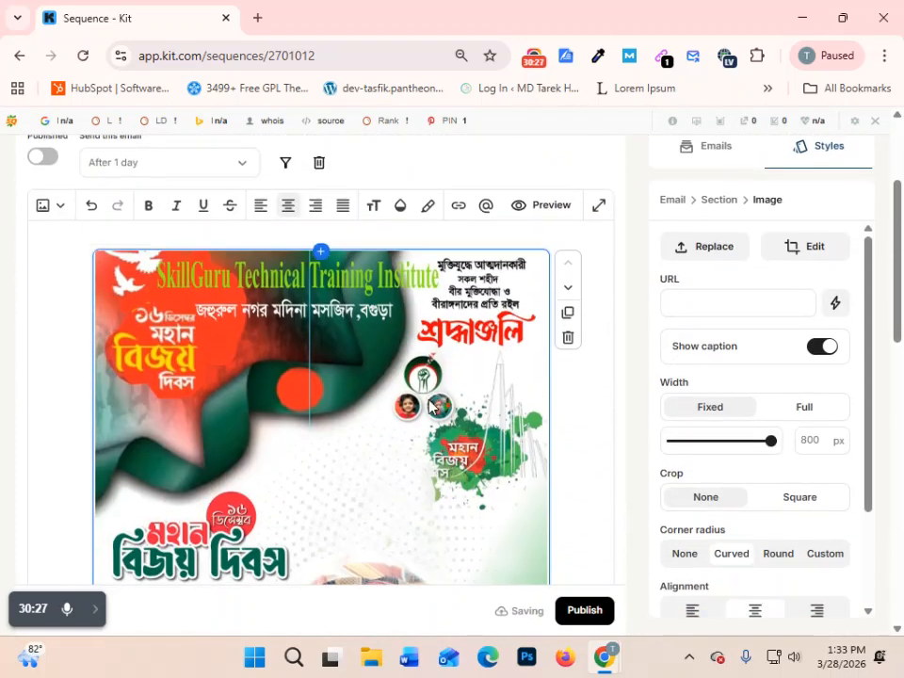
- Examine the first paragraph's text styles and the "Click here" button's URL field and styling options
scroll(428, 420, "down", 10)
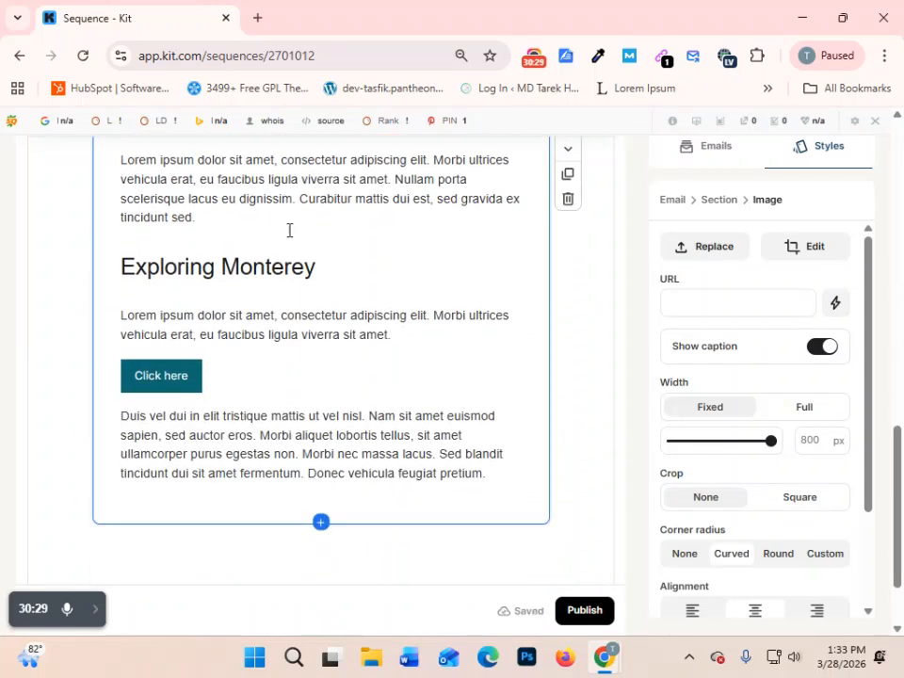
scroll(323, 323, "up", 1)
left_click(316, 250)
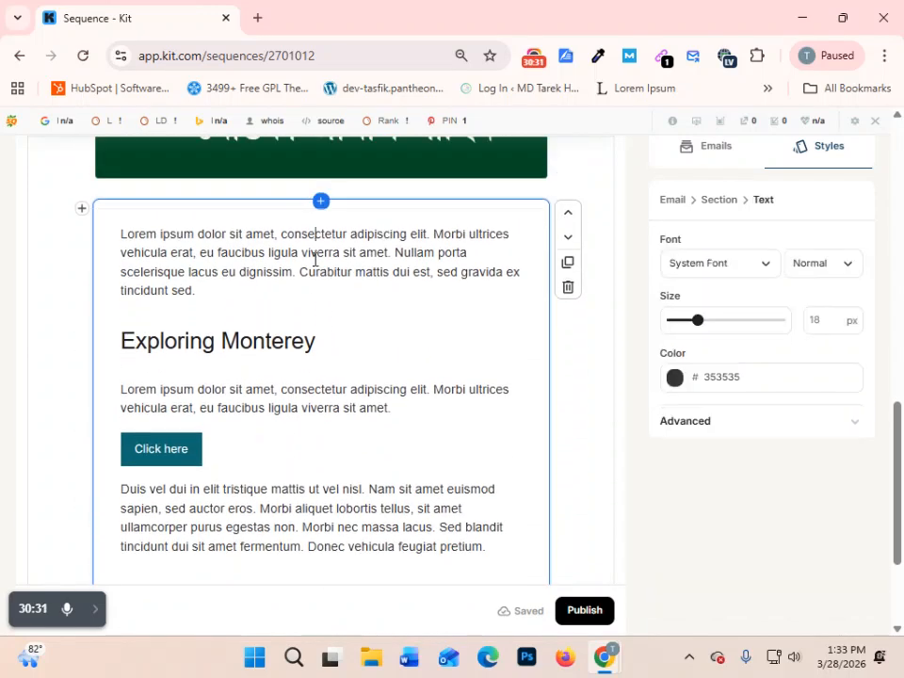
left_click(165, 448)
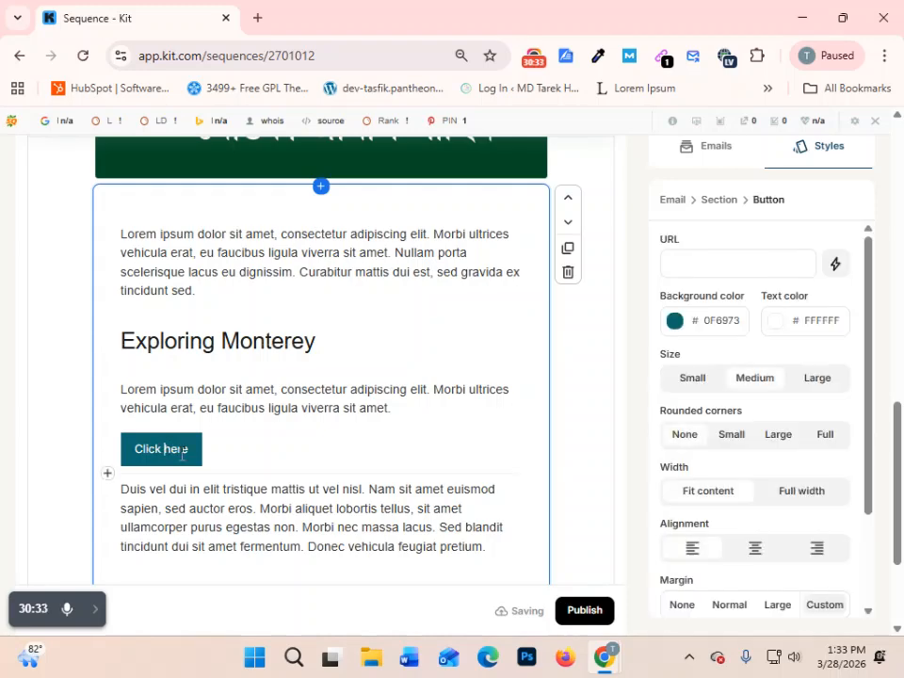
left_click(750, 261)
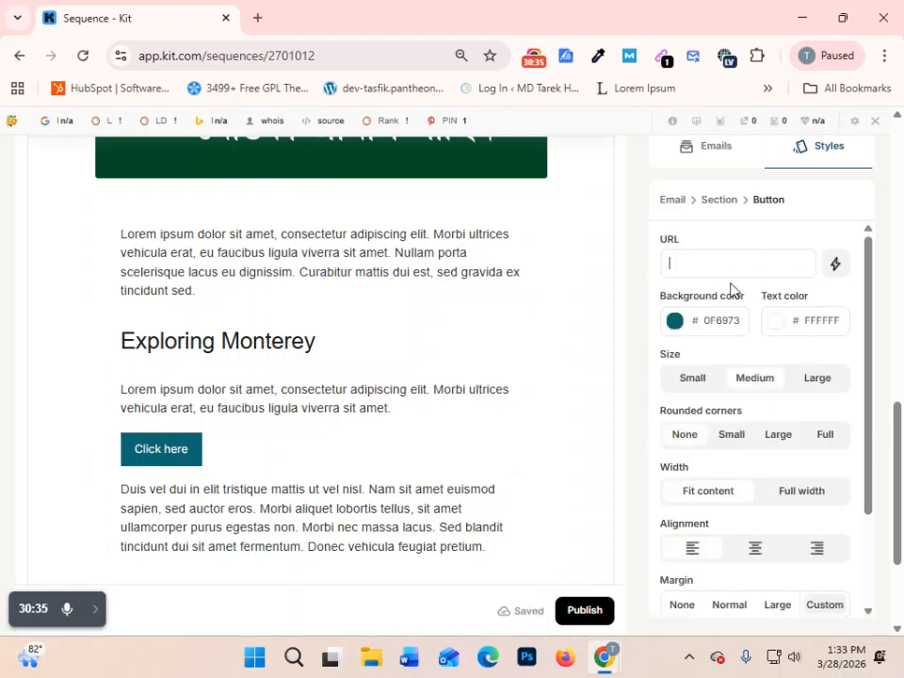
scroll(743, 347, "up", 4)
scroll(371, 414, "down", 6)
scroll(393, 374, "up", 4)
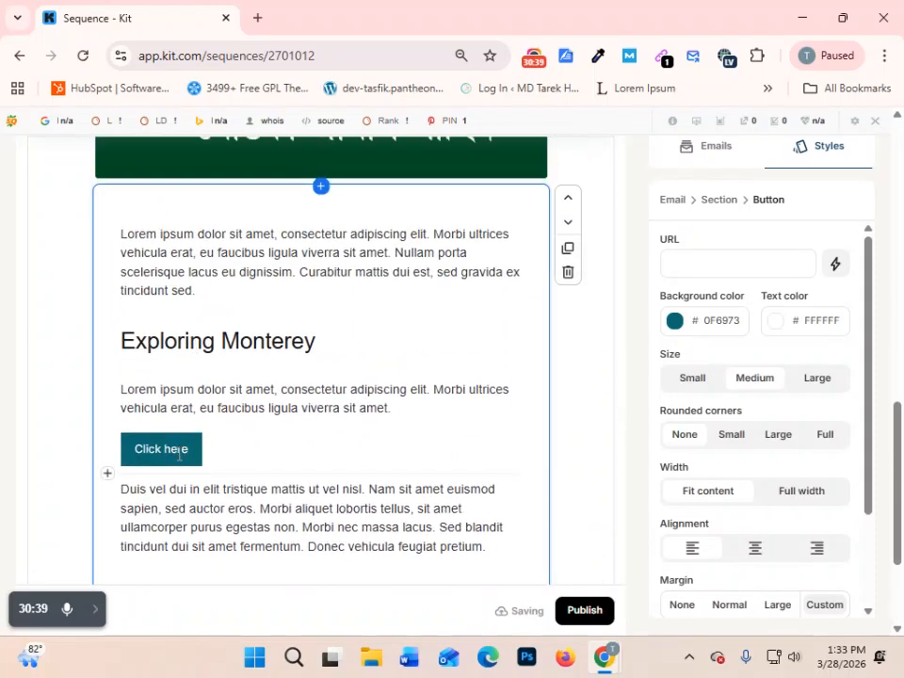
left_click(184, 448)
left_click(711, 261)
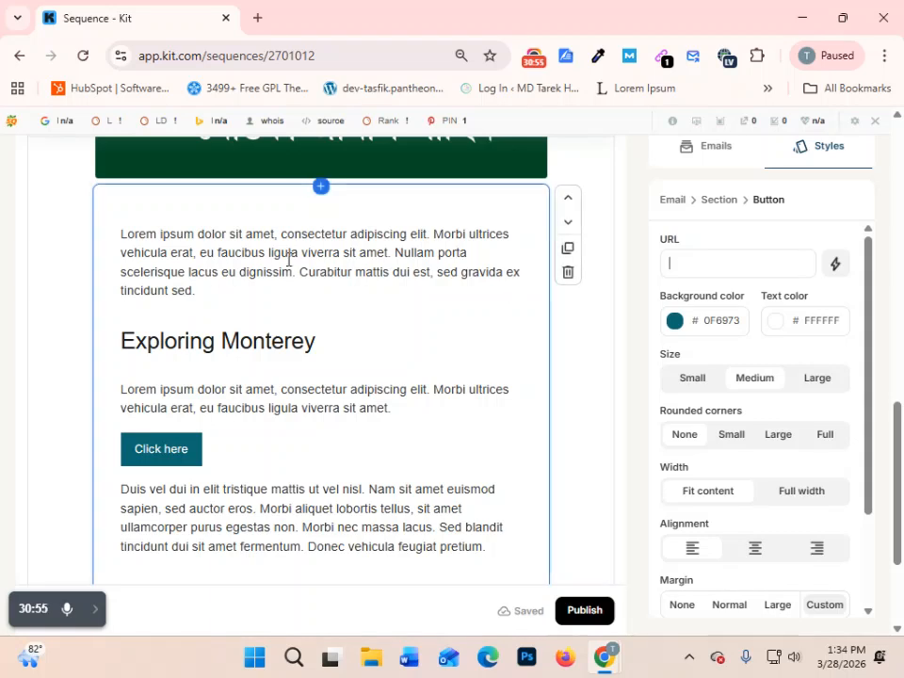
- Delete the placeholder text of the first paragraph above the "Exploring Monterey" heading
left_click(390, 235)
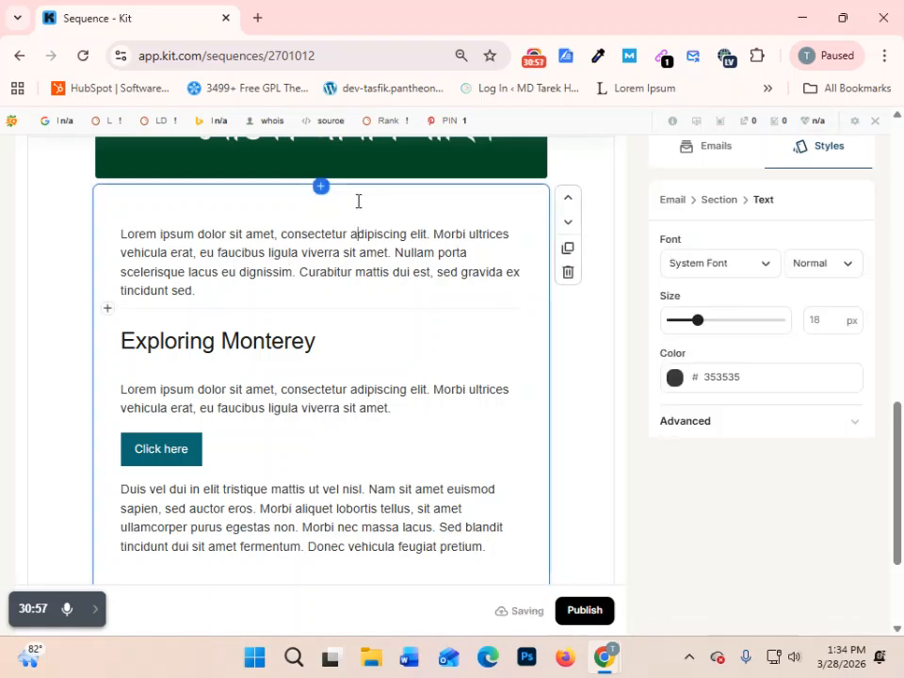
left_click_drag(122, 235, 435, 344)
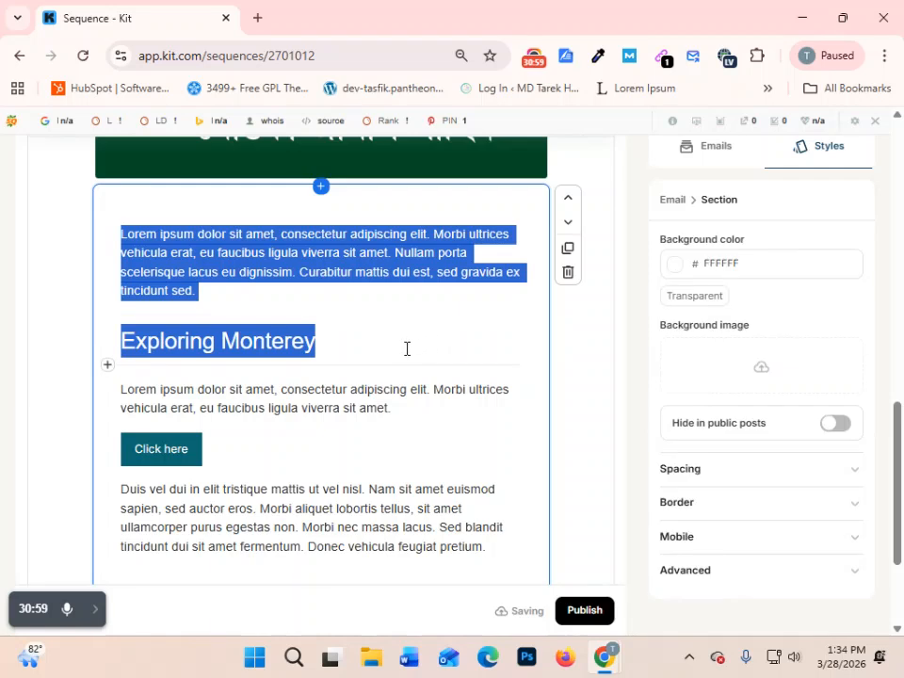
left_click(406, 349)
left_click(286, 282)
left_click_drag(206, 297, 0, 229)
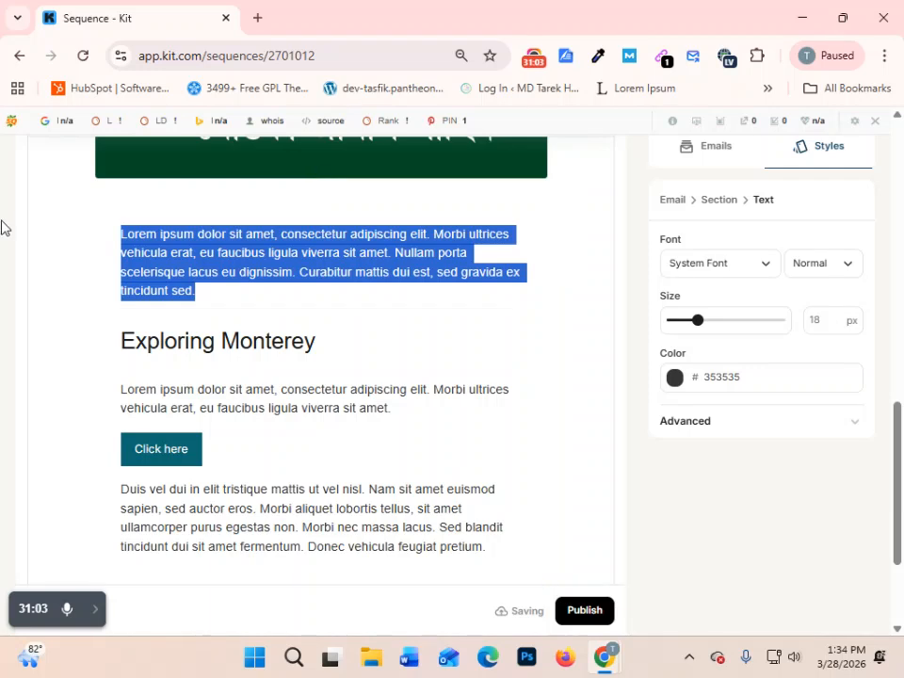
key("BackSpace")
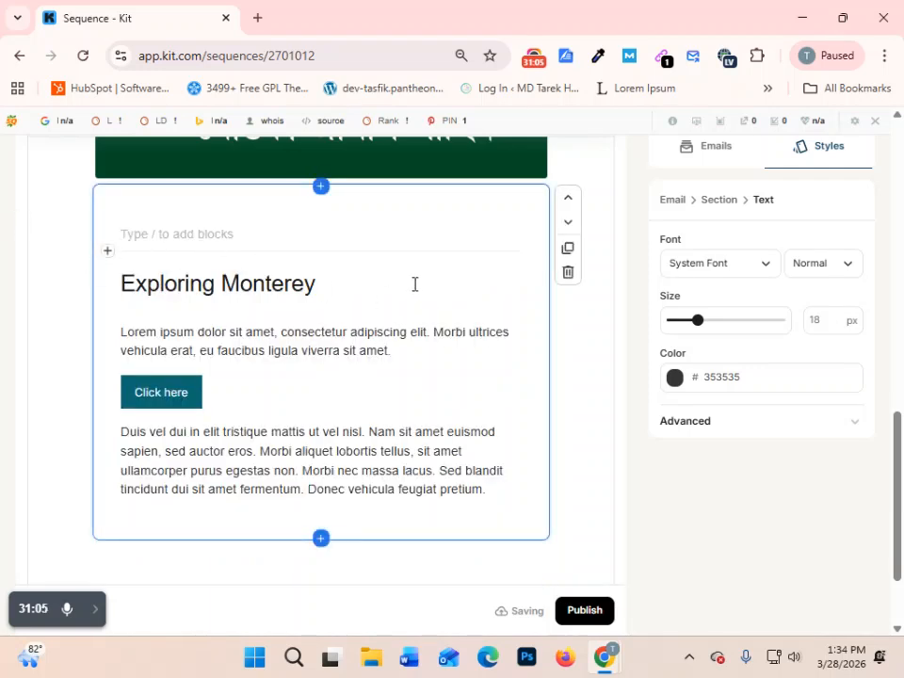
- Examine the content blocks that can be inserted at the empty line above the "Exploring Monterey" heading
left_click(452, 278)
left_click(255, 233)
left_click(109, 253)
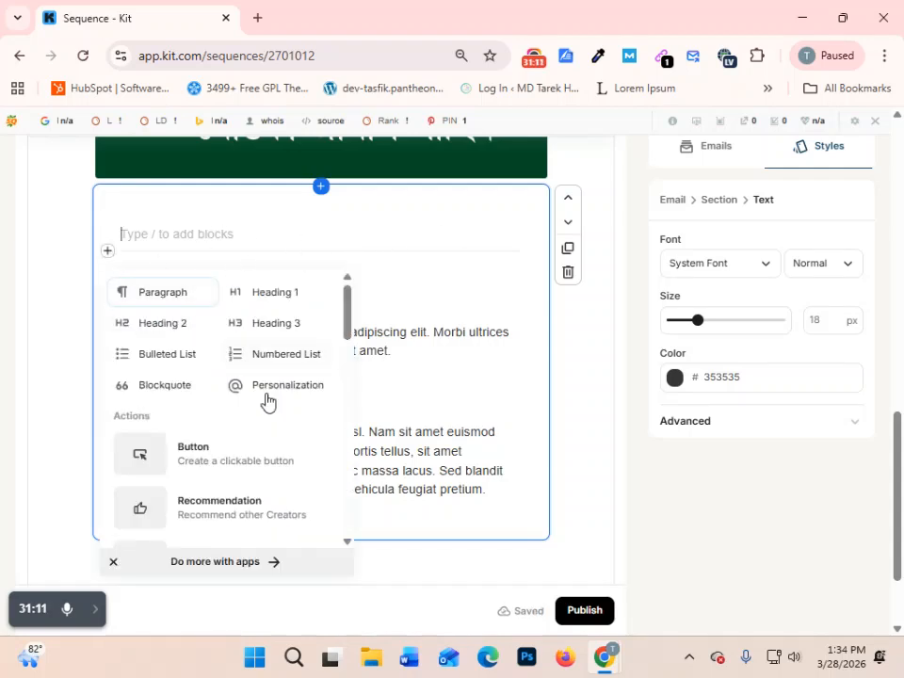
scroll(249, 371, "down", 3)
scroll(243, 375, "up", 1)
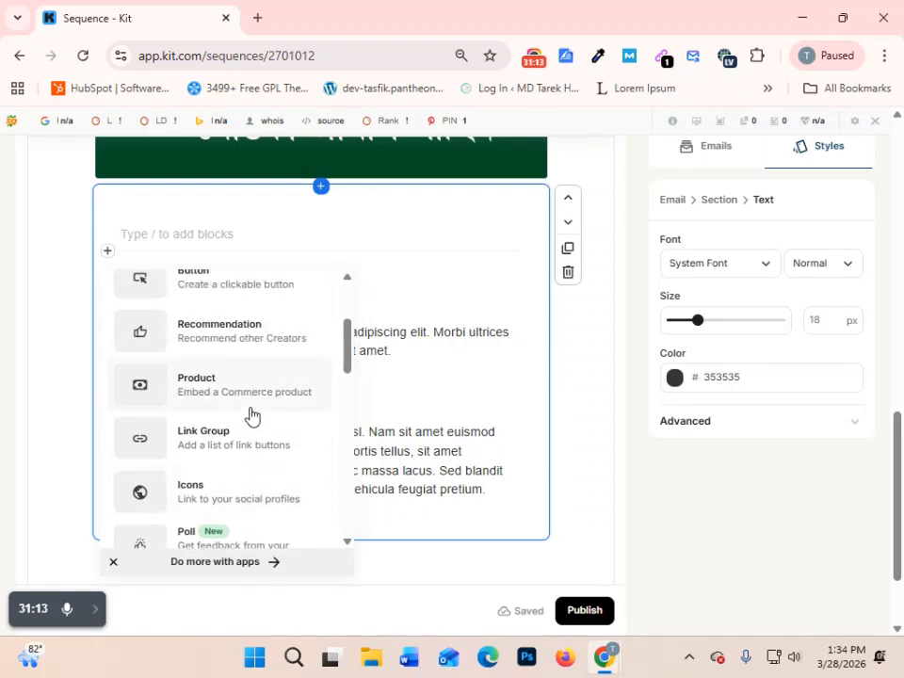
scroll(250, 415, "down", 2)
scroll(258, 409, "down", 1)
scroll(258, 407, "down", 5)
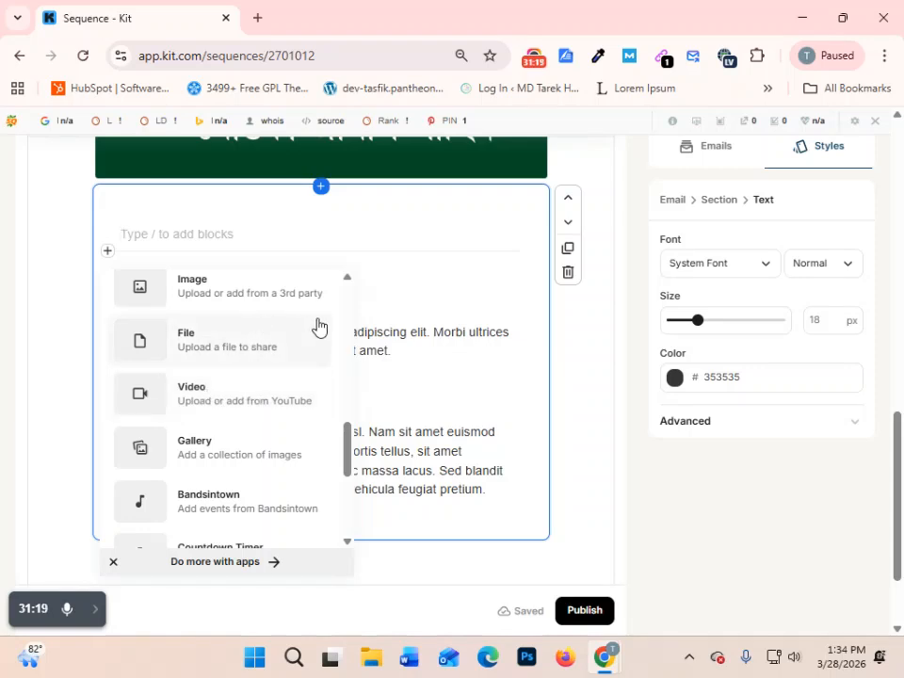
left_click(439, 241)
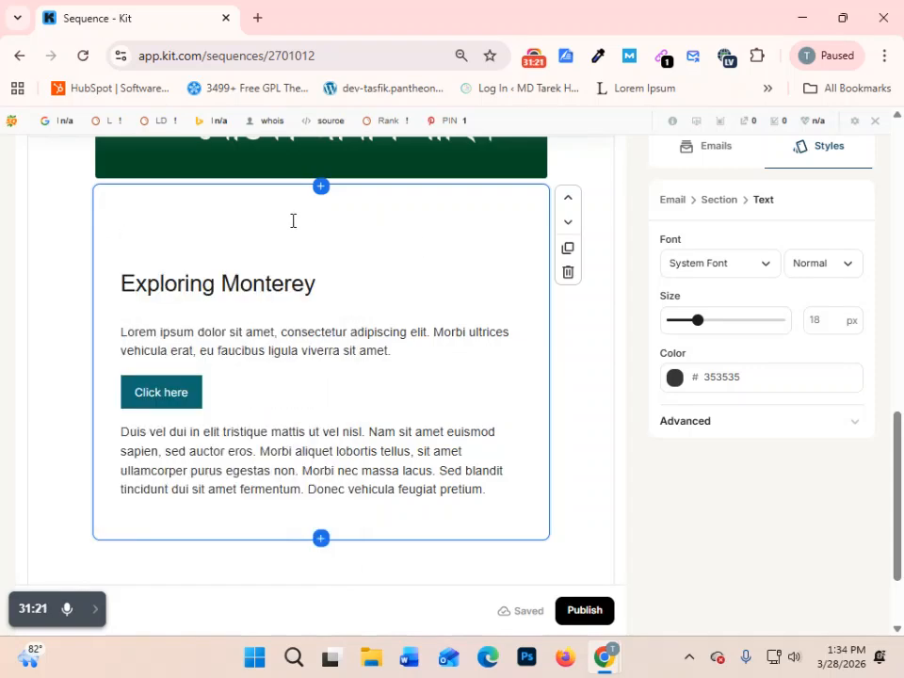
- Set the URL of the "Click here" button to the owner's personal website address
left_click(484, 306)
scroll(443, 296, "down", 2)
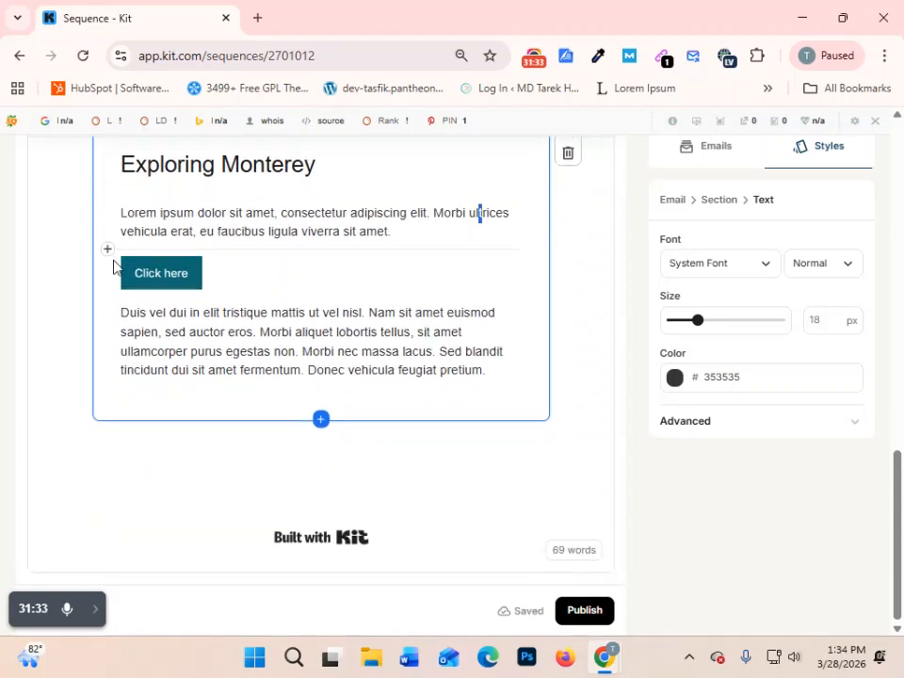
left_click(170, 274)
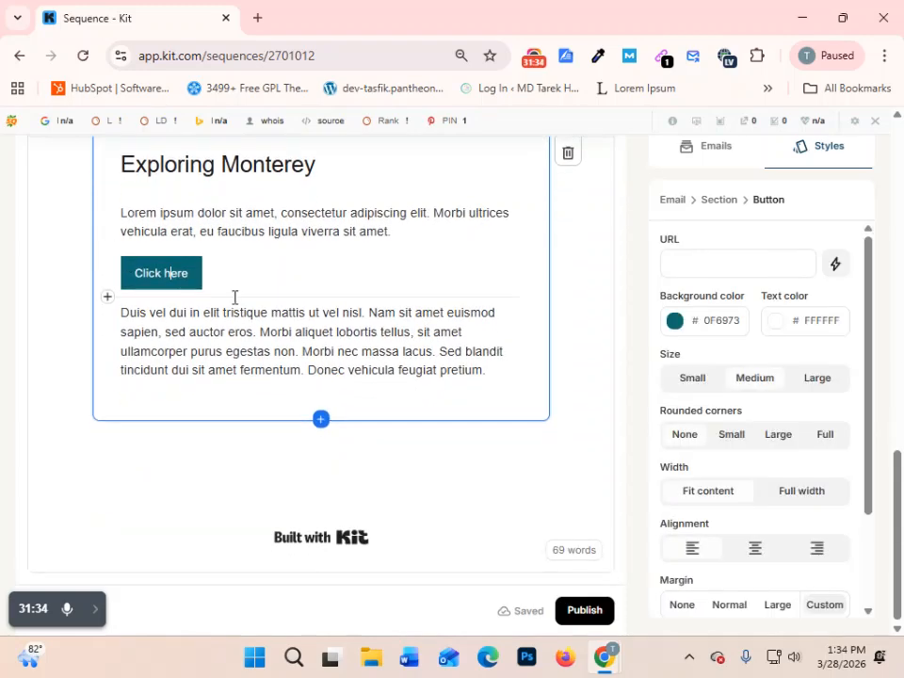
left_click(742, 264)
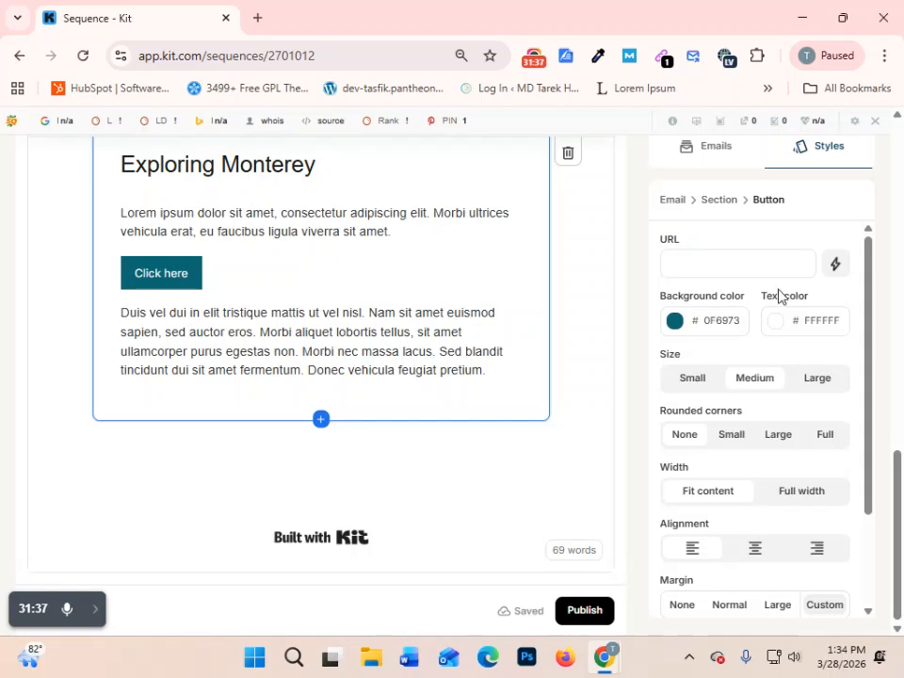
type("tarekhasan.site")
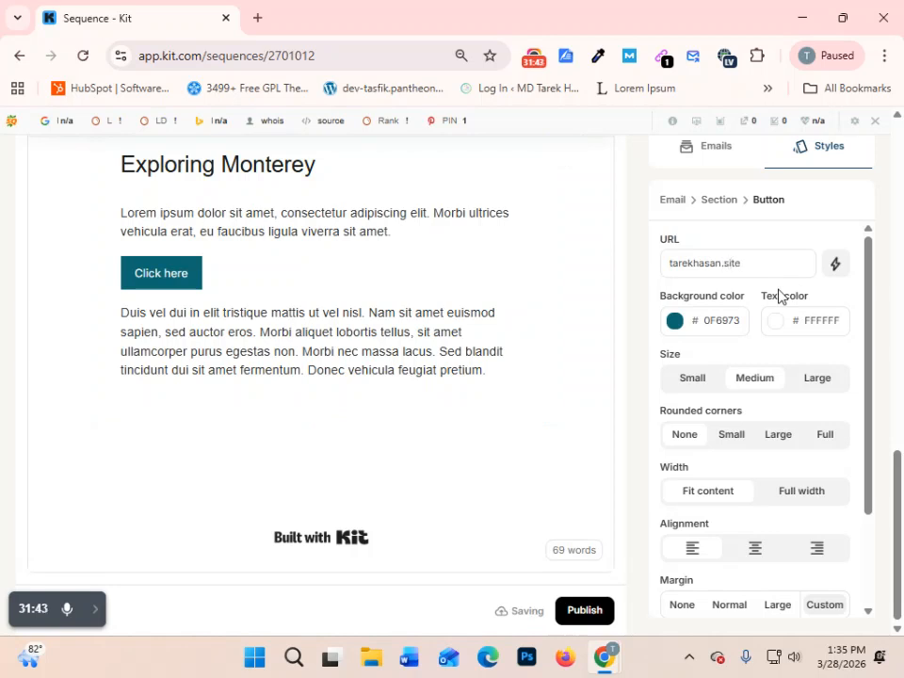
scroll(792, 288, "down", 3)
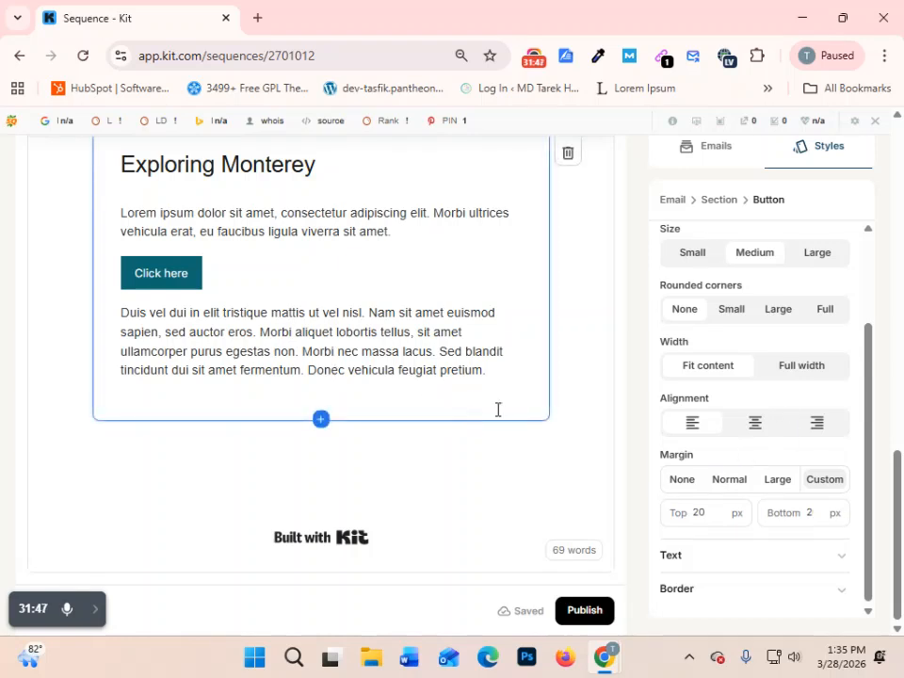
- Turn off the "Built with Kit" badge and delete the blank section above it
left_click(347, 544)
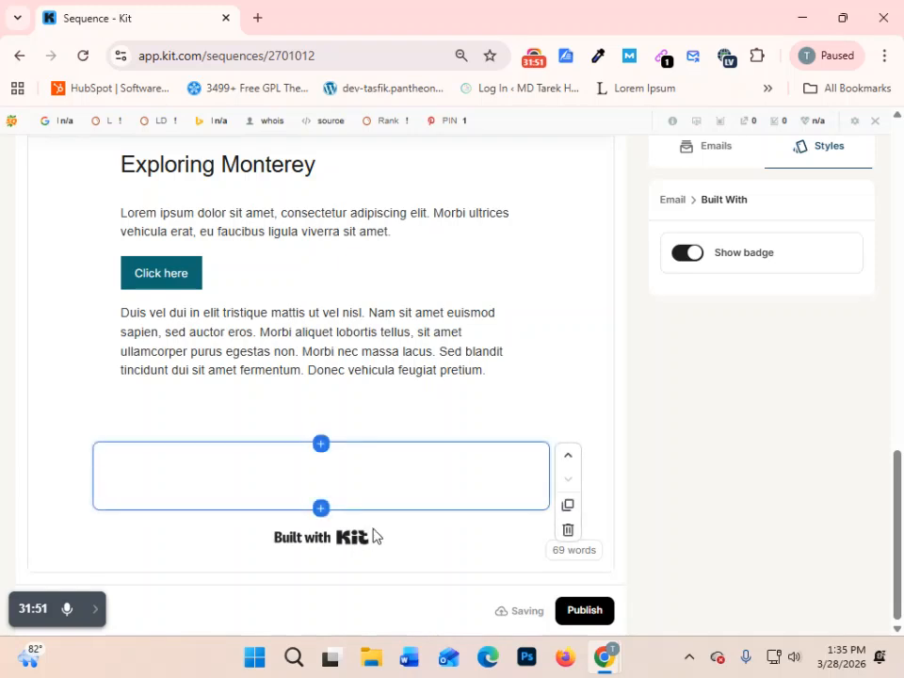
left_click(683, 254)
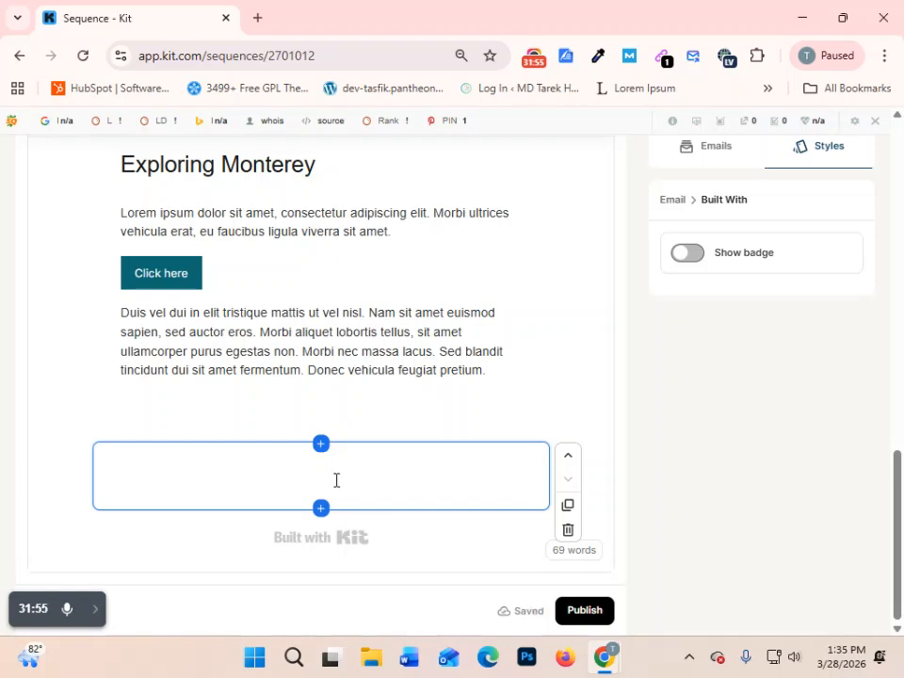
left_click(568, 530)
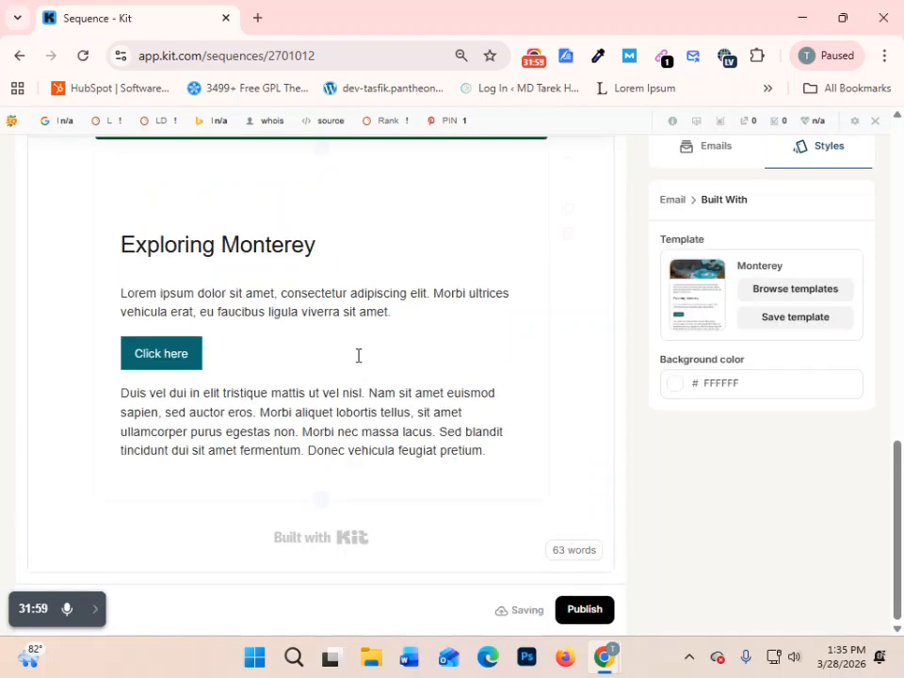
- Change the label of the "Click here" button to "CONFIRM"
left_click(180, 353)
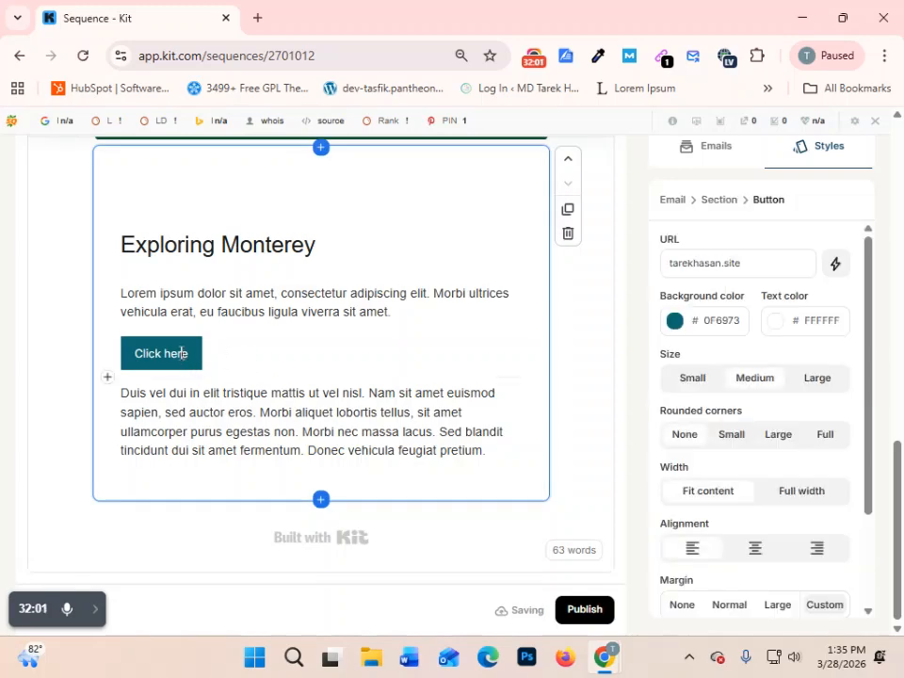
scroll(496, 345, "up", 6)
scroll(529, 254, "up", 1)
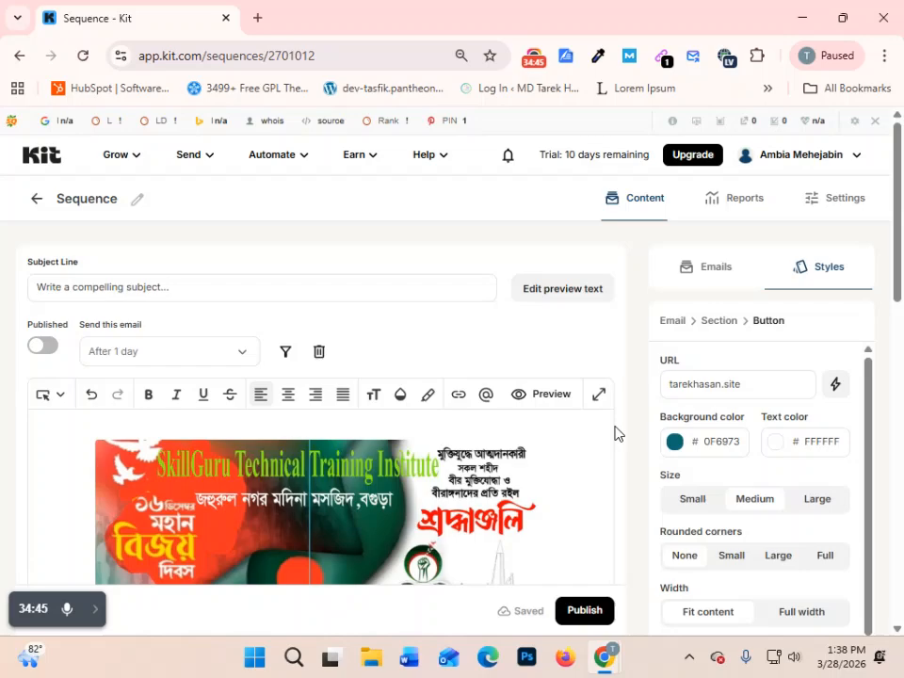
scroll(359, 403, "down", 5)
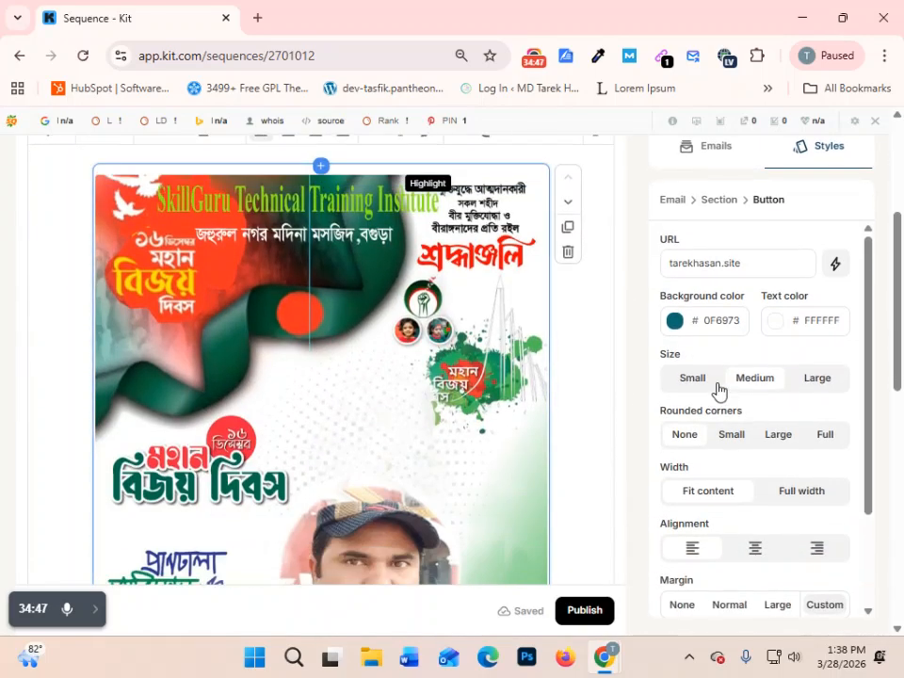
scroll(363, 439, "down", 10)
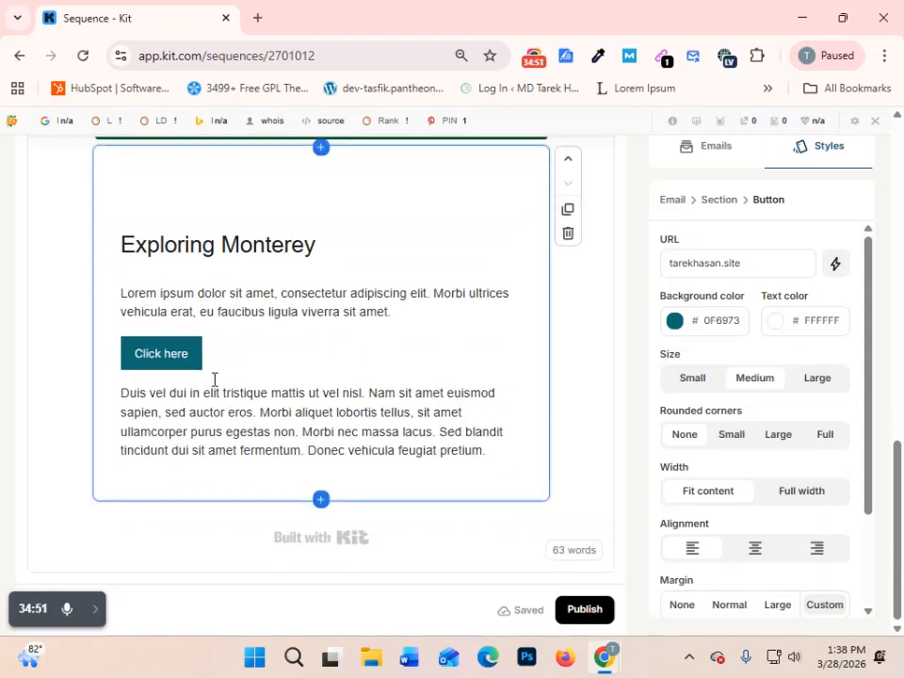
left_click_drag(194, 353, 111, 345)
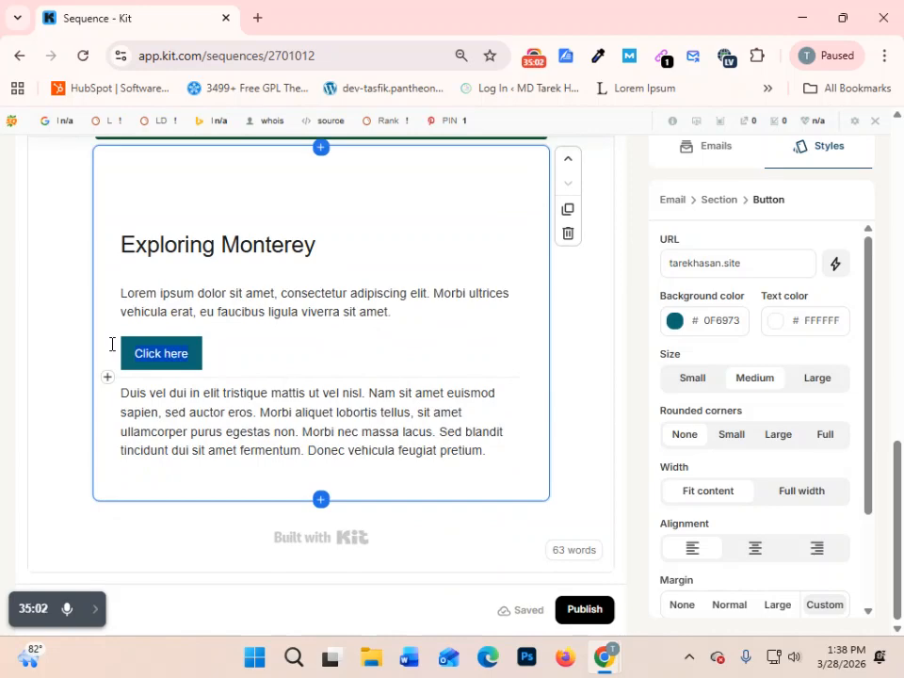
type("cl")
key("BackSpace")
key("BackSpace")
type("co")
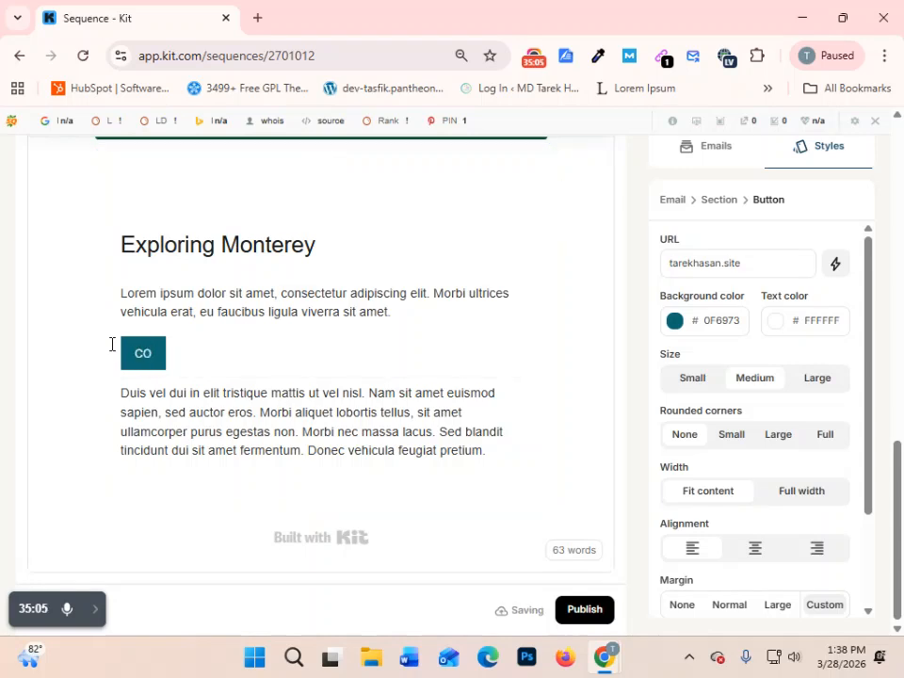
type("NFIR")
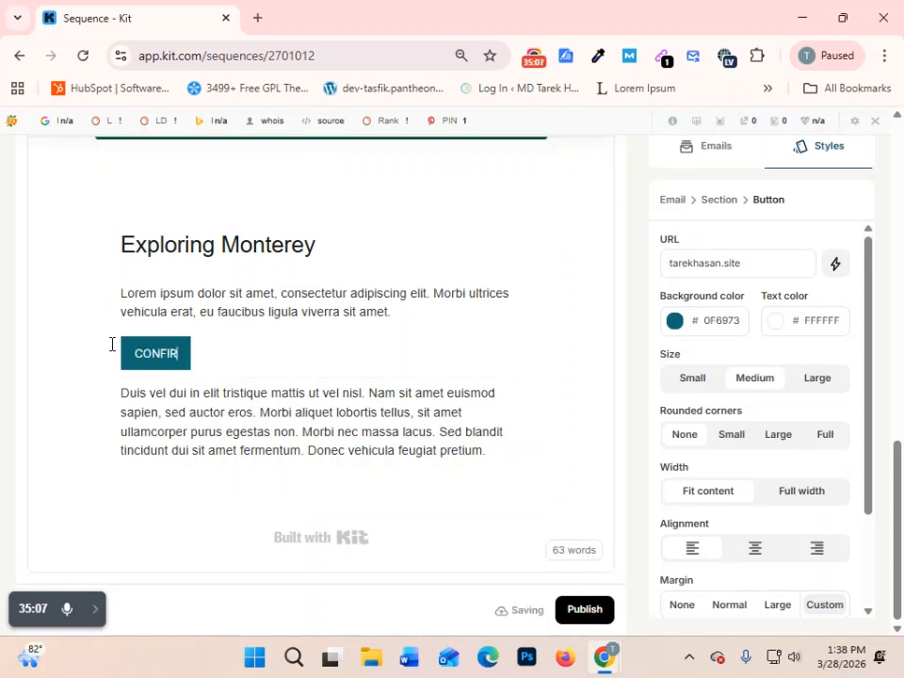
type("M")
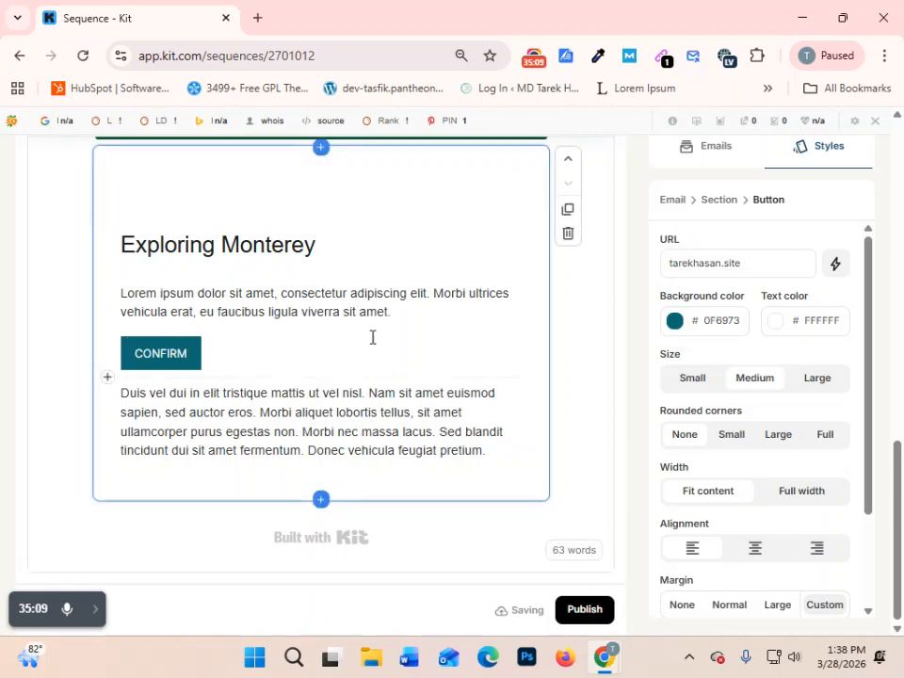
- Rename the sequence as "S. E. MDF DPF"
scroll(415, 381, "up", 3)
scroll(429, 397, "down", 3)
scroll(430, 397, "up", 4)
scroll(798, 356, "up", 10)
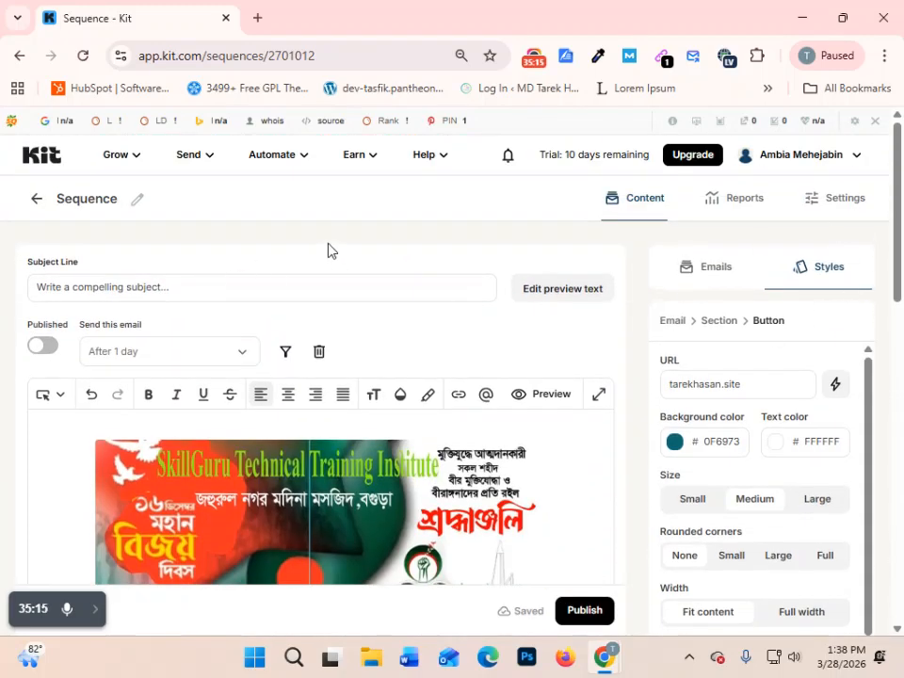
left_click(134, 199)
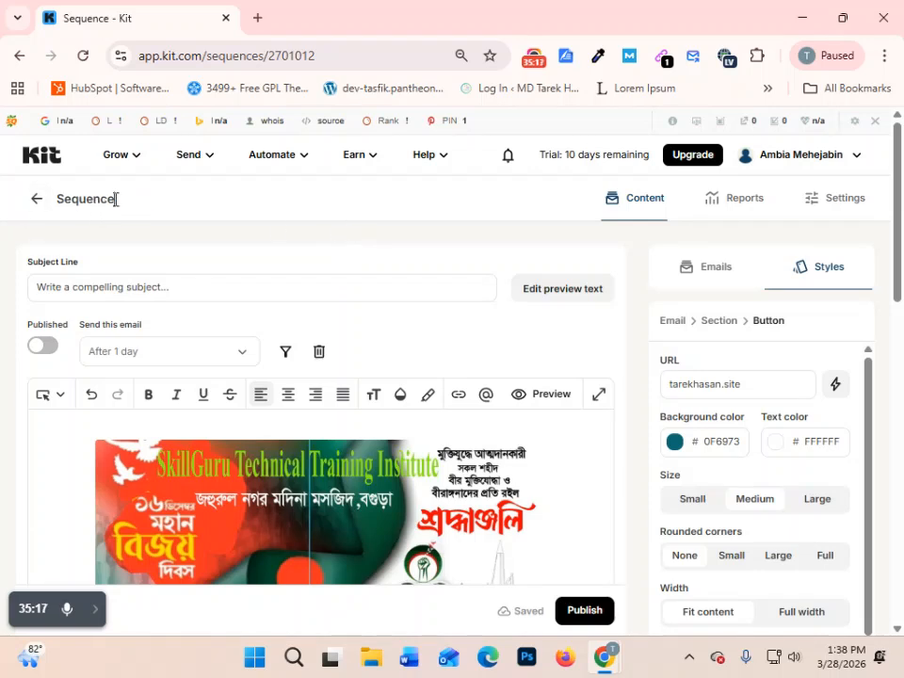
key("BackSpace")
key("BackSpace")
key("BackSpace")
key("BackSpace")
key("BackSpace")
key("BackSpace")
key("BackSpace")
key("BackSpace")
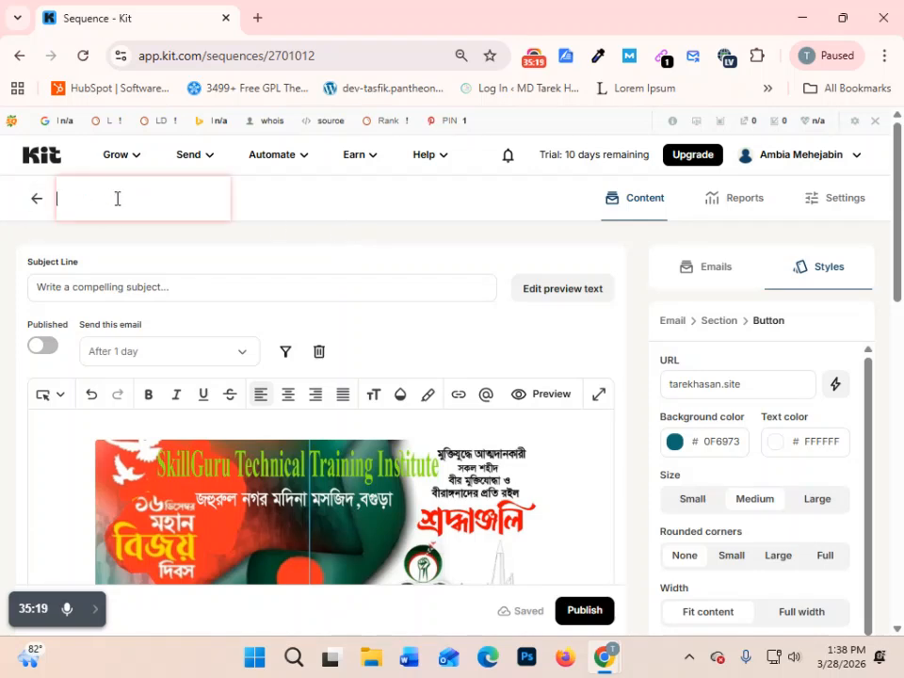
type("S")
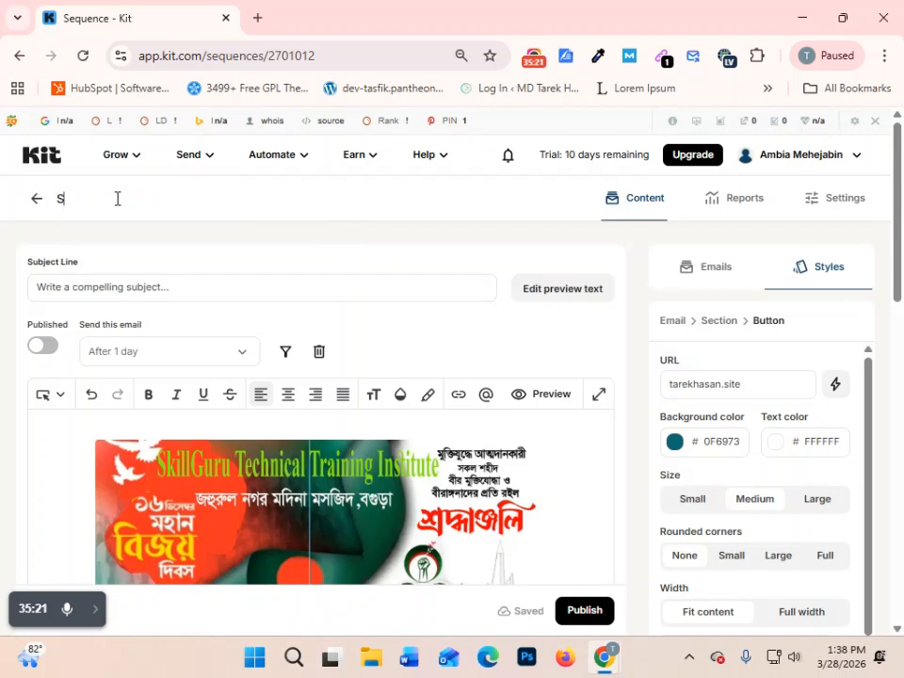
type(". E. MDF DPF")
key("Return")
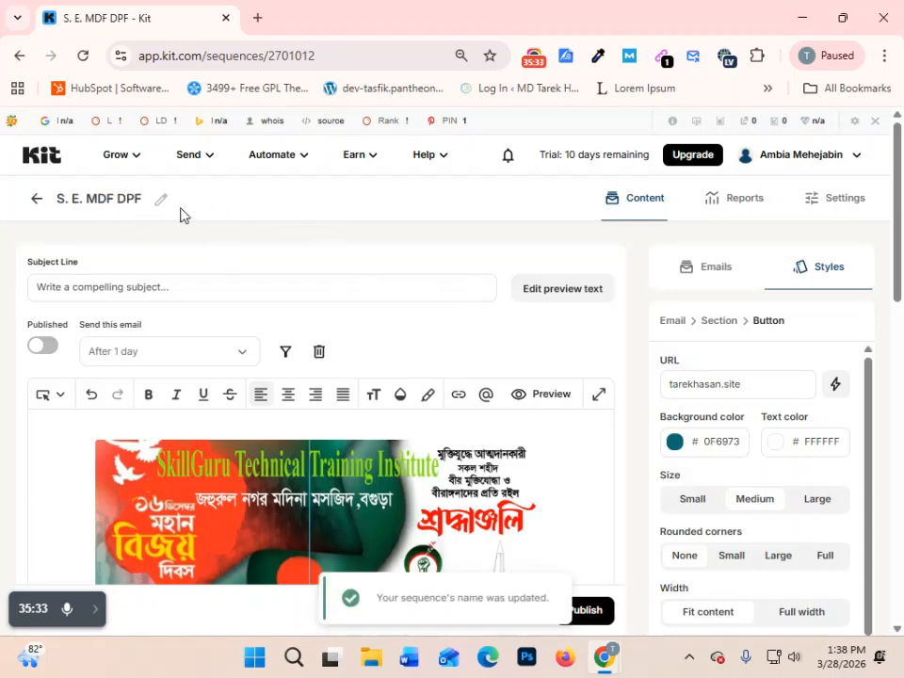
- Enter "CONFIRM YOUR SEAT" as the email's subject line
scroll(194, 428, "down", 10)
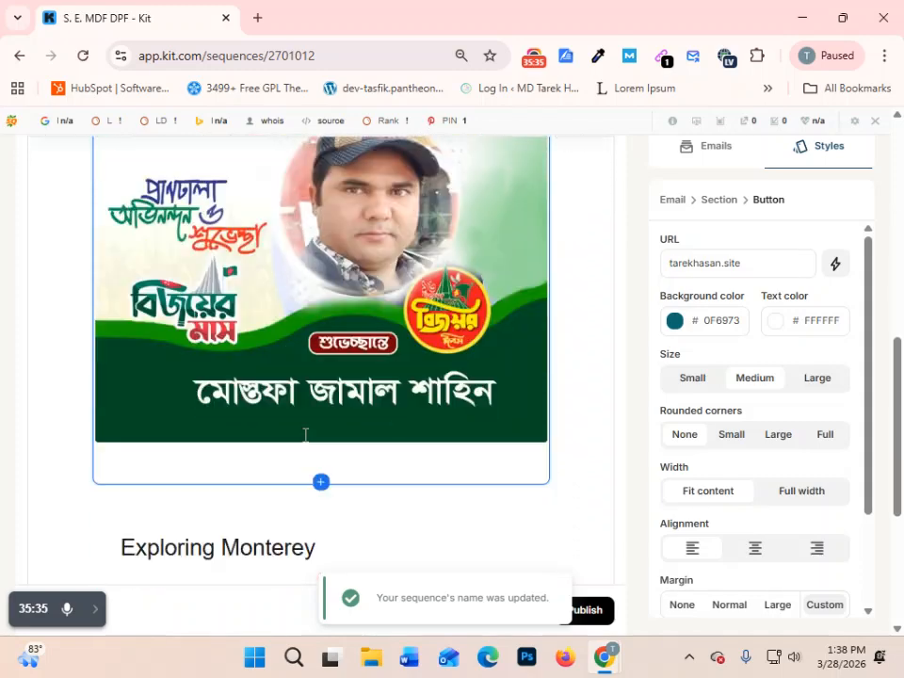
scroll(305, 434, "up", 10)
left_click(192, 291)
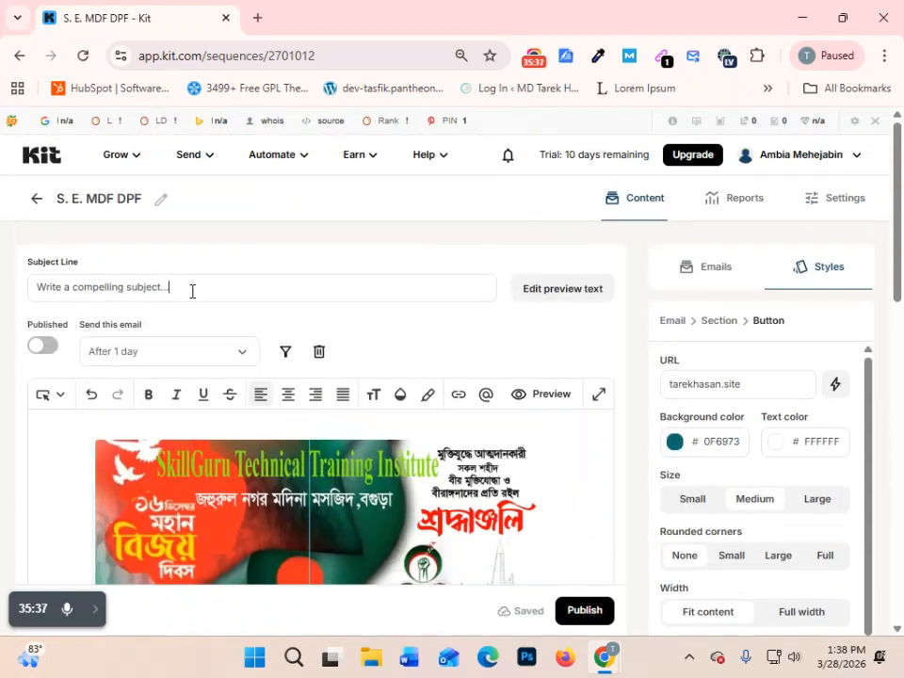
left_click_drag(207, 284, 16, 285)
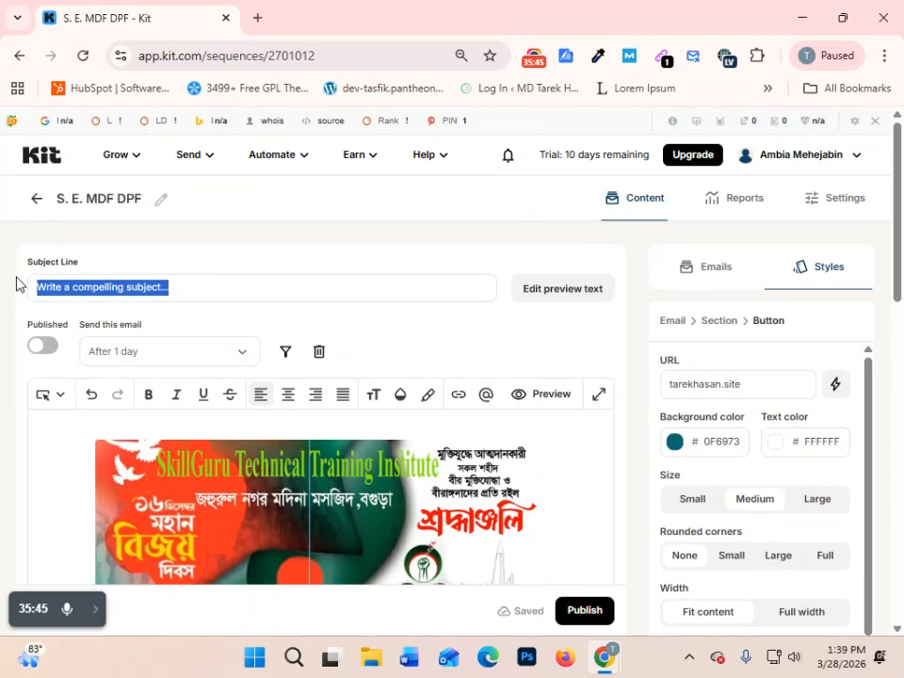
type("CON")
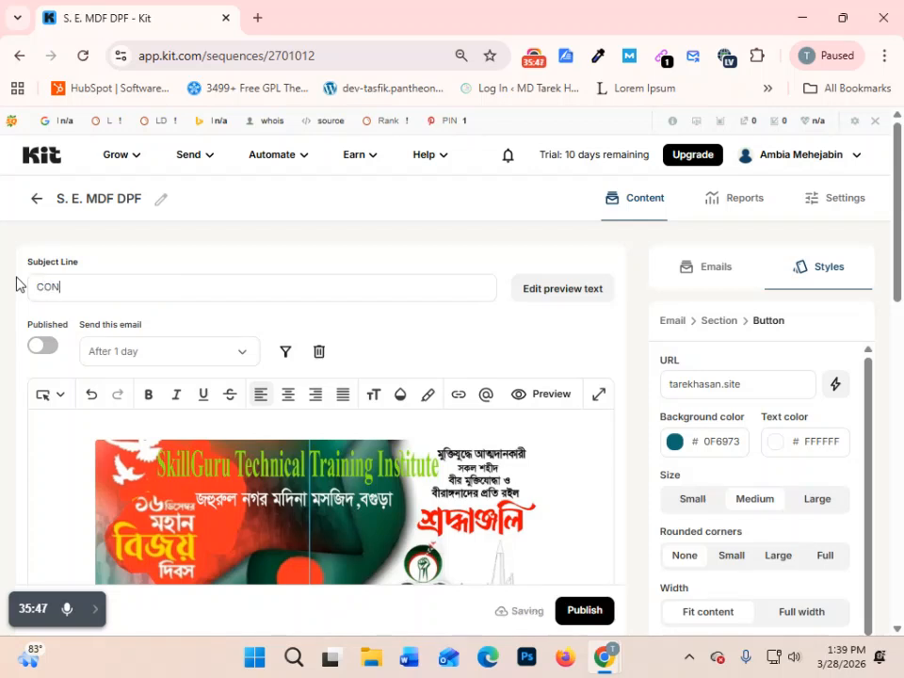
type("FIRM YOUR SEAT")
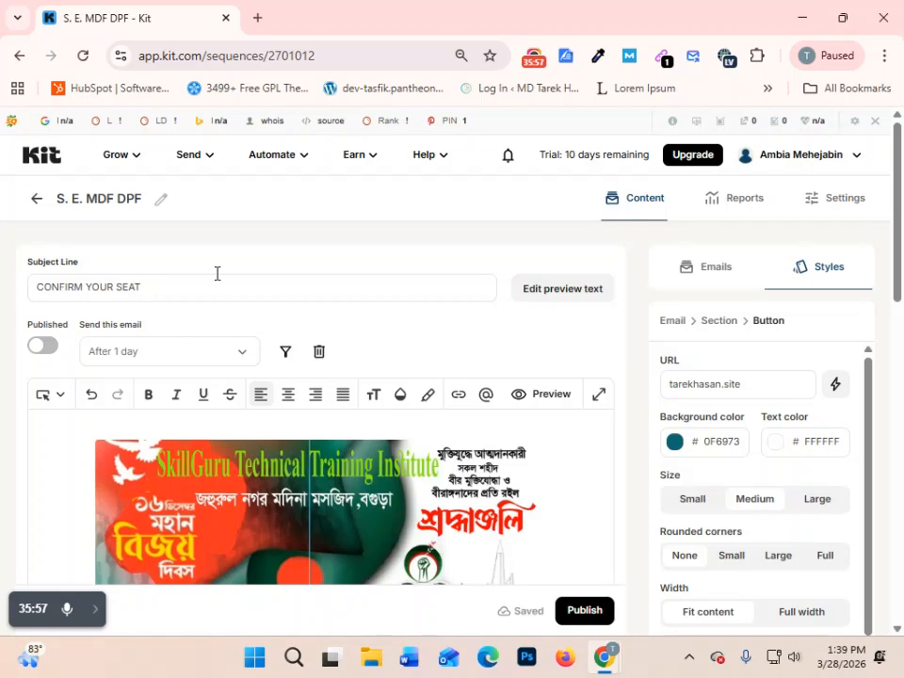
left_click(34, 286)
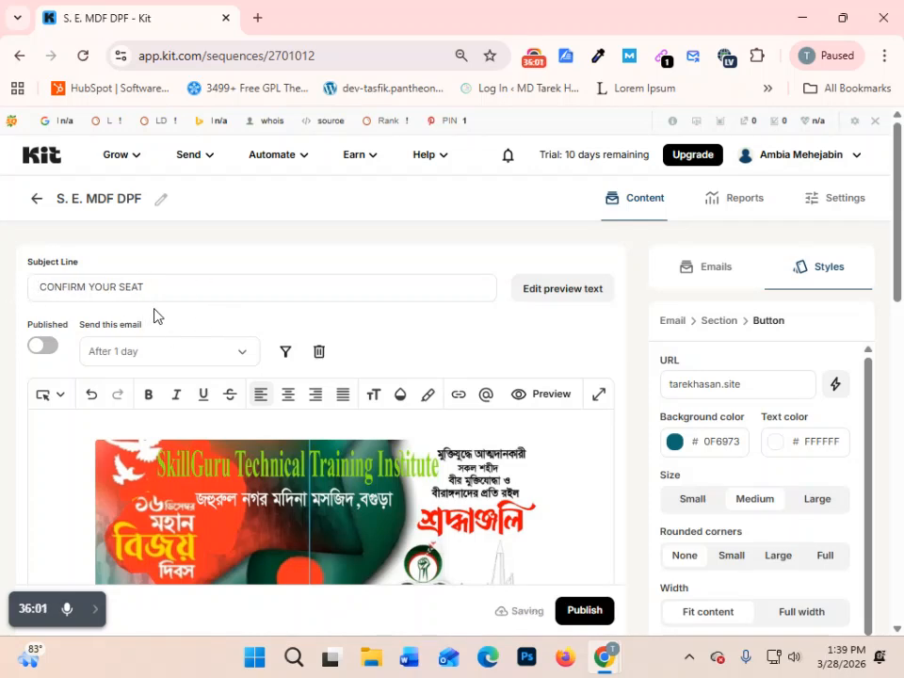
type("@")
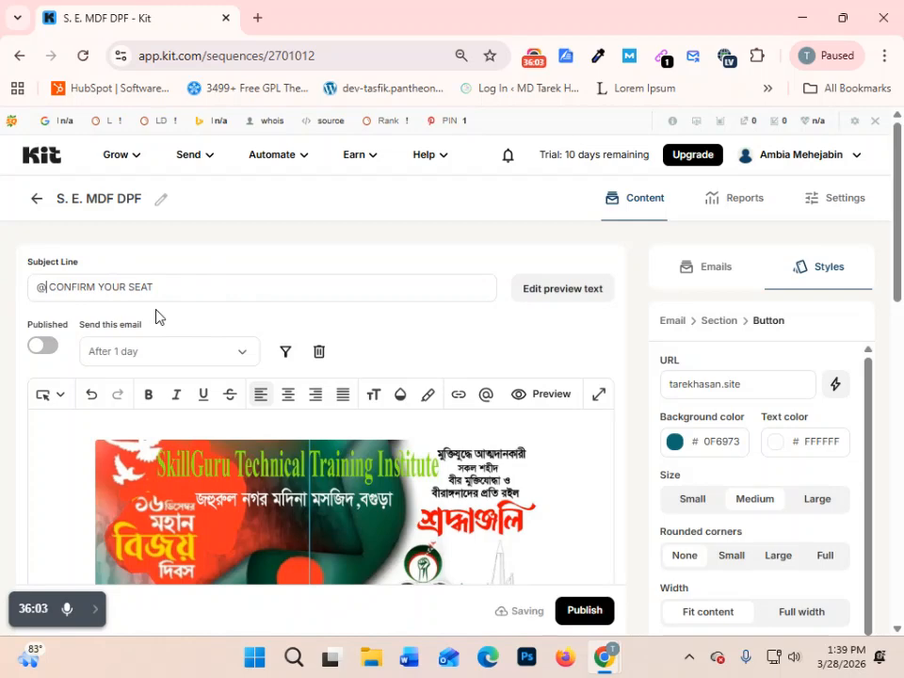
type("ME")
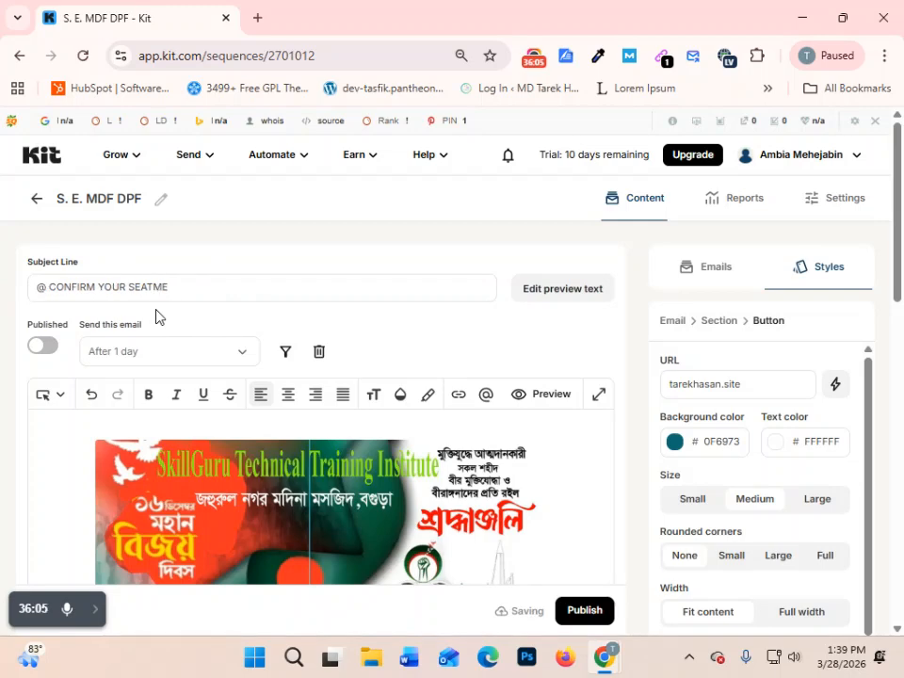
key("BackSpace")
key("BackSpace")
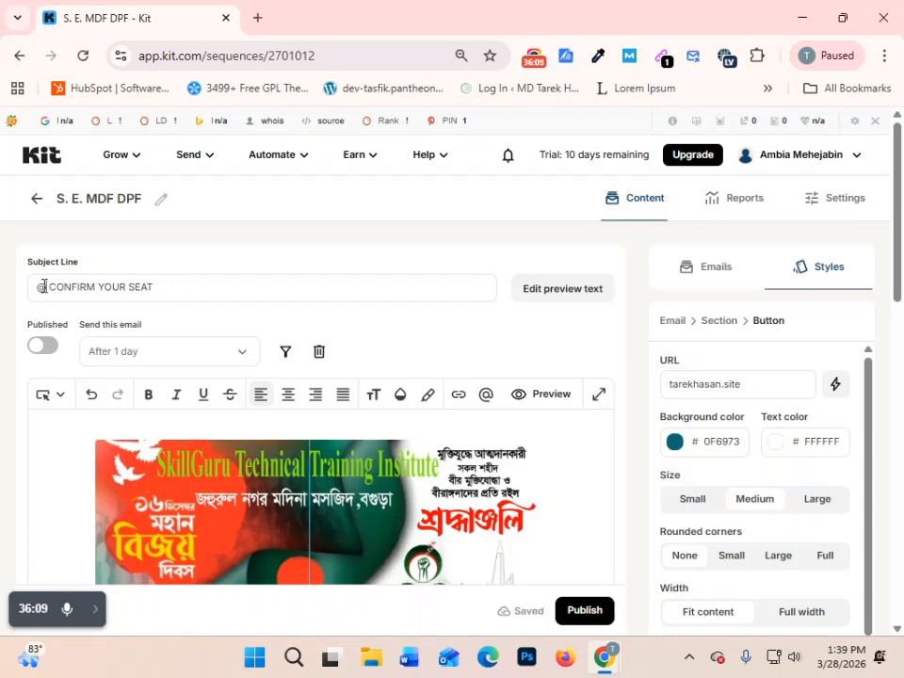
type("NAME")
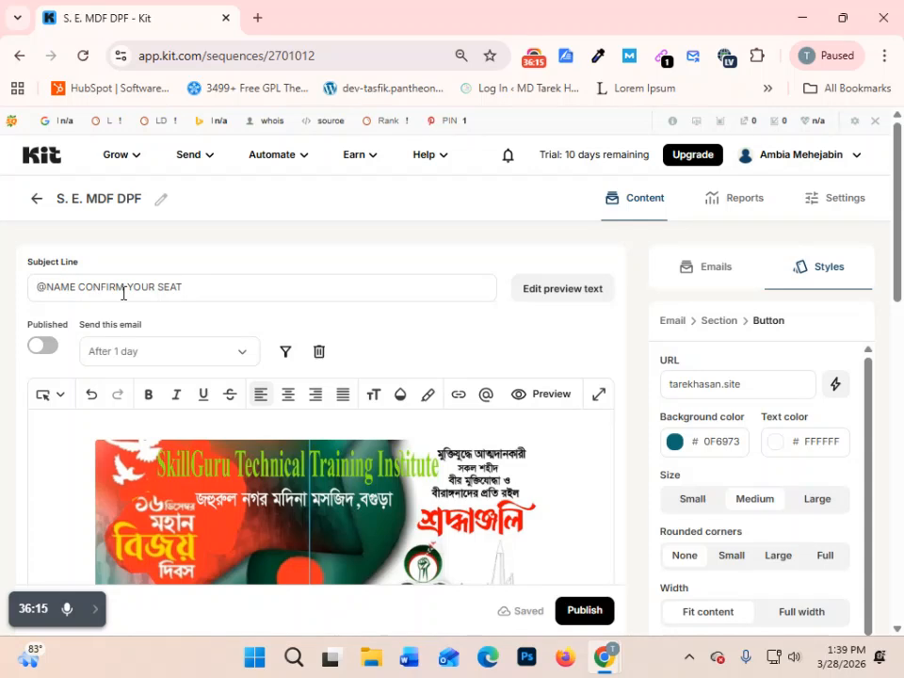
type("DEAR")
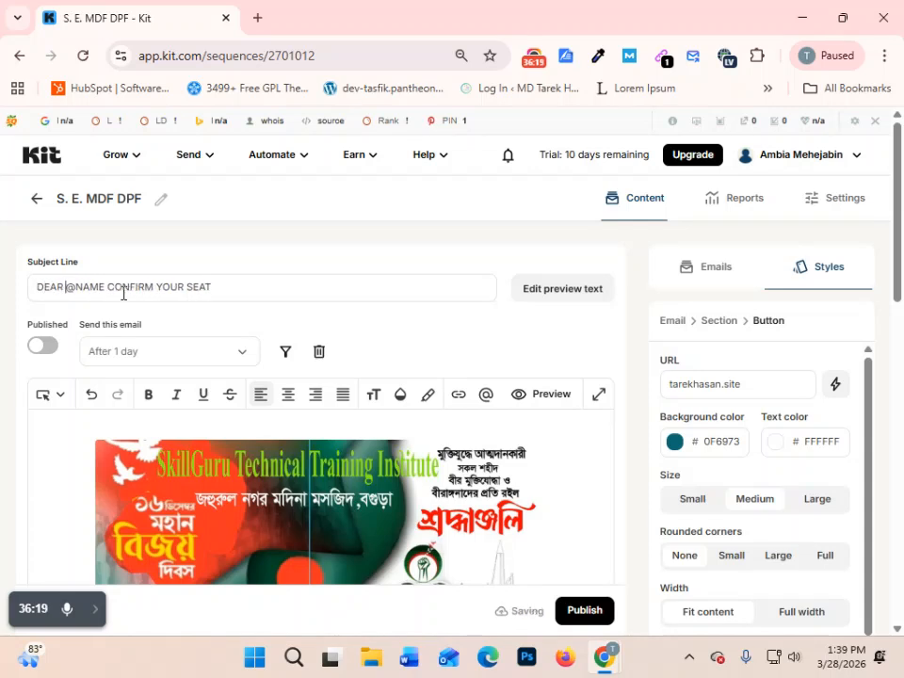
- Enclose NAME in angle brackets so the subject line reads "DEAR @<NAME> CONFIRM YOUR SEAT"
left_click(76, 286)
type("<")
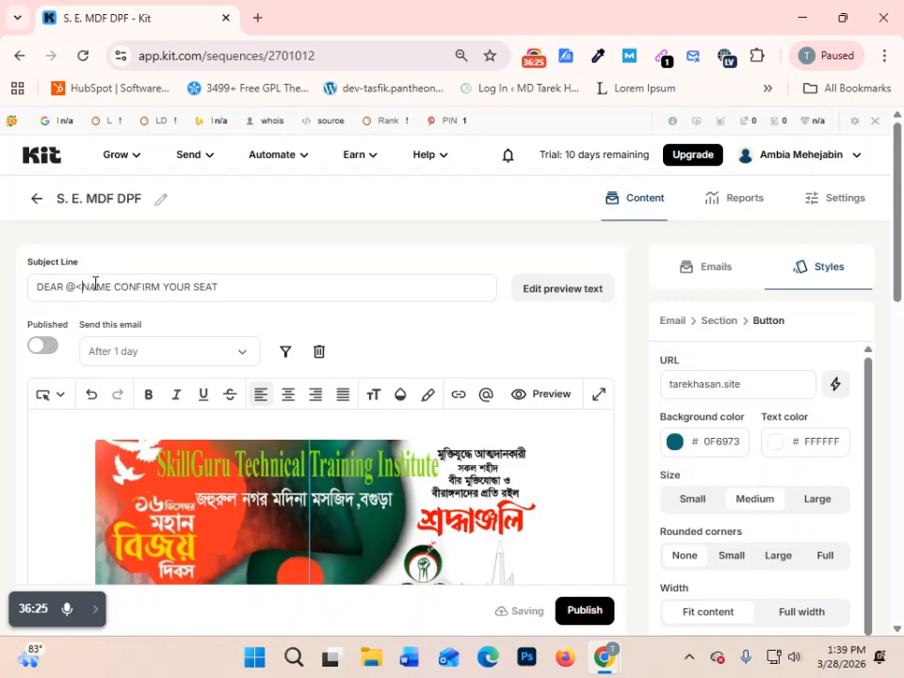
key("Right")
key("Right")
key("Right")
key("Right")
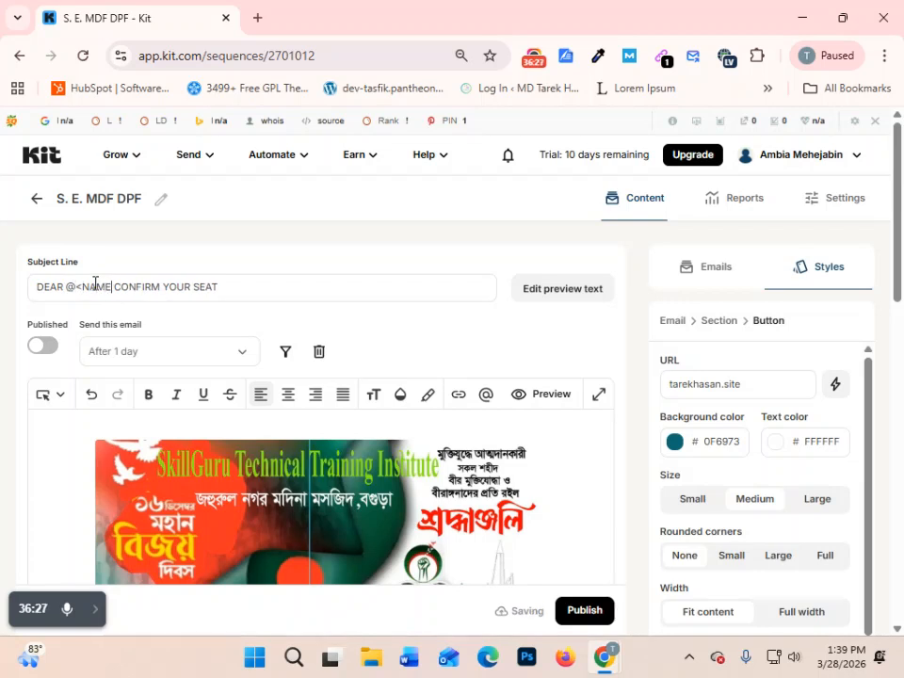
type(">")
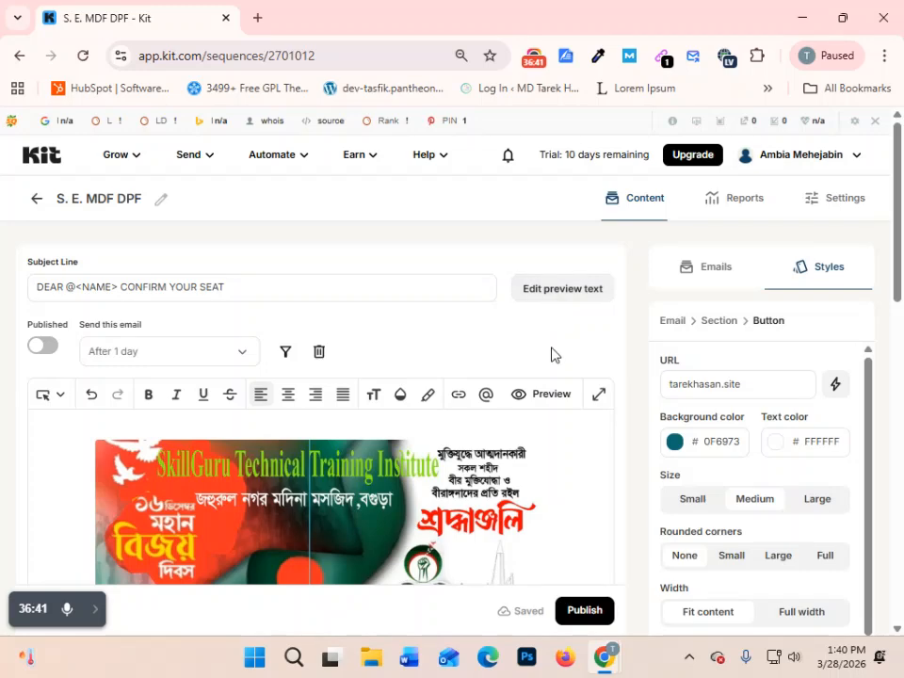
- Check the preview text option and review the first email's content from the header image down to the footer
scroll(552, 354, "down", 1)
left_click(582, 206)
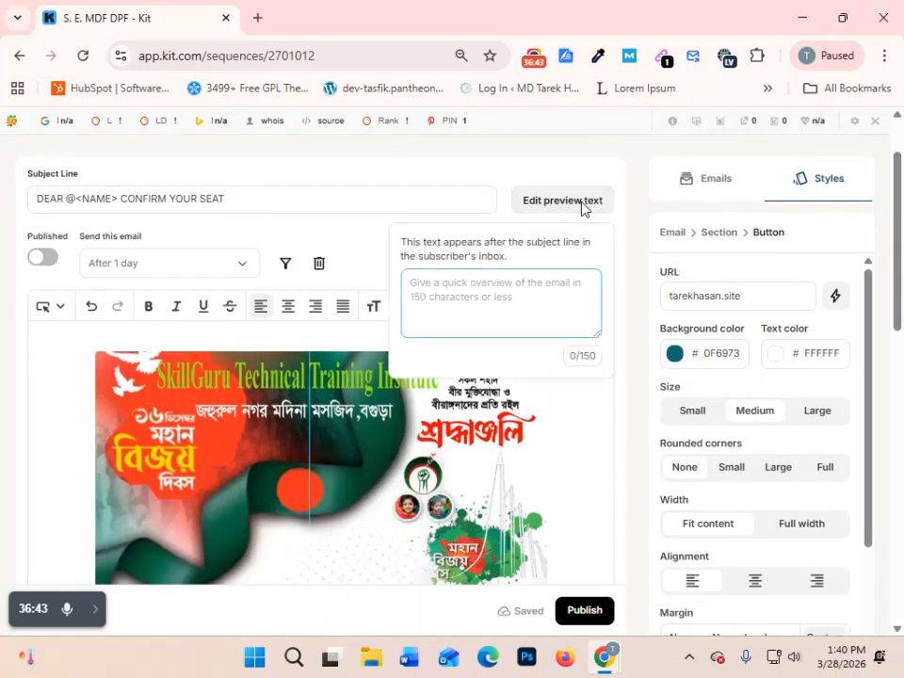
left_click(583, 209)
scroll(515, 424, "down", 2)
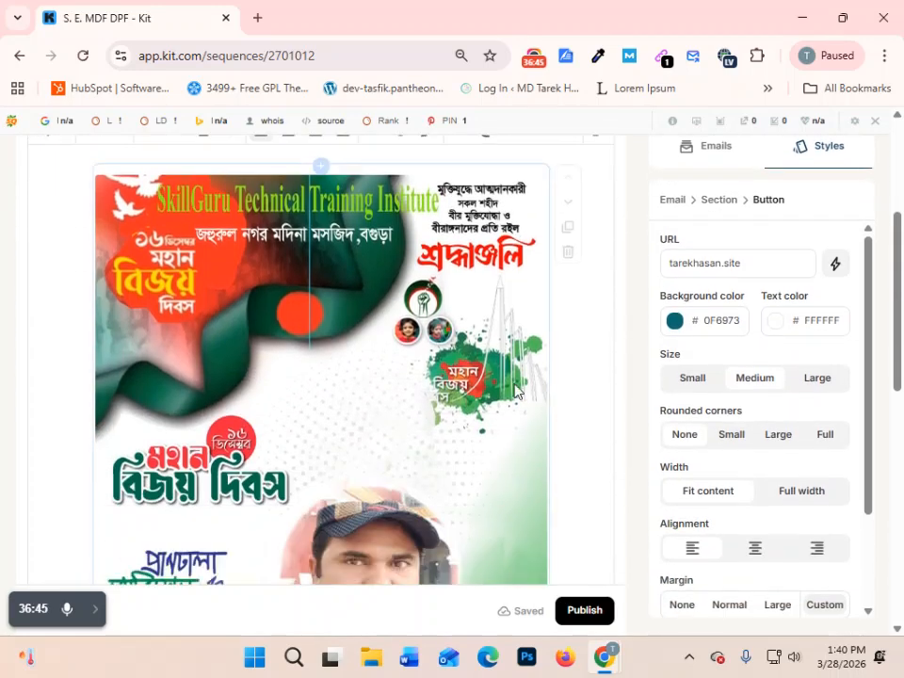
scroll(517, 427, "up", 2)
scroll(516, 425, "down", 8)
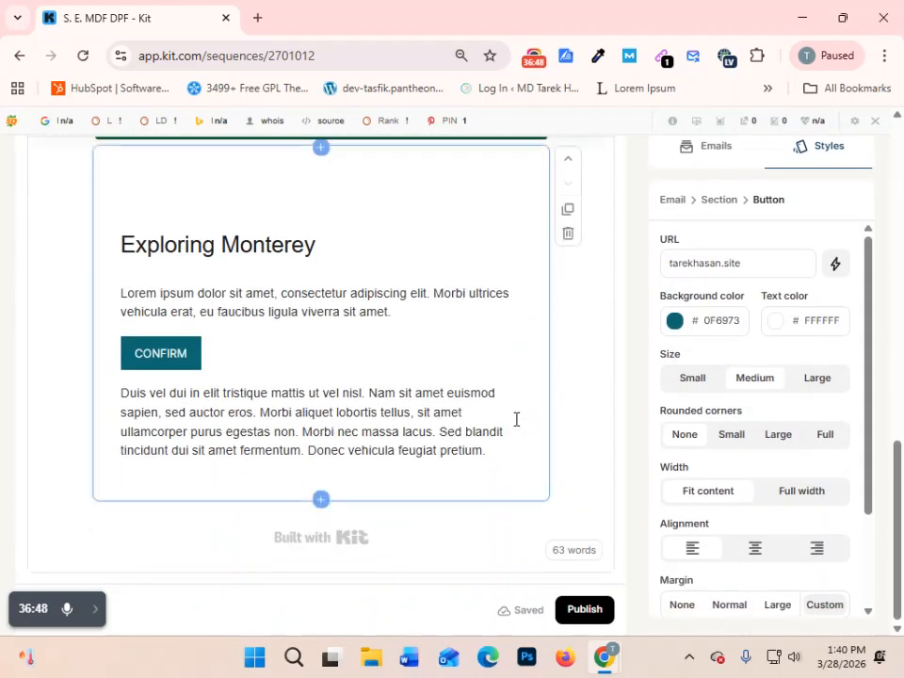
left_click(599, 445)
scroll(636, 500, "up", 5)
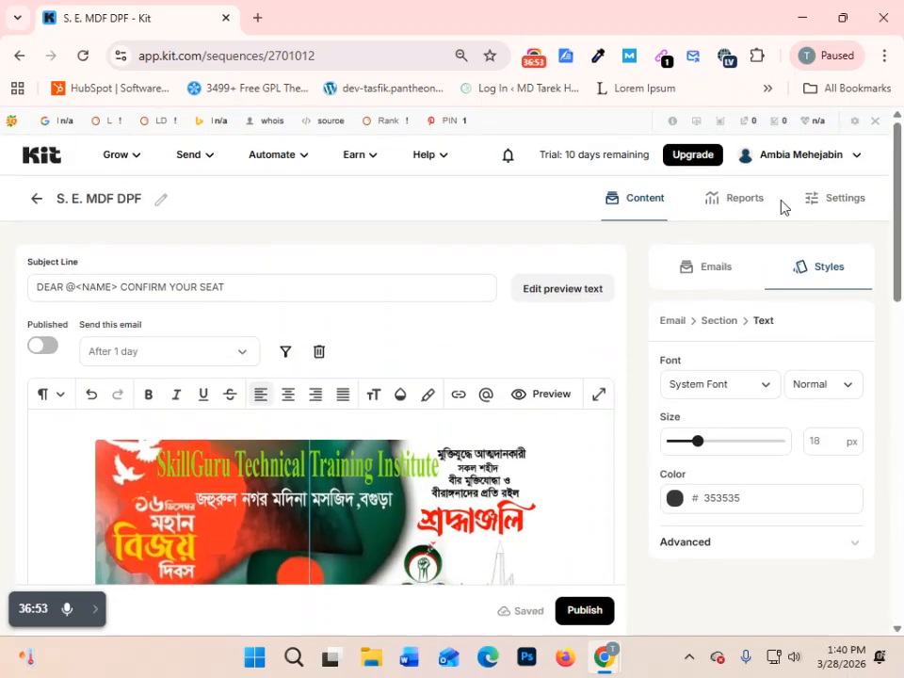
- Show the sequence's list of emails and add a second email
left_click(714, 271)
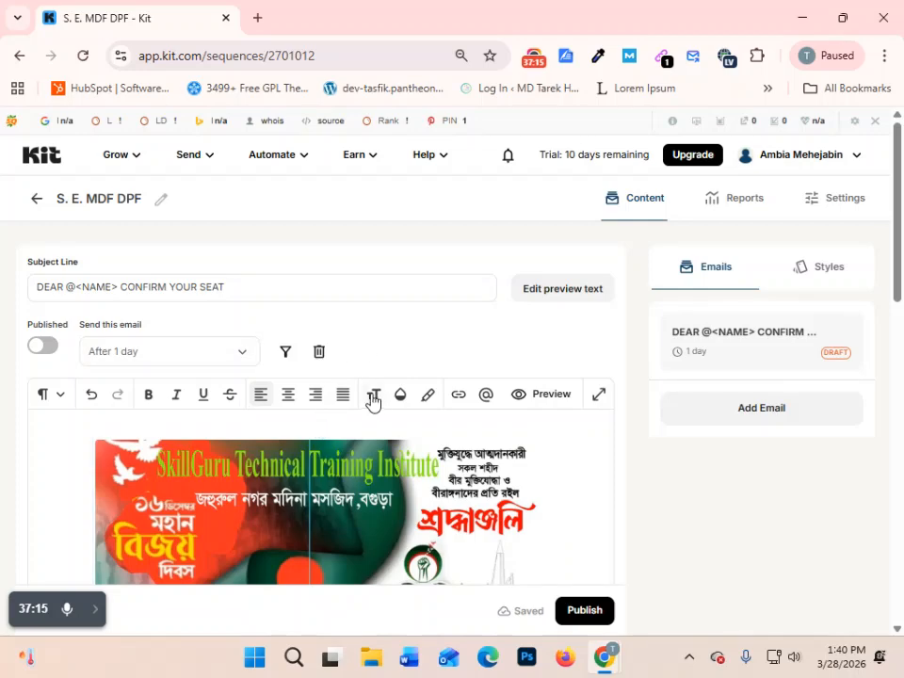
scroll(373, 400, "down", 5)
scroll(399, 394, "down", 4)
scroll(502, 460, "down", 2)
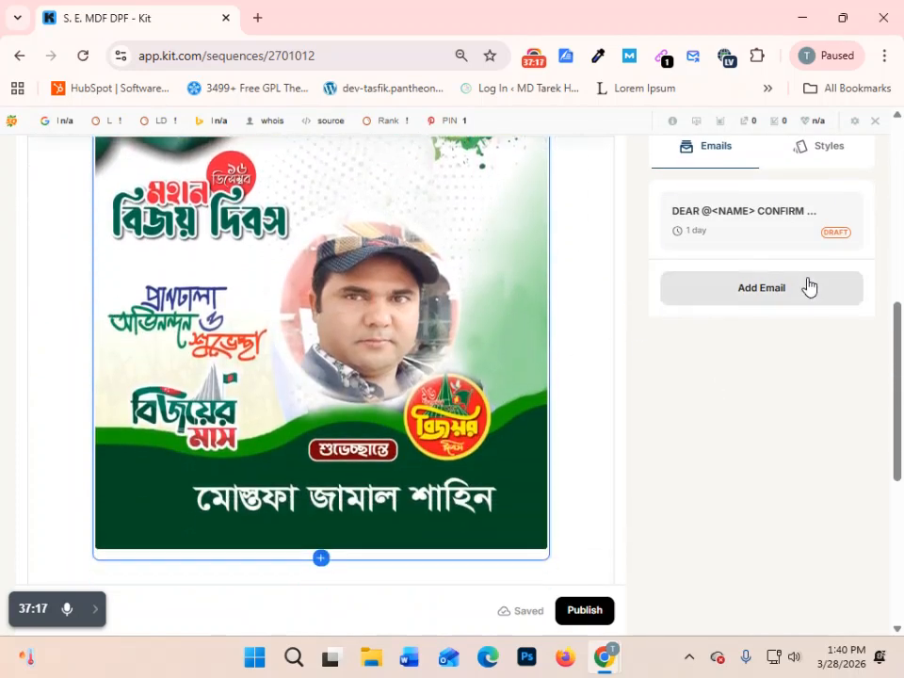
left_click(802, 299)
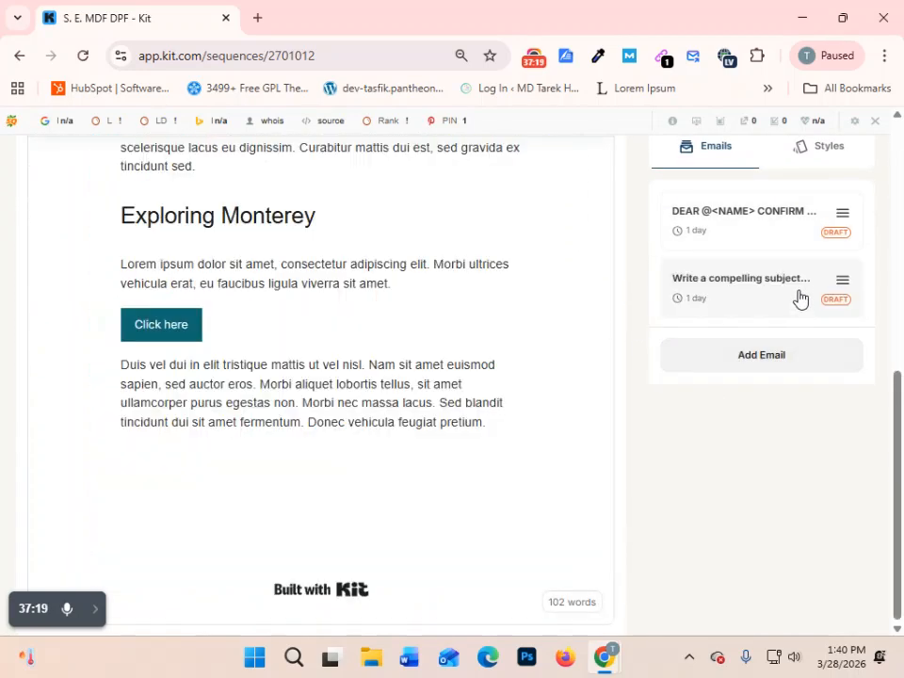
- Review the second email's template content, and compare it with the first email before returning to the second
scroll(438, 466, "up", 5)
scroll(439, 463, "up", 4)
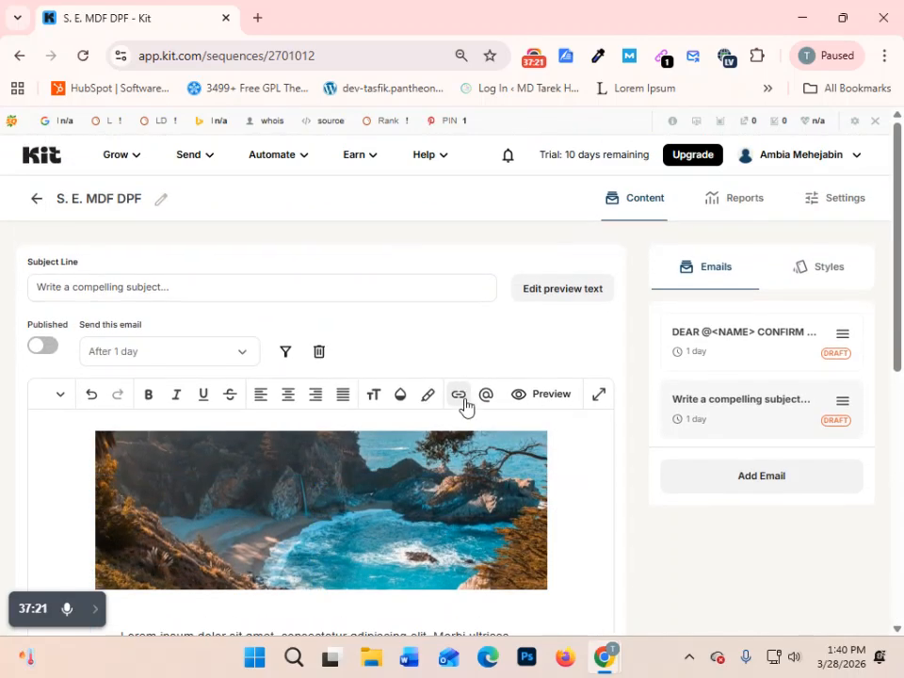
scroll(464, 409, "down", 2)
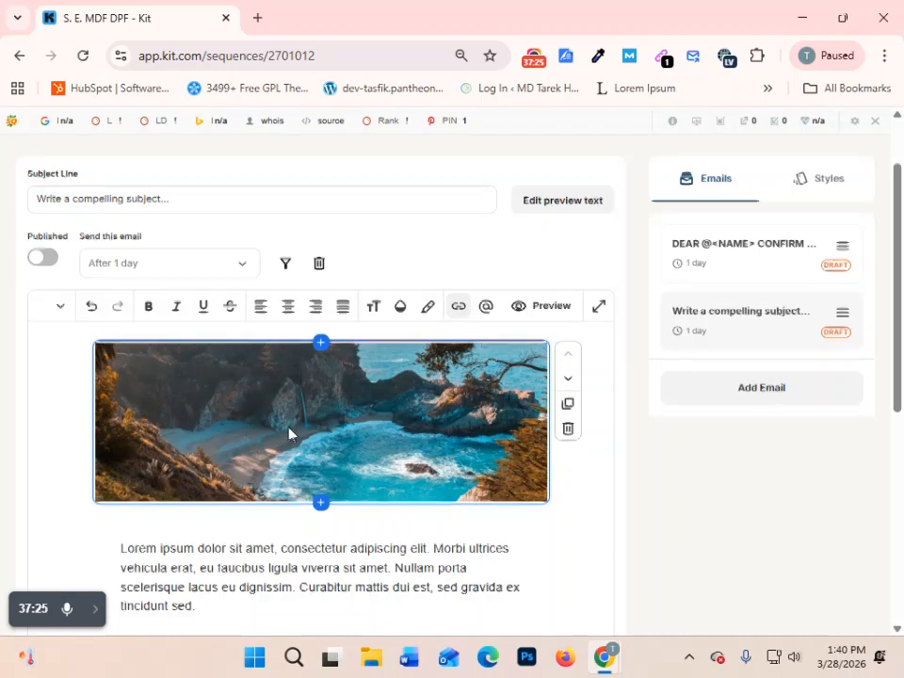
scroll(291, 433, "down", 2)
scroll(312, 480, "up", 4)
left_click(312, 475)
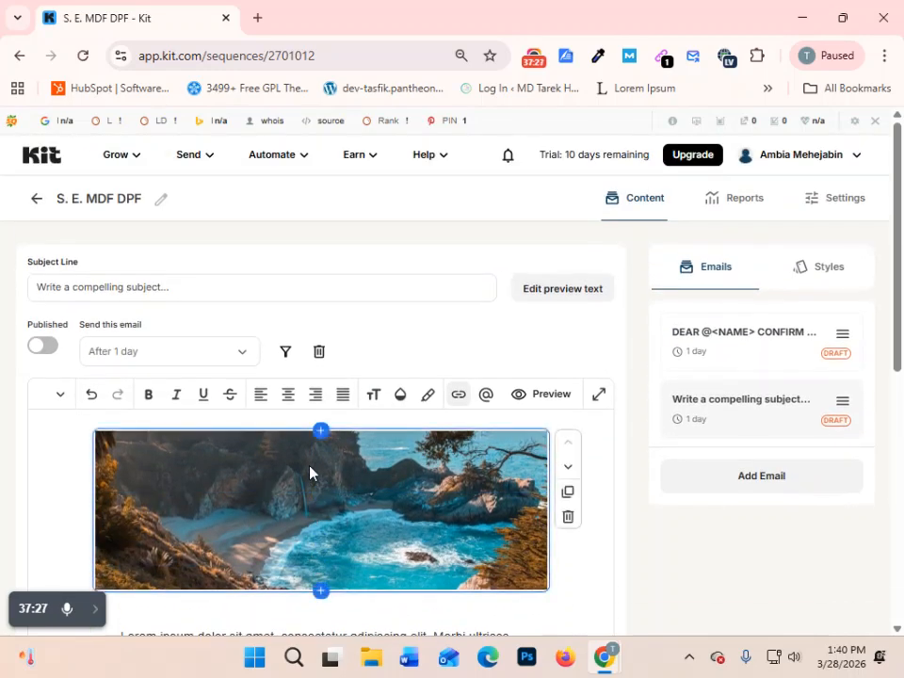
left_click(838, 337)
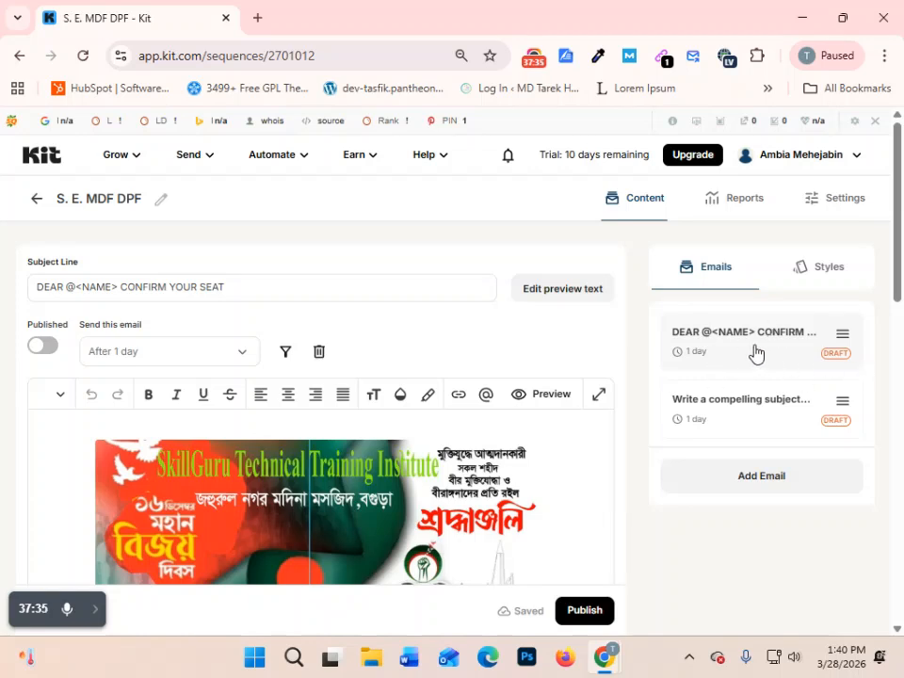
left_click(759, 411)
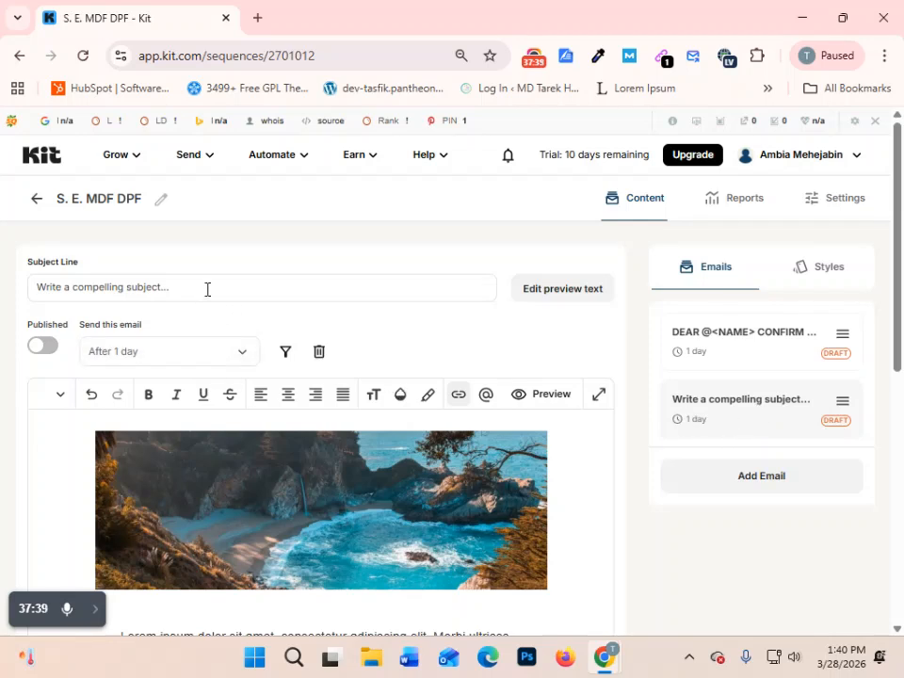
- Replace the second email's placeholder subject line with "CONFIRM YOUR PAYMENT"
left_click_drag(227, 281, 0, 294)
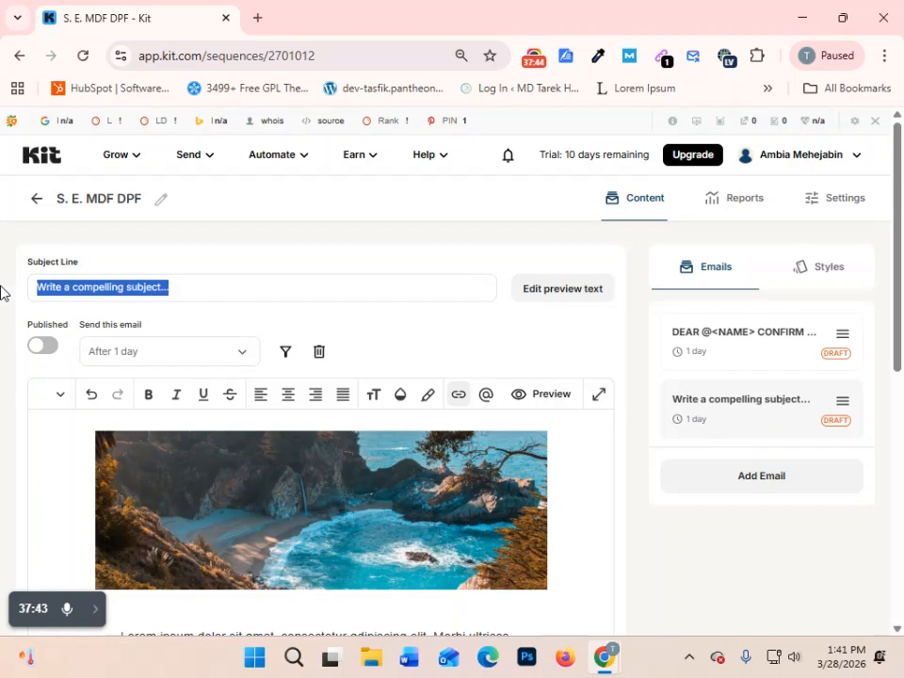
type("CON")
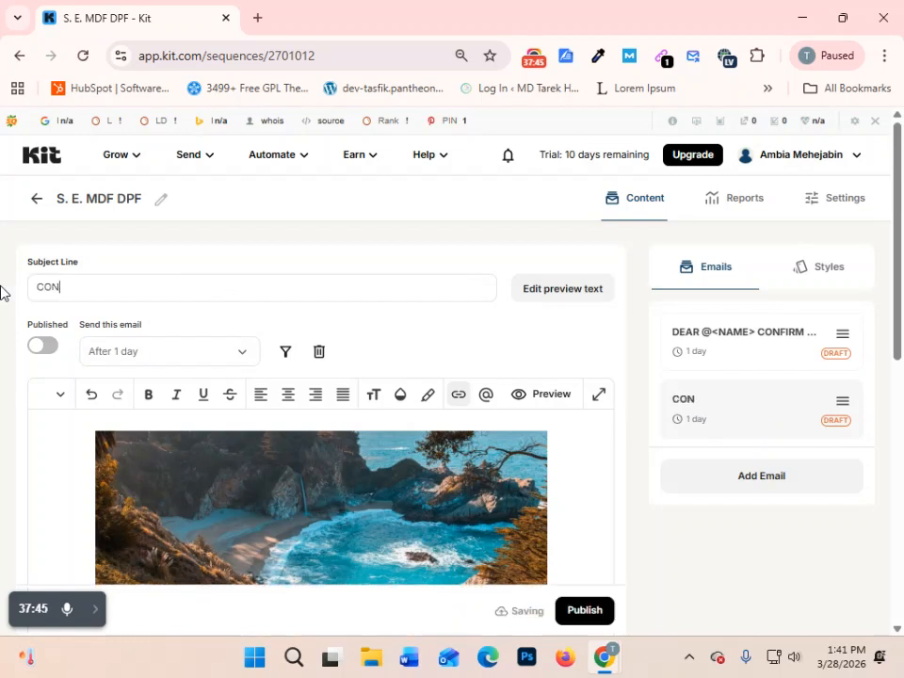
type("FIRM YOUR PAY")
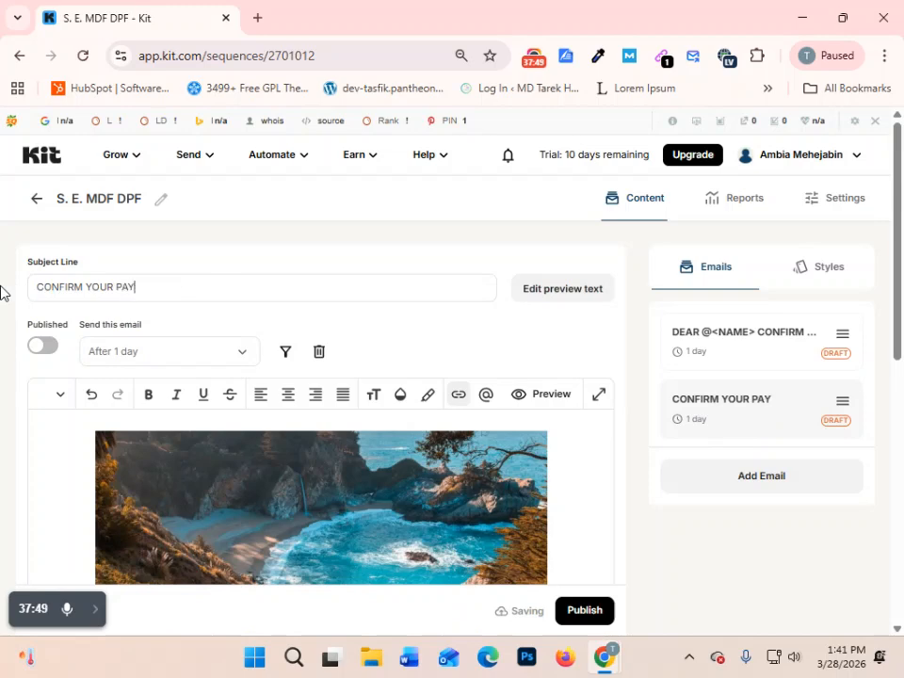
type("MENT")
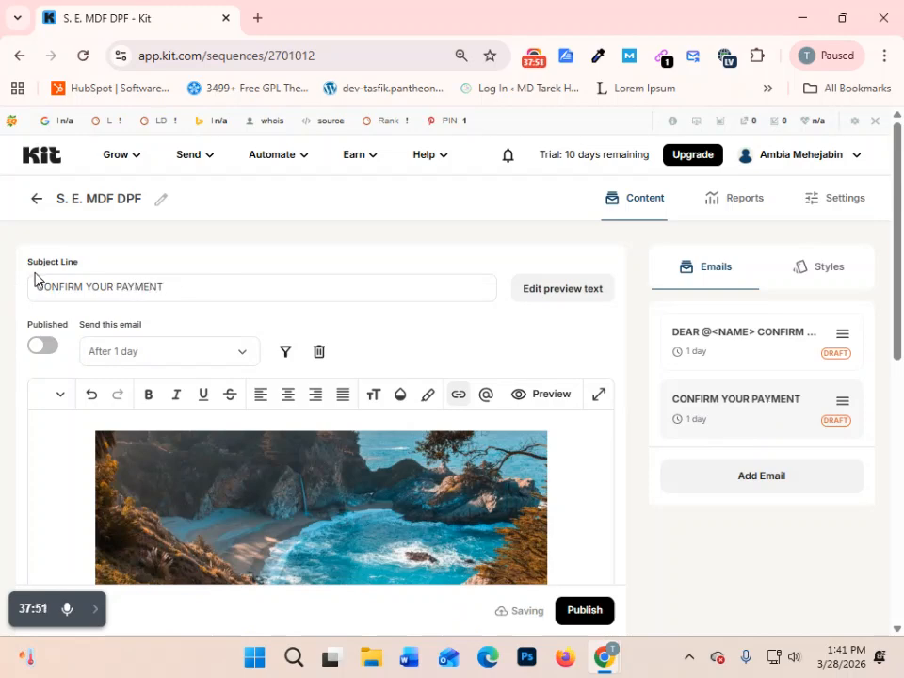
- Examine the second email's header image, opening paragraph and "Exploring Monterey" heading as the parts available for customizing
scroll(505, 330, "down", 1)
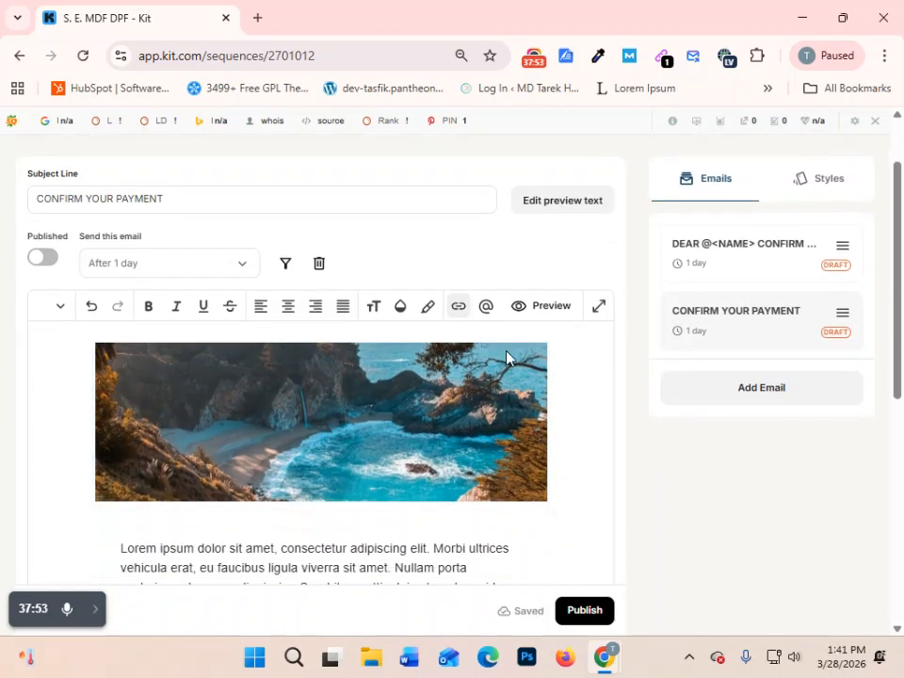
mouse_move(476, 360)
left_click(508, 490)
scroll(281, 377, "down", 1)
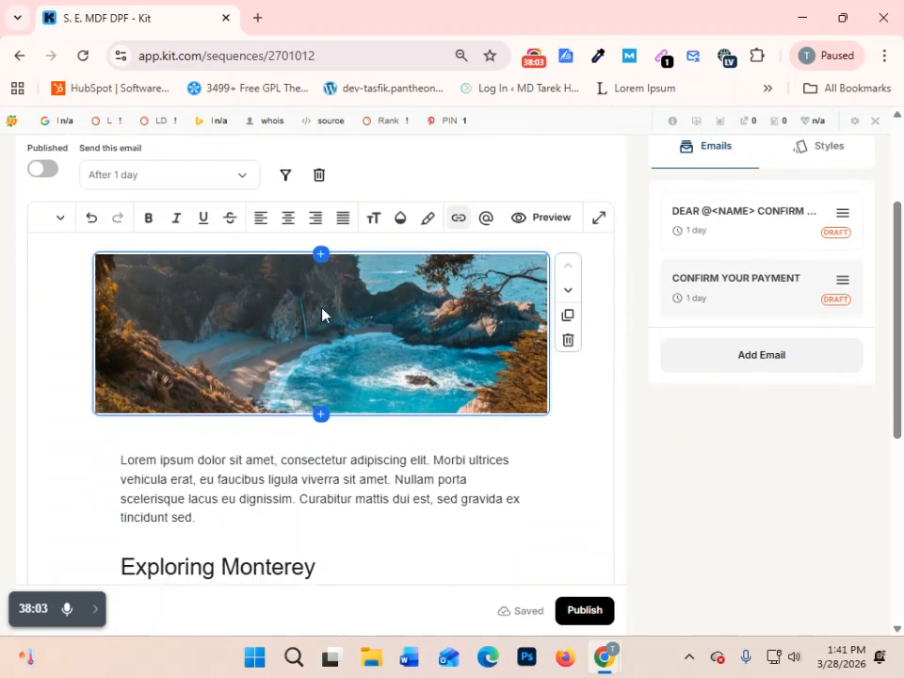
scroll(367, 376, "down", 3)
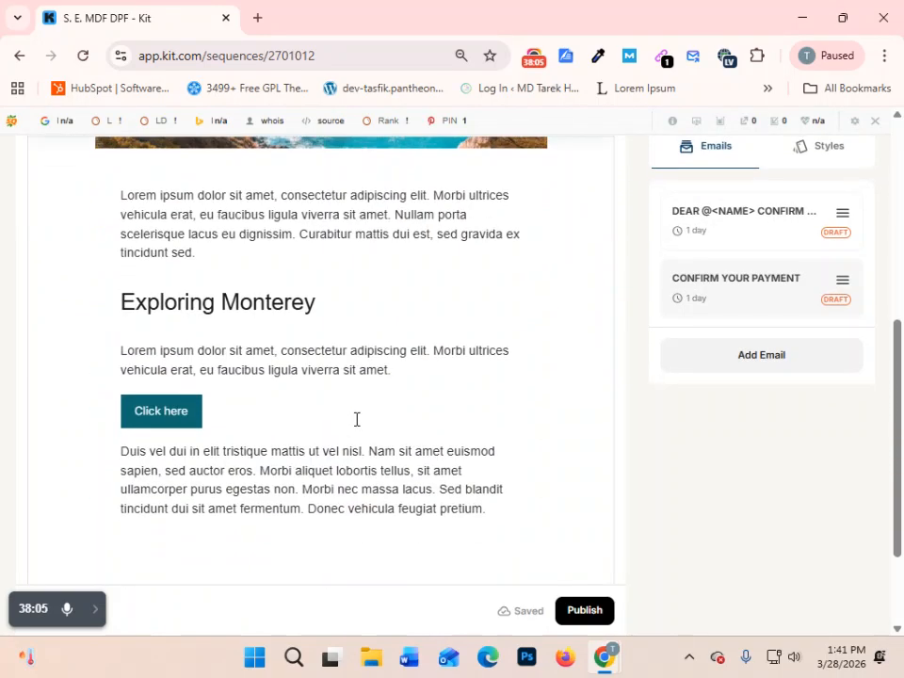
left_click(323, 222)
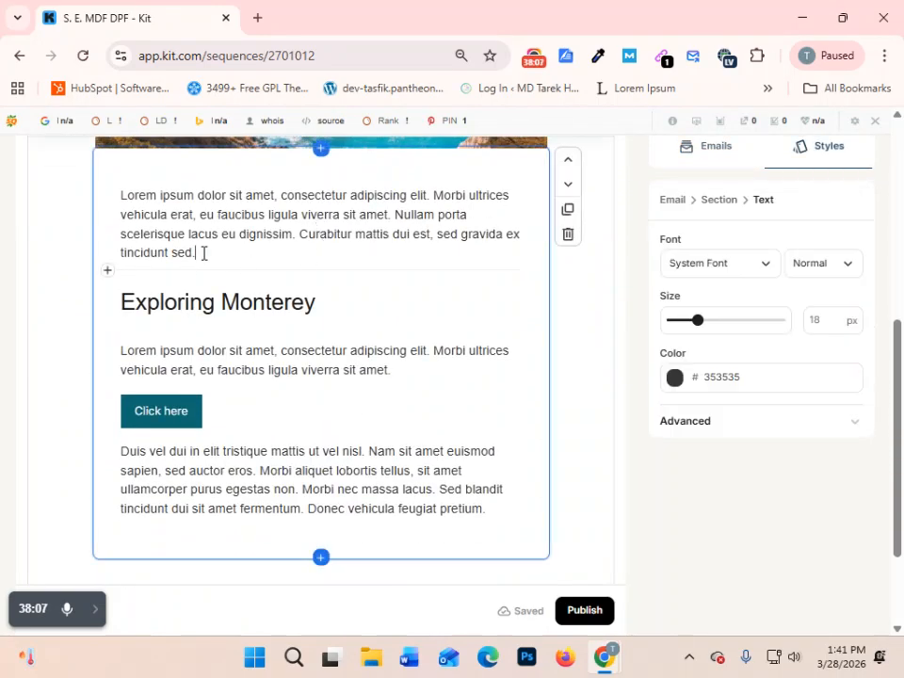
left_click_drag(212, 254, 99, 198)
left_click(306, 230)
left_click(335, 299)
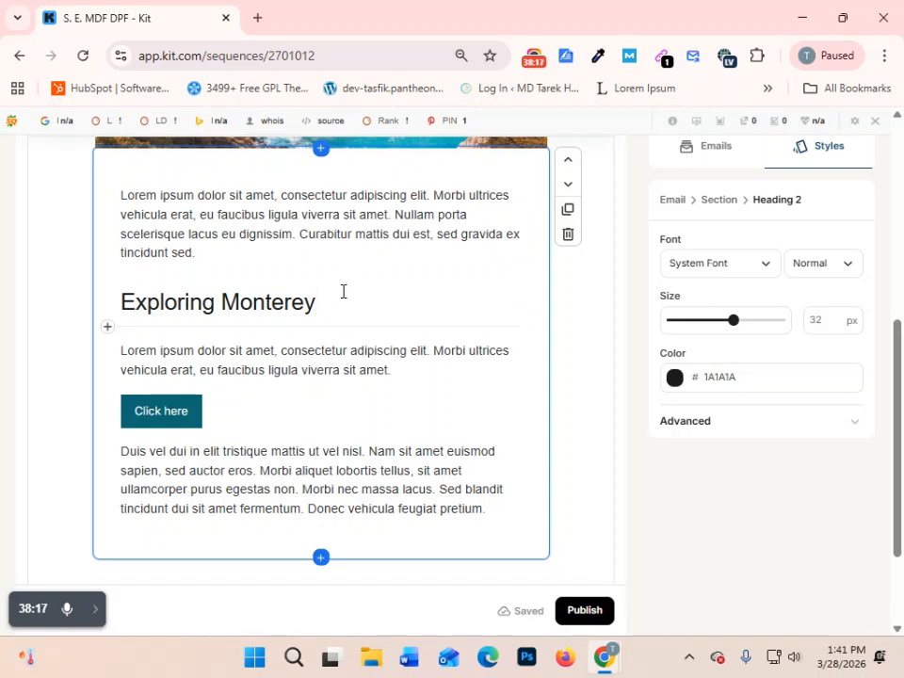
- Delete the blank section above the "Built with Kit" badge in the second email
scroll(418, 380, "down", 2)
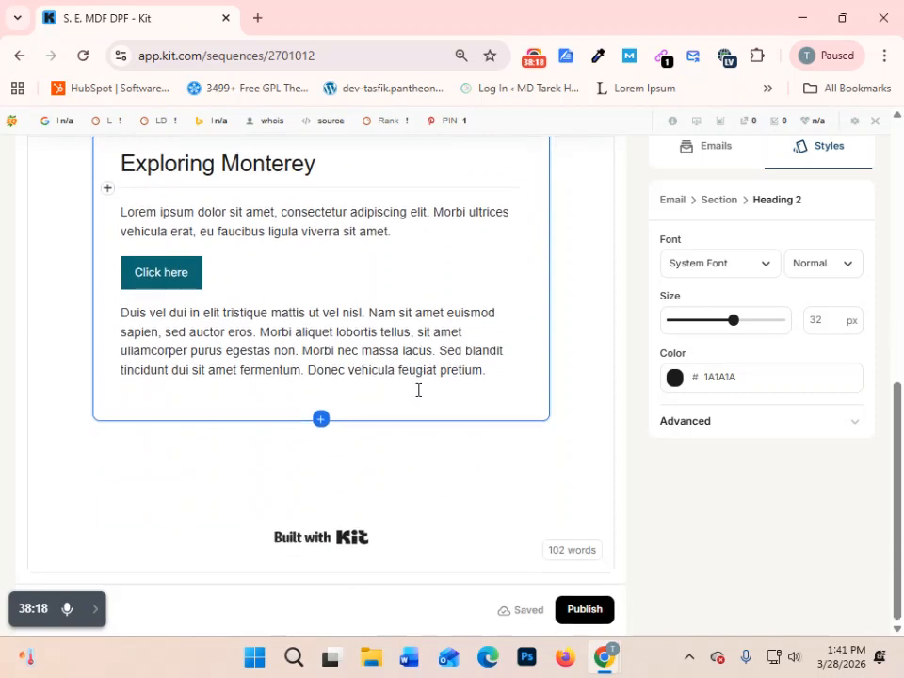
left_click(300, 539)
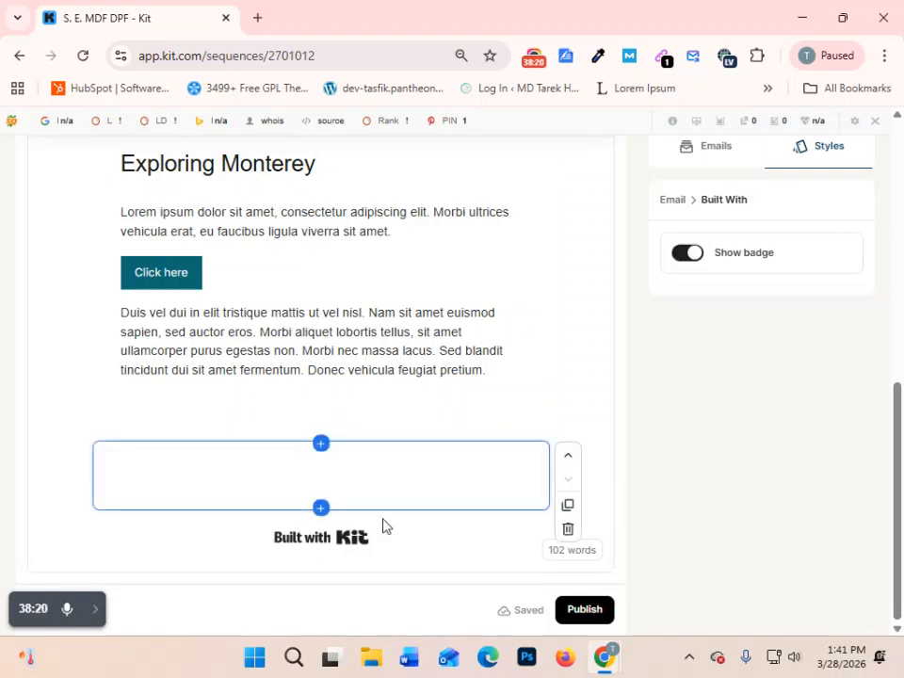
left_click(567, 531)
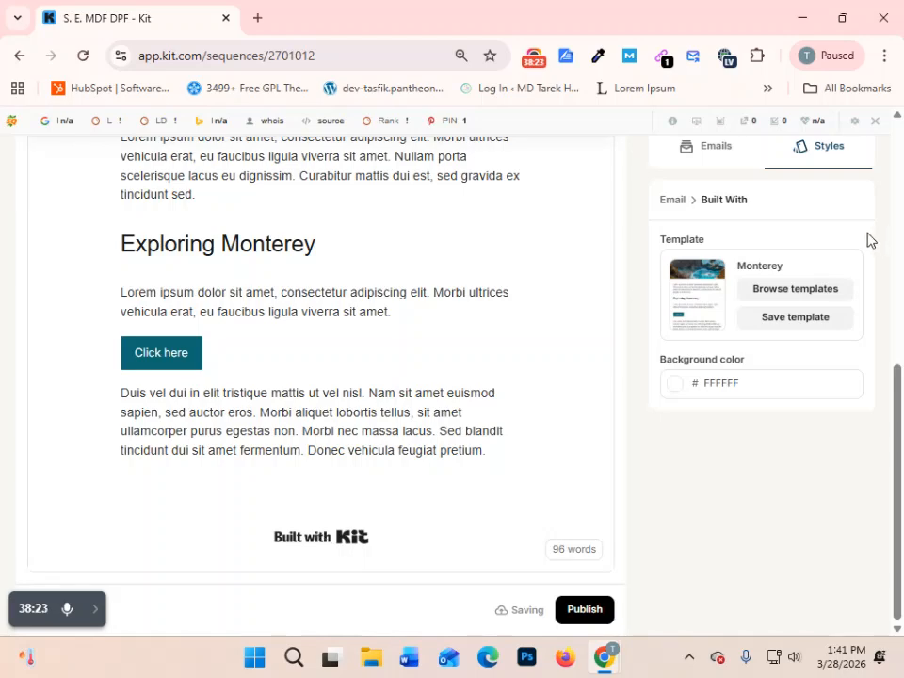
scroll(771, 239, "up", 2)
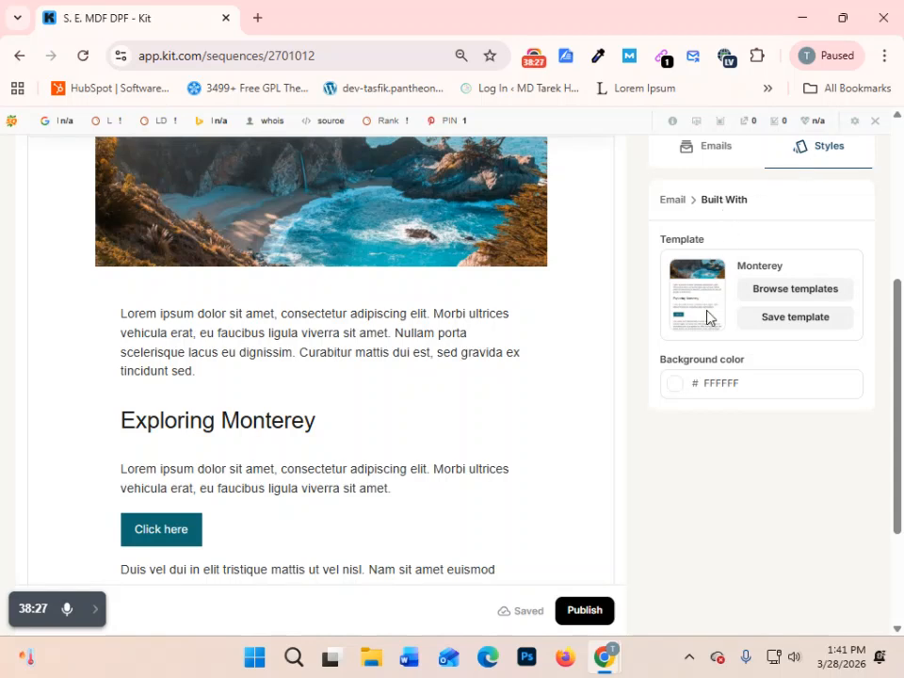
scroll(711, 344, "down", 2)
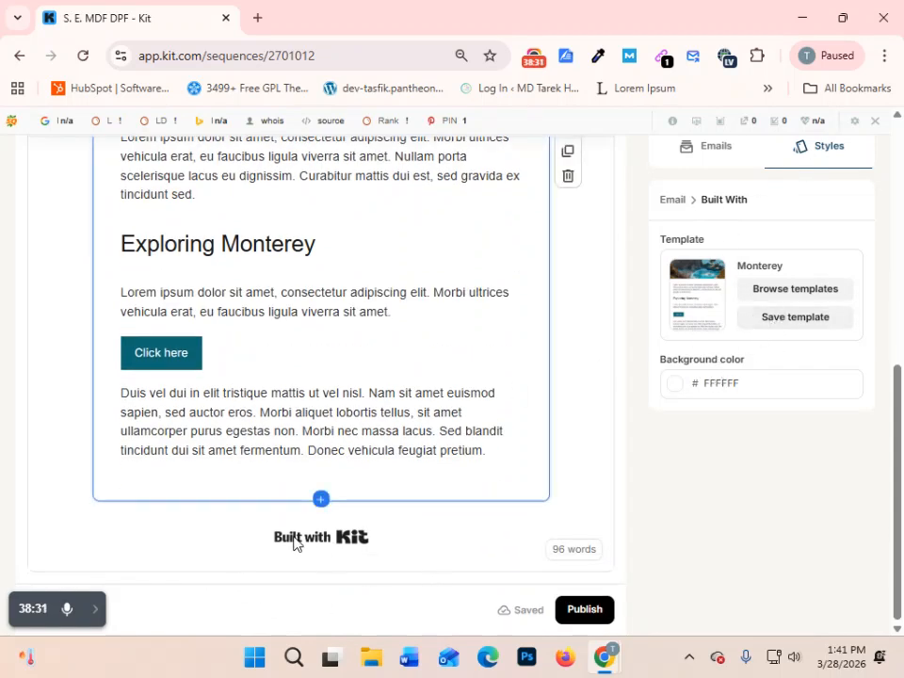
- Change the label of the second email's "Click here" button to "CONFIRM PAYMENT"
scroll(354, 429, "up", 5)
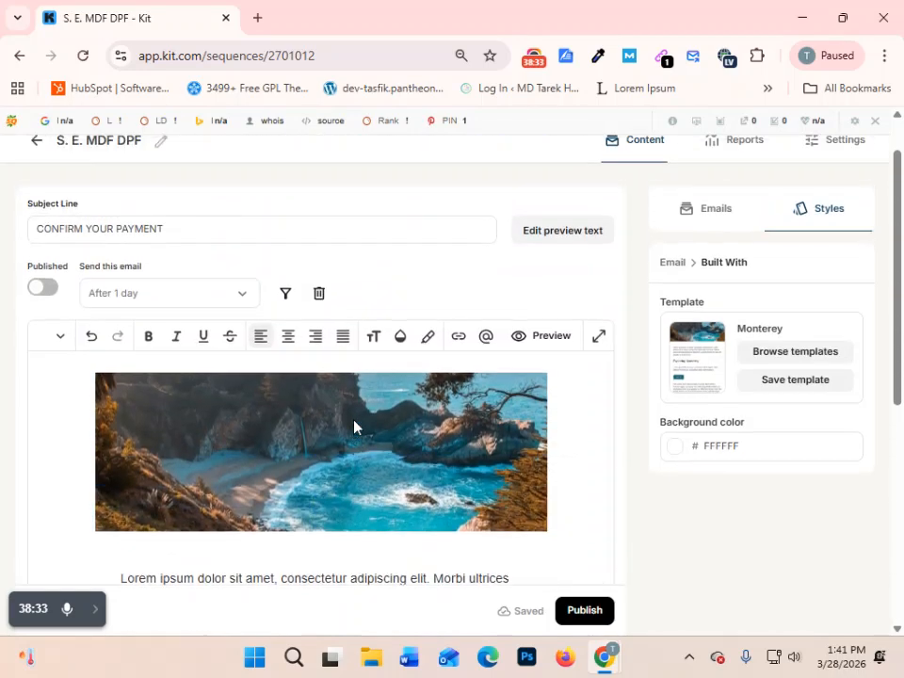
scroll(354, 428, "up", 1)
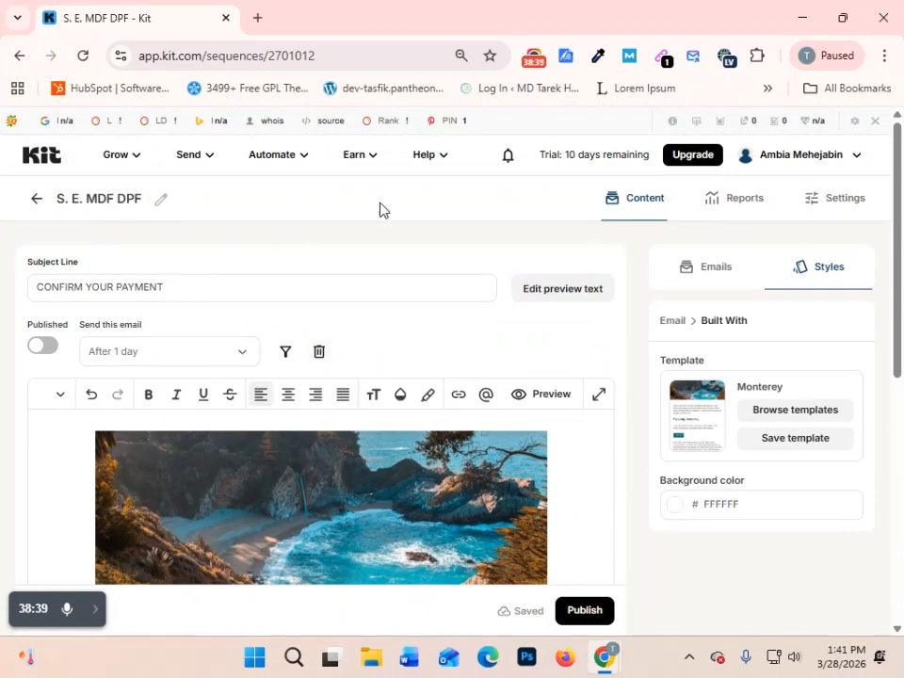
left_click(706, 275)
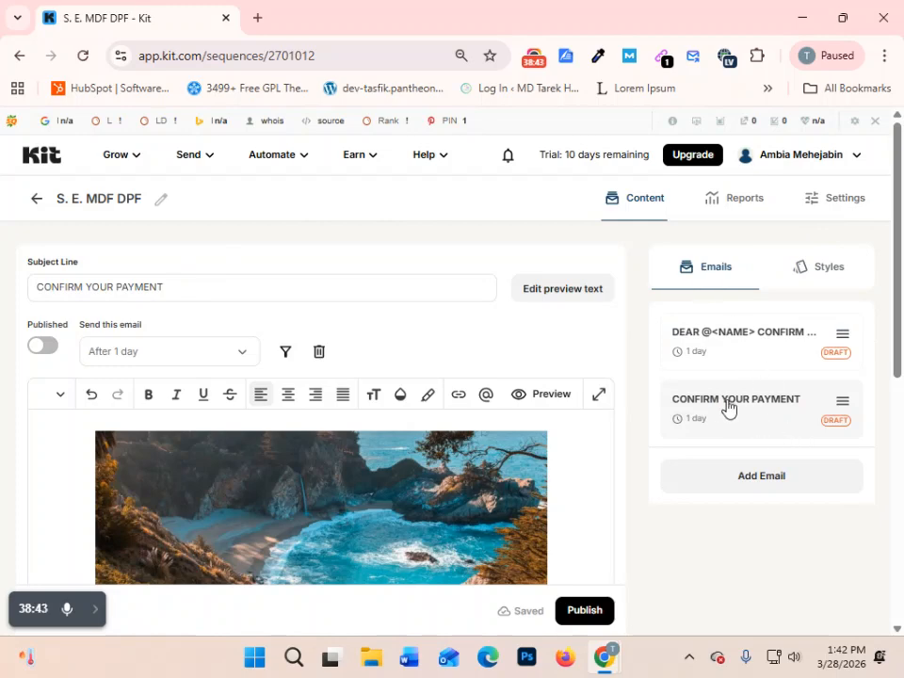
left_click(187, 284)
scroll(428, 436, "down", 2)
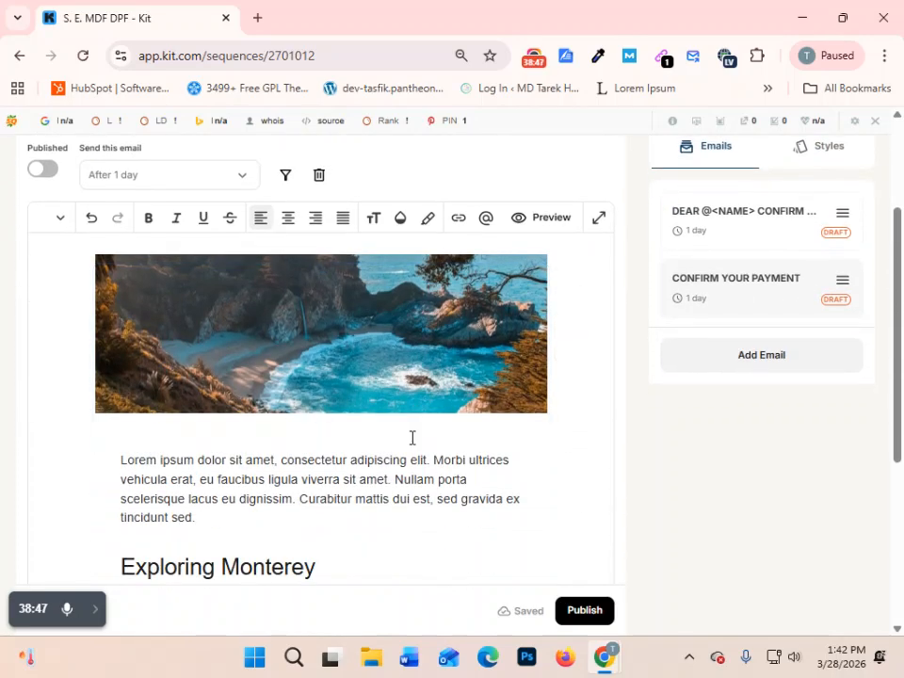
scroll(403, 429, "down", 3)
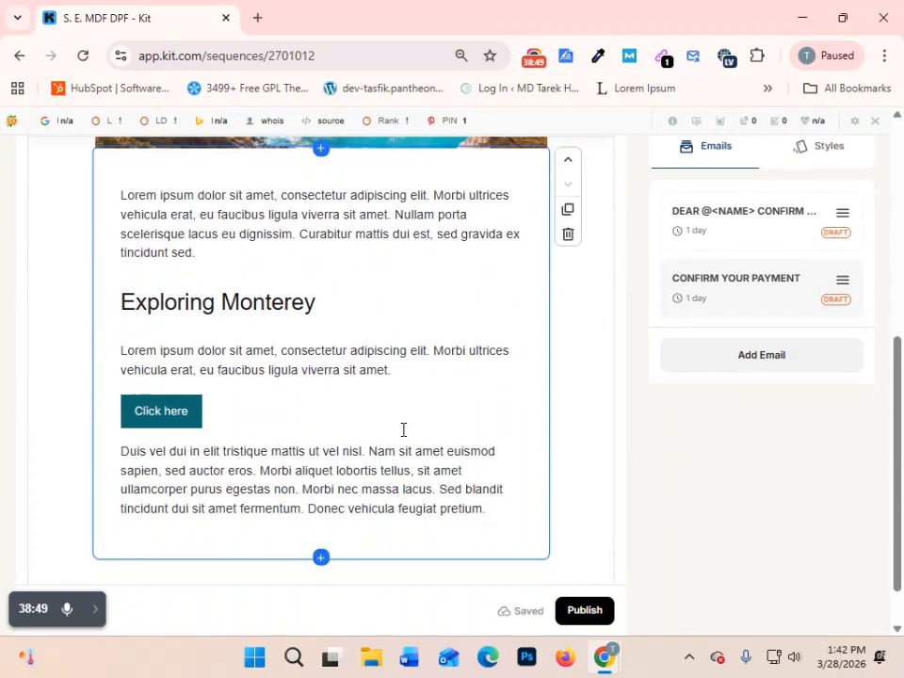
left_click(187, 413)
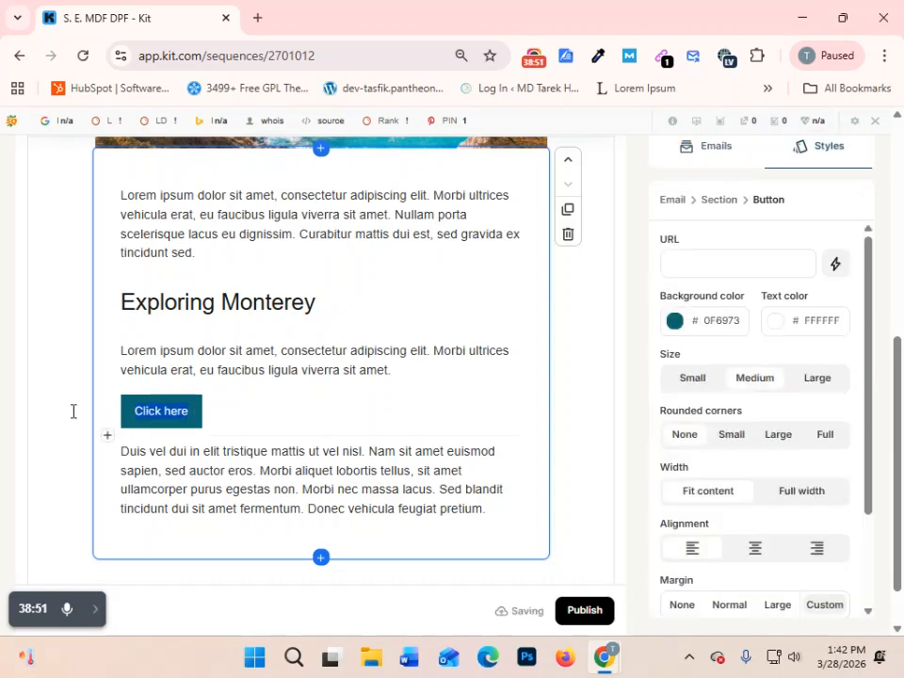
type("CONFIR")
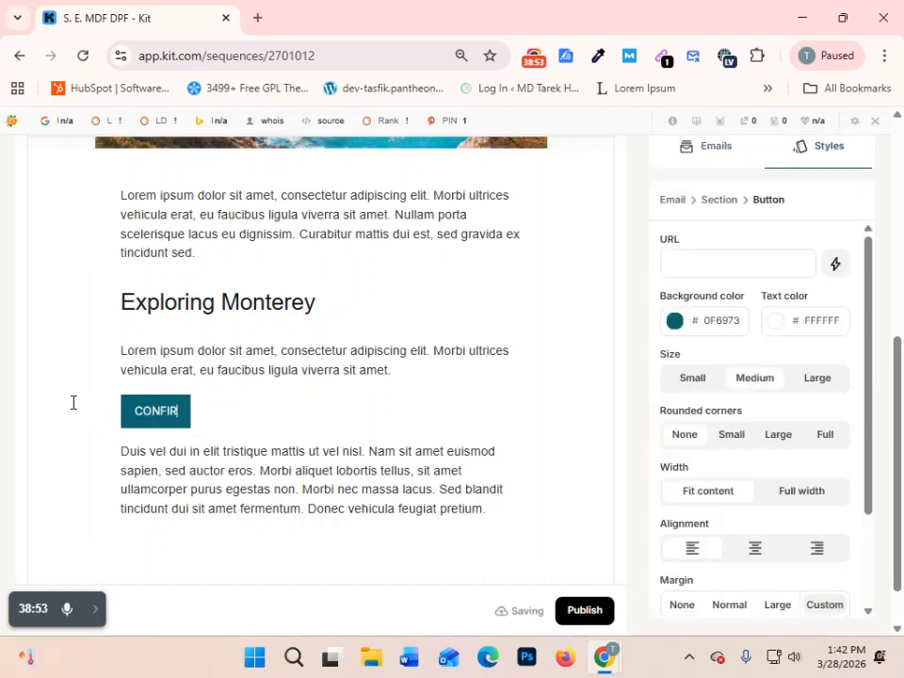
type("M PAY")
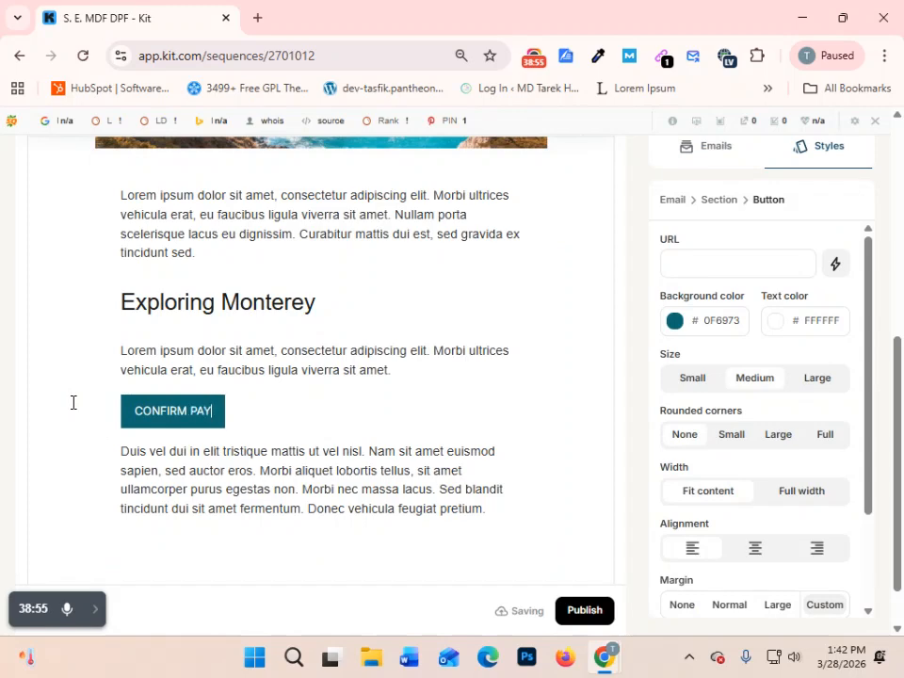
type("MENT")
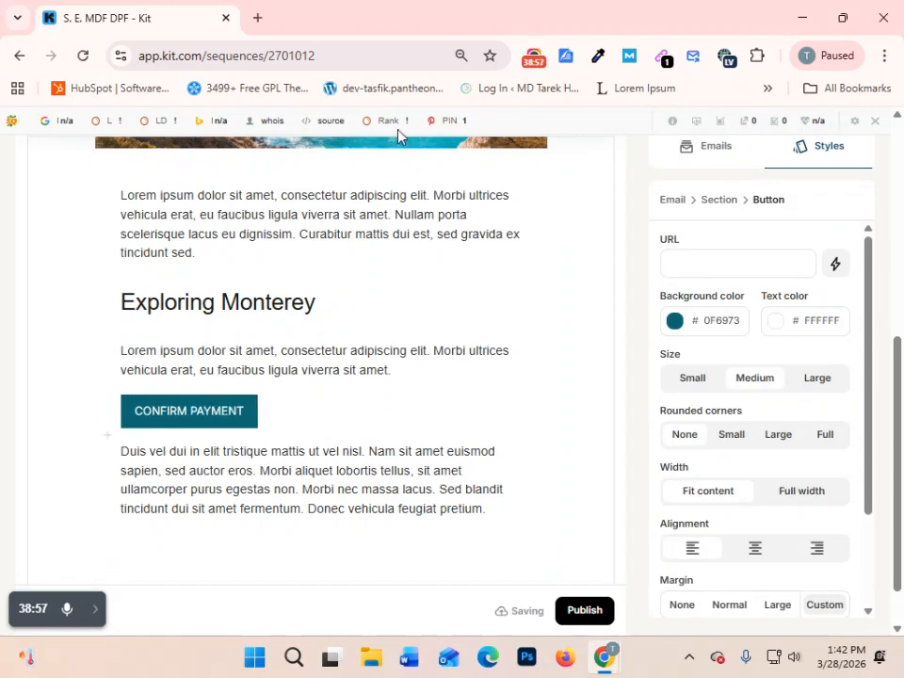
- Link the CONFIRM PAYMENT button to the suggested personal website address, extended with the path "/ABOIUT"
scroll(513, 287, "up", 2)
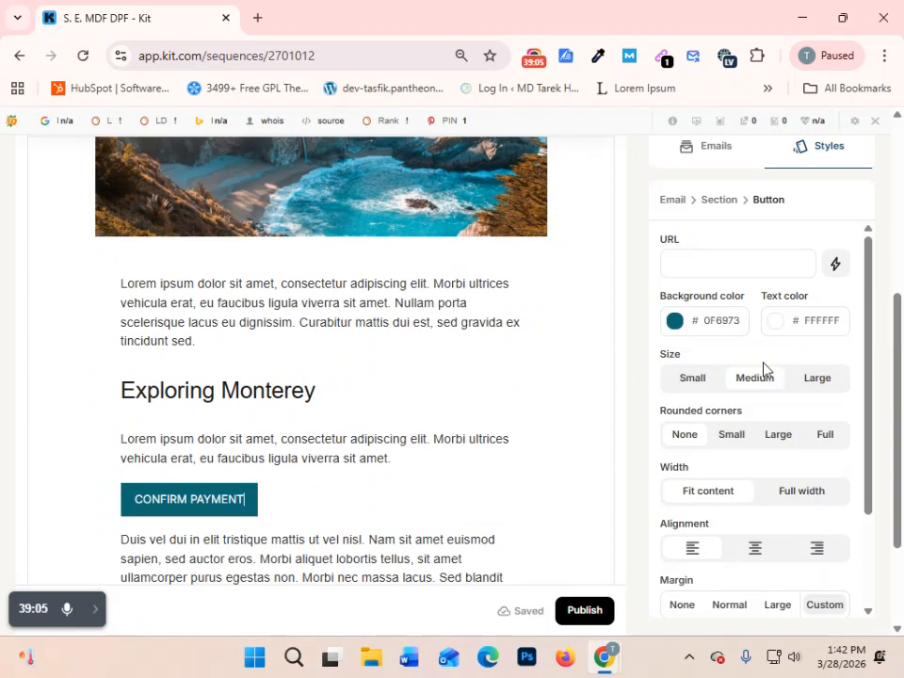
left_click(700, 269)
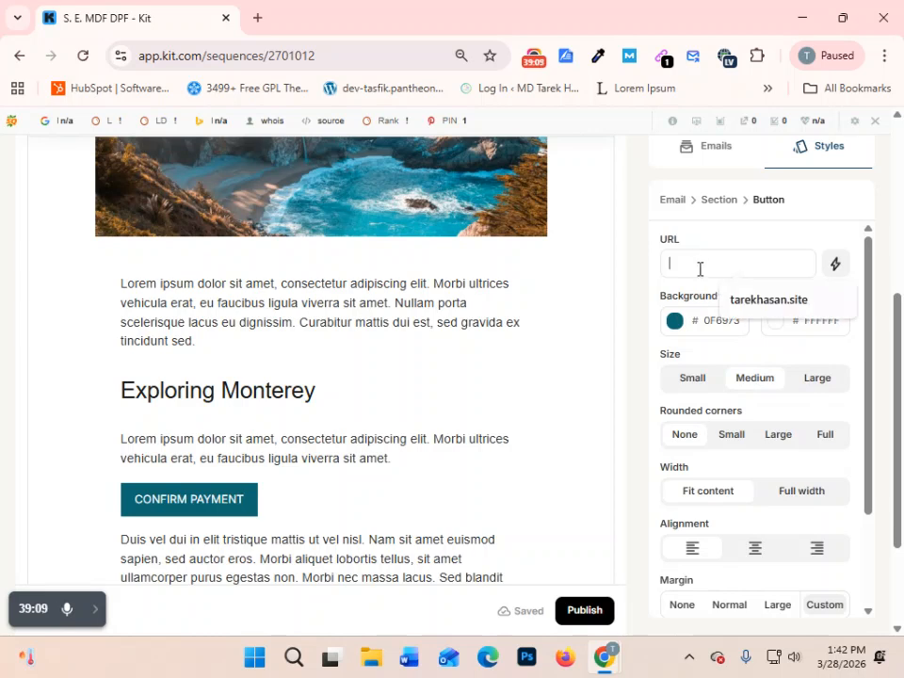
left_click(774, 301)
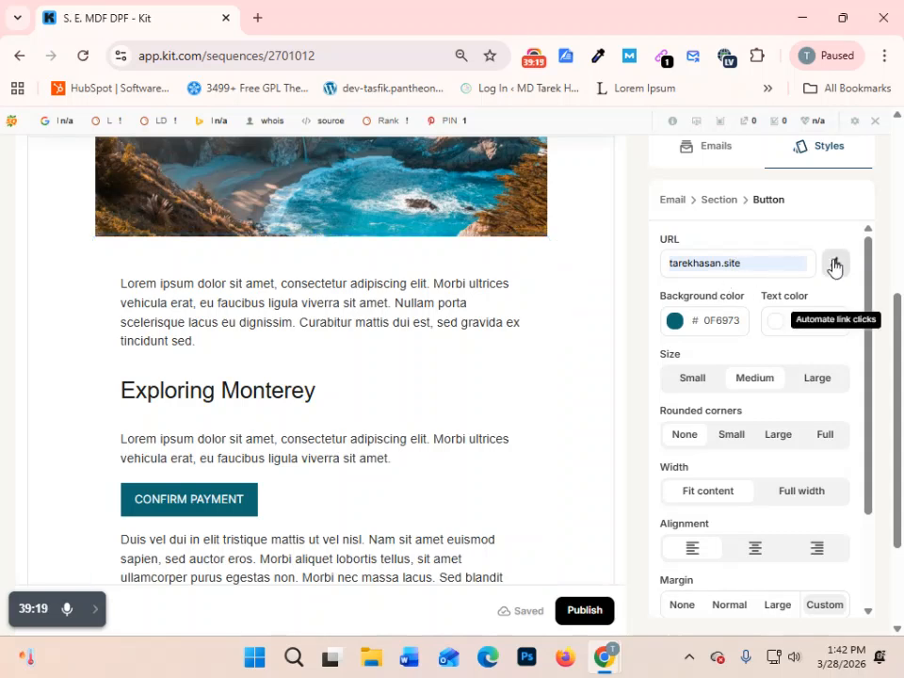
type("/ABOIUT")
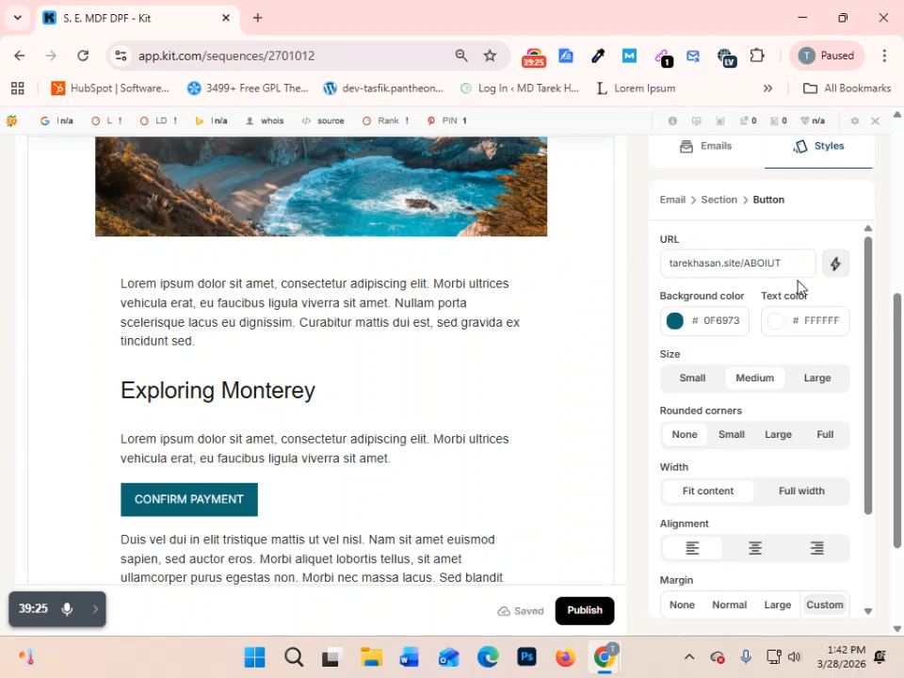
- Test the button's link in a separate browser tab, and reload it there with the path corrected to "/ABOUT"
left_click_drag(801, 261, 563, 290)
key("ctrl+c")
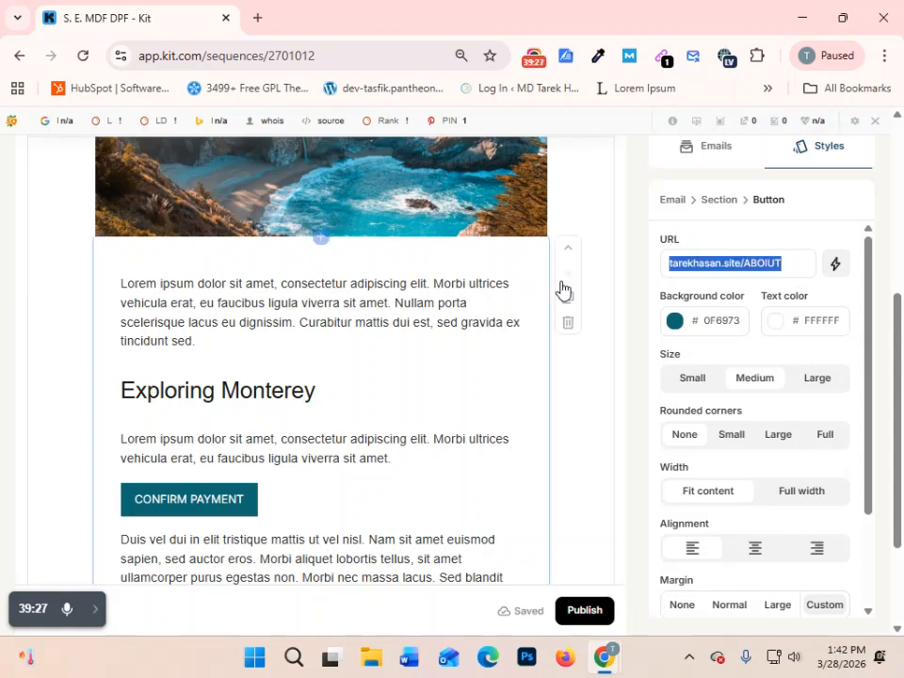
left_click(257, 18)
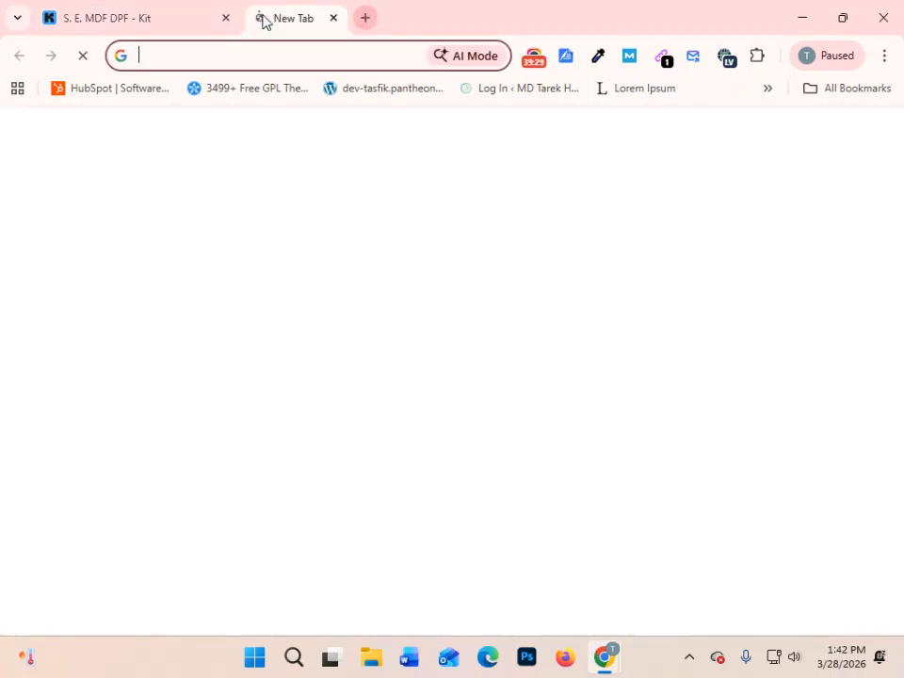
key("ctrl+v")
key("Return")
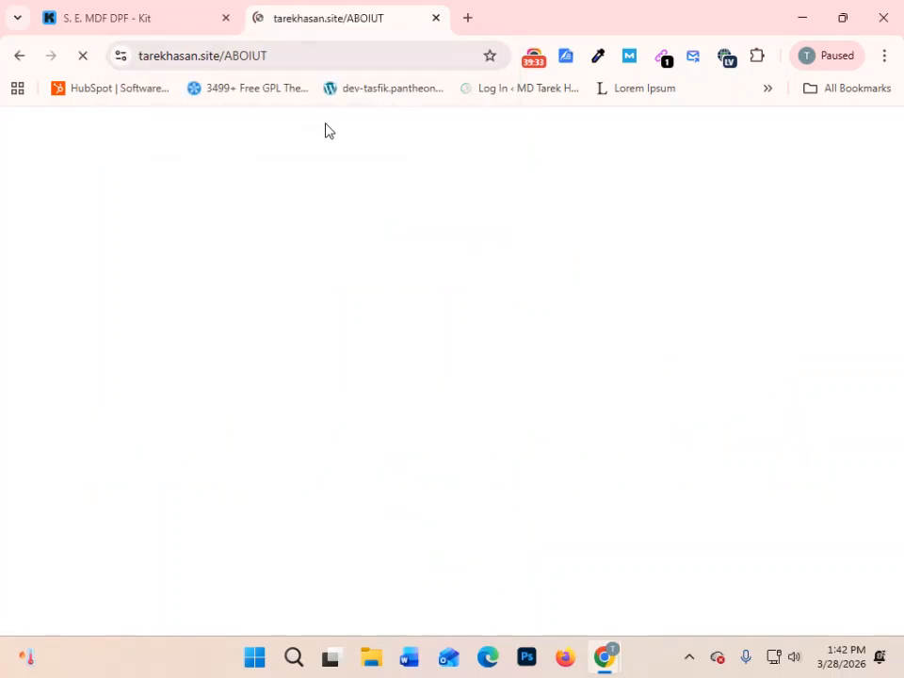
left_click(298, 56)
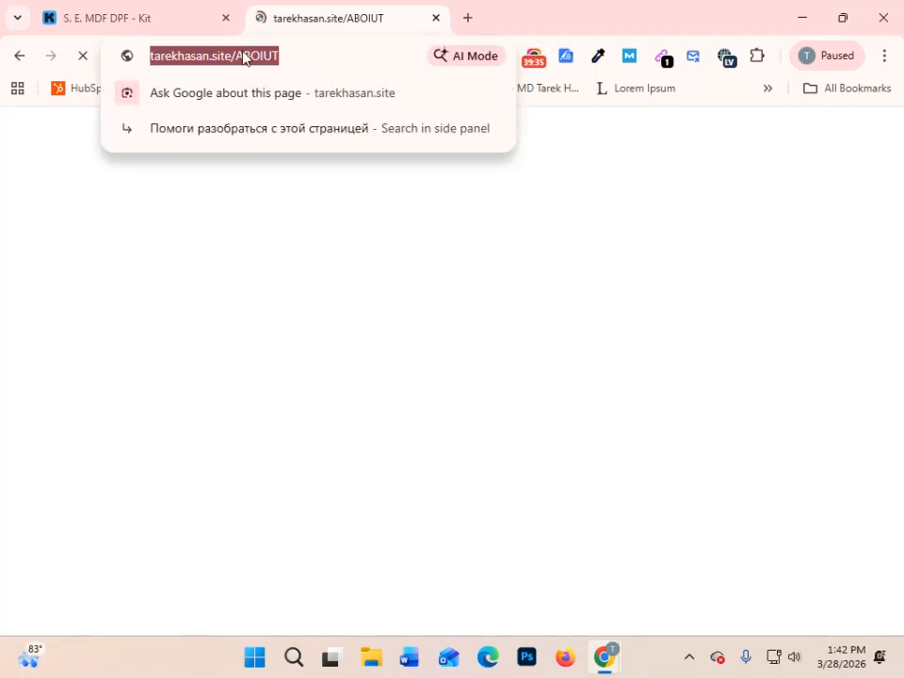
left_click(266, 58)
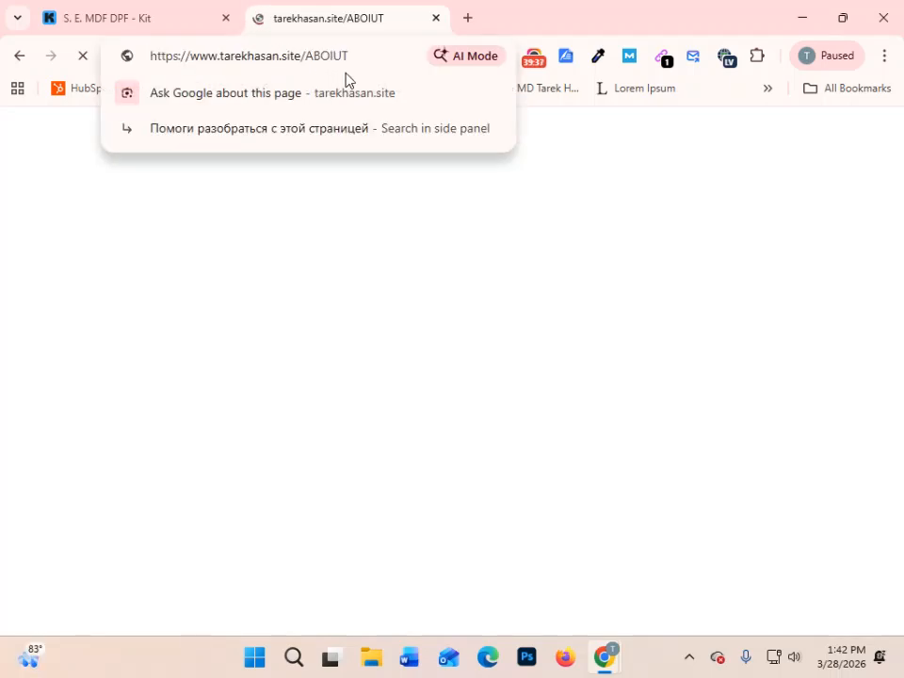
key("BackSpace")
key("Return")
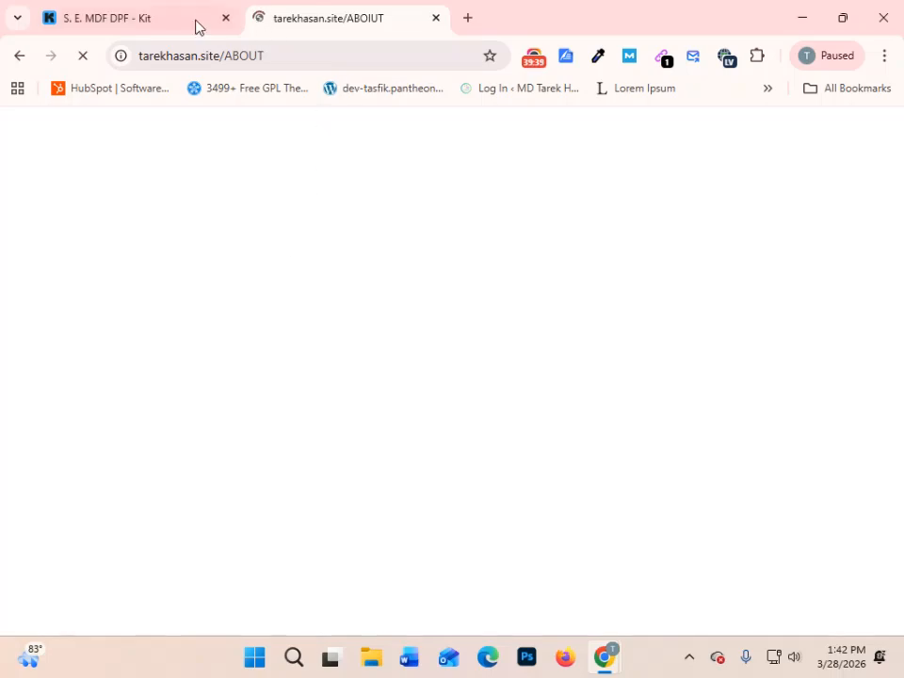
- Correct the path in the CONFIRM PAYMENT button's URL to "/ABOUT", and check the loaded About page before closing it
left_click(176, 19)
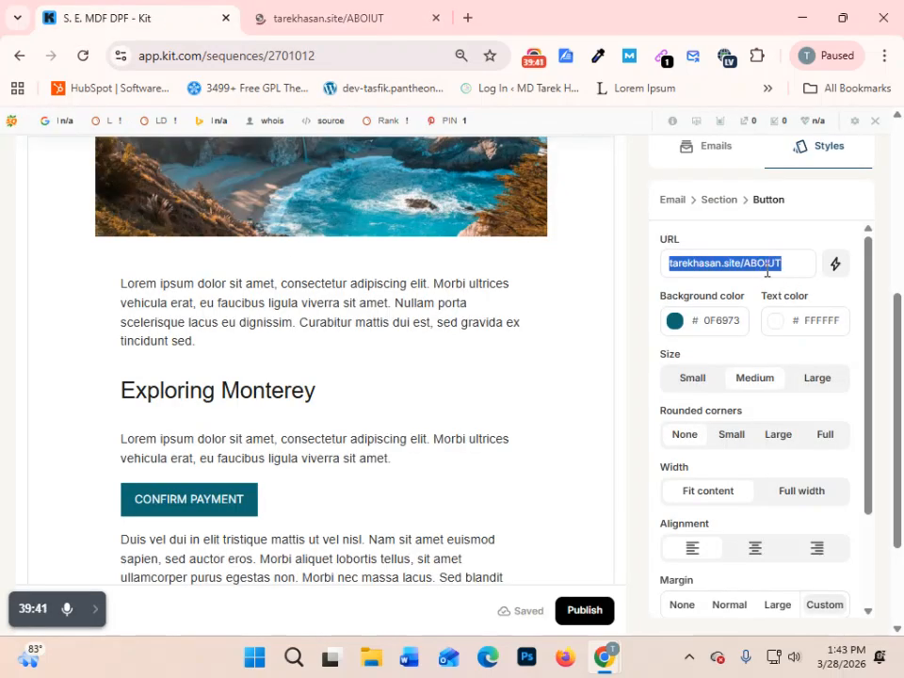
type("tarekhasan.site/ABOUT")
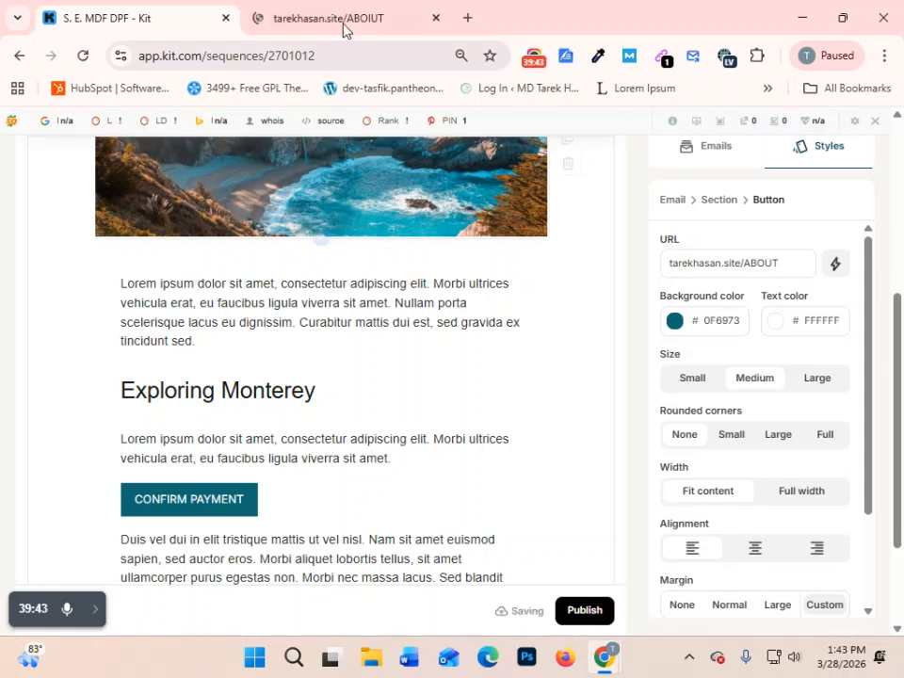
left_click(382, 9)
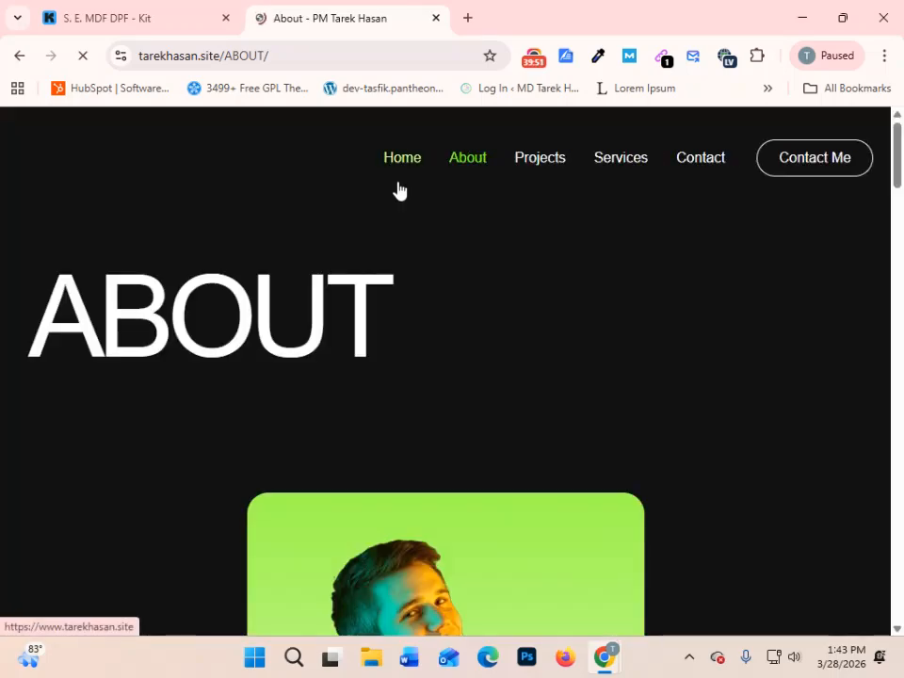
scroll(435, 353, "down", 8)
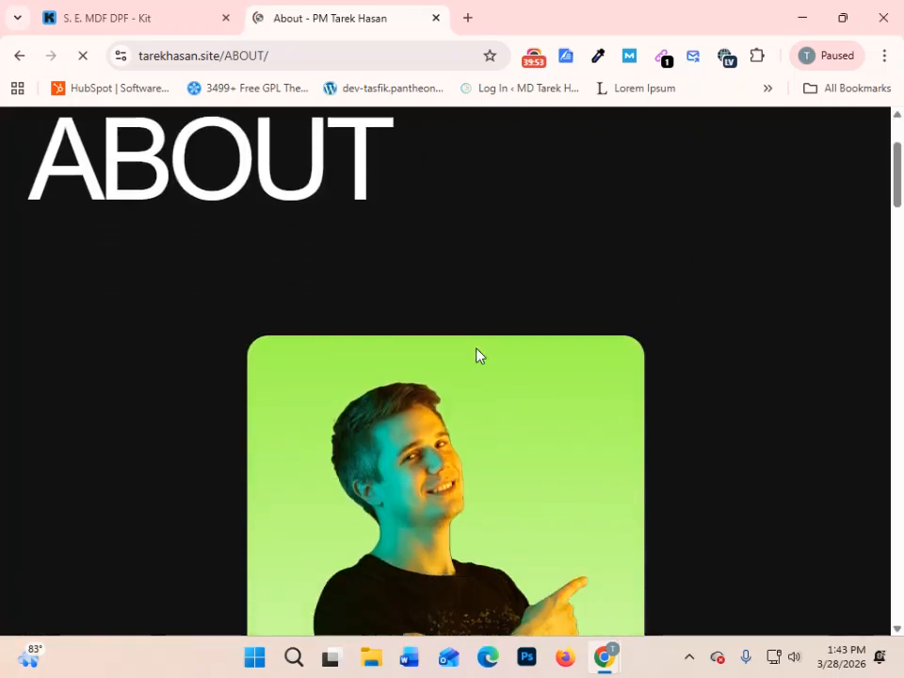
scroll(501, 343, "down", 5)
scroll(500, 341, "up", 12)
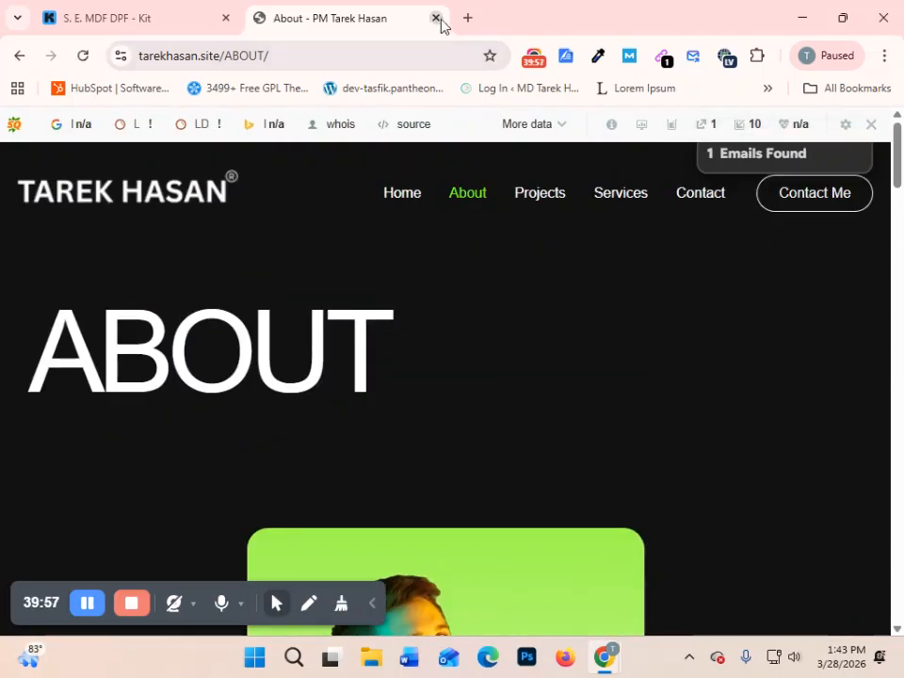
left_click(437, 18)
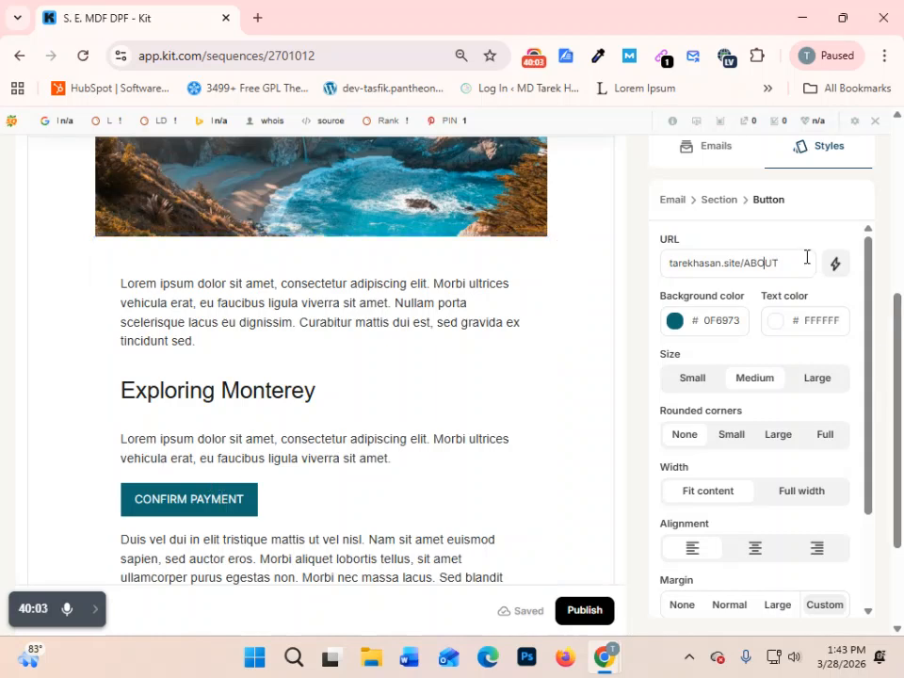
- Try to publish the sequence, and read the notice for the unsubscribe tag requirement before dismissing it
scroll(507, 428, "down", 3)
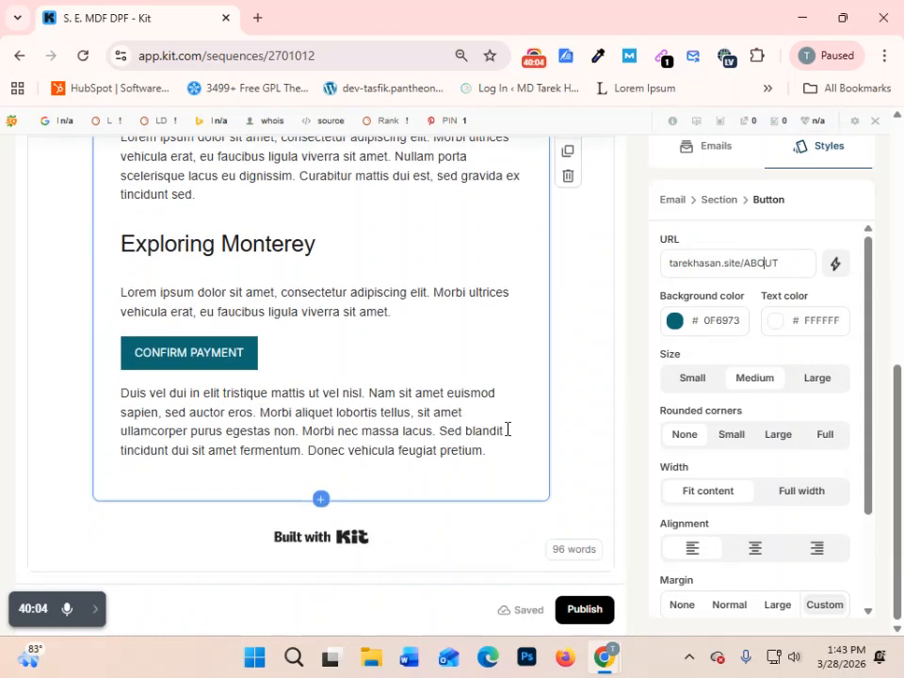
left_click(587, 611)
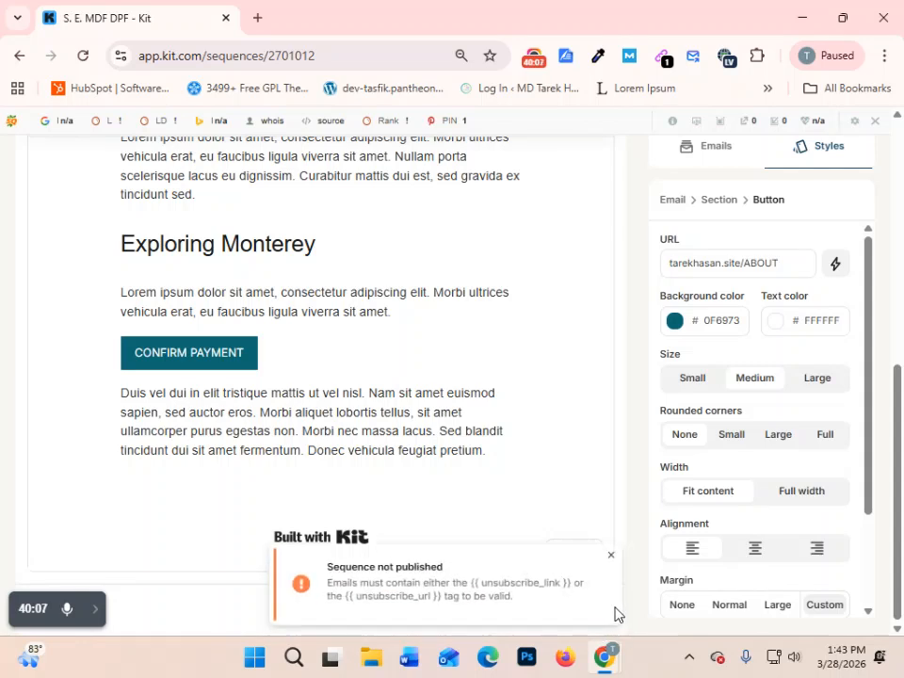
left_click_drag(330, 570, 460, 579)
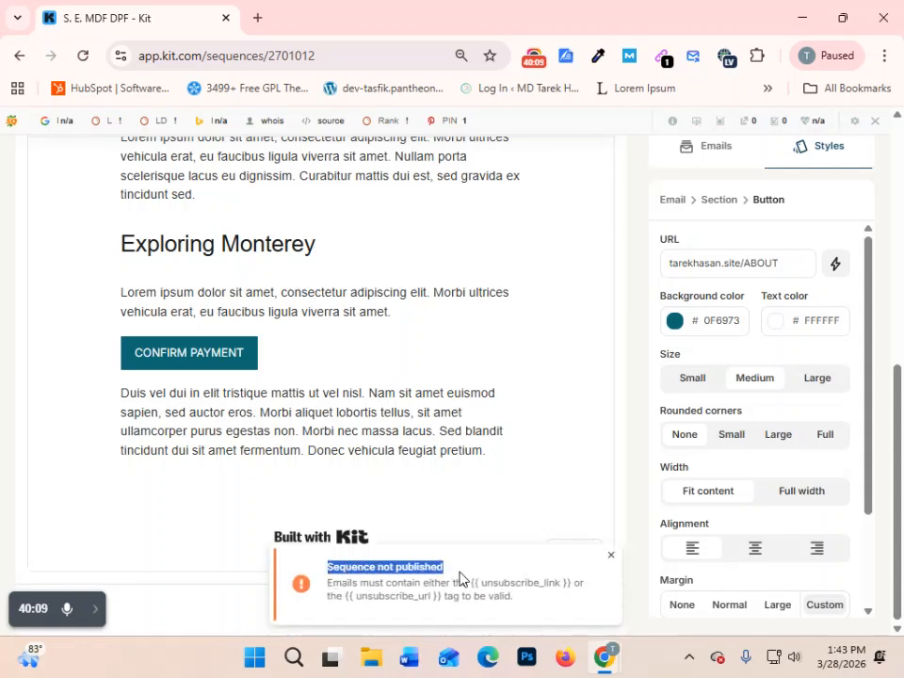
left_click_drag(343, 587, 464, 583)
left_click(474, 587)
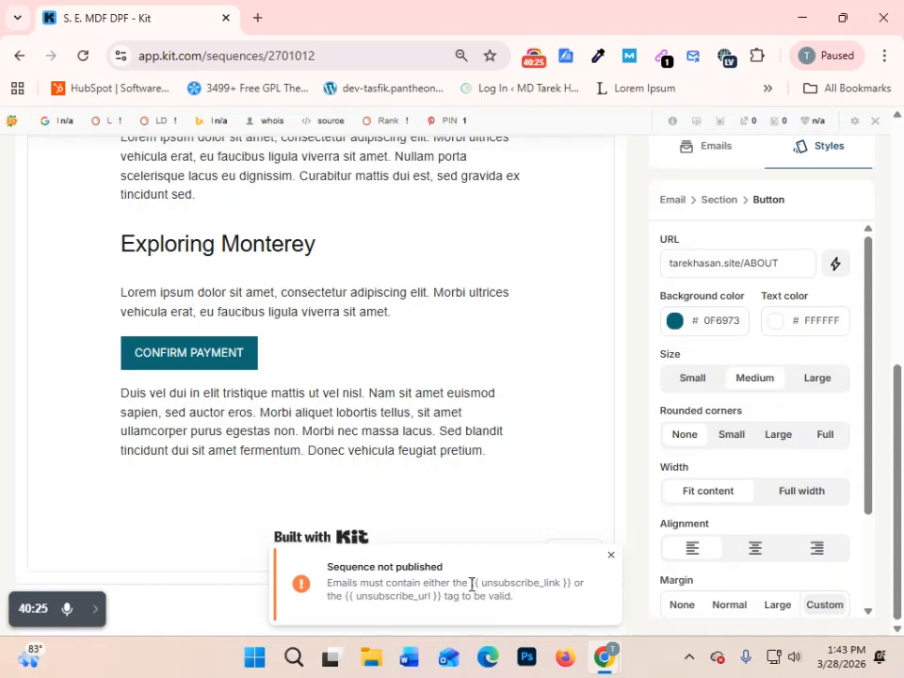
left_click_drag(473, 582, 569, 578)
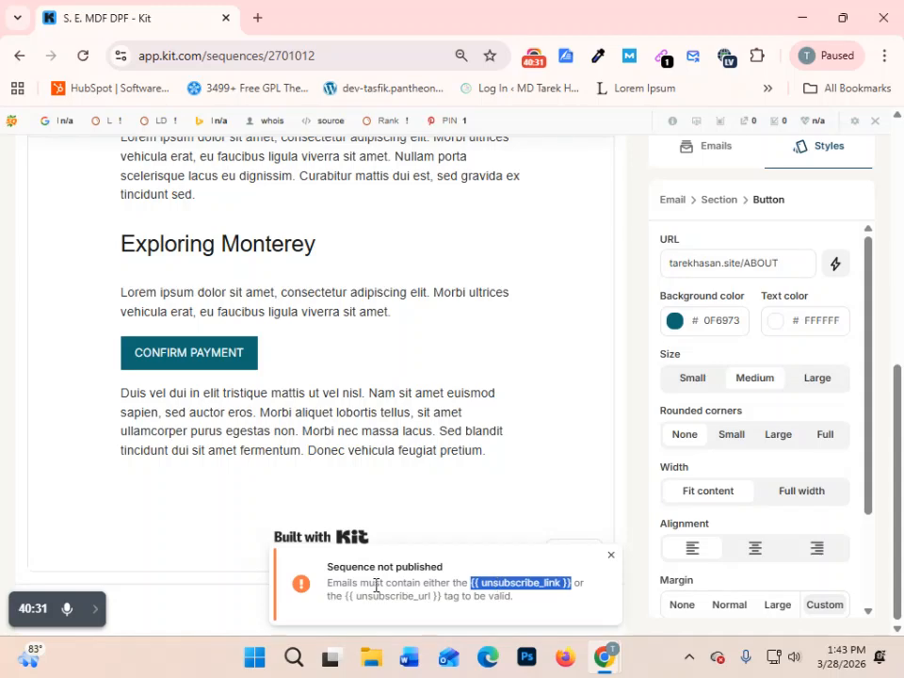
left_click(610, 565)
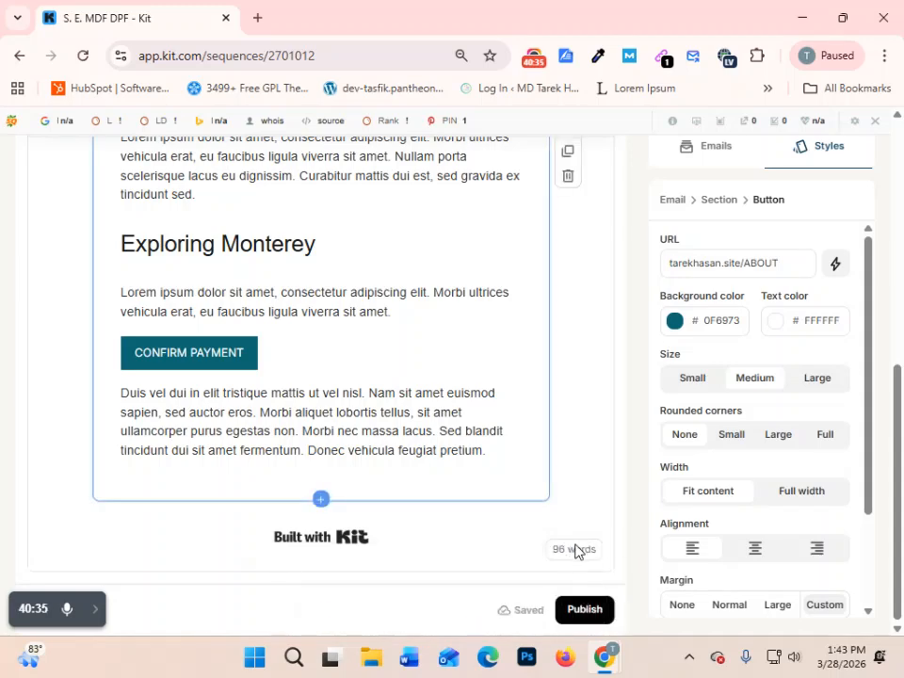
- Recheck the second email's subject and body, retry publishing the sequence, and reread the notice's wording on valid emails
scroll(514, 581, "up", 10)
mouse_move(514, 581)
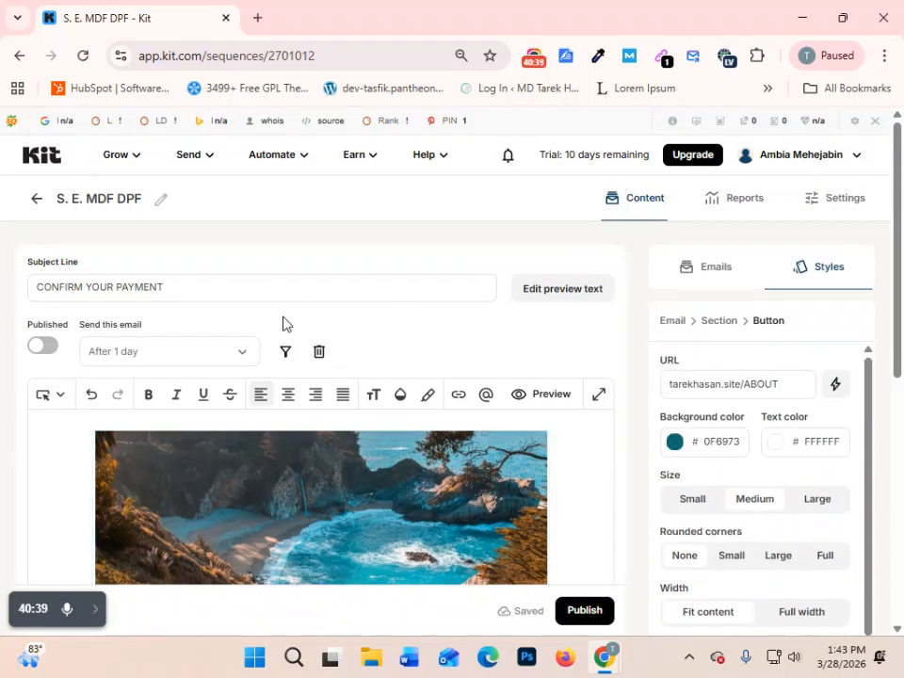
scroll(575, 551, "down", 5)
scroll(377, 504, "up", 2)
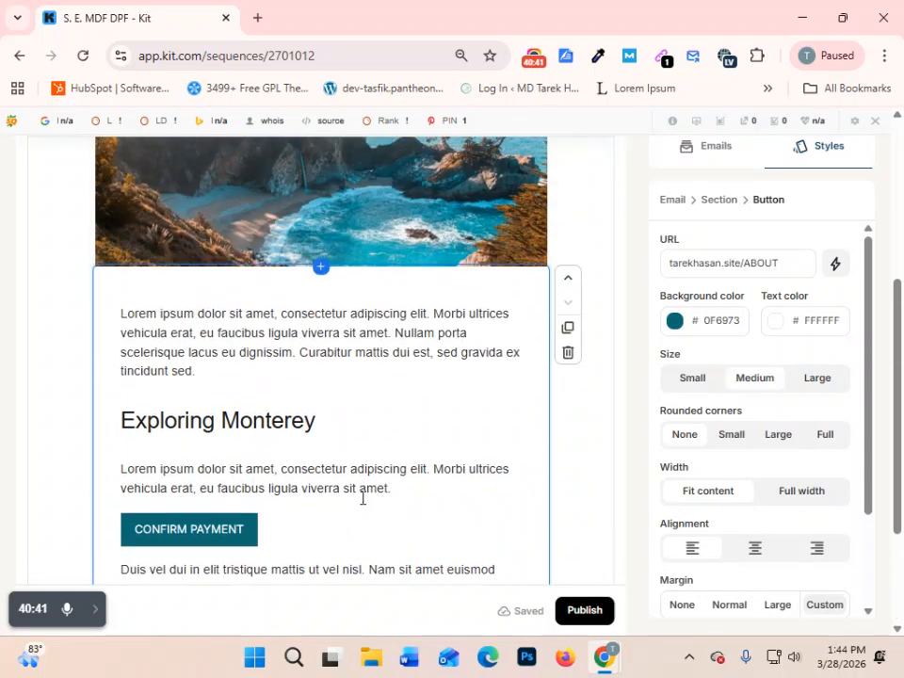
scroll(364, 498, "down", 2)
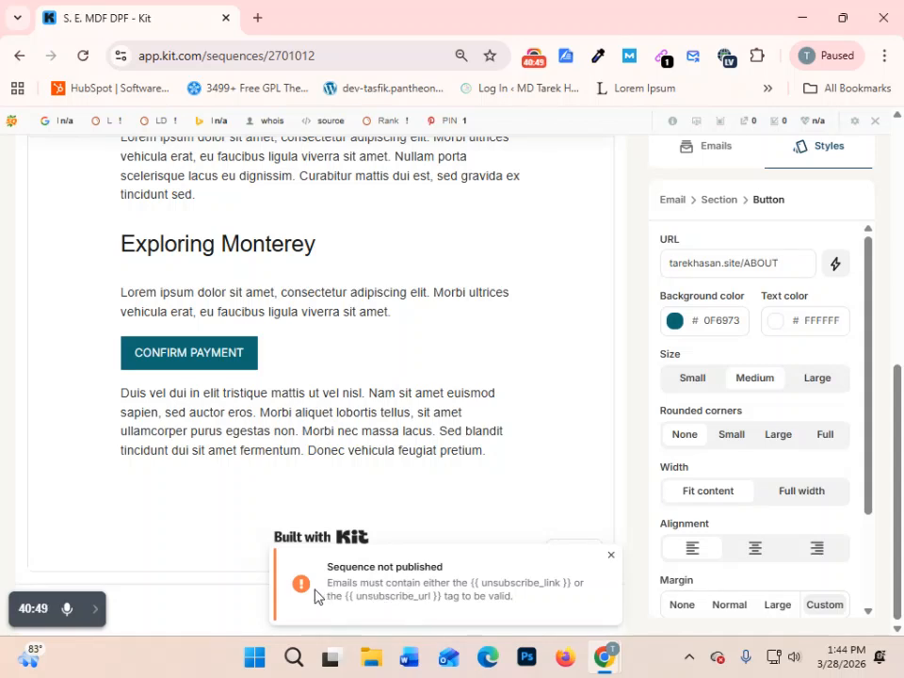
left_click_drag(330, 583, 469, 580)
left_click(457, 586)
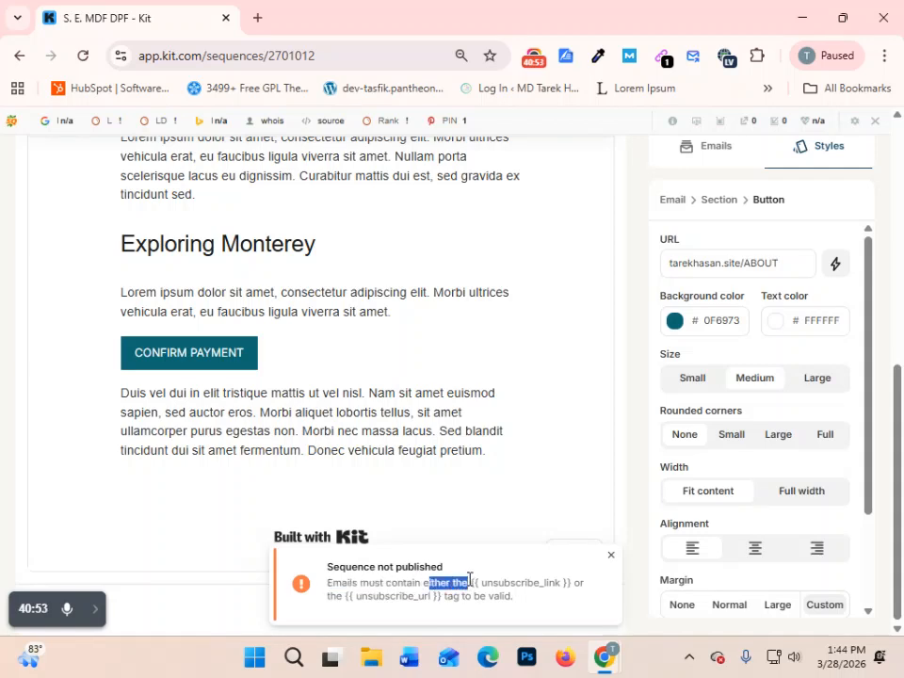
- Reread the unsubscribe link and unsubscribe URL tag requirement in the publishing notice, and recheck the payment email
left_click(459, 596)
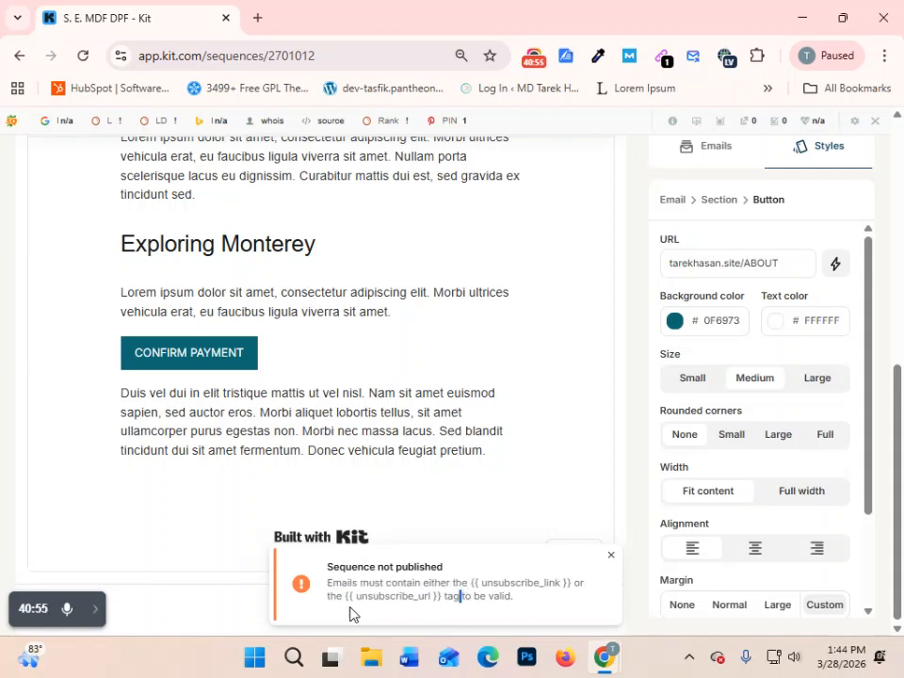
left_click_drag(328, 599, 524, 605)
left_click(579, 609)
scroll(686, 625, "up", 5)
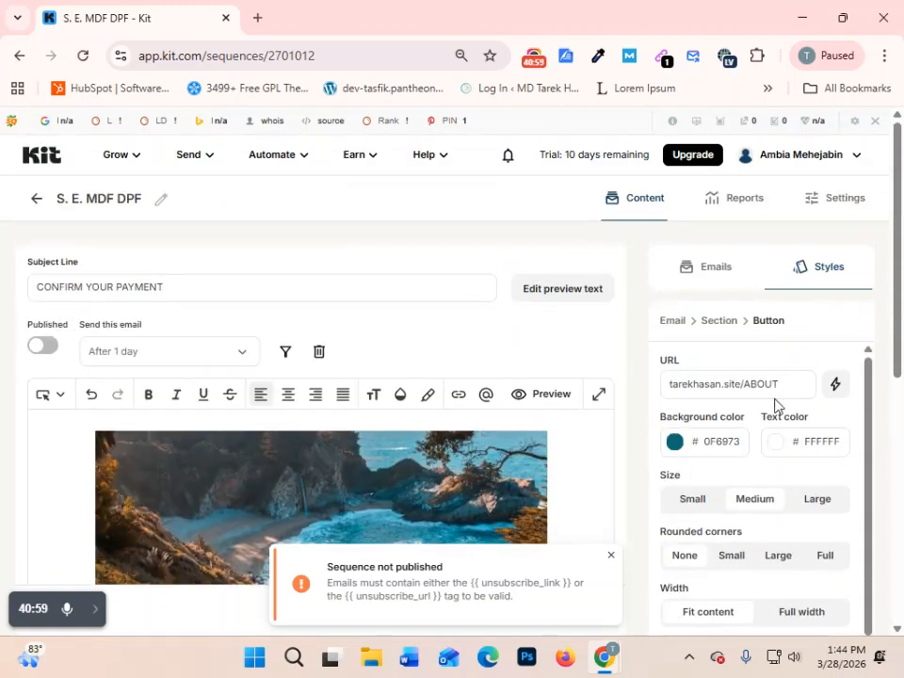
scroll(797, 470, "down", 3)
scroll(793, 515, "up", 4)
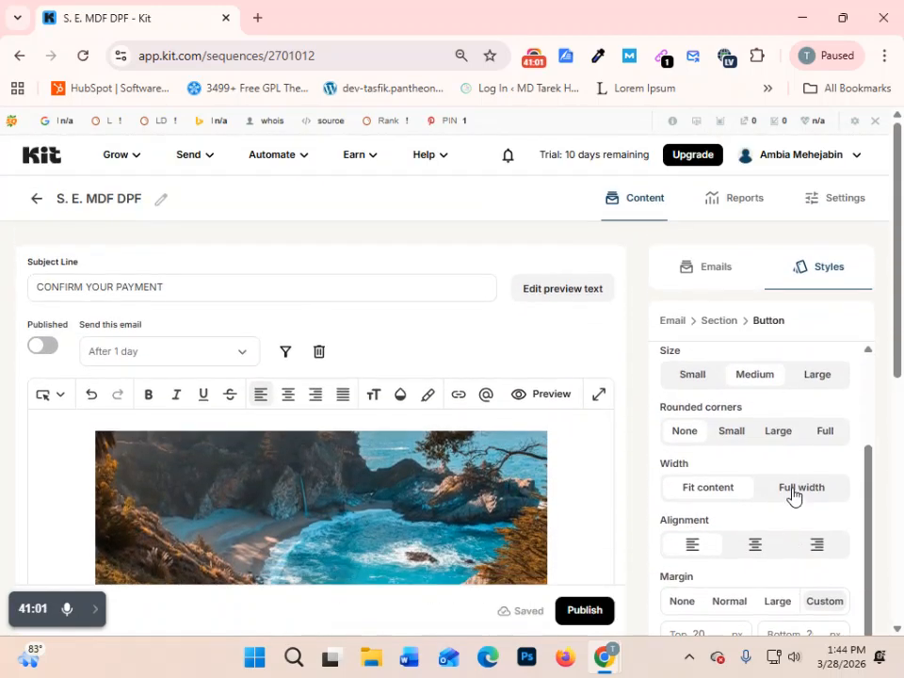
- Review the list of emails in the S. E. MDF DPF sequence, and return to the Sequences overview
left_click(724, 271)
scroll(763, 397, "down", 2)
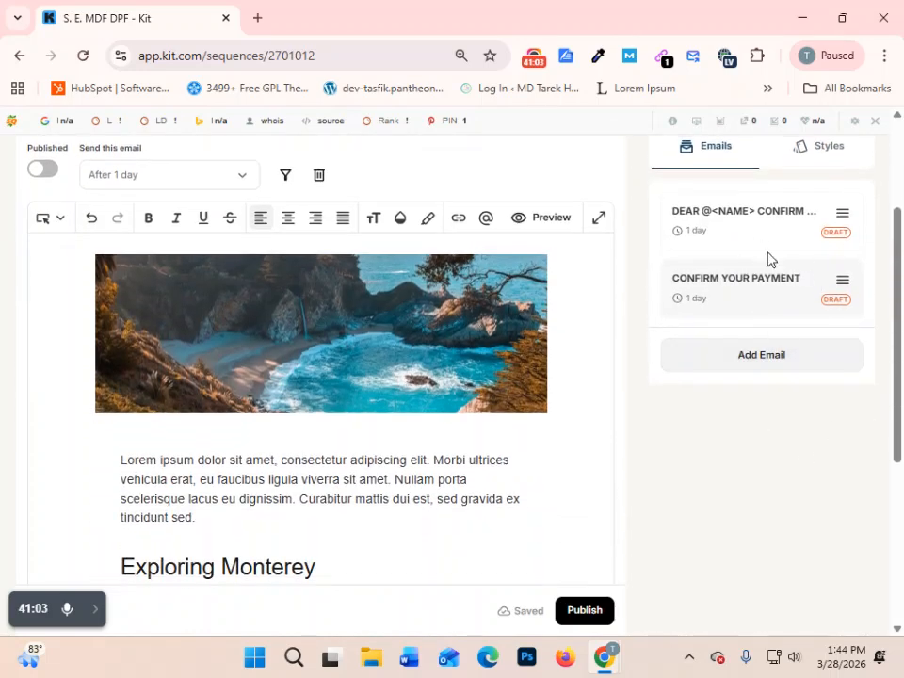
scroll(801, 373, "up", 2)
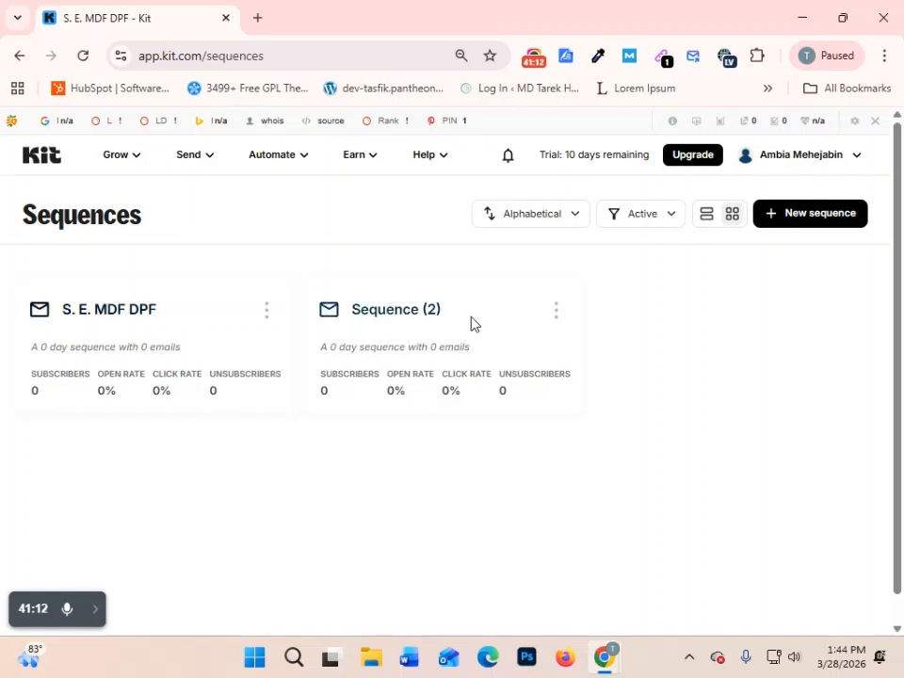
- Open Sequence (2), look through its draft emails and content, and return to the Sequences overview
left_click(399, 320)
scroll(484, 468, "down", 4)
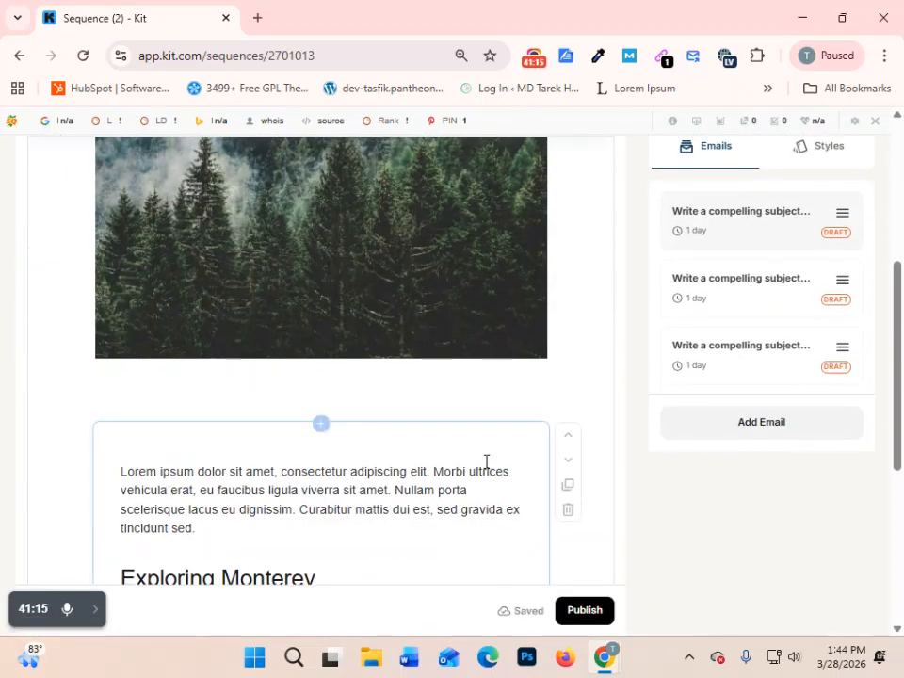
scroll(486, 461, "up", 5)
scroll(735, 410, "down", 1)
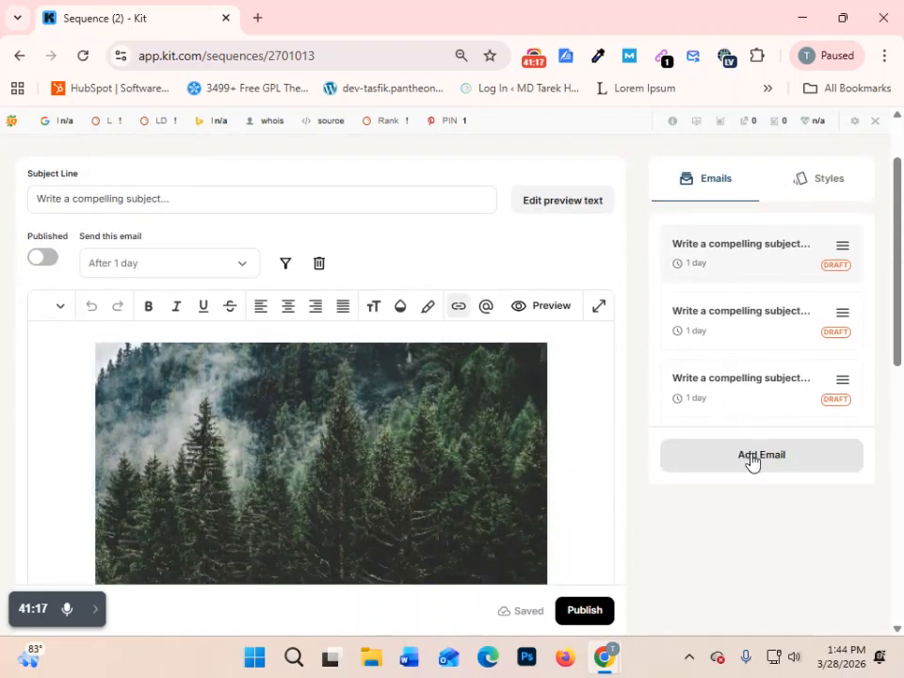
scroll(754, 466, "down", 1)
scroll(265, 434, "up", 2)
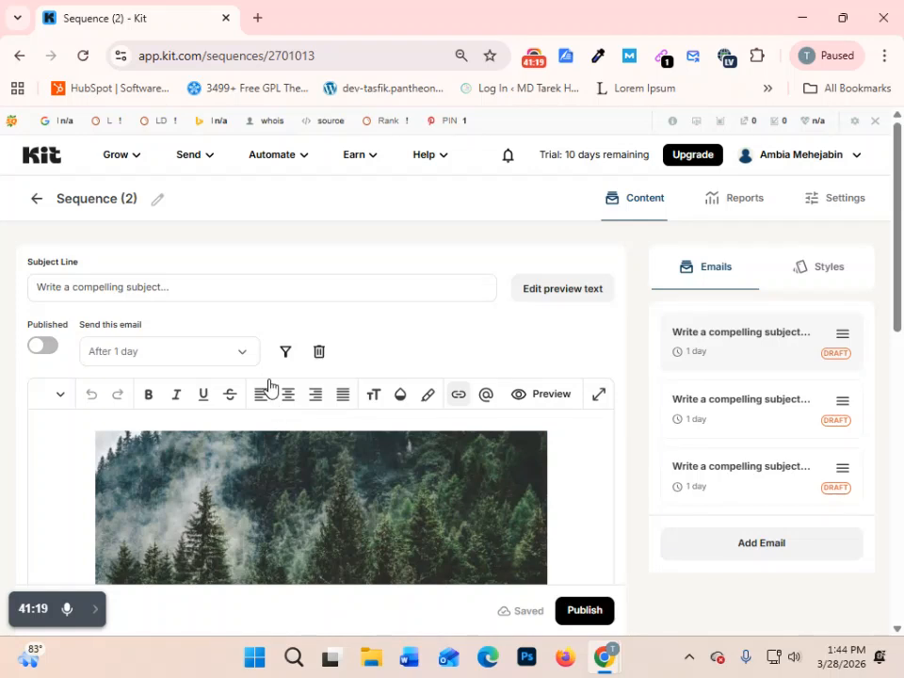
left_click(36, 201)
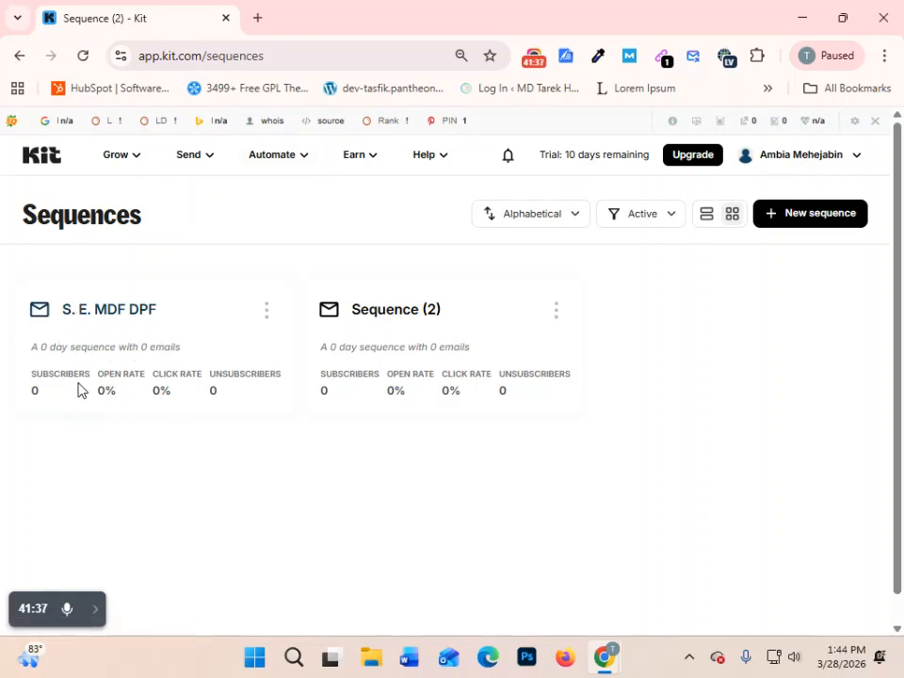
- Go to Visual Automations and start a new automation to bring up the template gallery
left_click(283, 166)
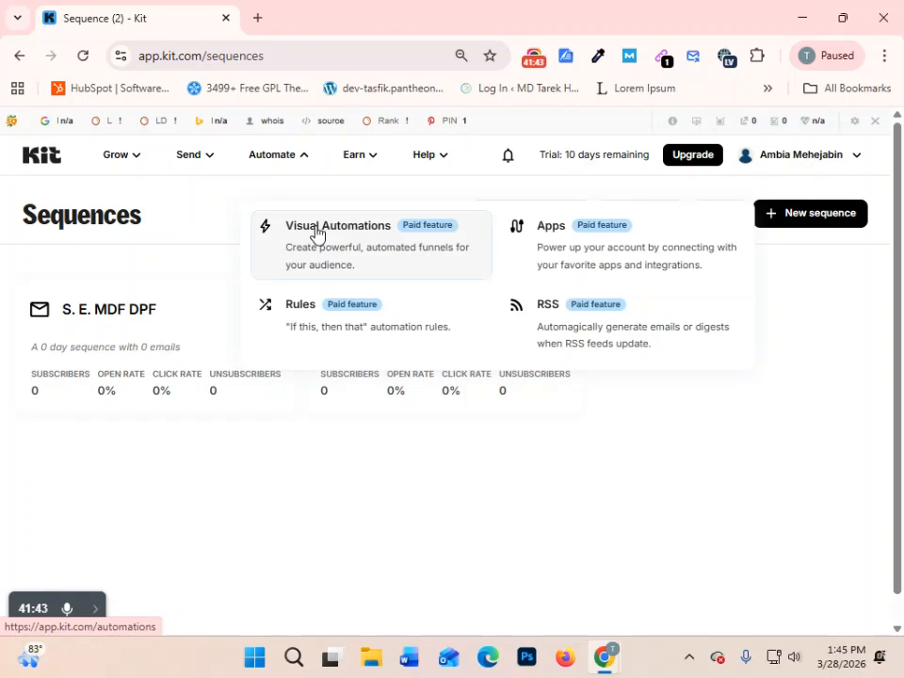
key("Escape")
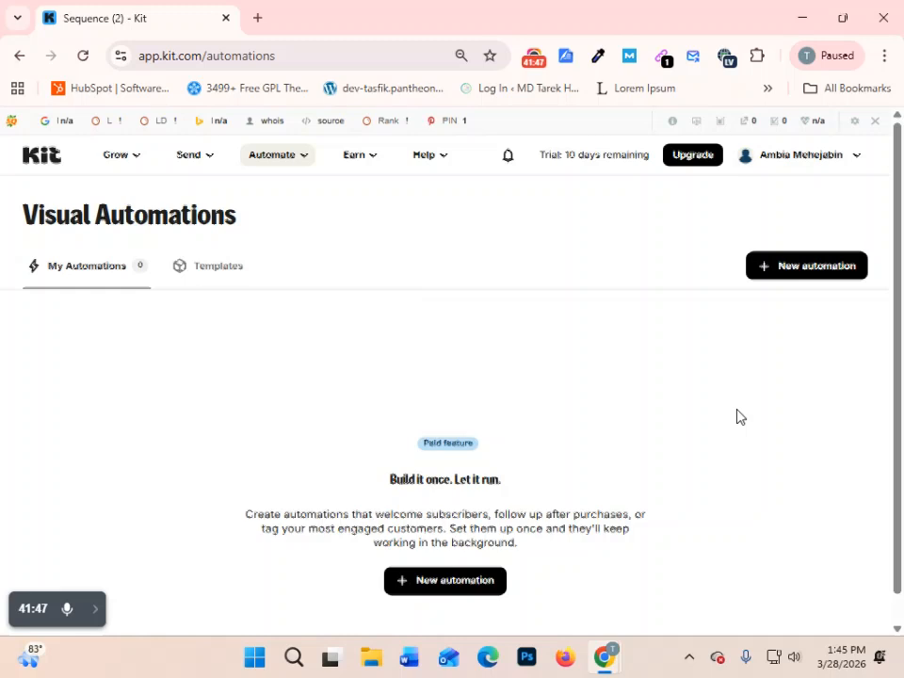
scroll(738, 413, "down", 1)
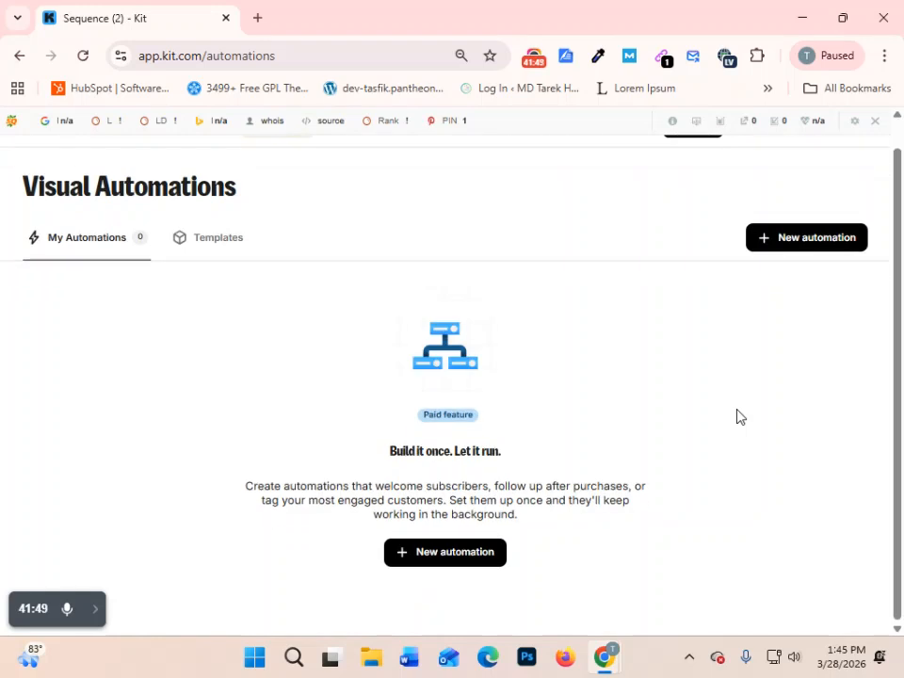
left_click(430, 554)
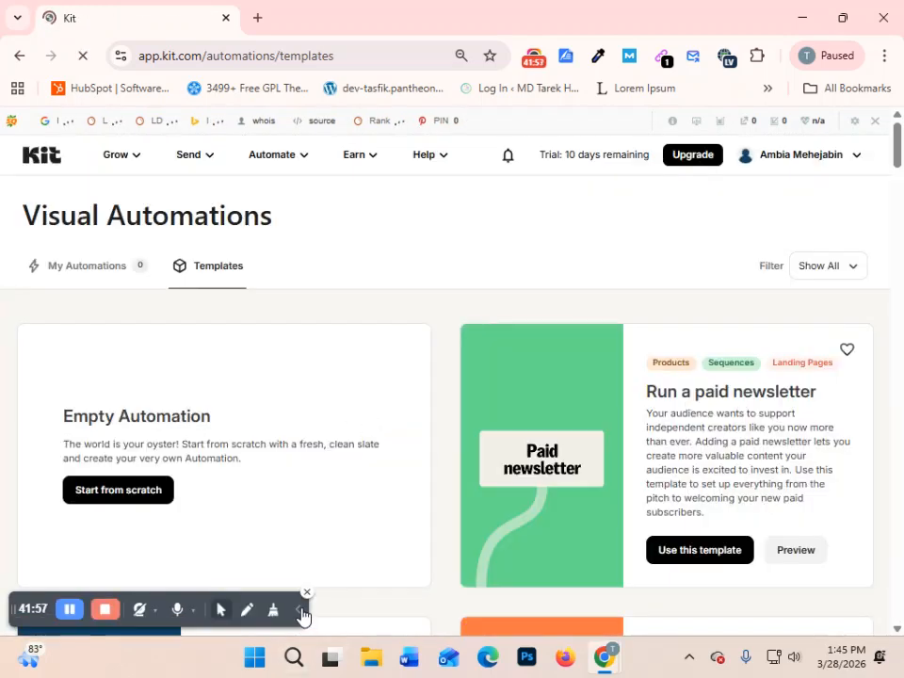
- Read the description of the Empty Automation option and glance over the first automation templates
left_click(298, 609)
scroll(460, 413, "down", 2)
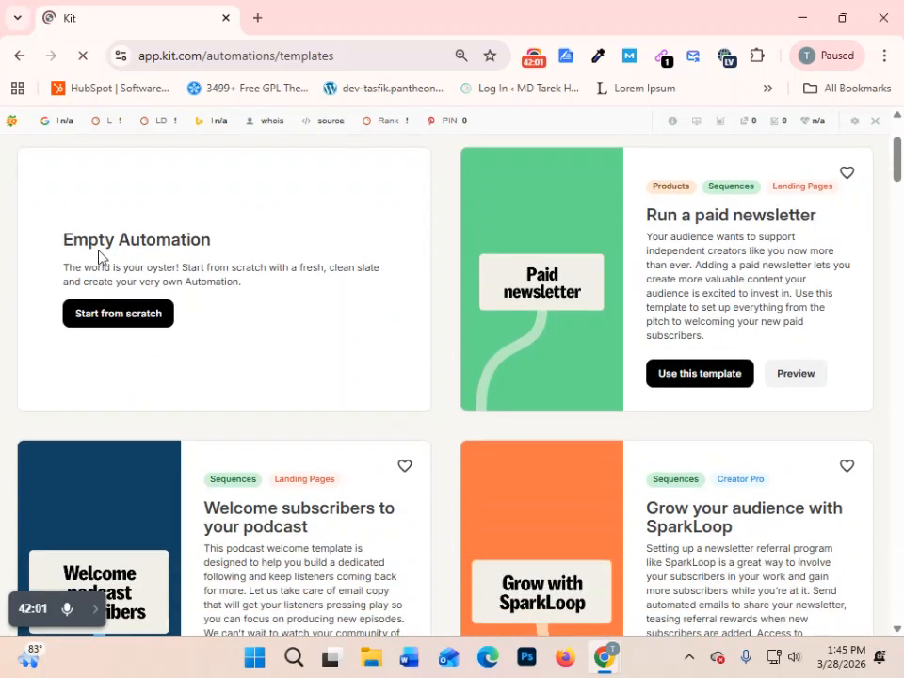
left_click_drag(46, 238, 257, 254)
left_click(289, 343)
scroll(288, 348, "down", 2)
scroll(288, 356, "up", 3)
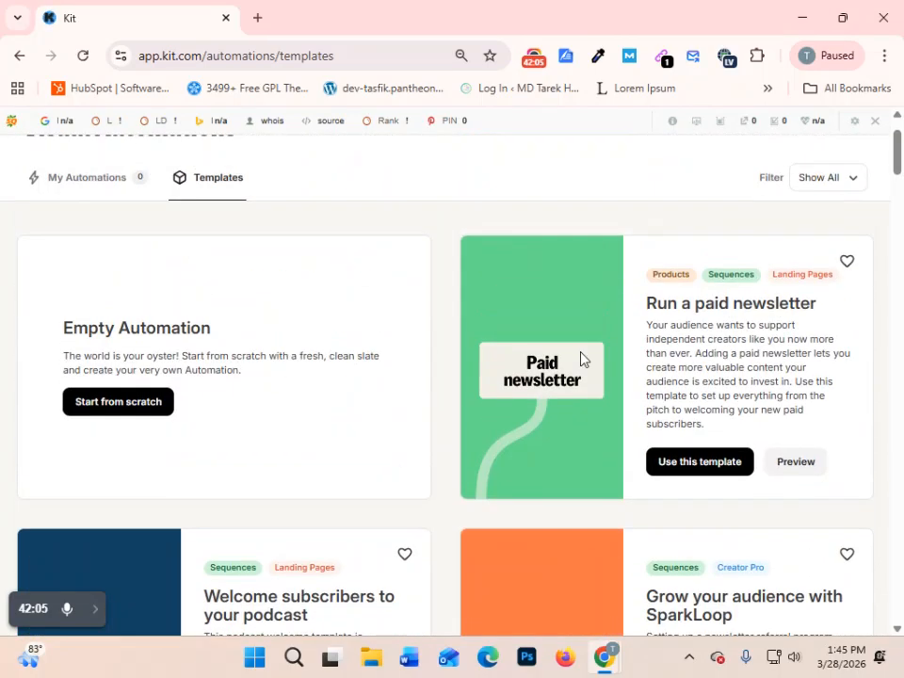
- Browse the automation template gallery, from the podcast and book templates to the newsletter and subscriber discount ones
scroll(731, 323, "down", 8)
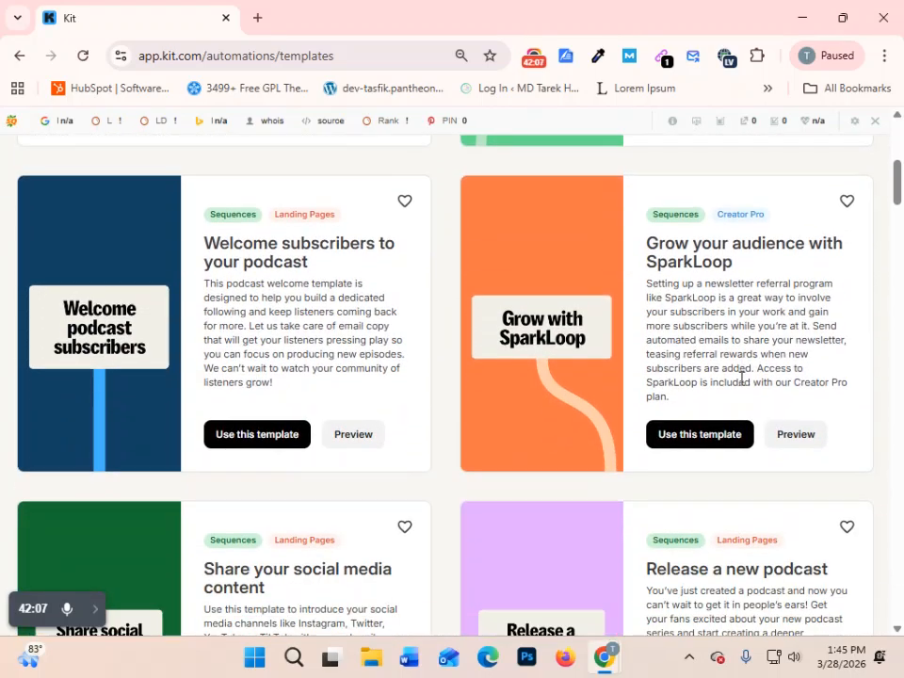
scroll(739, 398, "down", 3)
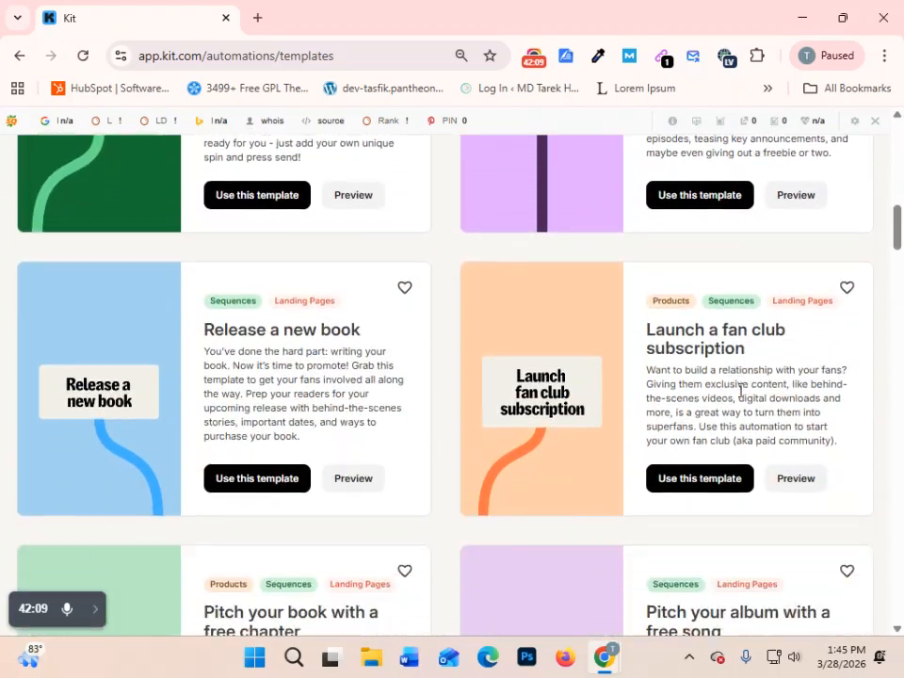
scroll(741, 399, "down", 8)
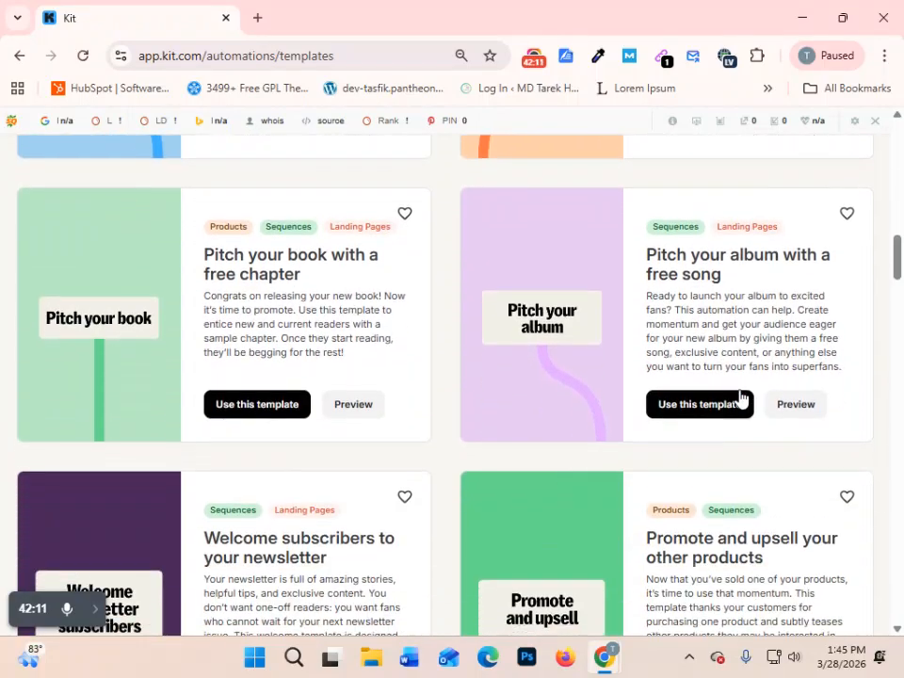
scroll(741, 390, "down", 5)
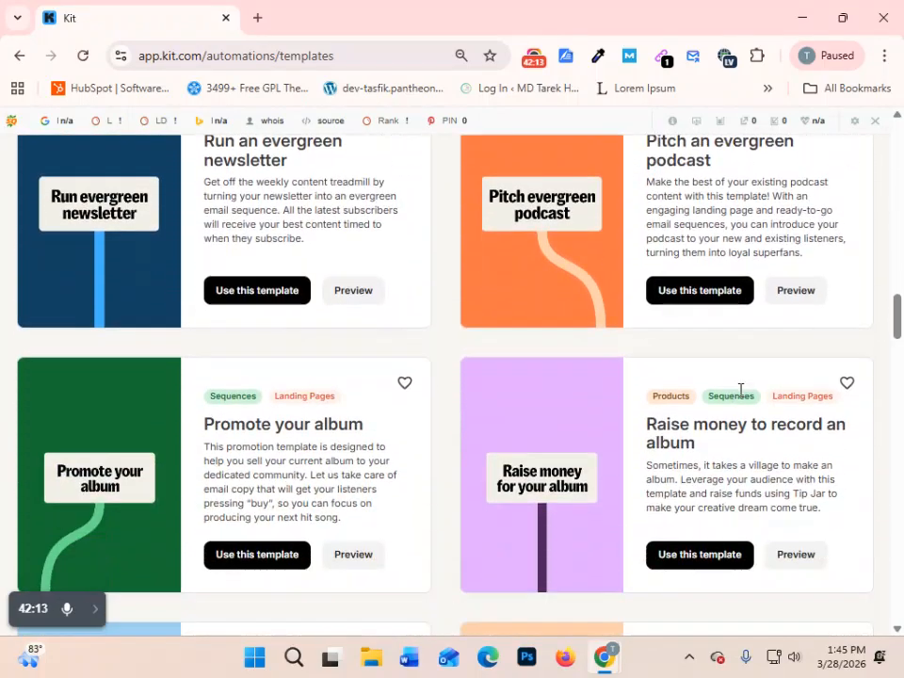
scroll(739, 397, "down", 5)
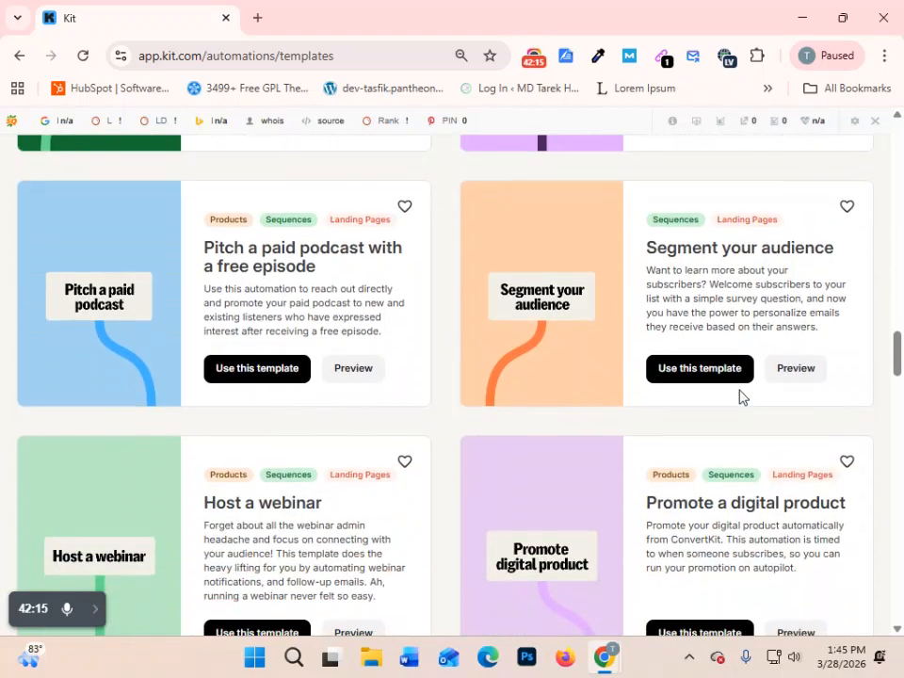
scroll(741, 397, "down", 3)
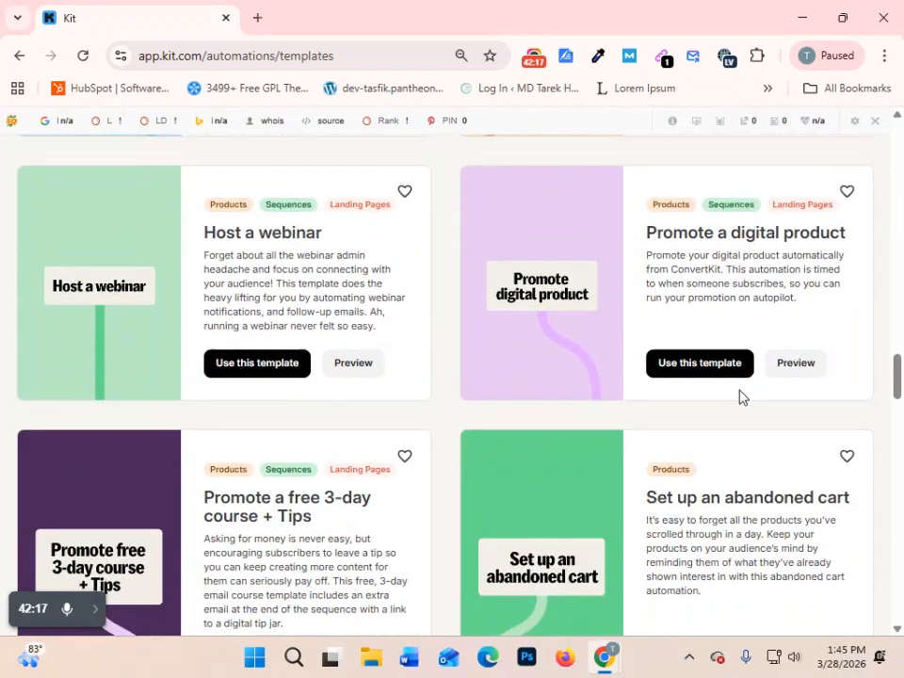
scroll(741, 397, "down", 1)
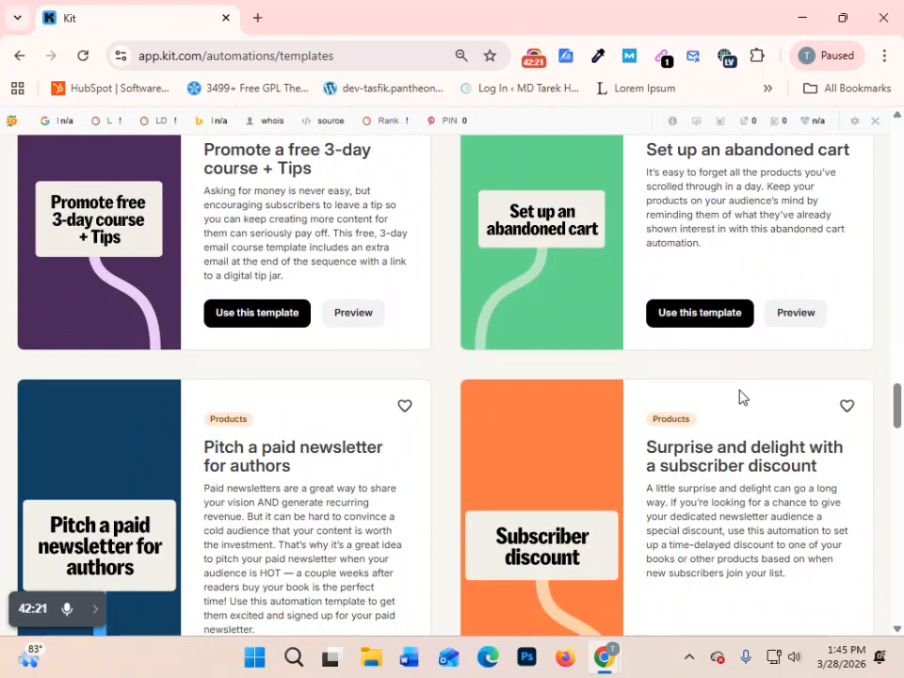
scroll(741, 397, "down", 4)
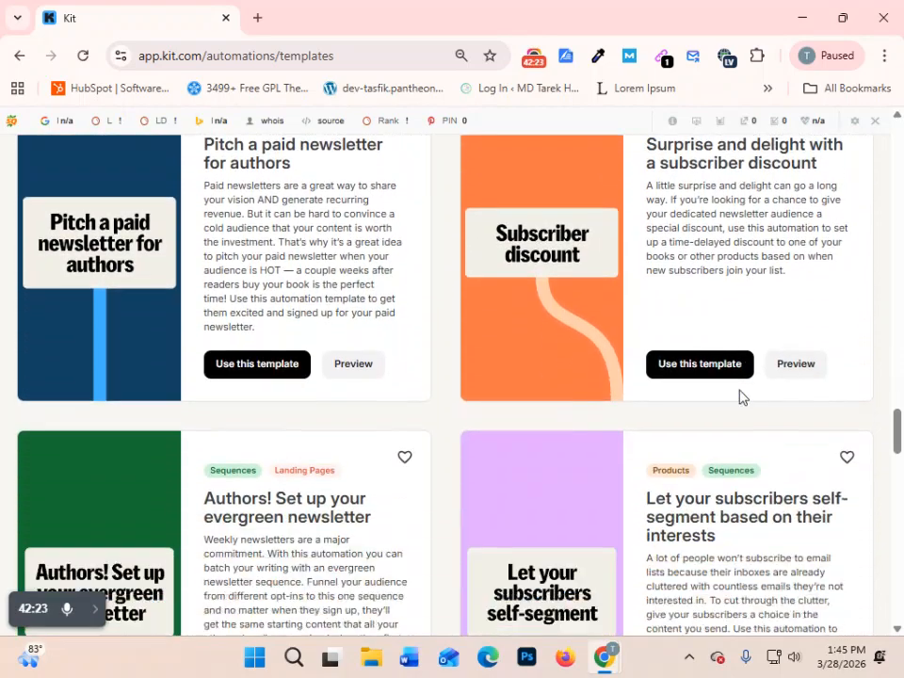
- Preview the "Surprise and delight with a subscriber discount" template, follow its workflow to the end, and close the preview
scroll(741, 397, "up", 1)
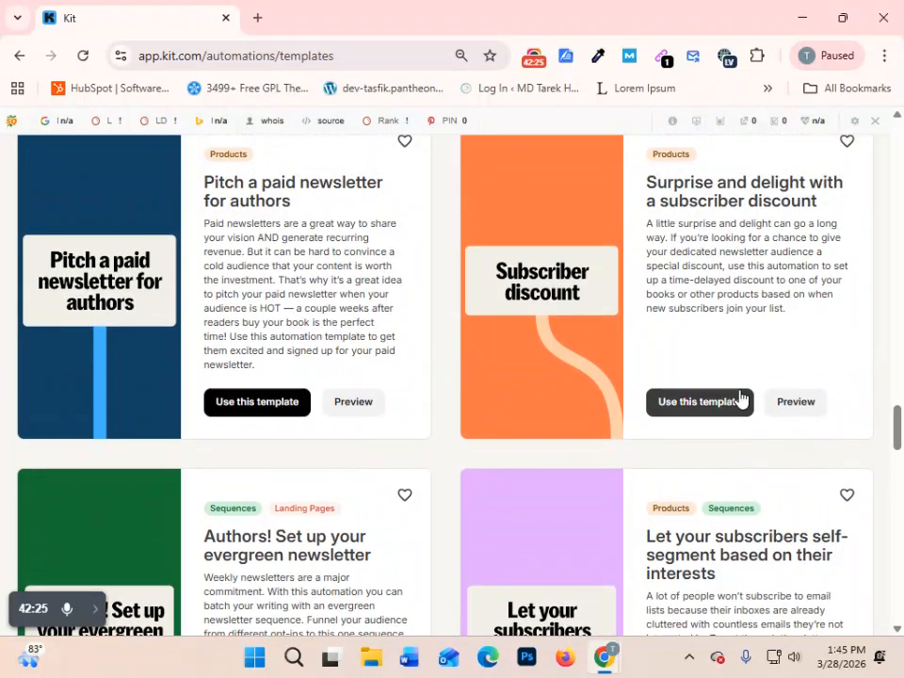
left_click(793, 410)
scroll(585, 436, "down", 10)
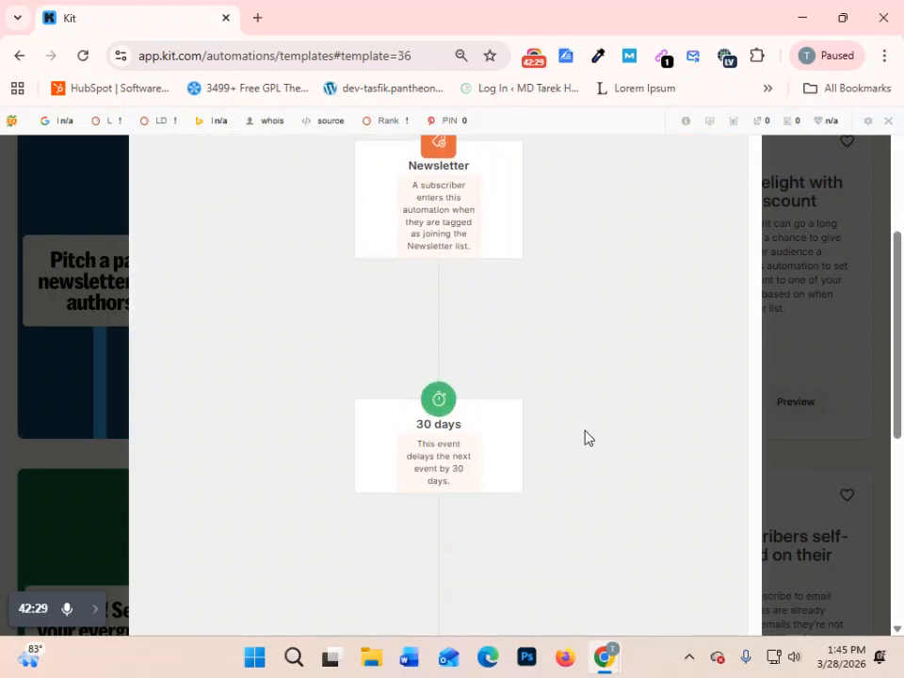
scroll(586, 436, "up", 9)
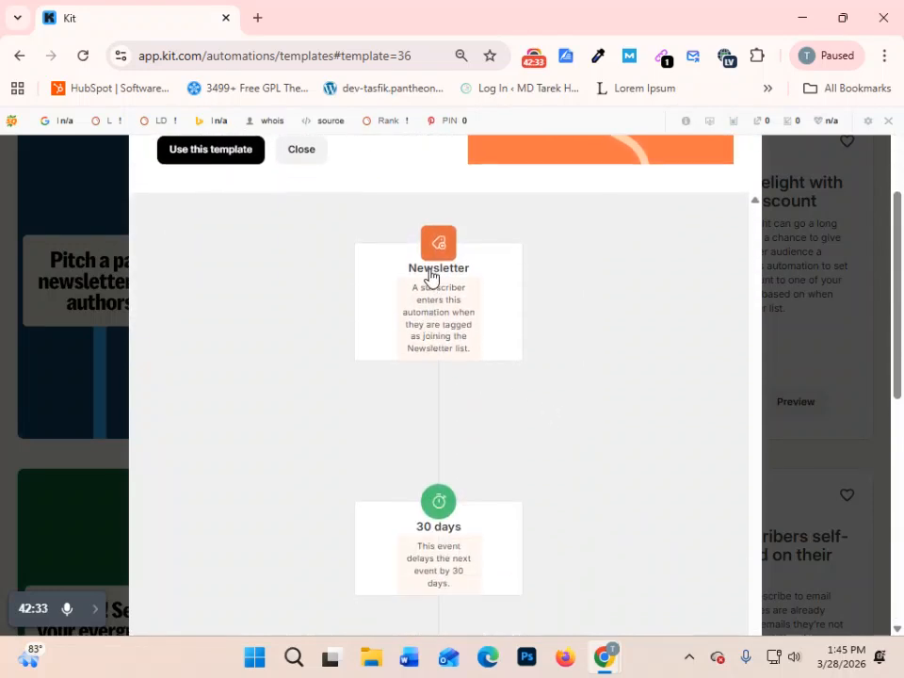
scroll(527, 320, "down", 2)
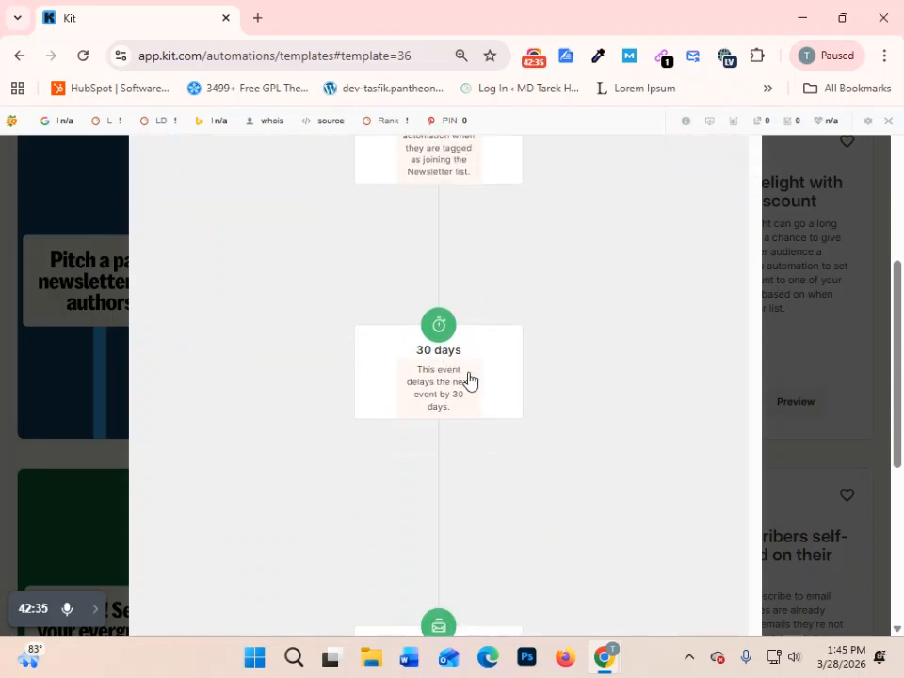
scroll(462, 380, "down", 3)
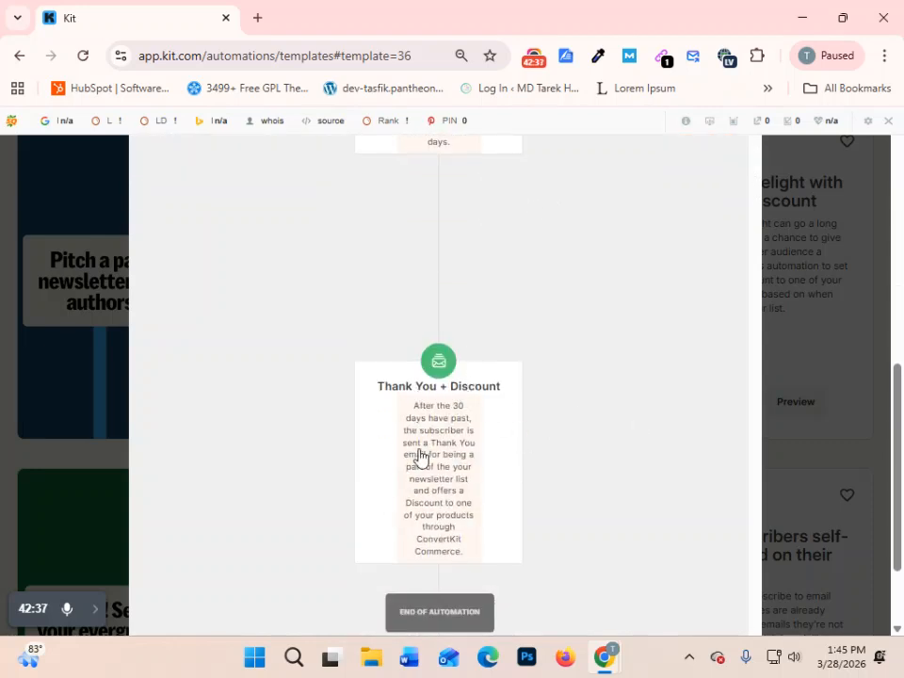
scroll(428, 452, "down", 1)
scroll(443, 447, "up", 5)
left_click(820, 268)
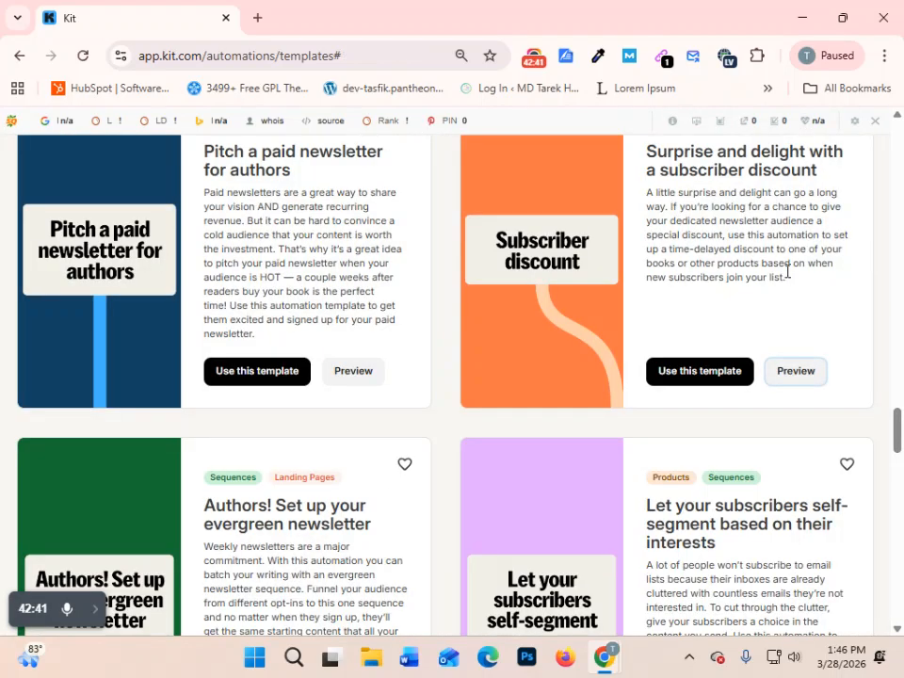
- Preview the "Authors! Set up your evergreen newsletter" template and examine its entry points, Newsletter tags and email sequence
scroll(456, 466, "down", 5)
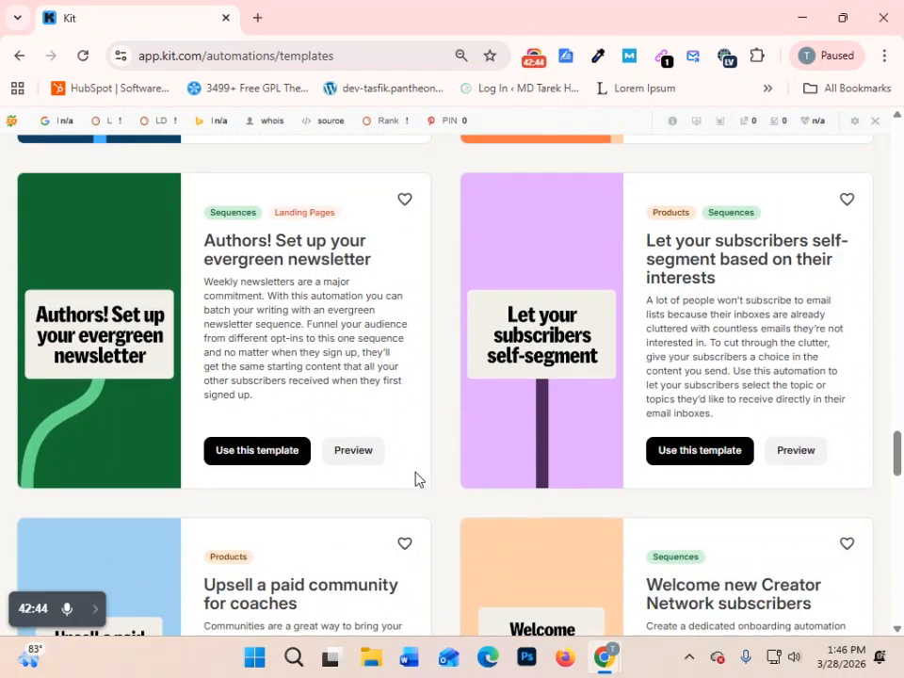
left_click(373, 453)
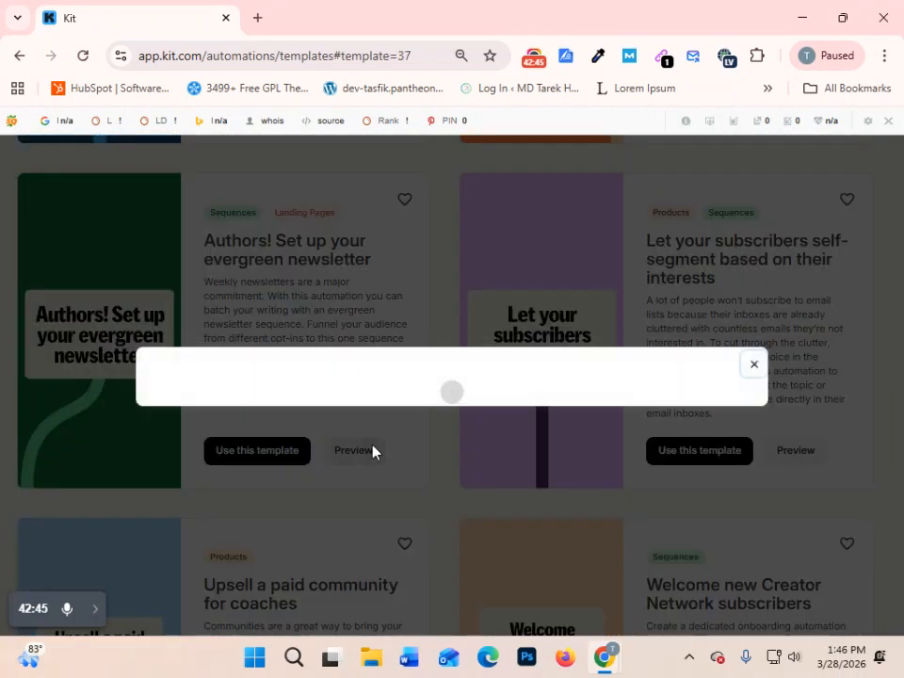
scroll(641, 403, "down", 4)
scroll(641, 403, "up", 2)
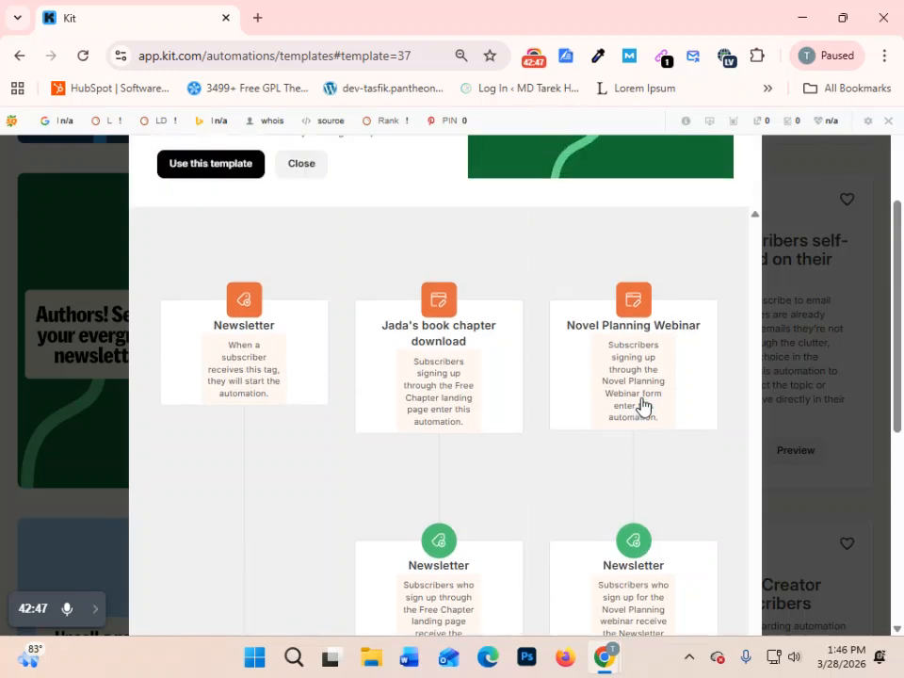
scroll(641, 403, "down", 5)
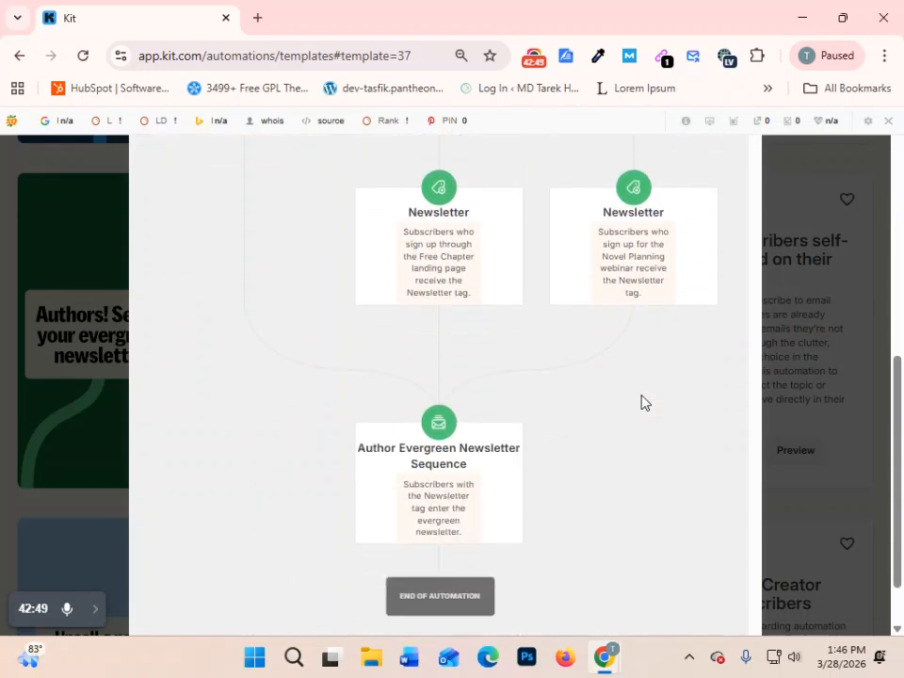
scroll(641, 403, "up", 4)
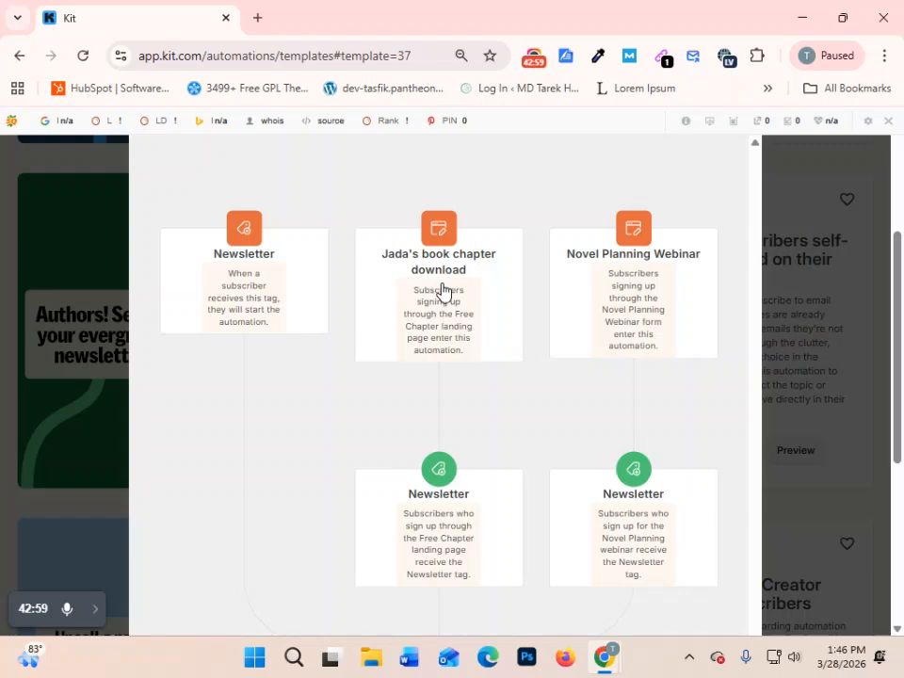
scroll(471, 433, "down", 2)
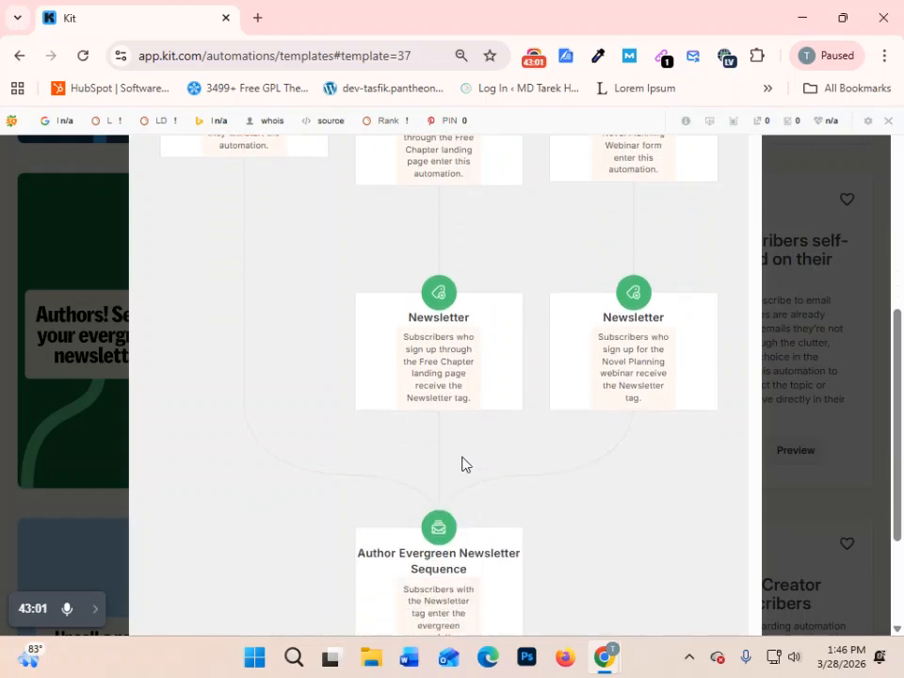
- Re-read the evergreen newsletter workflow from its entry points to the end of the automation, and close the preview
scroll(460, 380, "up", 3)
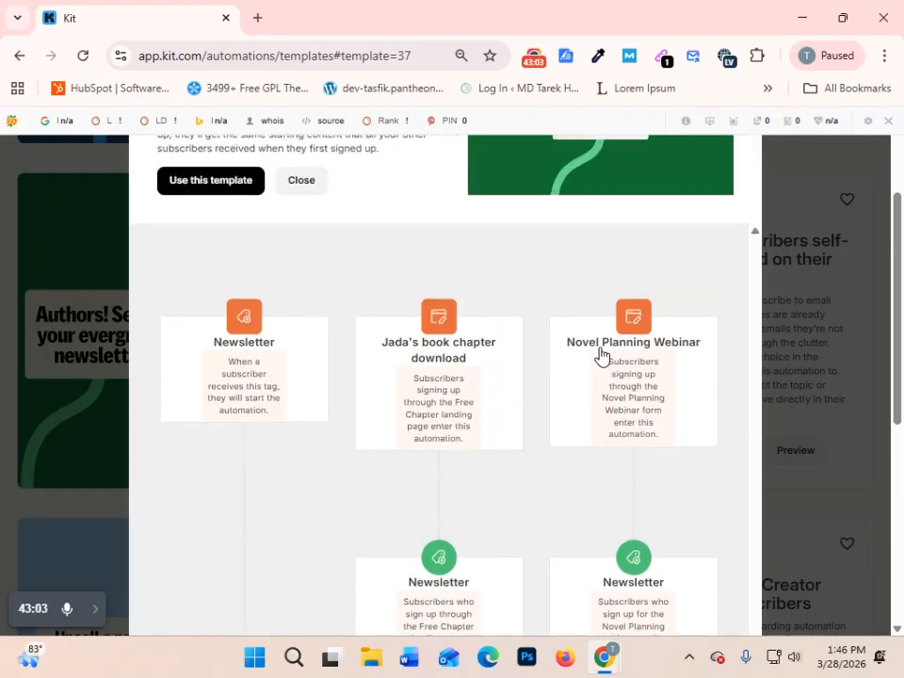
scroll(673, 424, "down", 2)
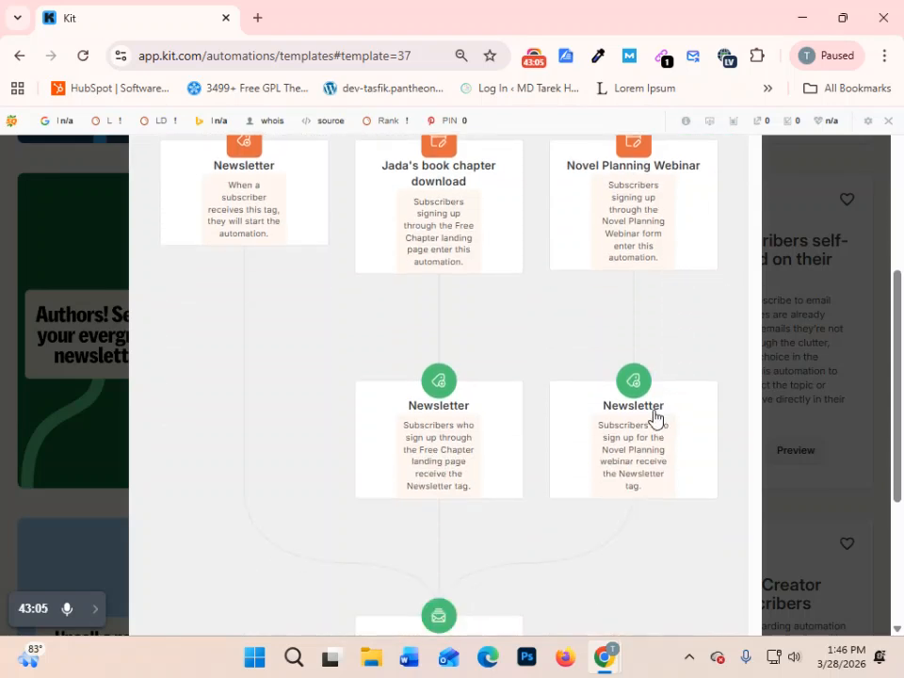
scroll(242, 263, "up", 2)
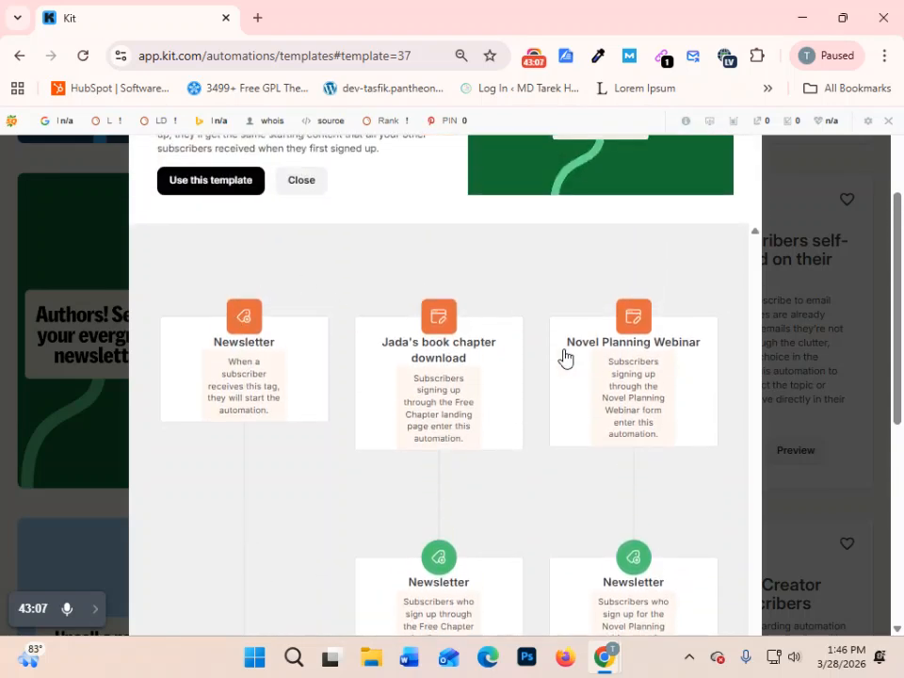
scroll(490, 376, "down", 3)
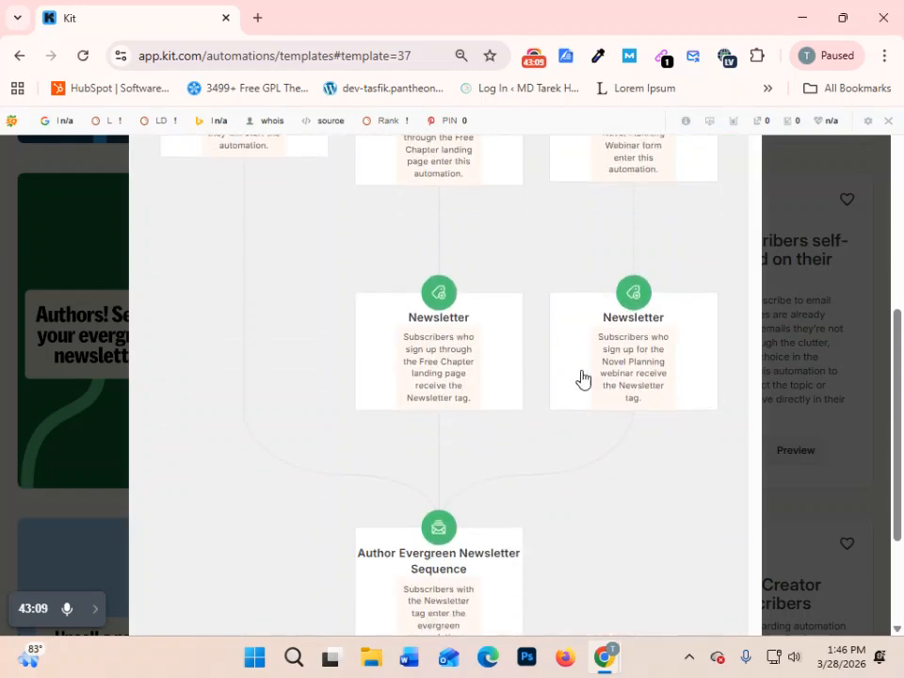
scroll(433, 490, "down", 2)
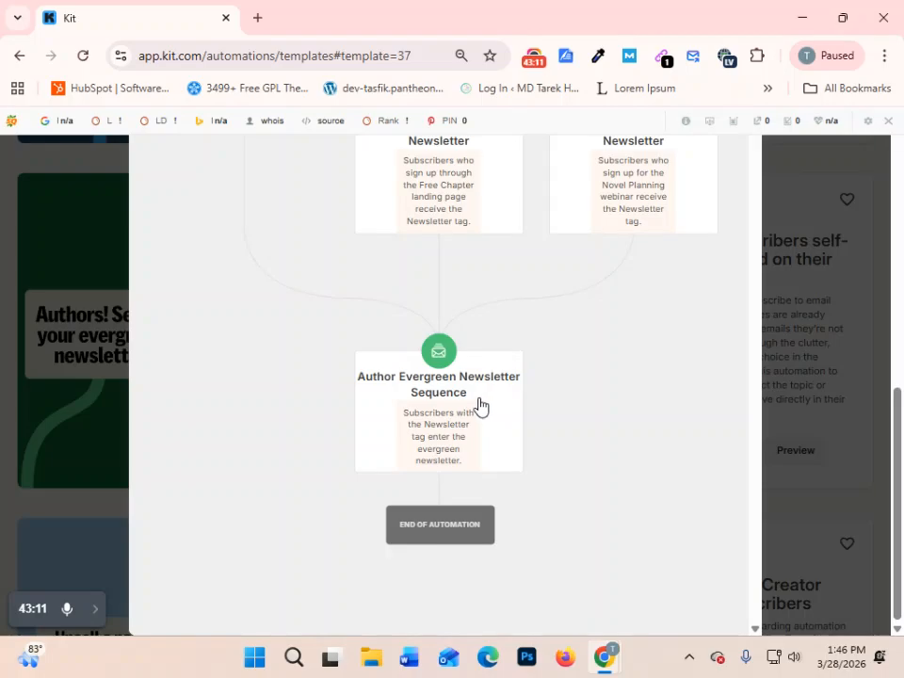
left_click(840, 264)
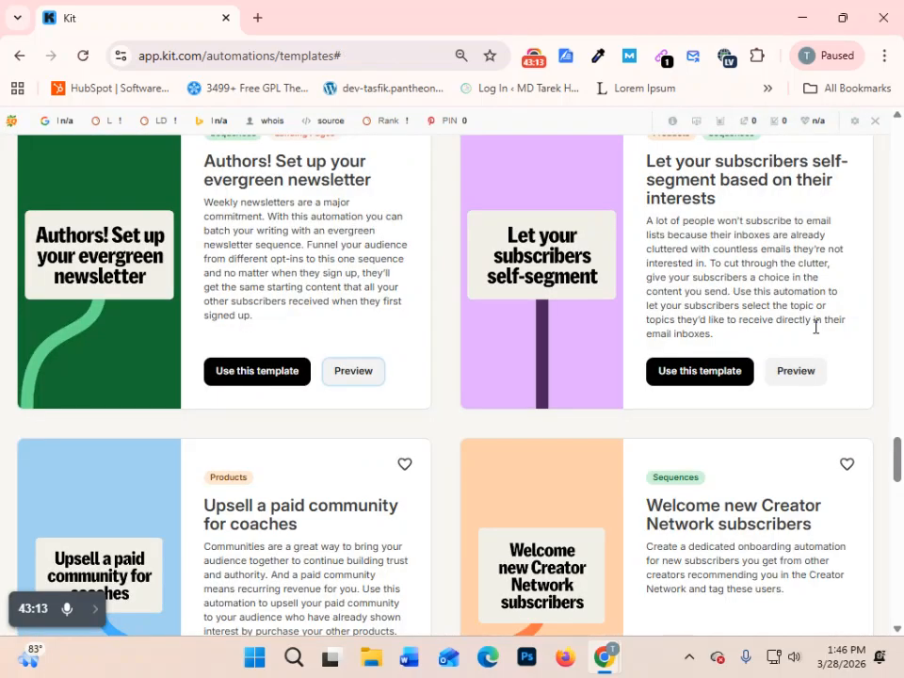
- Create an empty automation from scratch and start building it
scroll(182, 414, "down", 5)
scroll(141, 352, "up", 6)
scroll(196, 414, "up", 20)
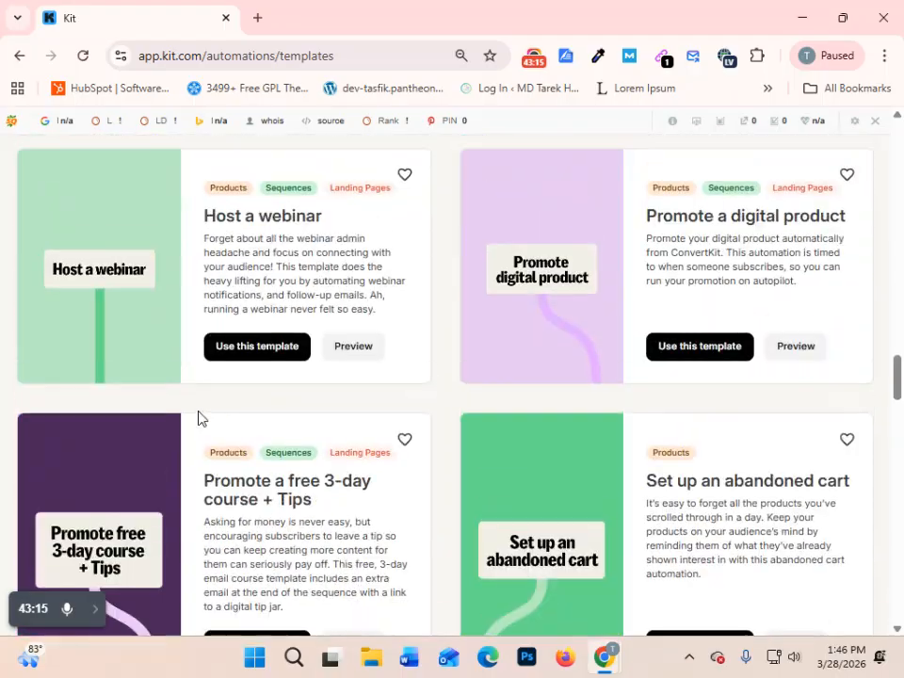
scroll(220, 419, "up", 10)
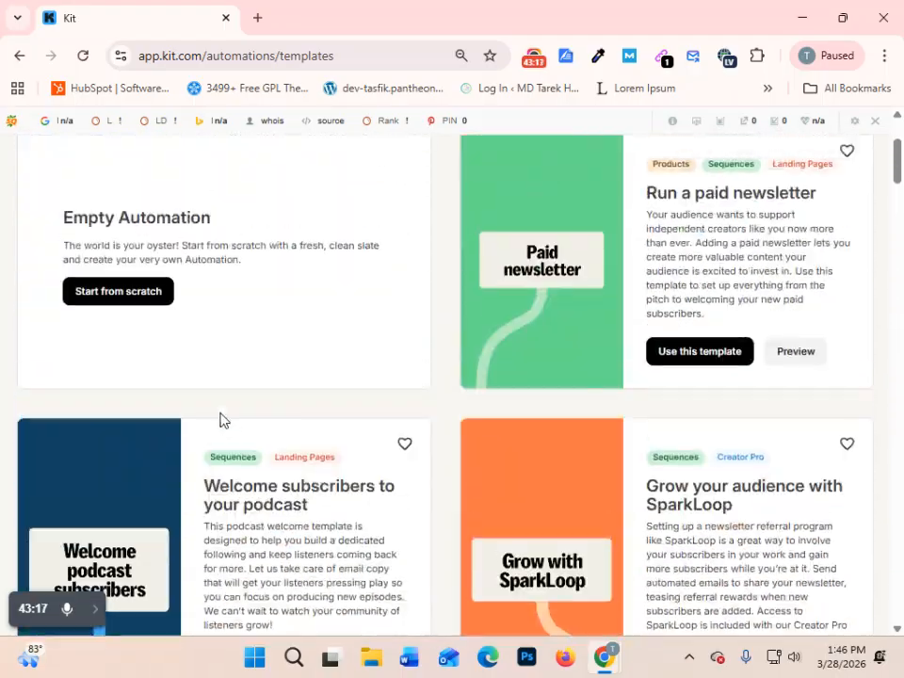
left_click(119, 489)
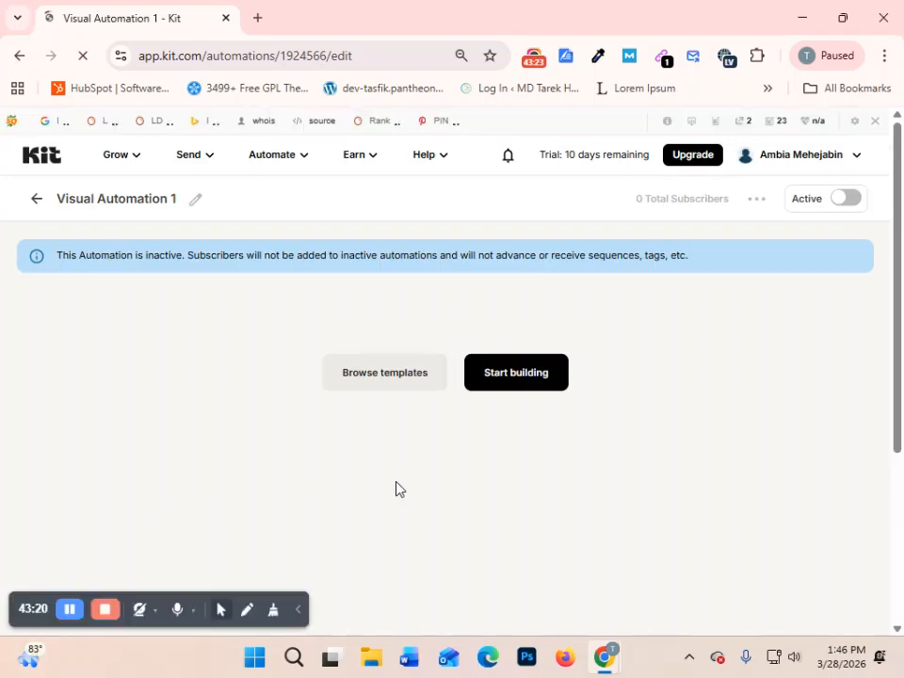
left_click(539, 382)
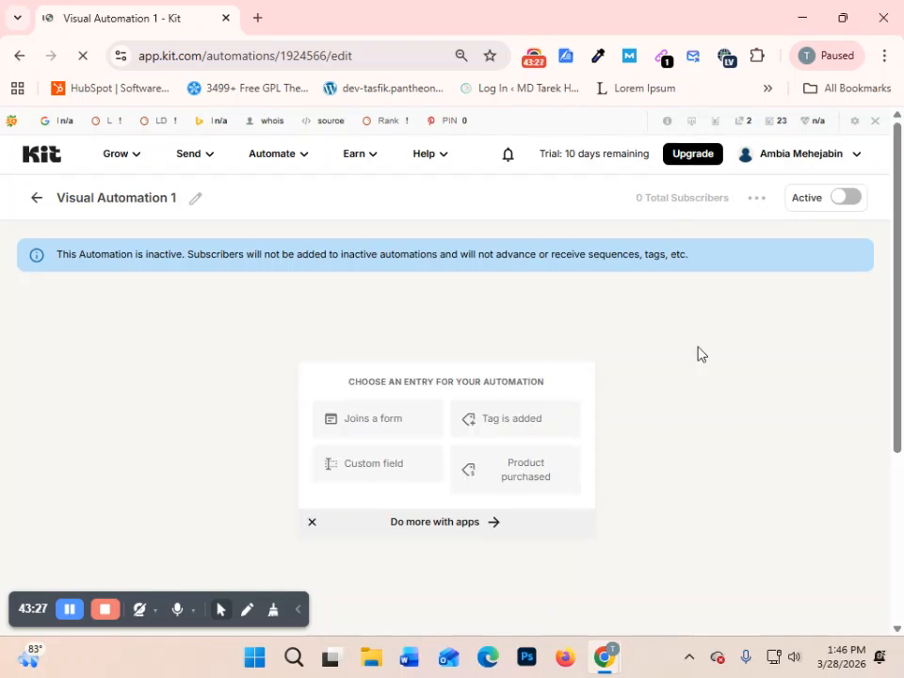
- Look over the entry options for the new automation, and open and close the Automation templates list
scroll(698, 353, "down", 2)
scroll(688, 371, "up", 2)
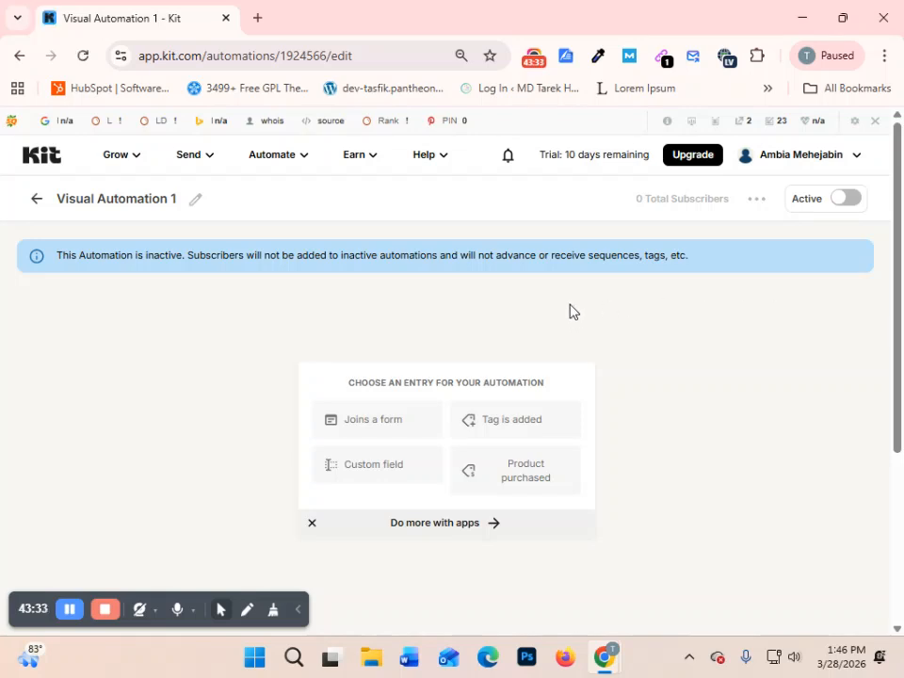
scroll(452, 395, "down", 2)
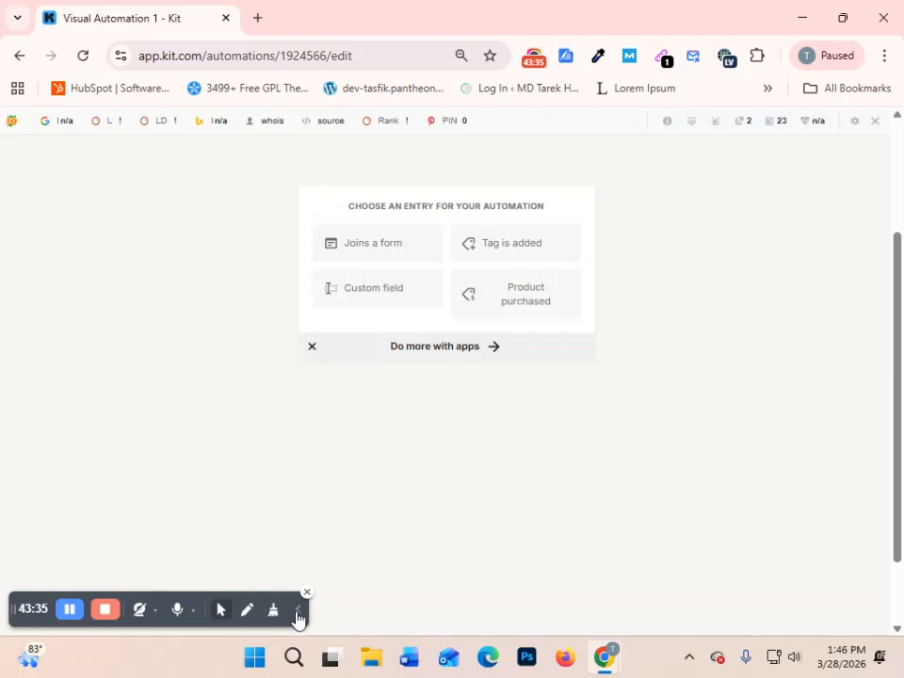
scroll(505, 465, "up", 1)
scroll(442, 357, "down", 1)
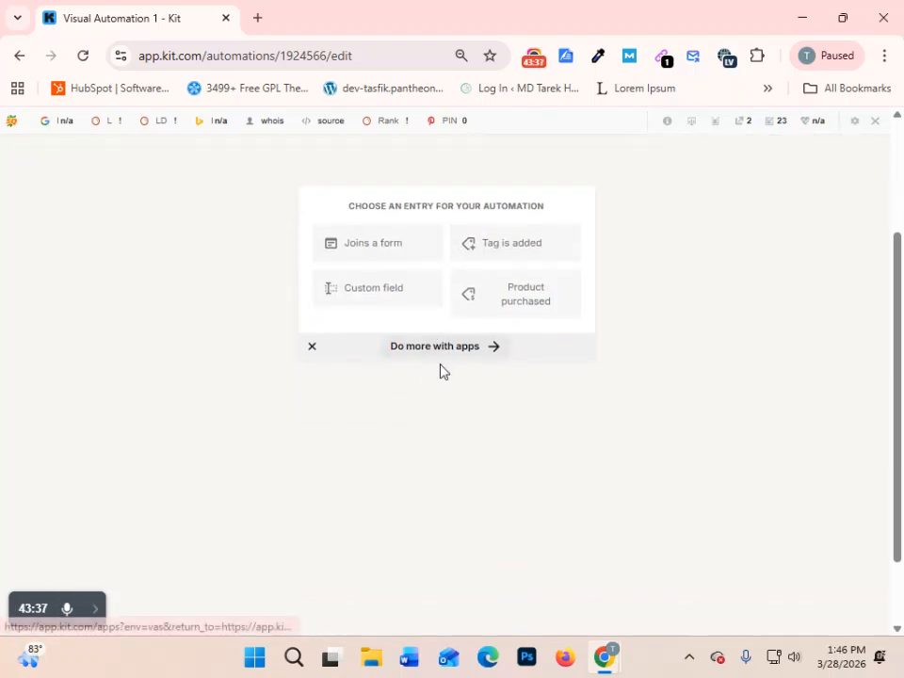
scroll(527, 348, "up", 2)
left_click(450, 529)
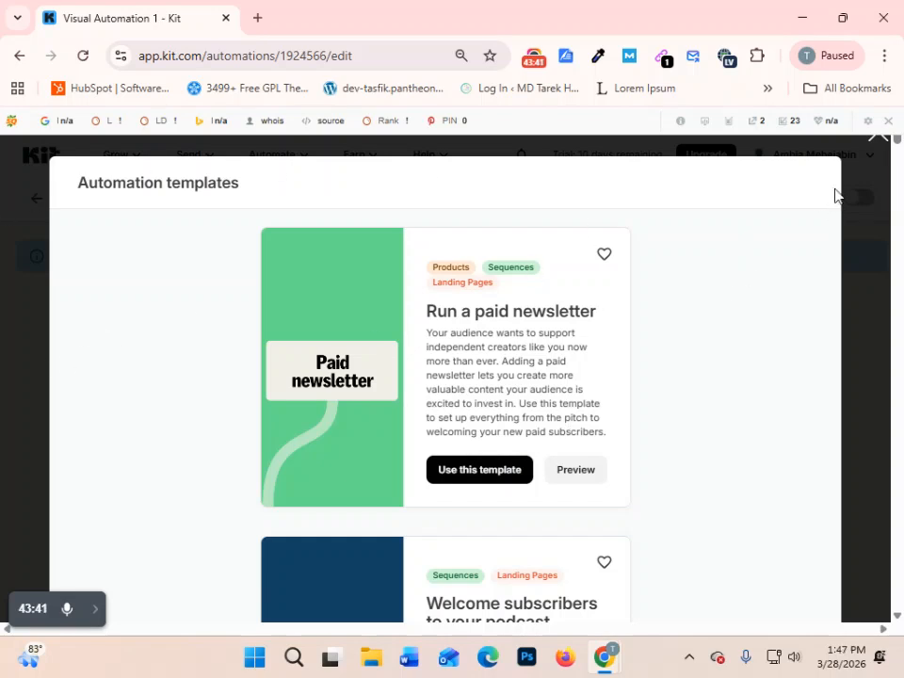
left_click(882, 141)
- Choose "Joins a form" as the automation's entry point and select the DMF Ebook landing page
scroll(470, 404, "down", 1)
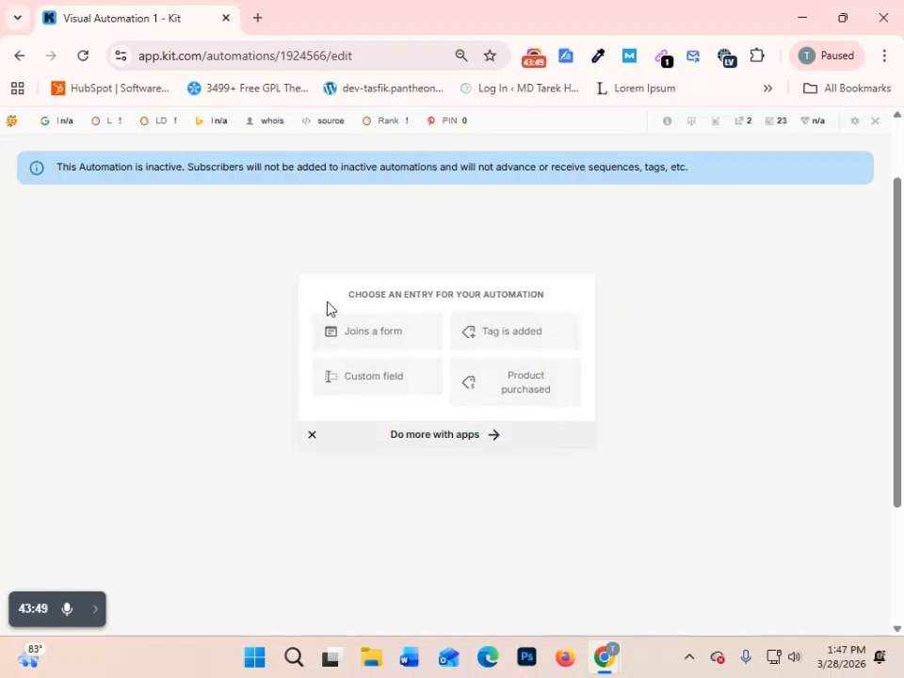
left_click(382, 333)
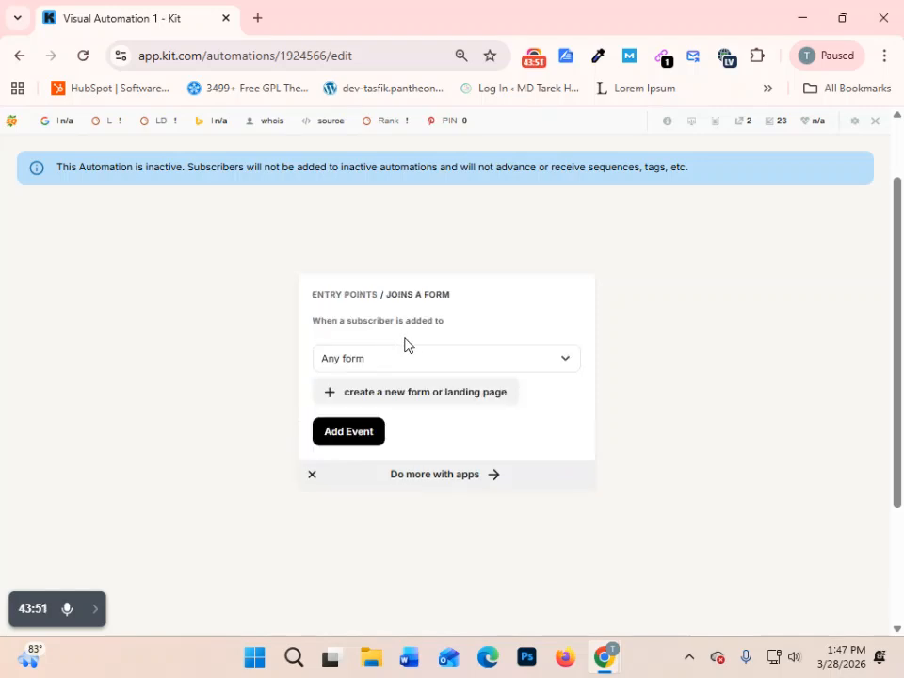
scroll(483, 367, "down", 1)
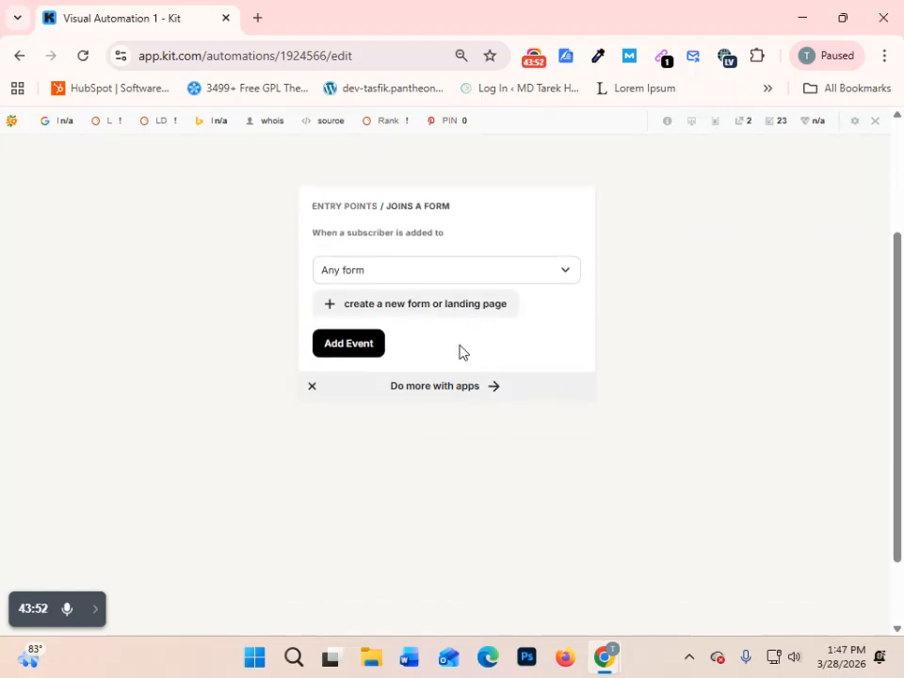
left_click(504, 272)
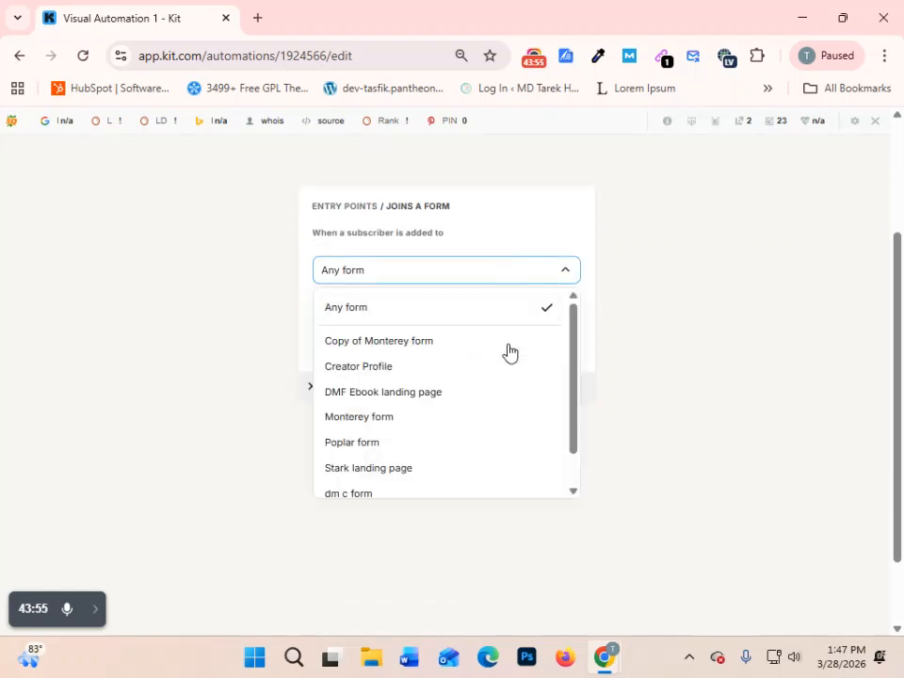
scroll(471, 372, "down", 3)
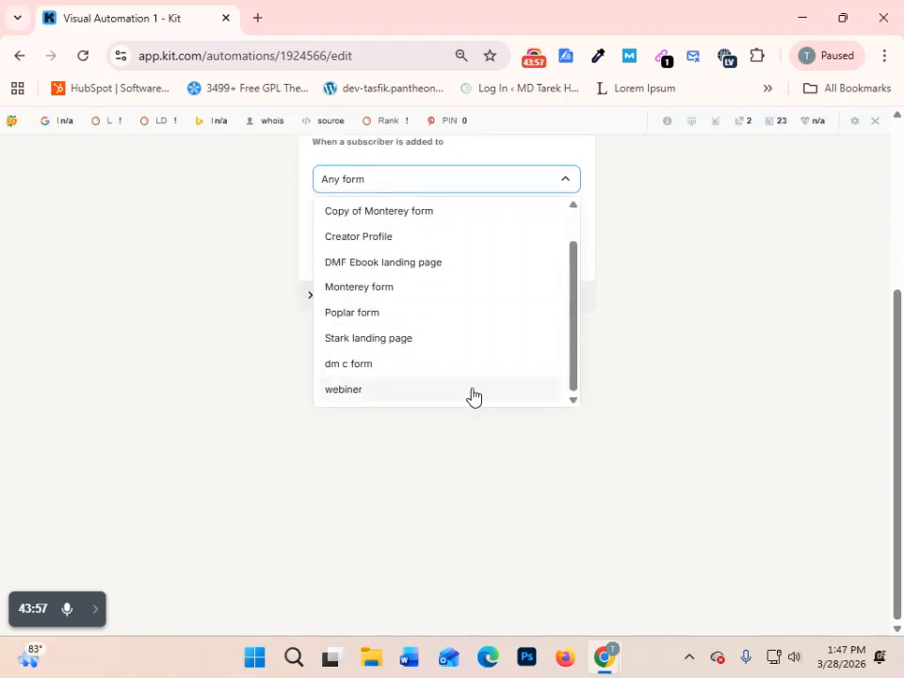
scroll(472, 394, "up", 2)
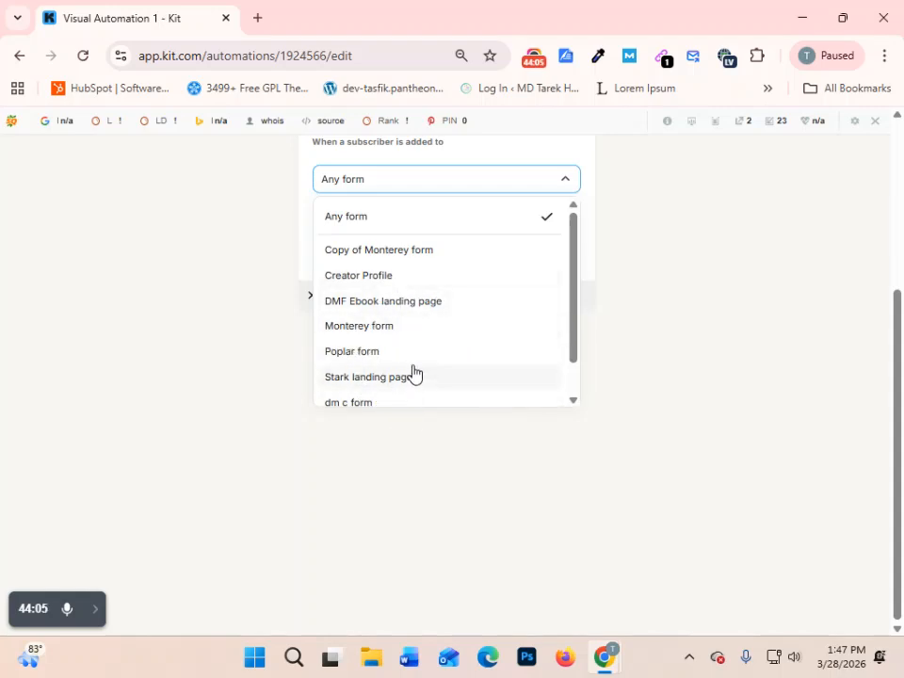
left_click(421, 301)
scroll(438, 263, "up", 1)
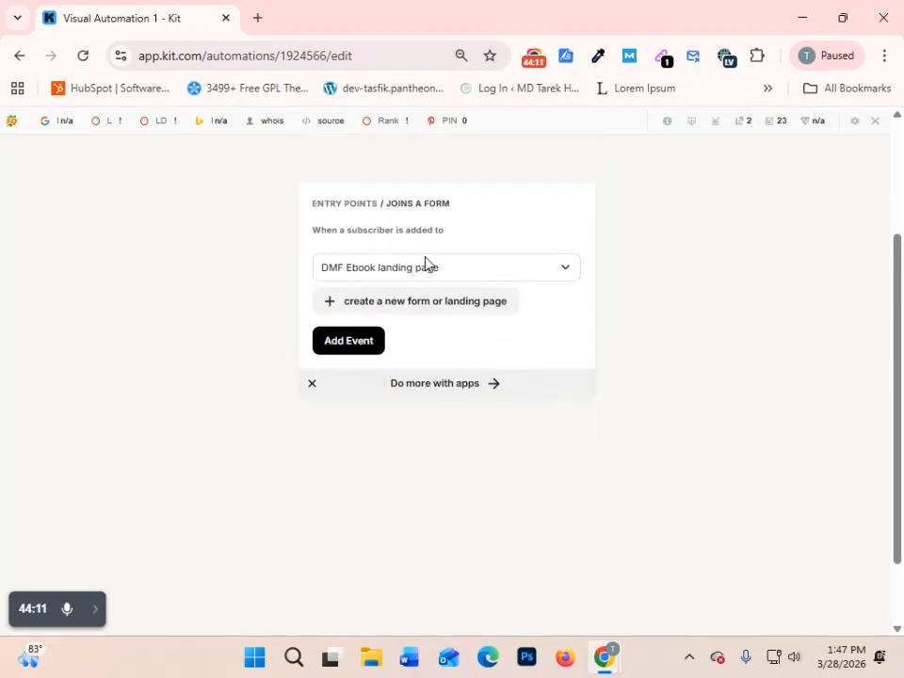
- Open the creation of a new form or landing page, and leave it for the Visual Automations list
left_click(344, 305)
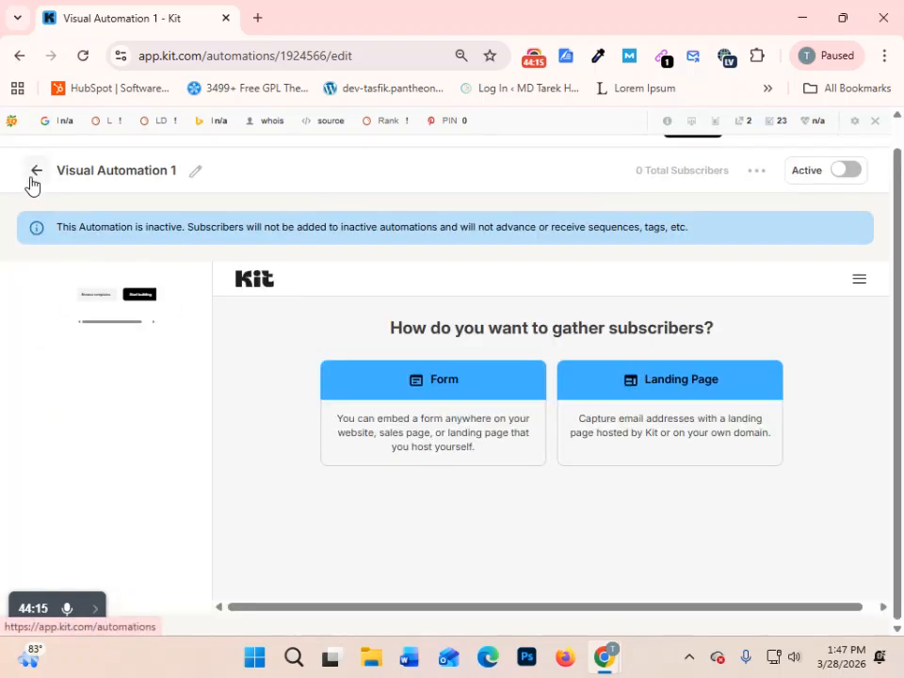
scroll(16, 180, "up", 1)
left_click(37, 199)
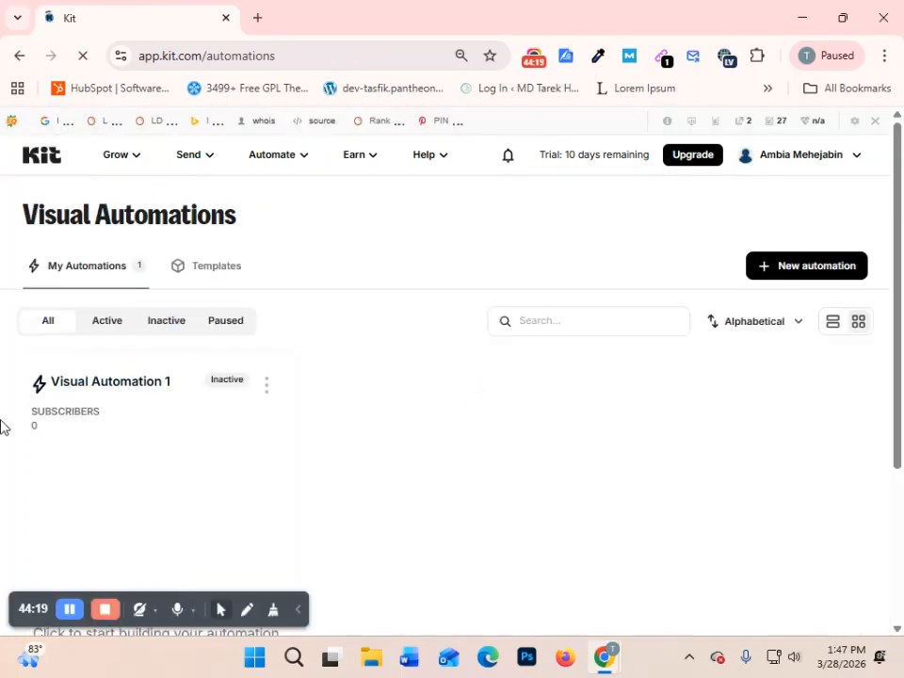
- Reopen Visual Automation 1 and add a "Joins a form" entry event for the DMF Ebook landing page
left_click(125, 390)
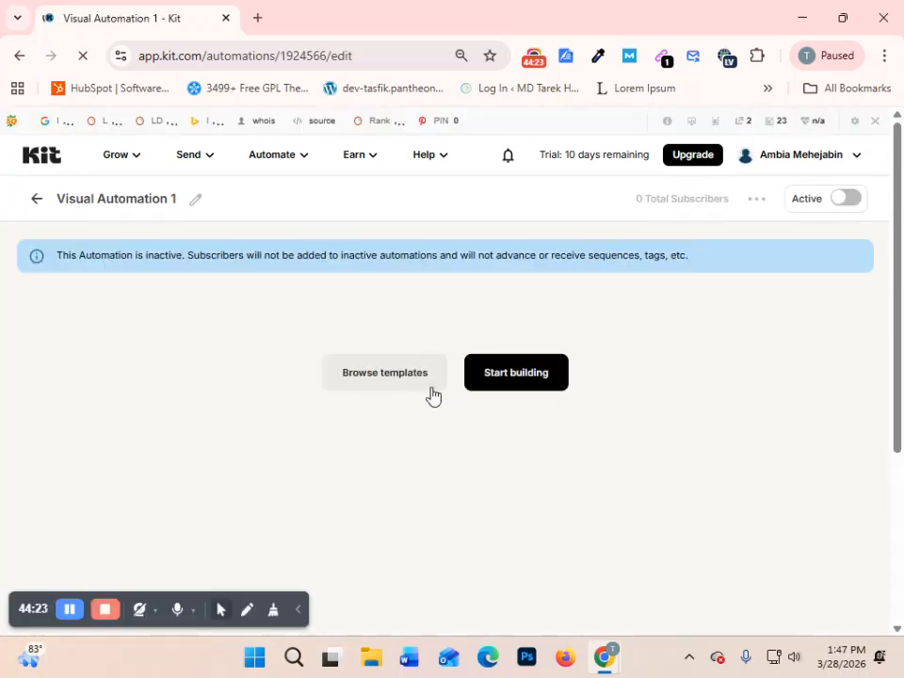
scroll(583, 400, "down", 2)
scroll(579, 398, "up", 2)
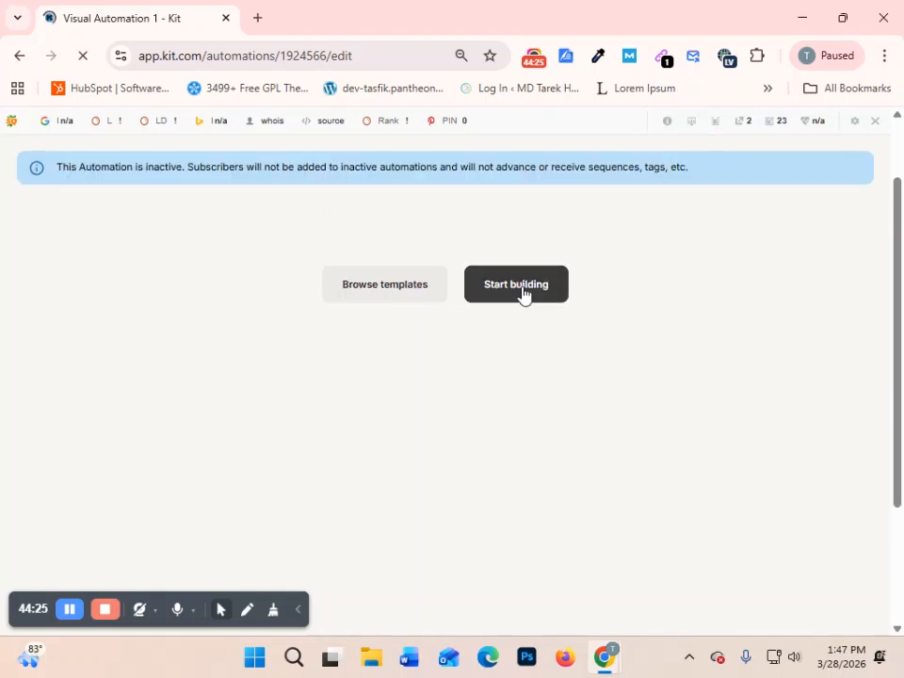
left_click(521, 289)
left_click(353, 339)
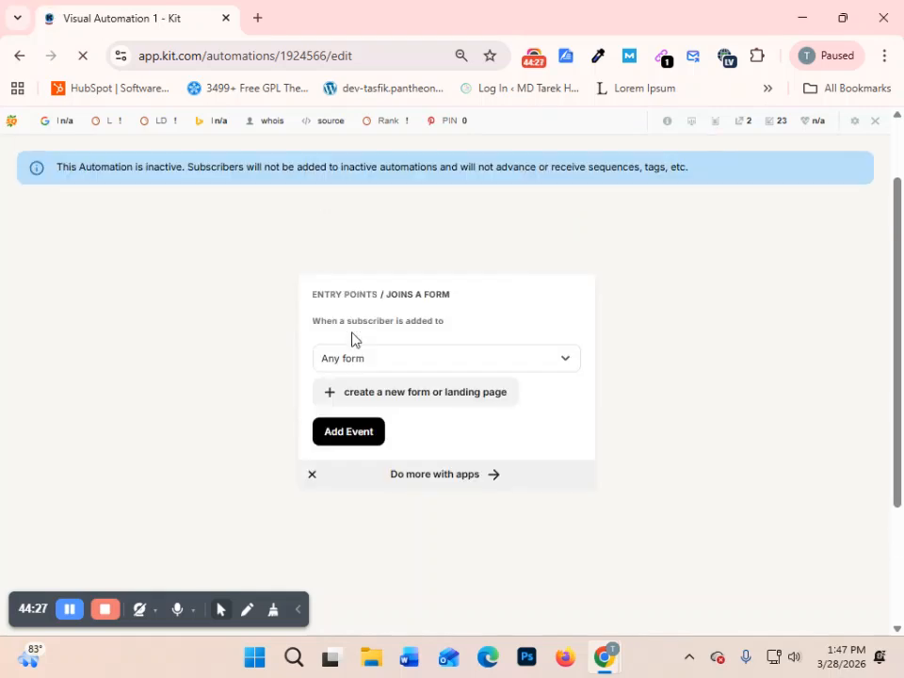
left_click(435, 358)
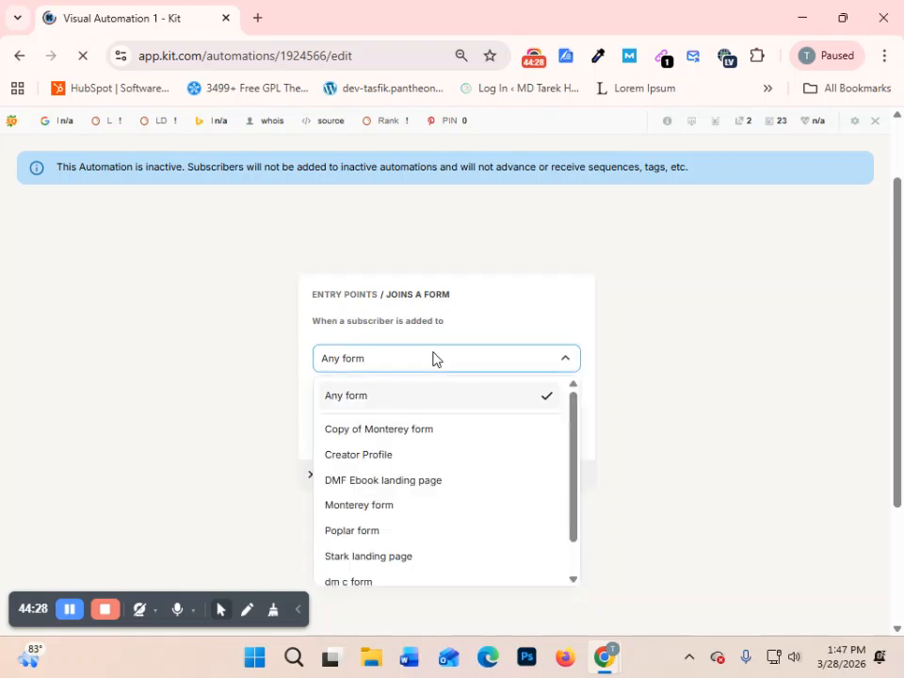
left_click(416, 482)
scroll(509, 436, "down", 1)
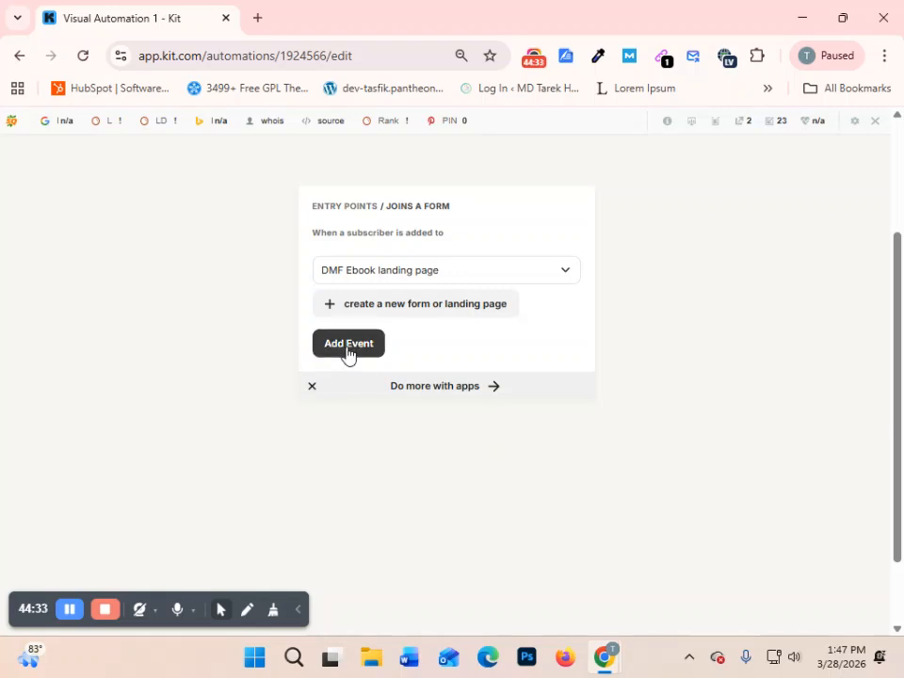
left_click(347, 344)
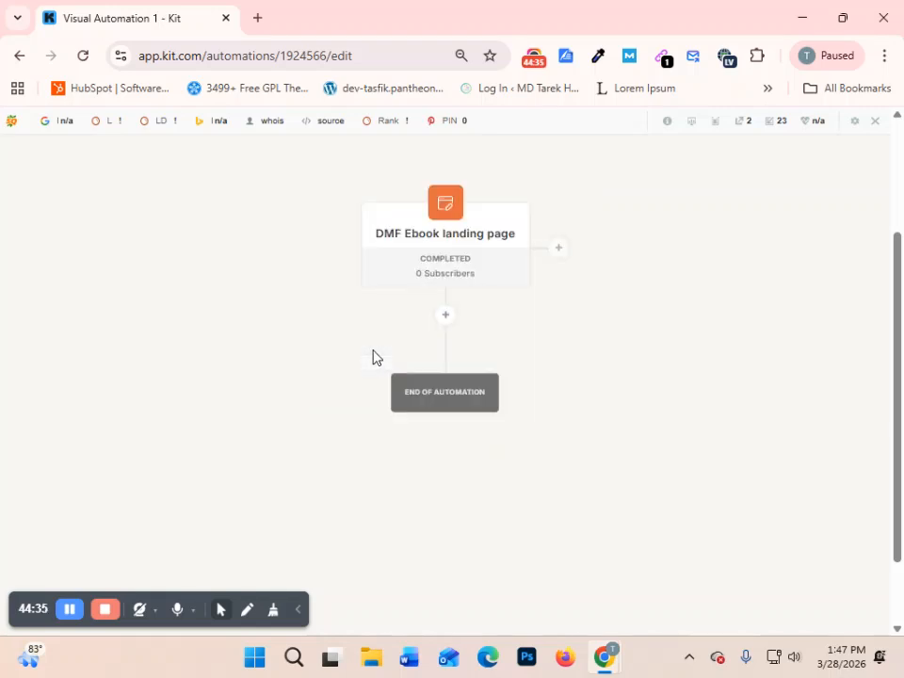
- View the Completed Subscribers page of the DMF Ebook landing page entry step, and return to the automation
scroll(508, 381, "up", 1)
mouse_move(410, 355)
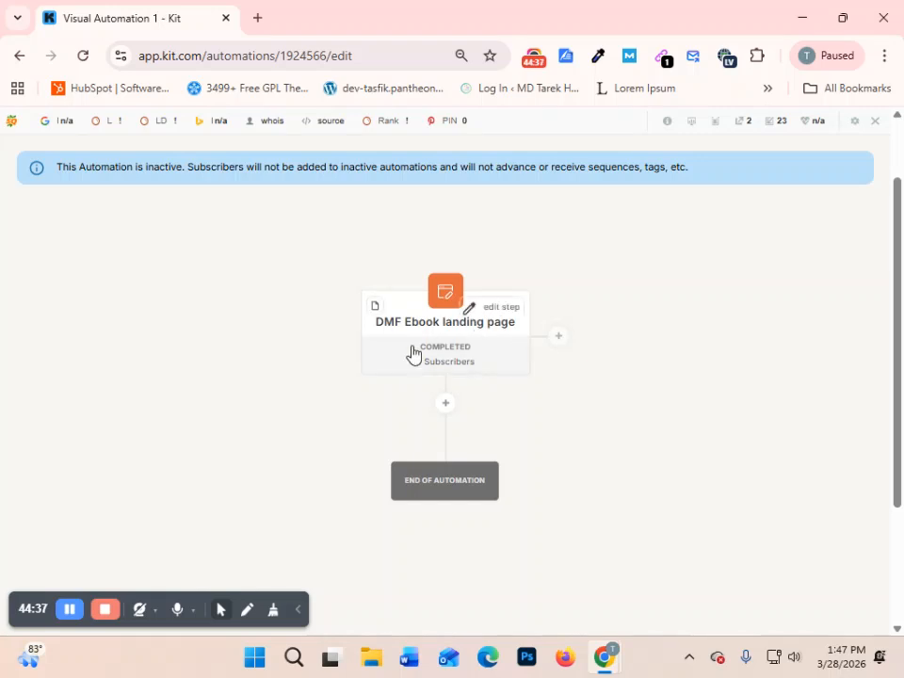
left_click(498, 312)
scroll(576, 424, "down", 1)
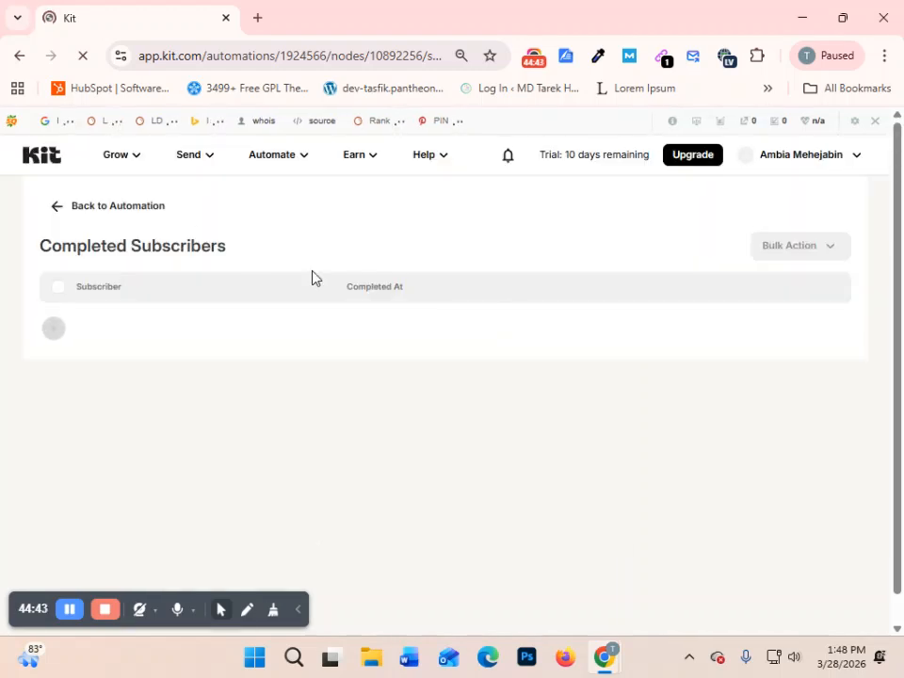
left_click(20, 56)
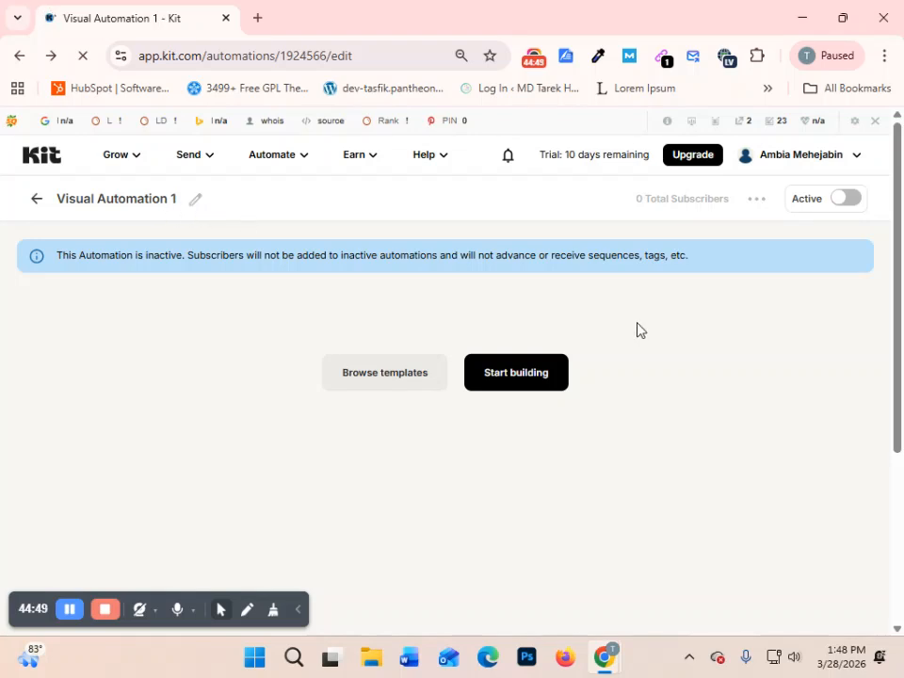
- Start building the automation and add a "Joins a form" entry event for the DMF Ebook landing page
left_click(520, 374)
scroll(565, 386, "down", 2)
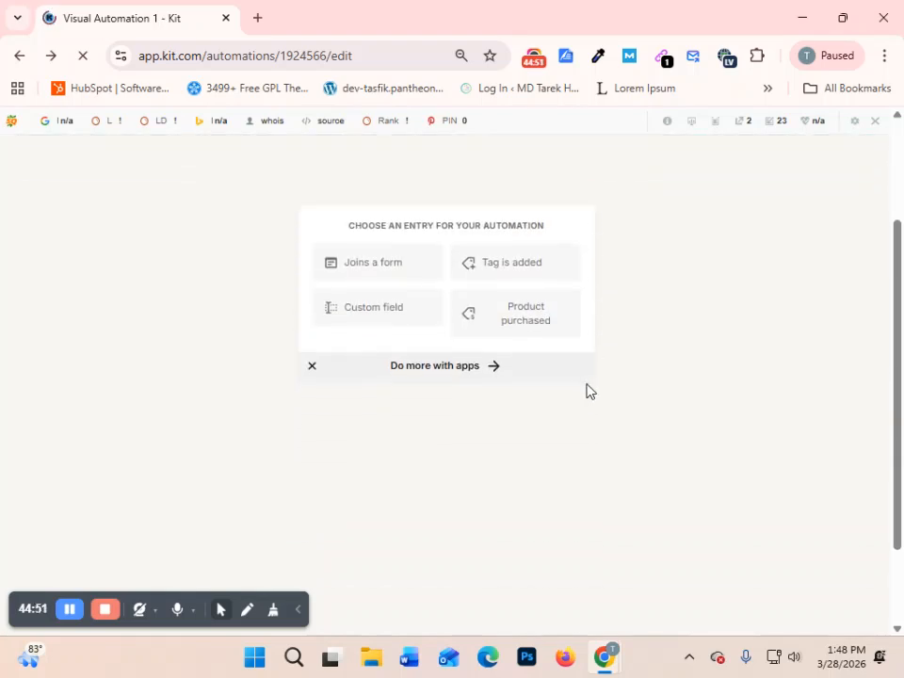
left_click(381, 253)
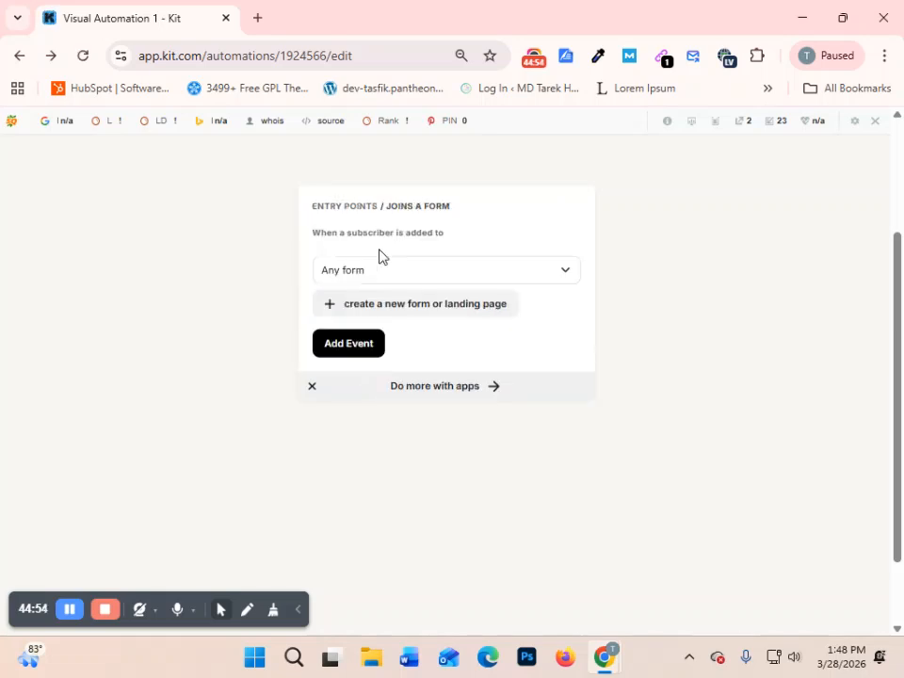
left_click(562, 273)
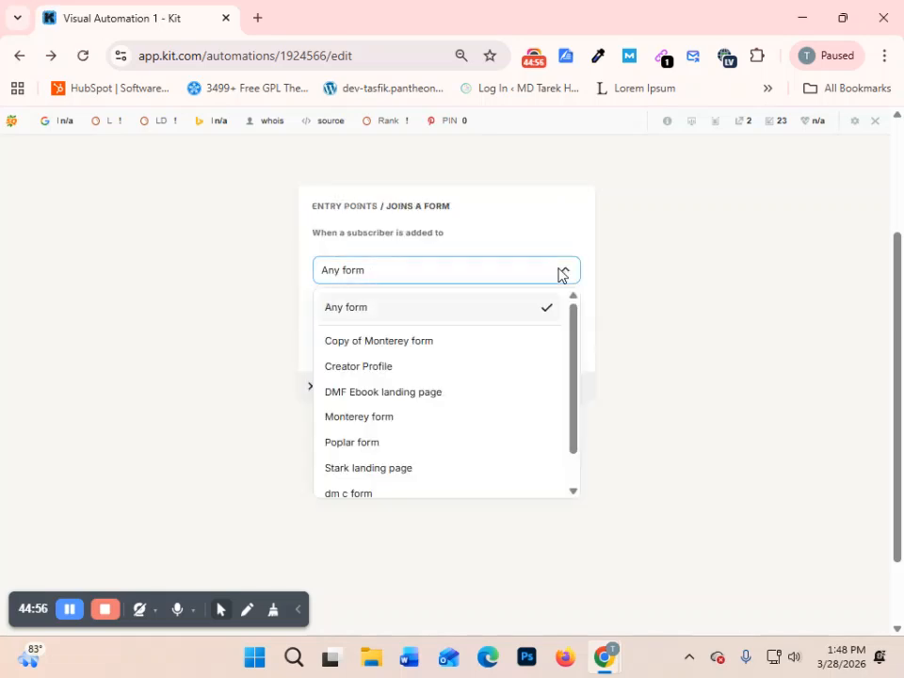
left_click(414, 394)
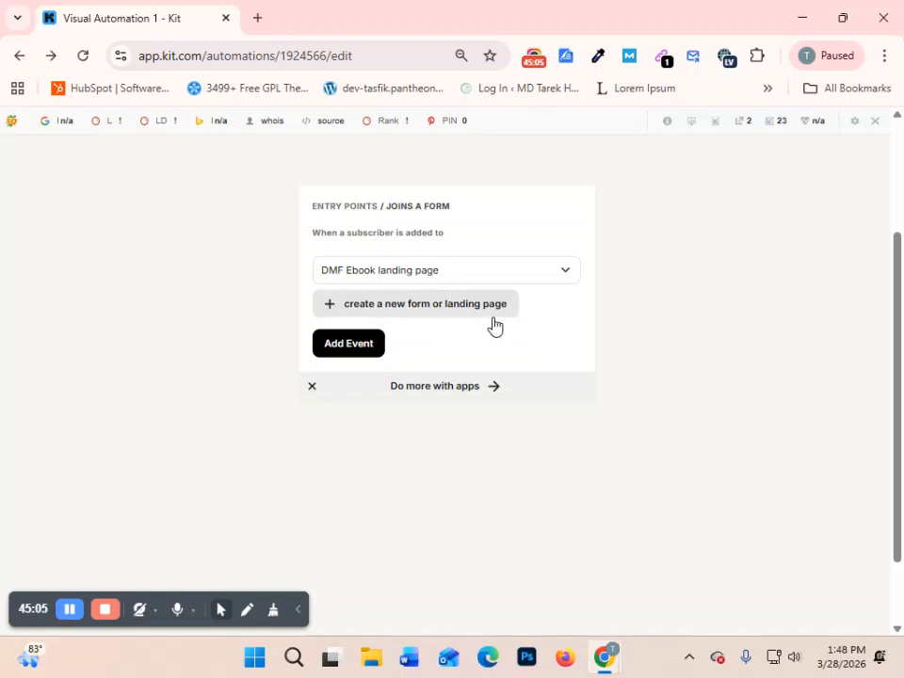
left_click(345, 348)
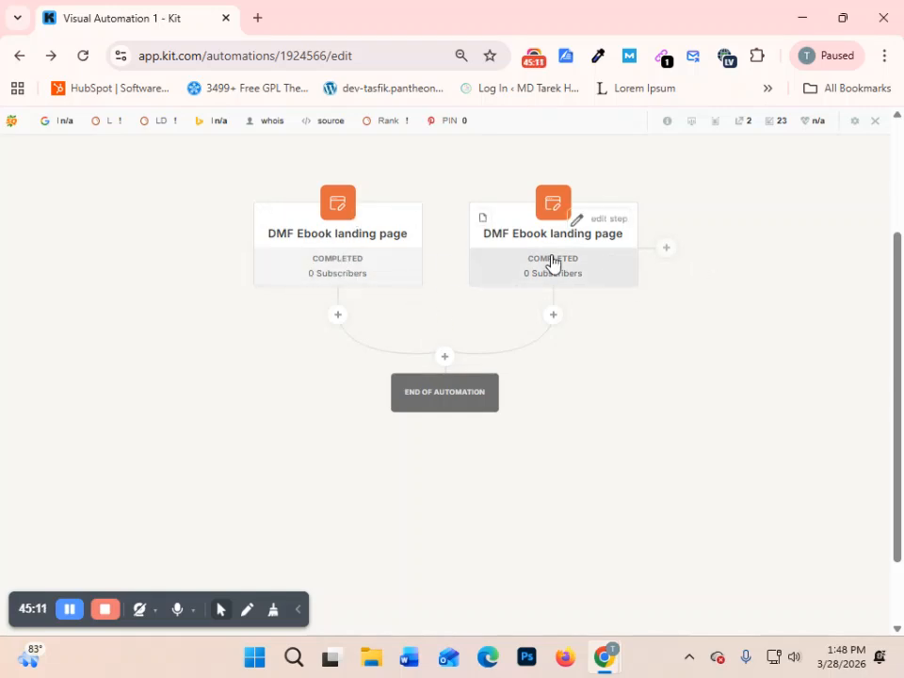
- Change the duplicate DMF Ebook landing page entry event to trigger on the dm c form instead
left_click(608, 226)
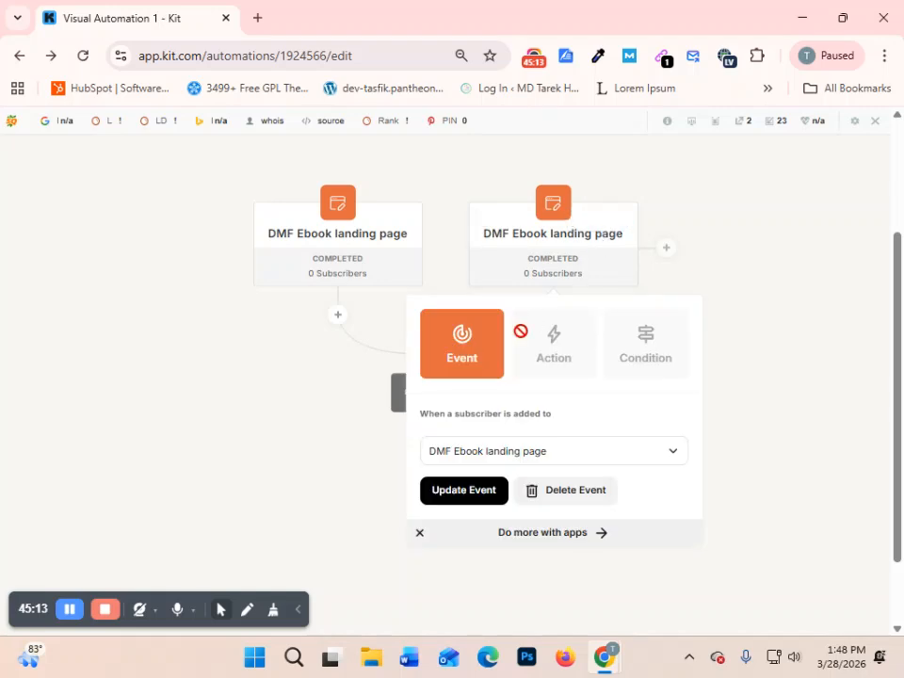
left_click(556, 454)
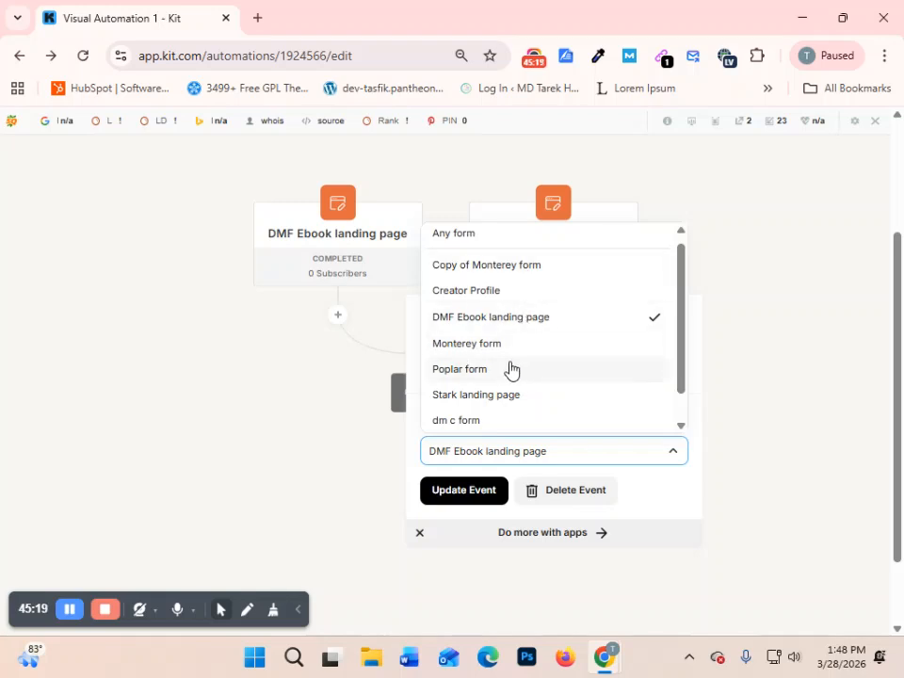
scroll(502, 393, "down", 2)
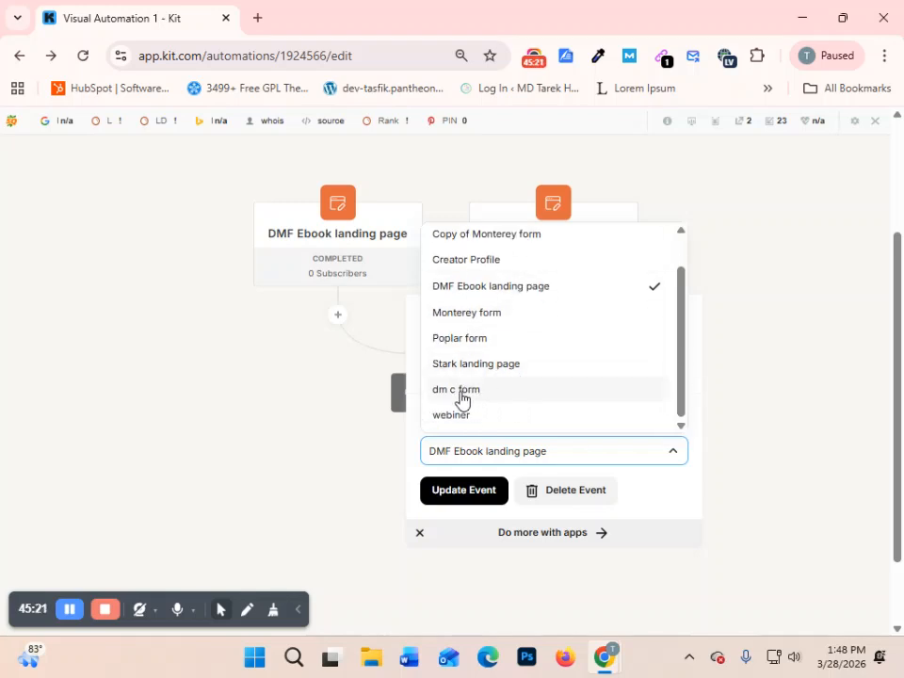
left_click(450, 390)
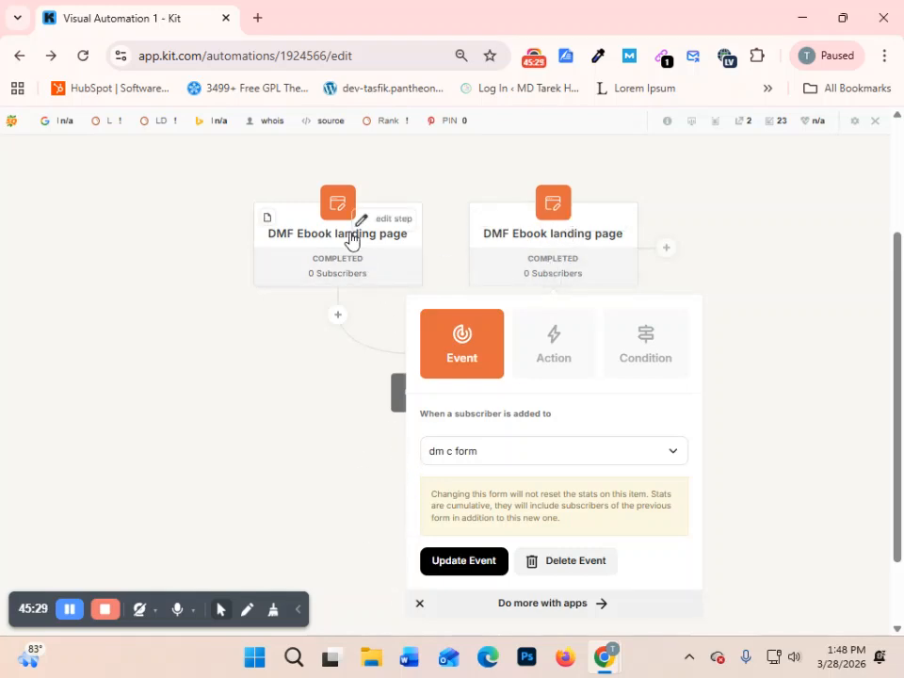
left_click(450, 565)
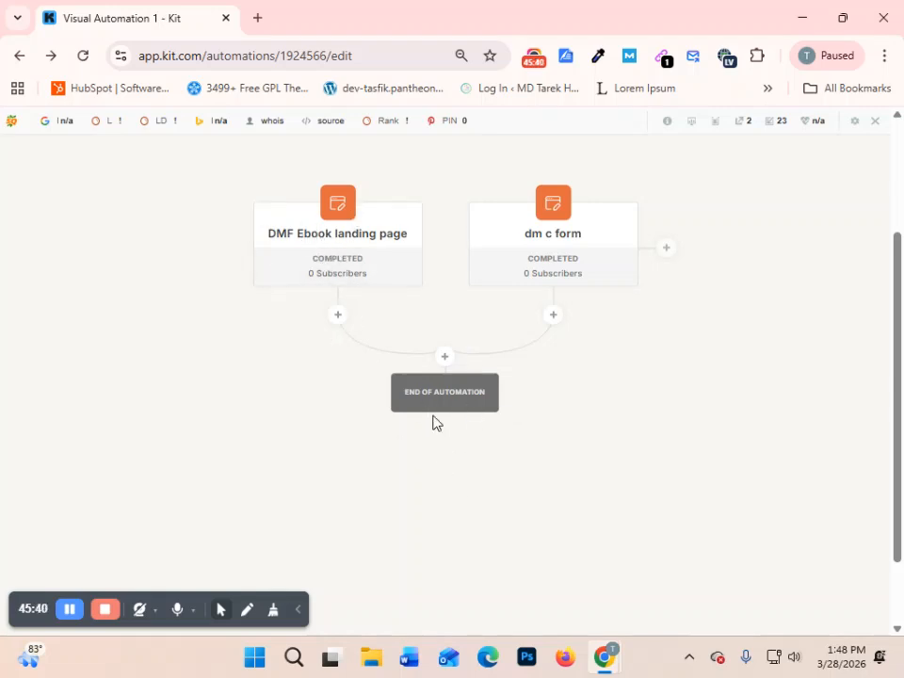
- Add another "Joins a form" entry point beside dm c form, using the Monterey form
left_click(666, 249)
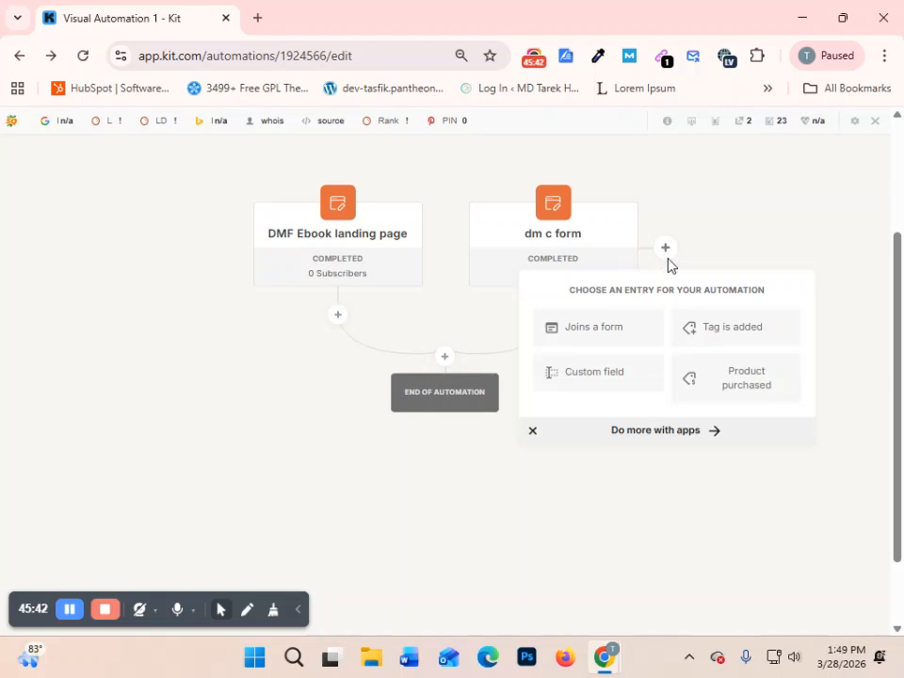
left_click(579, 335)
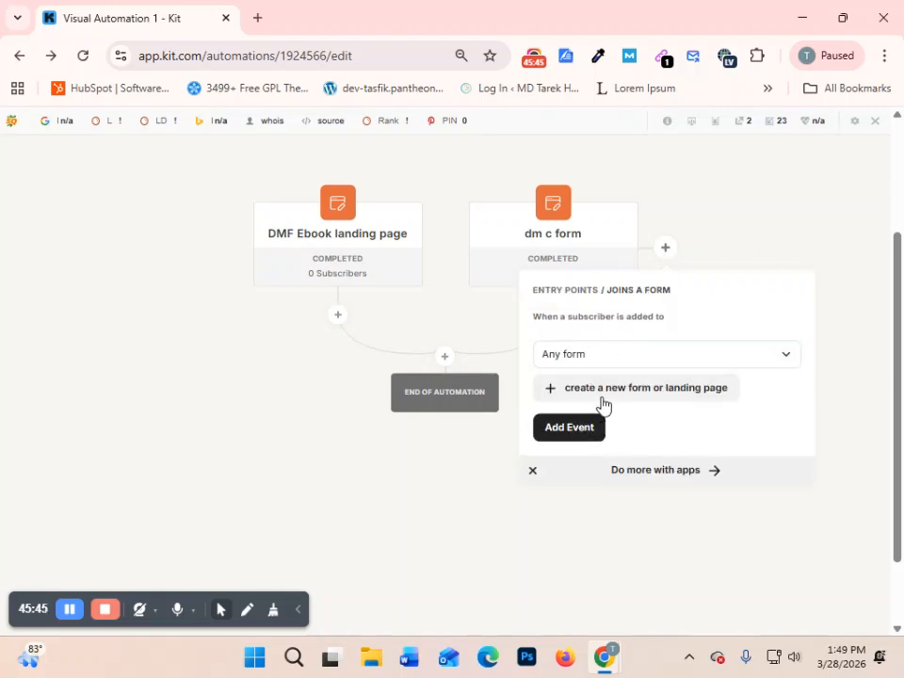
left_click(668, 364)
scroll(632, 555, "down", 1)
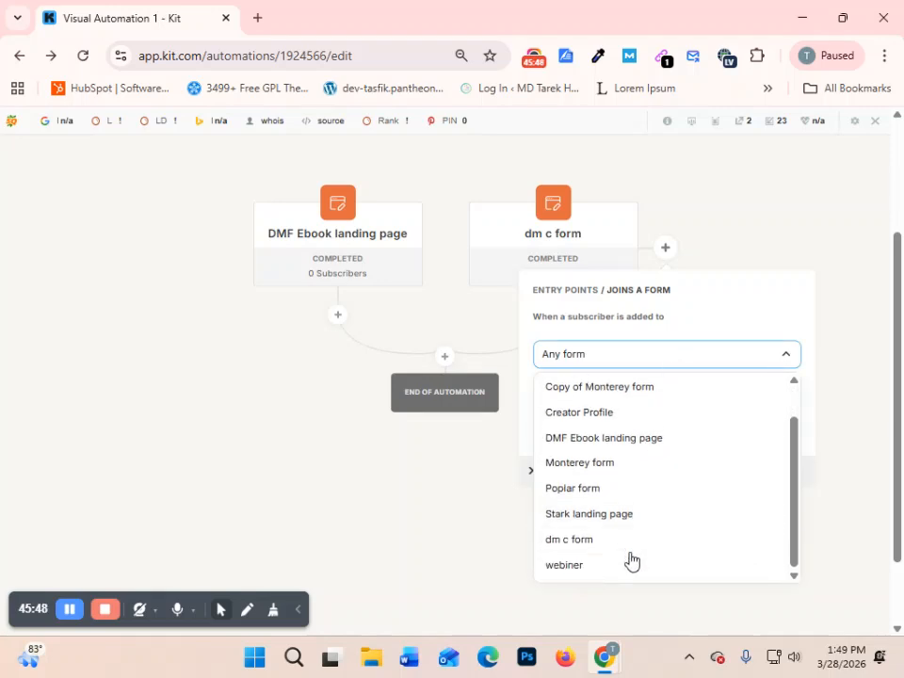
left_click(551, 470)
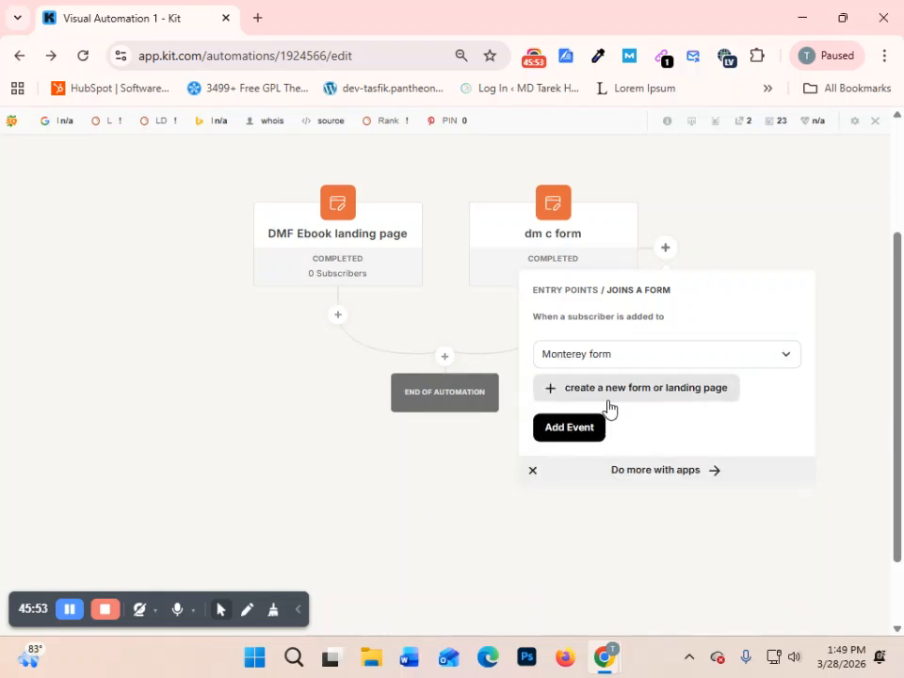
left_click(569, 431)
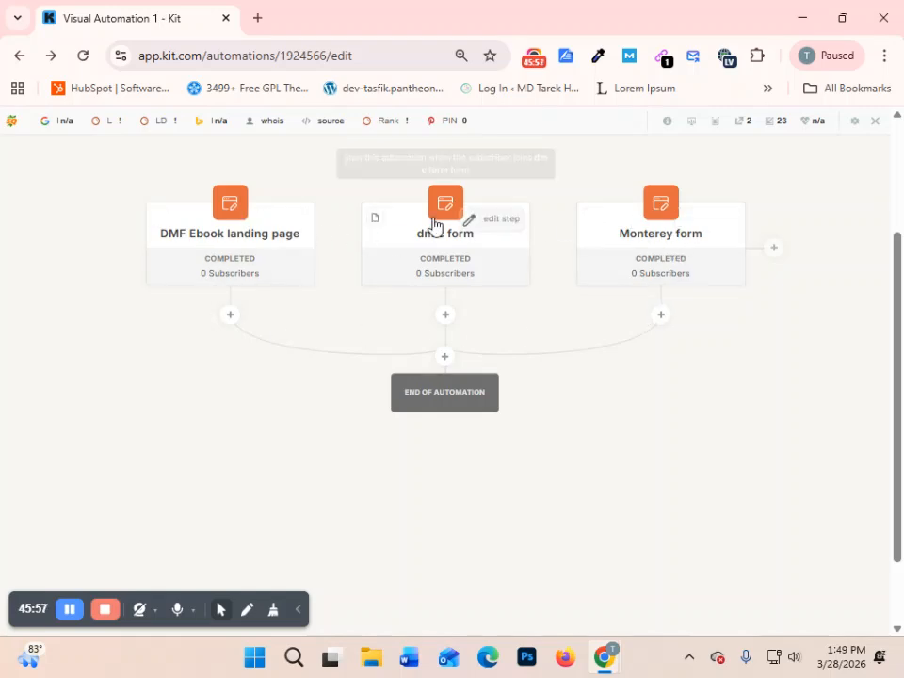
- Add an Email sequence action where the three entry paths merge, enrolling subscribers in S. E. MDF DPF
left_click(446, 357)
scroll(433, 433, "down", 1)
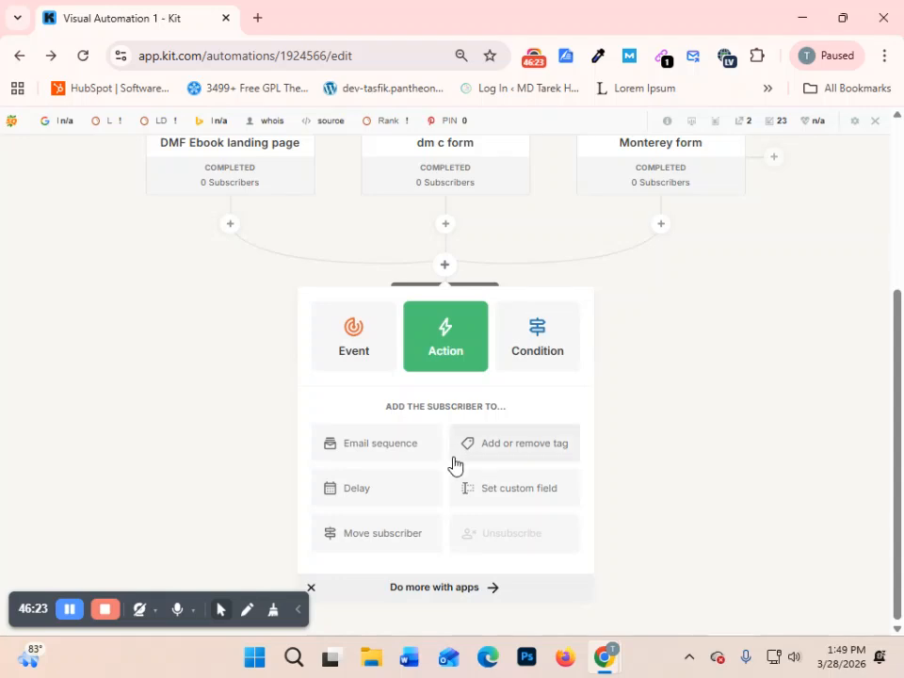
left_click(339, 451)
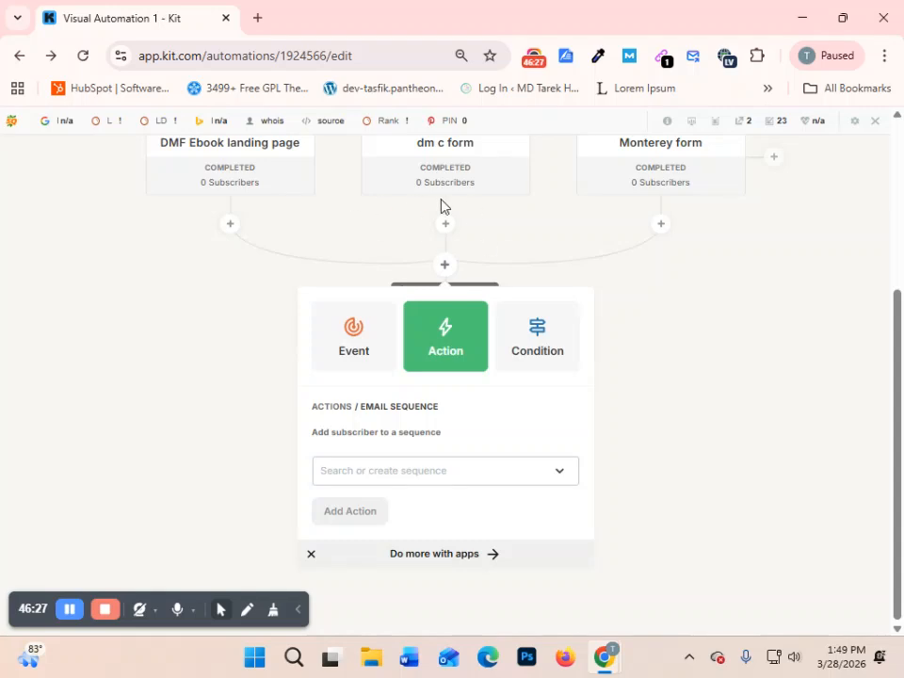
left_click(452, 480)
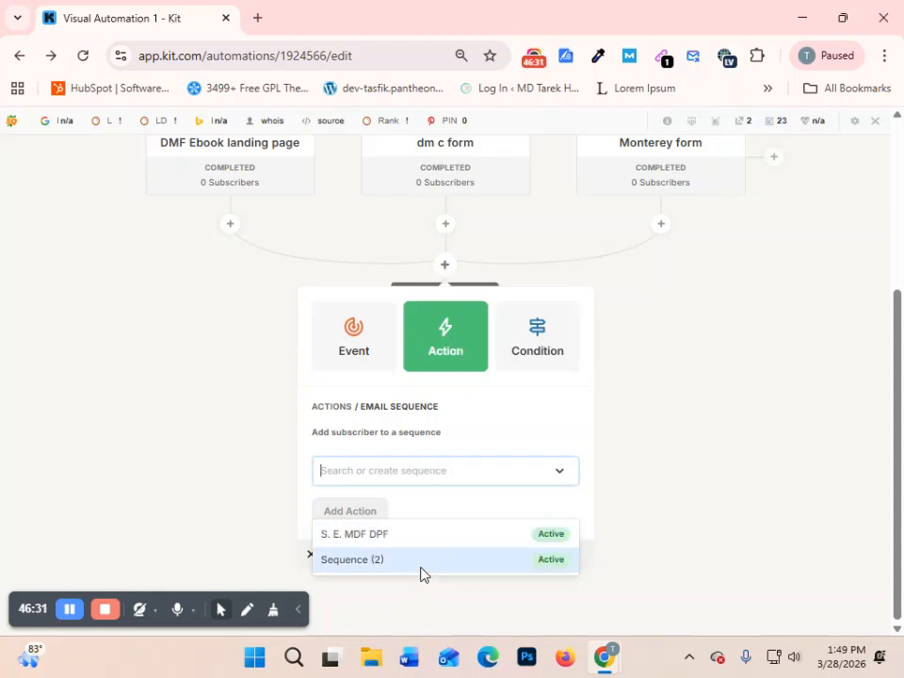
left_click(359, 538)
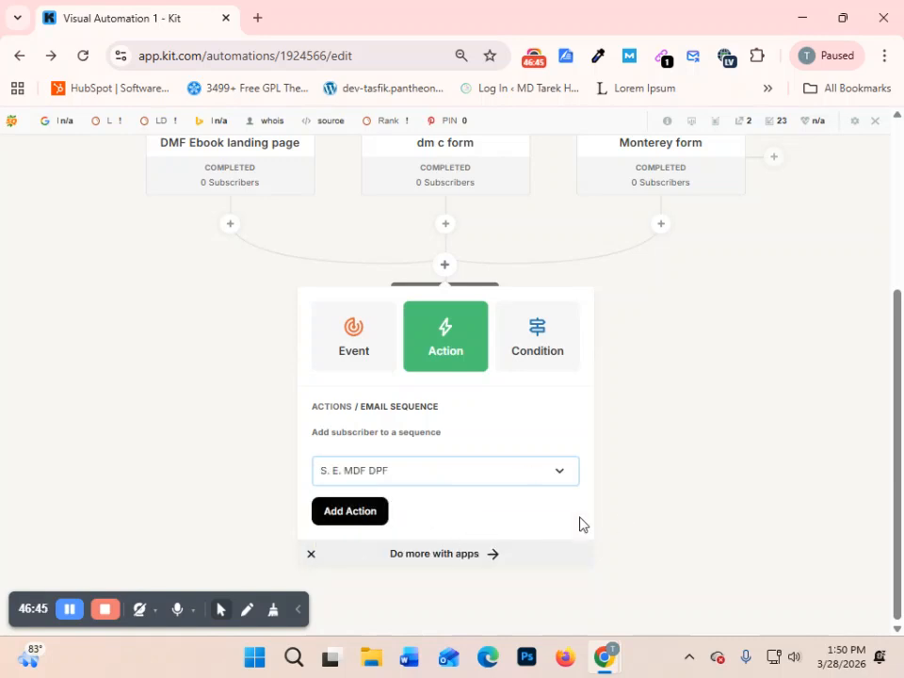
left_click(350, 513)
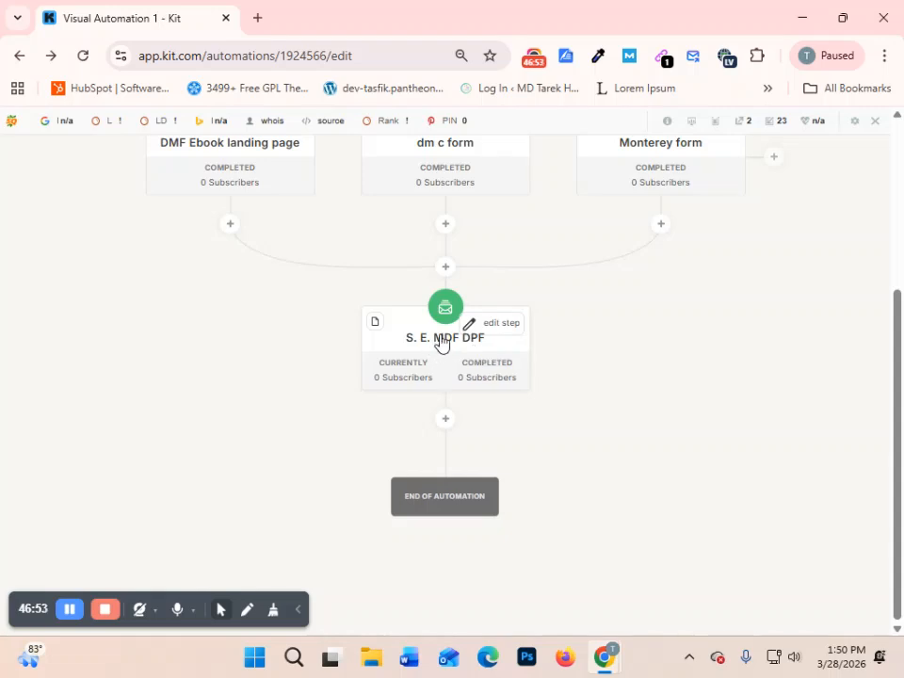
- Add a delay action of 3 days after the S. E. MDF DPF sequence
left_click(443, 422)
scroll(525, 436, "down", 2)
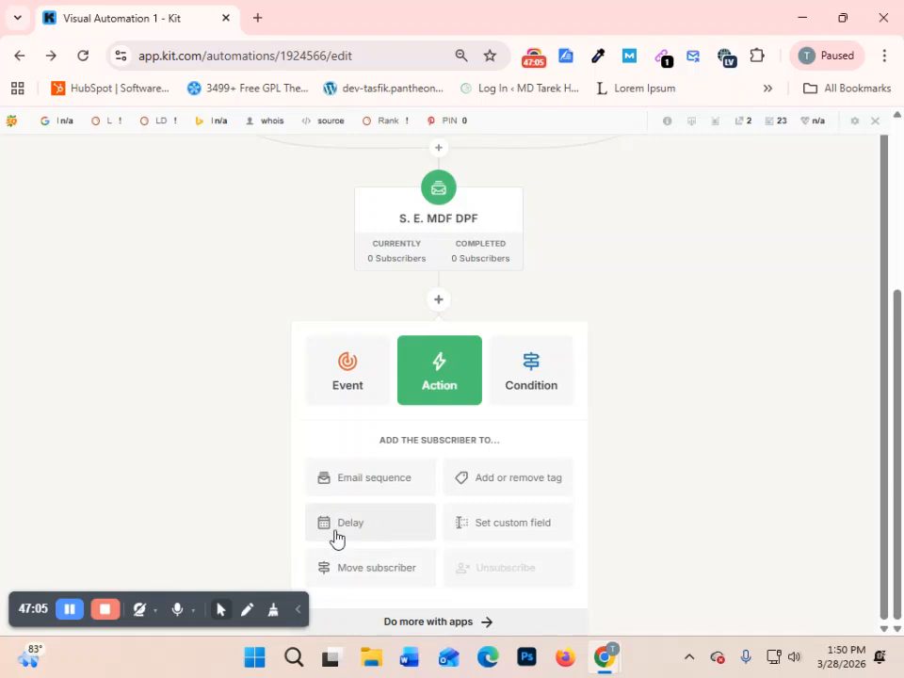
left_click(367, 531)
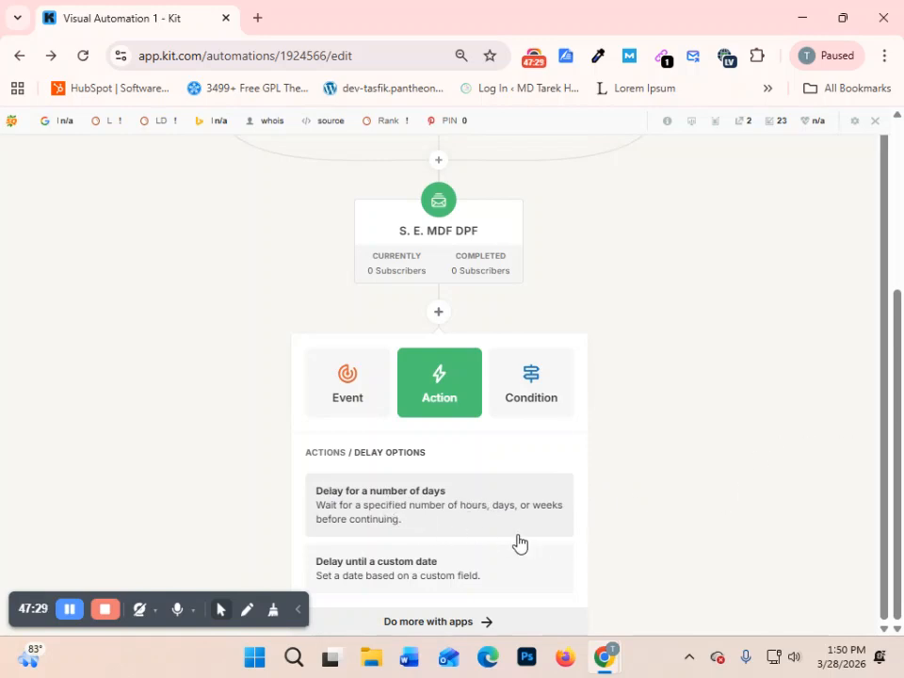
left_click(365, 509)
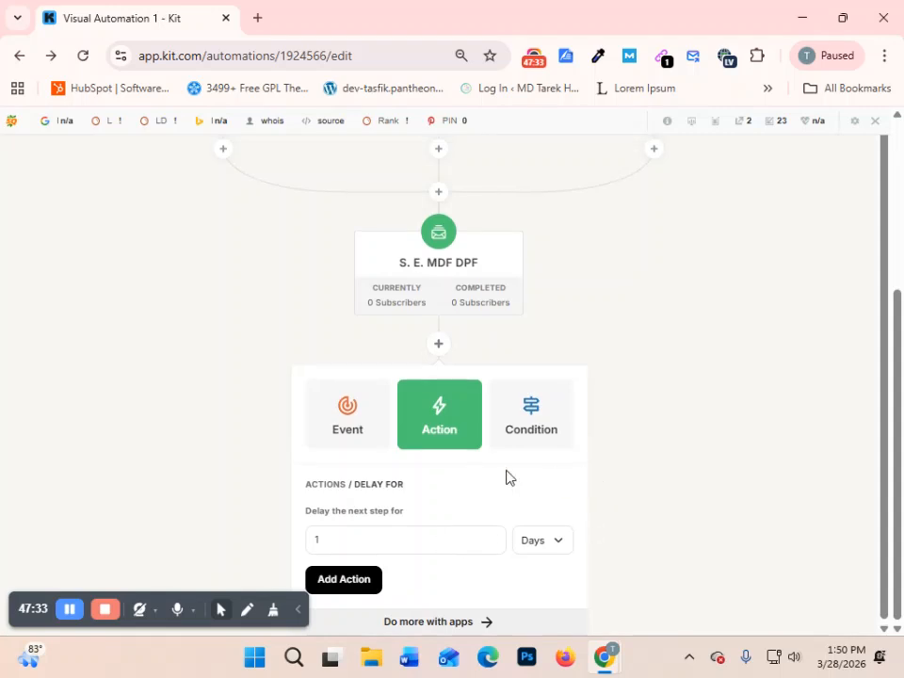
key("ctrl+minus")
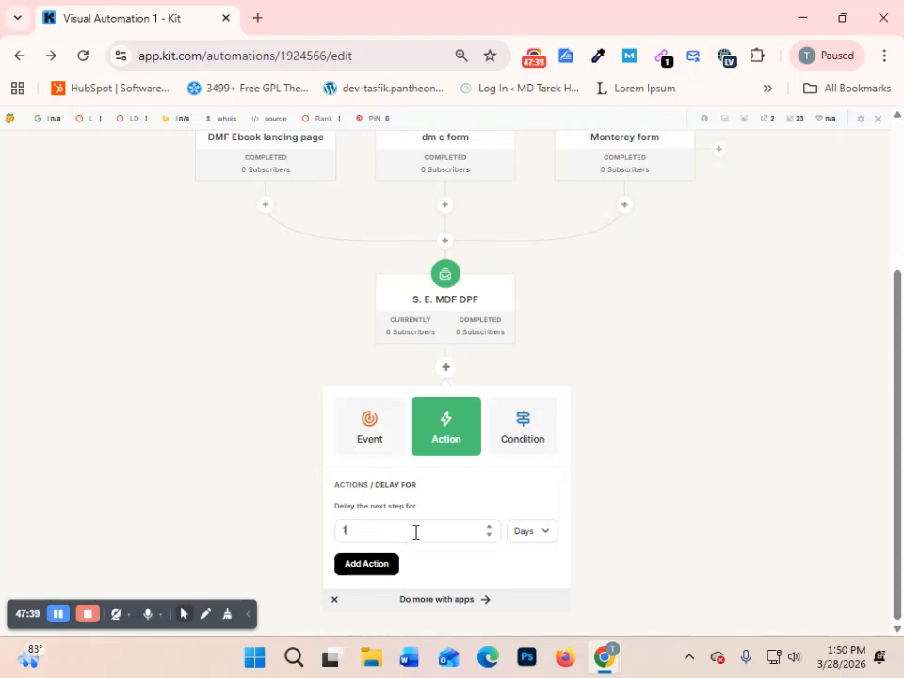
type("3")
left_click(356, 564)
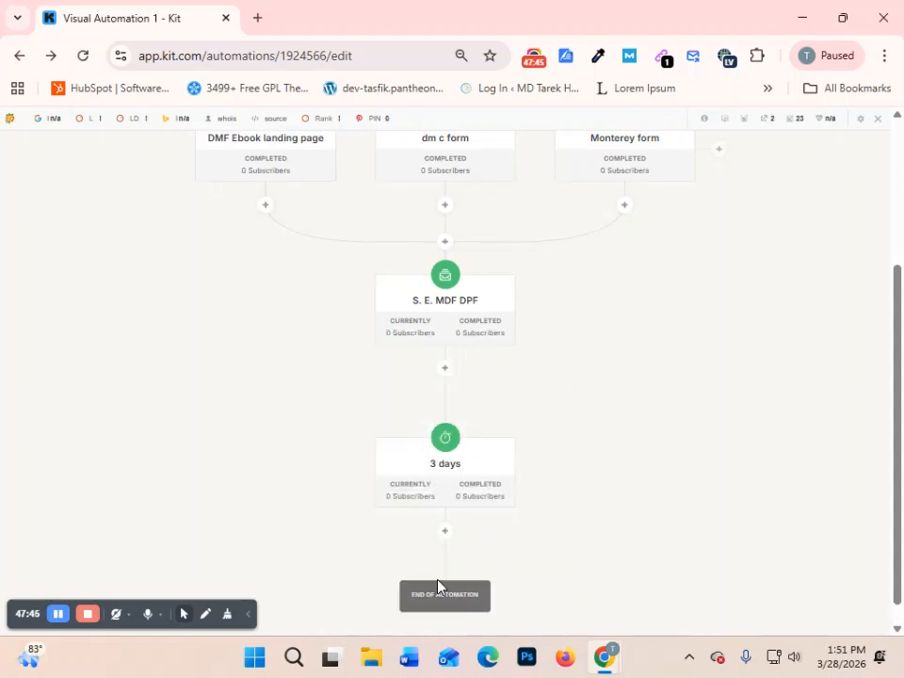
- Add an Email Opens condition after the 3-day delay, checking for any email opened in the past 4 days
scroll(631, 315, "up", 2)
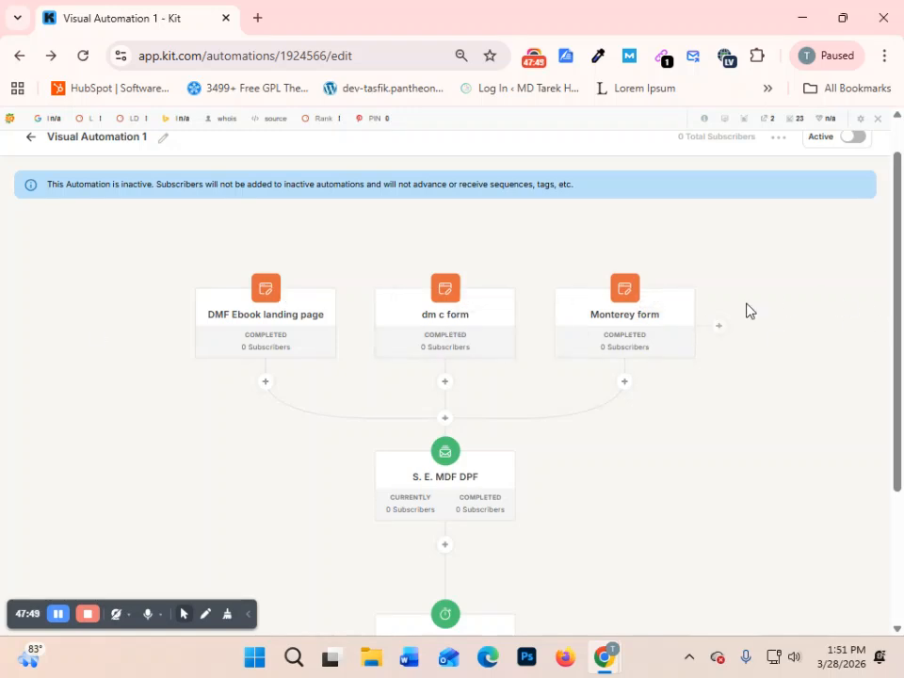
scroll(421, 406, "down", 2)
mouse_move(454, 319)
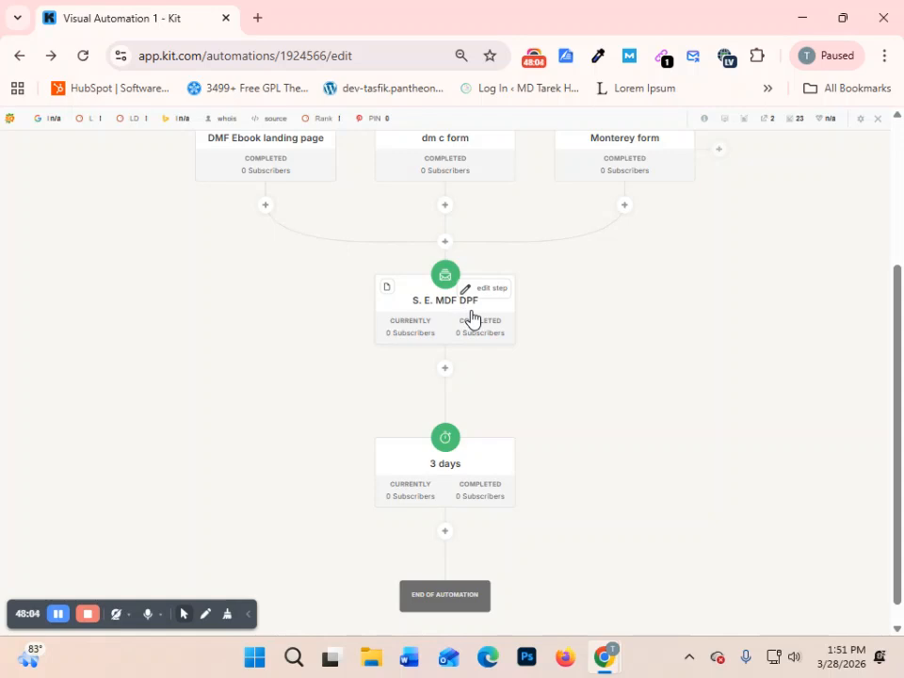
scroll(589, 318, "up", 2)
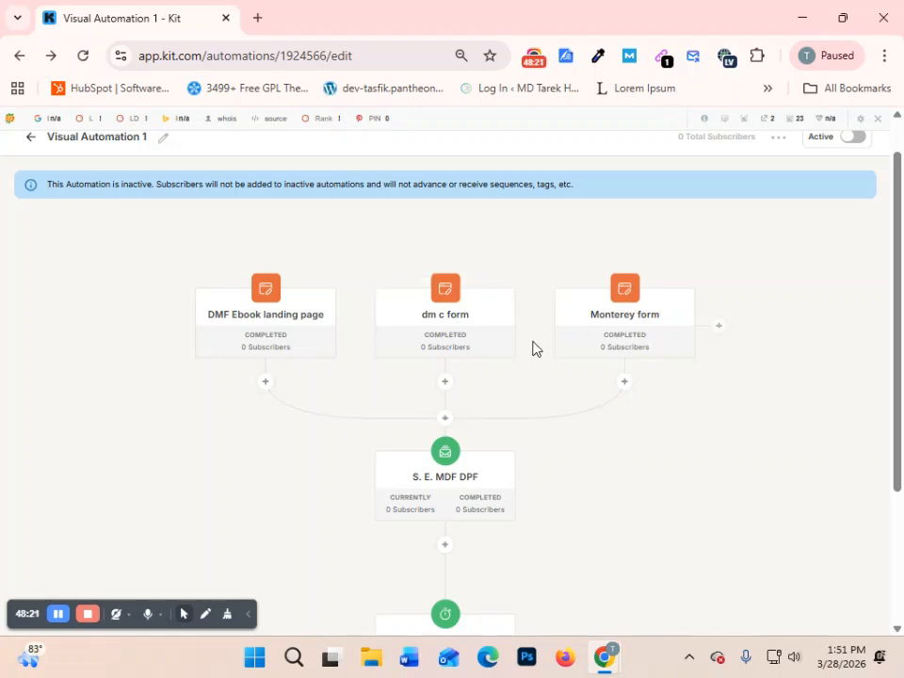
scroll(532, 372, "down", 3)
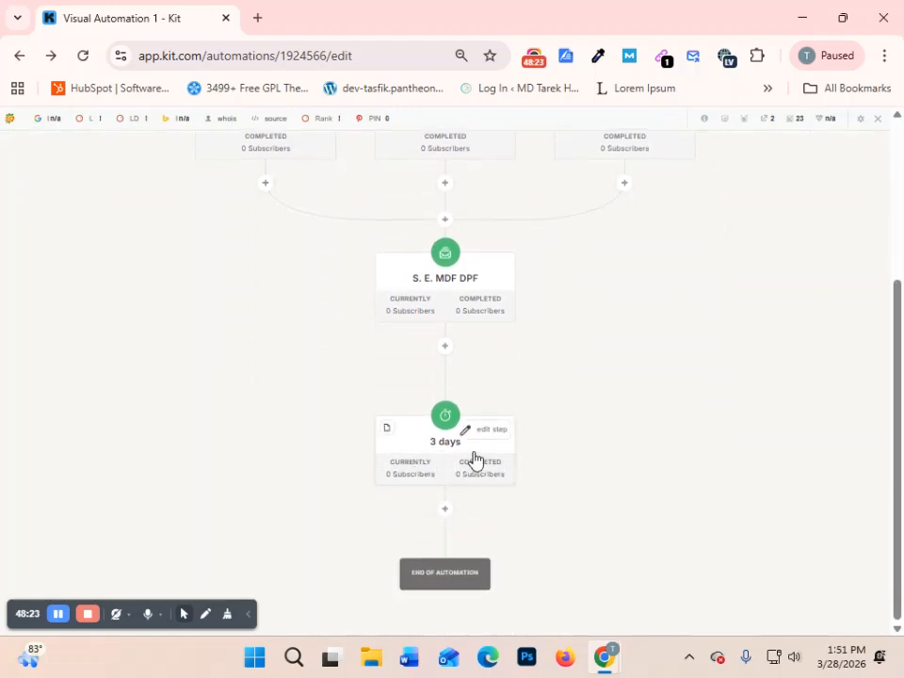
left_click(445, 510)
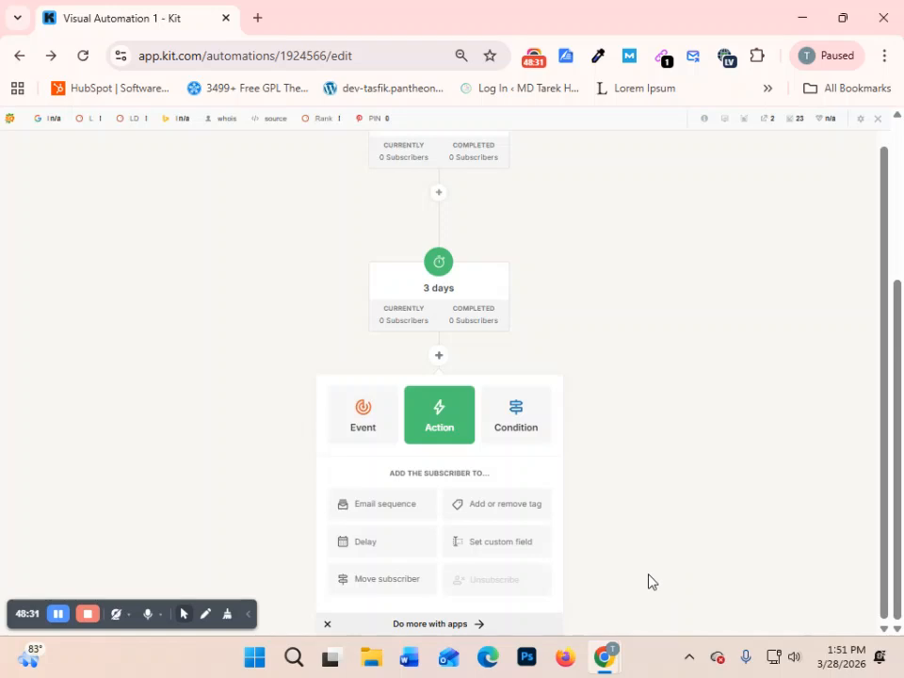
left_click(478, 506)
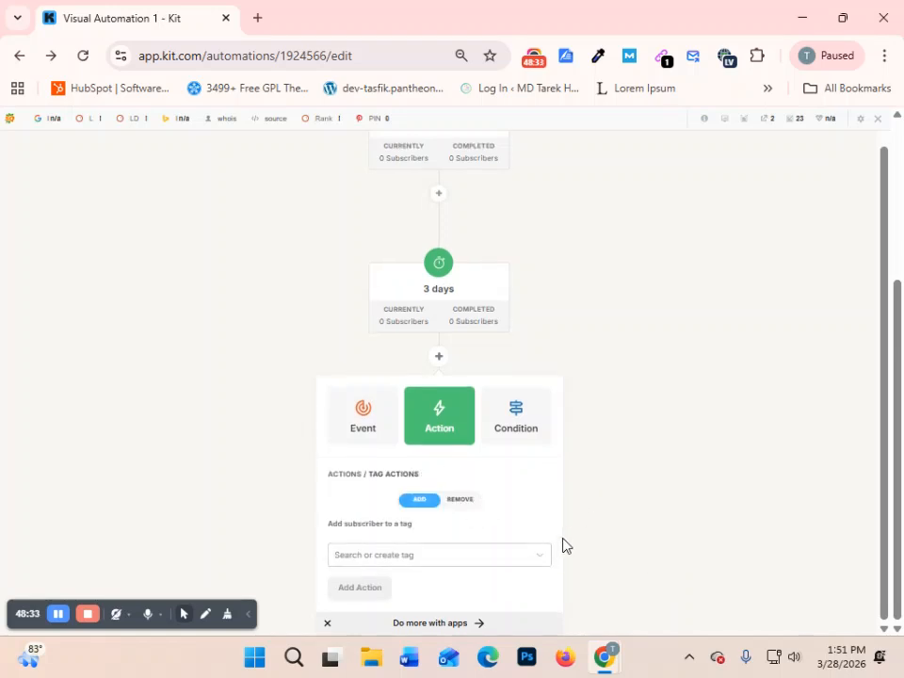
left_click(499, 410)
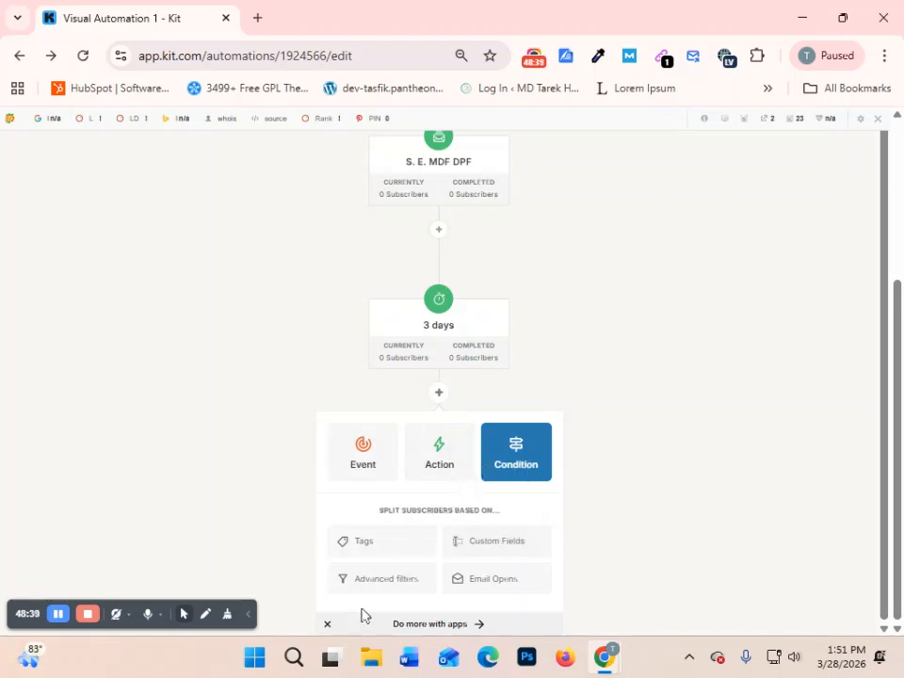
left_click(489, 580)
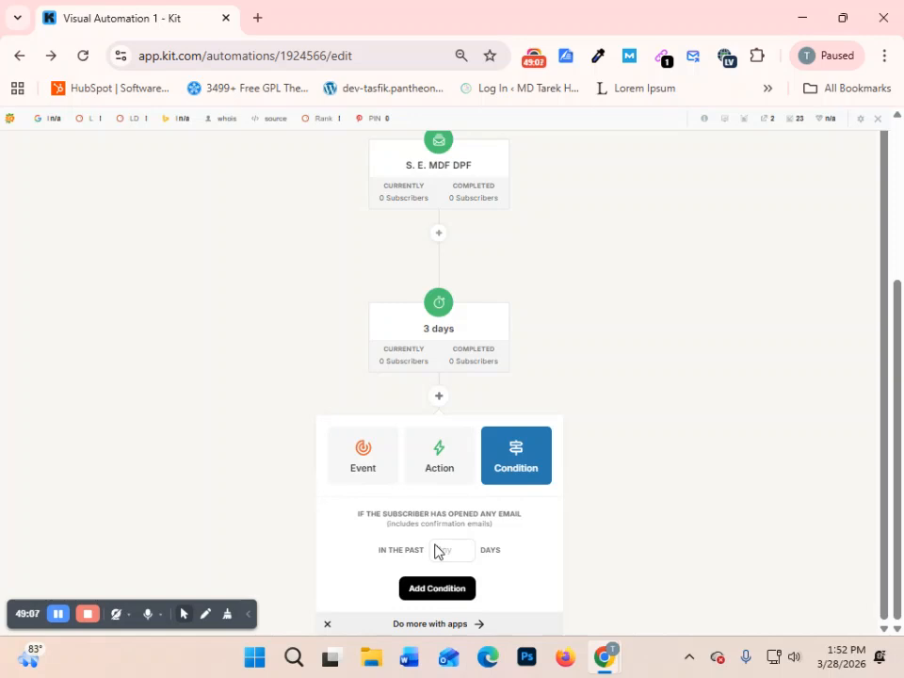
left_click(436, 552)
type("4")
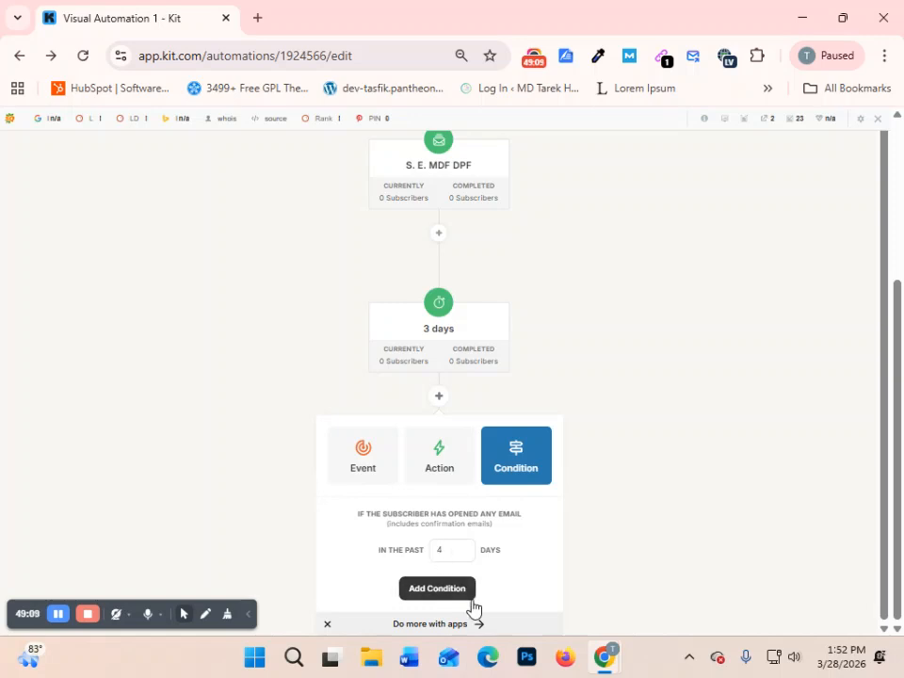
left_click(452, 589)
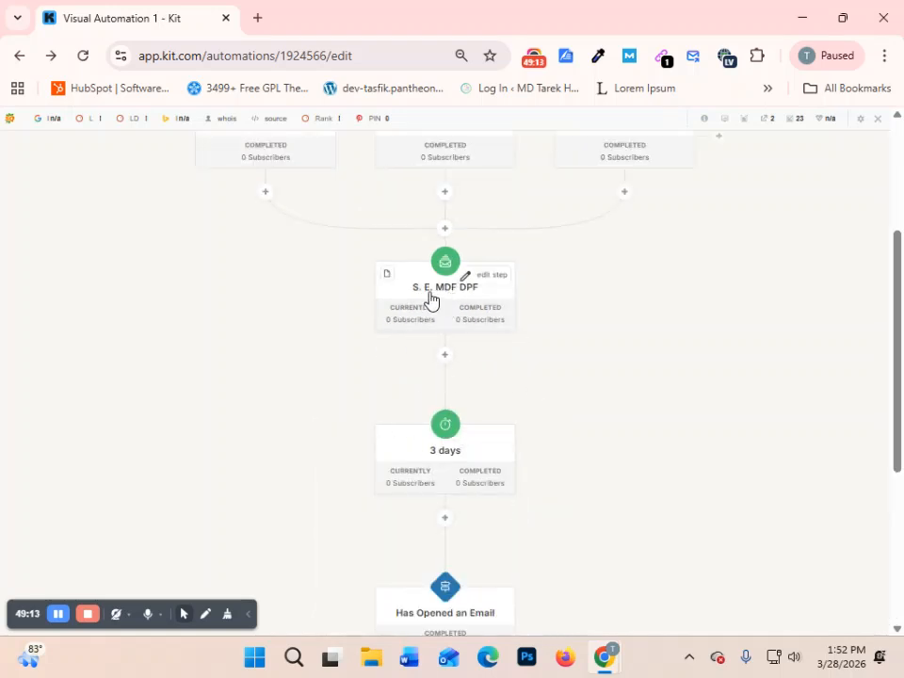
- Start an Add tag action on the Yes branch of the Has Opened an Email condition
scroll(422, 417, "down", 1)
scroll(421, 417, "down", 1)
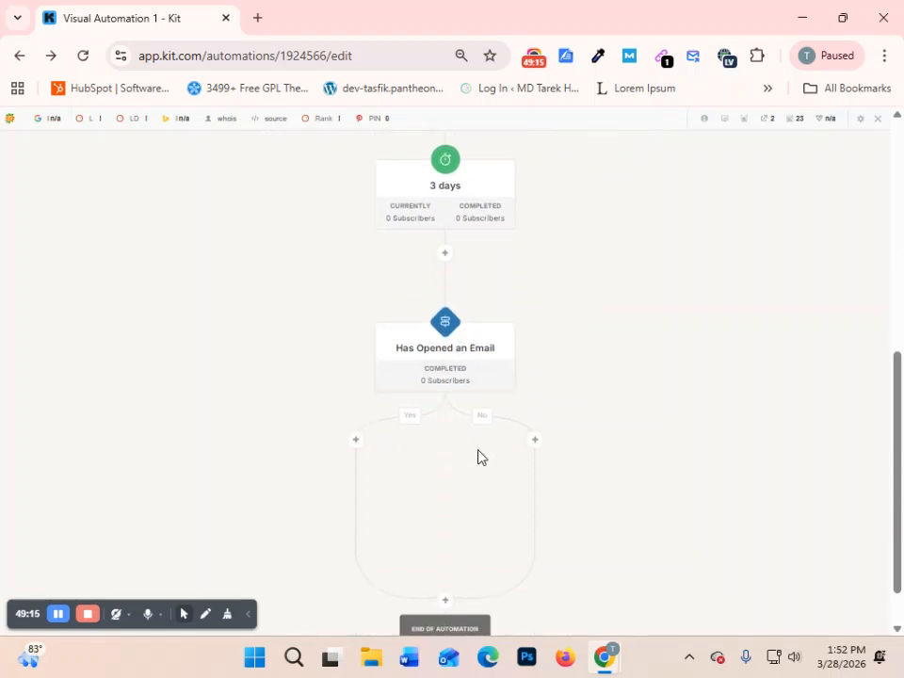
scroll(499, 384, "down", 1)
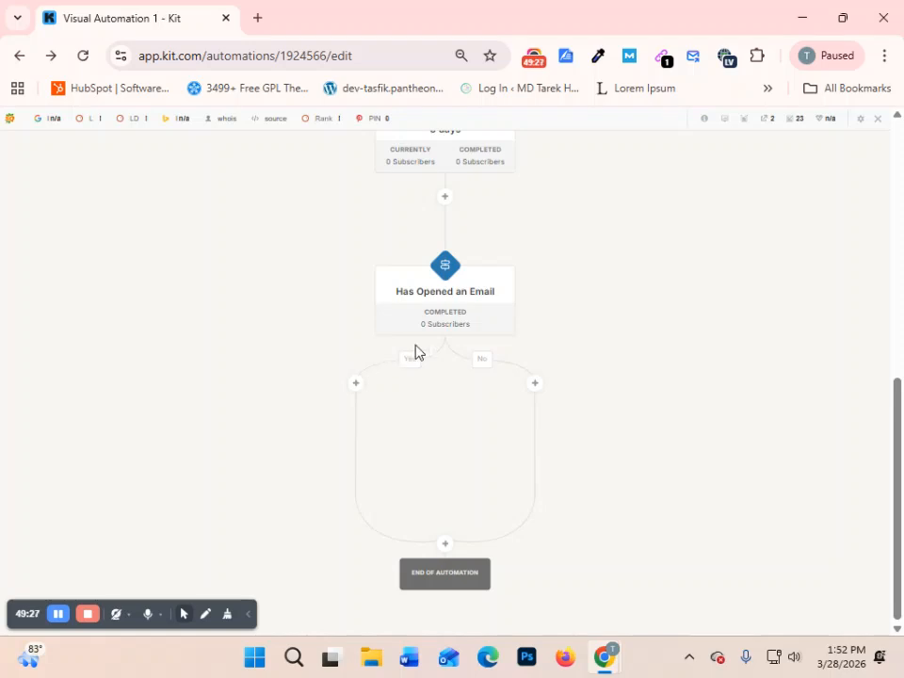
mouse_move(429, 311)
left_click(356, 385)
scroll(457, 389, "down", 1)
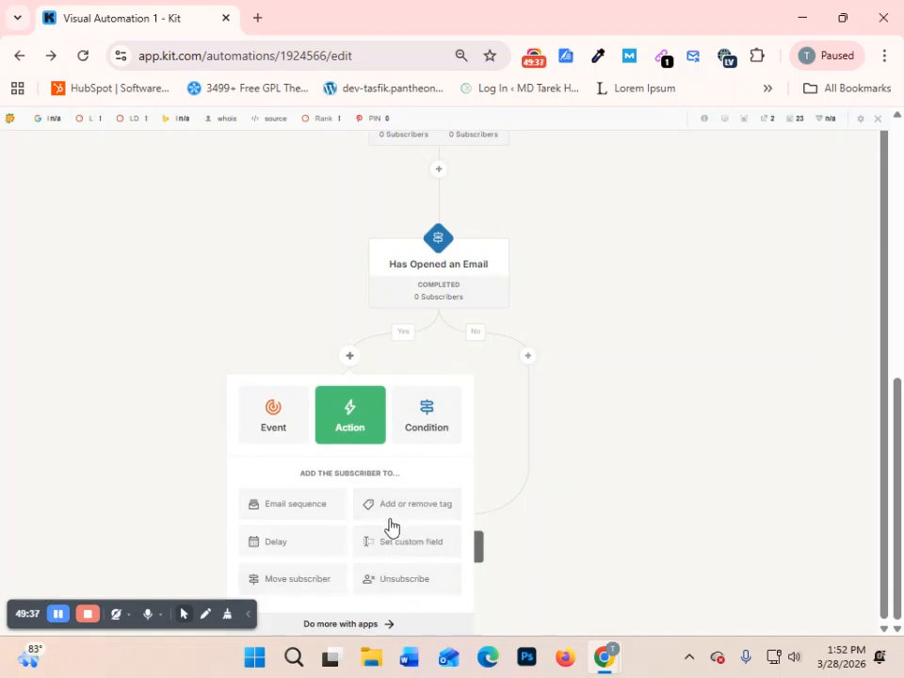
left_click(402, 518)
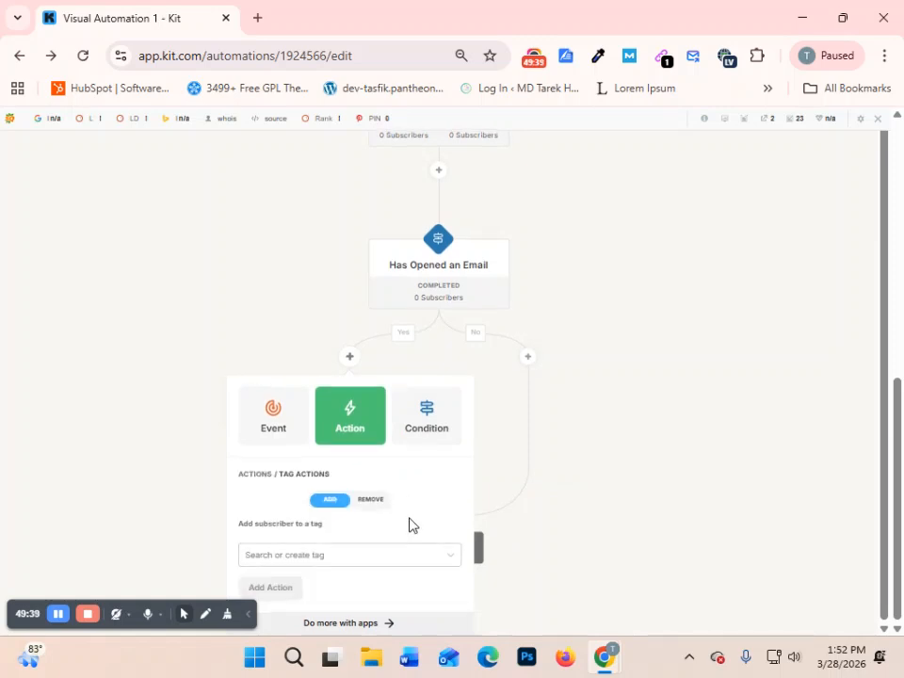
left_click(314, 557)
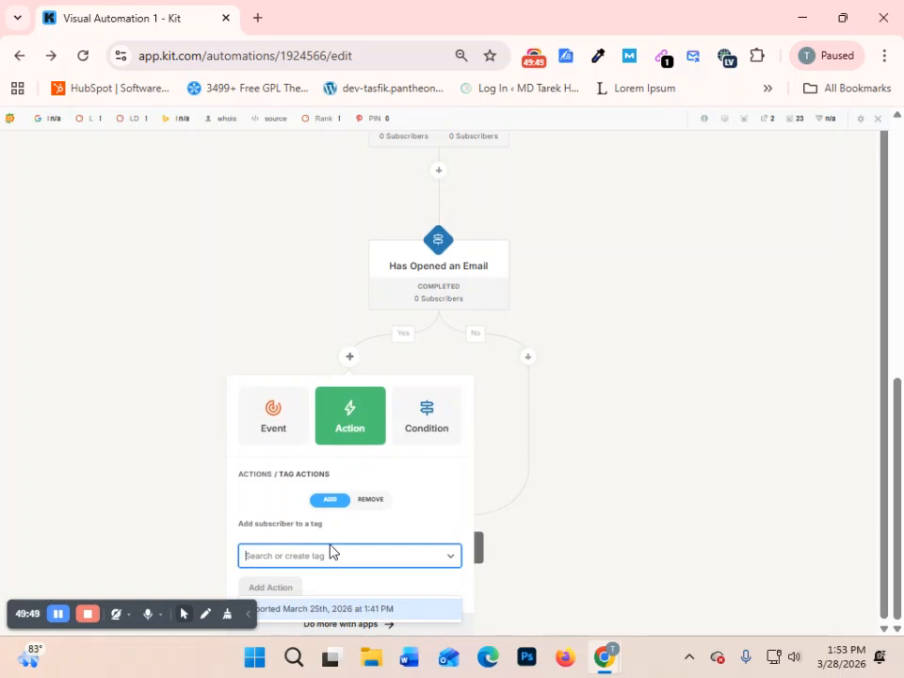
type("PAYMENT")
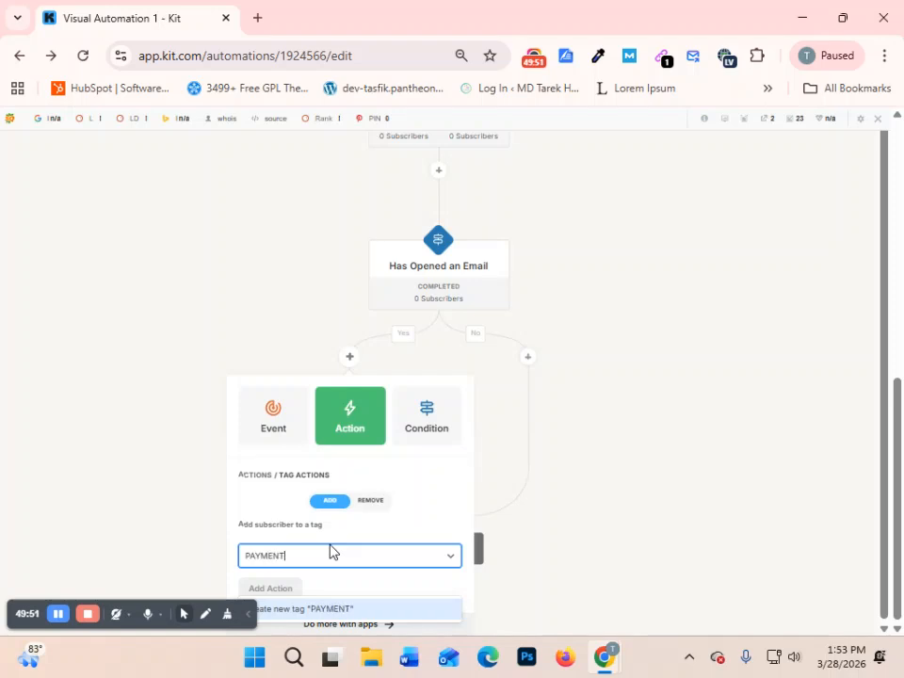
type(" FO")
key("BackSpace")
type("CONFIRMED")
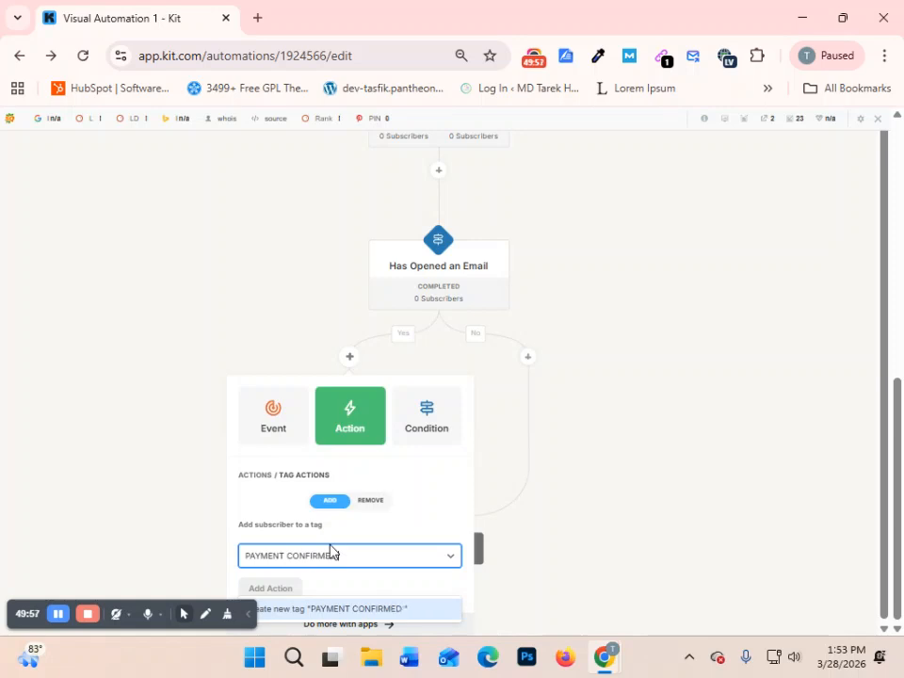
type(" SUS")
key("BackSpace")
key("BackSpace")
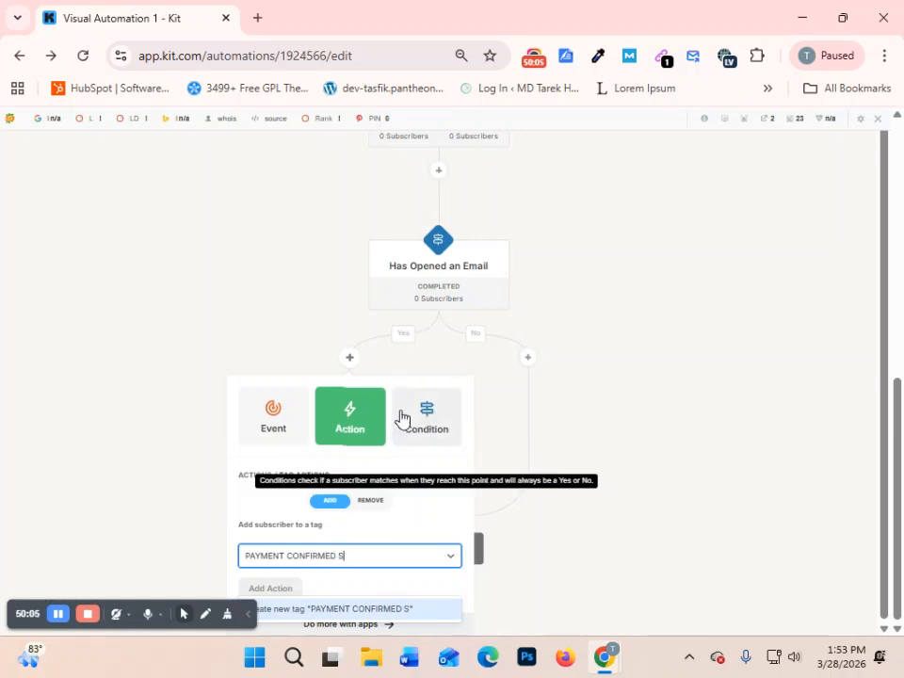
type("UBSCRIBER")
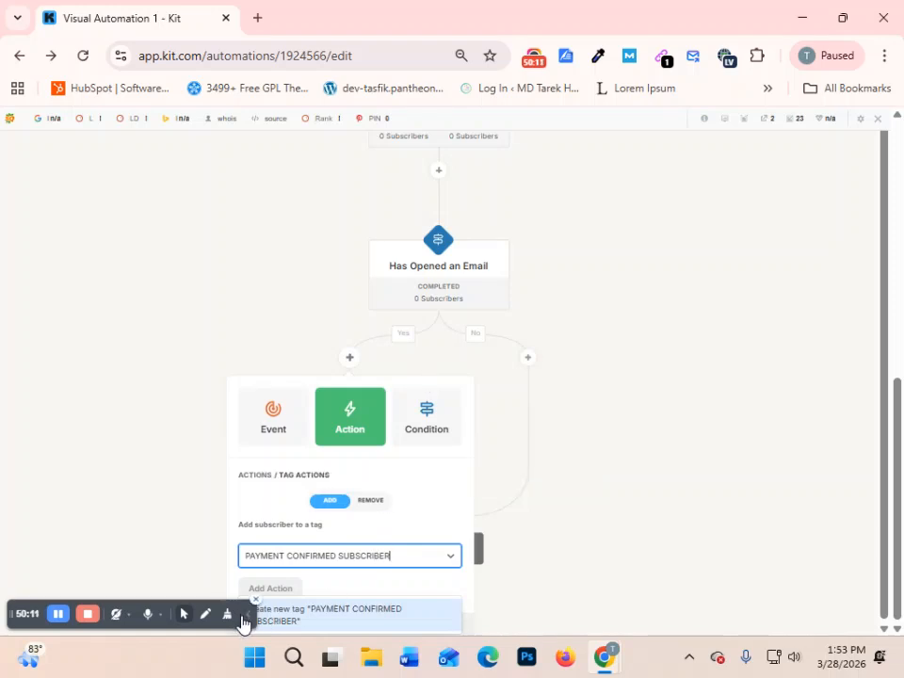
left_click(245, 615)
- Create the tag PAYMET COMPLEATE SUBSCRIBER and add it as the tag action on the Yes branch
left_click(324, 557)
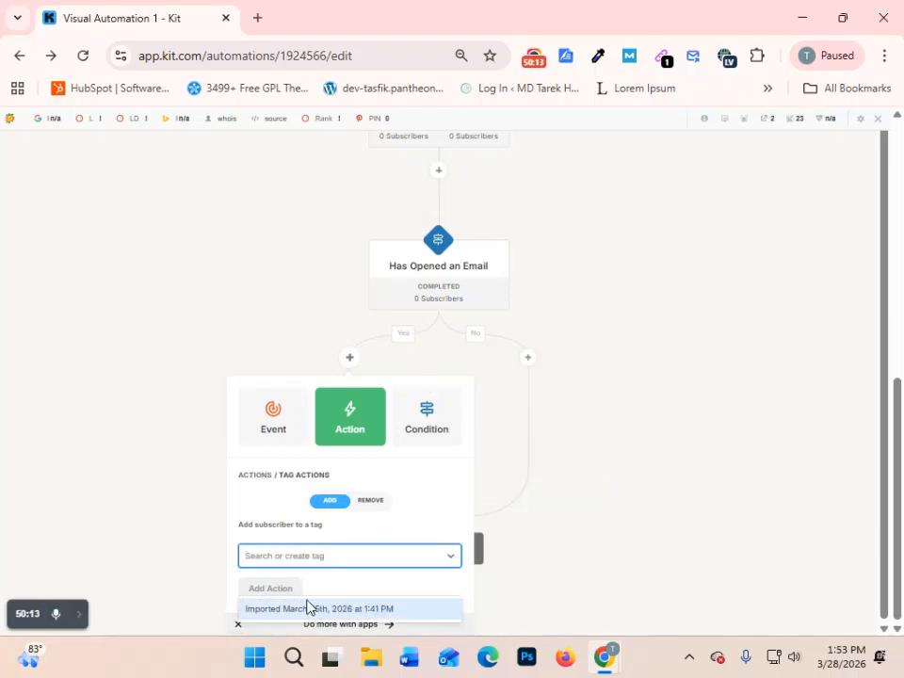
type("PAYMET COMPLEATE SUBSCRIBER")
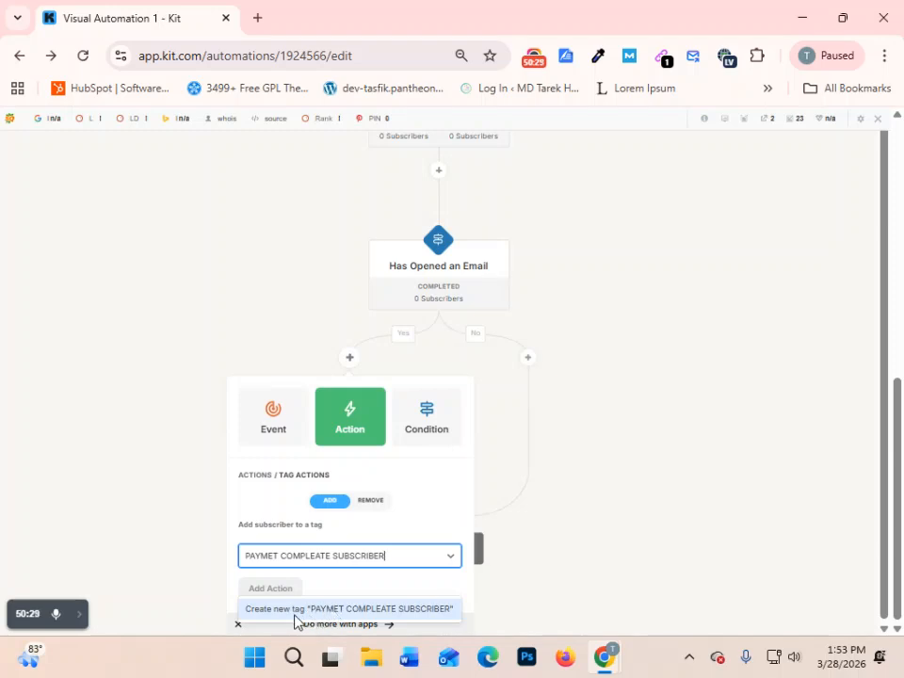
left_click(356, 609)
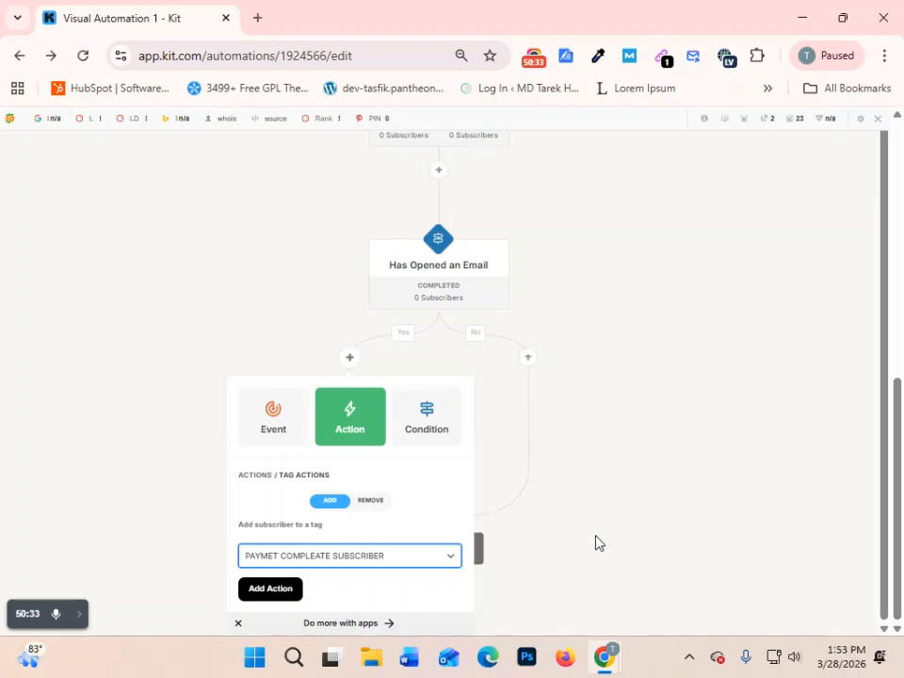
left_click(266, 588)
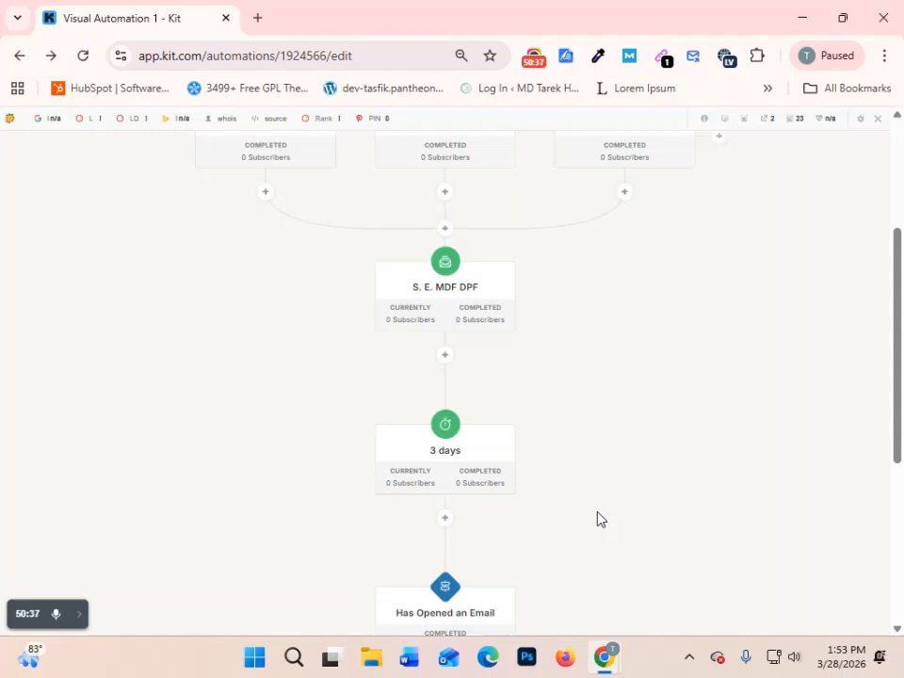
- Review the automation flow from the three form entry points down to the tag action on the Yes branch
scroll(510, 514, "down", 3)
scroll(499, 405, "up", 2)
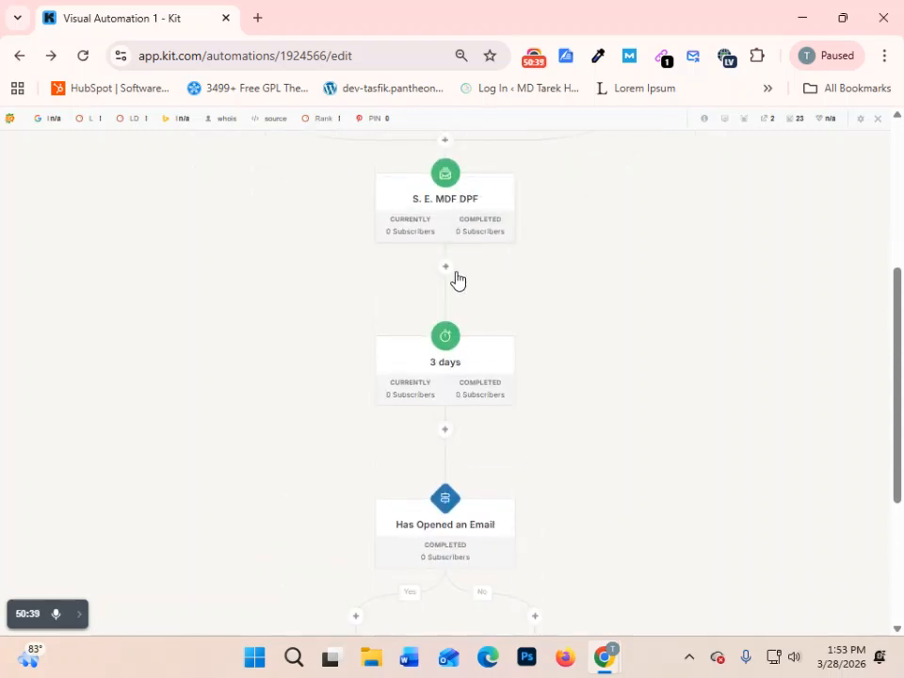
scroll(462, 279, "up", 3)
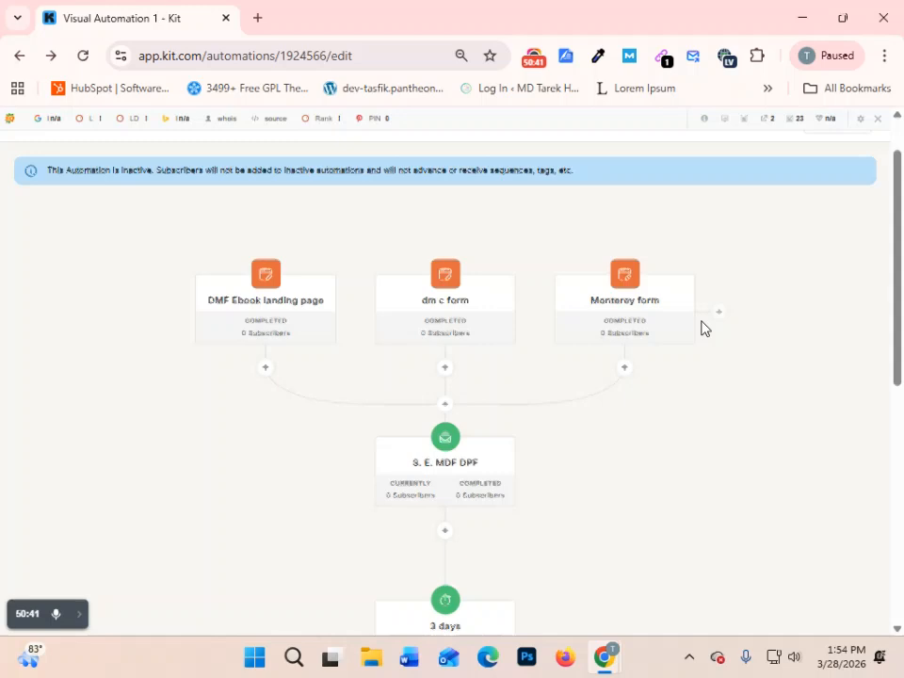
scroll(467, 298, "down", 2)
scroll(464, 330, "down", 2)
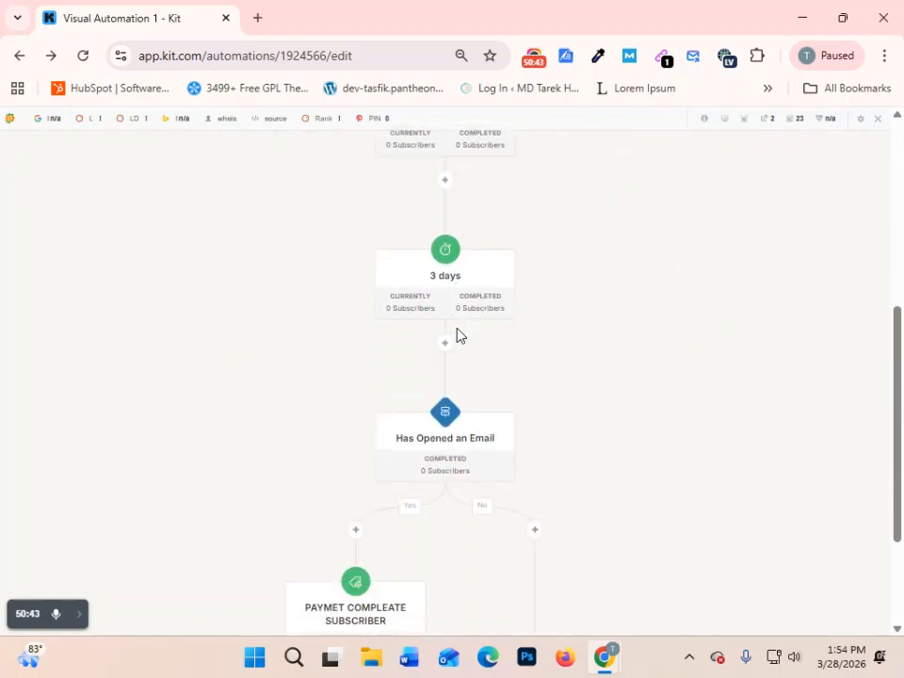
scroll(464, 306, "down", 2)
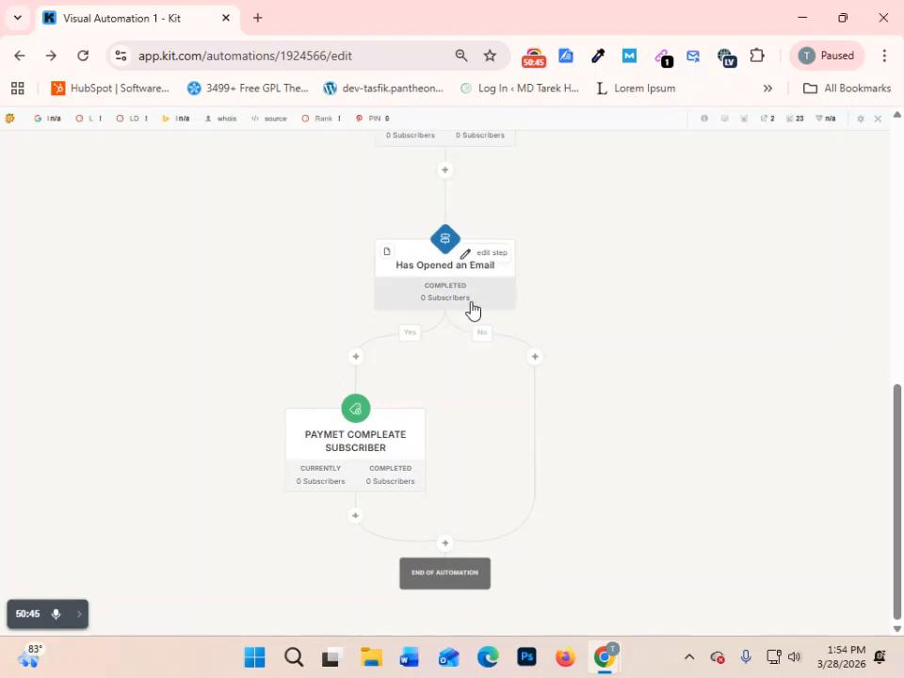
mouse_move(397, 489)
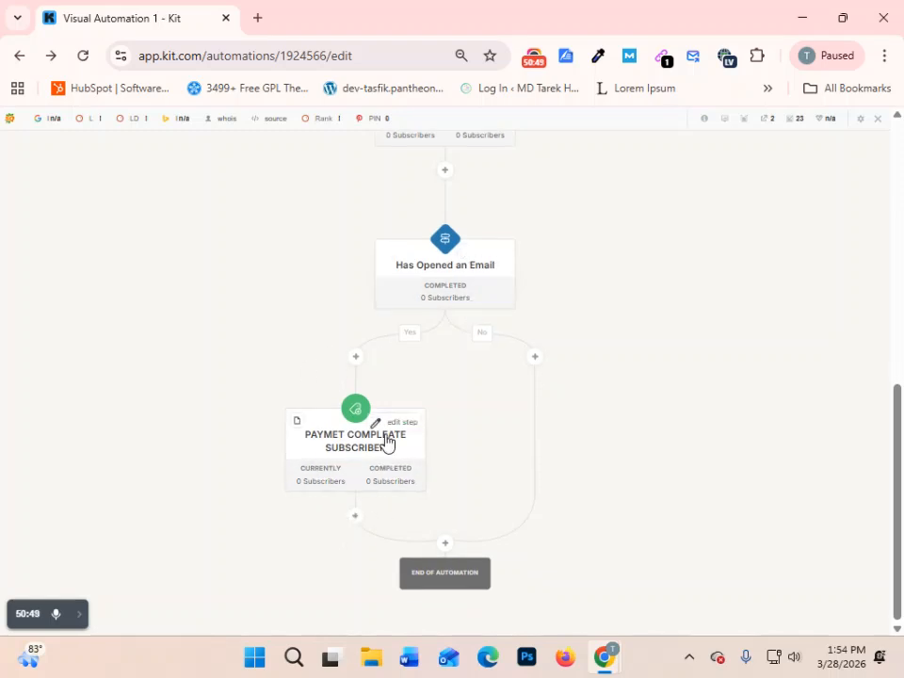
- Add a tag action on the No branch of Has Opened an Email, creating the tag PAYMENT NOT COMPLATE SUBSCRIBER
left_click(534, 357)
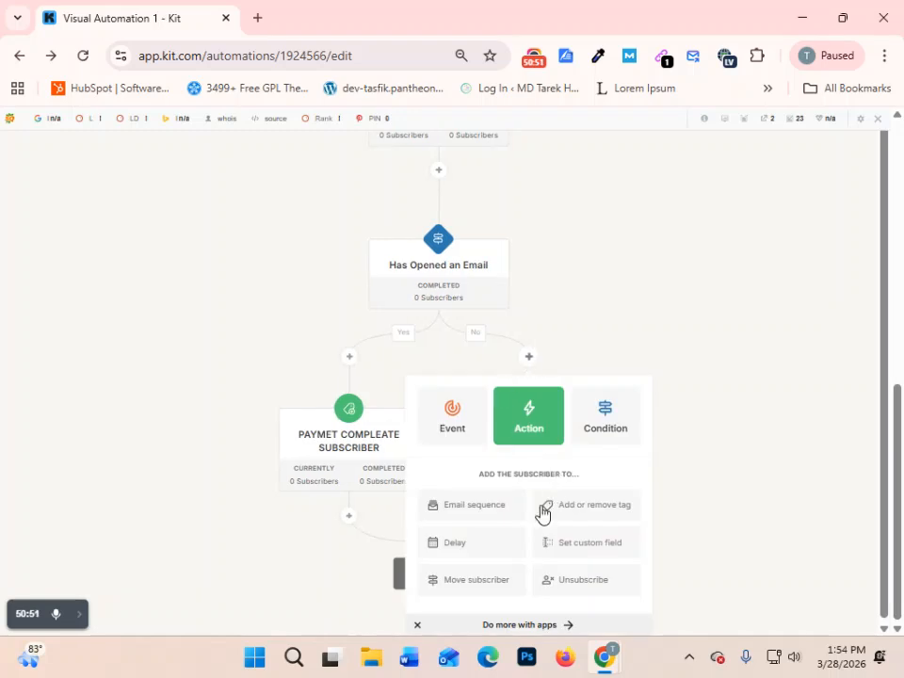
left_click(595, 511)
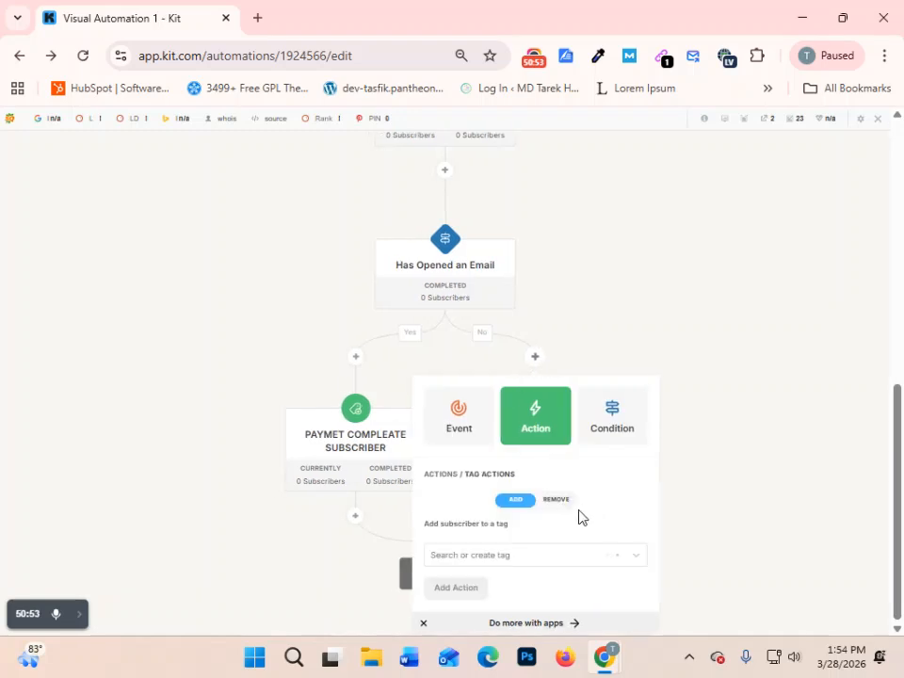
left_click(502, 558)
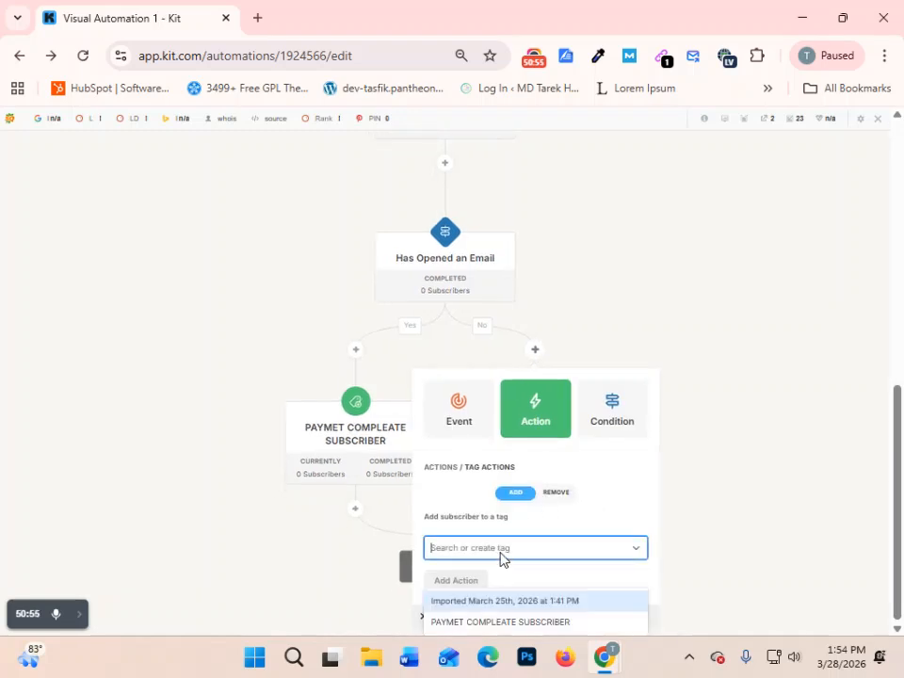
type("PAYMENT")
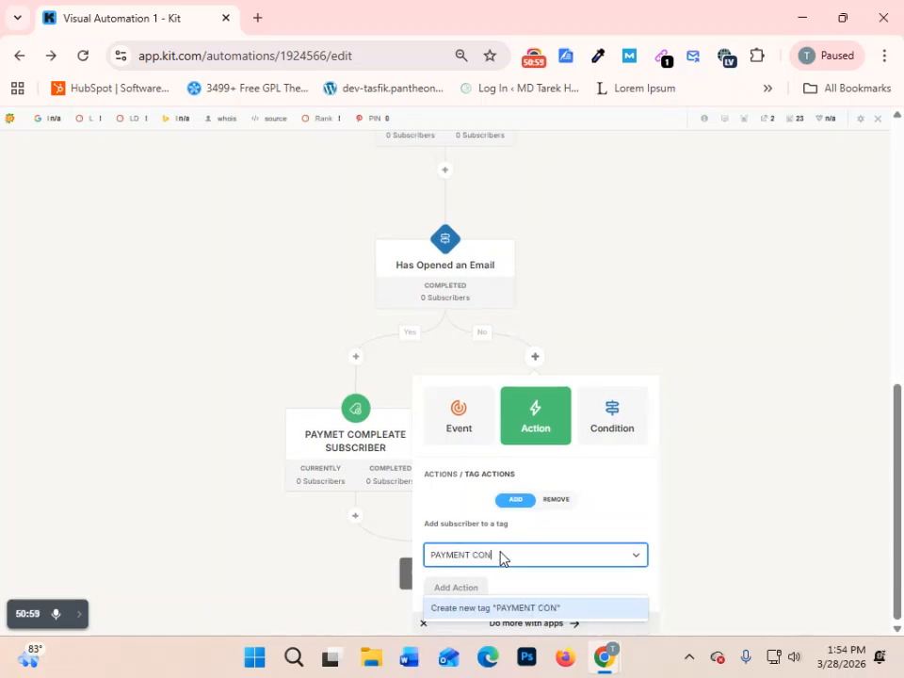
type(" NOT")
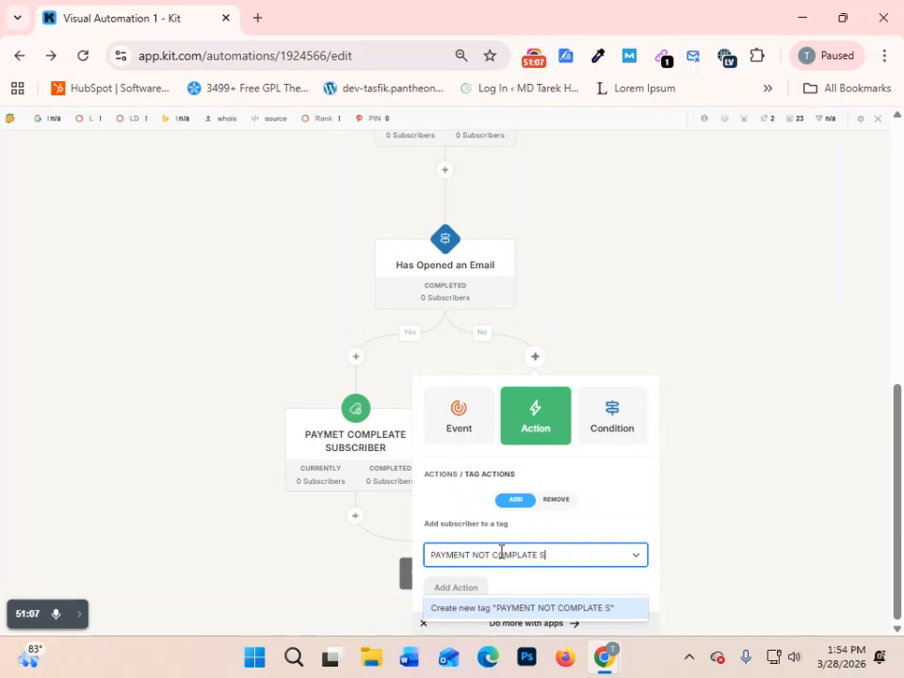
type("COMPLATE SUBSCRIB")
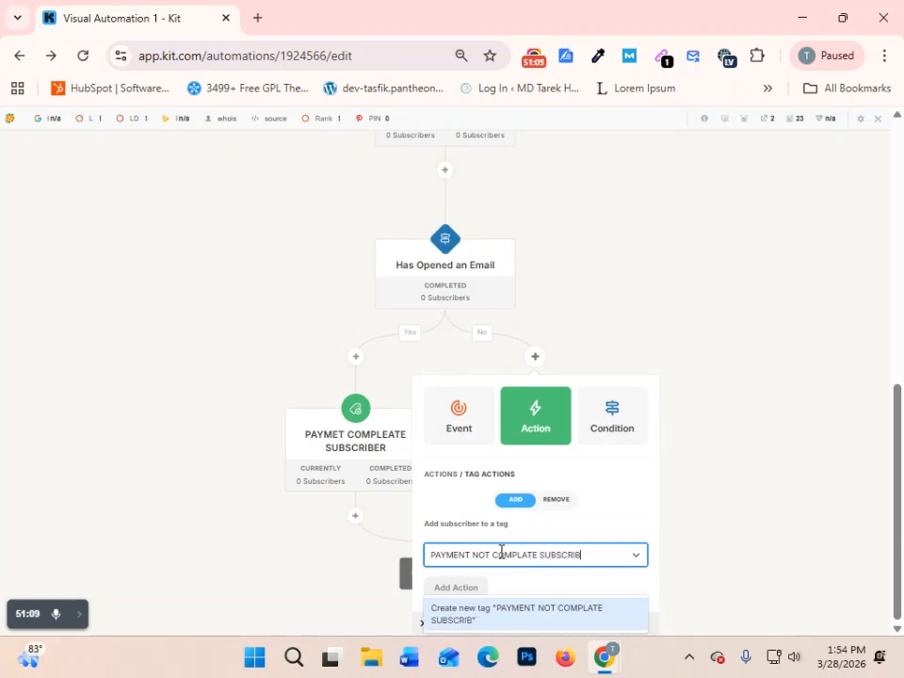
type("ER")
left_click(528, 612)
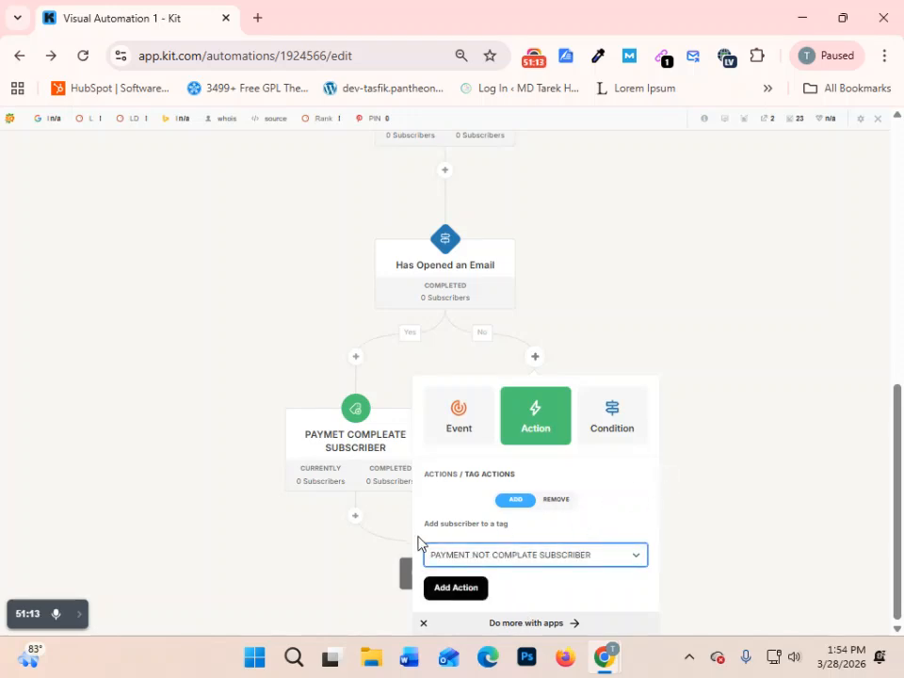
left_click(463, 590)
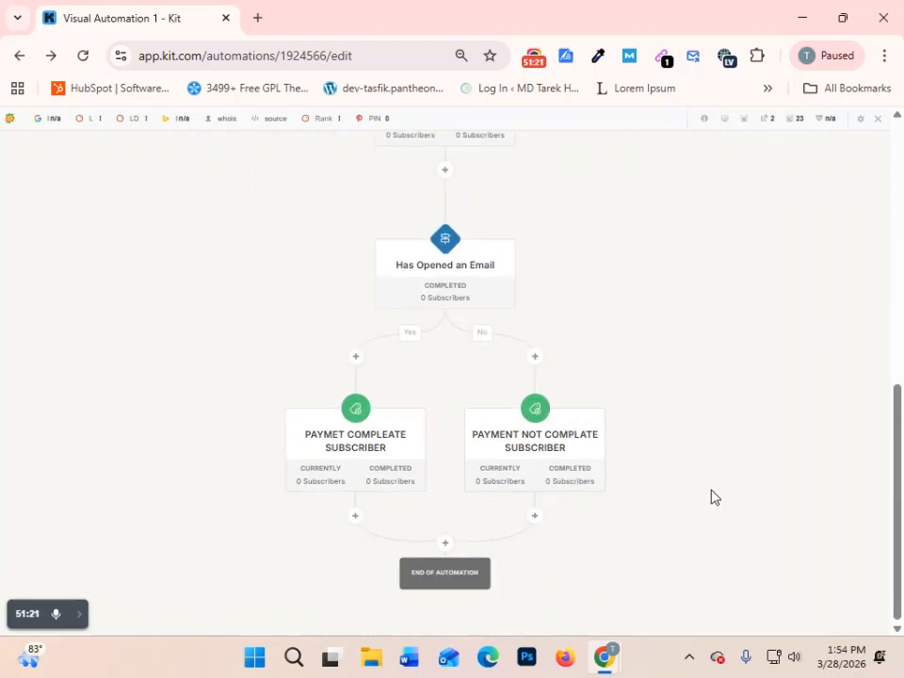
- Start a Move subscriber action after the PAYMET COMPLEATE SUBSCRIBER tag and show its automation options
mouse_move(375, 462)
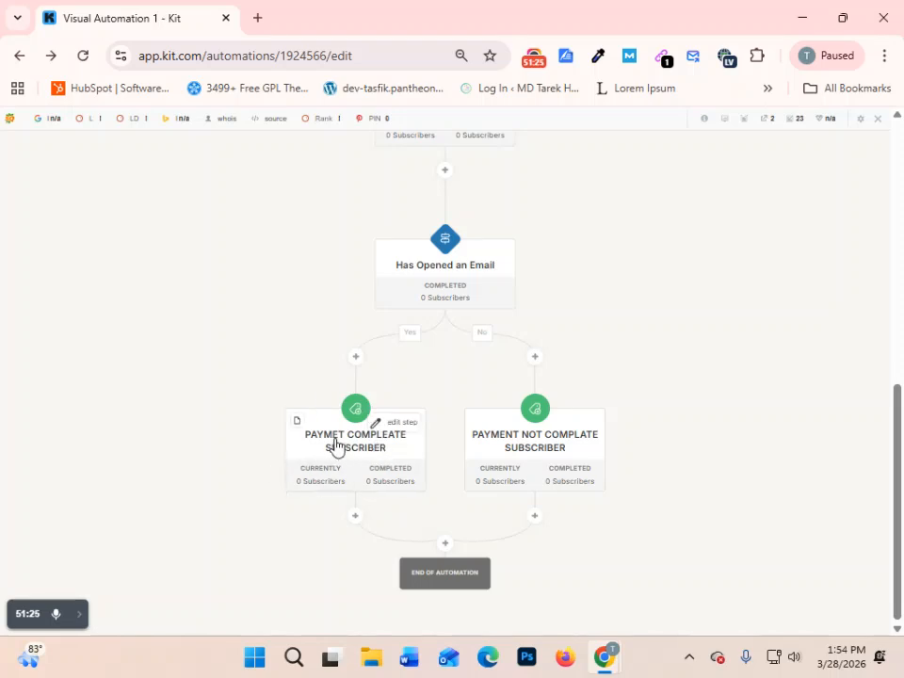
left_click(355, 517)
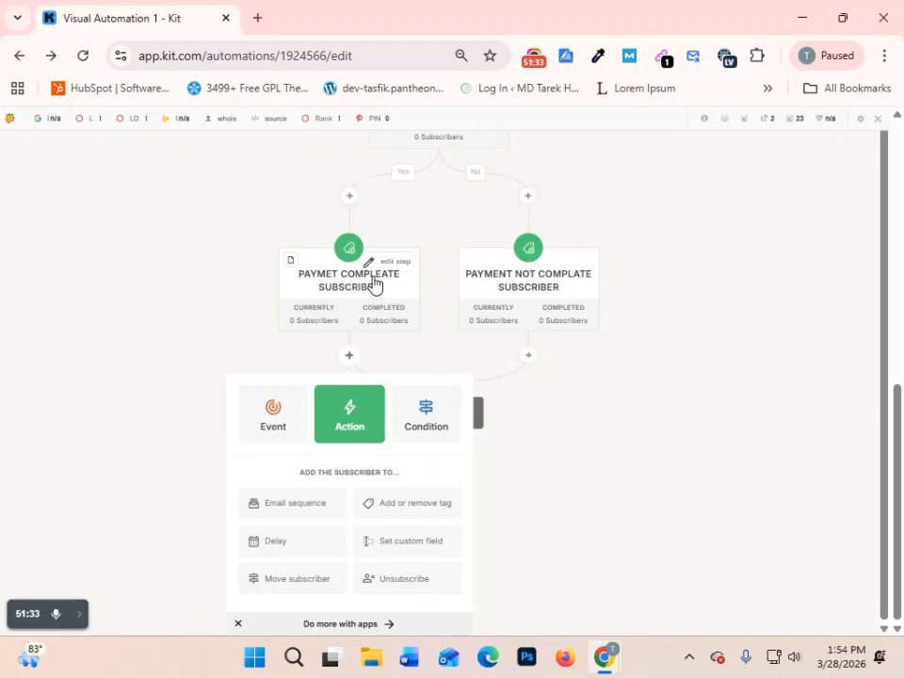
left_click(285, 581)
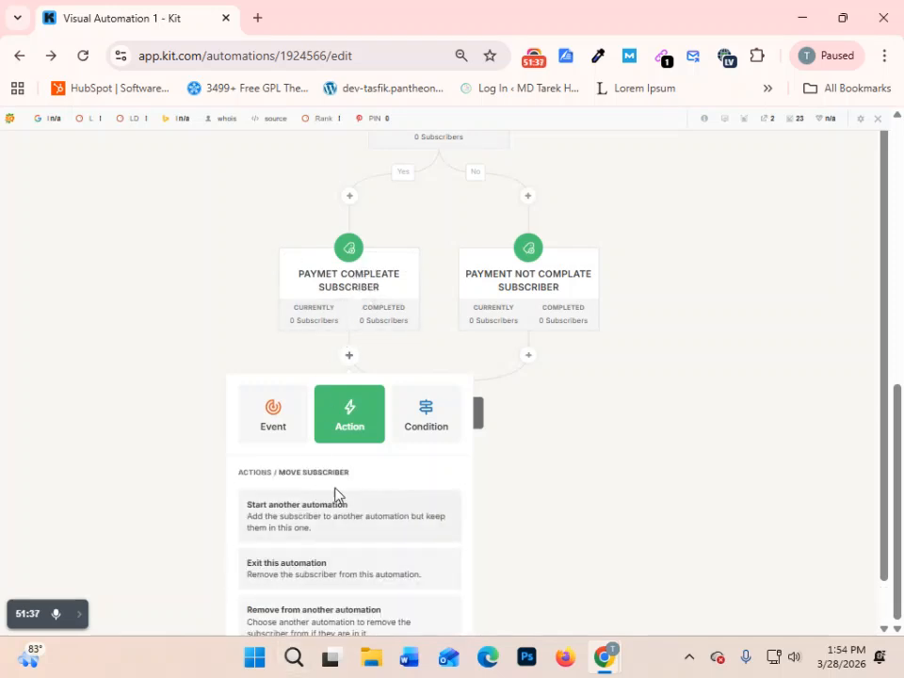
scroll(345, 565, "down", 1)
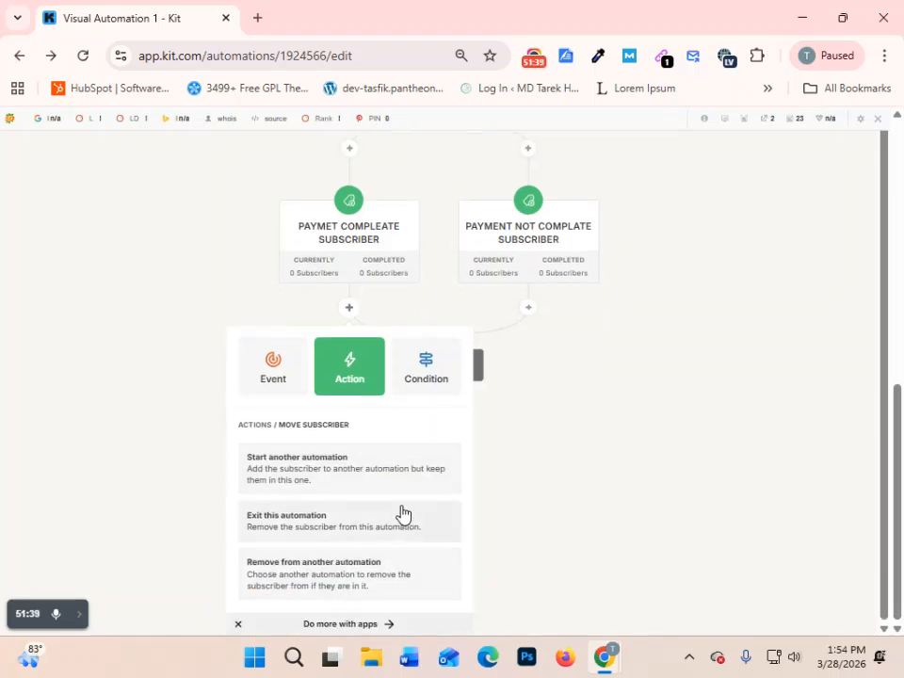
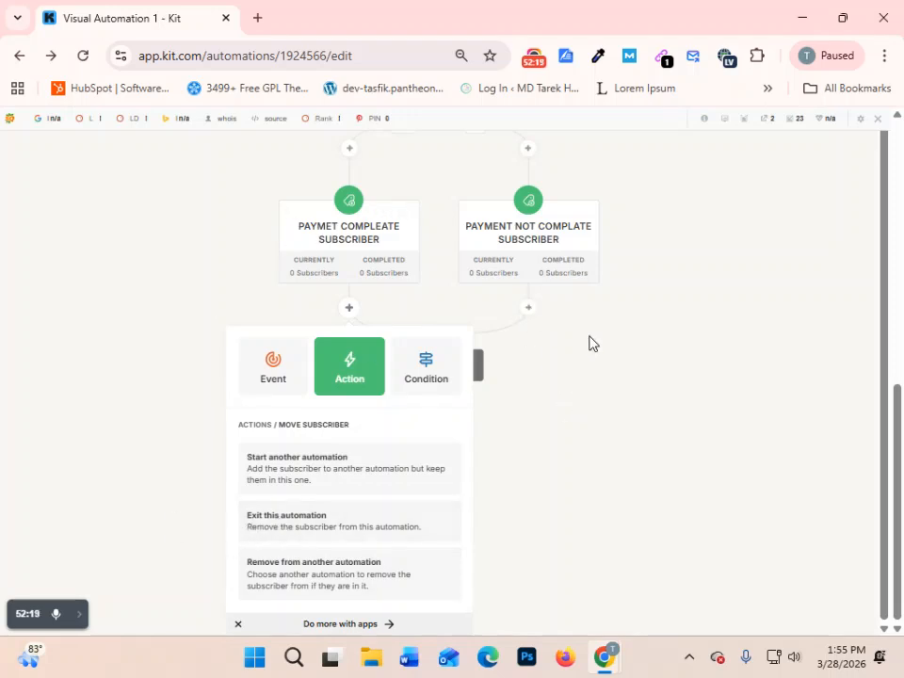
left_click(483, 303)
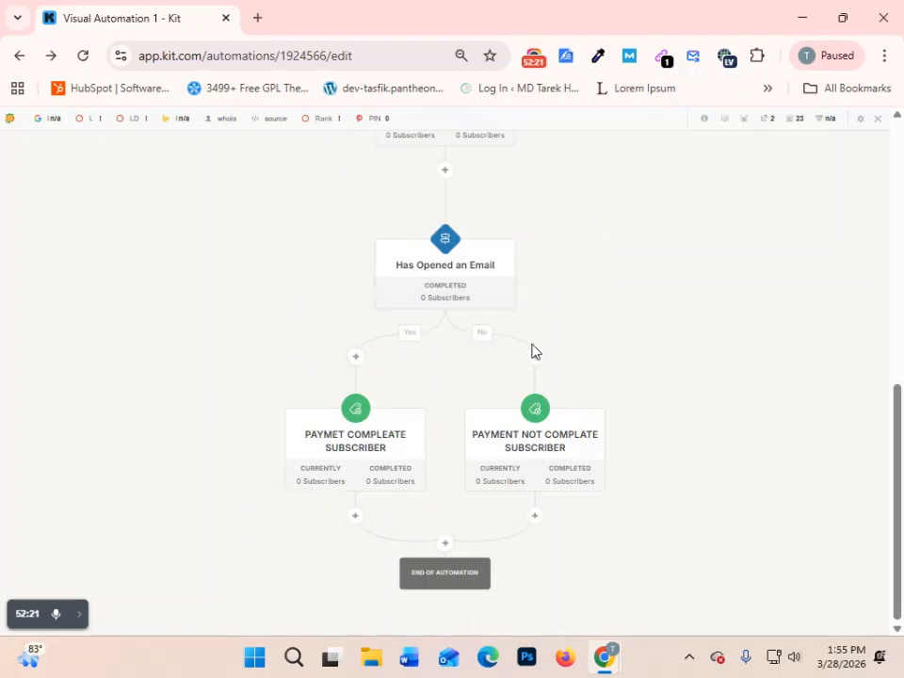
left_click(534, 516)
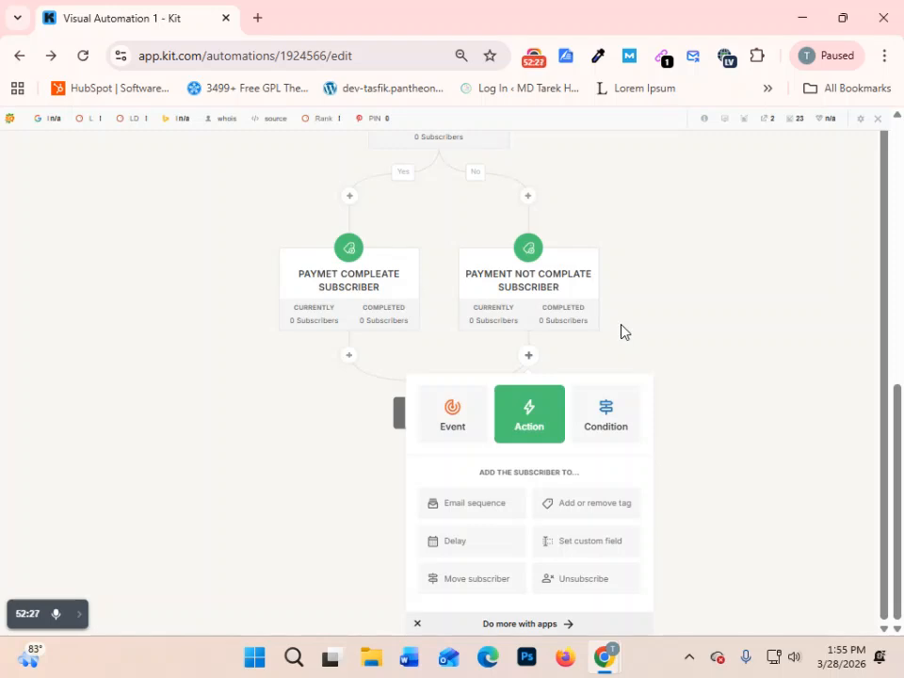
left_click(473, 588)
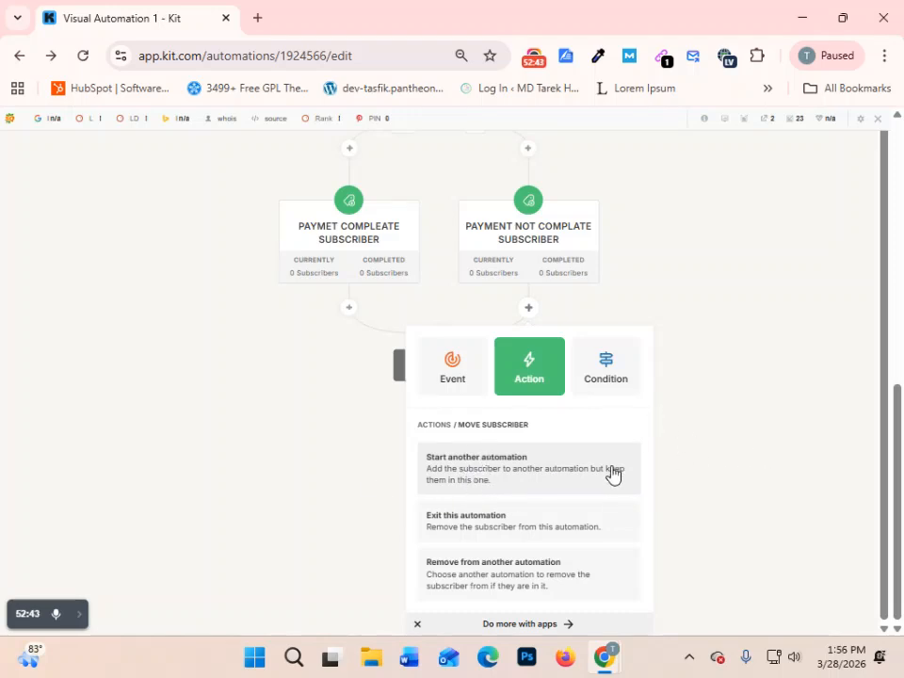
scroll(603, 476, "up", 1)
scroll(600, 464, "down", 1)
scroll(543, 508, "up", 1)
scroll(544, 499, "down", 1)
left_click(474, 378)
- Add an email sequence action with Sequence (2) after the PAYMENT NOT COMPLATE SUBSCRIBER tag on the No branch
left_click(532, 429)
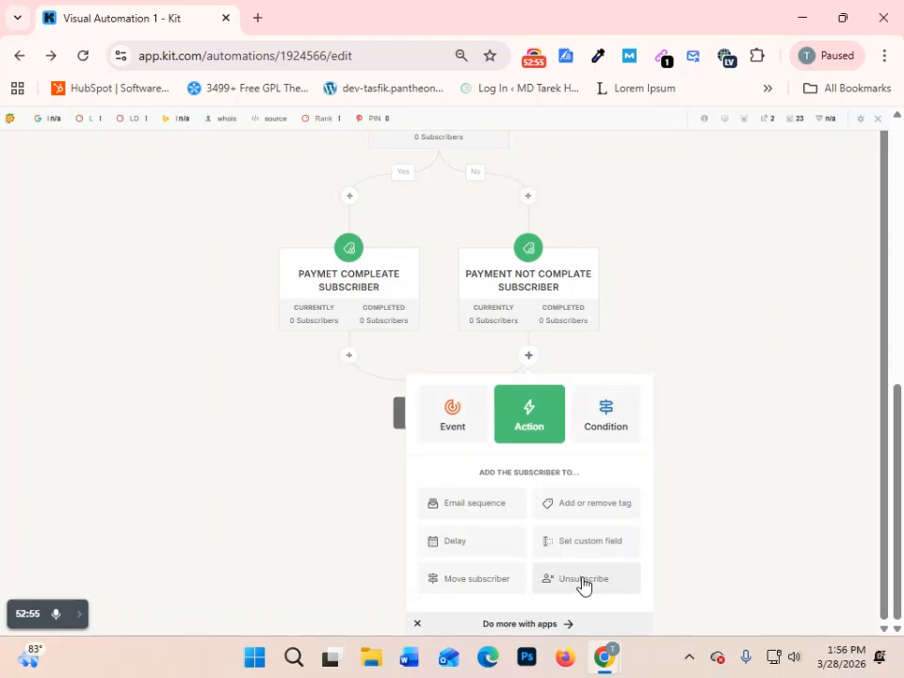
left_click(457, 510)
left_click(520, 553)
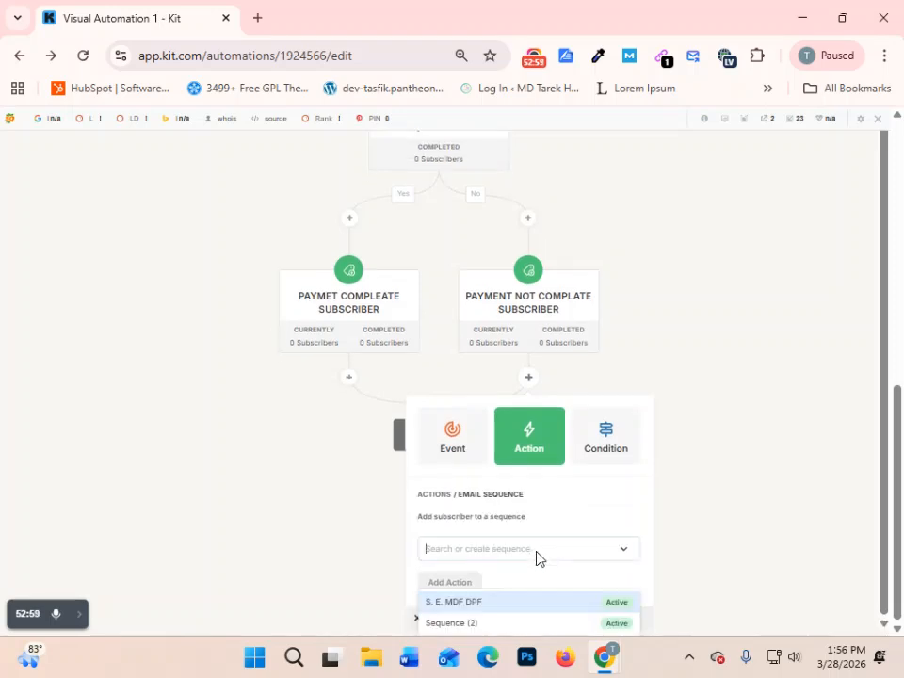
left_click(468, 623)
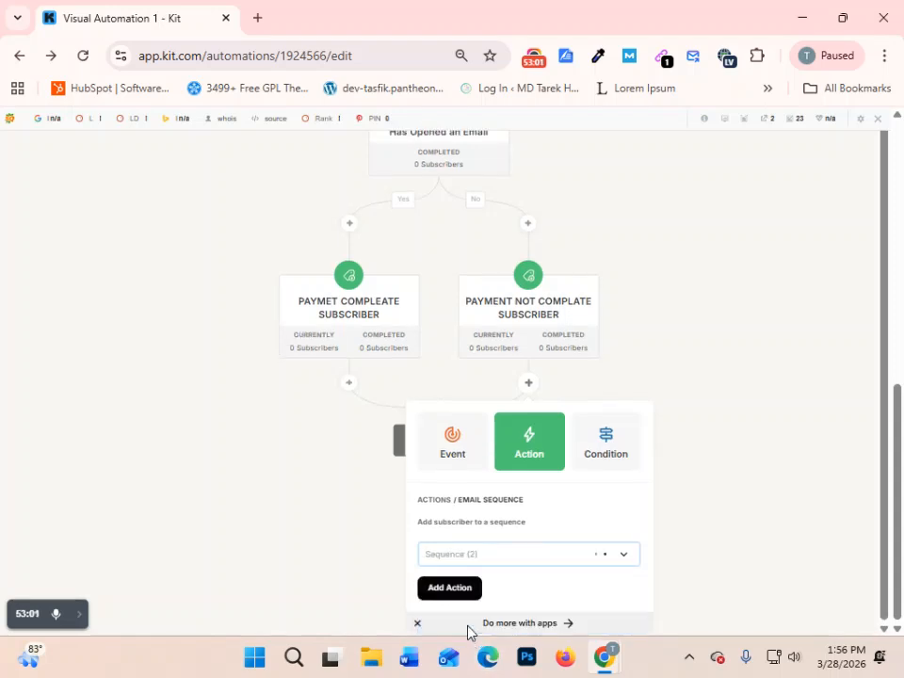
left_click(444, 587)
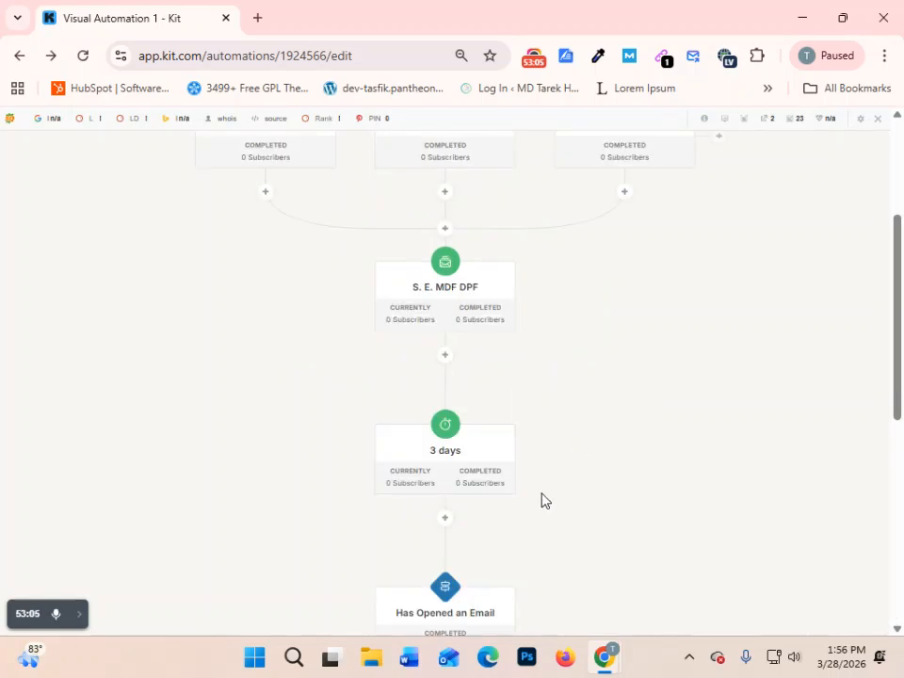
scroll(540, 500, "down", 5)
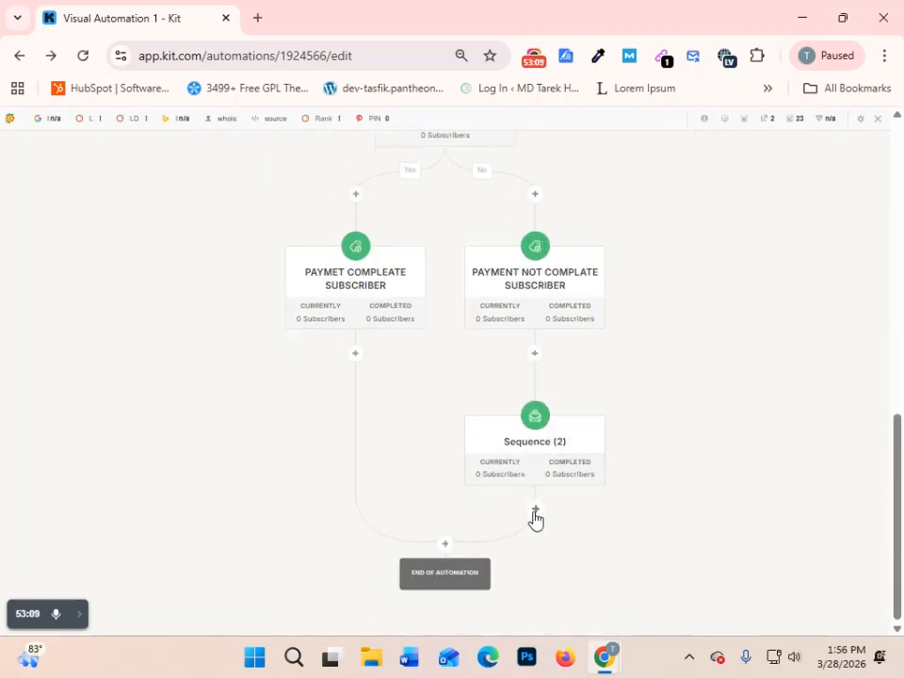
left_click(535, 511)
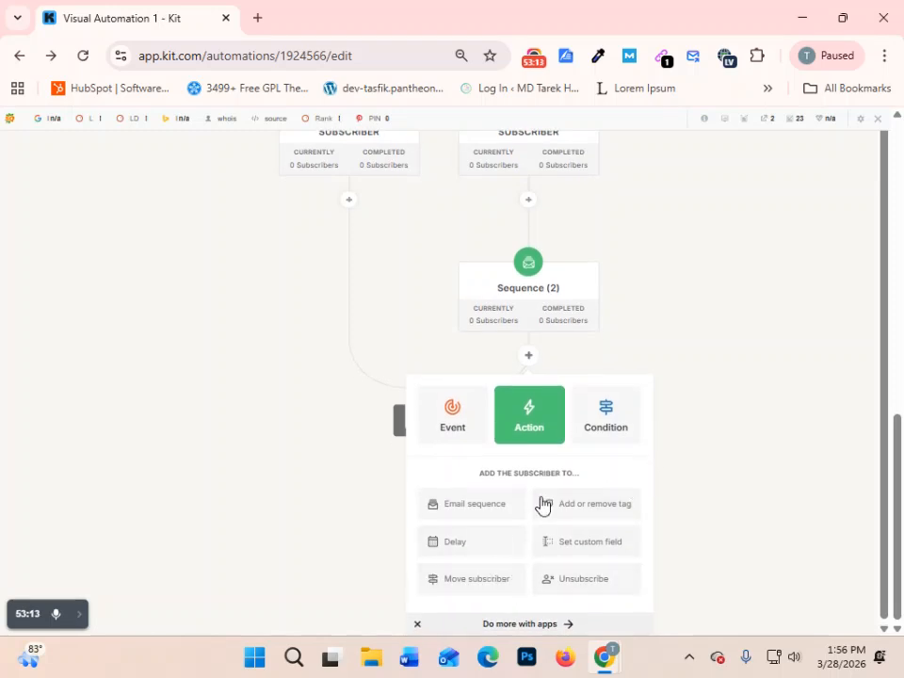
left_click(580, 444)
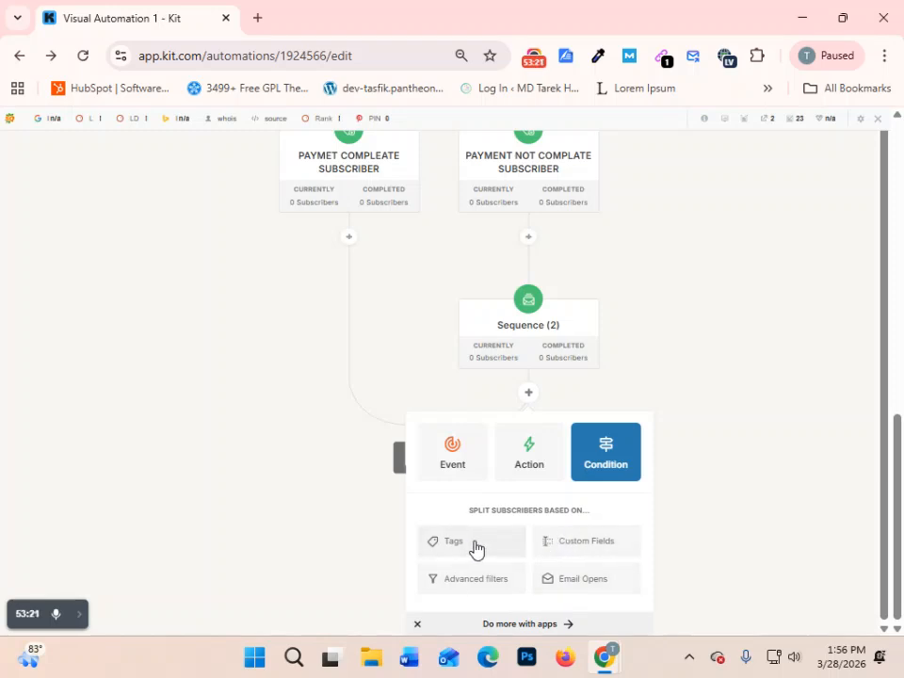
left_click(673, 407)
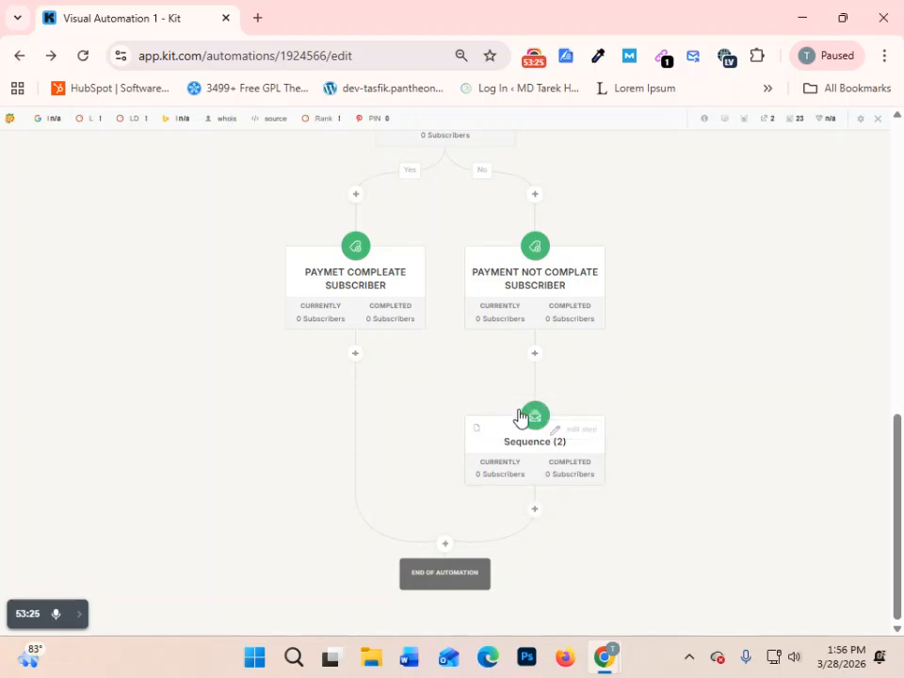
- Add a delay action of 3 days after Sequence (2)
left_click(534, 509)
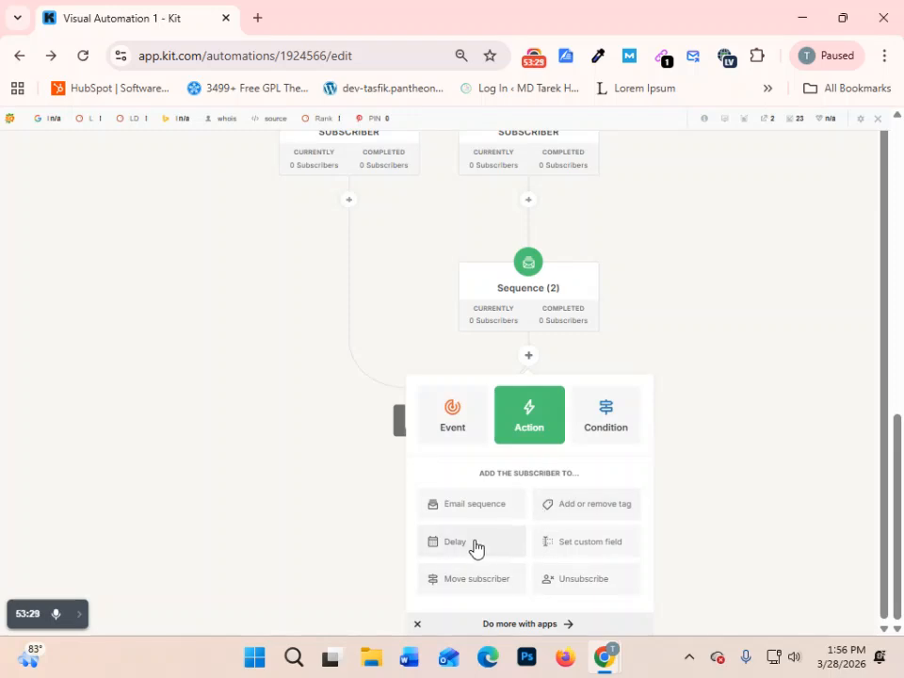
left_click(476, 546)
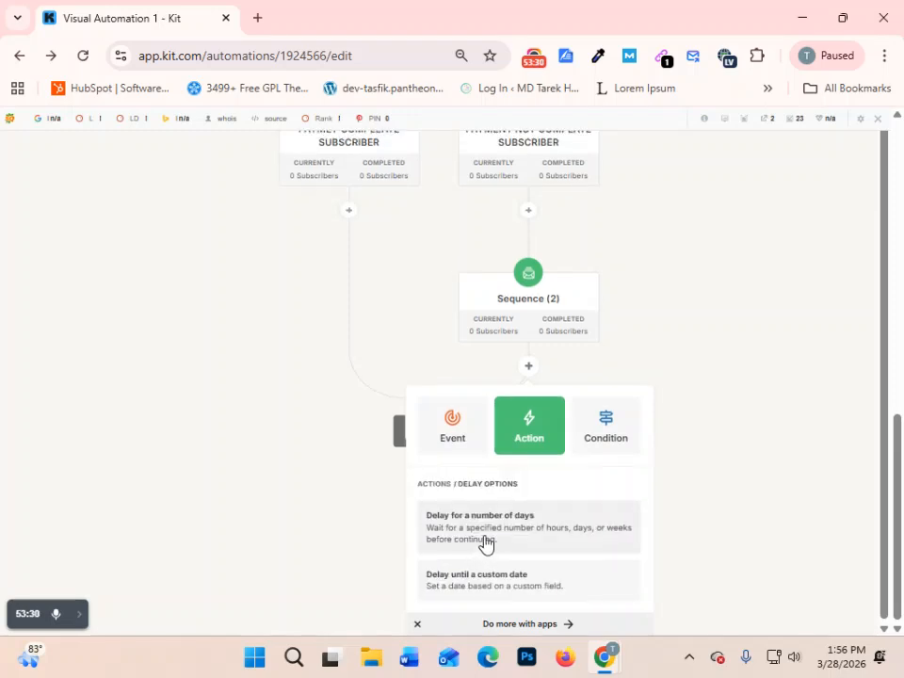
left_click(546, 523)
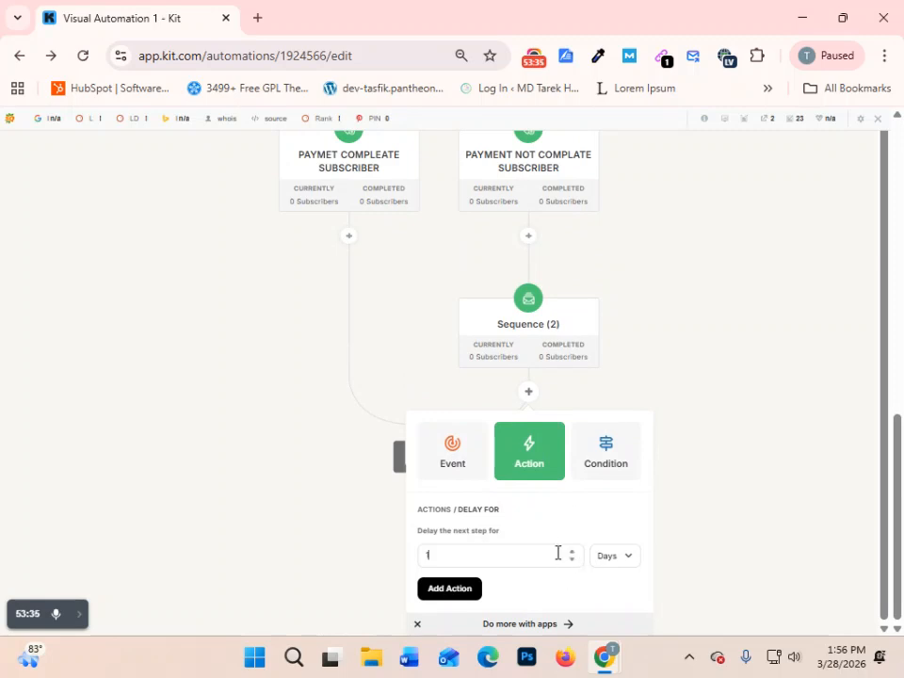
key("BackSpace")
type("3")
left_click(449, 587)
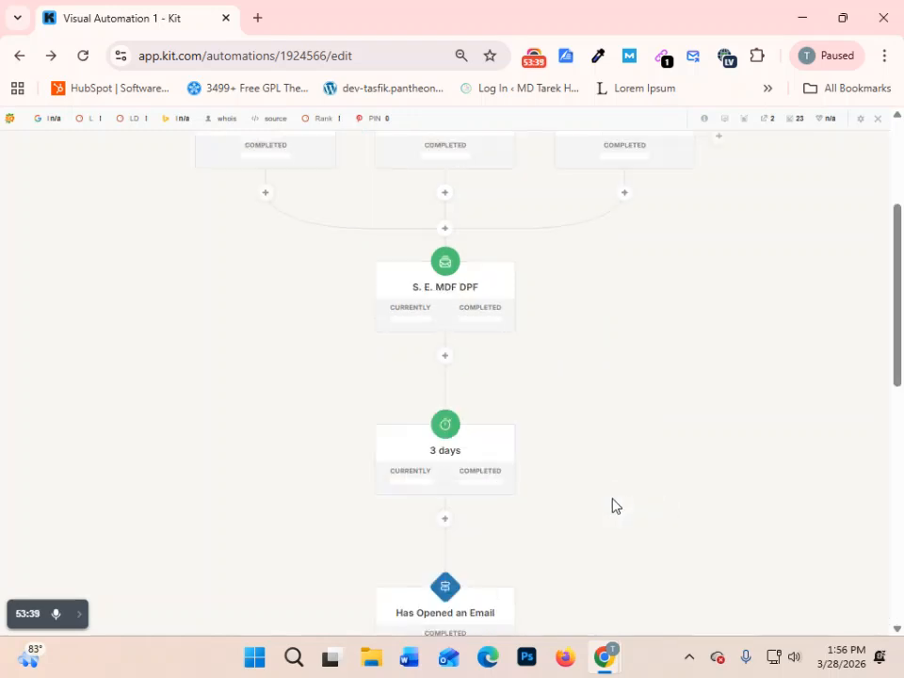
- Add an Email Opens condition after the 3-day delay below Sequence (2), checking for any email opened in the past 4 days
scroll(722, 423, "down", 2)
scroll(597, 458, "up", 3)
scroll(597, 457, "down", 10)
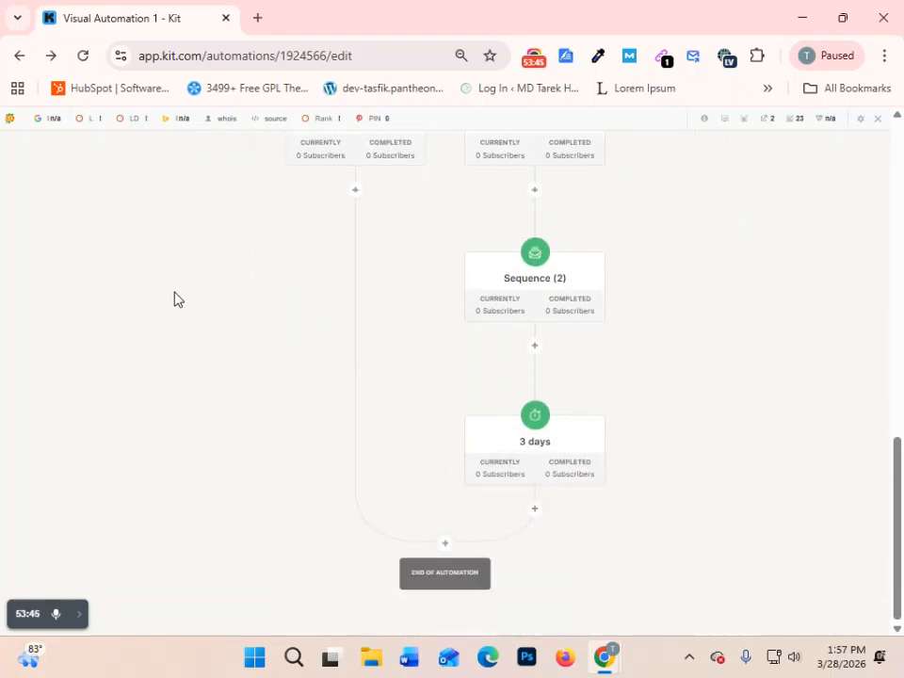
left_click(535, 510)
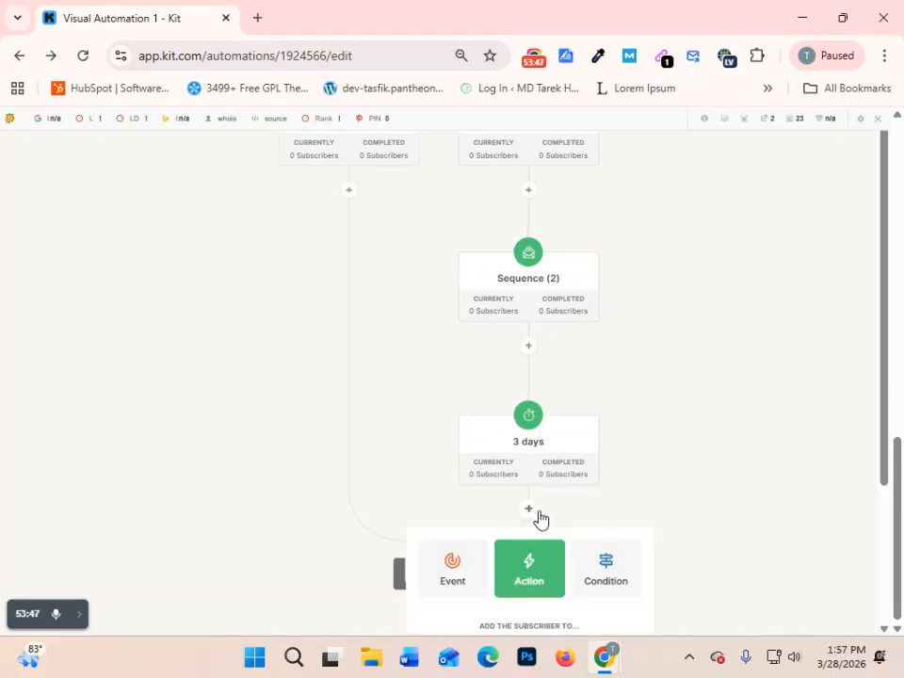
left_click(608, 418)
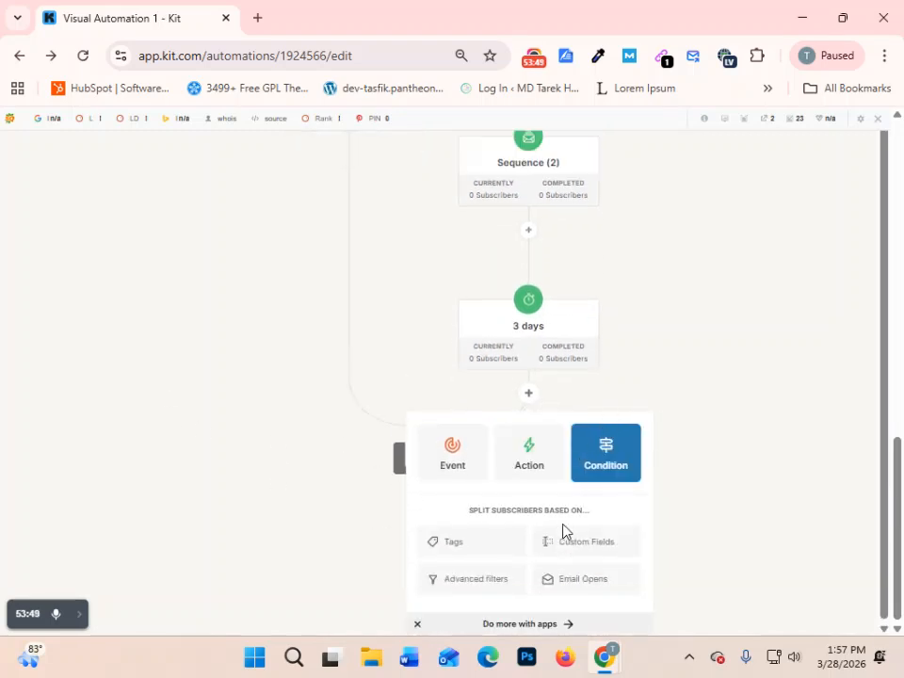
left_click(578, 589)
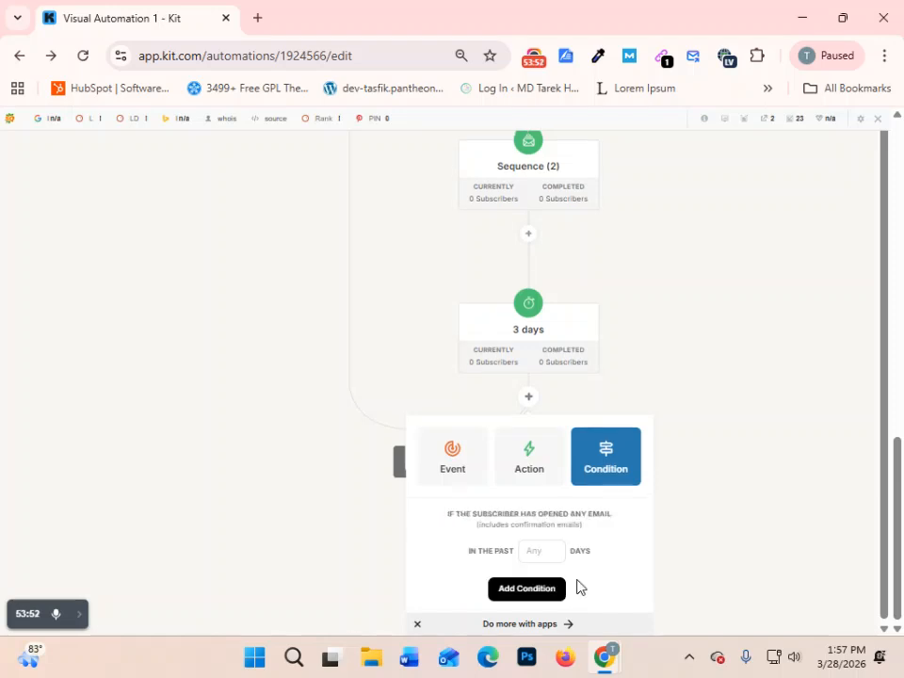
left_click(527, 589)
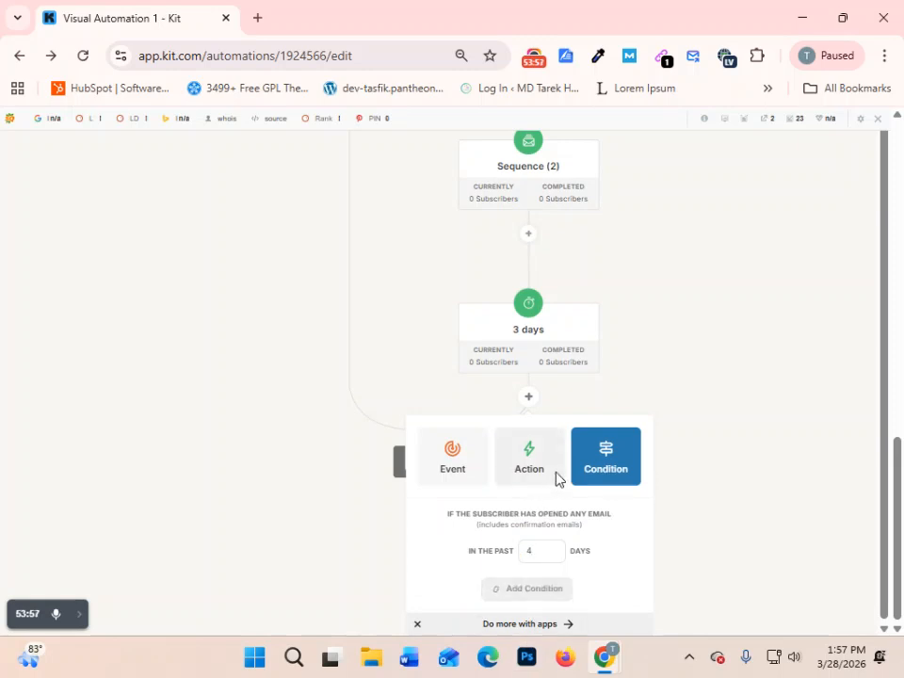
- Add the existing tag PAYMET COMPLEATE SUBSCRIBER as an action on the Yes branch of the second Has Opened an Email condition
scroll(555, 480, "down", 5)
scroll(557, 487, "down", 4)
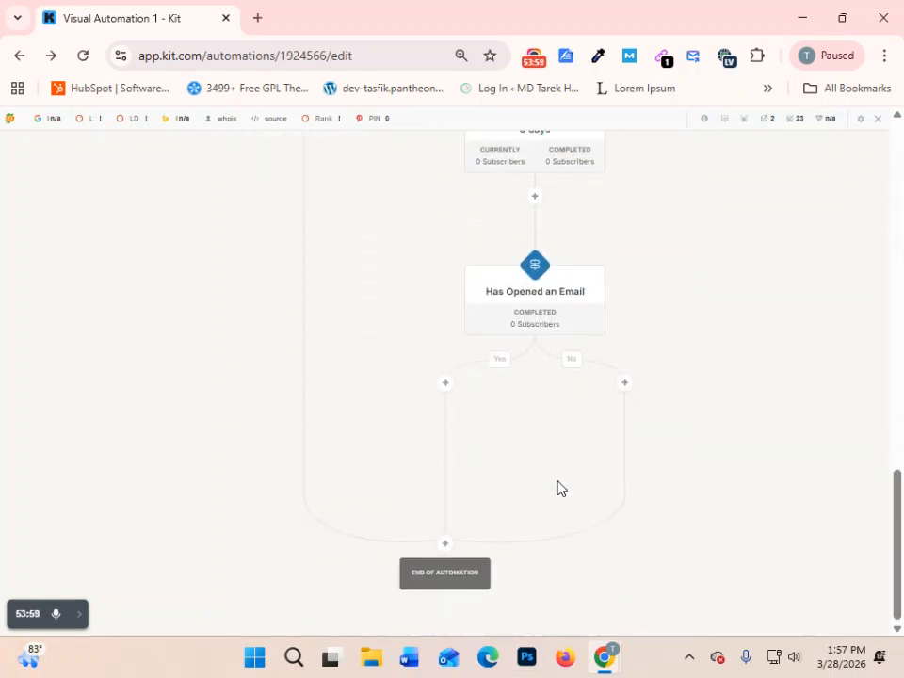
left_click(444, 383)
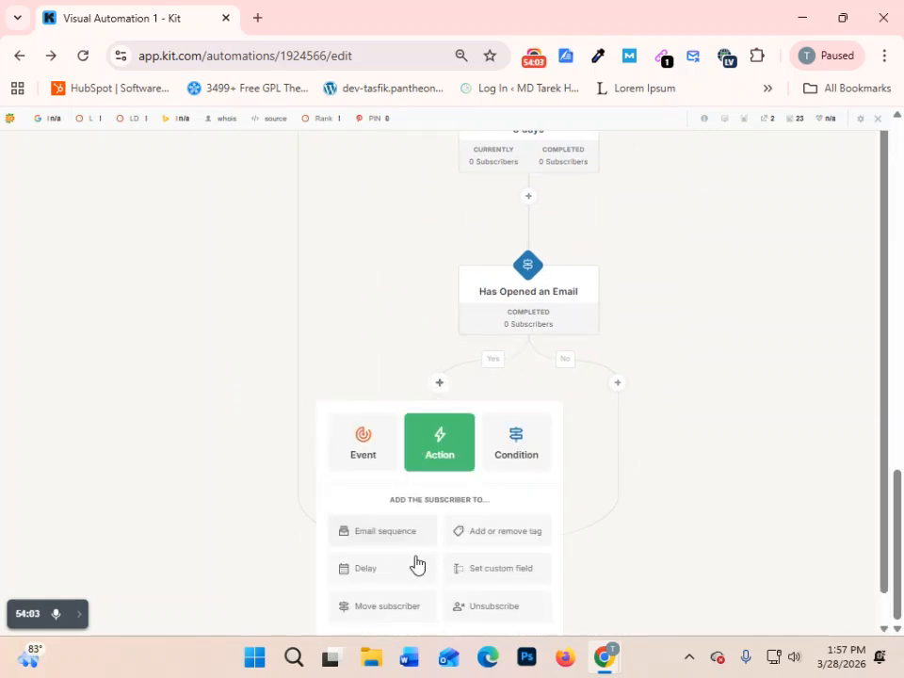
scroll(462, 575, "down", 1)
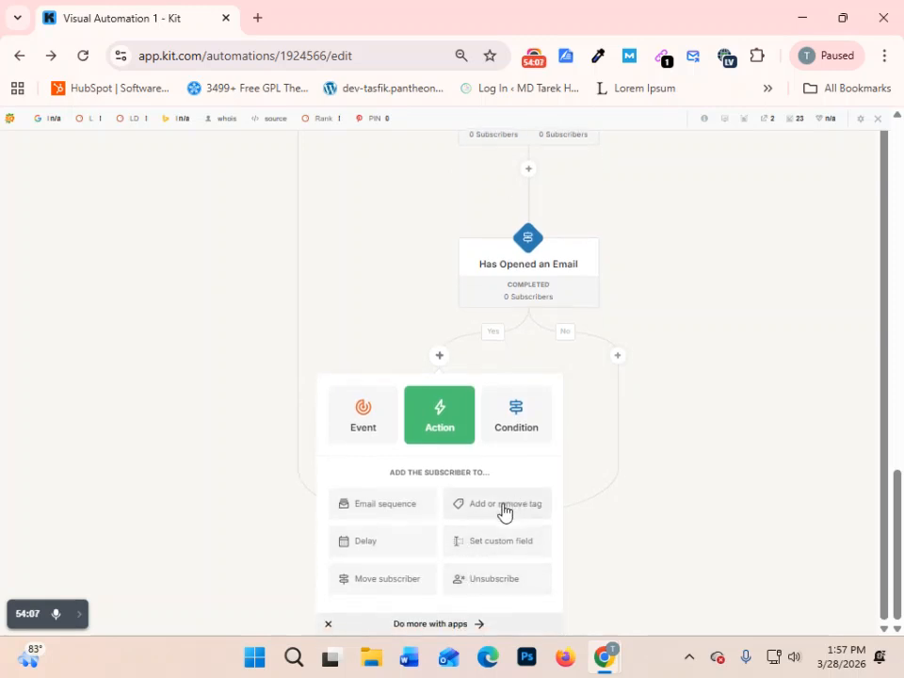
left_click(503, 512)
left_click(405, 555)
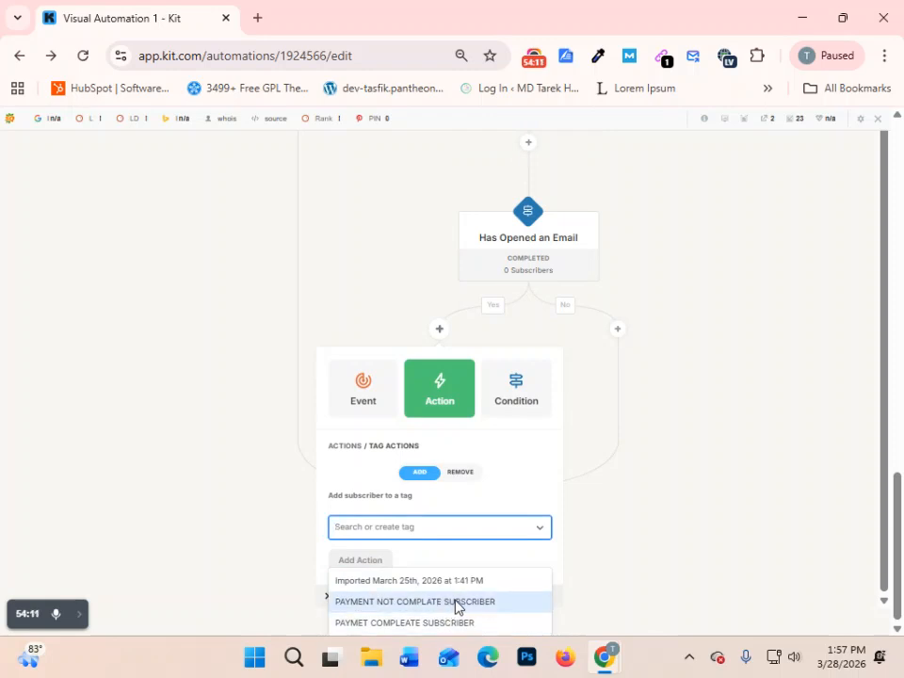
left_click(429, 623)
left_click(368, 591)
- Add an Unsubscribe action on the No branch of the second Has Opened an Email condition
scroll(571, 480, "down", 11)
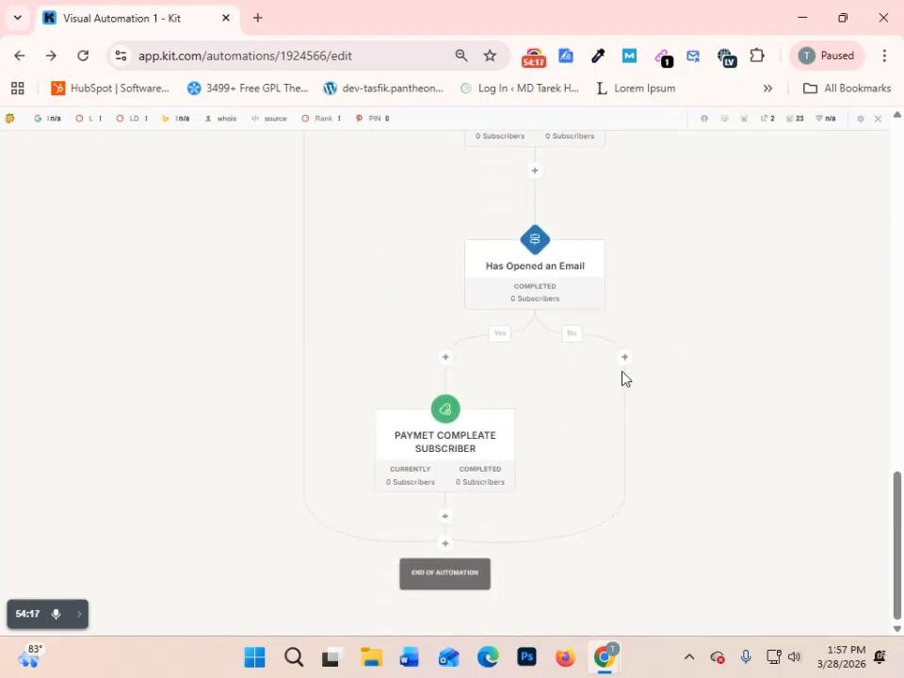
left_click(625, 358)
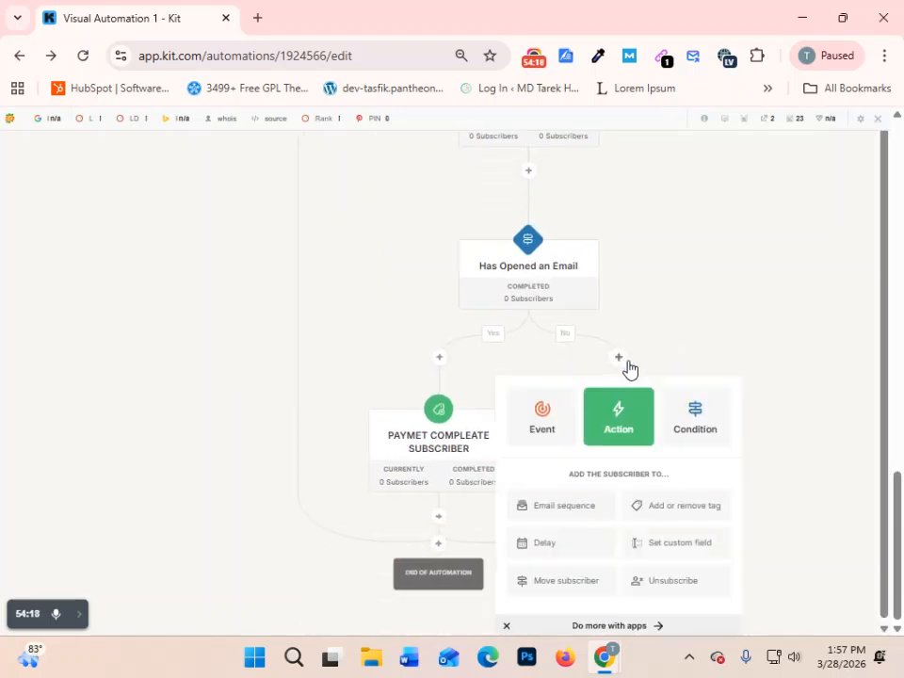
left_click(666, 588)
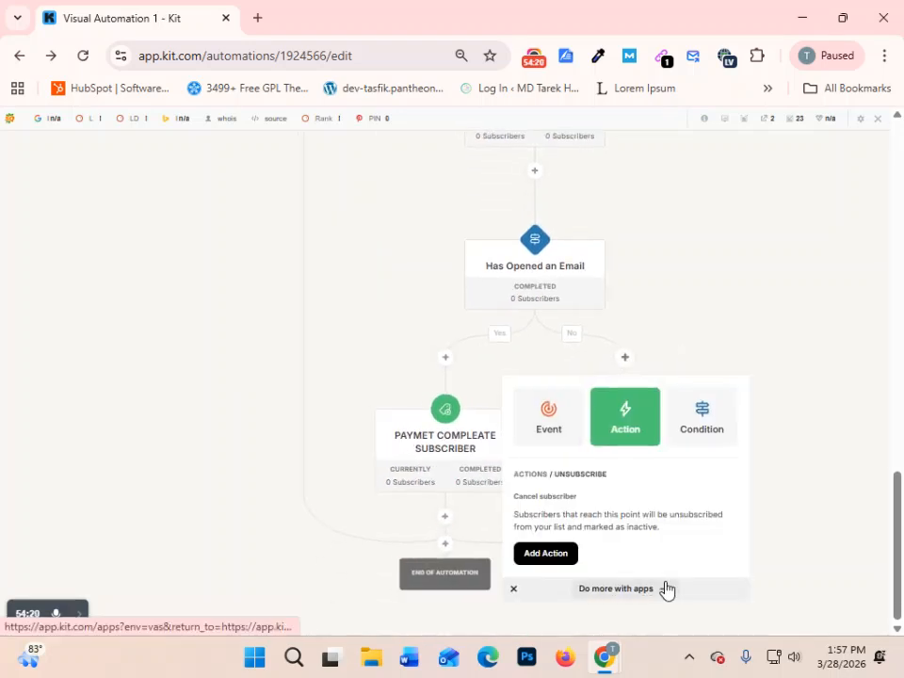
left_click(546, 555)
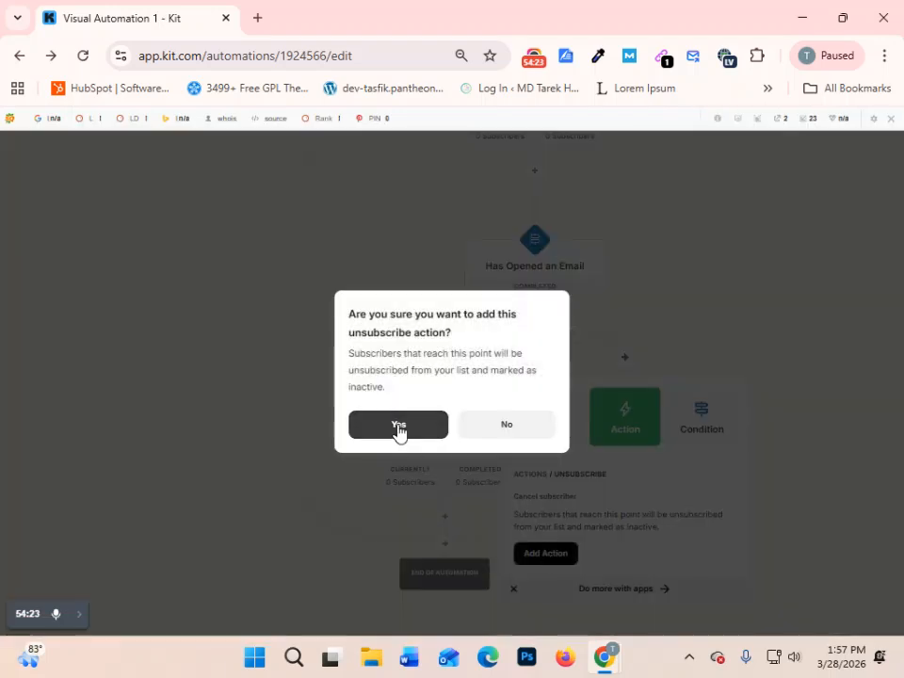
left_click(397, 429)
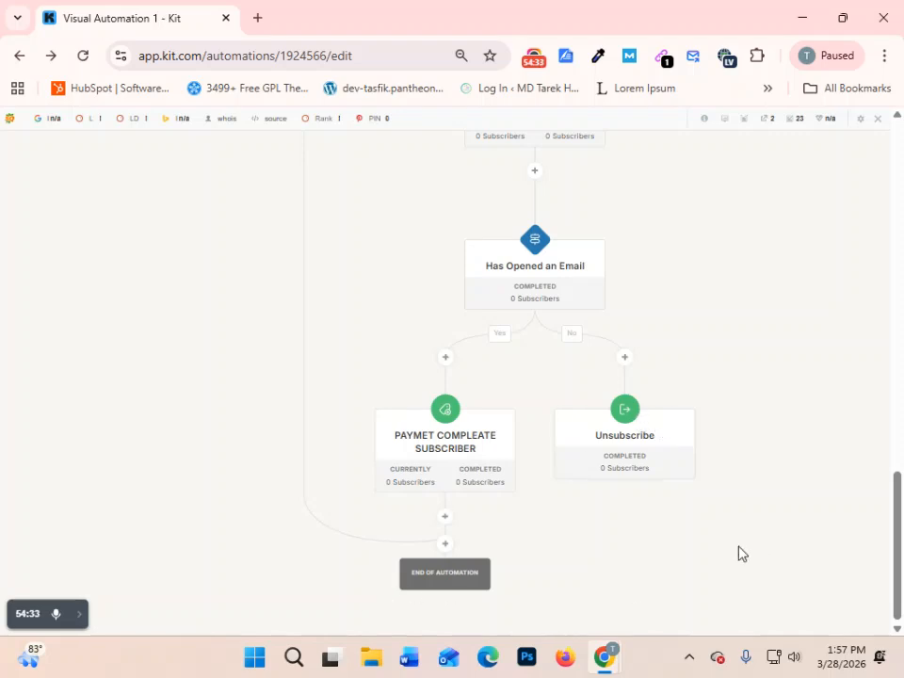
- Rename the visual automation as FOR DMF
scroll(659, 546, "up", 15)
scroll(638, 530, "down", 15)
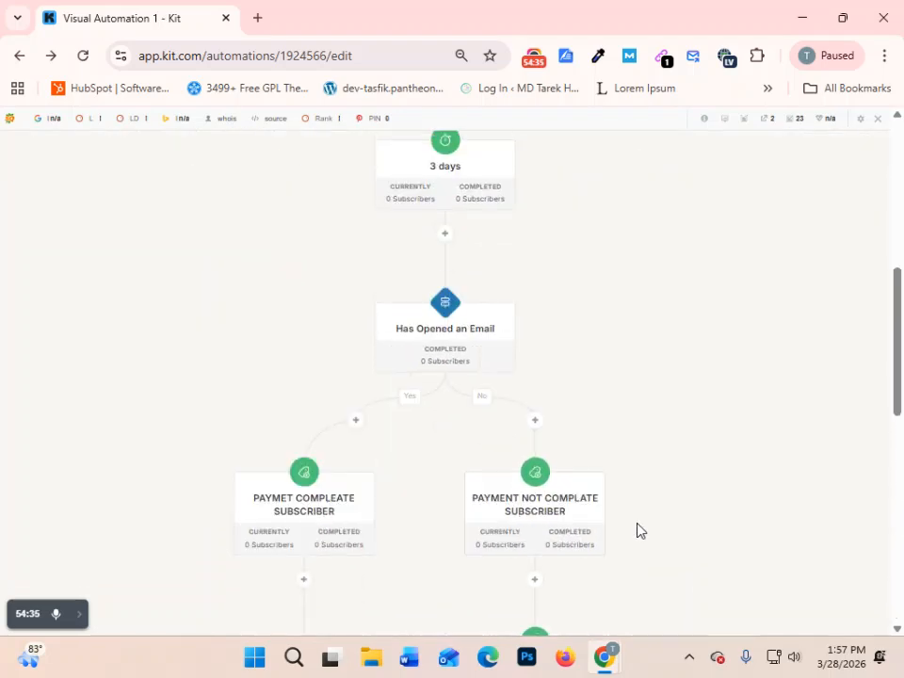
scroll(569, 527, "up", 5)
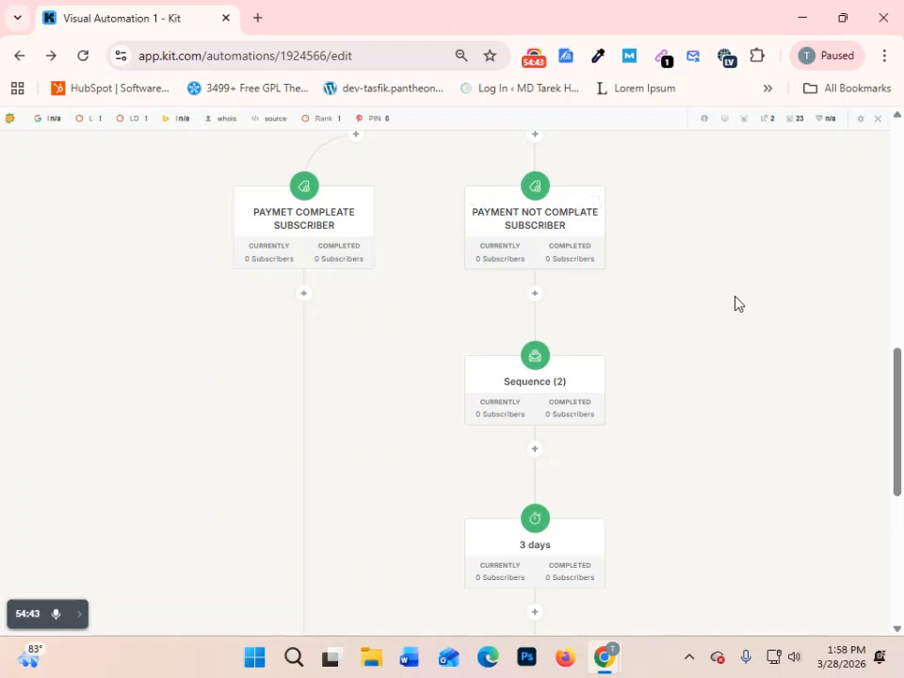
scroll(739, 302, "up", 8)
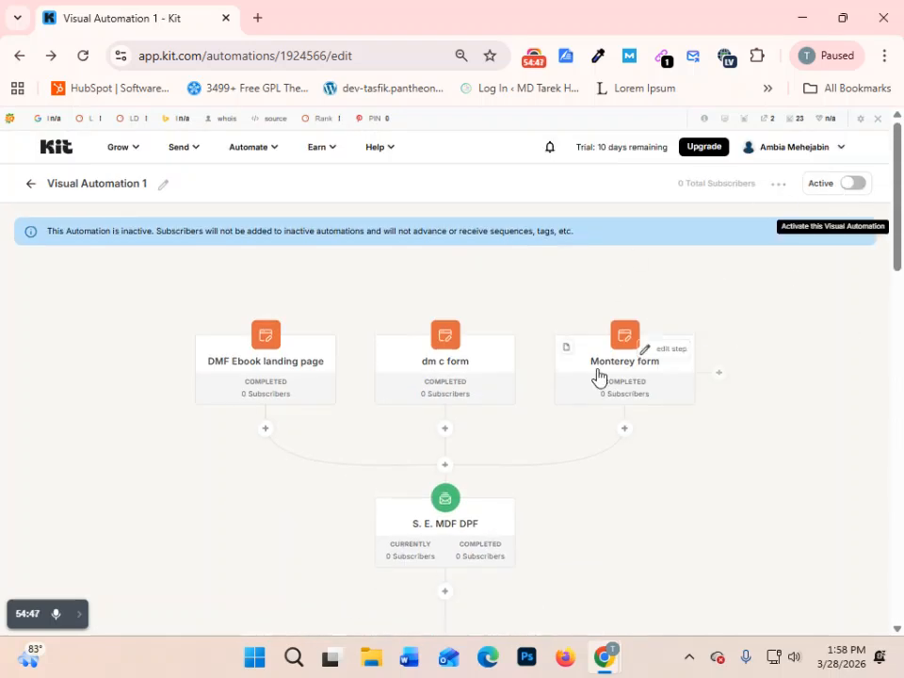
left_click(125, 186)
left_click_drag(140, 179, 25, 195)
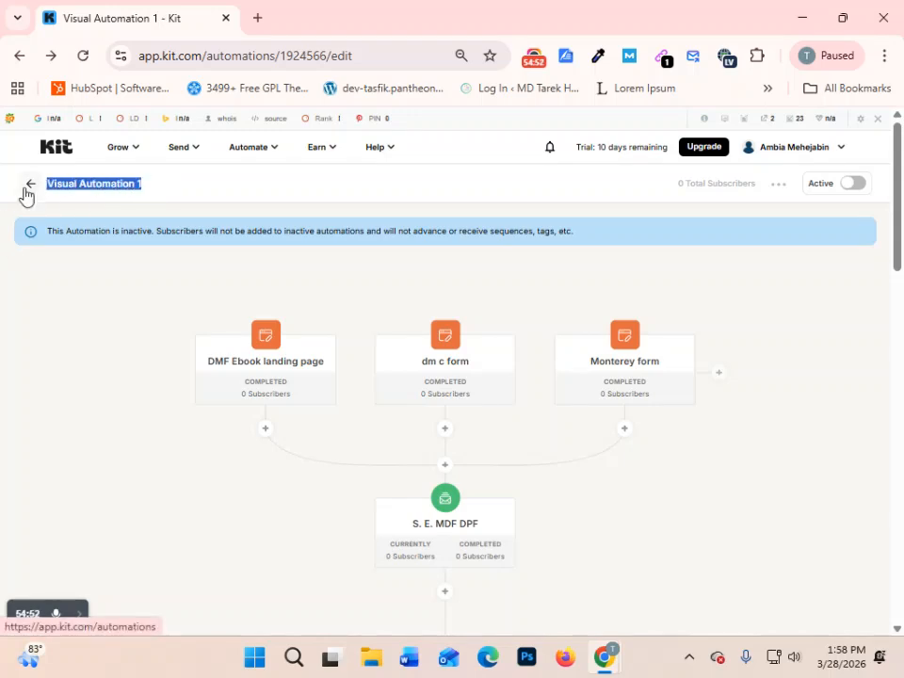
type("FOR DMF")
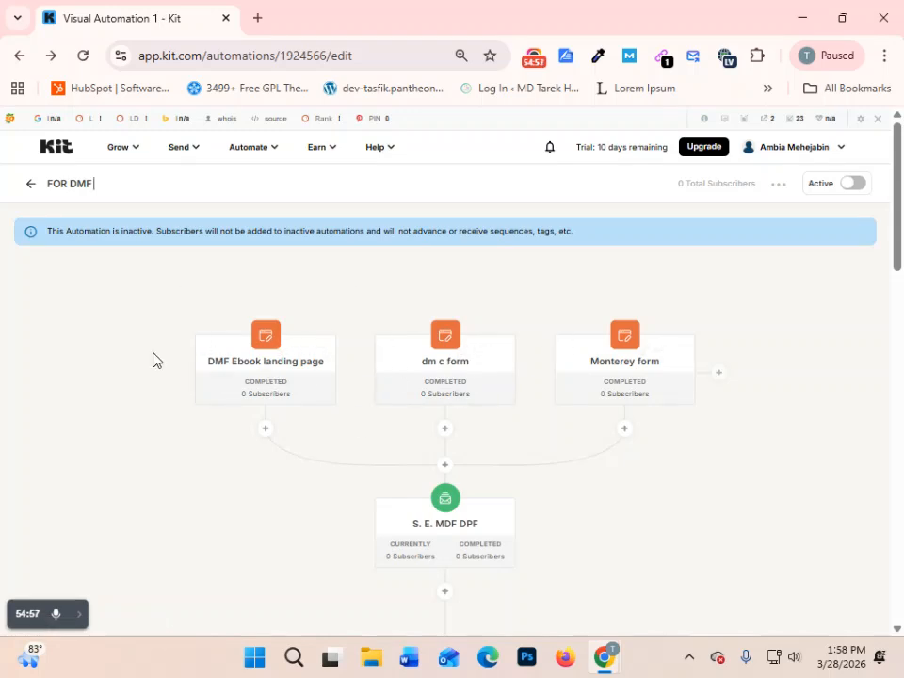
left_click(849, 185)
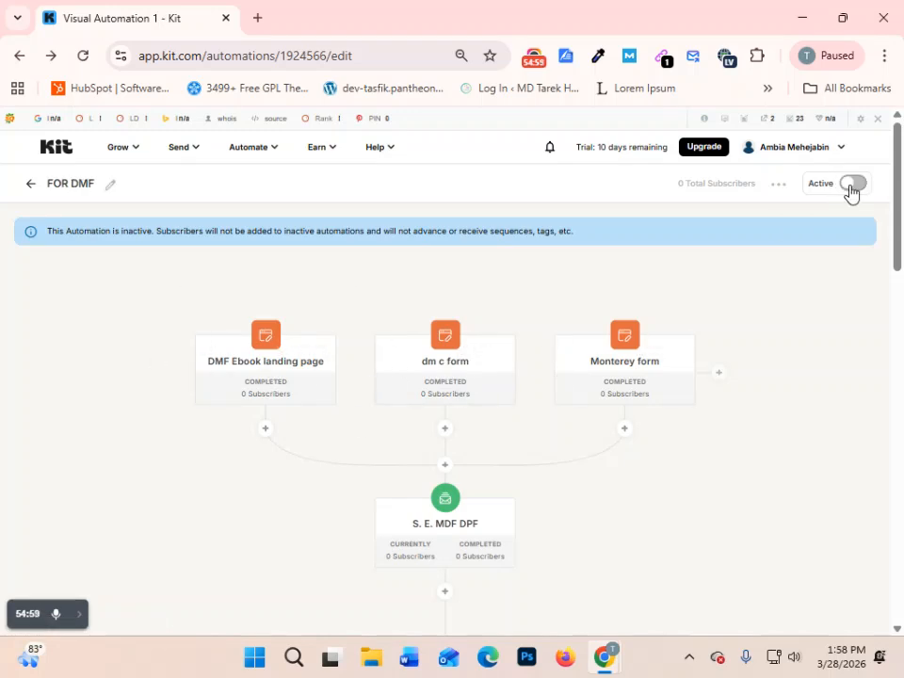
- Activate the FOR DMF visual automation and postpone adding payment details
left_click(852, 185)
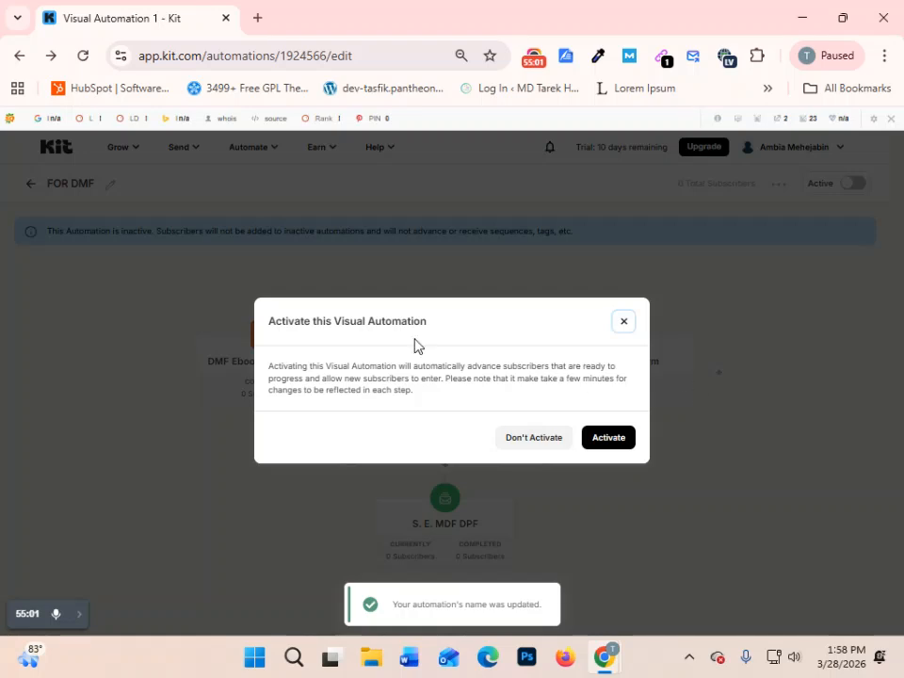
left_click(609, 443)
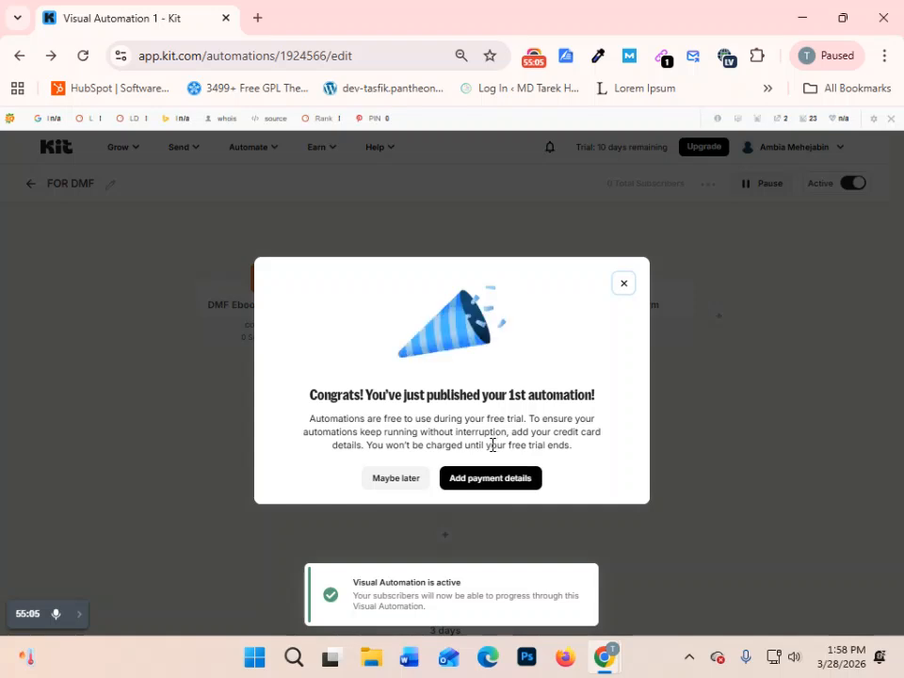
left_click(392, 486)
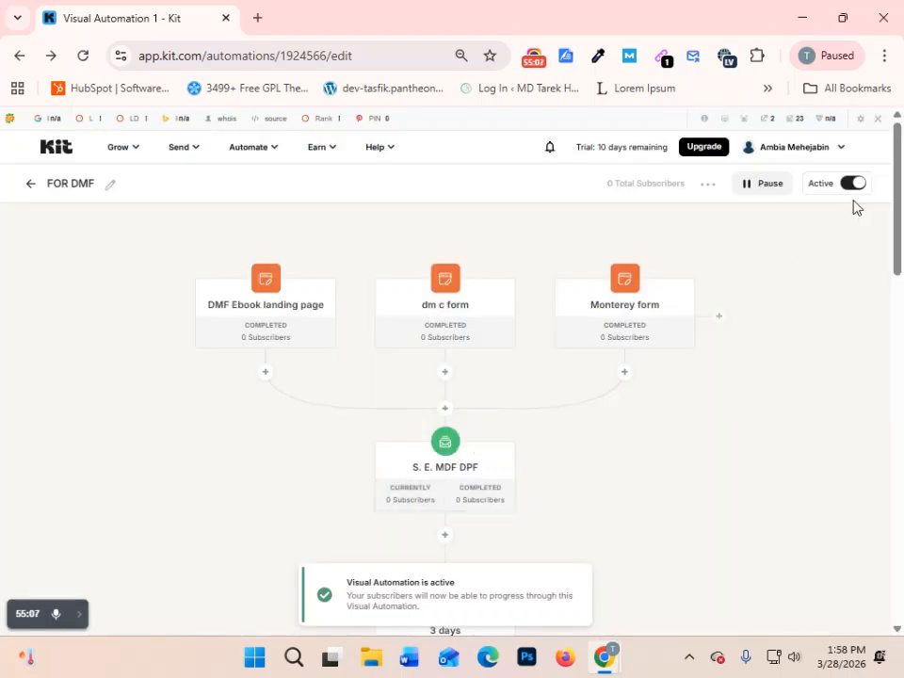
- Open the S. E. MDF DPF sequence for editing from the list of sequences
scroll(613, 384, "down", 5)
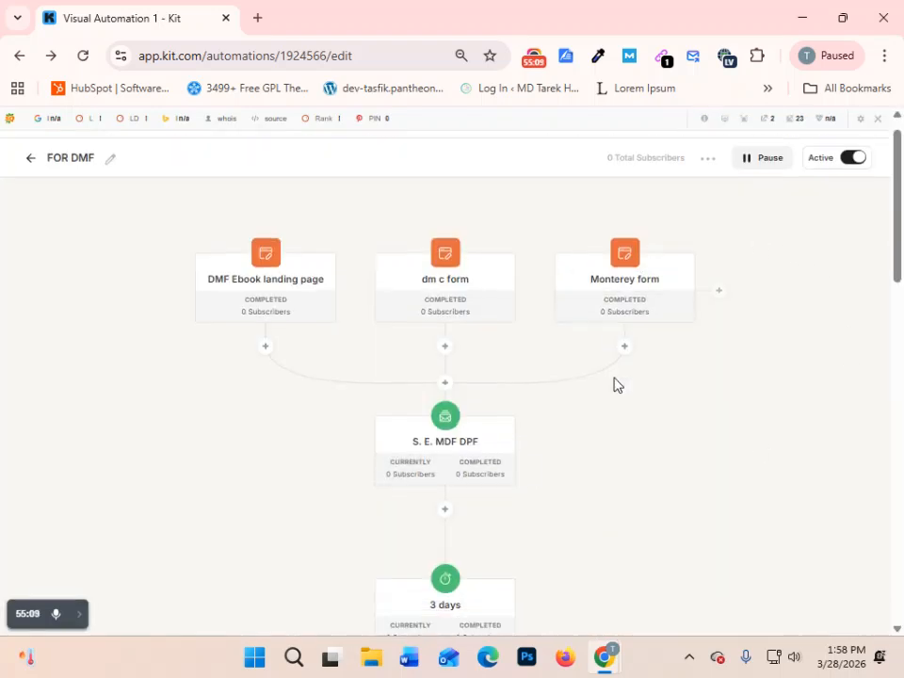
scroll(613, 378, "up", 5)
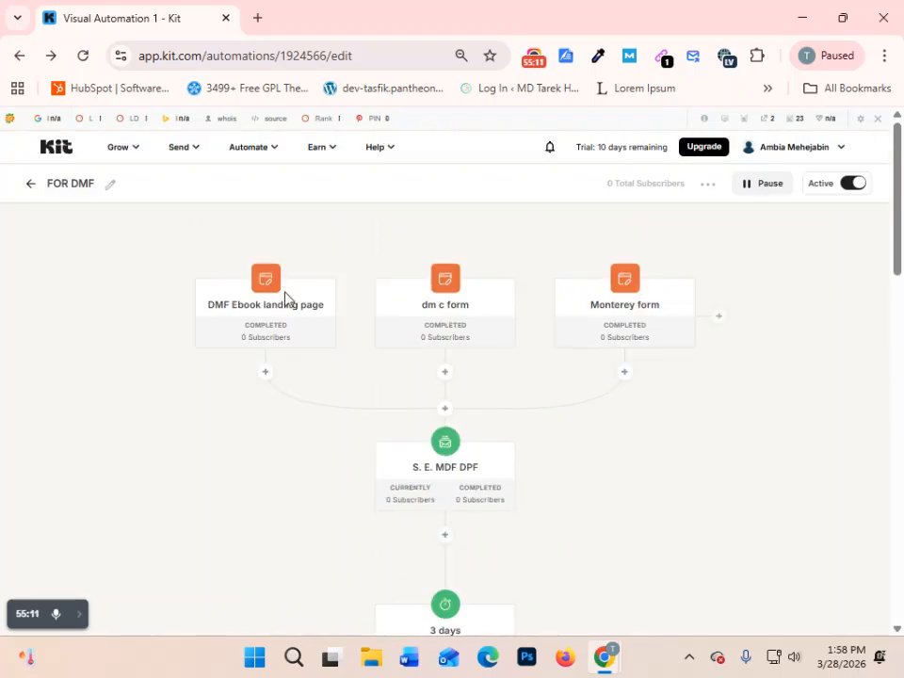
left_click(185, 149)
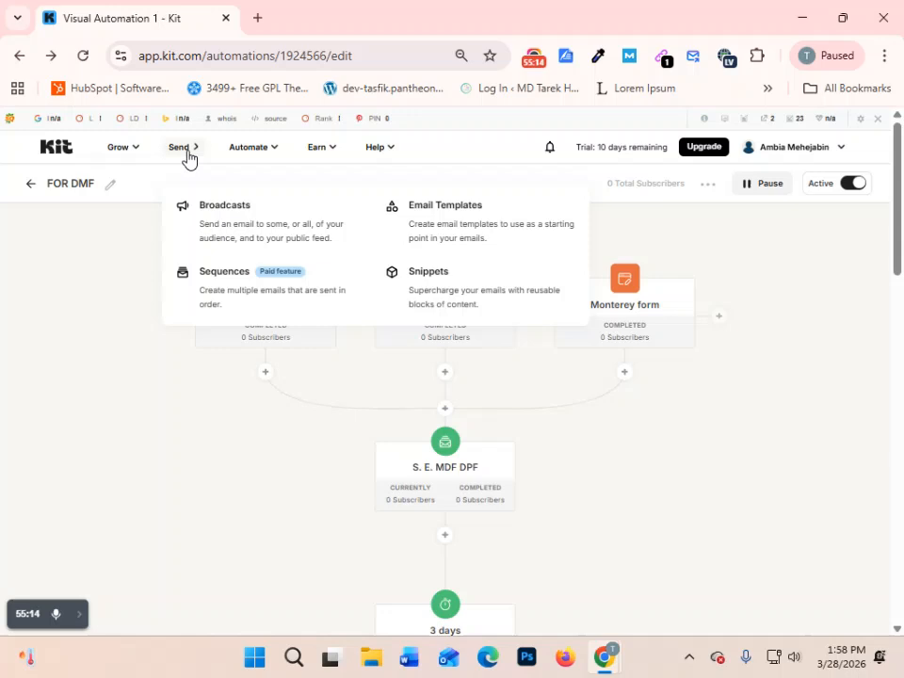
left_click(210, 277)
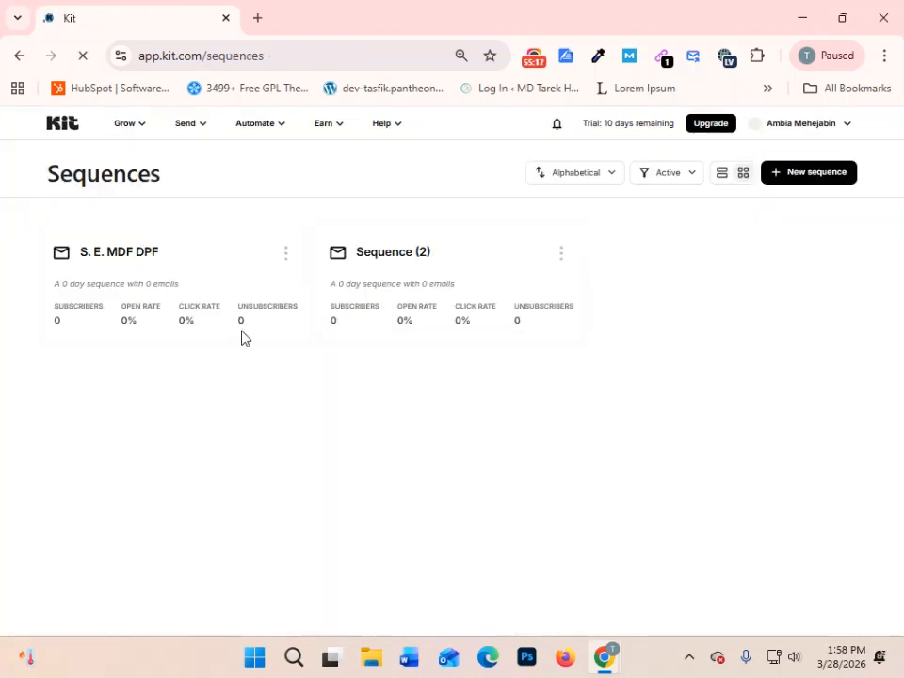
left_click(279, 254)
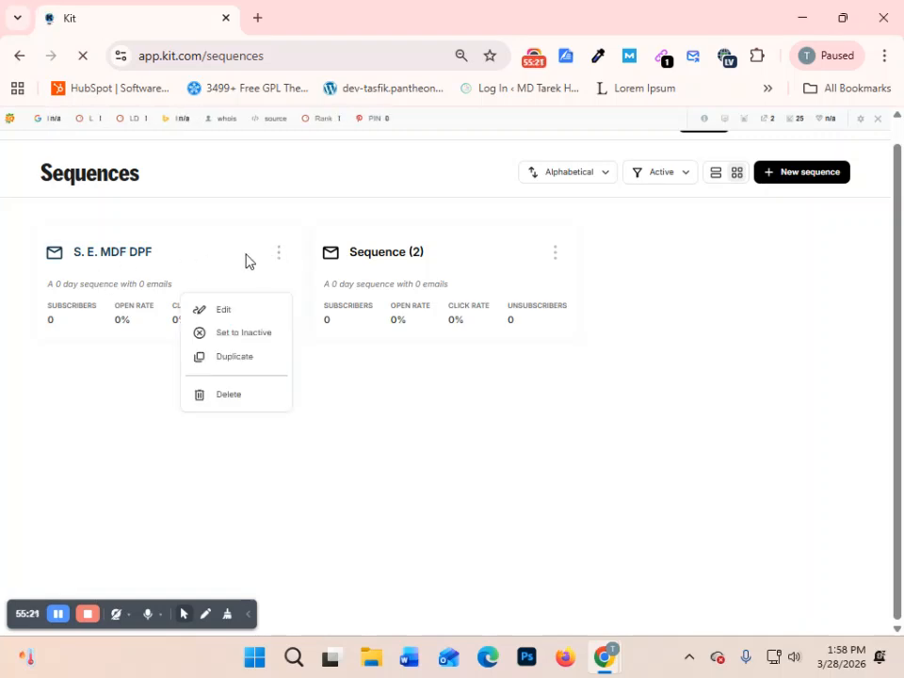
left_click(240, 312)
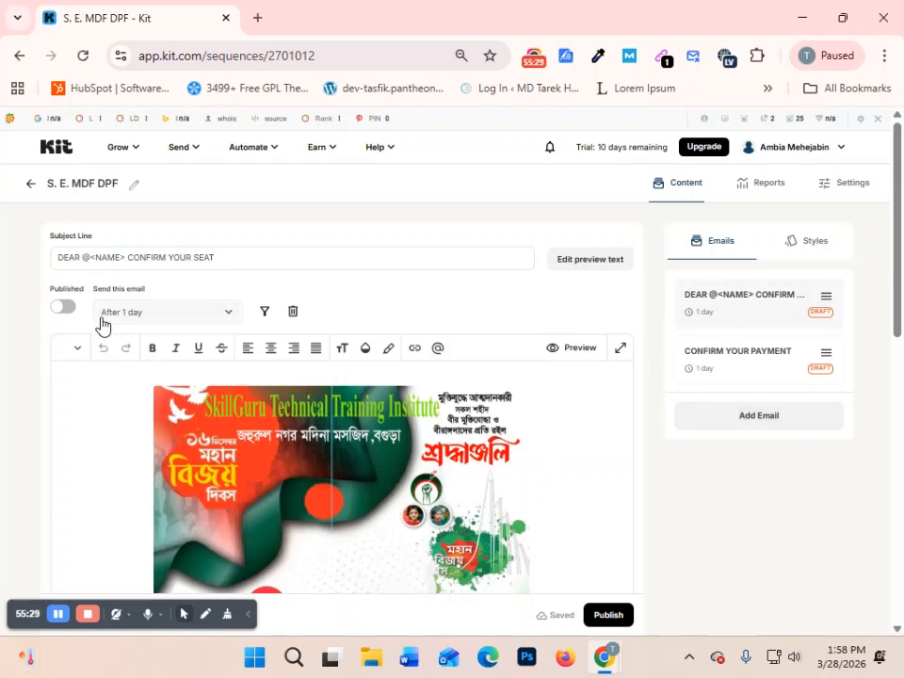
- Set the DEAR @<NAME> CONFIRM YOUR SEAT email to send 0 days after the last email
left_click(216, 320)
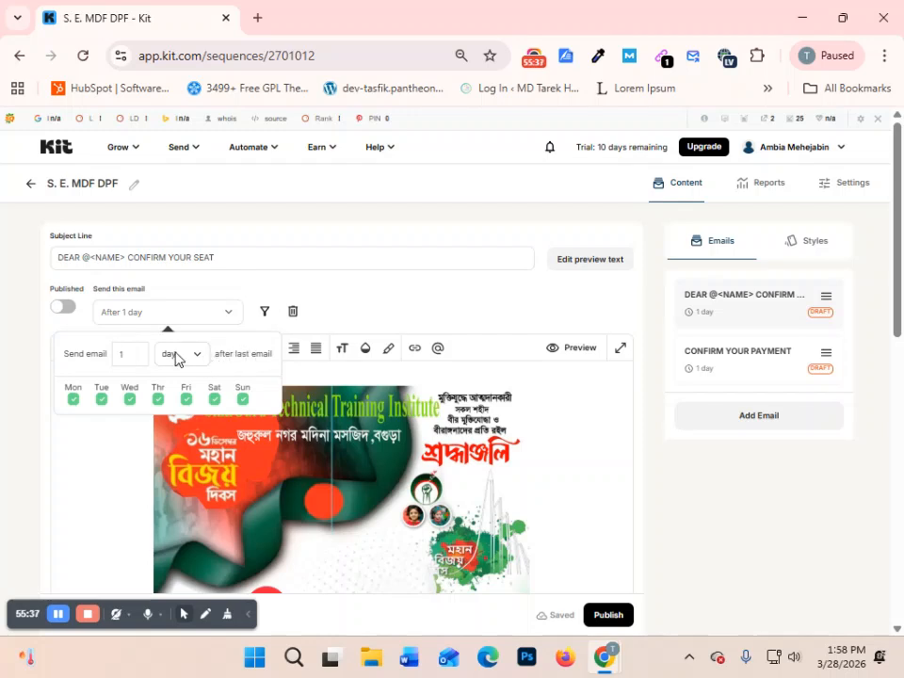
type("0")
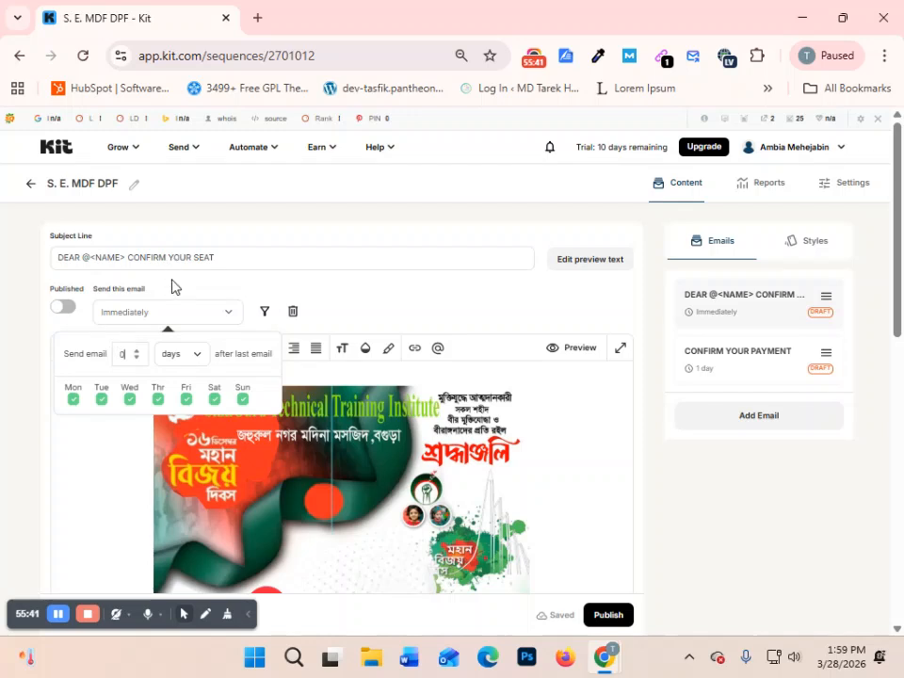
left_click(231, 315)
left_click(232, 318)
left_click(228, 320)
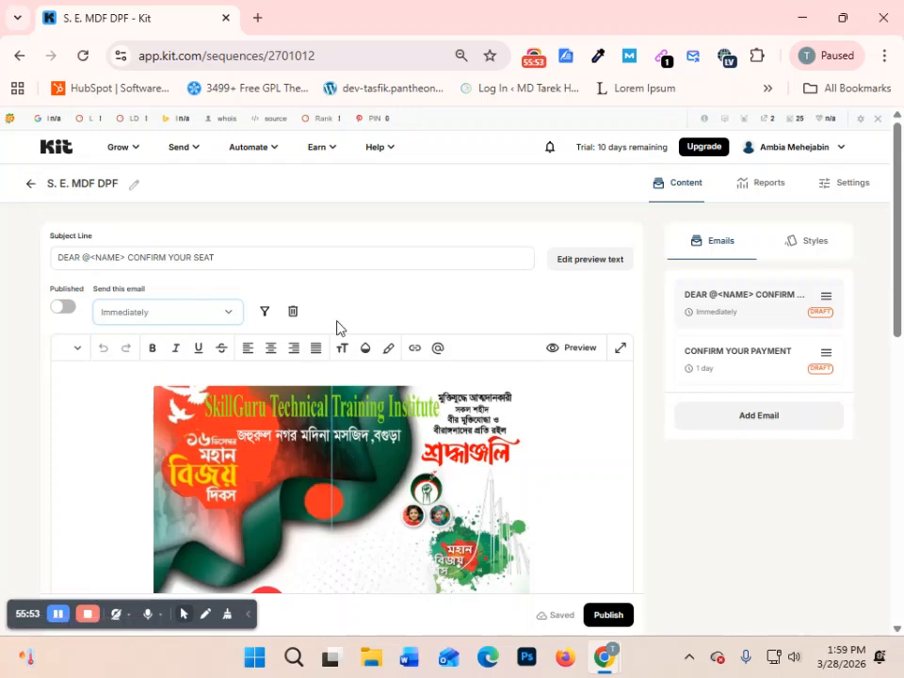
scroll(463, 391, "down", 4)
scroll(462, 391, "up", 4)
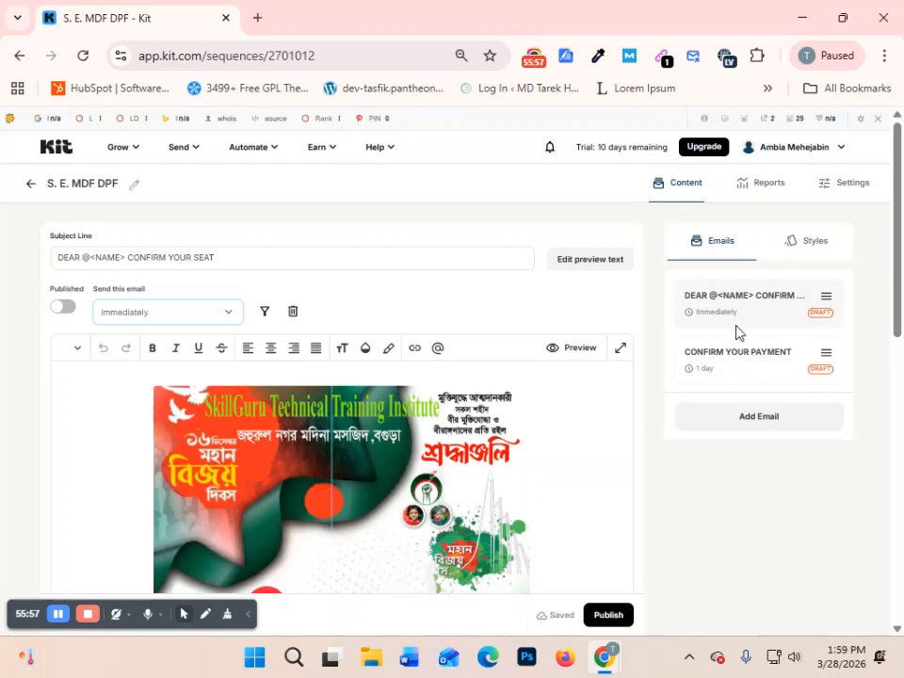
- Open the DMF Ebook landing page from Landing Pages & Forms and copy its share link
left_click(27, 188)
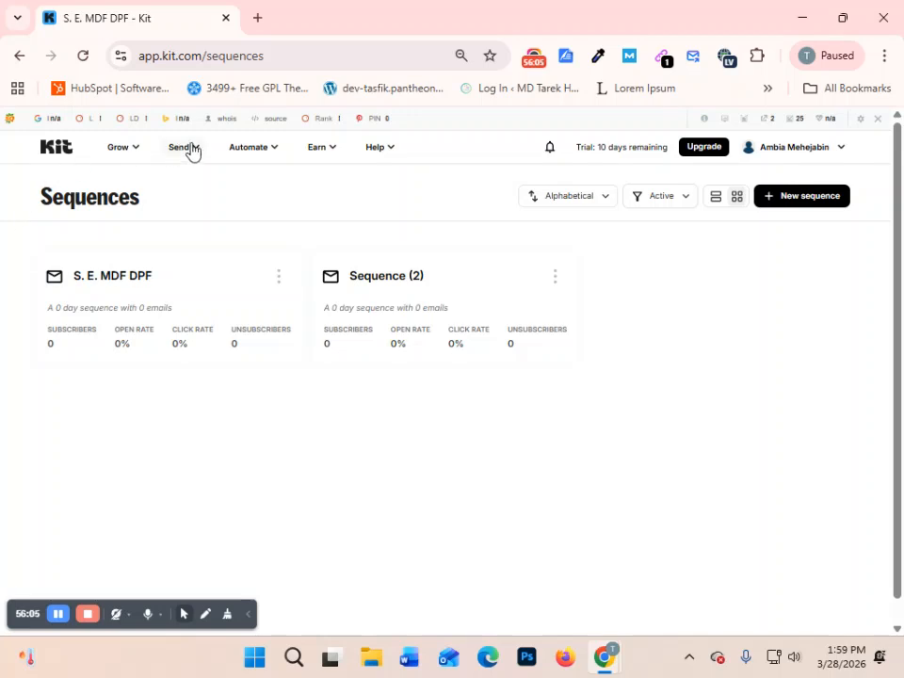
left_click(121, 154)
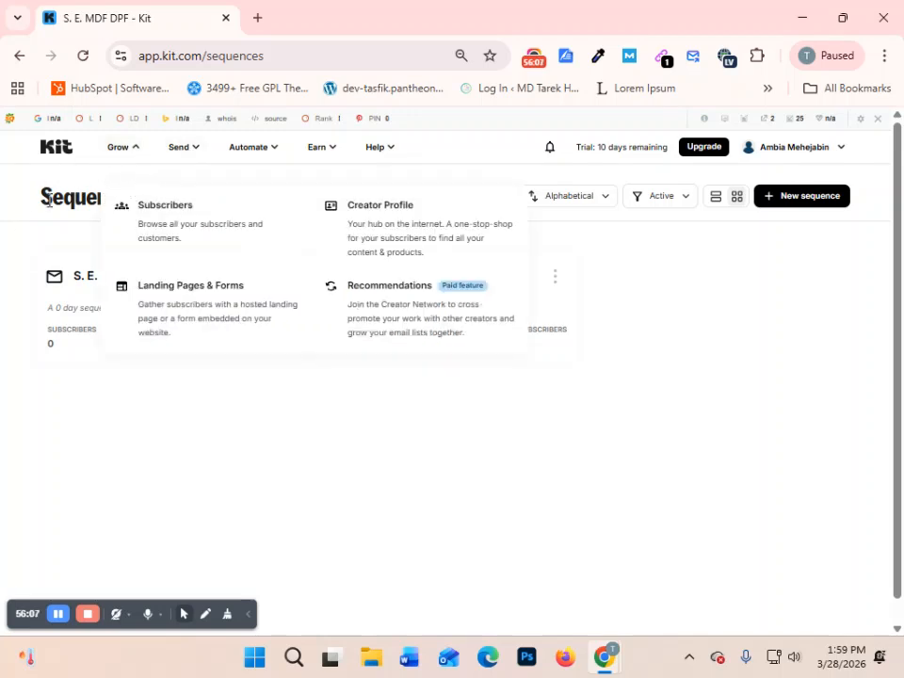
left_click(190, 301)
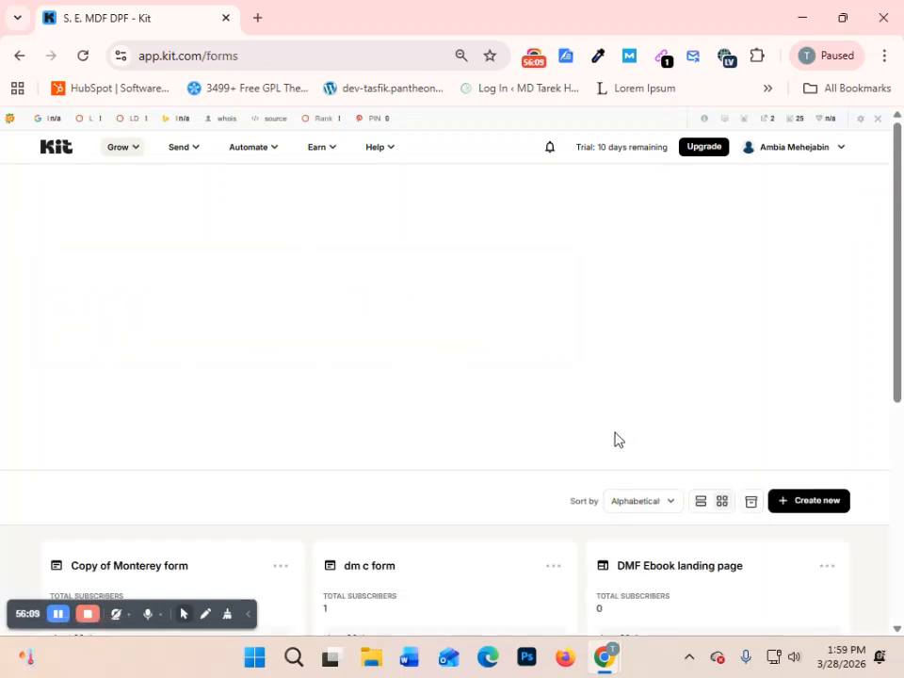
scroll(617, 439, "down", 4)
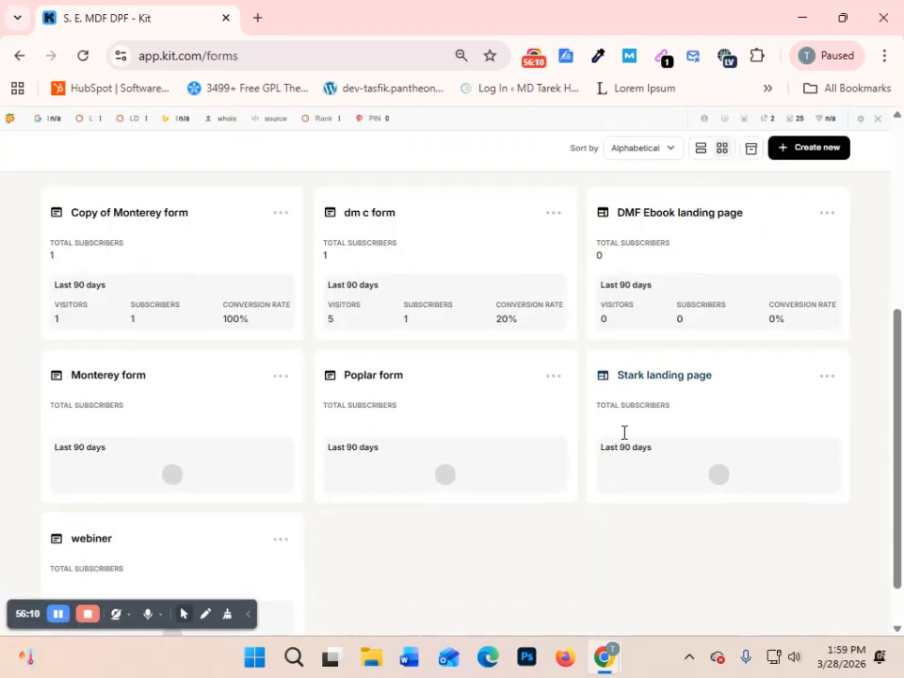
left_click(827, 215)
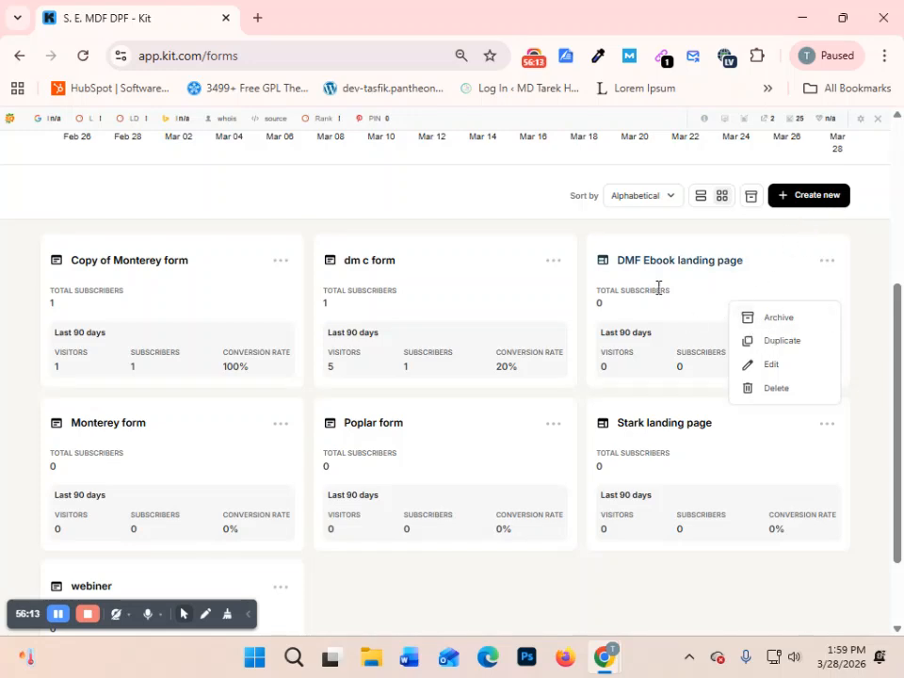
left_click(698, 265)
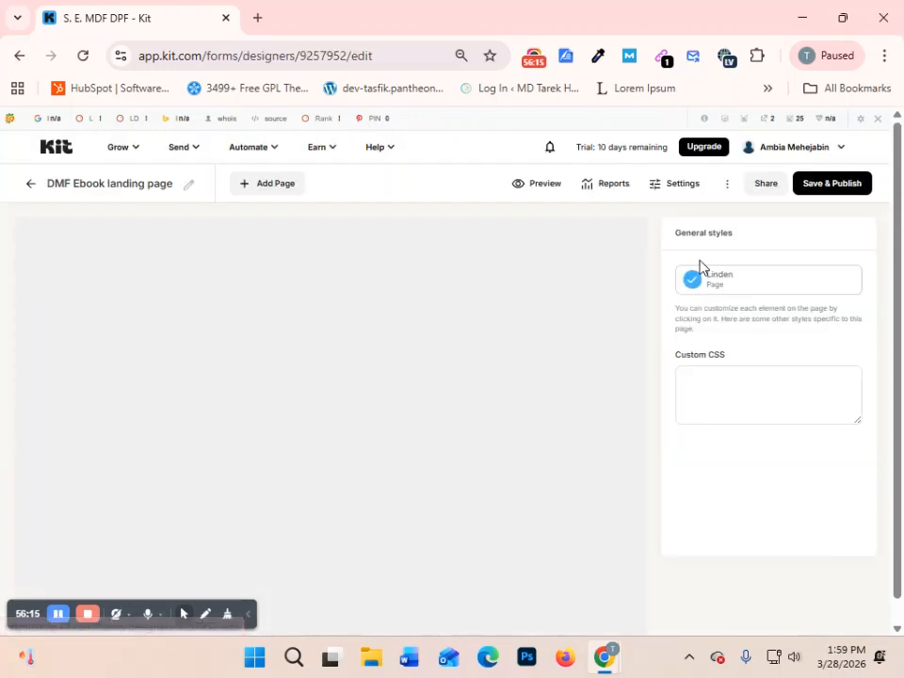
left_click(766, 186)
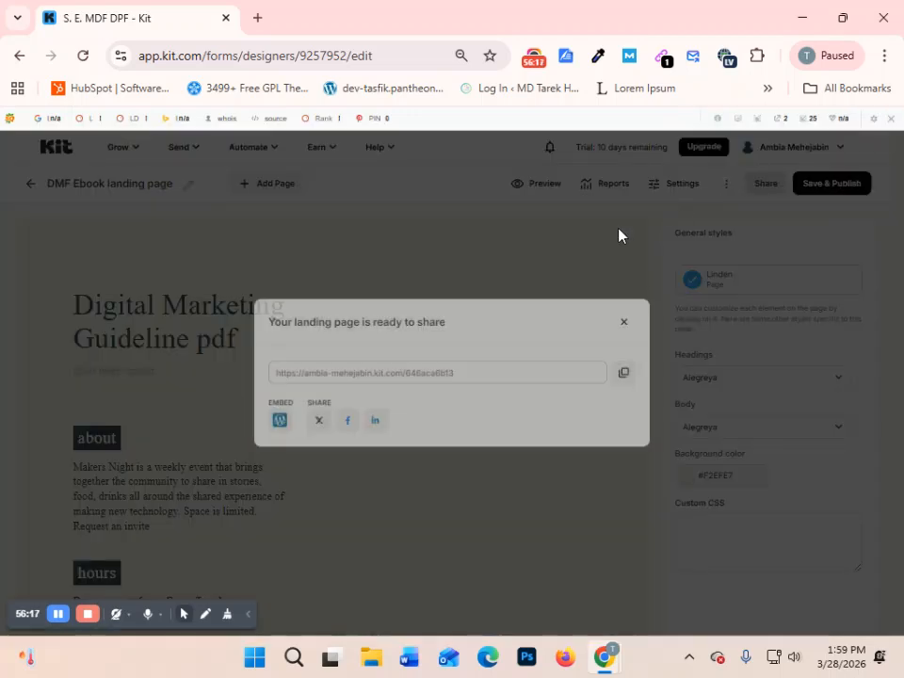
left_click(631, 382)
- Switch to the incognito browser window, open a new tab there, and delete the current Temp Mail address
mouse_move(605, 659)
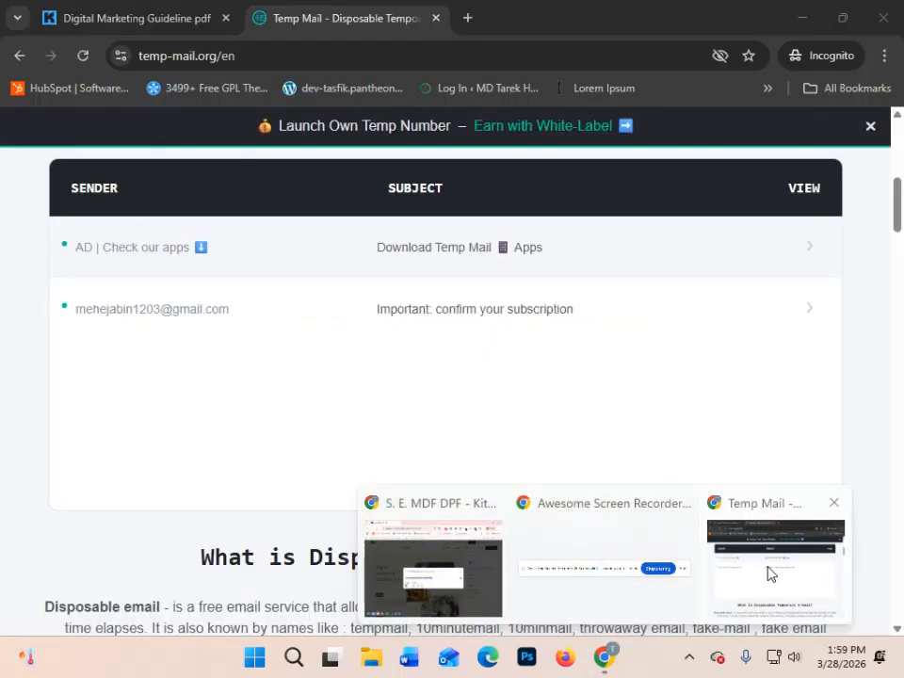
left_click(740, 567)
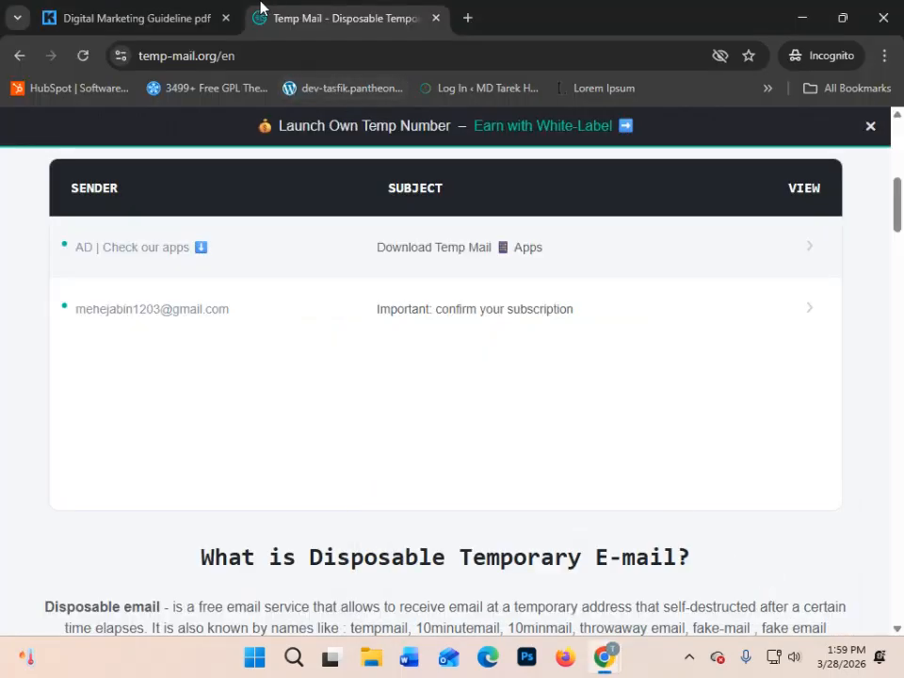
left_click(468, 18)
left_click(301, 27)
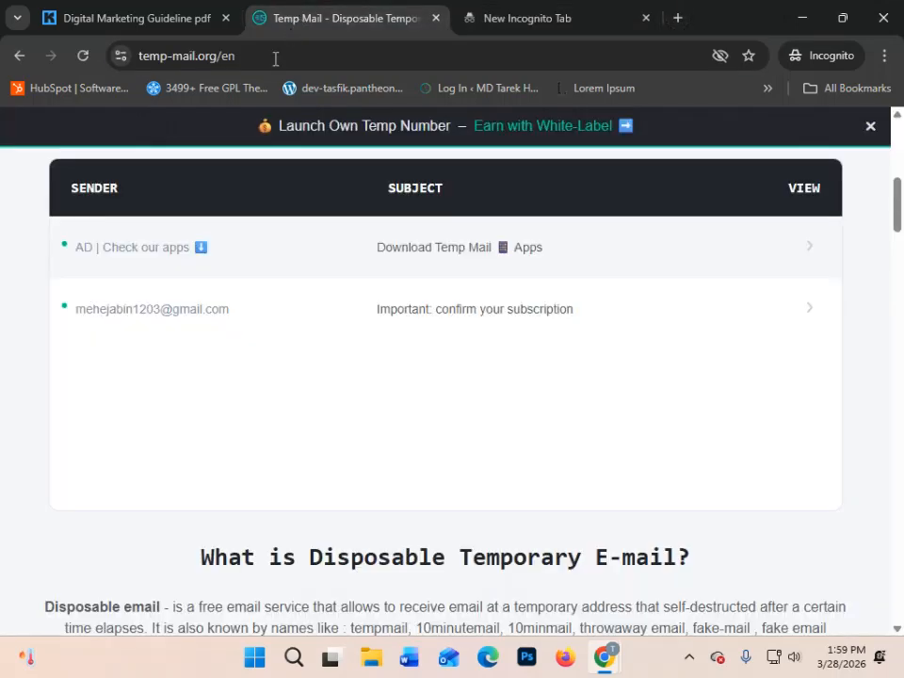
scroll(611, 376, "up", 5)
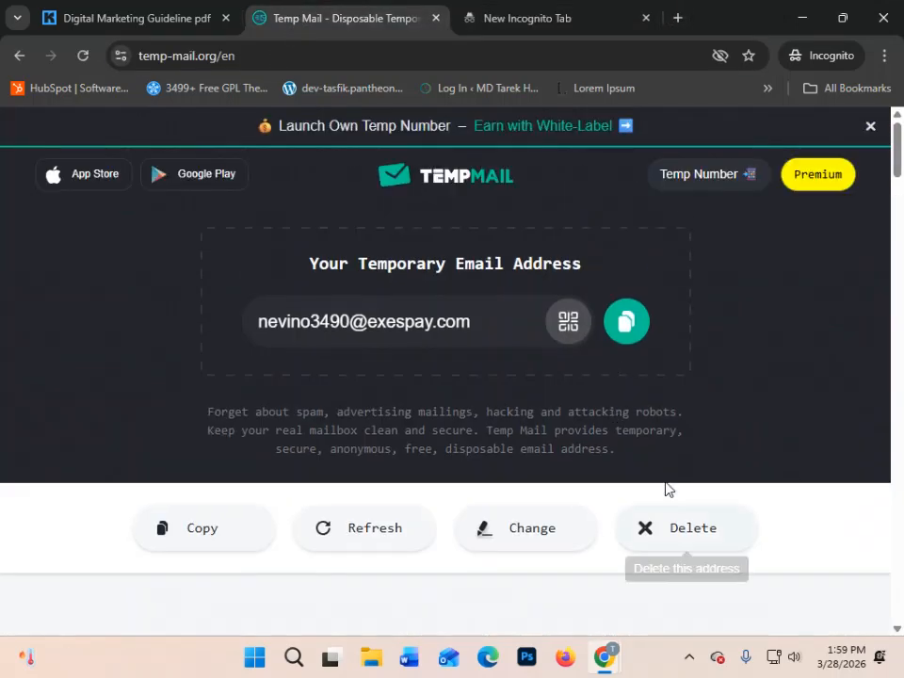
scroll(659, 509, "down", 4)
scroll(659, 471, "up", 4)
left_click(680, 529)
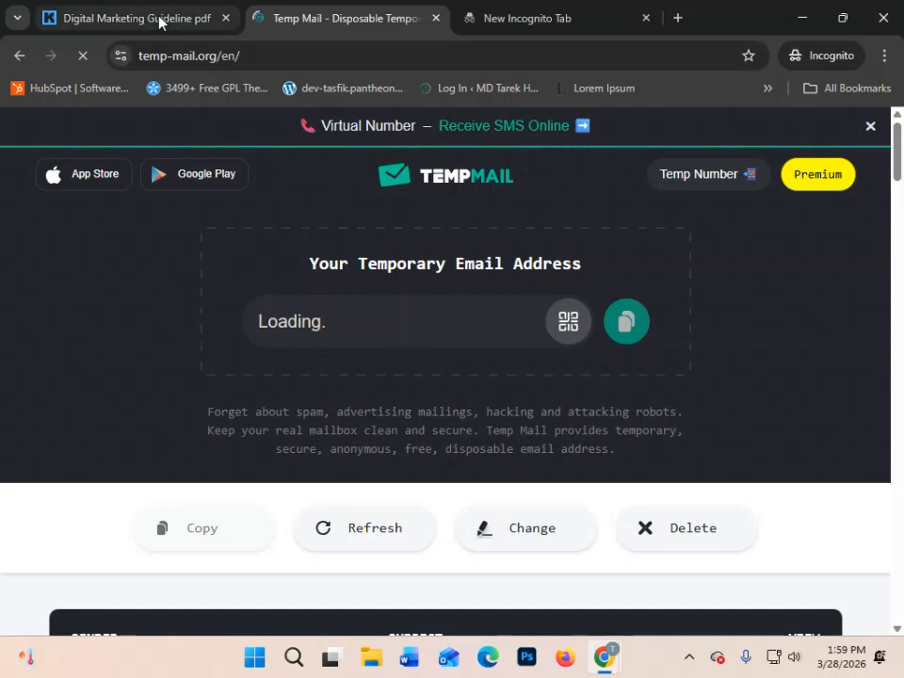
- Close the old landing page tab, load the copied share link in the empty incognito tab, and return to Temp Mail
left_click(155, 21)
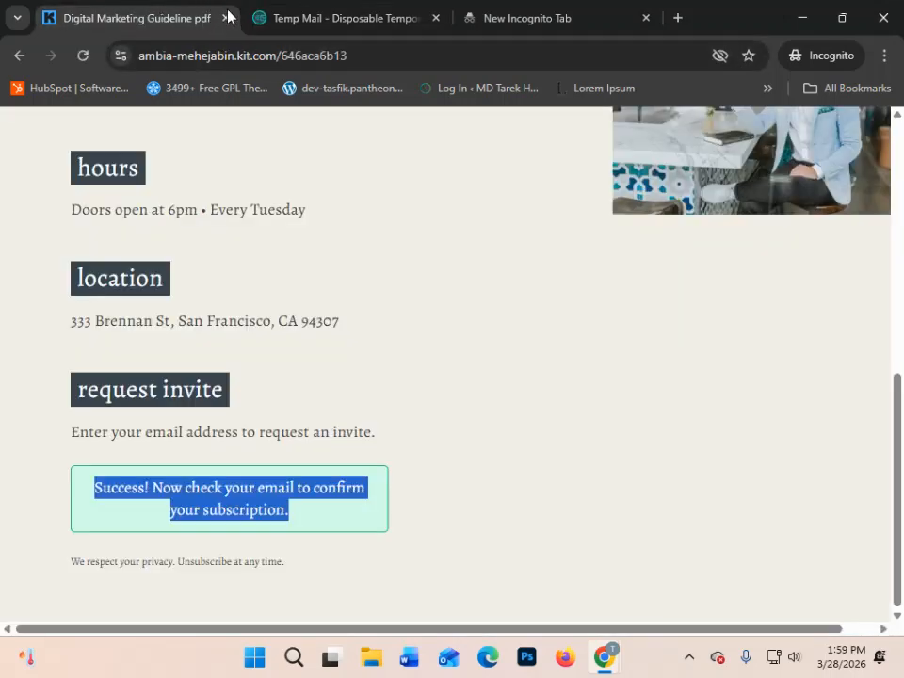
left_click(225, 18)
left_click(370, 20)
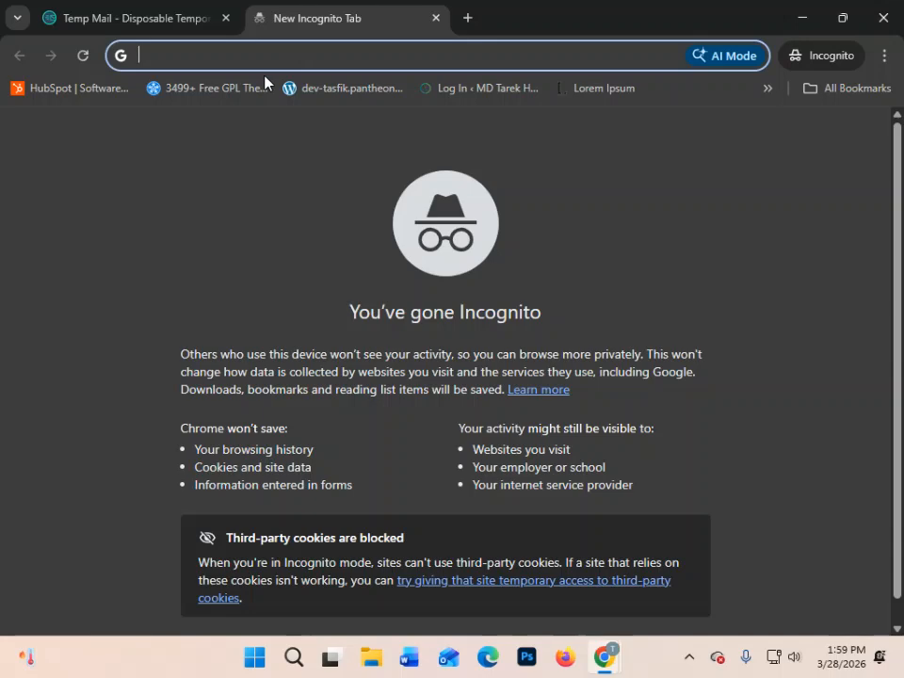
key("ctrl+v")
key("Return")
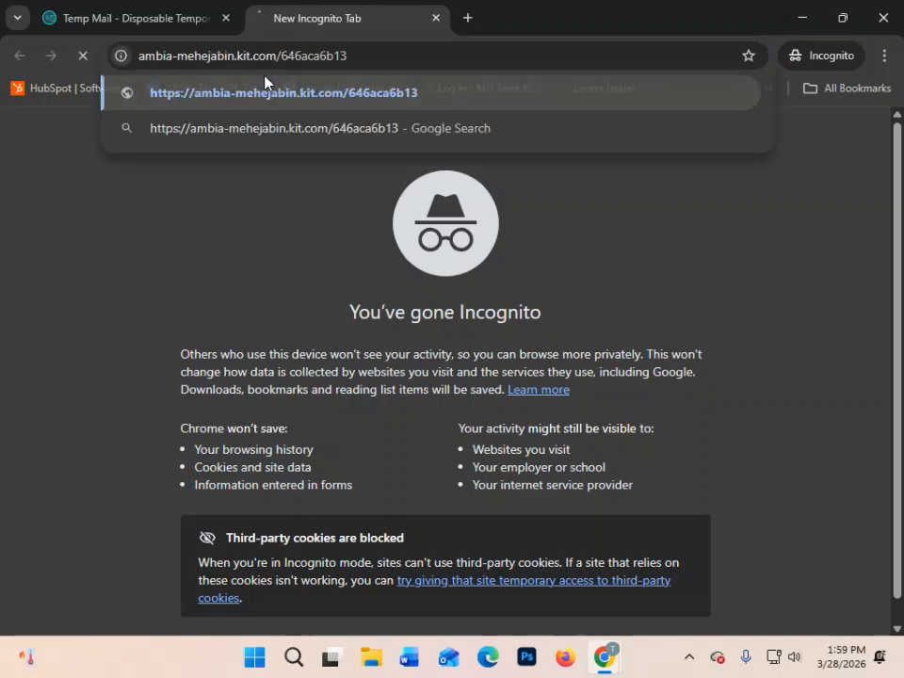
left_click(127, 8)
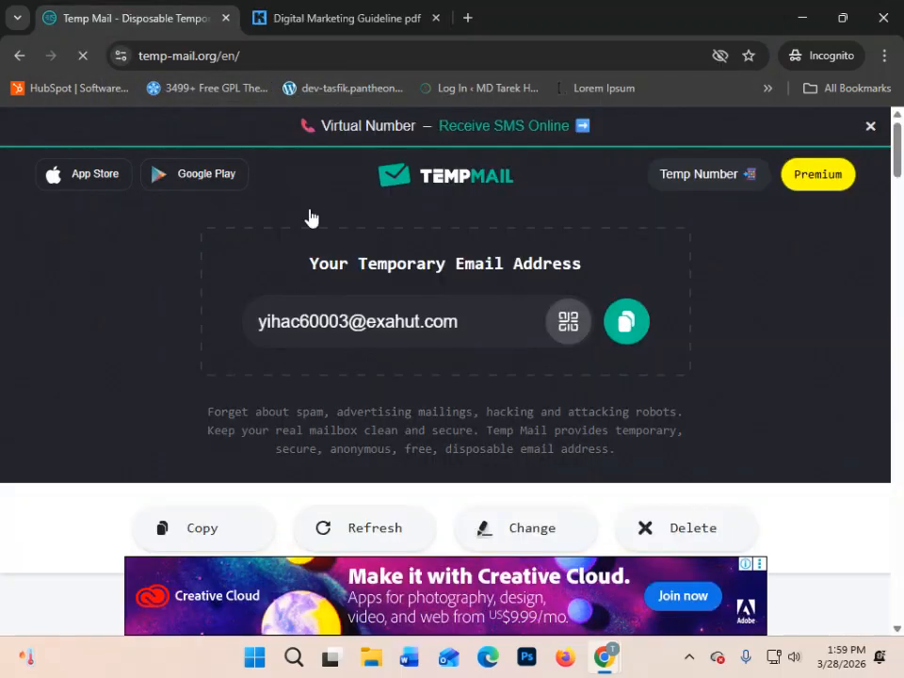
- Copy the temporary email address and enter its part before the @ as the First Name in the landing page form
left_click(623, 329)
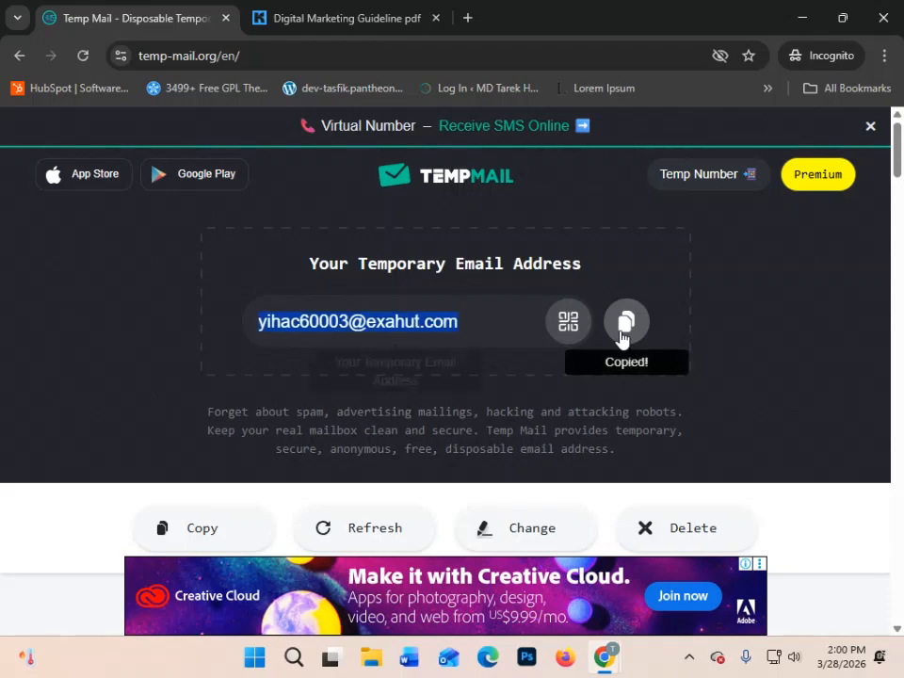
left_click(307, 18)
scroll(417, 452, "down", 3)
scroll(405, 448, "down", 5)
scroll(377, 433, "up", 1)
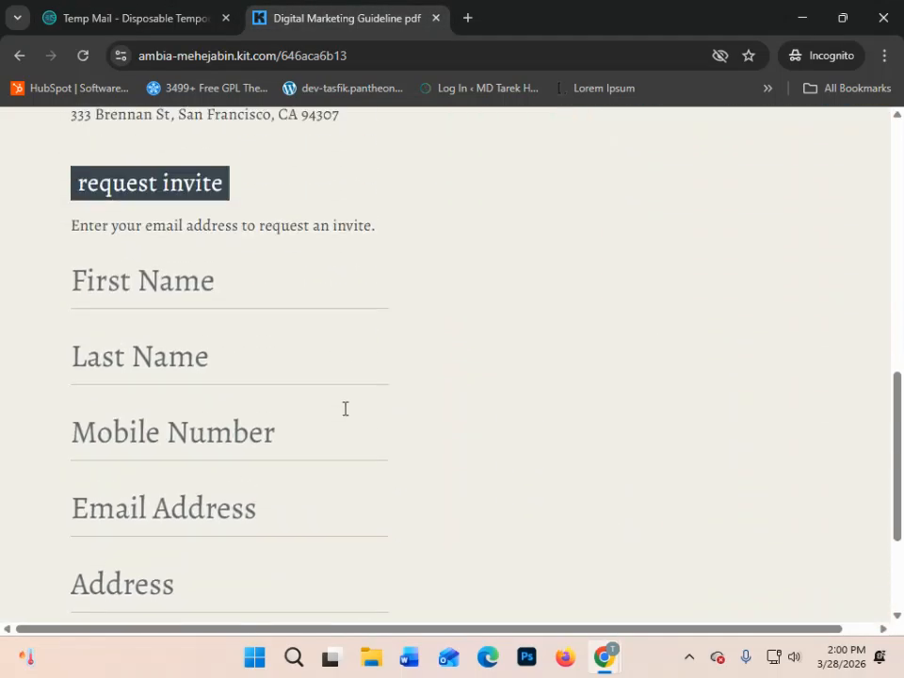
left_click(136, 335)
key("ctrl+v")
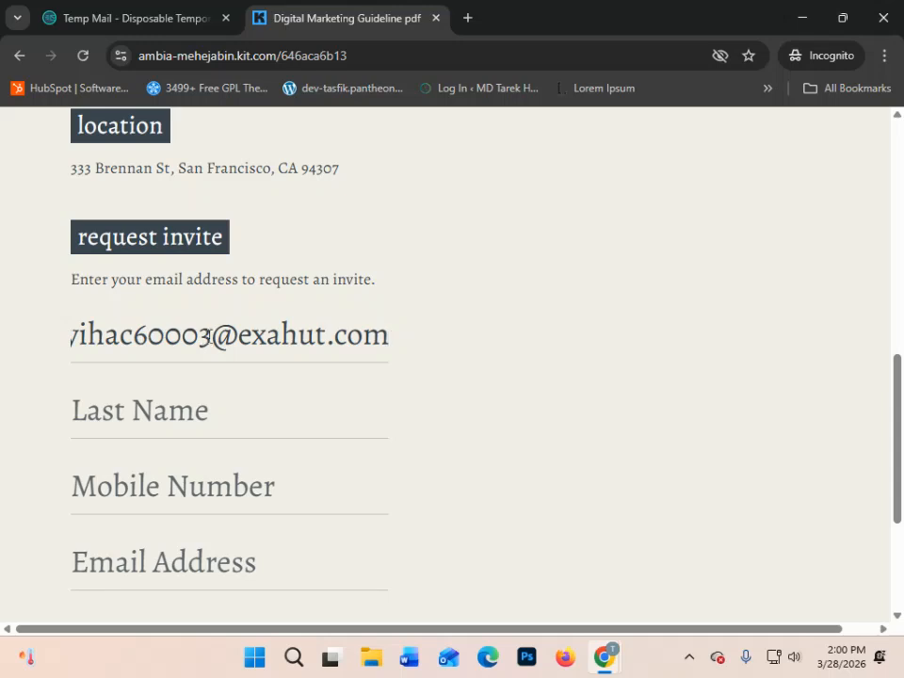
key("shift+End")
key("BackSpace")
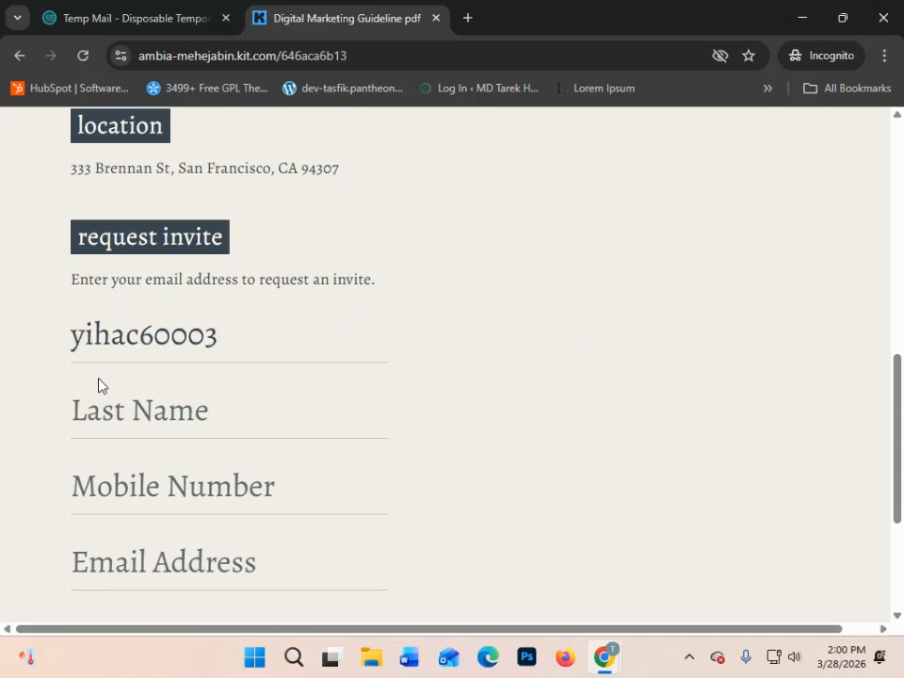
- Fill in Last Name with the address's leading letters plus extra characters, and remove the digits from First Name
left_click(105, 414)
key("ctrl+v")
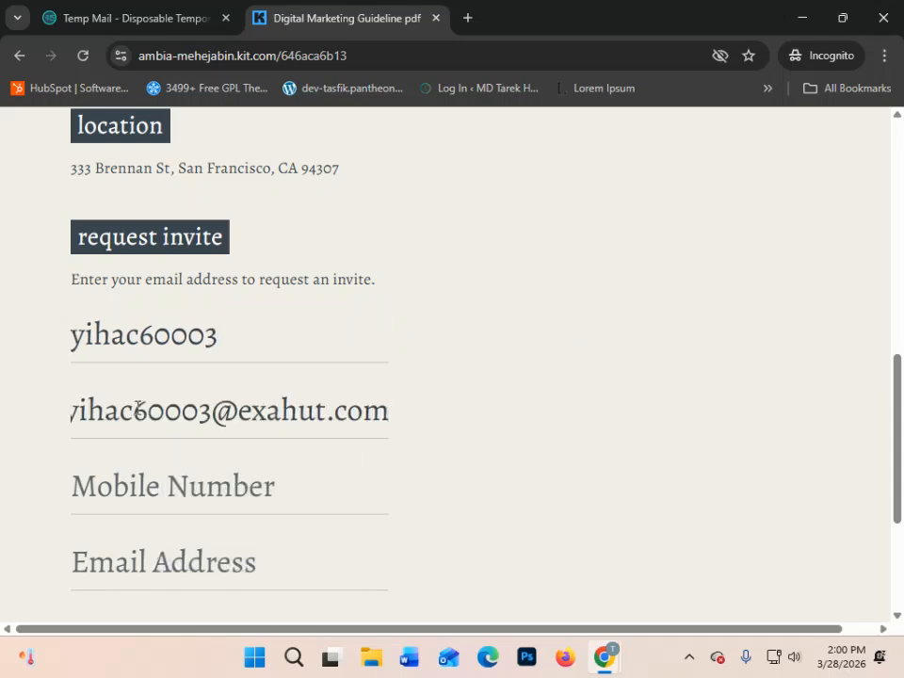
left_click_drag(138, 406, 794, 445)
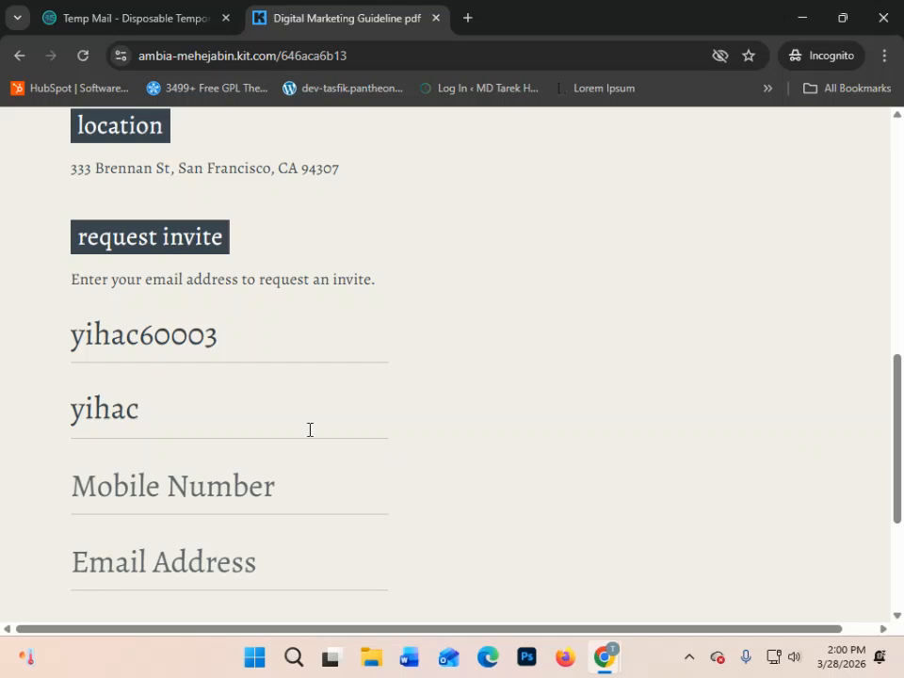
type("GFCHRTF")
left_click_drag(140, 337, 468, 346)
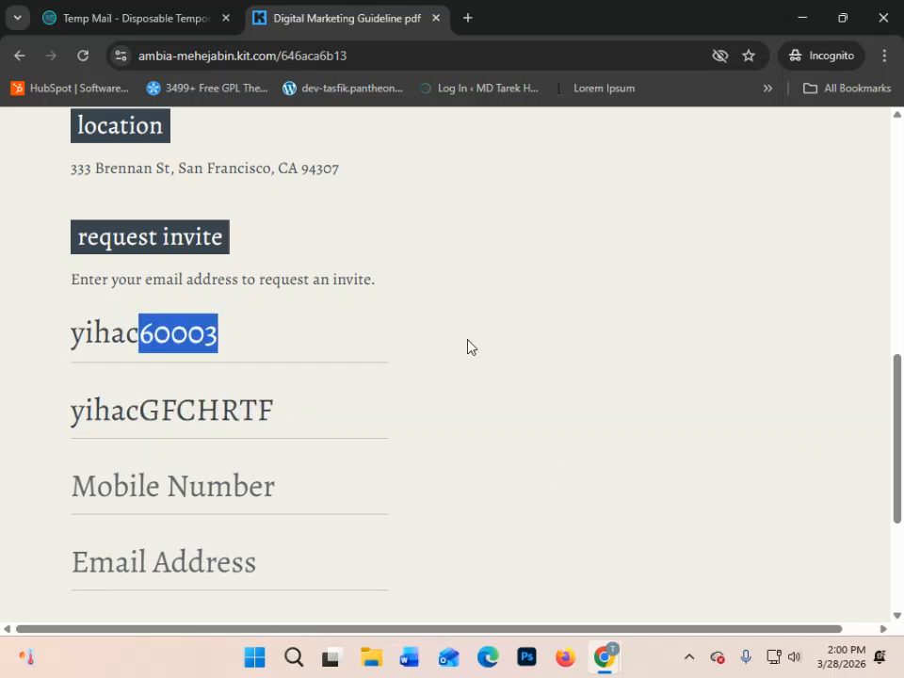
key("BackSpace")
- Enter a mobile number and paste the copied temporary address into the Email Address field
scroll(170, 311, "down", 2)
left_click(173, 308)
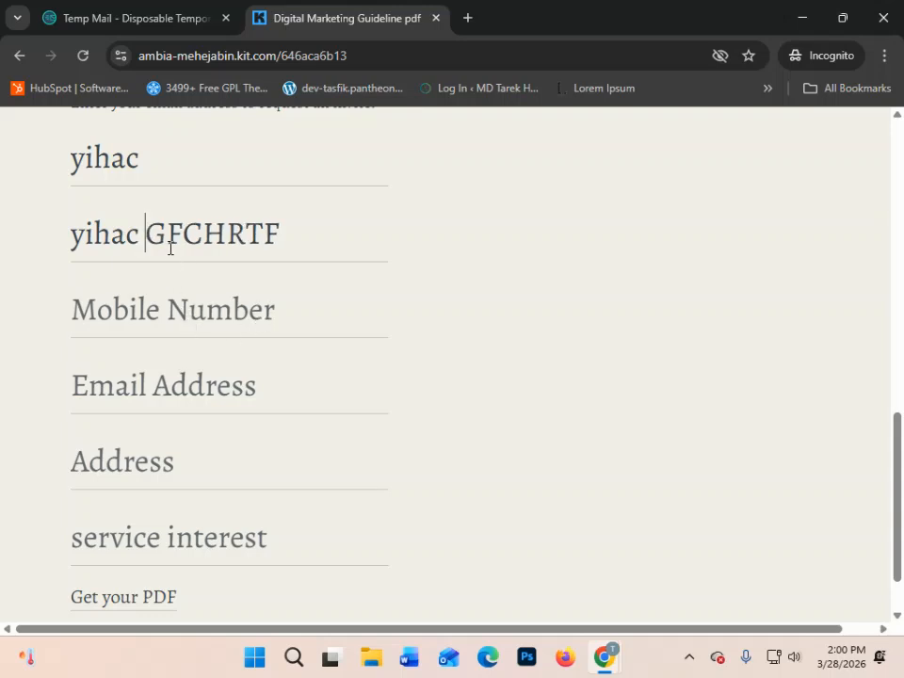
key("BackSpace")
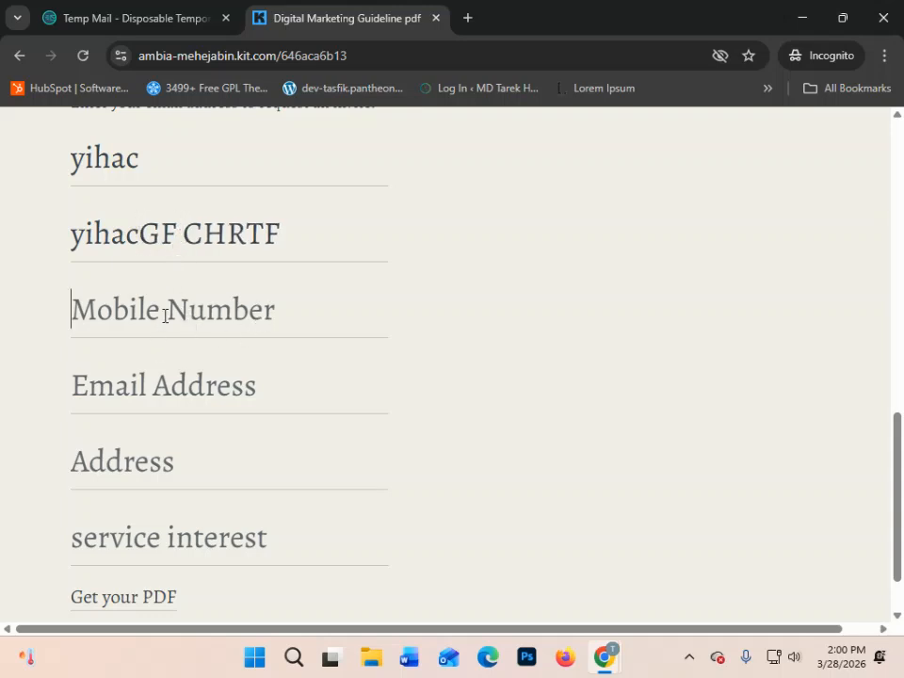
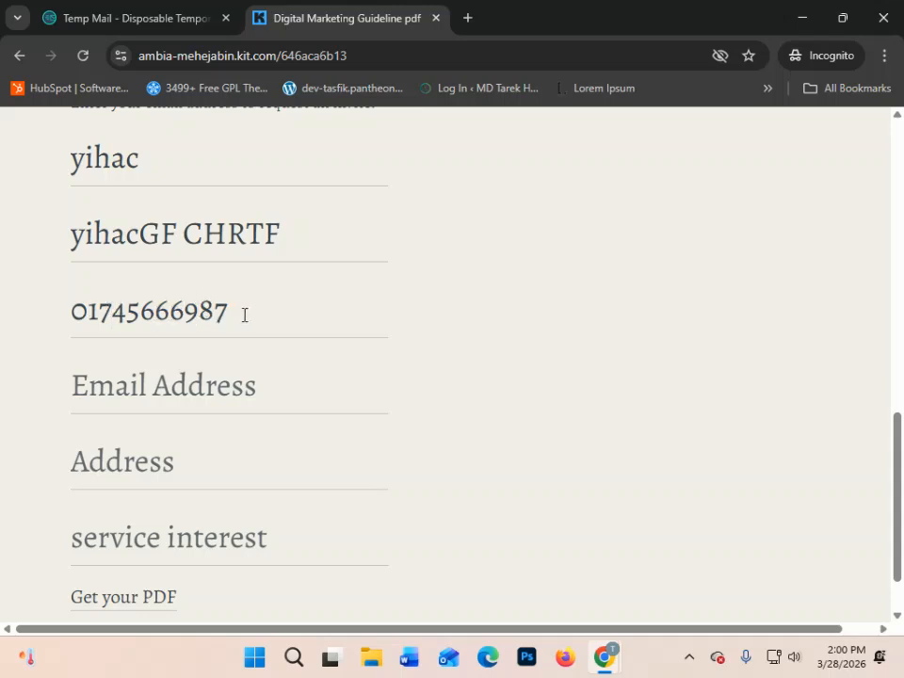
key("Left")
key("Left")
left_click(193, 381)
key("ctrl+v")
- Fill in the Address field with the part of the temporary email address before the @, leaving service interest empty
left_click(159, 470)
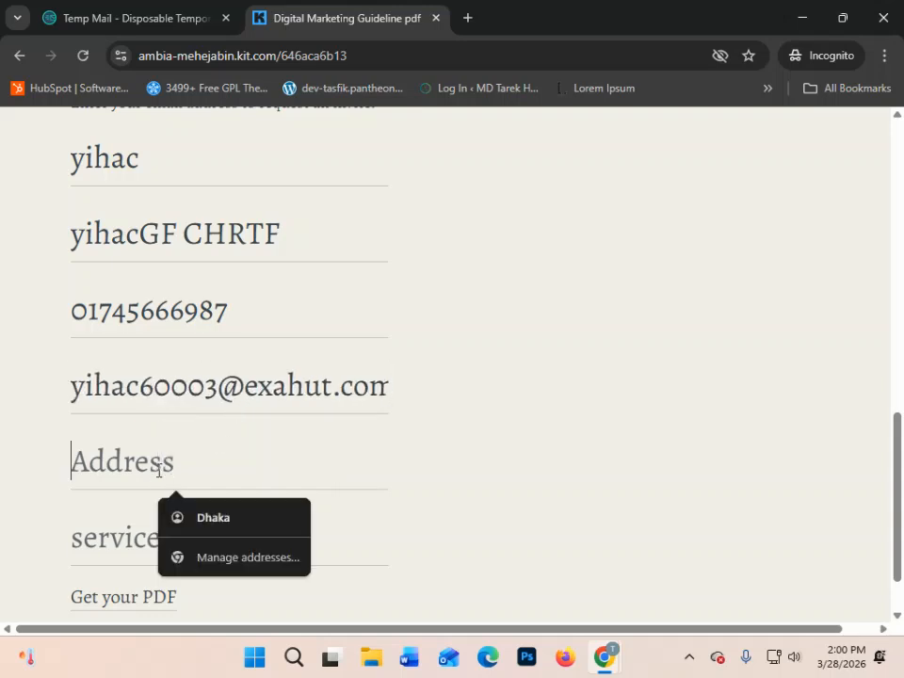
key("ctrl+v")
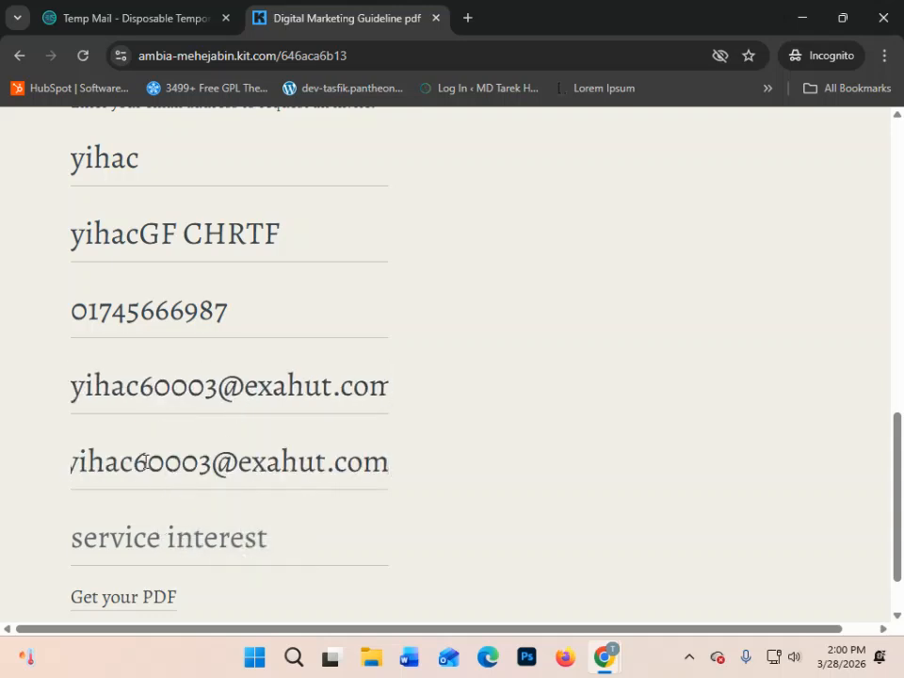
left_click_drag(211, 462, 659, 428)
key("BackSpace")
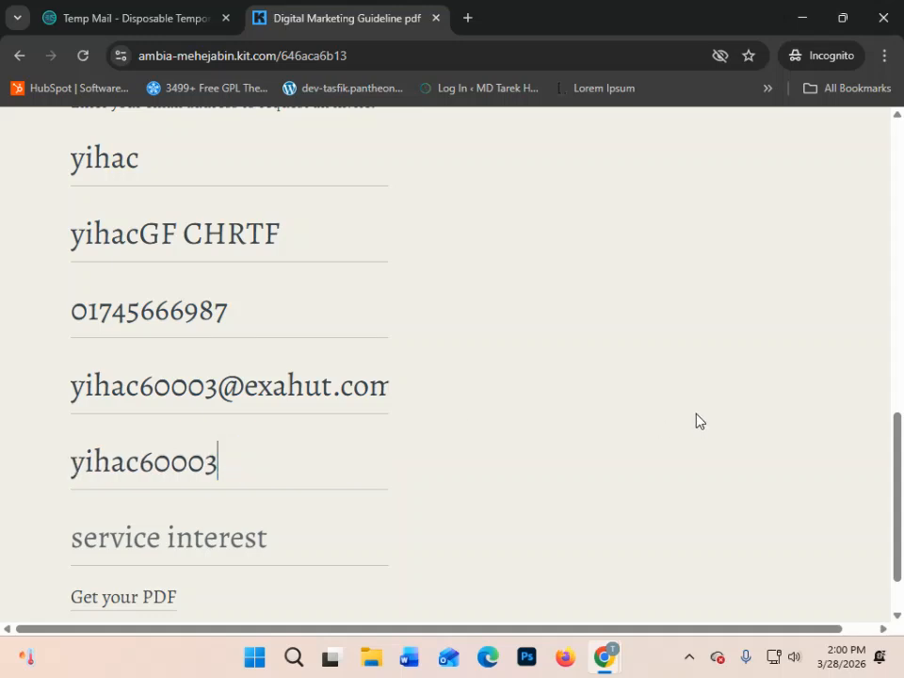
scroll(179, 537, "down", 1)
scroll(179, 536, "down", 1)
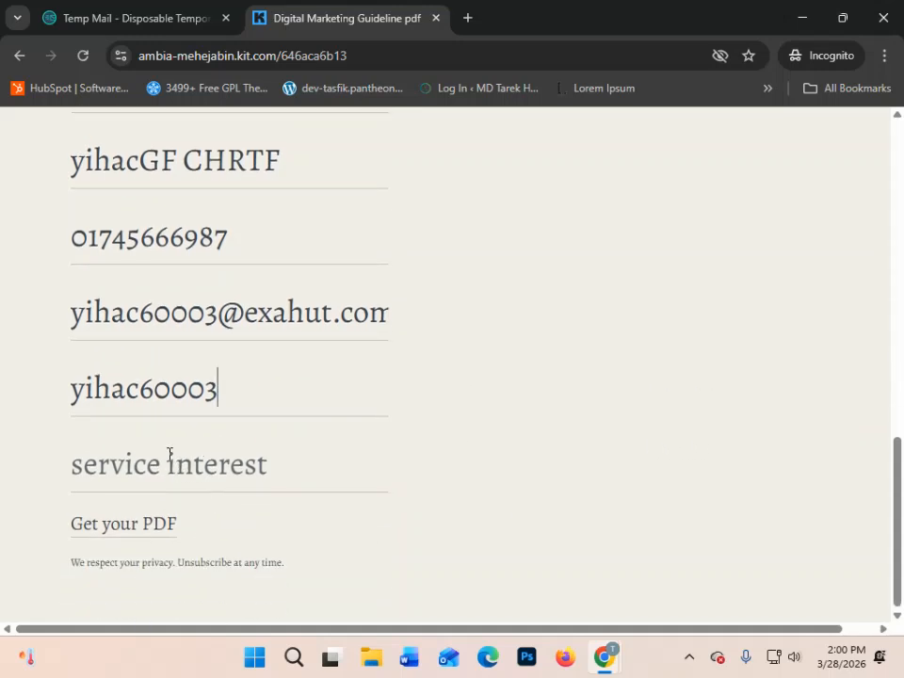
- Submit the Get your PDF form and complete the security check by selecting all images with a bus, then subscribe
left_click(94, 525)
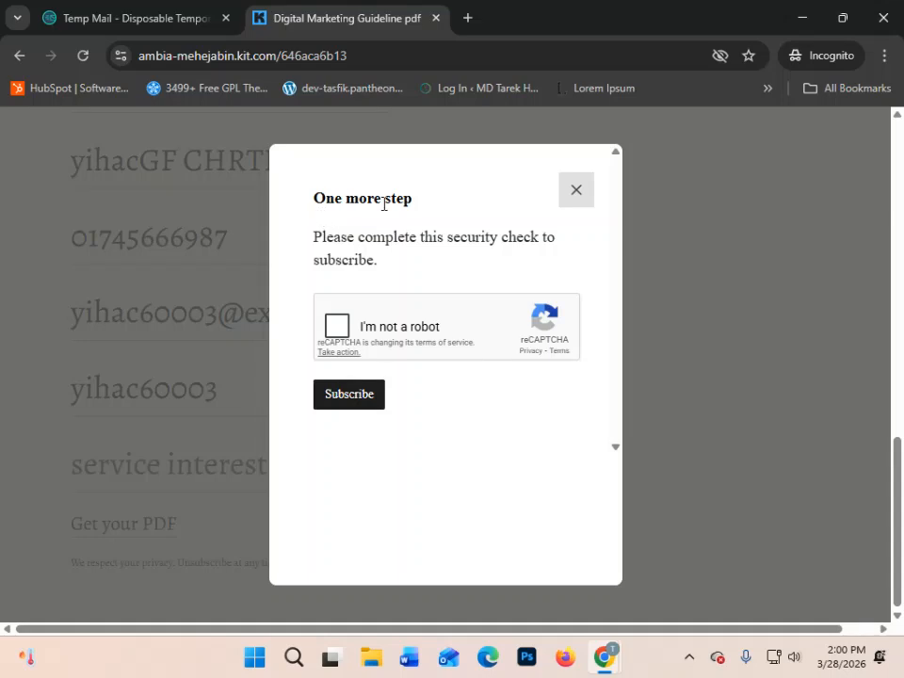
left_click(337, 326)
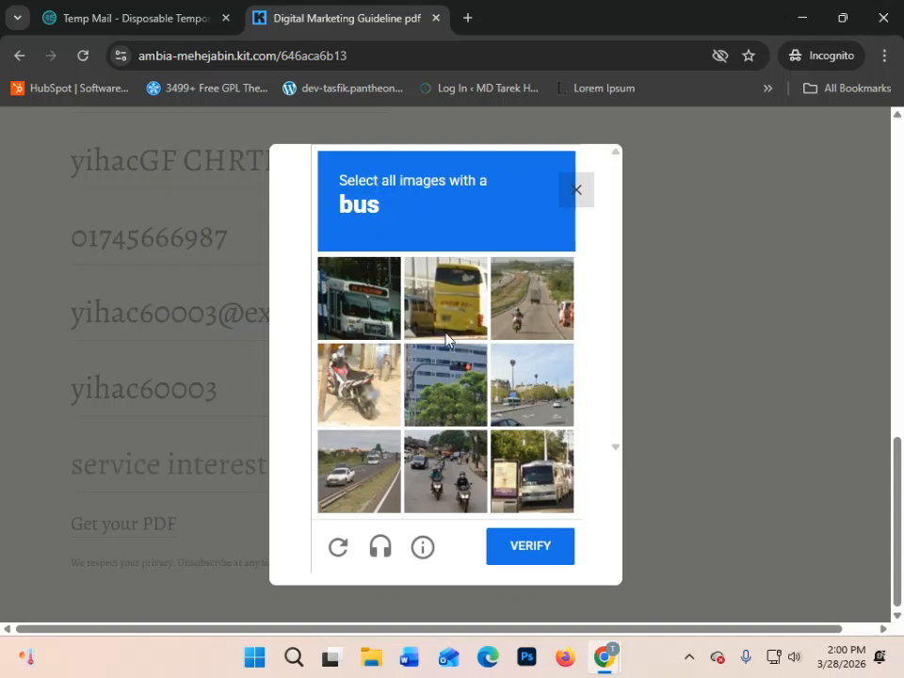
left_click(468, 311)
left_click(361, 313)
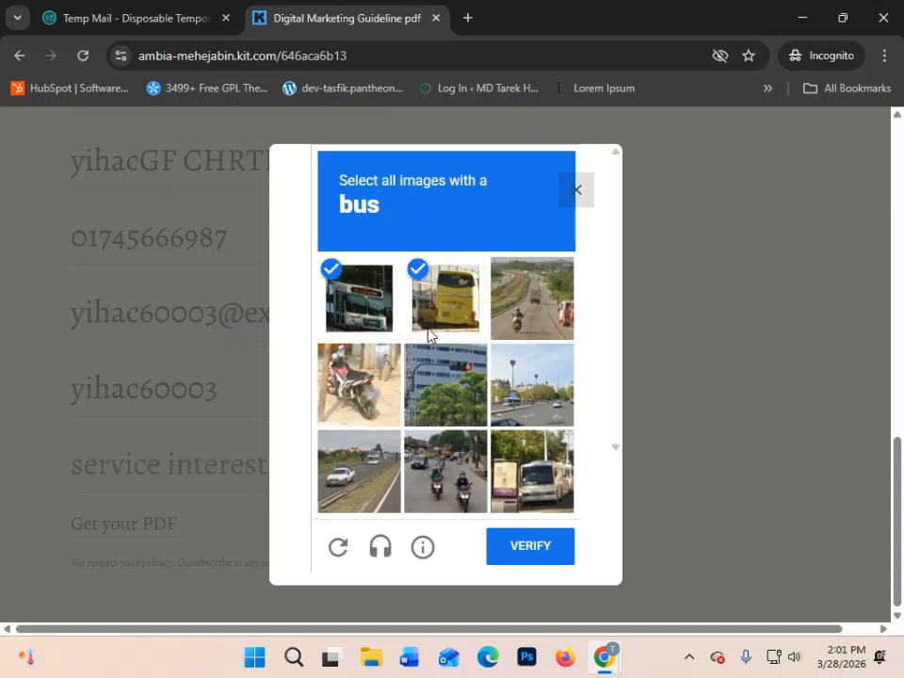
left_click(563, 501)
left_click(539, 546)
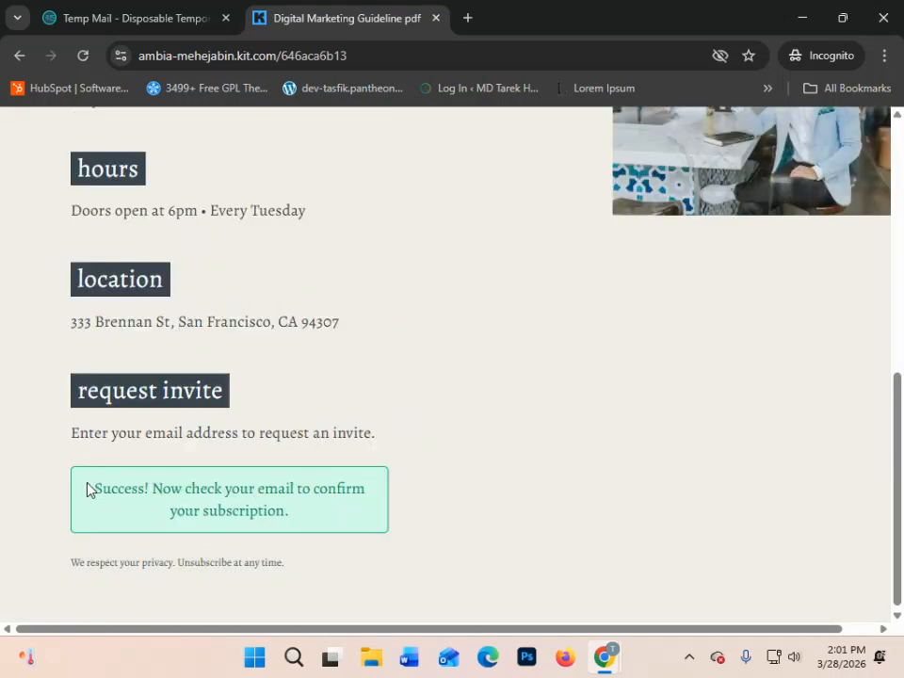
left_click_drag(87, 489, 308, 528)
- Open the "Important: confirm your subscription" message in Temp Mail and confirm the subscription through its get your pdf link
left_click(133, 21)
scroll(591, 263, "down", 6)
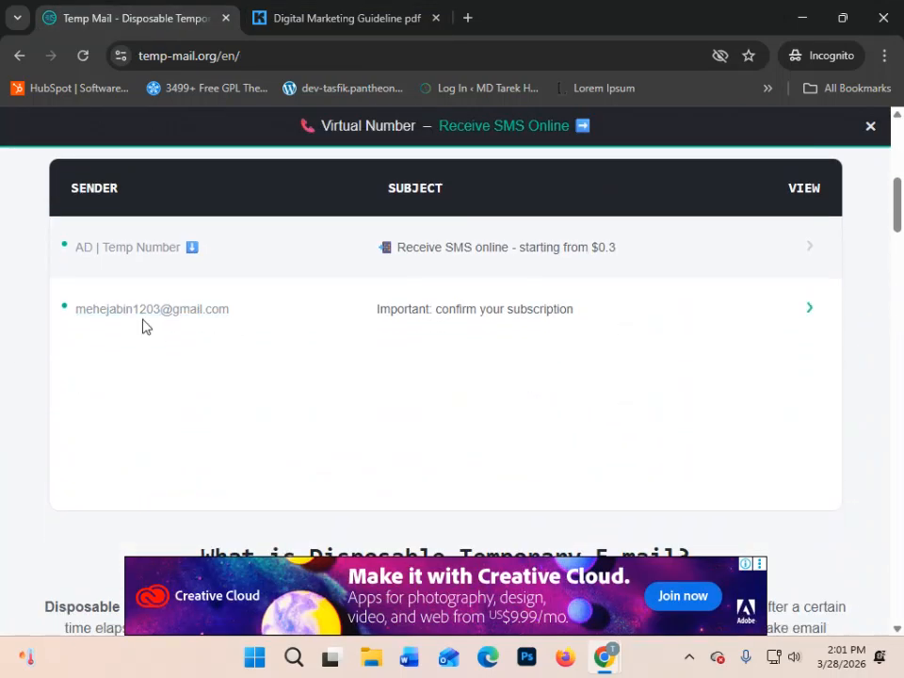
left_click(465, 313)
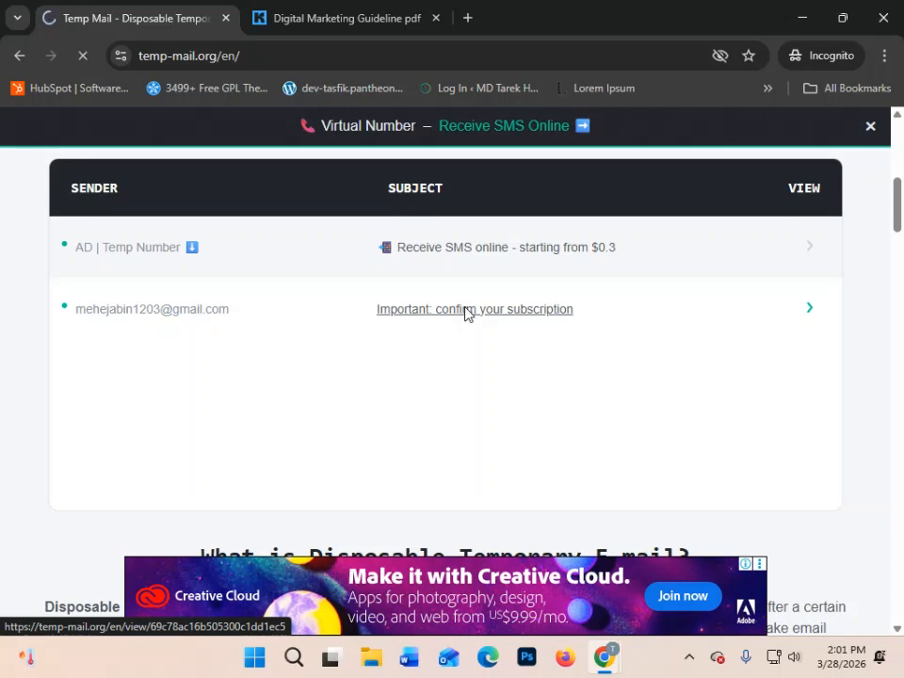
scroll(446, 435, "down", 8)
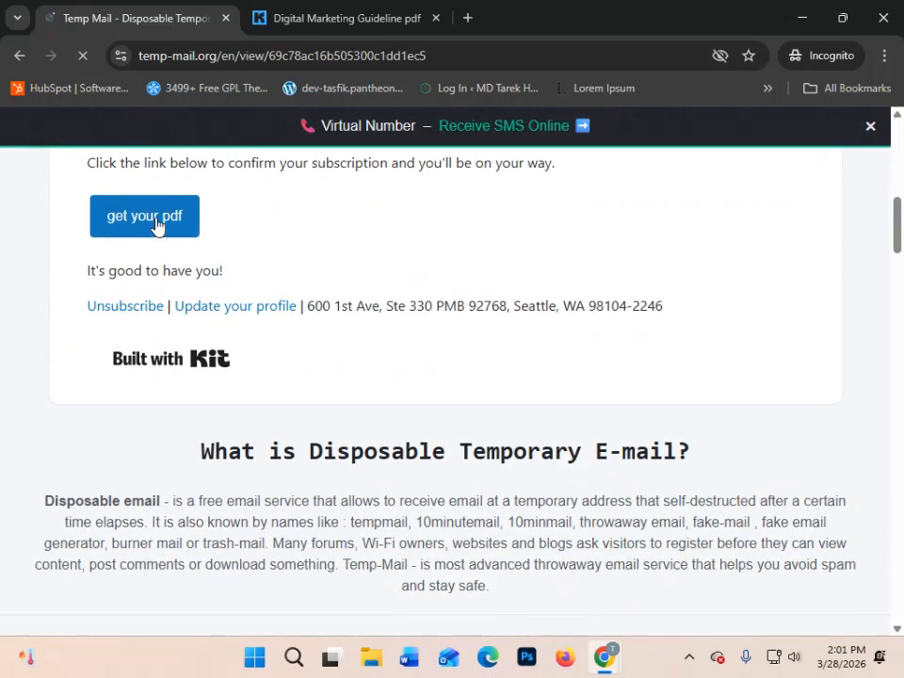
left_click(156, 223)
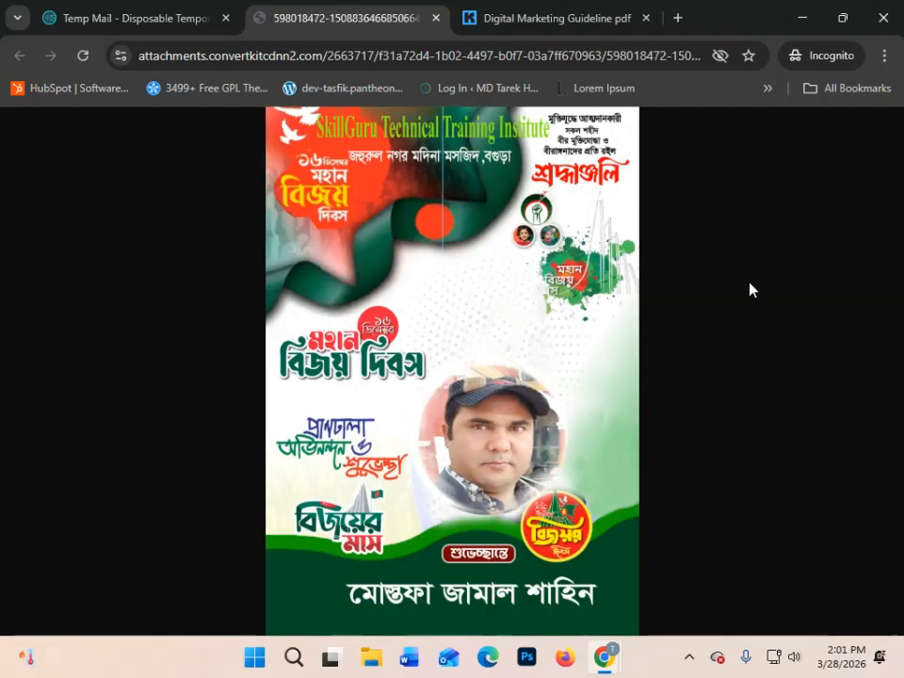
- Return to the Temp Mail message list and check the inbox for the automation's first sequence email
left_click(67, 13)
scroll(129, 224, "up", 5)
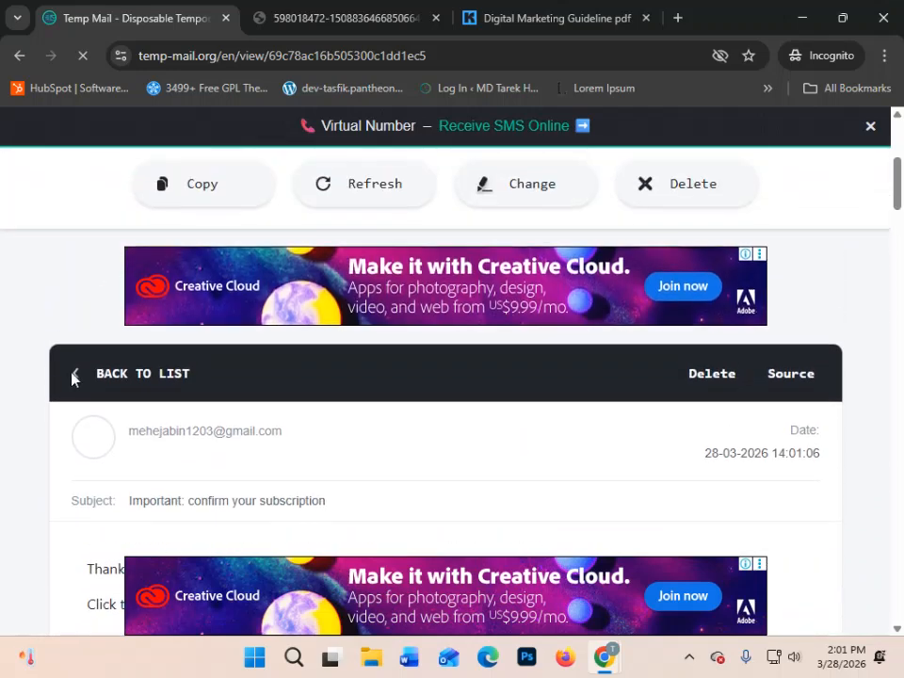
left_click(75, 375)
scroll(536, 417, "down", 5)
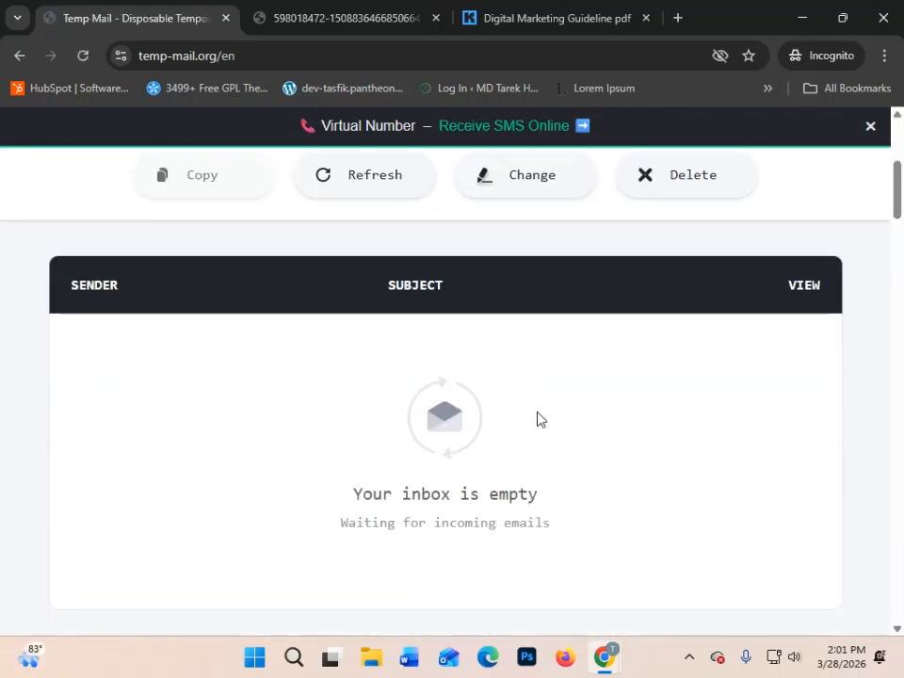
scroll(469, 414, "up", 1)
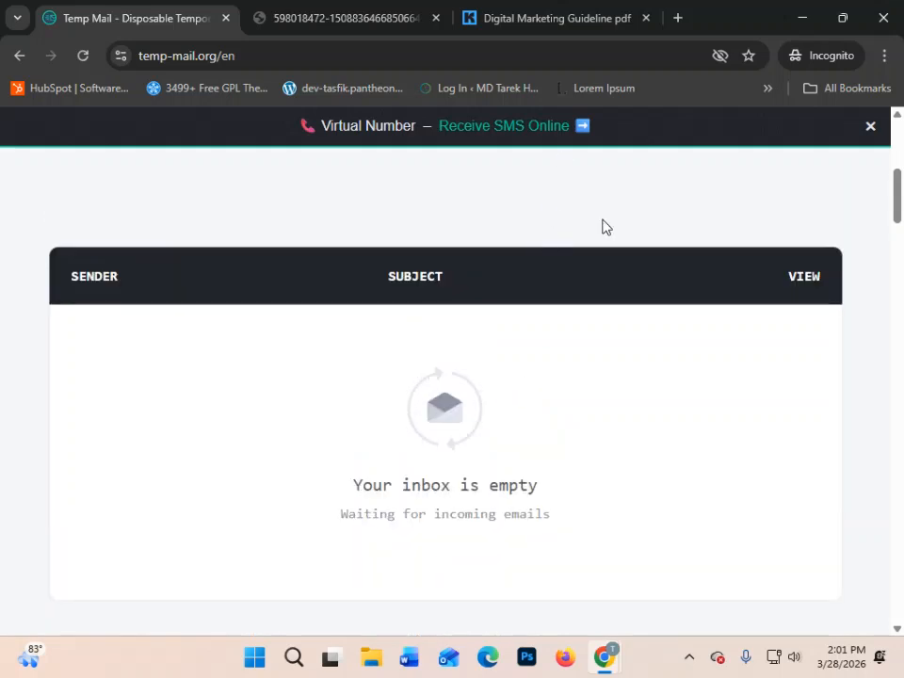
scroll(471, 301, "down", 3)
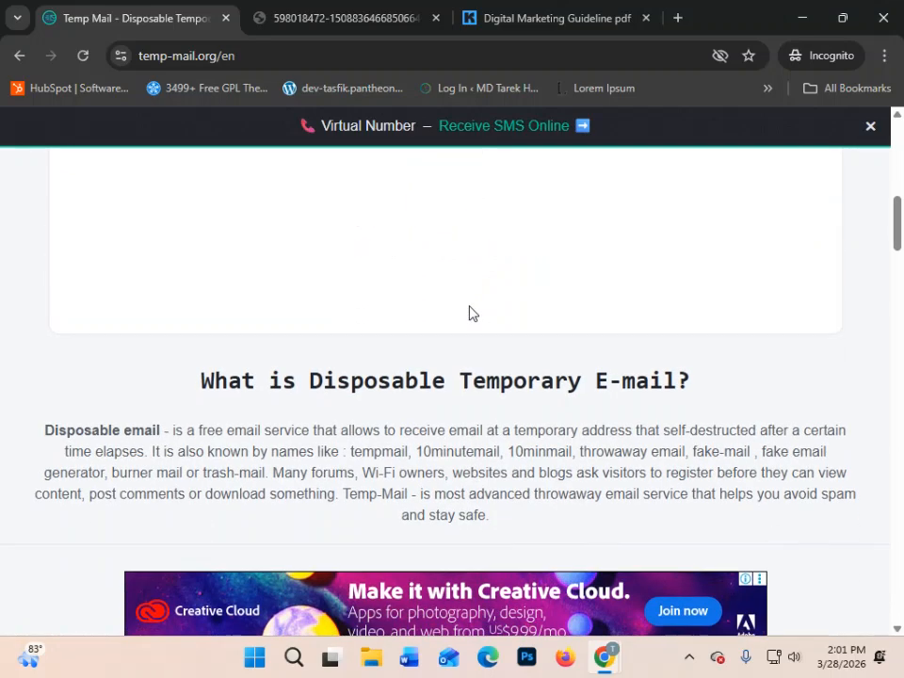
scroll(471, 313, "up", 2)
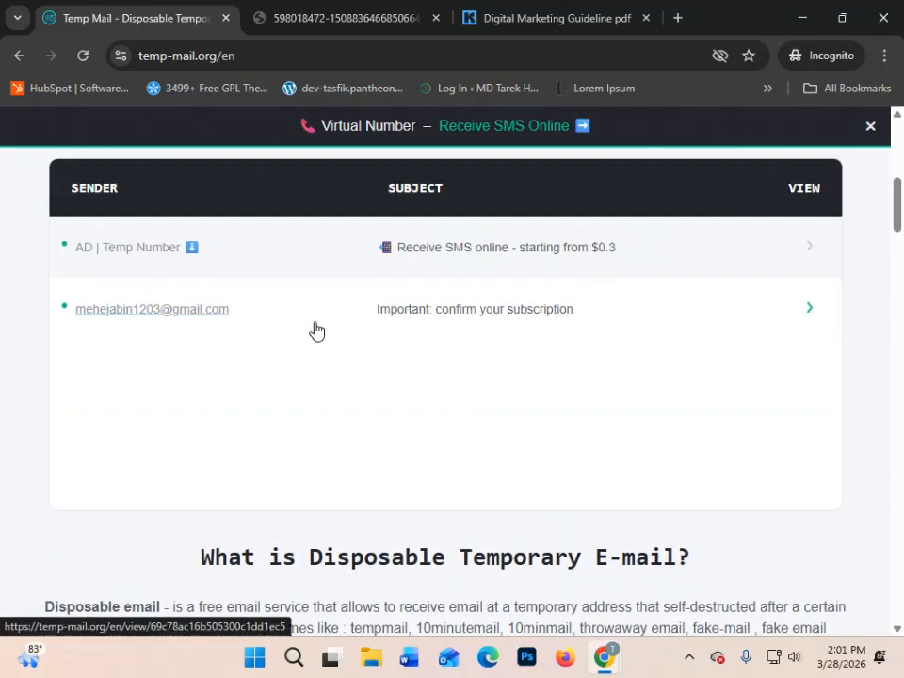
scroll(526, 378, "up", 3)
scroll(530, 320, "down", 2)
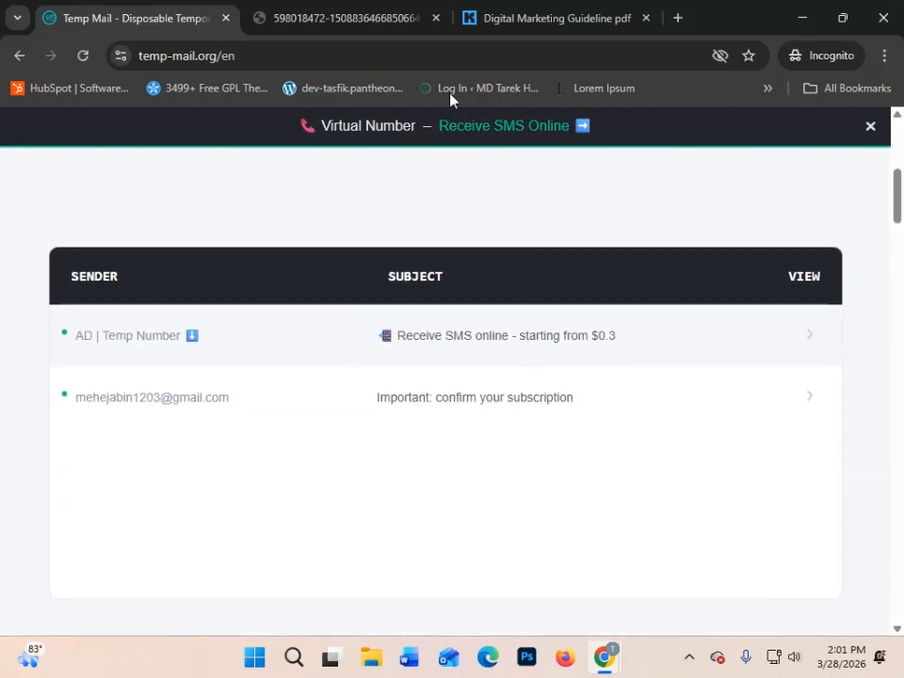
- Switch back to the Kit window, close the landing page share dialog, and open the Visual Automations list showing FOR DMF
mouse_move(617, 667)
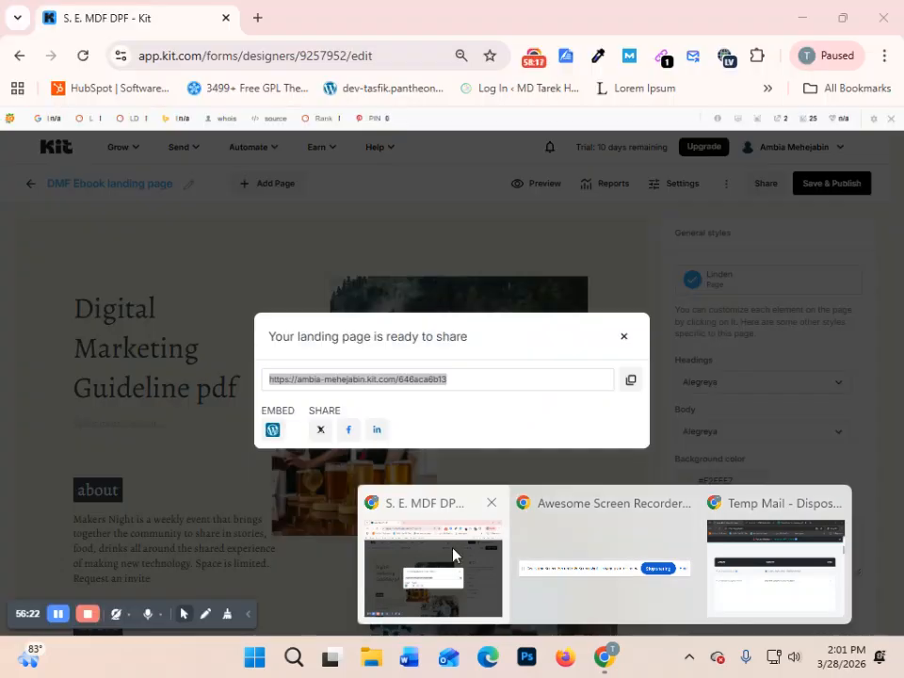
left_click(452, 555)
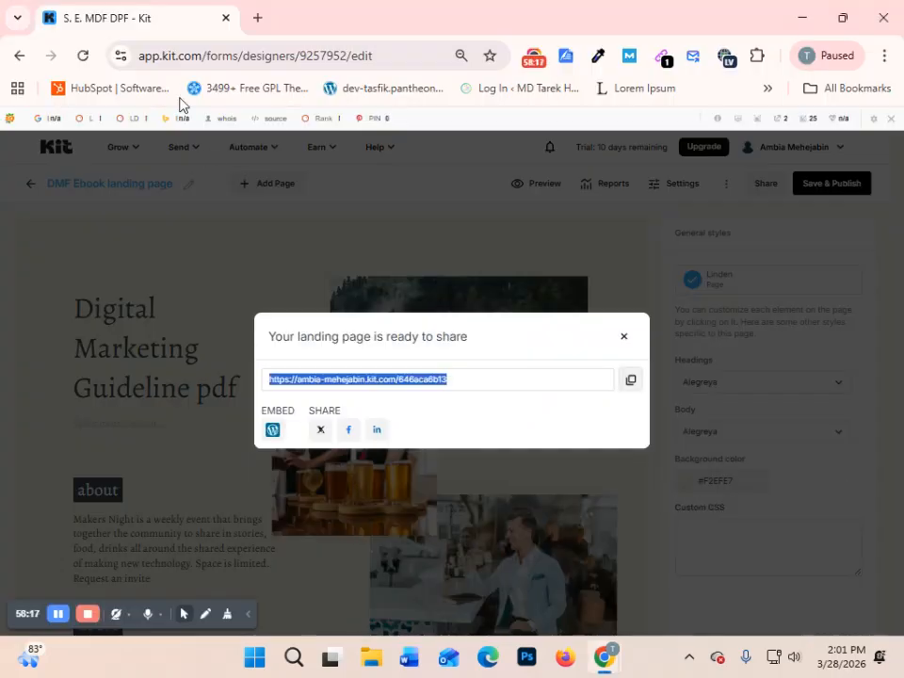
left_click(623, 336)
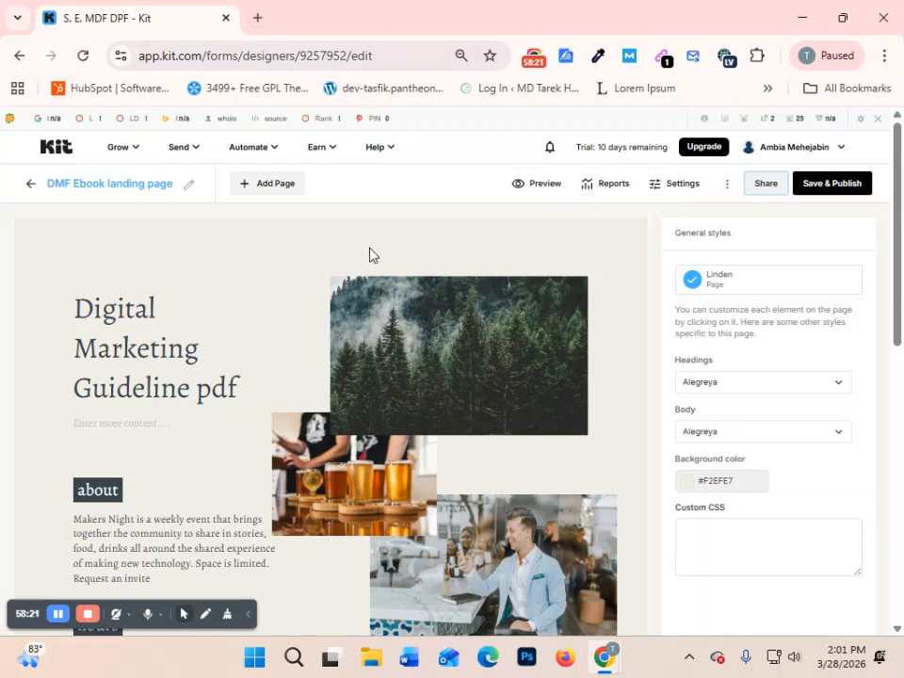
left_click(252, 149)
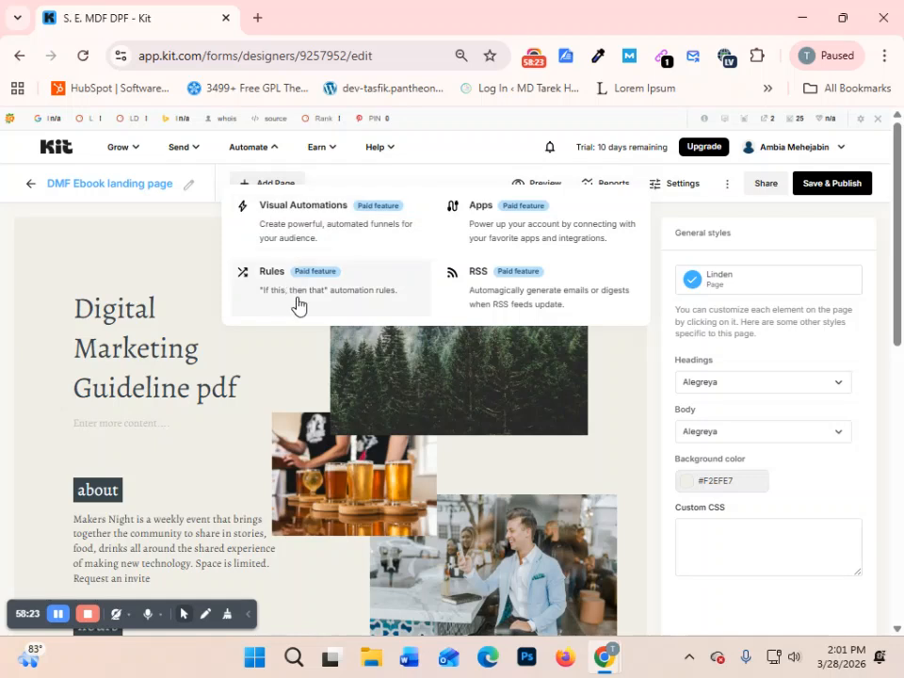
left_click(294, 208)
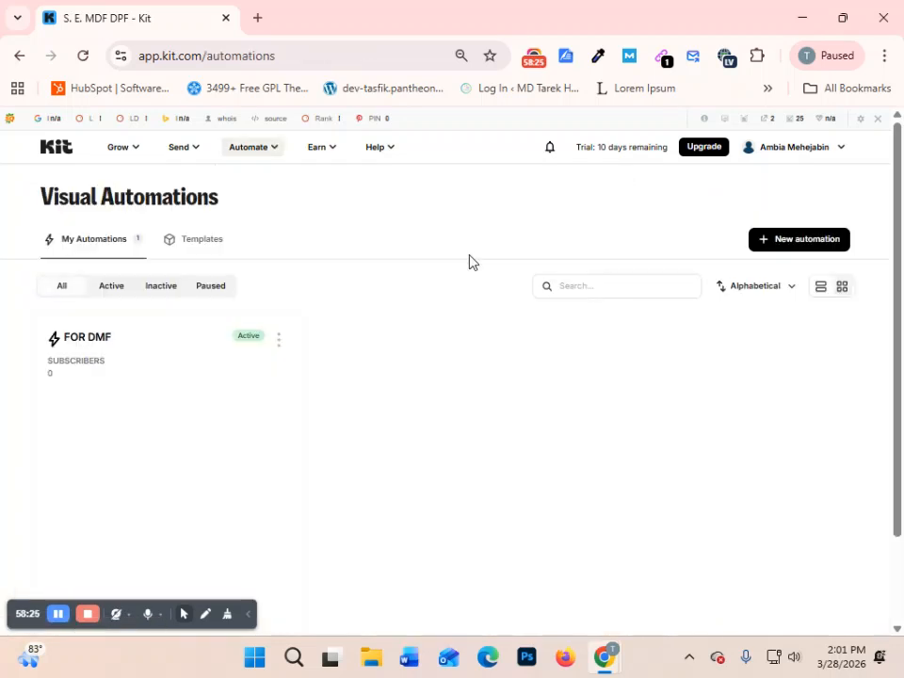
scroll(411, 338, "down", 1)
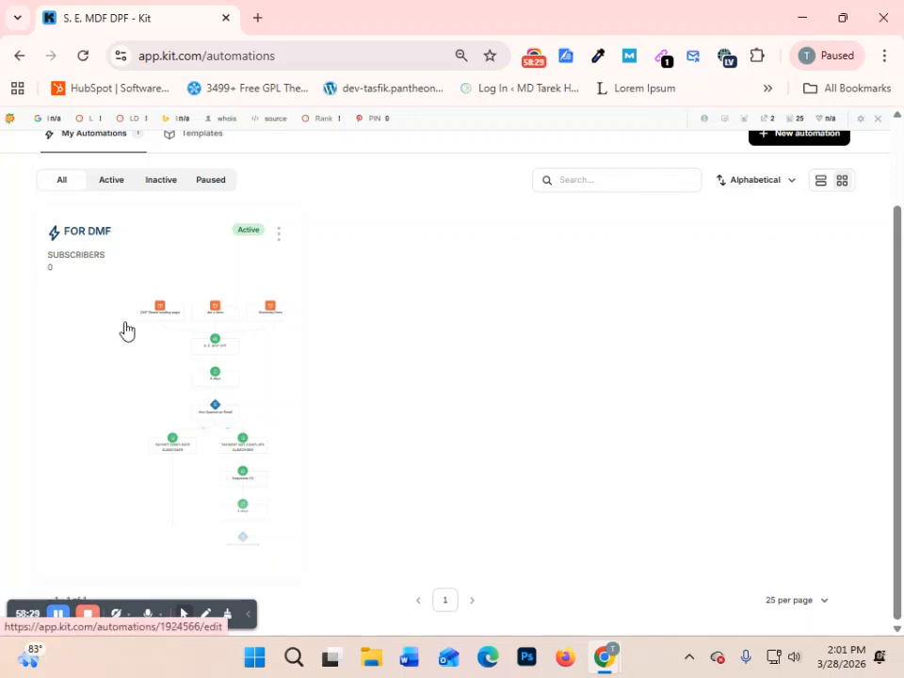
- Check the automations list under the Active, Inactive and Paused filters, and show all automations again
scroll(123, 328, "up", 1)
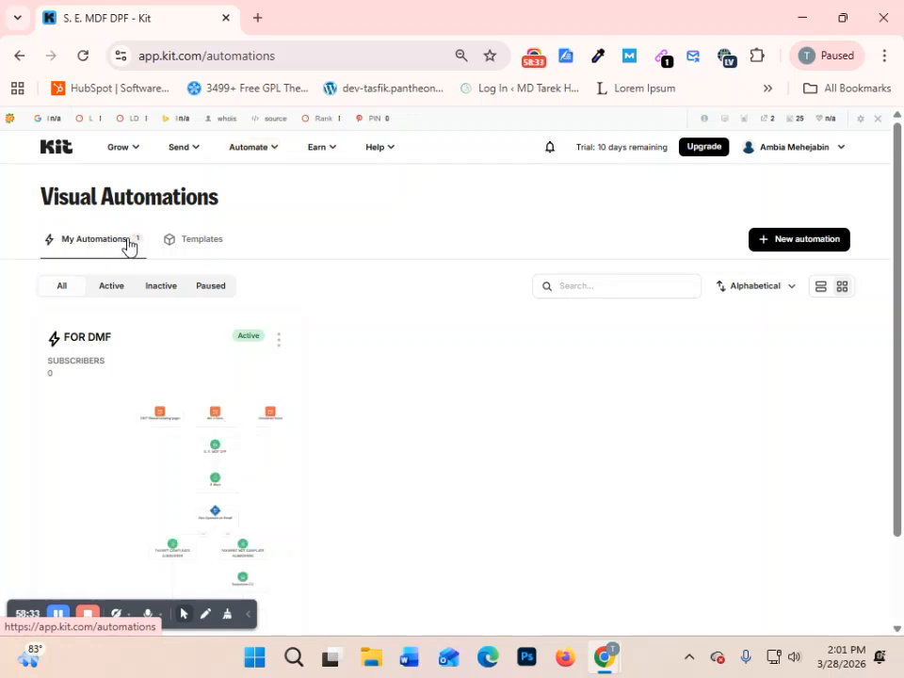
scroll(36, 284, "down", 1)
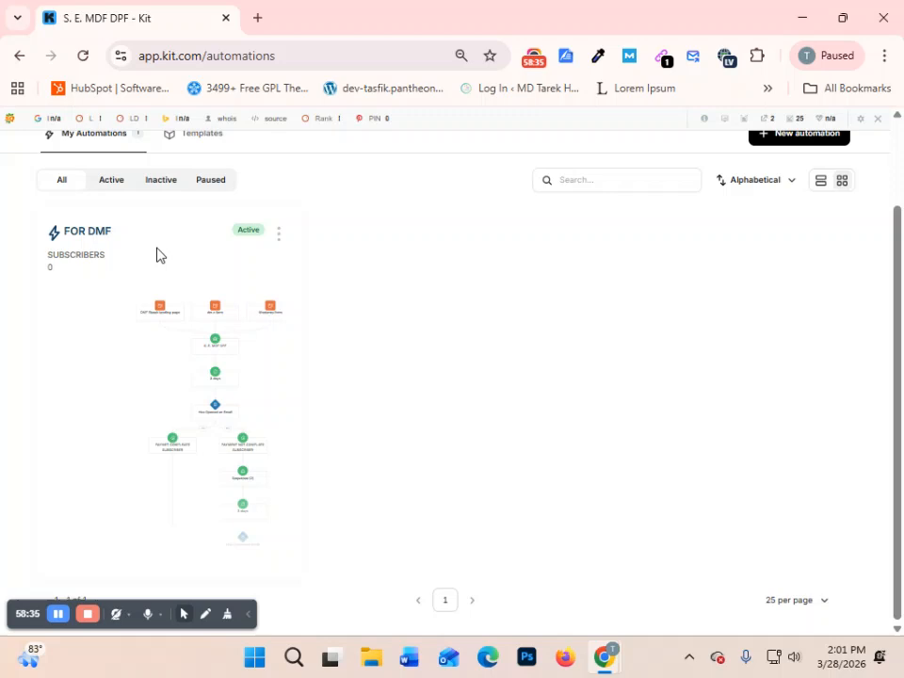
scroll(134, 263, "up", 1)
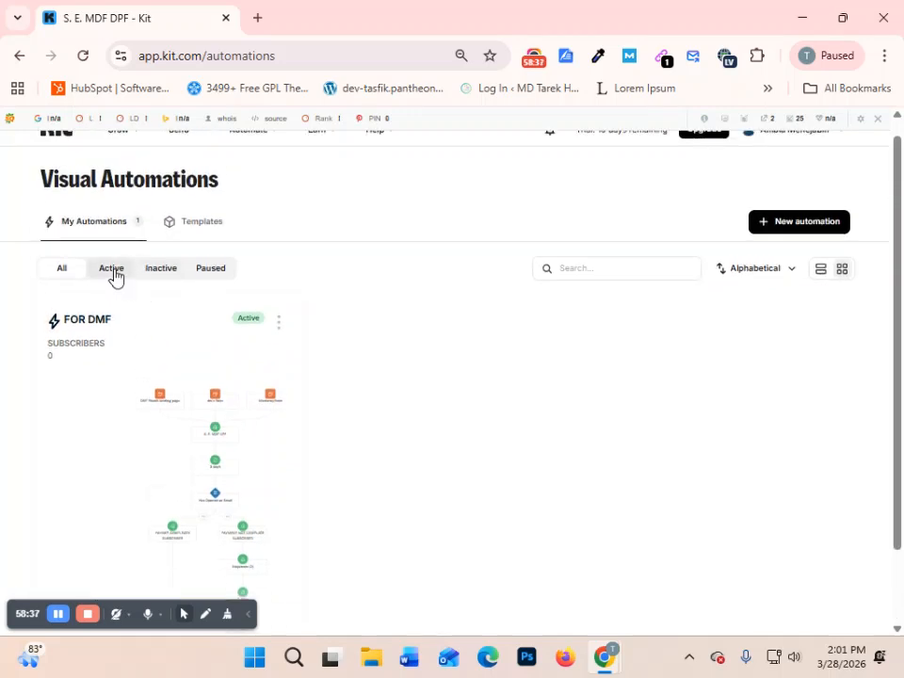
left_click(112, 271)
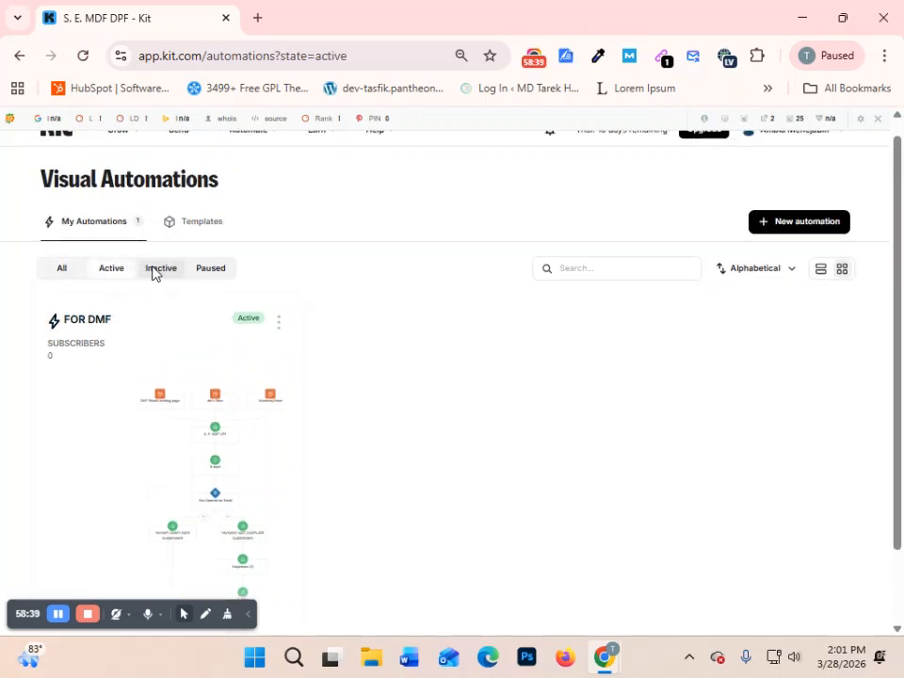
left_click(158, 269)
left_click(201, 271)
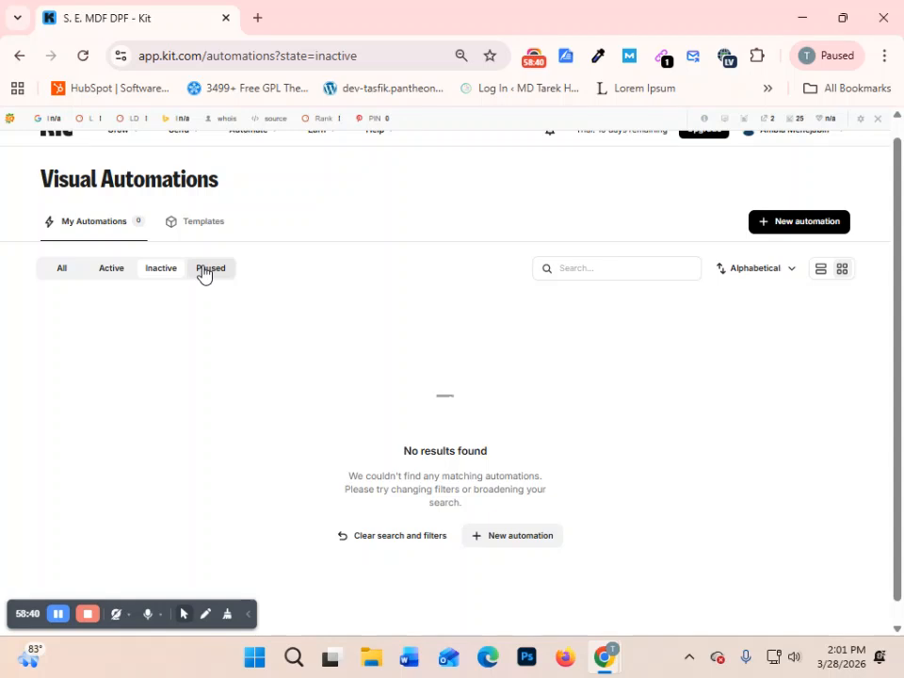
left_click(145, 275)
left_click(112, 275)
left_click(64, 273)
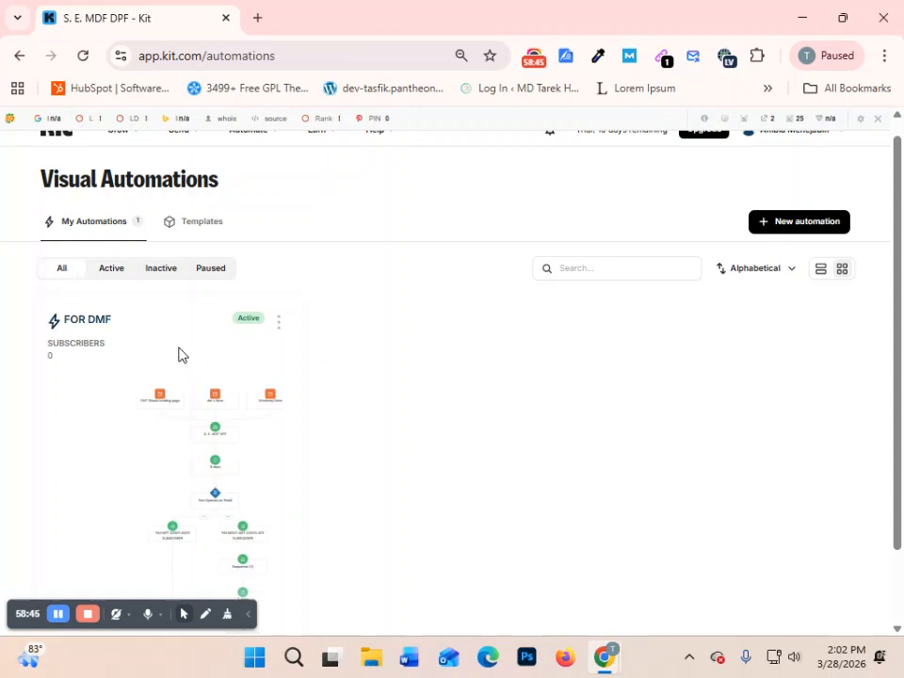
scroll(178, 356, "down", 2)
scroll(221, 395, "up", 1)
scroll(228, 433, "down", 1)
scroll(229, 431, "up", 3)
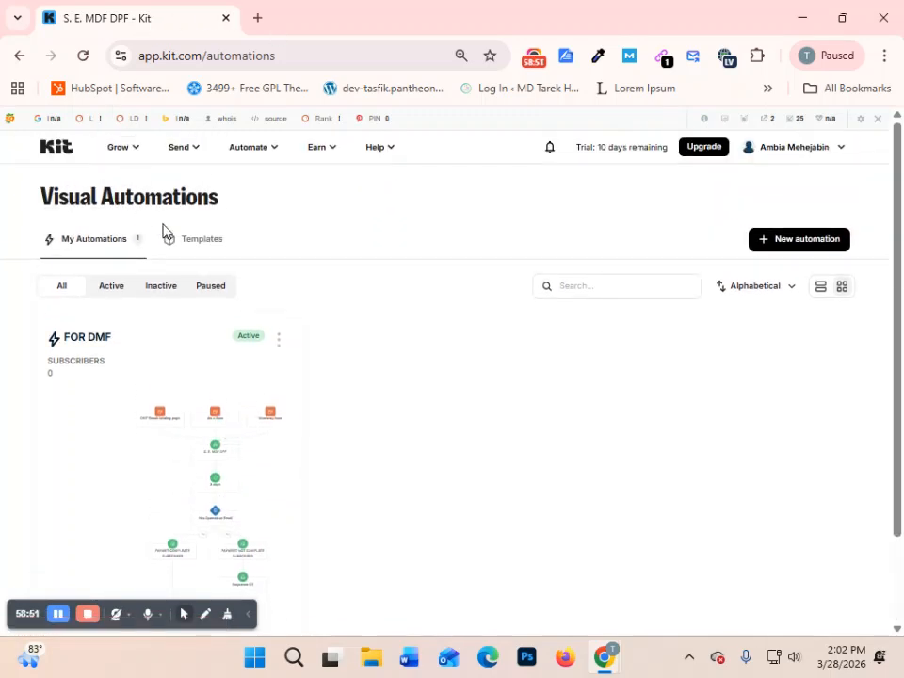
- Switch to the Temp Mail window and check the inbox of the temporary address for the first sequence email
mouse_move(605, 665)
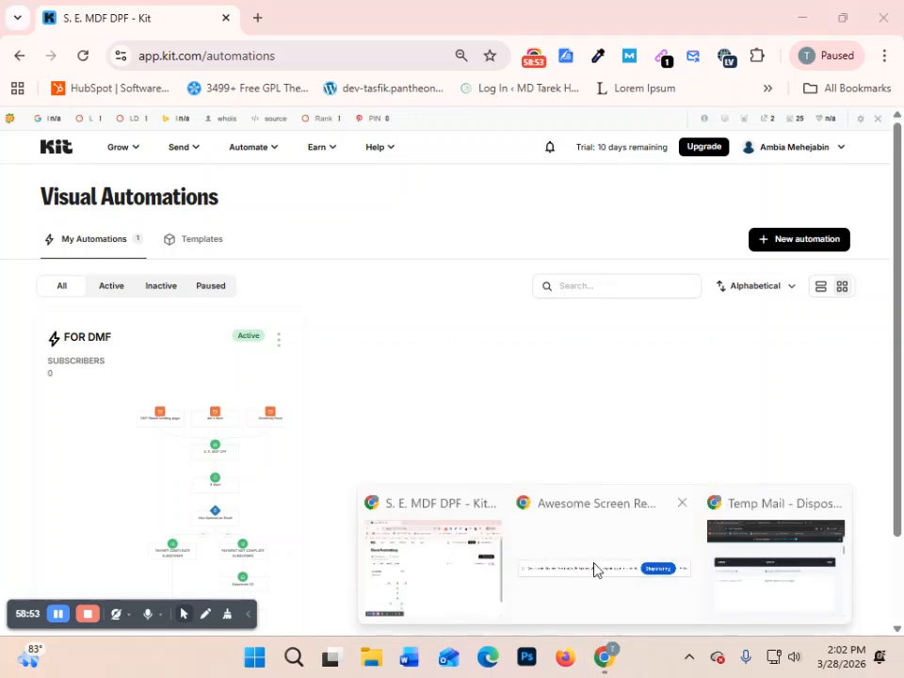
left_click(735, 558)
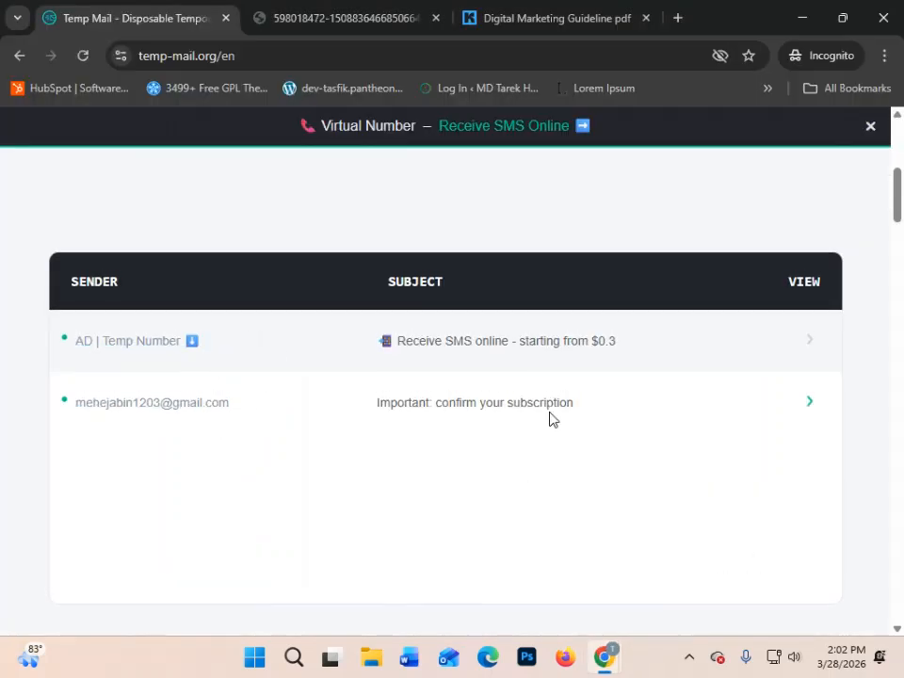
scroll(551, 419, "up", 1)
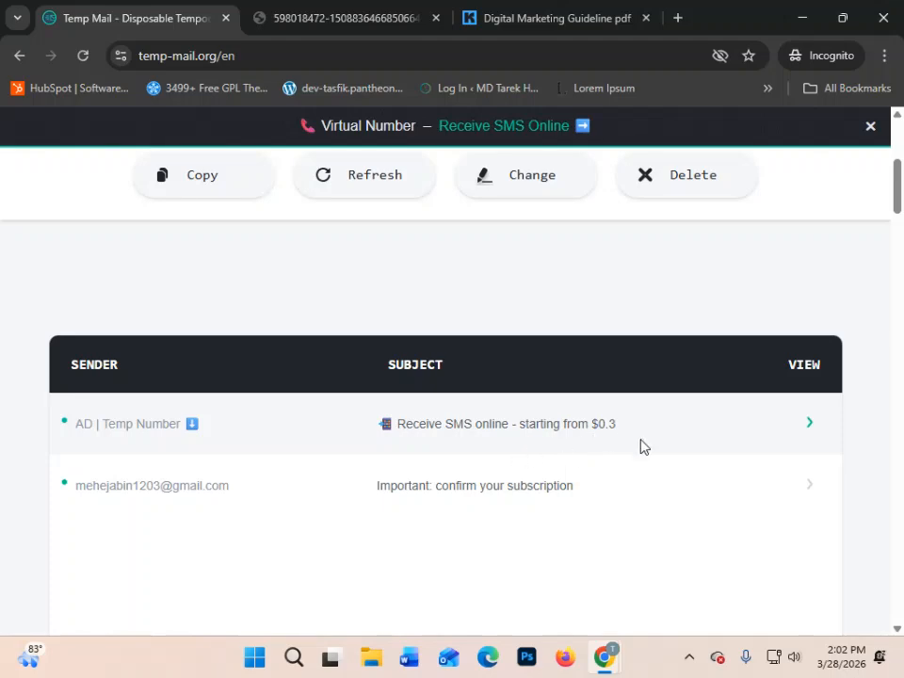
scroll(519, 431, "up", 1)
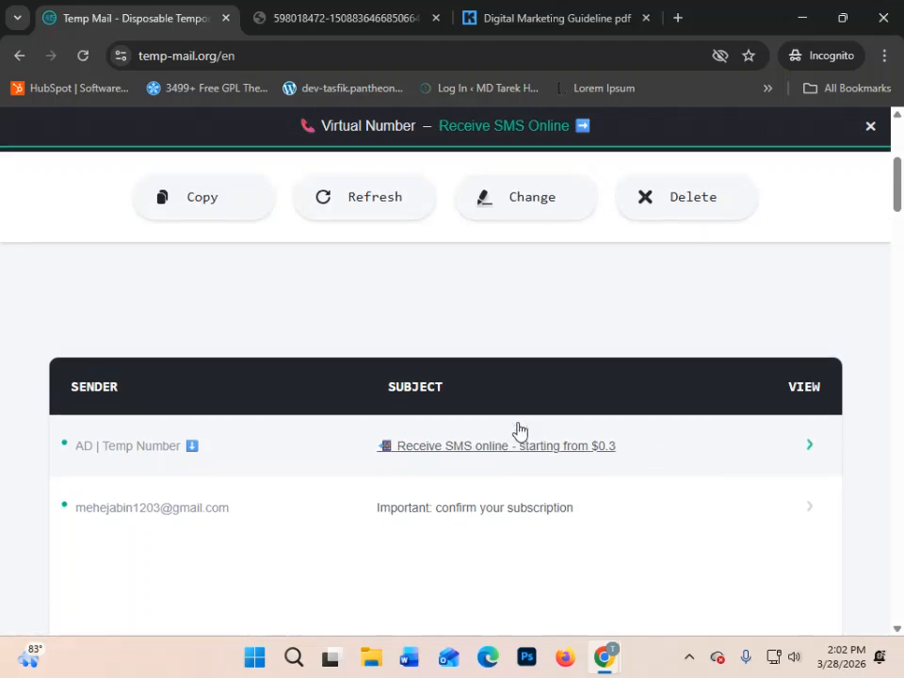
scroll(518, 430, "up", 4)
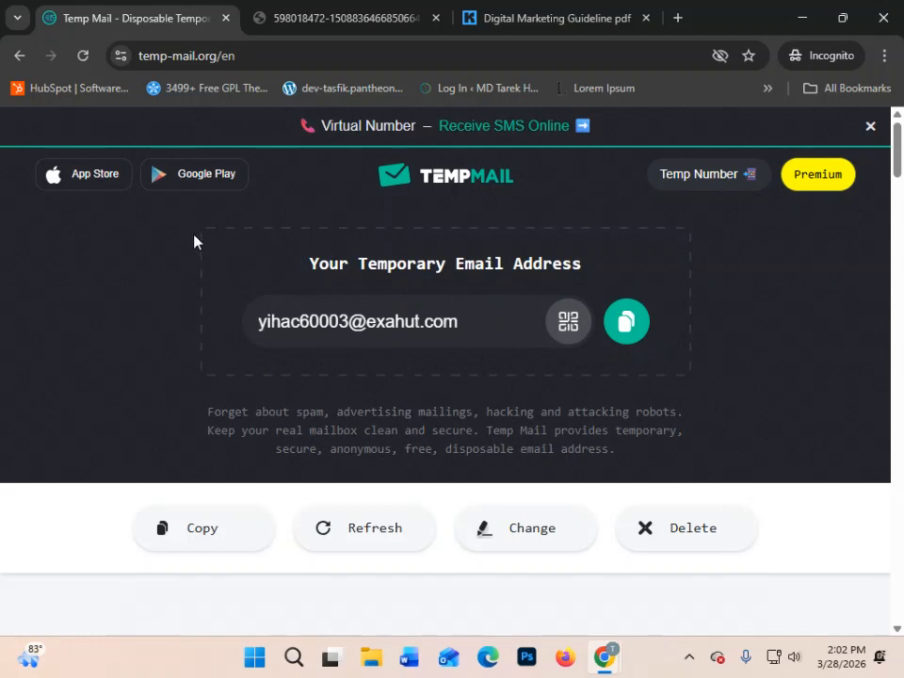
scroll(397, 478, "down", 5)
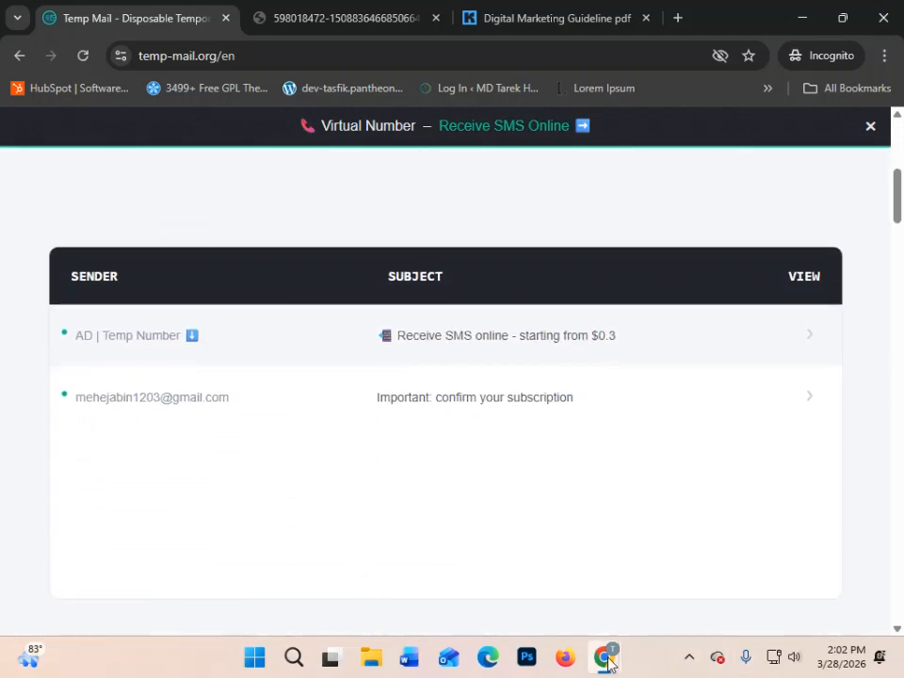
- Switch back to Kit, reload the Visual Automations list, and open FOR DMF to examine the subscriber counts at each step
mouse_move(605, 660)
left_click(431, 566)
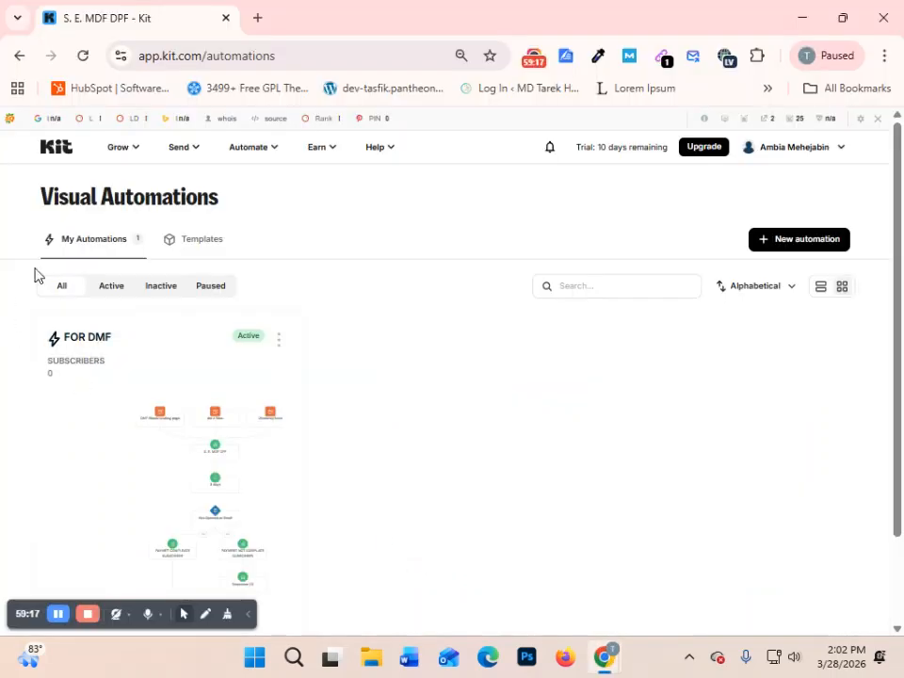
left_click(85, 57)
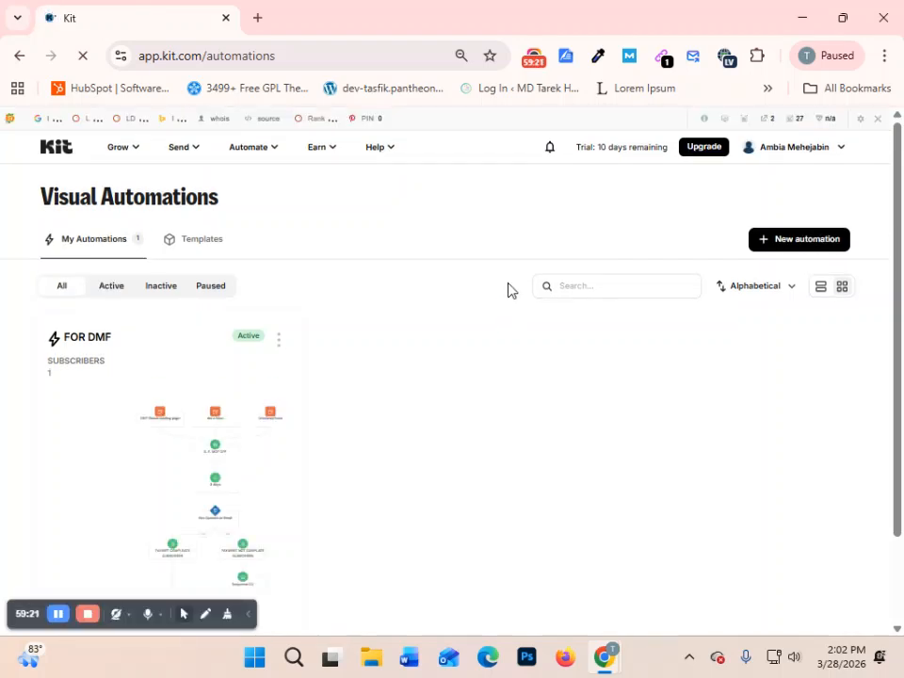
scroll(55, 383, "down", 1)
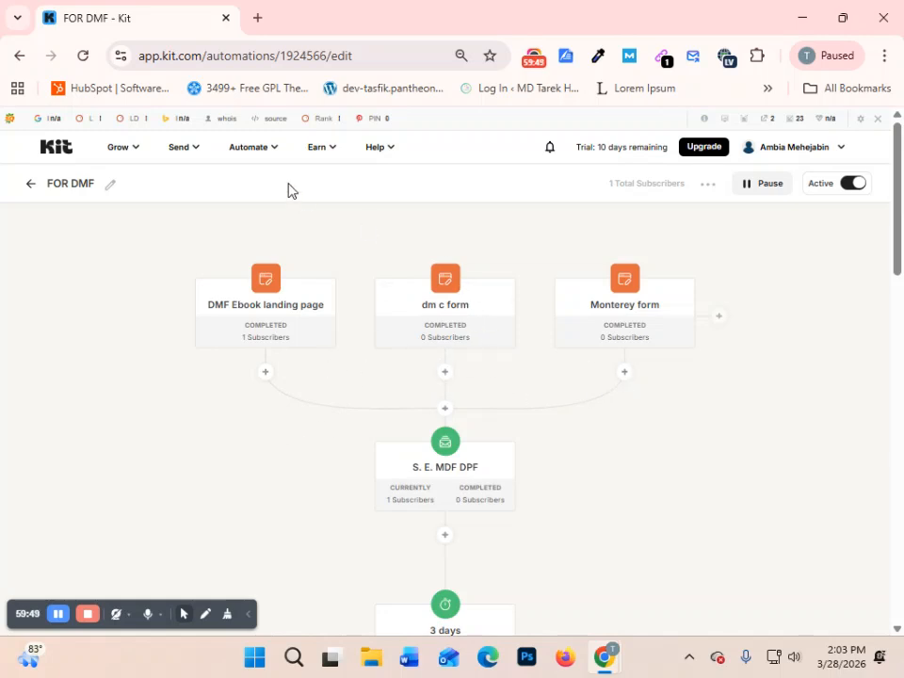
scroll(686, 456, "down", 1)
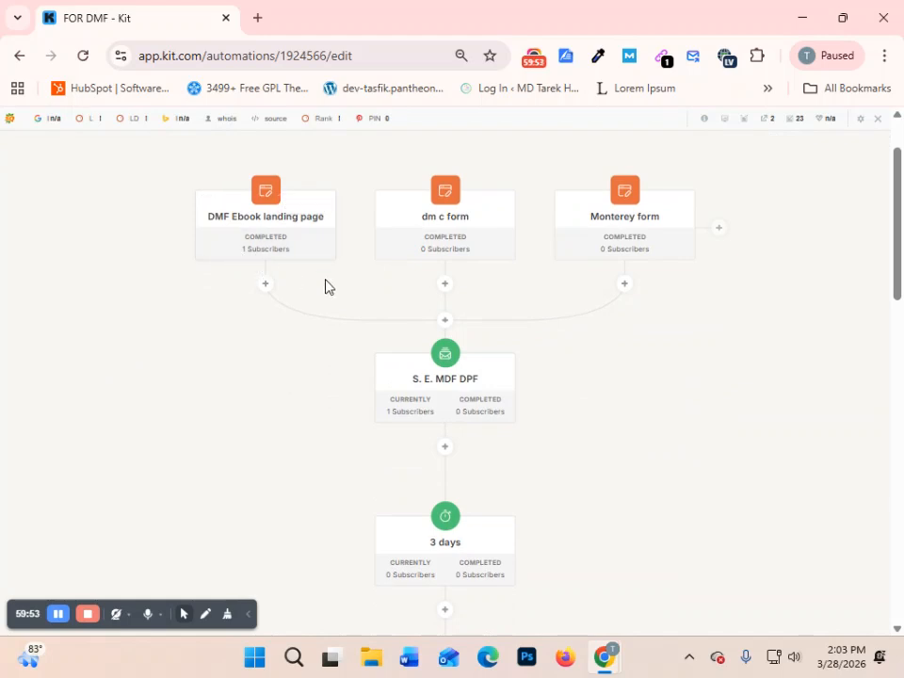
scroll(291, 278, "down", 2)
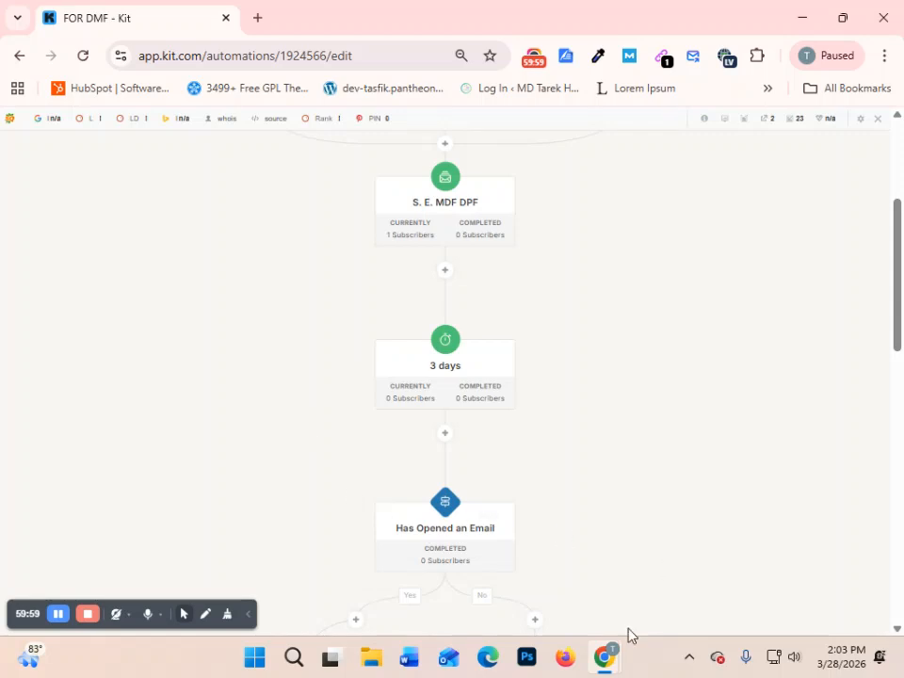
- Return to Temp Mail, refresh the mailbox, and look through the message list for the sequence email
mouse_move(604, 657)
left_click(782, 557)
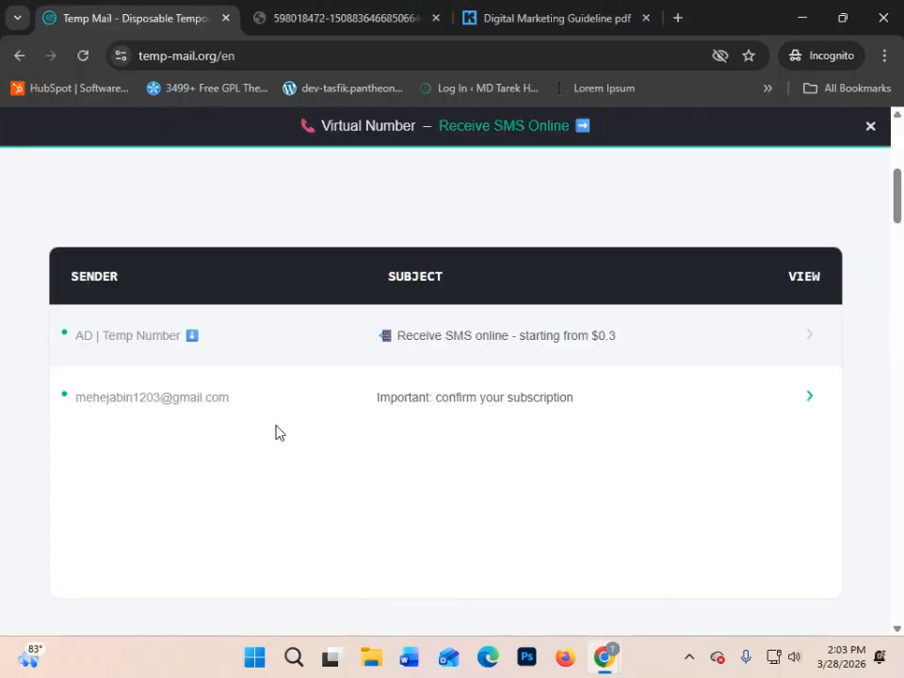
scroll(828, 422, "up", 5)
scroll(570, 539, "down", 2)
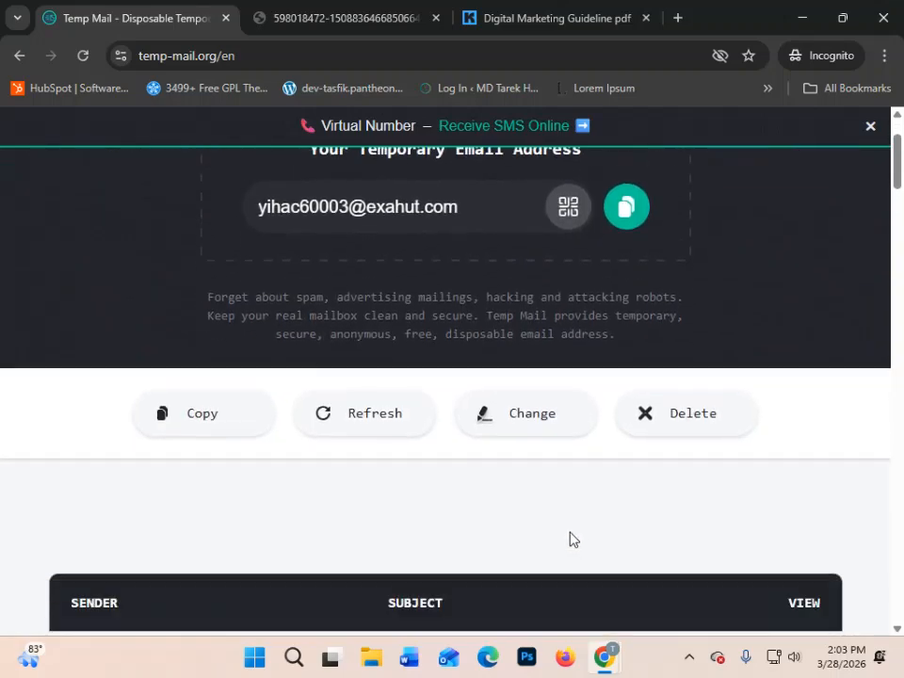
left_click(363, 356)
scroll(615, 479, "down", 3)
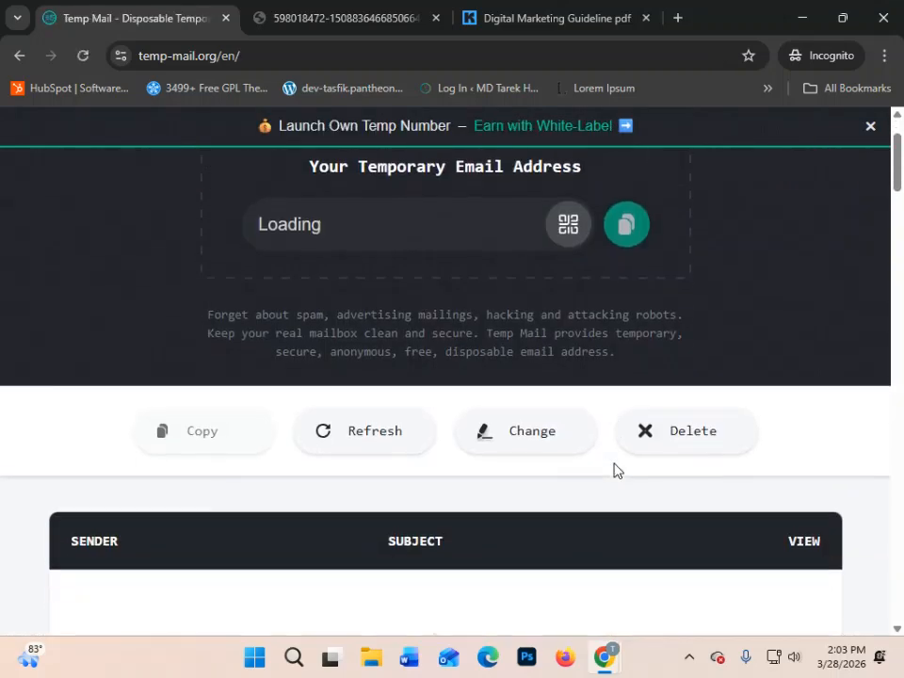
scroll(614, 478, "down", 2)
scroll(614, 478, "up", 3)
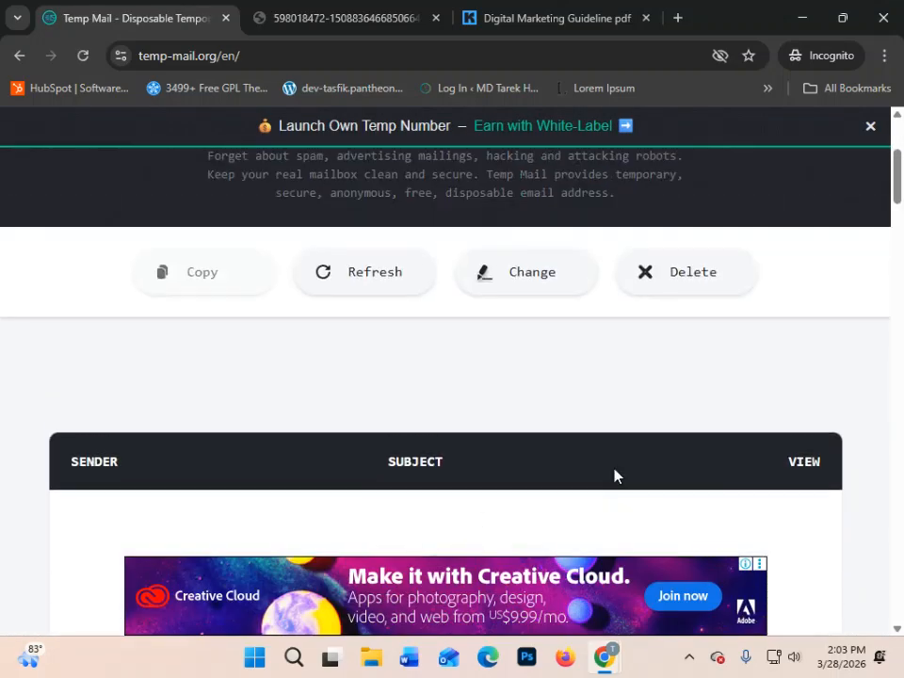
scroll(615, 477, "down", 3)
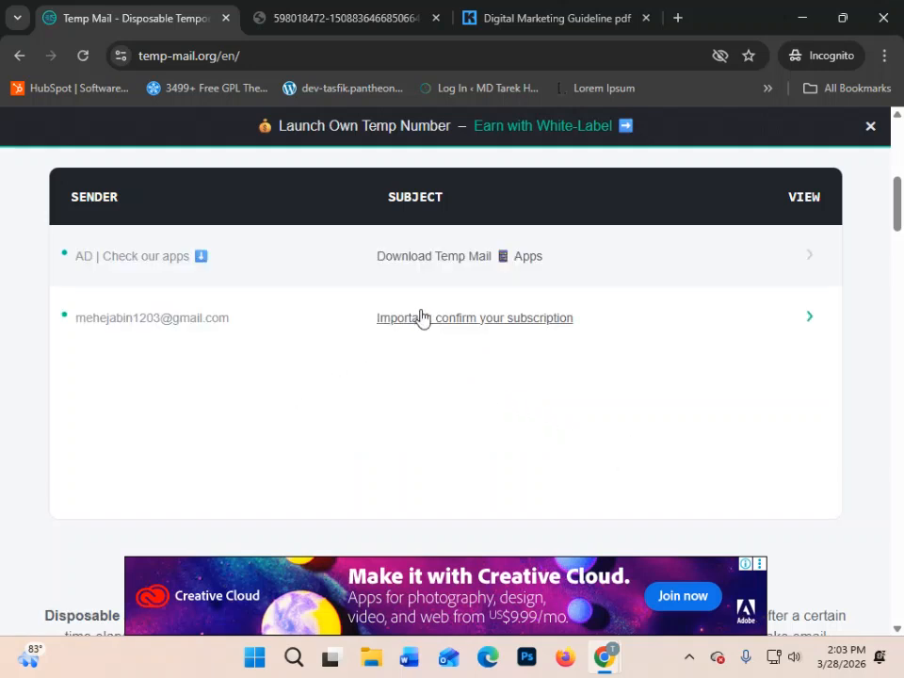
- View the "Important: confirm your subscription" message and go back to the Temp Mail message list
left_click(631, 326)
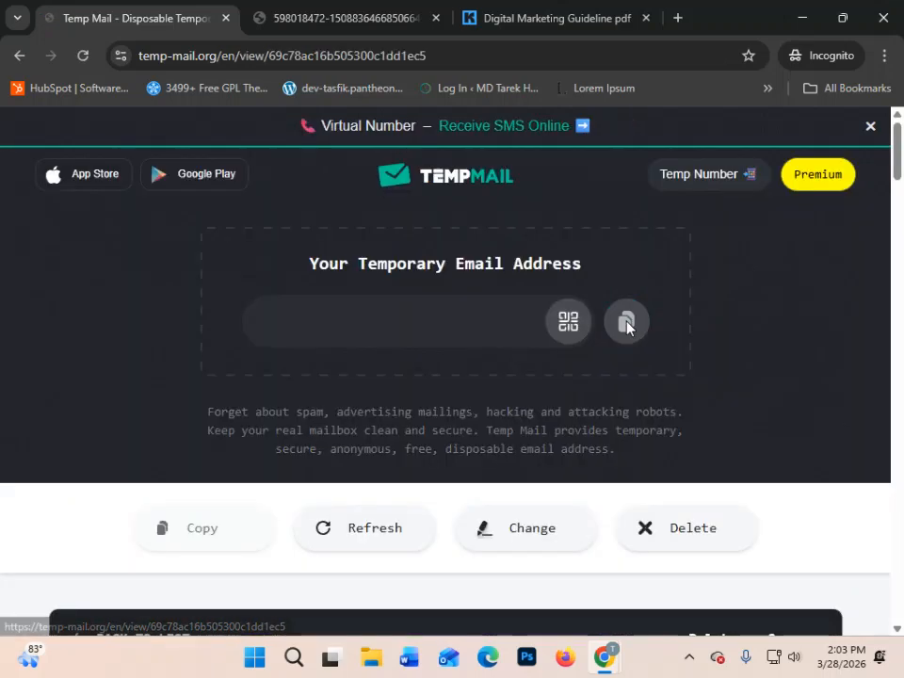
scroll(599, 366, "down", 3)
scroll(599, 367, "up", 10)
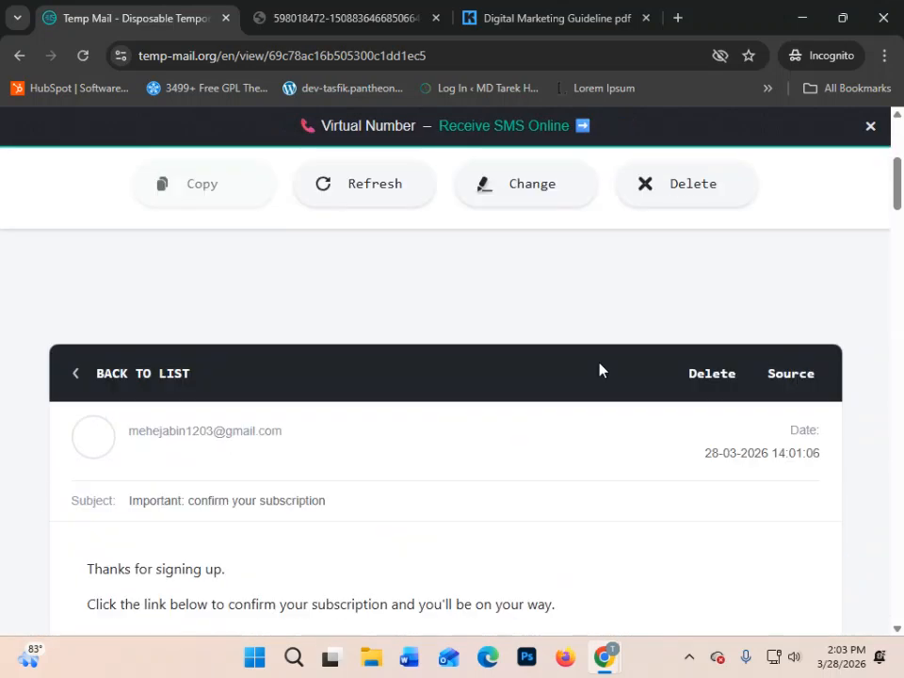
left_click(21, 57)
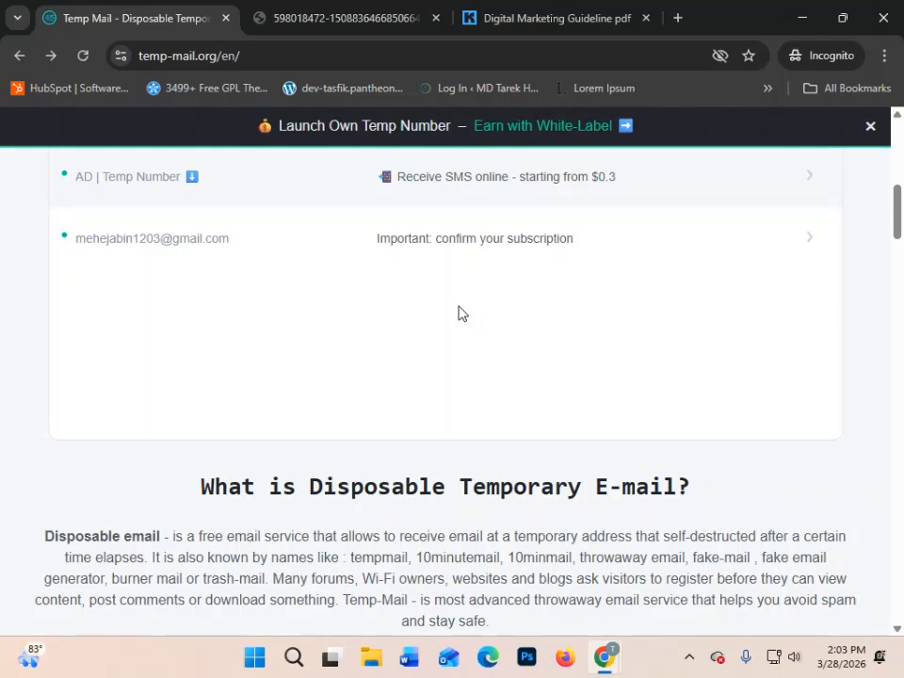
scroll(527, 441, "up", 6)
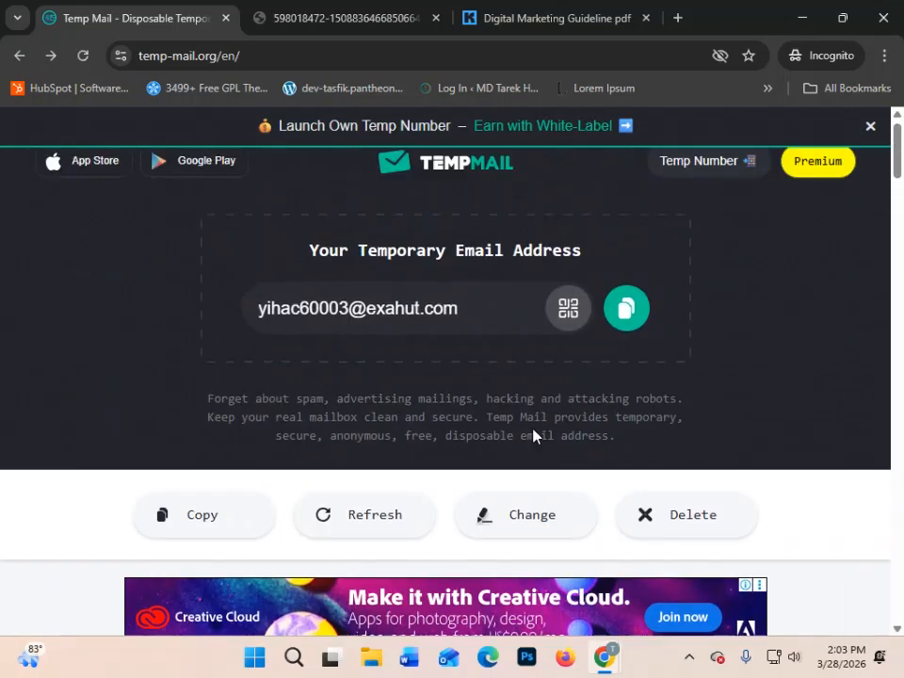
scroll(532, 435, "down", 8)
scroll(320, 373, "up", 3)
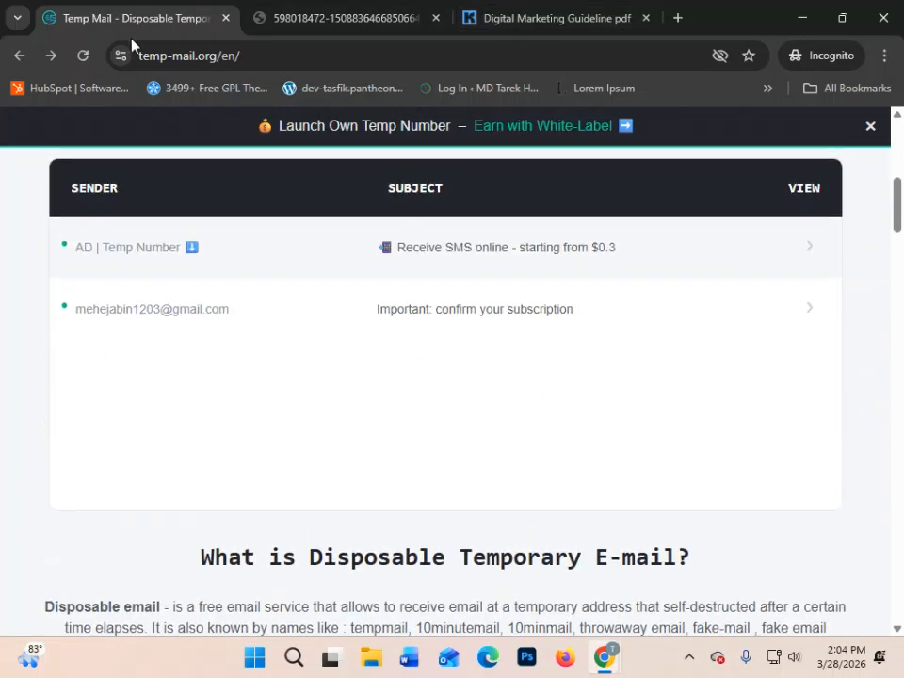
- Glance at the FOR DMF automation in Kit, return to Temp Mail, and refresh the inbox again for new messages
mouse_move(603, 664)
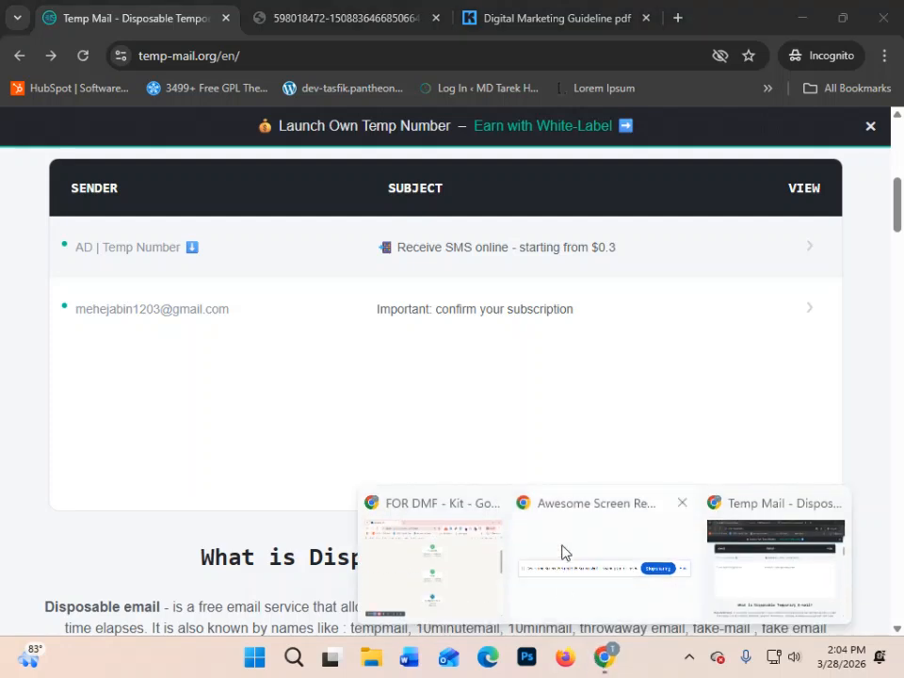
left_click(418, 575)
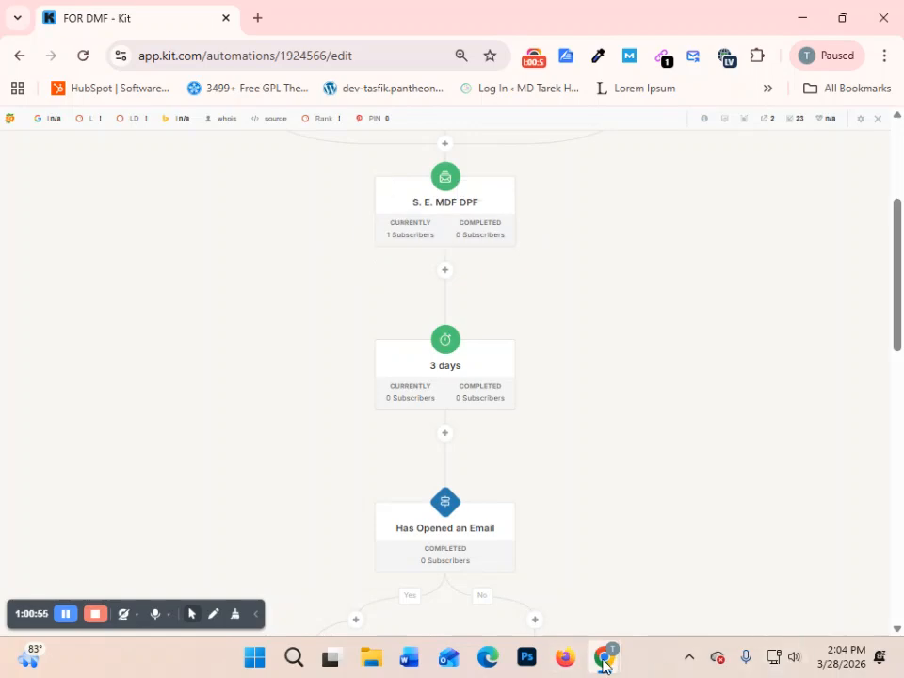
mouse_move(603, 659)
left_click(789, 595)
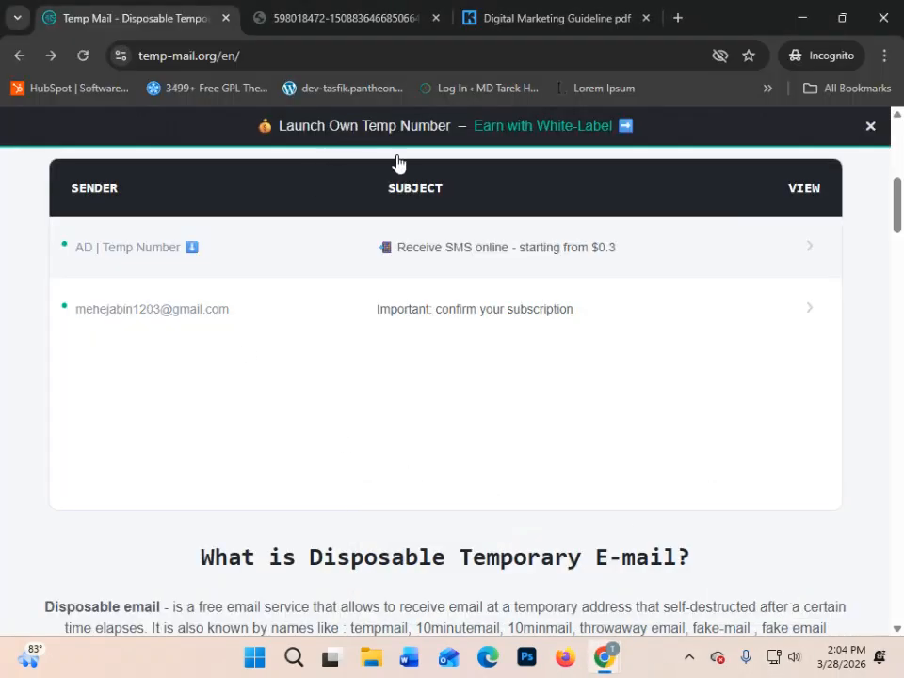
scroll(446, 244, "up", 3)
left_click(353, 273)
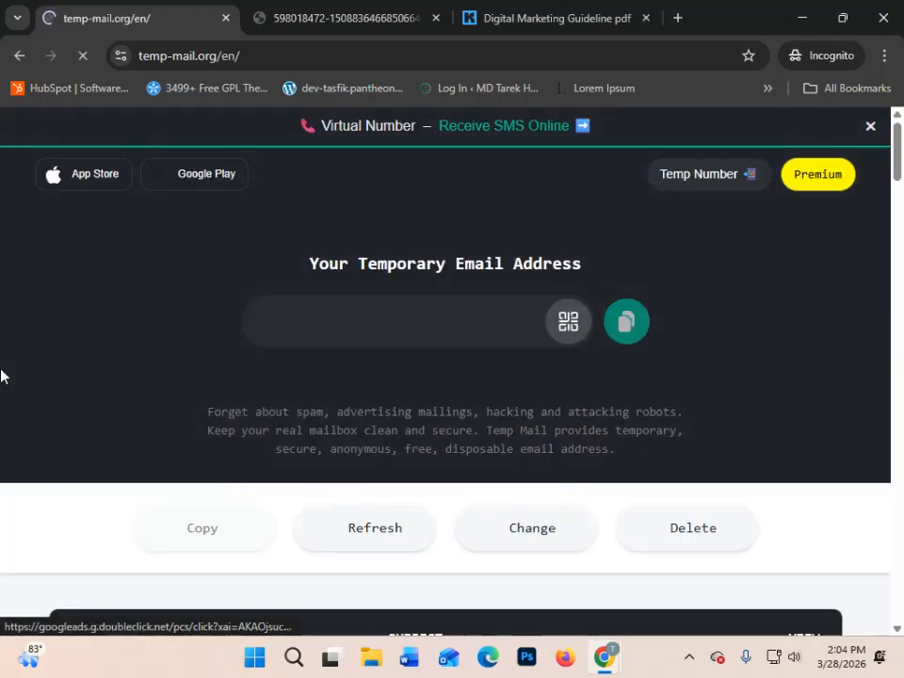
scroll(640, 437, "down", 5)
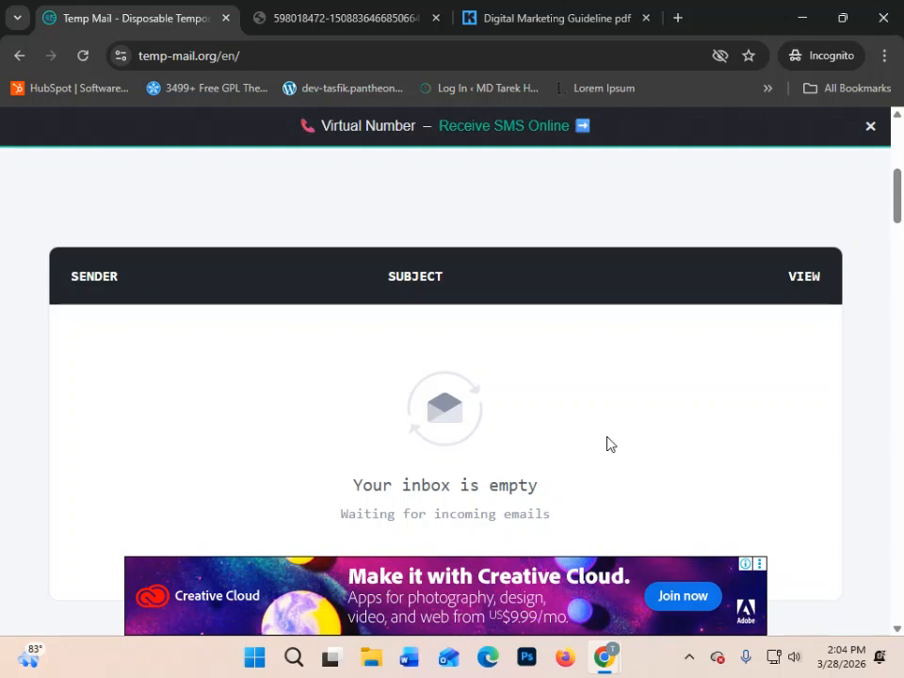
scroll(608, 443, "down", 2)
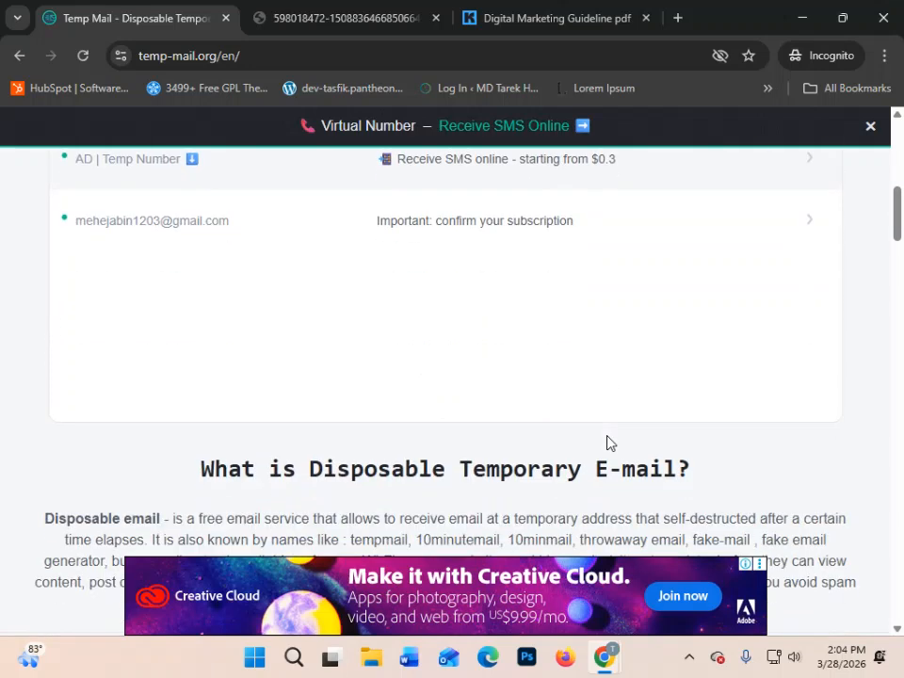
- Switch back to Kit and review the FOR DMF flow from its landing page and form triggers through the 3-day delay
mouse_move(604, 660)
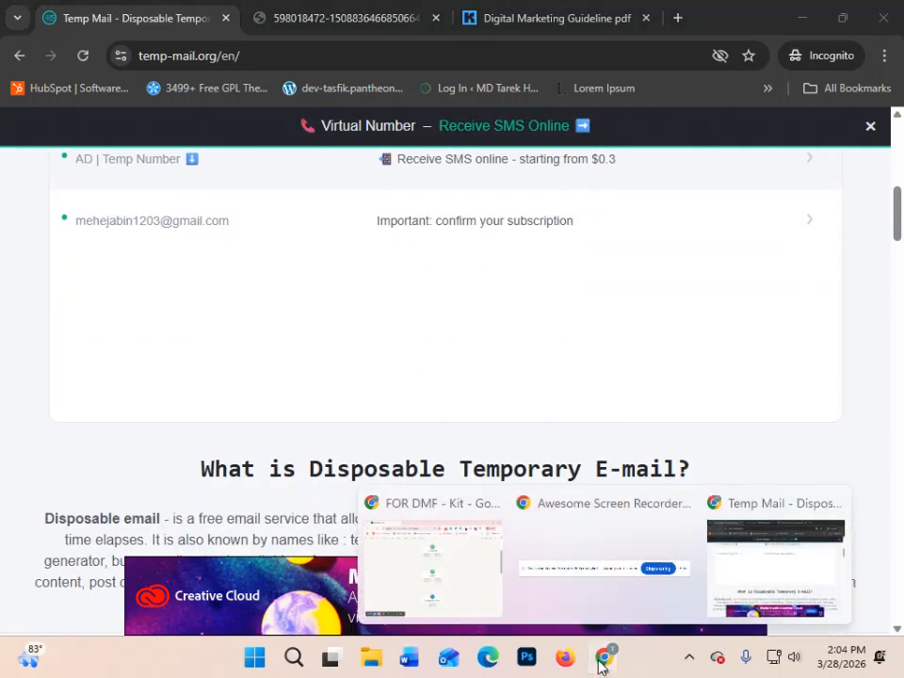
left_click(462, 580)
scroll(510, 341, "up", 1)
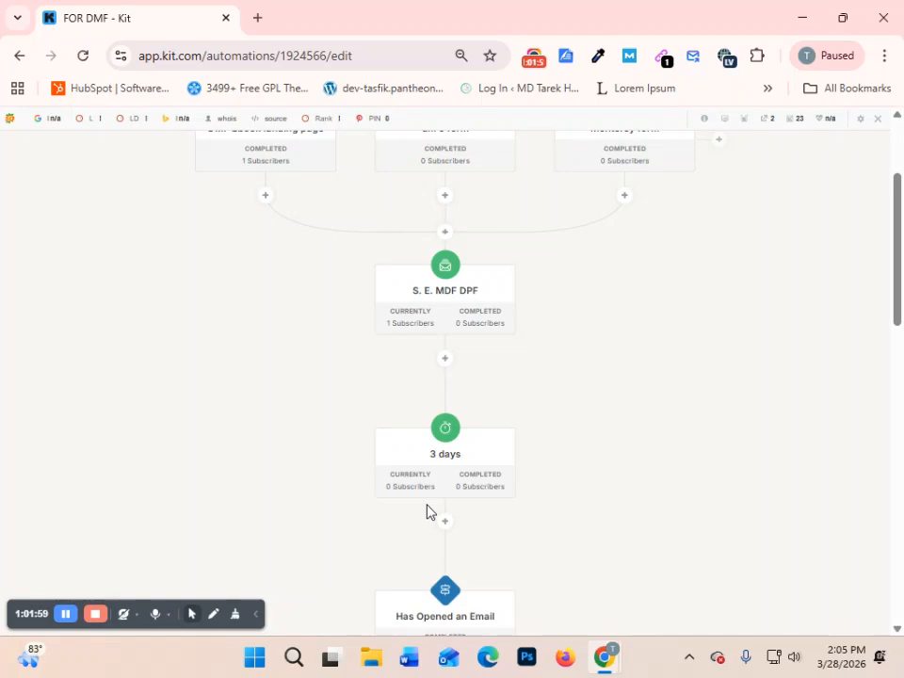
scroll(427, 512, "down", 6)
scroll(602, 466, "up", 7)
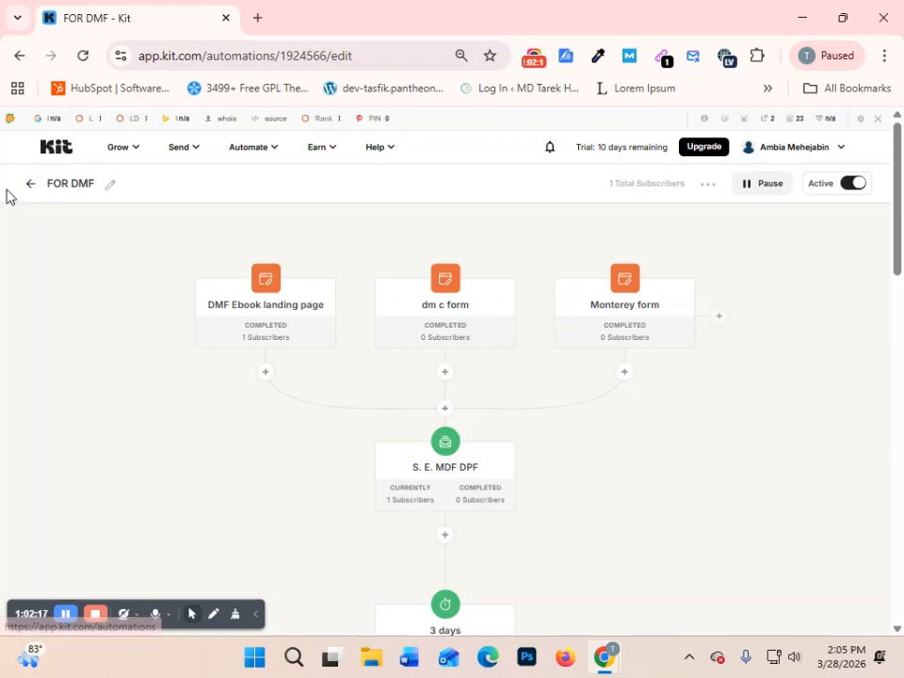
- Leave the FOR DMF automation for the Visual Automations list and bring up the Grow options
left_click(26, 188)
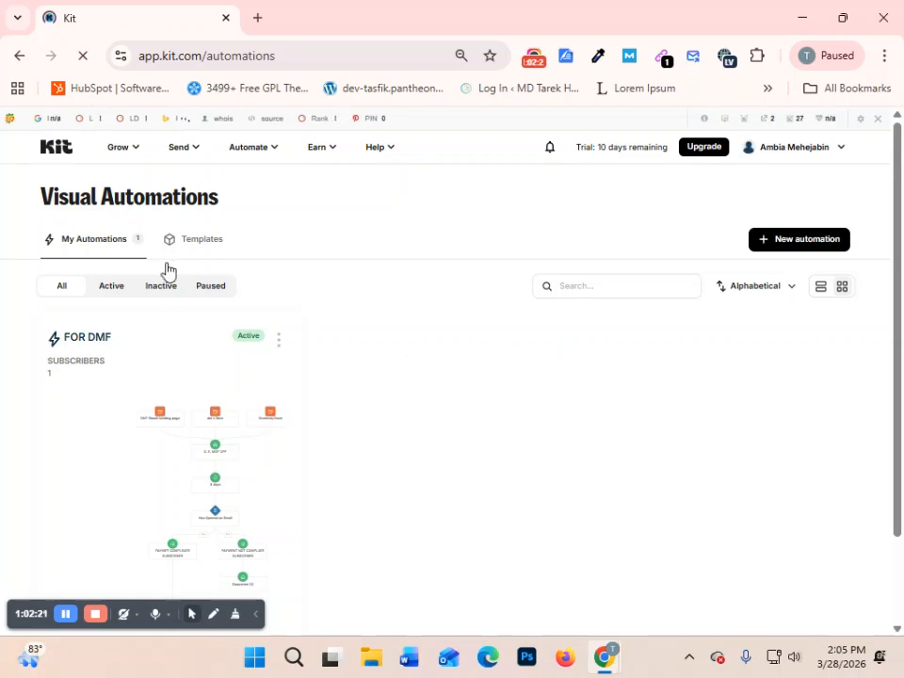
mouse_move(131, 158)
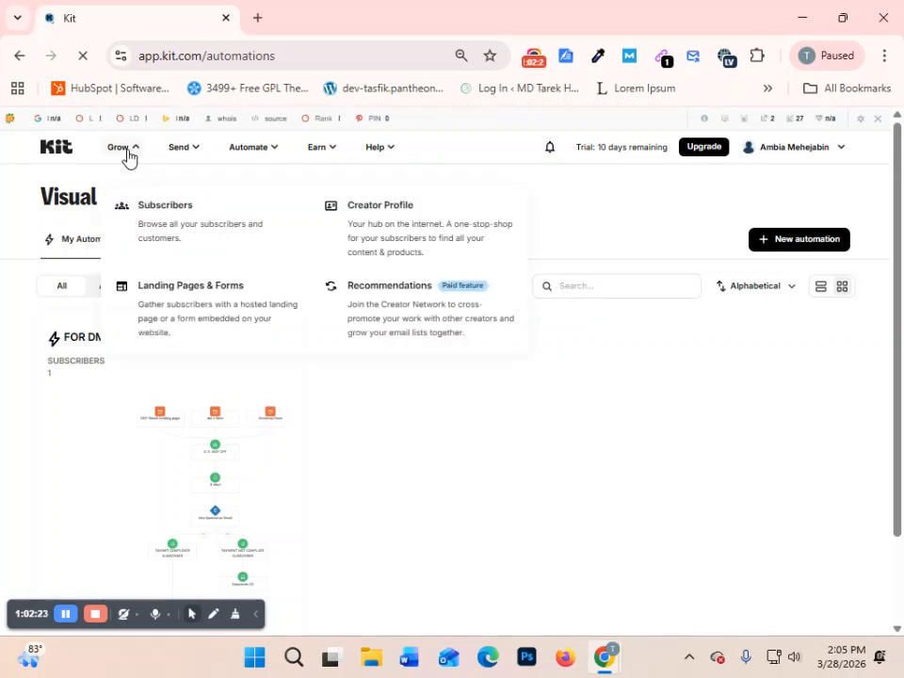